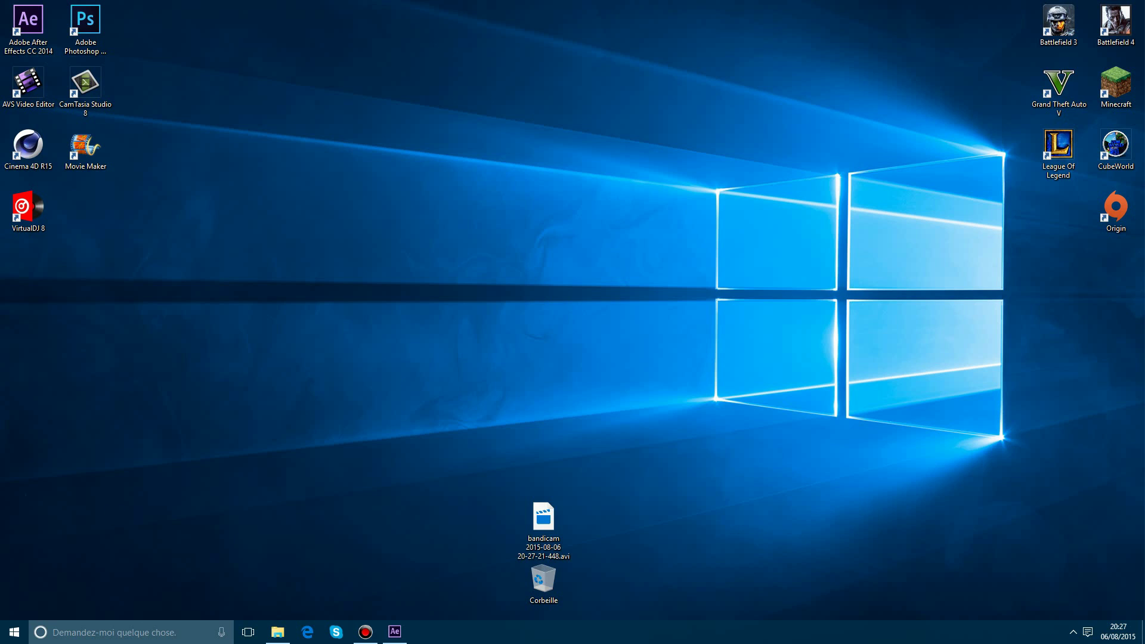
click(14, 632)
click(15, 632)
click(432, 592)
drag(507, 460, 588, 507)
drag(635, 441, 512, 524)
Switch to After Effects and create a composition named "Motion design !" with the HDTV 1080 29,97 preset.
click(394, 631)
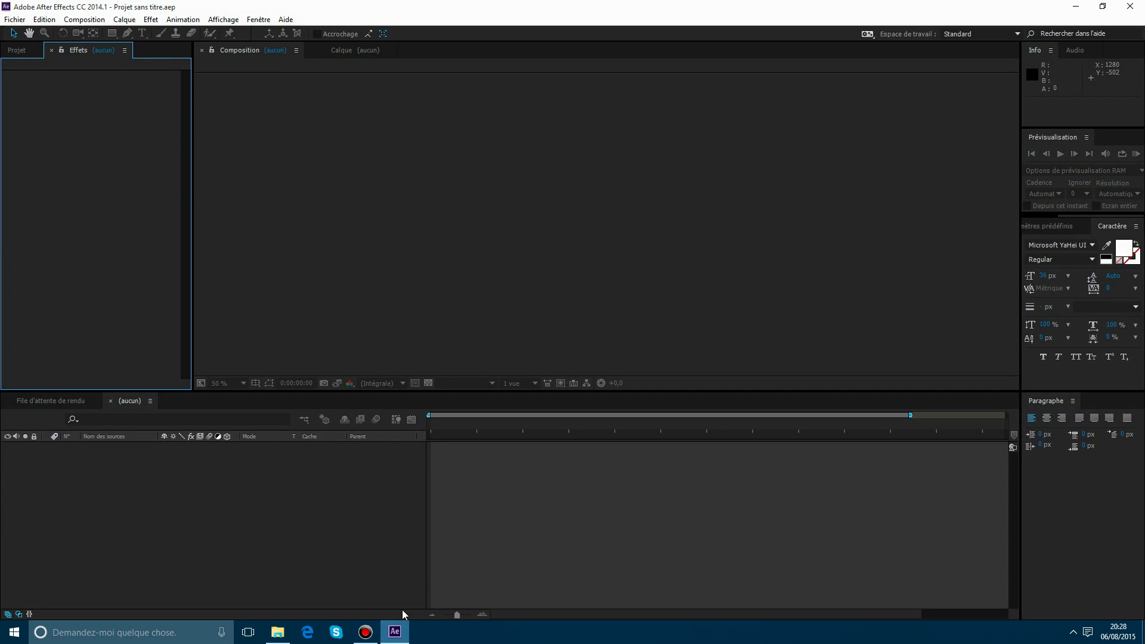
click(35, 50)
right_click(83, 194)
click(164, 202)
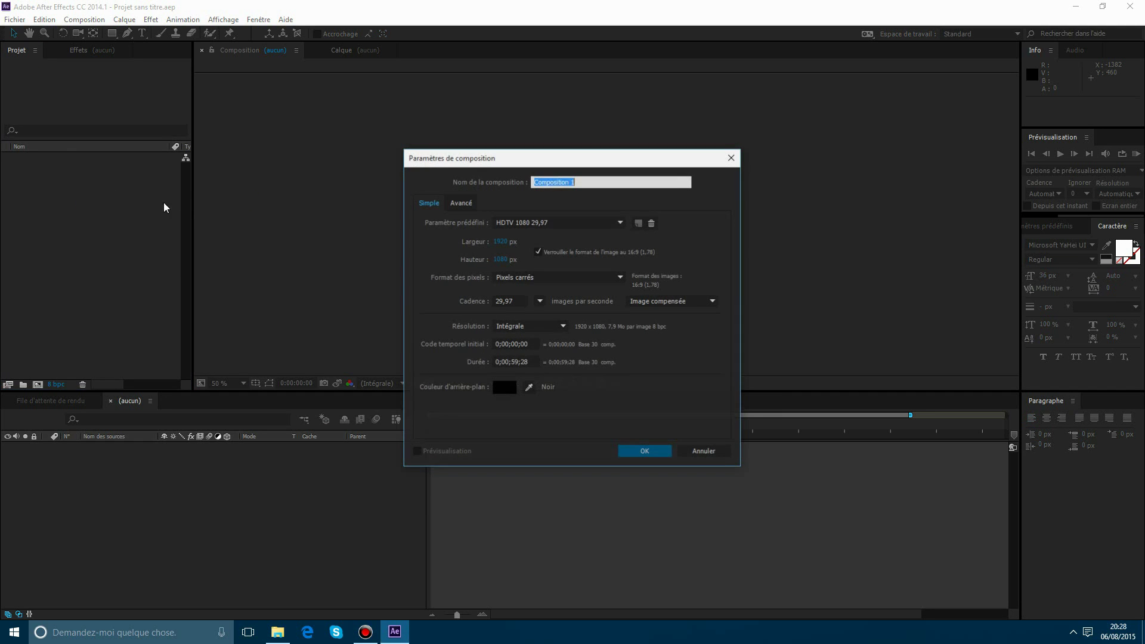
key(BackSpace)
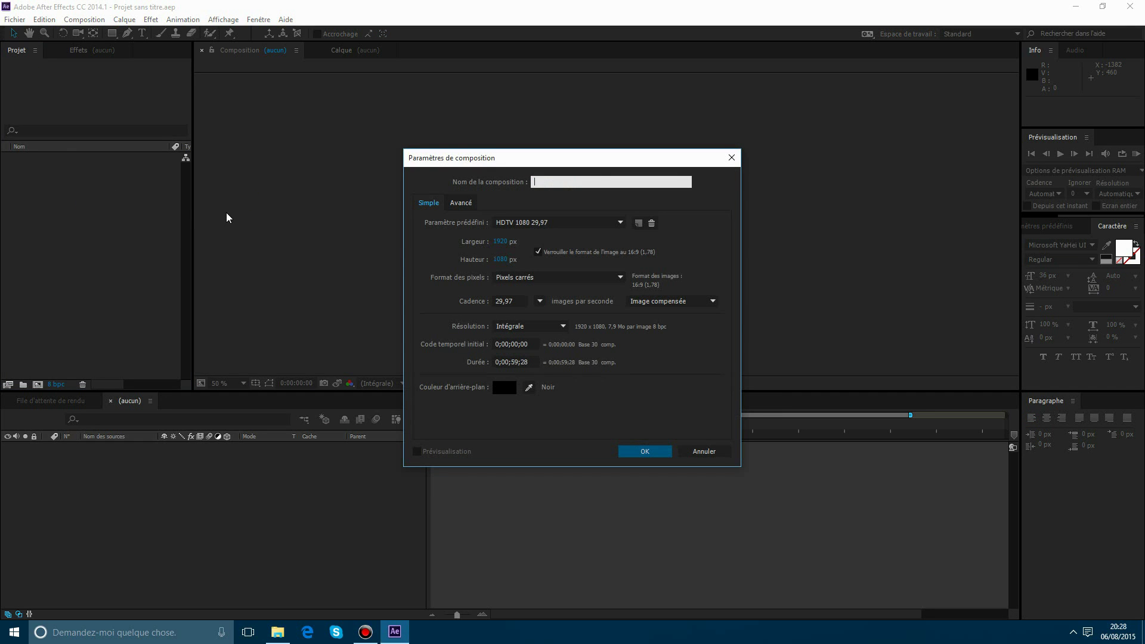
text(Motion desifgn)
key(BackSpace)
key(BackSpace)
text(gn !)
drag(664, 159, 657, 166)
click(635, 457)
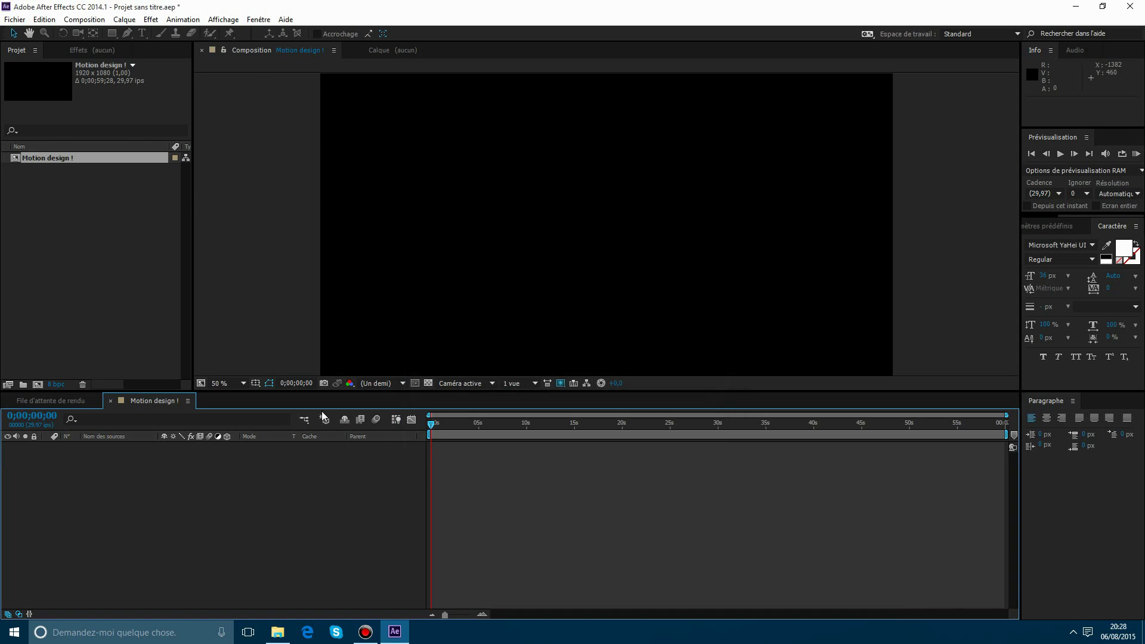
Create a second HDTV 1080 29,97 composition named "Palette de couleur maggle !".
right_click(457, 525)
mouse_move(480, 405)
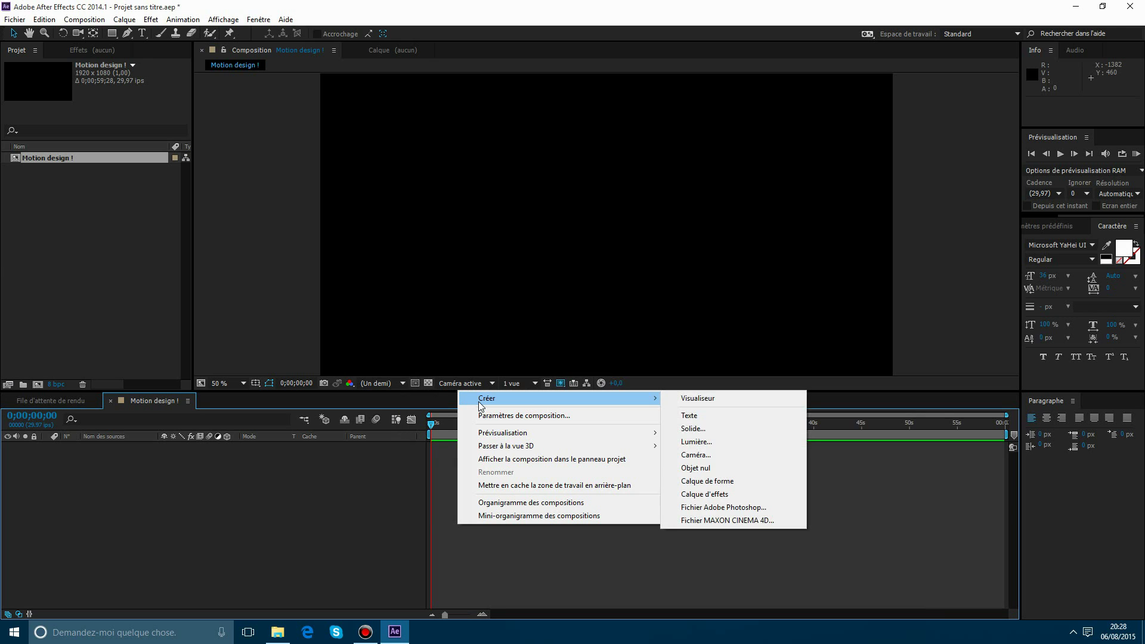
right_click(129, 267)
click(138, 266)
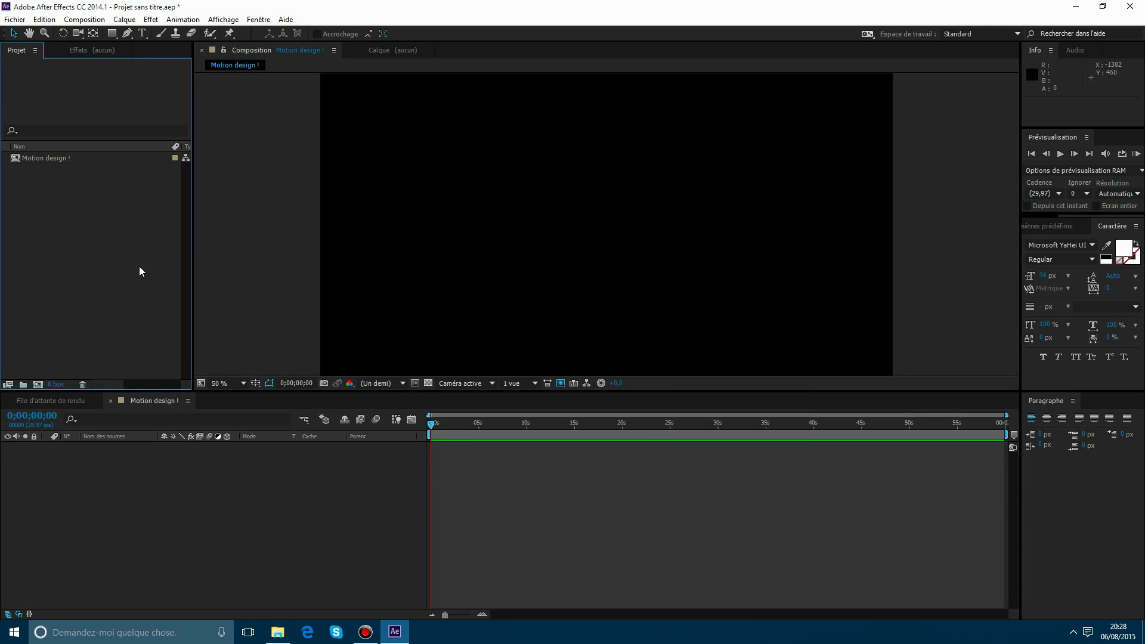
right_click(139, 266)
click(143, 273)
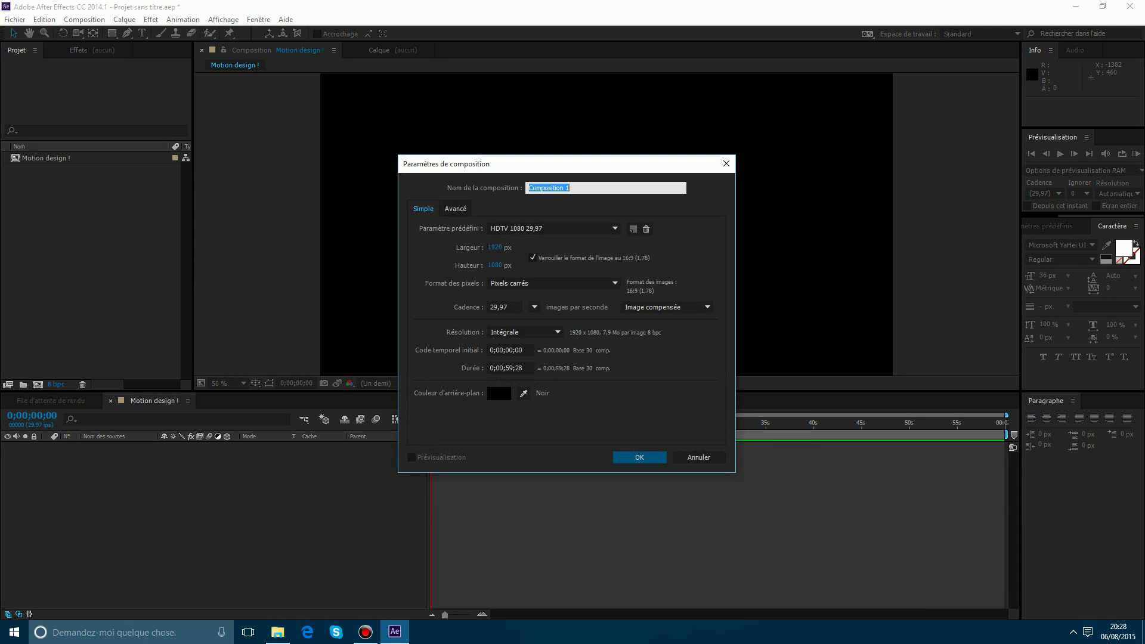
text(Palette de couleur maggle !)
click(631, 460)
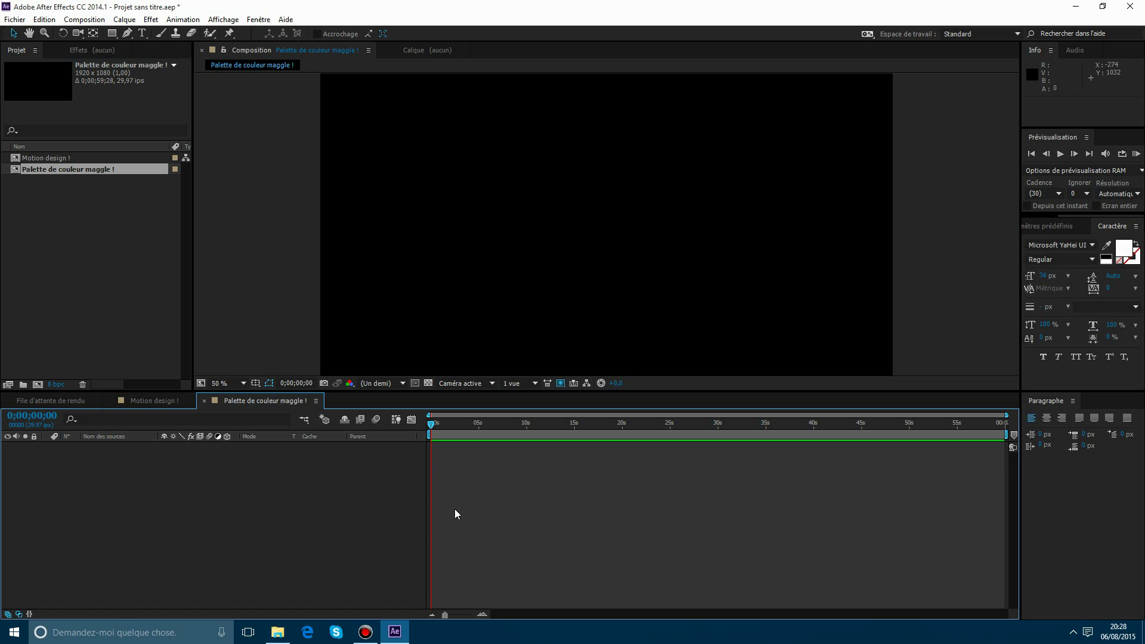
Add a full-frame 1920 x 1080 white solid to the palette composition as its background.
right_click(549, 462)
mouse_move(638, 466)
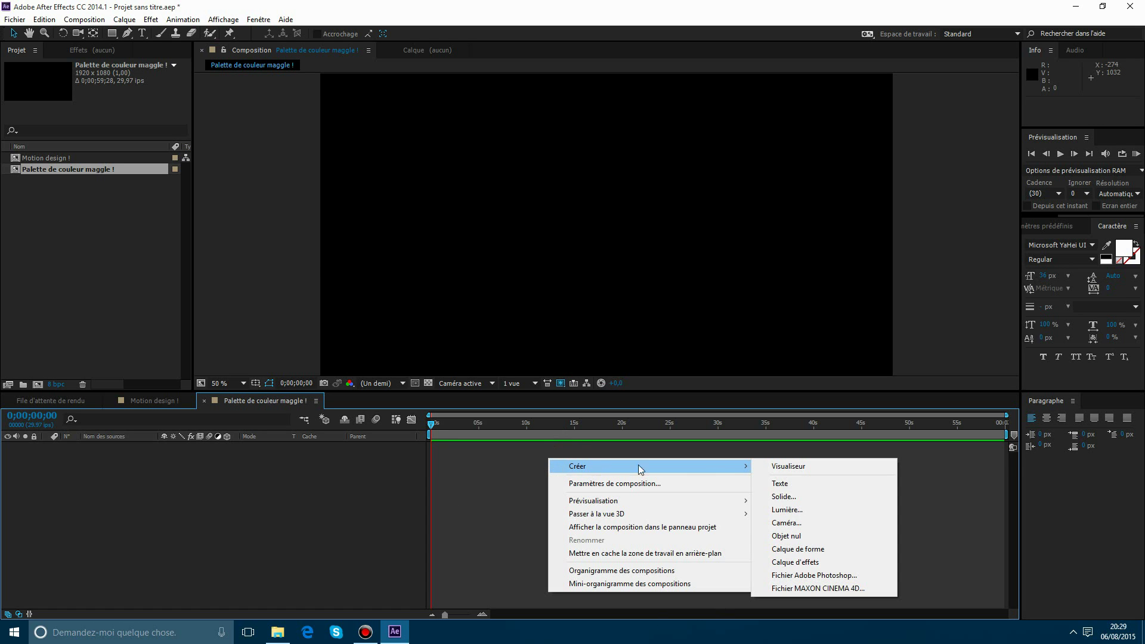
click(535, 463)
right_click(495, 474)
mouse_move(536, 482)
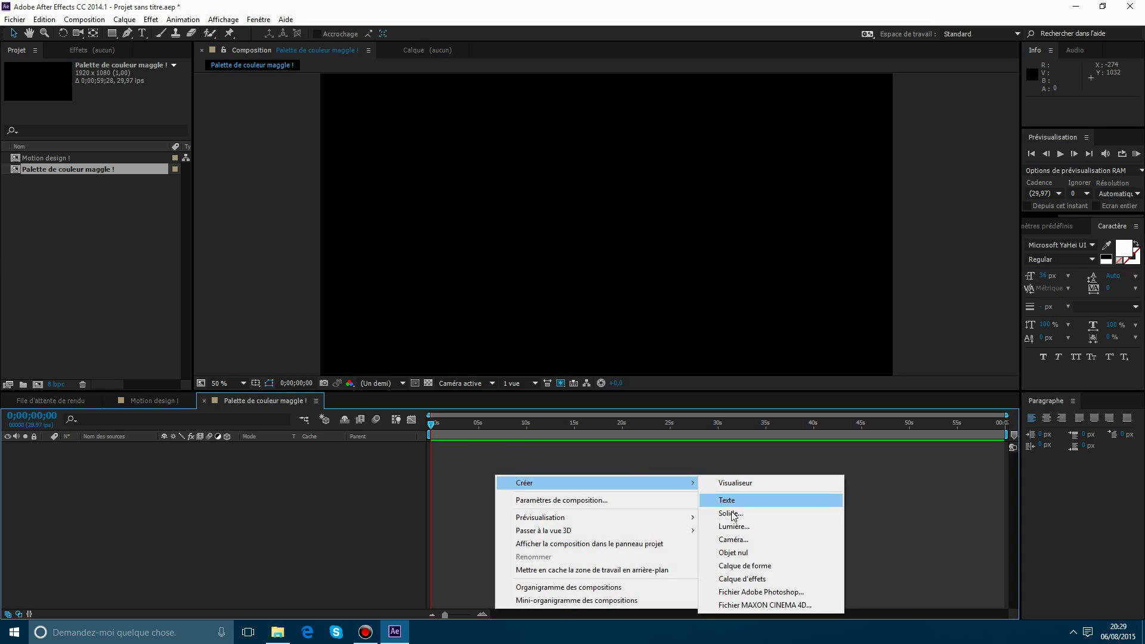
click(731, 513)
click(619, 424)
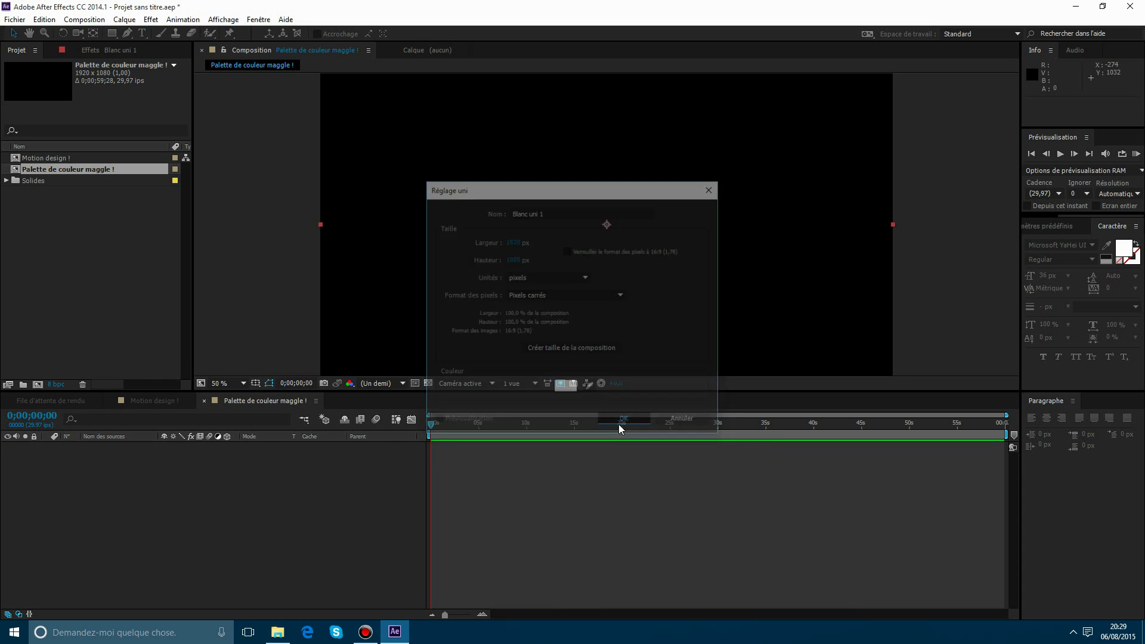
Add a second full-frame solid to the palette composition, coloured dark purple #413871.
right_click(536, 493)
mouse_move(553, 363)
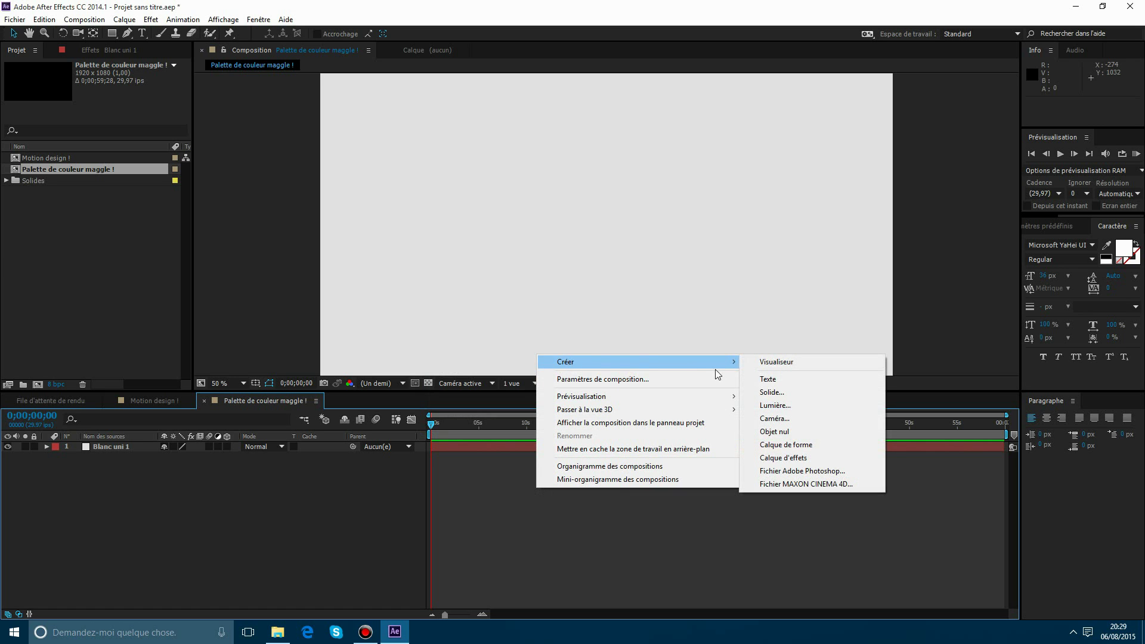
click(768, 393)
click(569, 387)
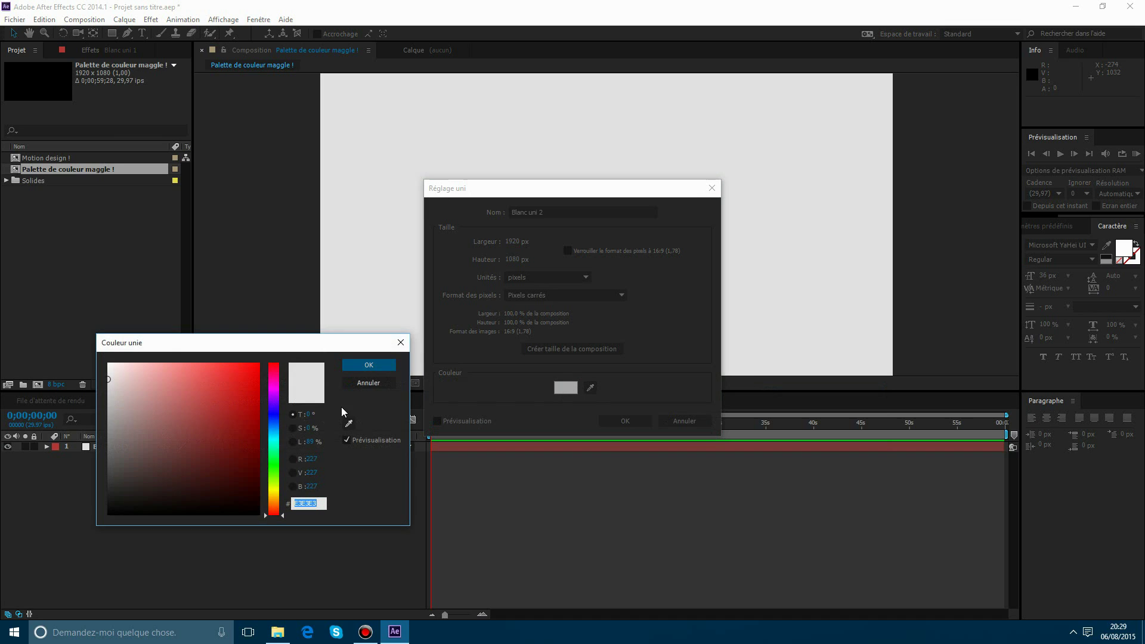
click(270, 403)
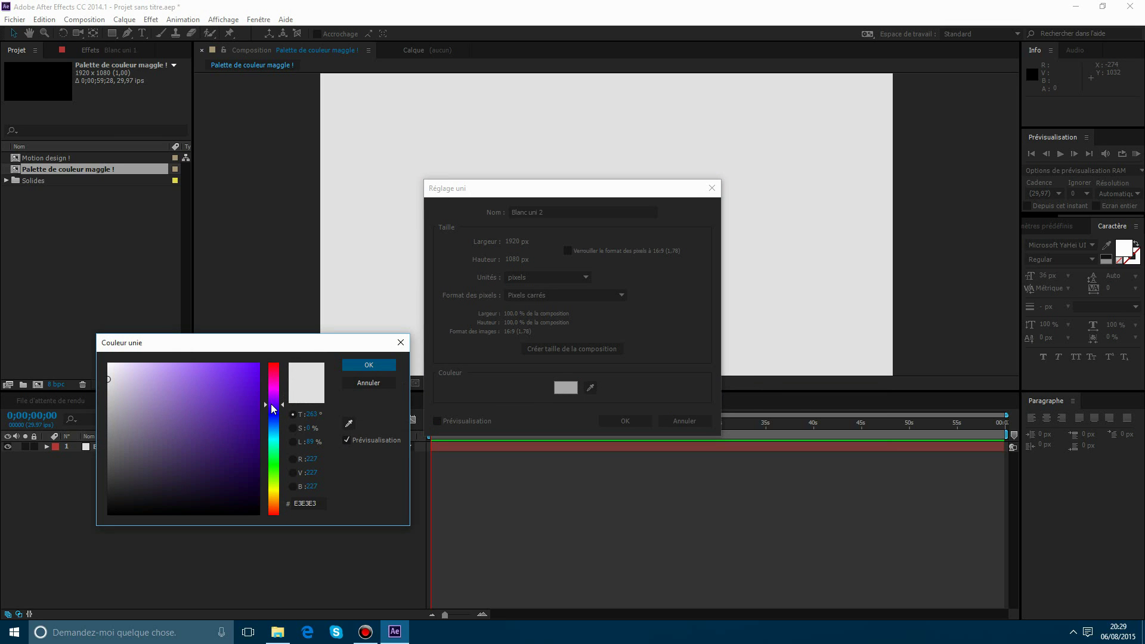
drag(270, 402, 271, 410)
click(188, 403)
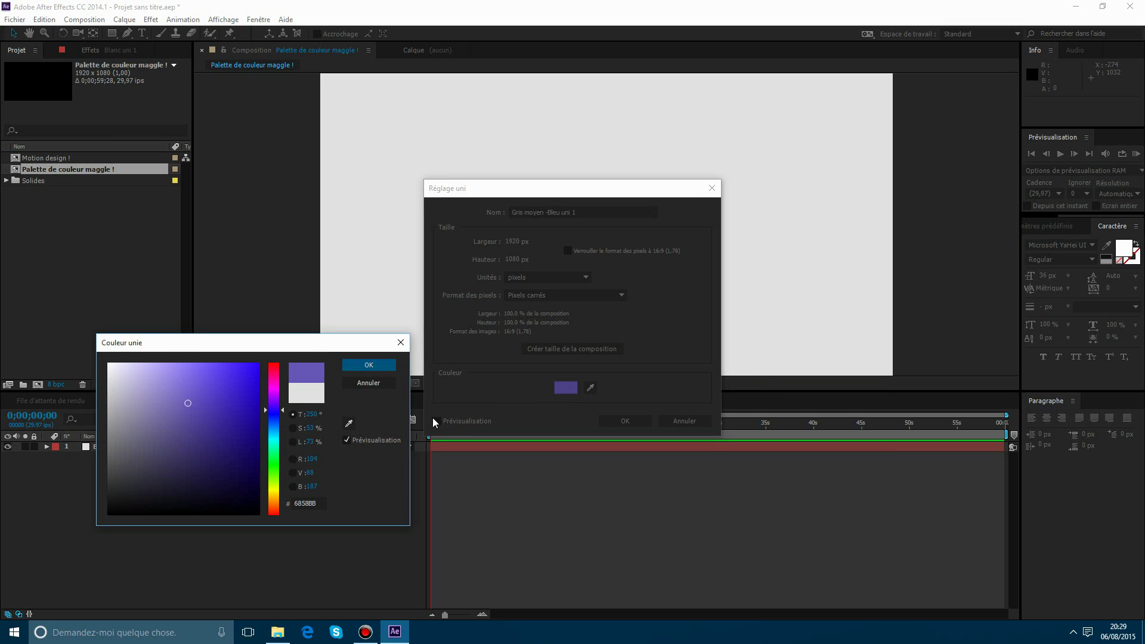
drag(200, 412, 184, 448)
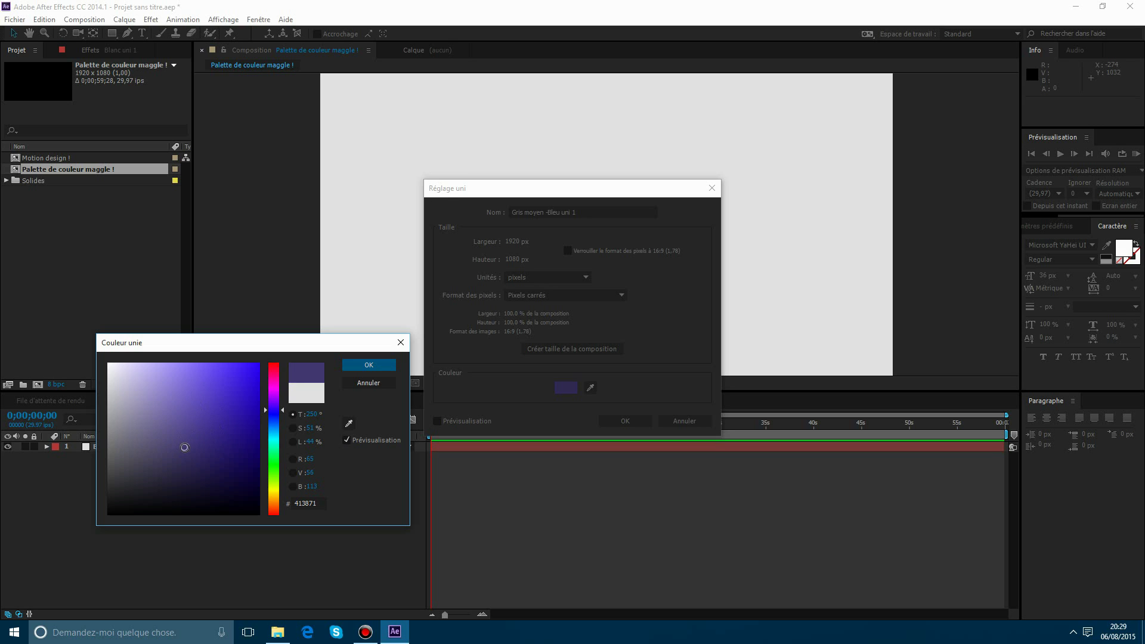
click(367, 365)
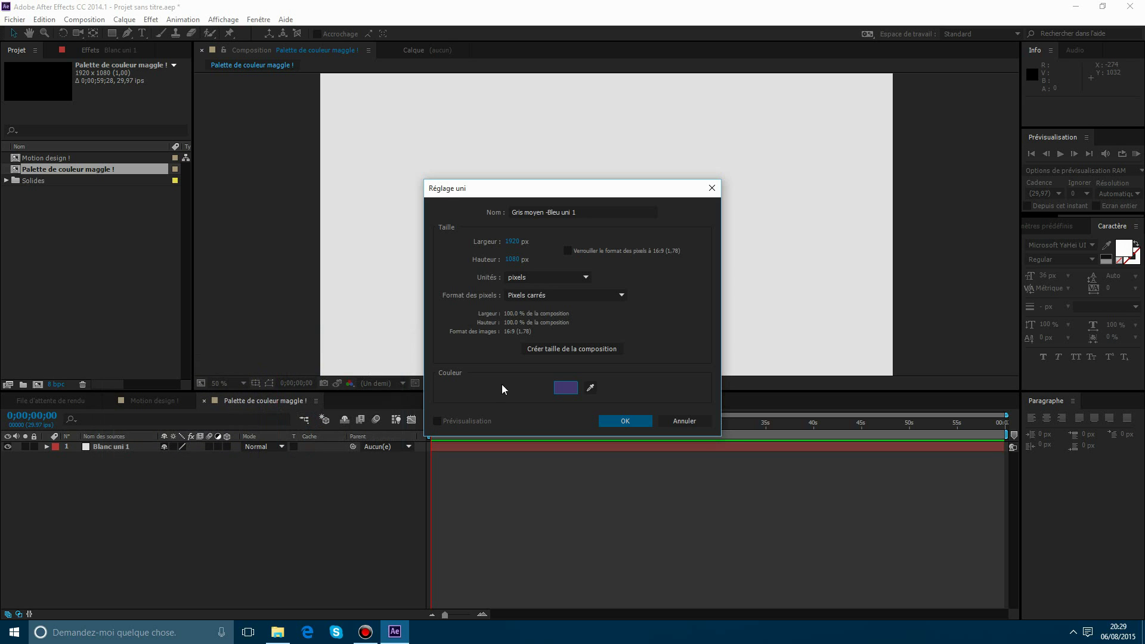
click(624, 420)
Shrink the purple solid to a small swatch, 20% high, and place it near the frame's upper-left corner at about 264, 224.
scroll(649, 295, down, 2)
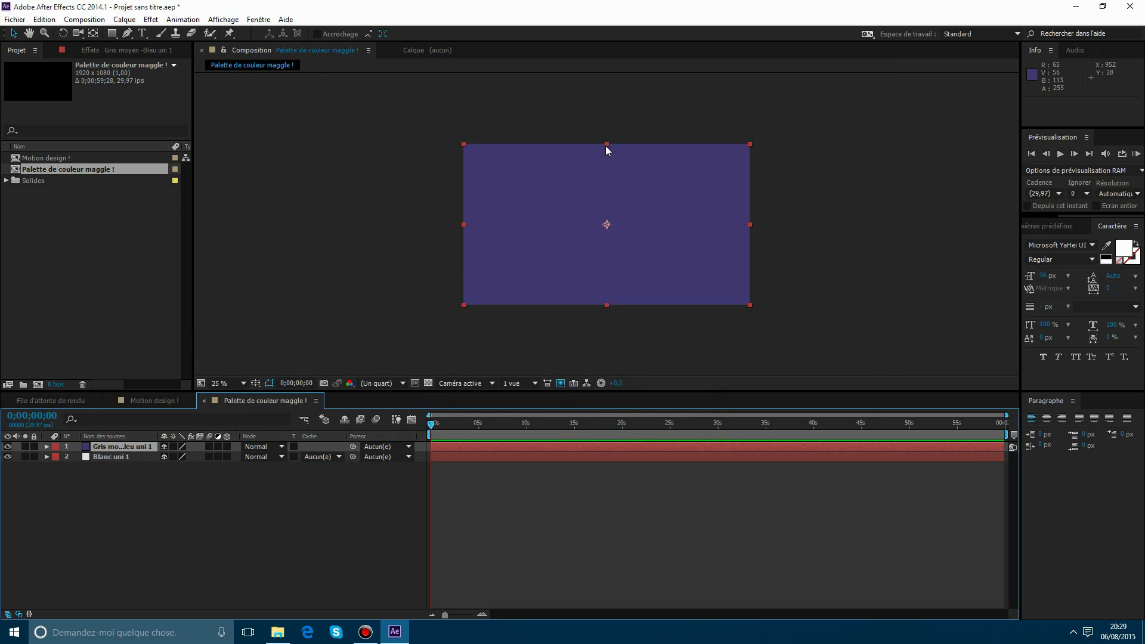
drag(605, 144, 630, 225)
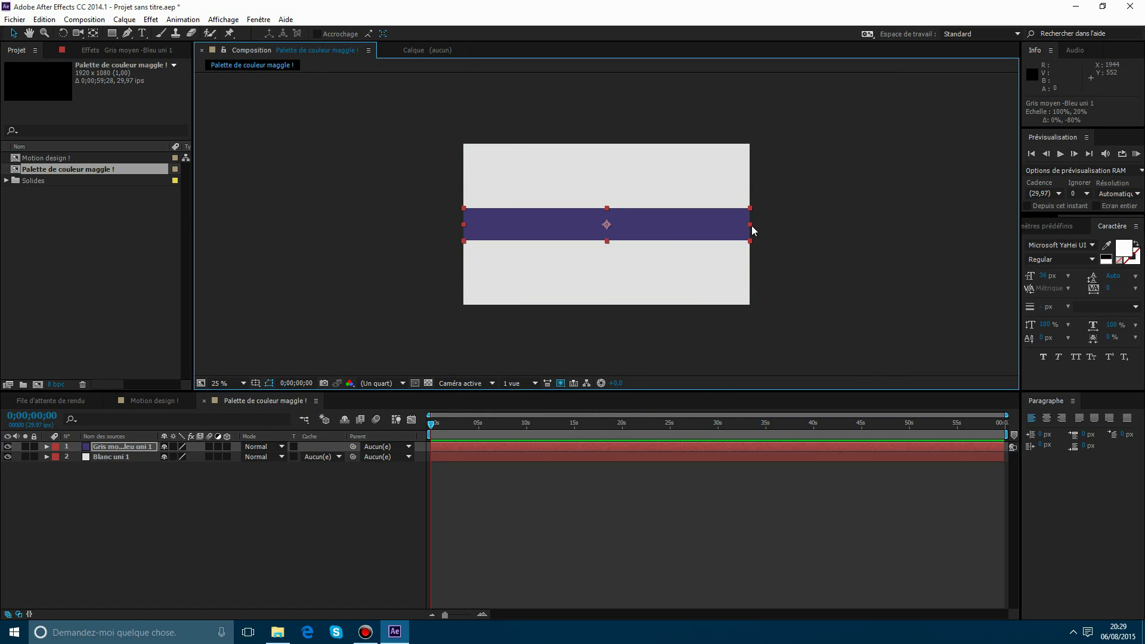
drag(751, 225, 524, 180)
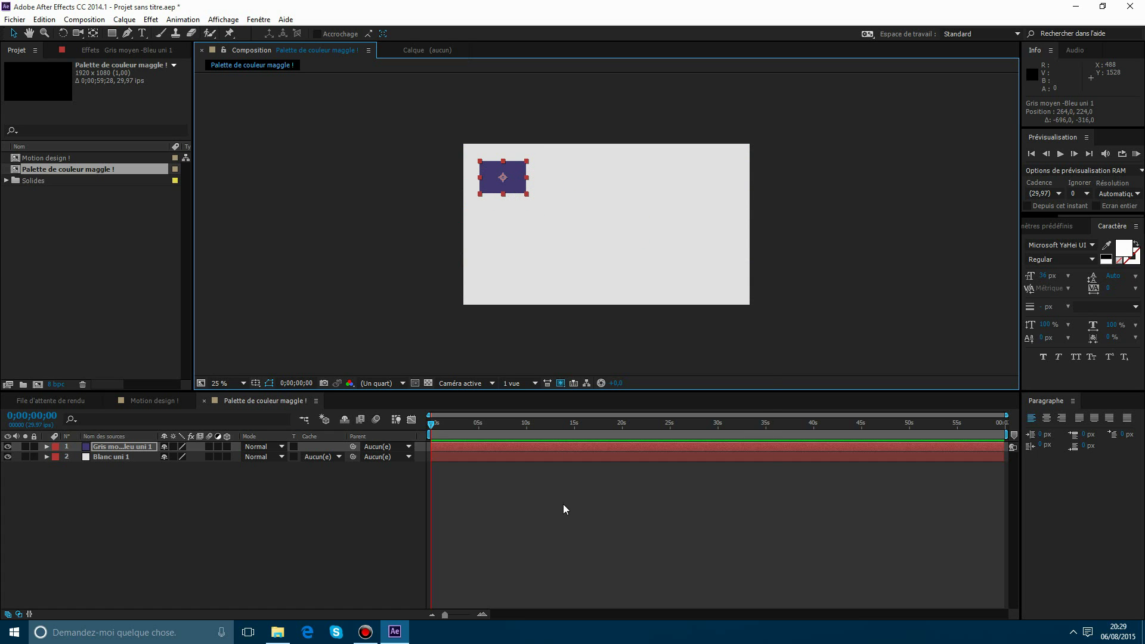
Add a cyan #3DD1DA solid and shrink it into a swatch to the right of the purple one, at about 760, 240.
right_click(563, 504)
mouse_move(706, 381)
click(787, 408)
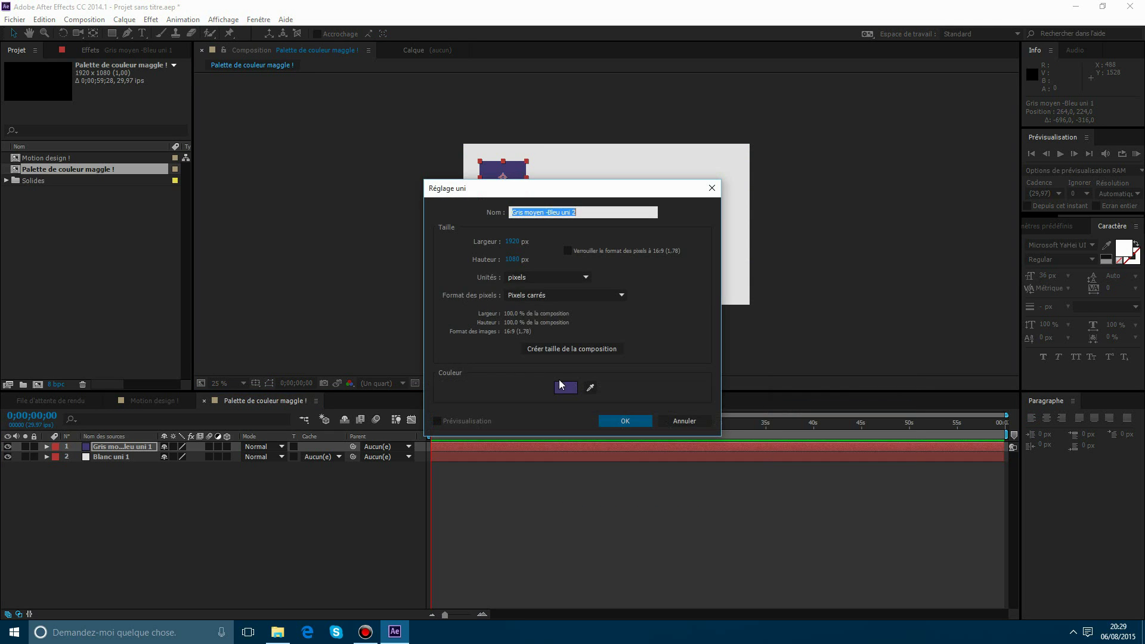
click(559, 382)
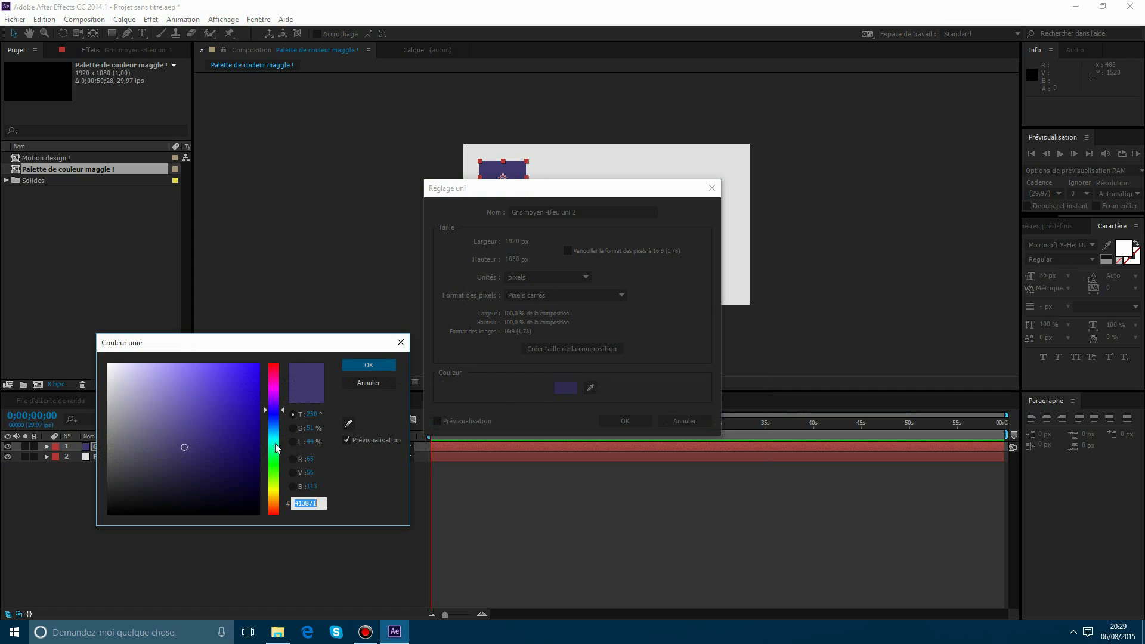
mouse_move(276, 449)
mouse_down()
mouse_move(212, 396)
mouse_move(217, 385)
mouse_up()
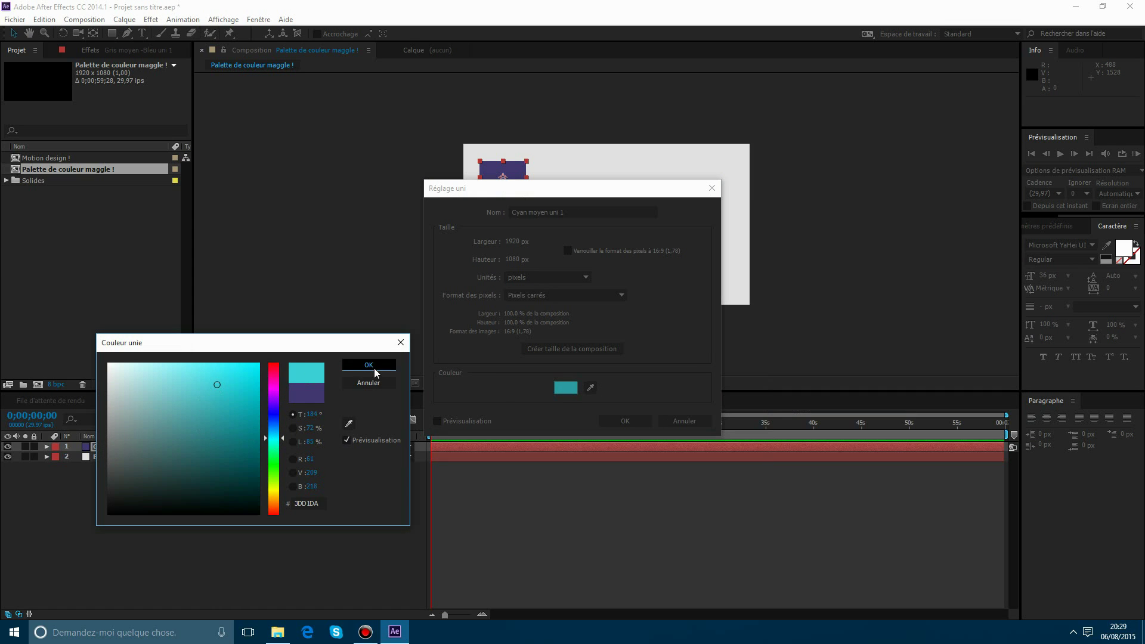
click(375, 368)
click(616, 420)
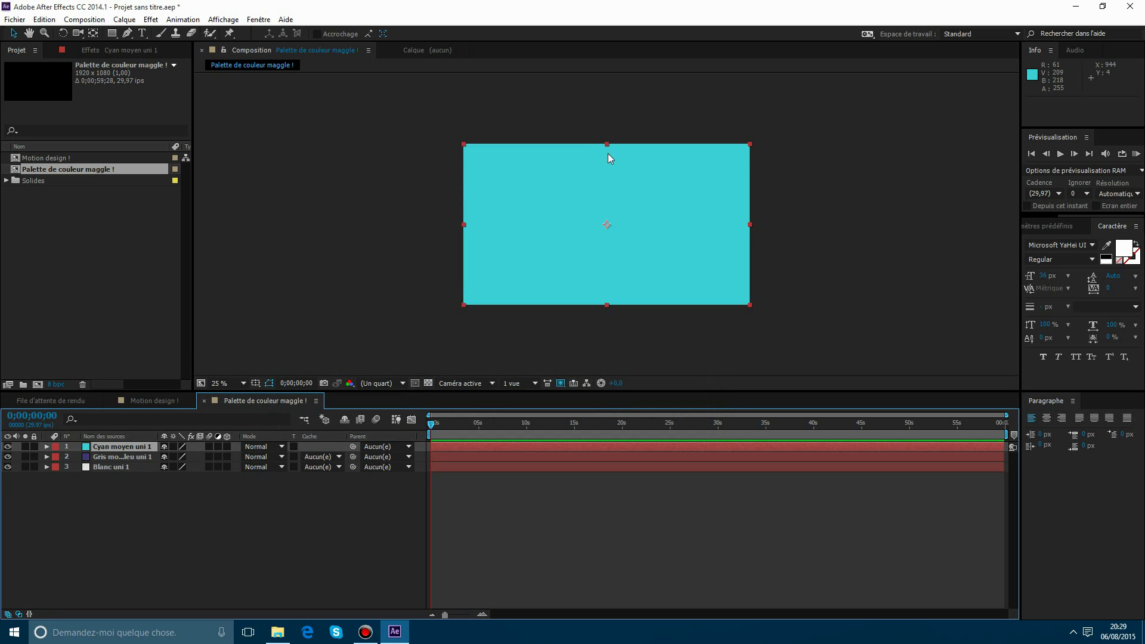
drag(607, 152, 615, 205)
drag(748, 224, 586, 185)
Add a green #3DDA83 solid and shrink it into a wider swatch to the right of the cyan one, at about 1424, 264.
right_click(554, 555)
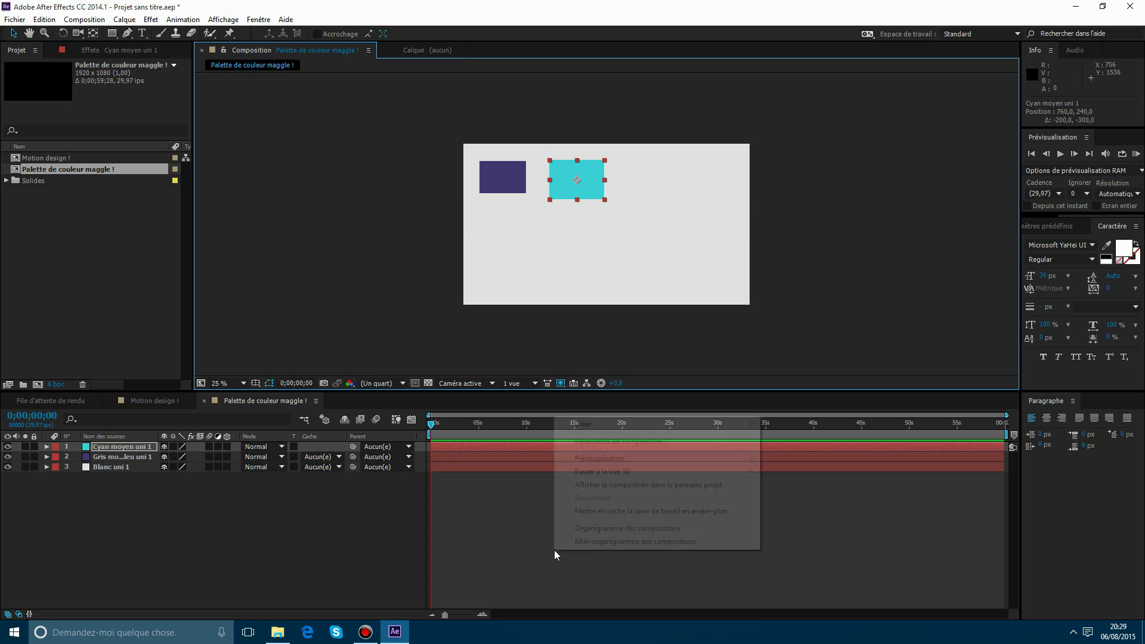
mouse_move(583, 424)
click(781, 455)
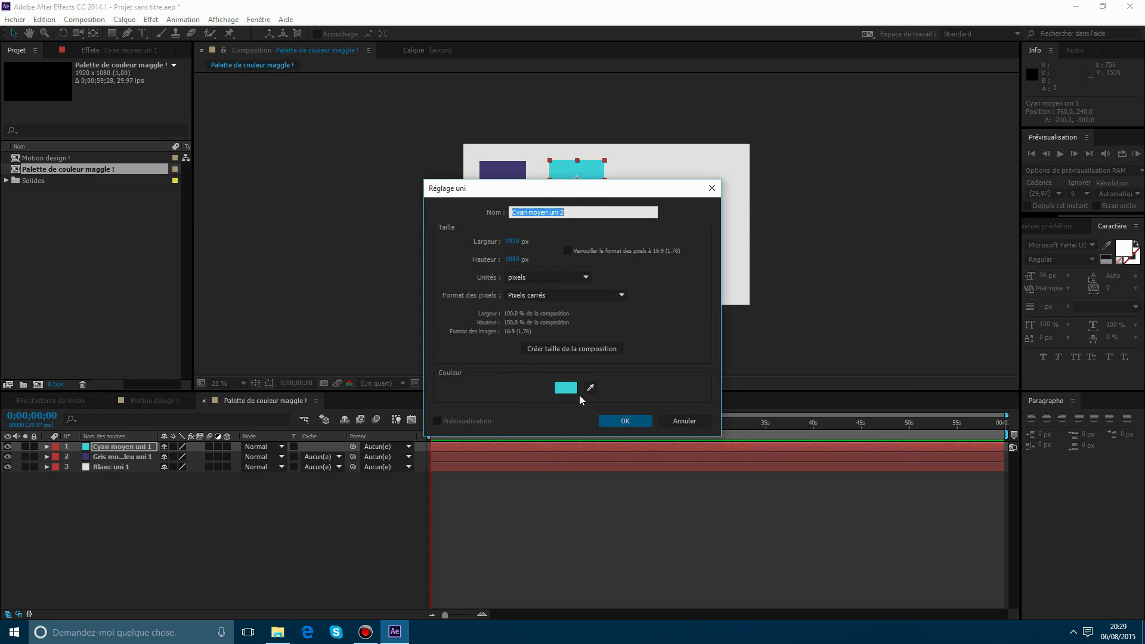
click(569, 389)
drag(273, 442, 275, 455)
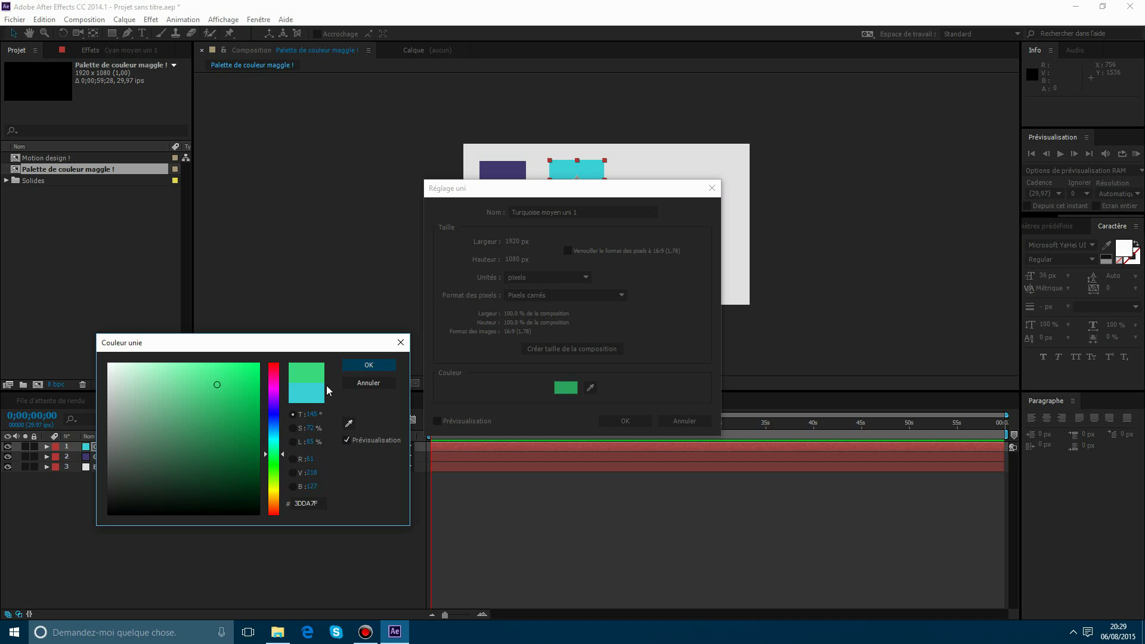
click(278, 452)
click(368, 364)
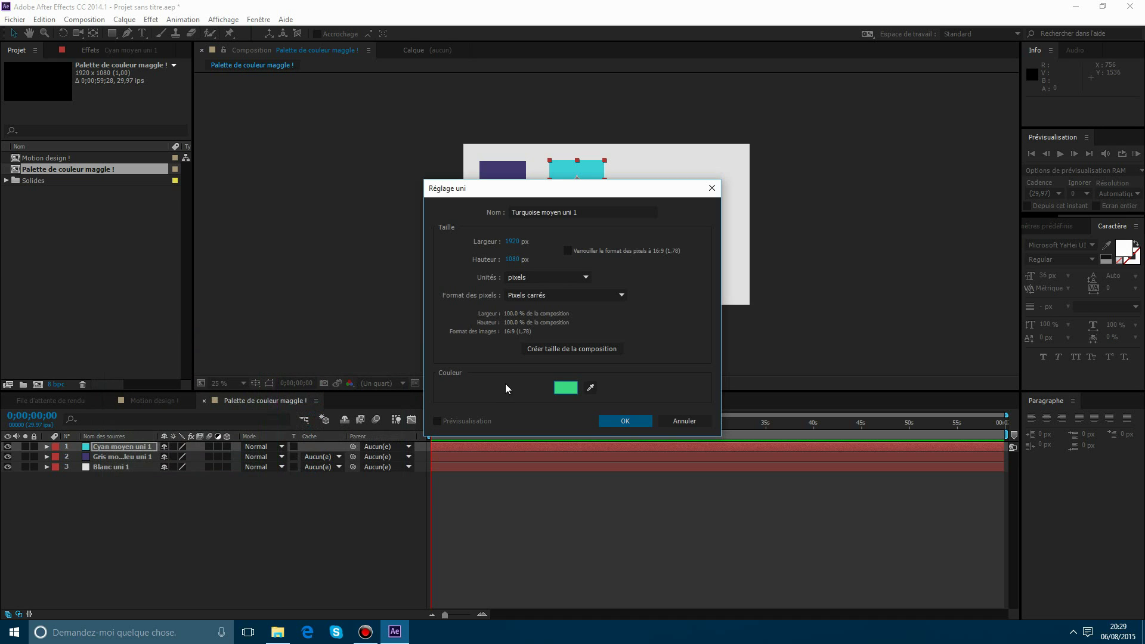
click(624, 421)
drag(605, 146, 608, 201)
drag(467, 232, 686, 197)
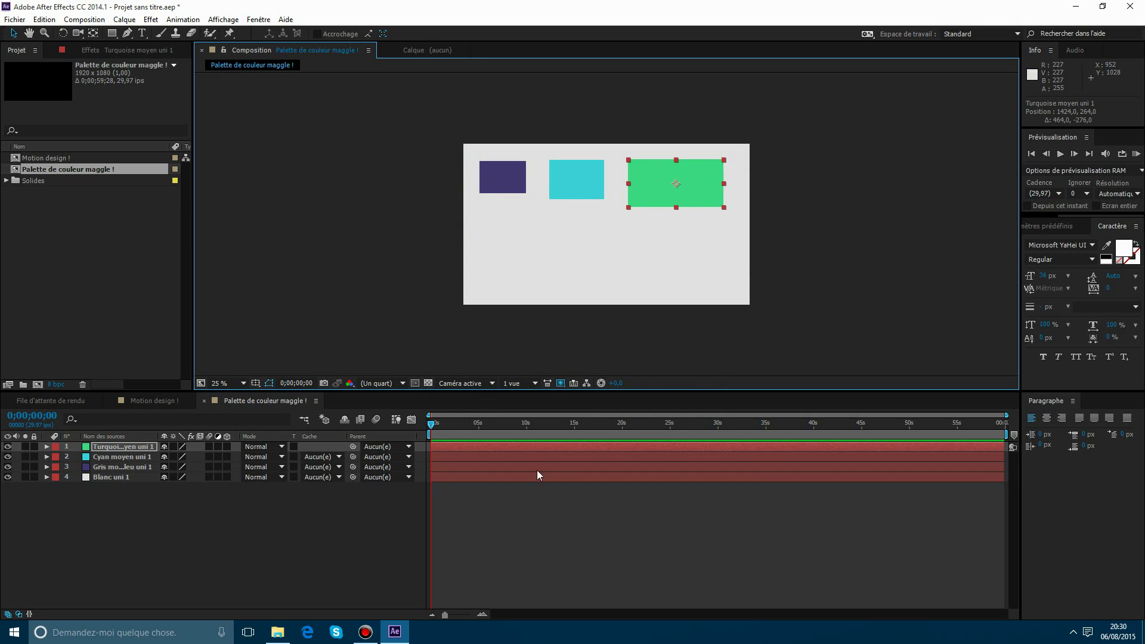
Add a full-frame orange solid coloured #DAA13D to the palette composition.
right_click(557, 405)
mouse_move(620, 417)
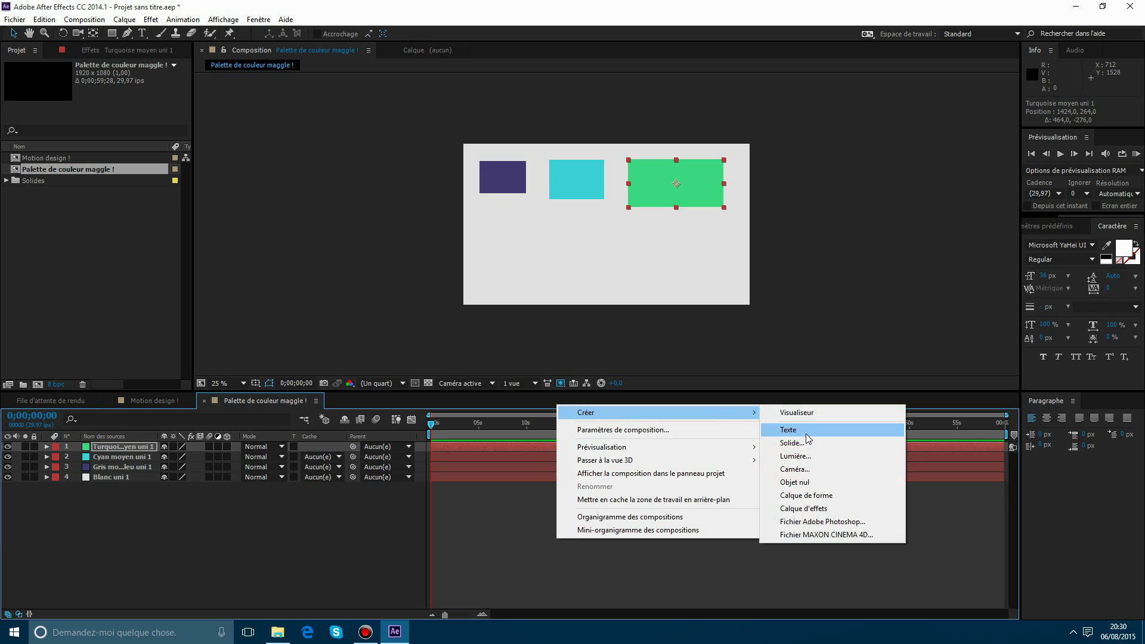
click(792, 443)
click(554, 388)
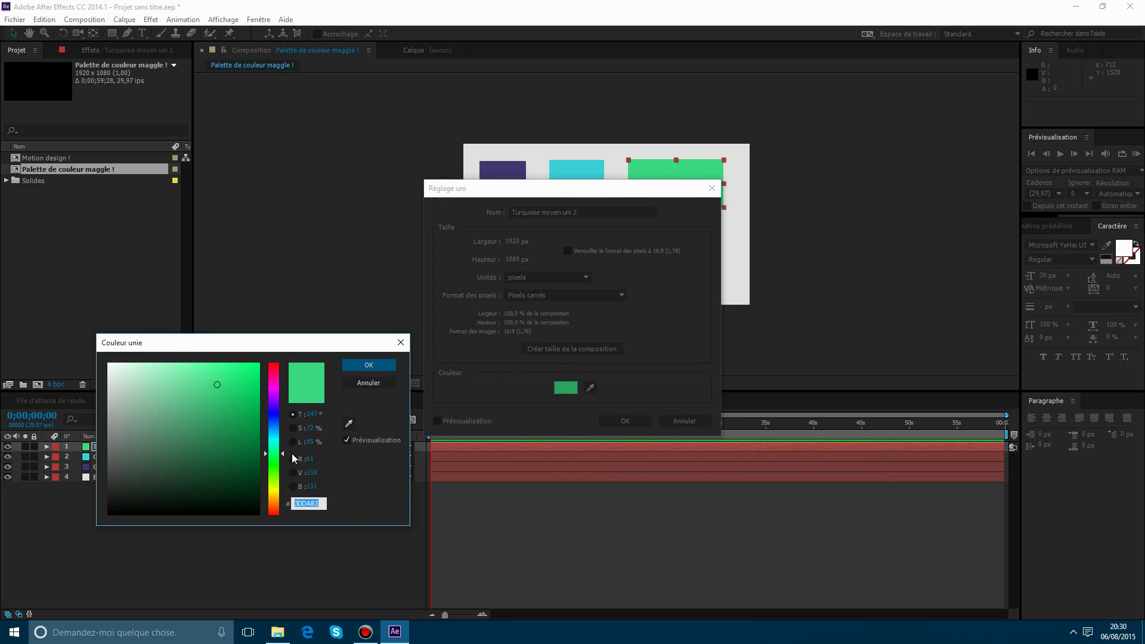
drag(278, 477, 276, 503)
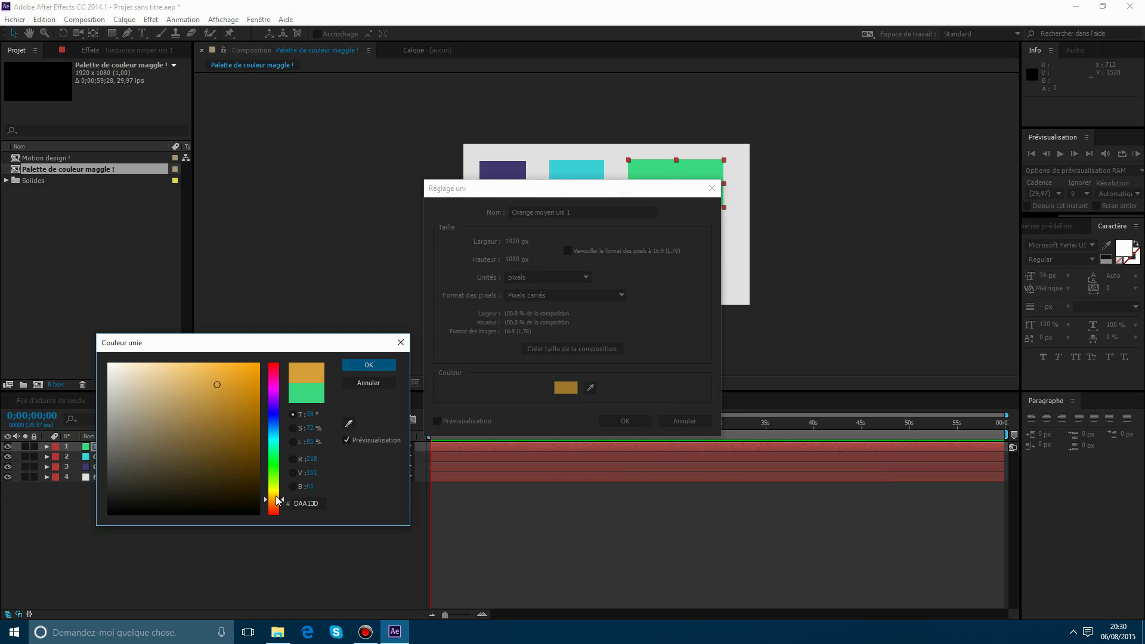
click(371, 372)
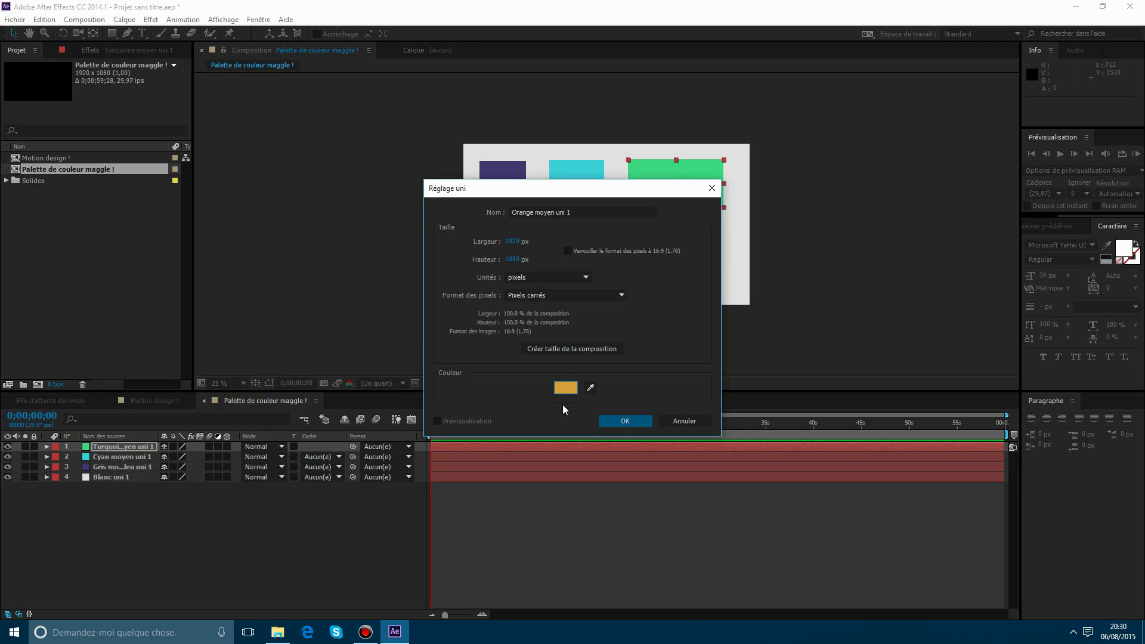
click(625, 421)
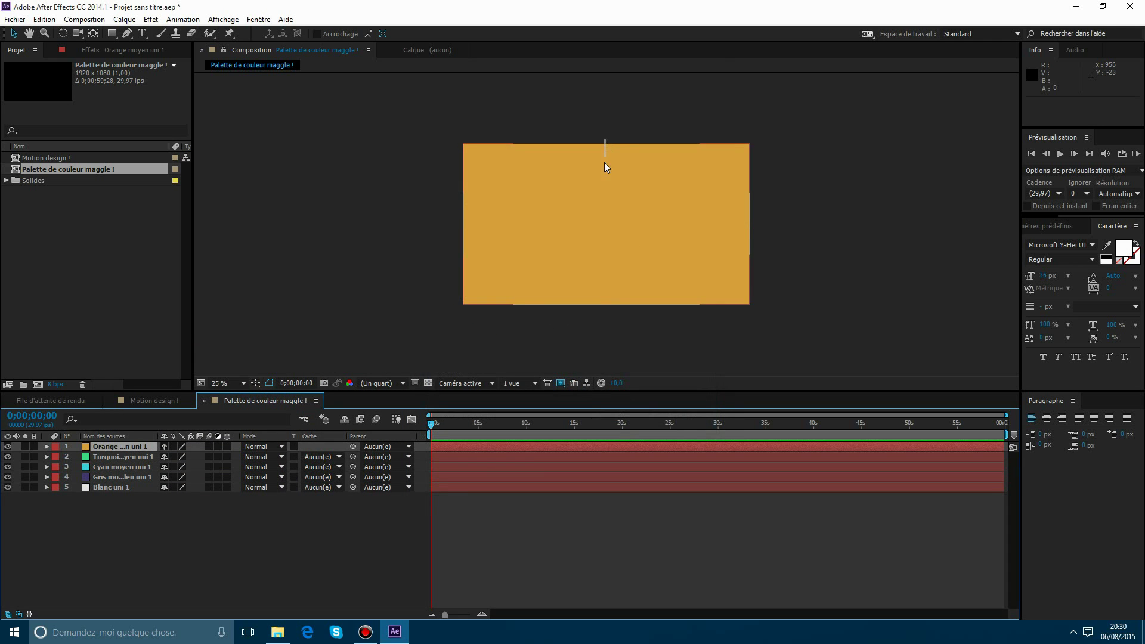
click(606, 155)
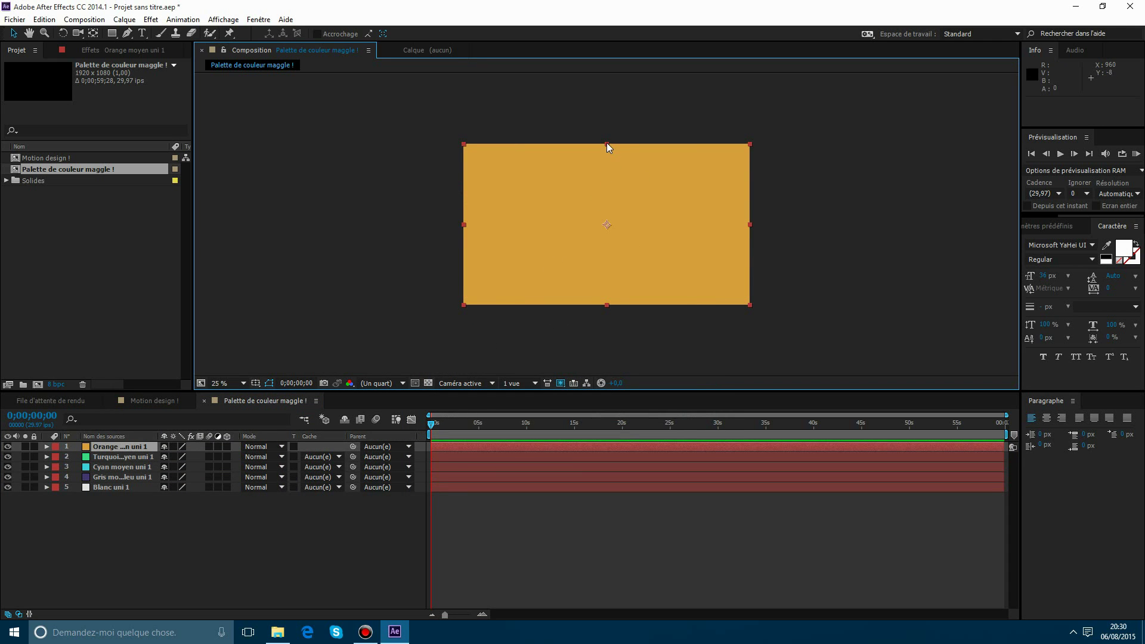
Shrink the orange solid to a swatch below the purple one, at about 348, 704.
drag(606, 144, 613, 199)
drag(750, 225, 532, 247)
Add a red solid (RGB 218, 61, 61) and shrink it into a swatch to the right of the orange one, at about 1220, 740.
right_click(567, 559)
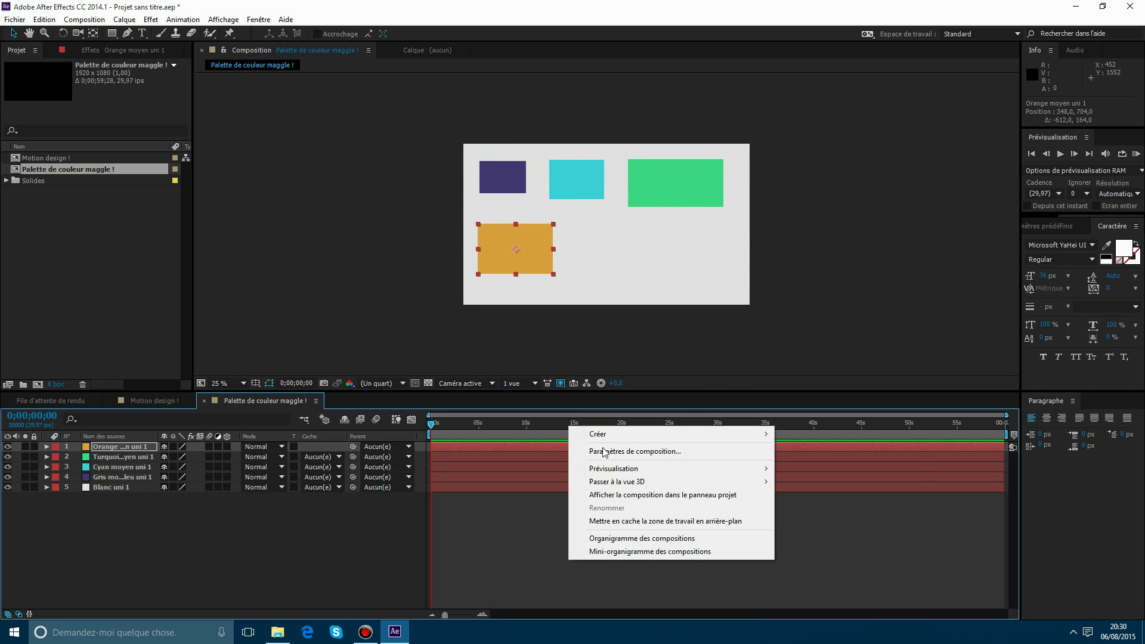
mouse_move(596, 434)
click(814, 464)
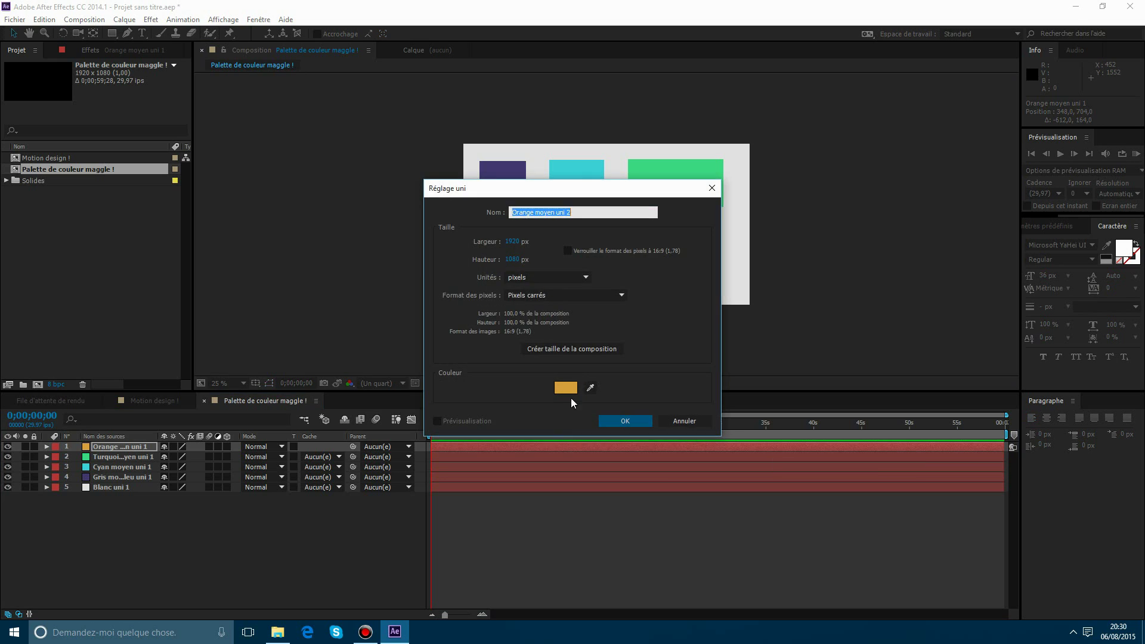
click(565, 387)
drag(281, 486, 275, 523)
click(352, 365)
click(620, 418)
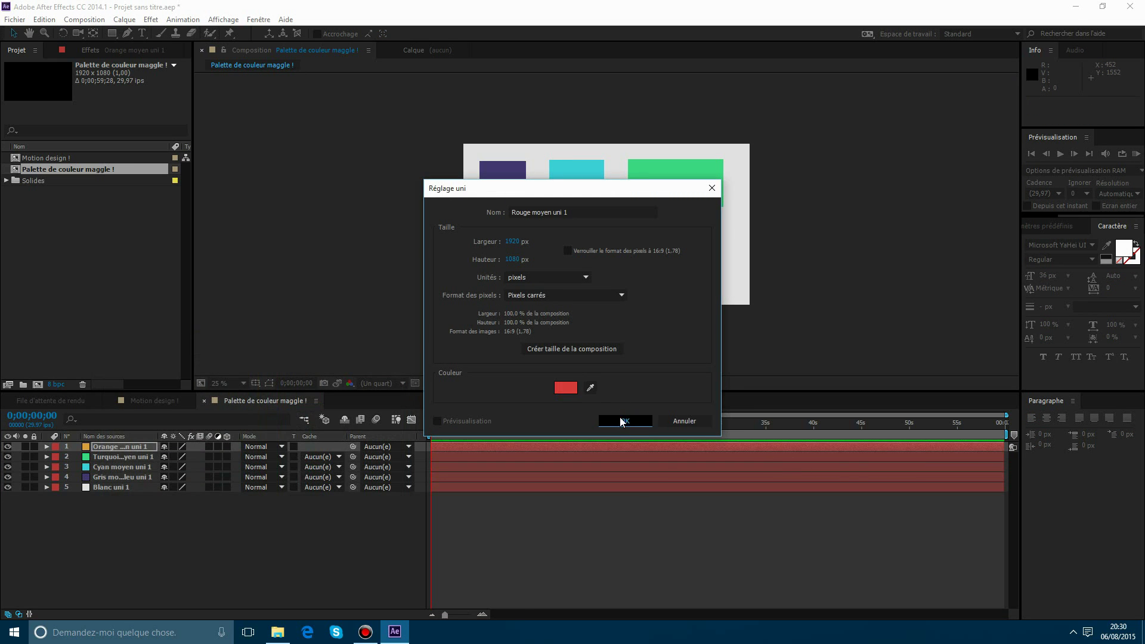
drag(607, 145, 609, 203)
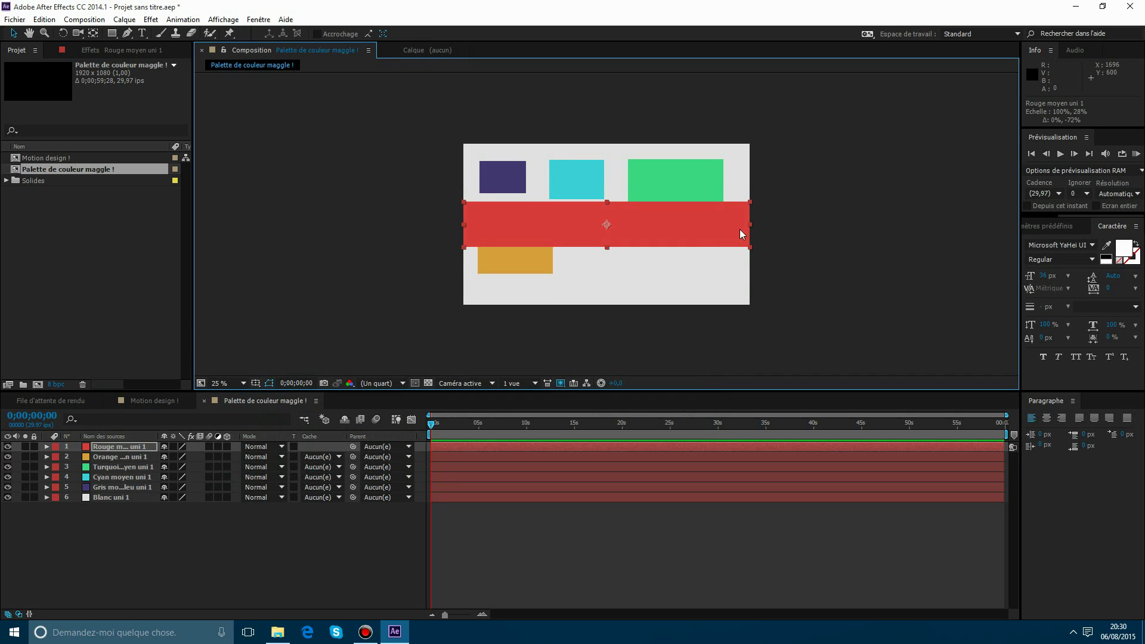
drag(748, 225, 653, 252)
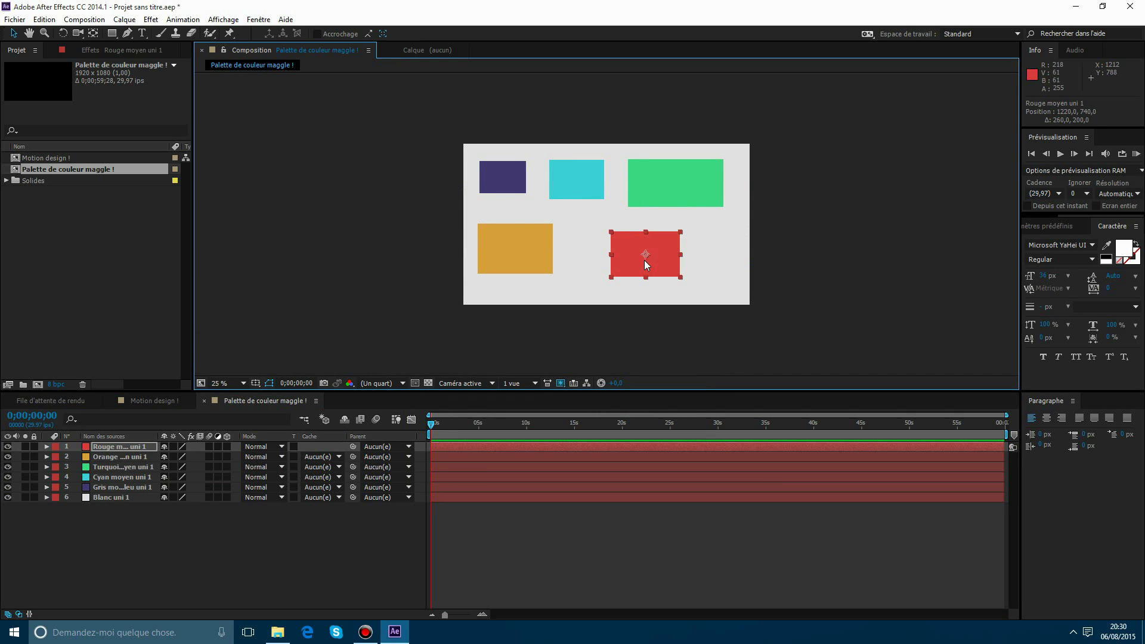
click(678, 513)
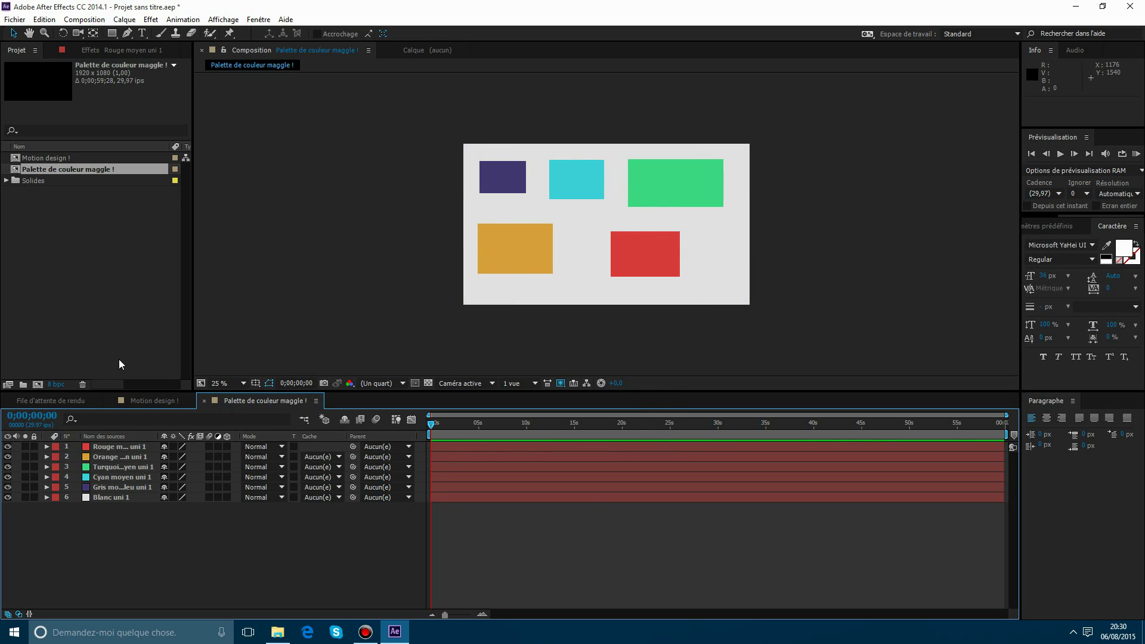
Place the Palette de couleur maggle ! composition as a layer in the Motion design ! composition.
click(145, 399)
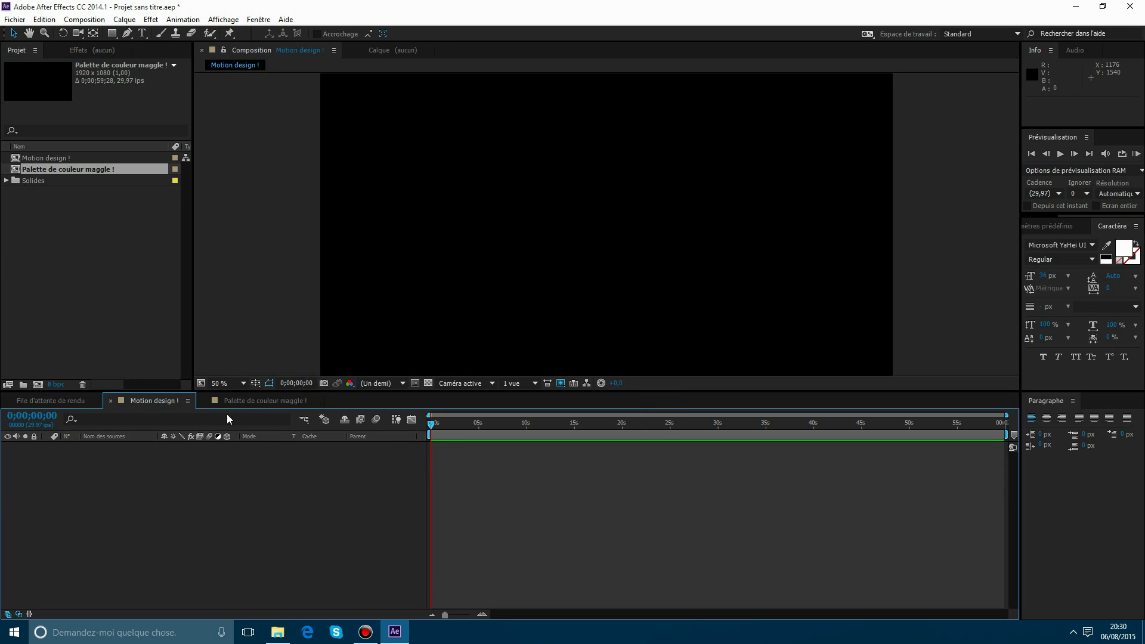
click(141, 316)
click(31, 160)
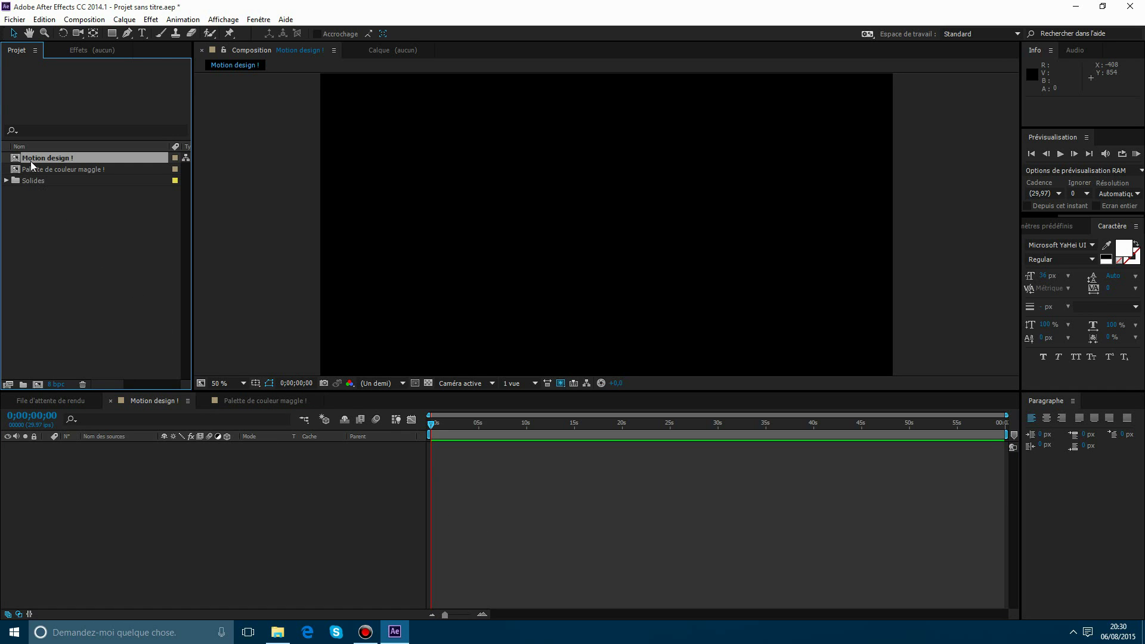
click(33, 167)
drag(438, 417, 444, 446)
Shrink the palette layer to a small strip in the upper-left corner of the Motion design ! frame.
scroll(569, 279, down, 2)
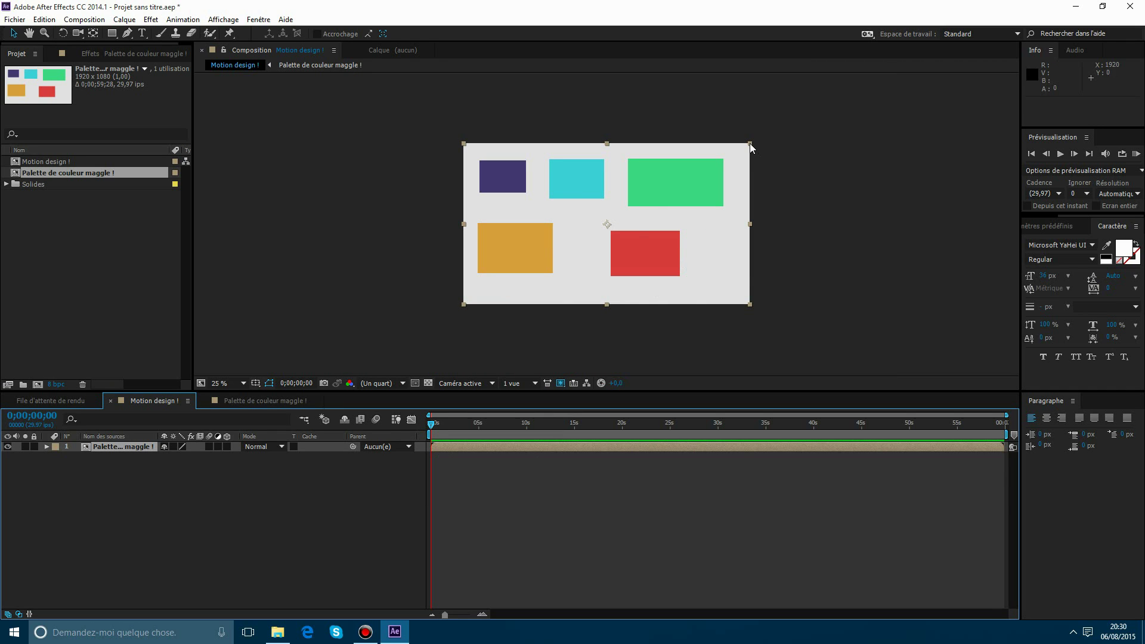
drag(749, 143, 547, 157)
click(606, 472)
scroll(512, 231, up, 1)
Add a full-frame solid named Fond, with its colour sampled from the palette's purple swatch.
right_click(602, 496)
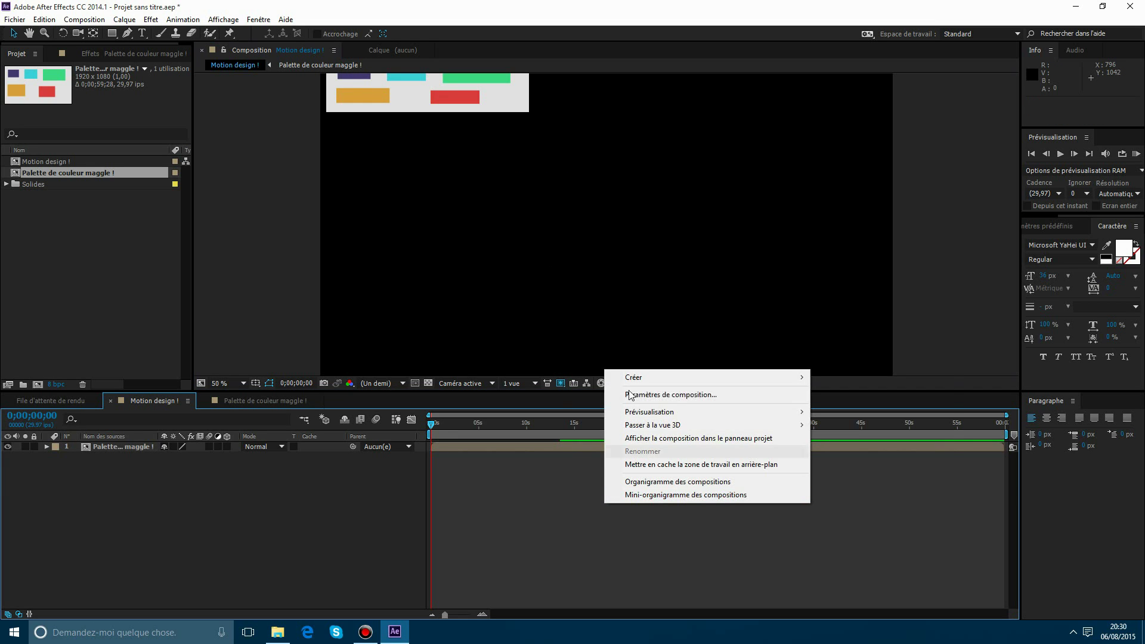
mouse_move(620, 376)
click(835, 407)
text(Fon)
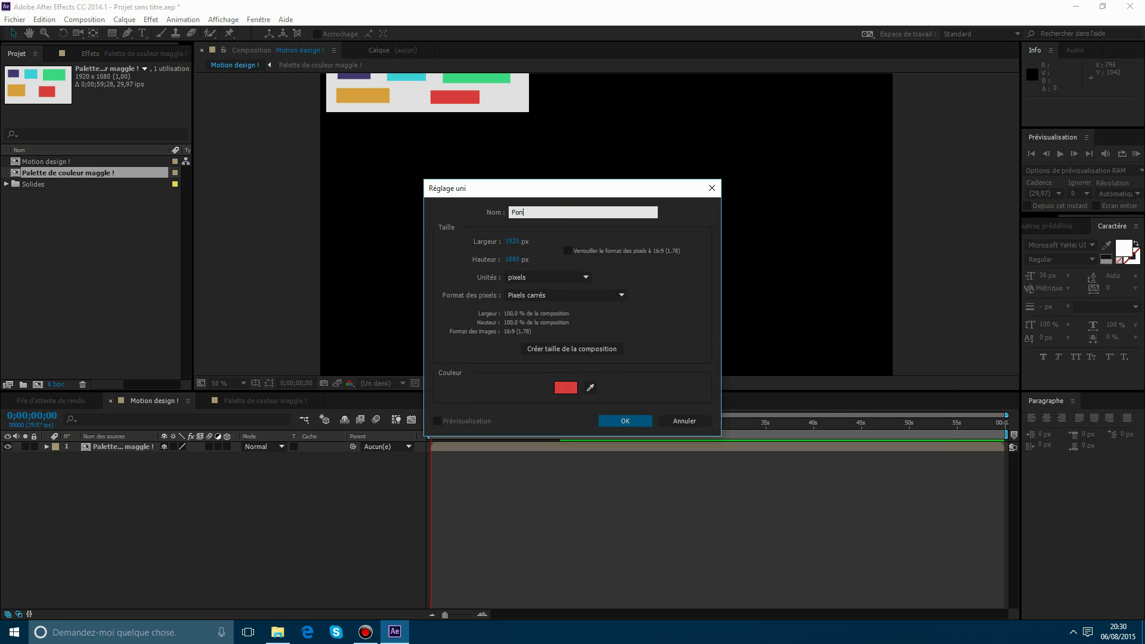
text(df)
key(BackSpace)
click(591, 388)
click(360, 75)
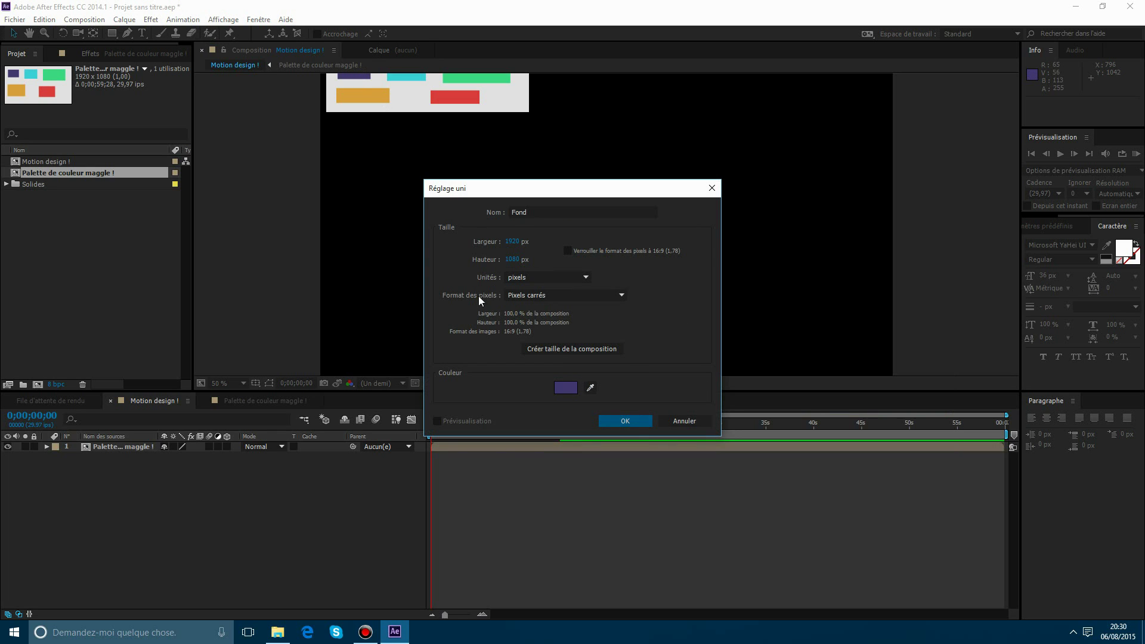
click(625, 421)
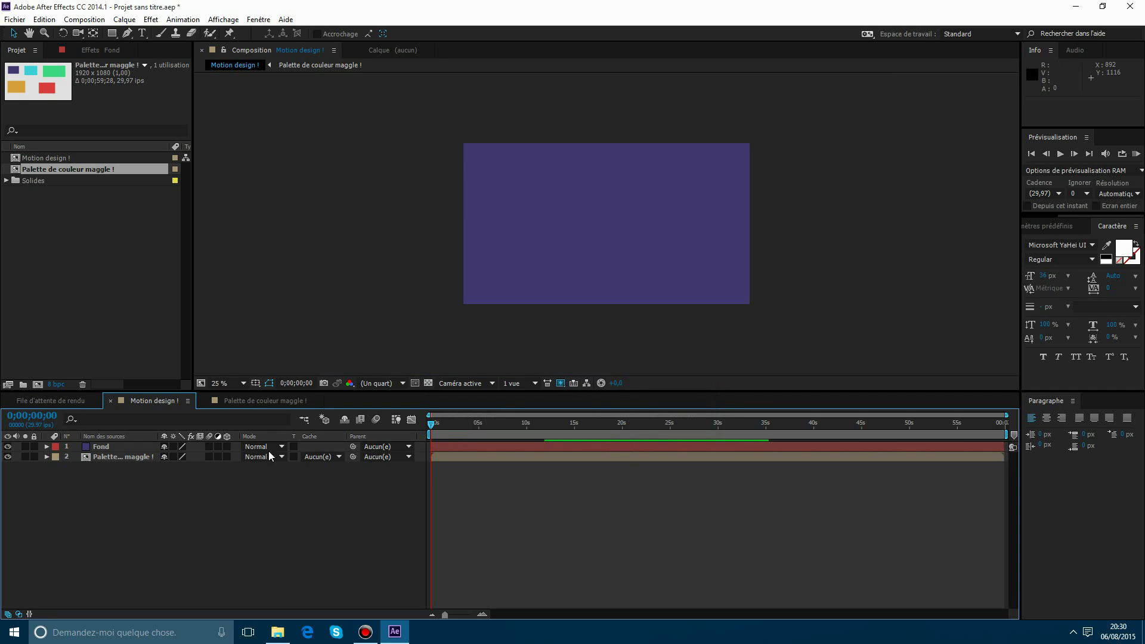
Move the palette layer above the Fond layer and hide it.
drag(137, 456, 128, 446)
click(513, 549)
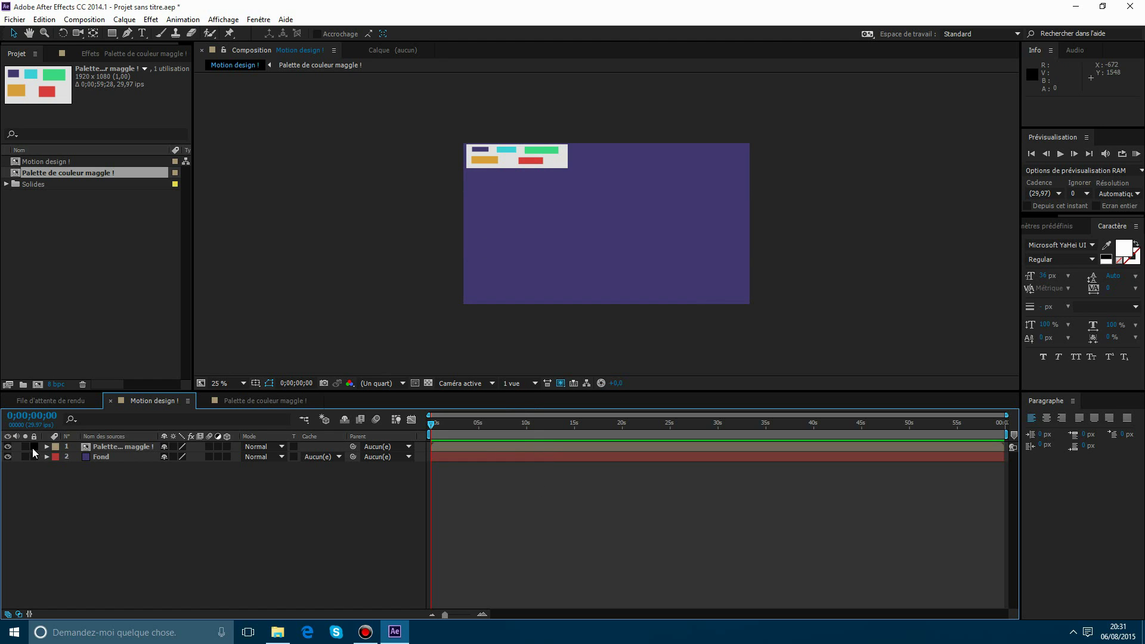
click(8, 446)
click(434, 457)
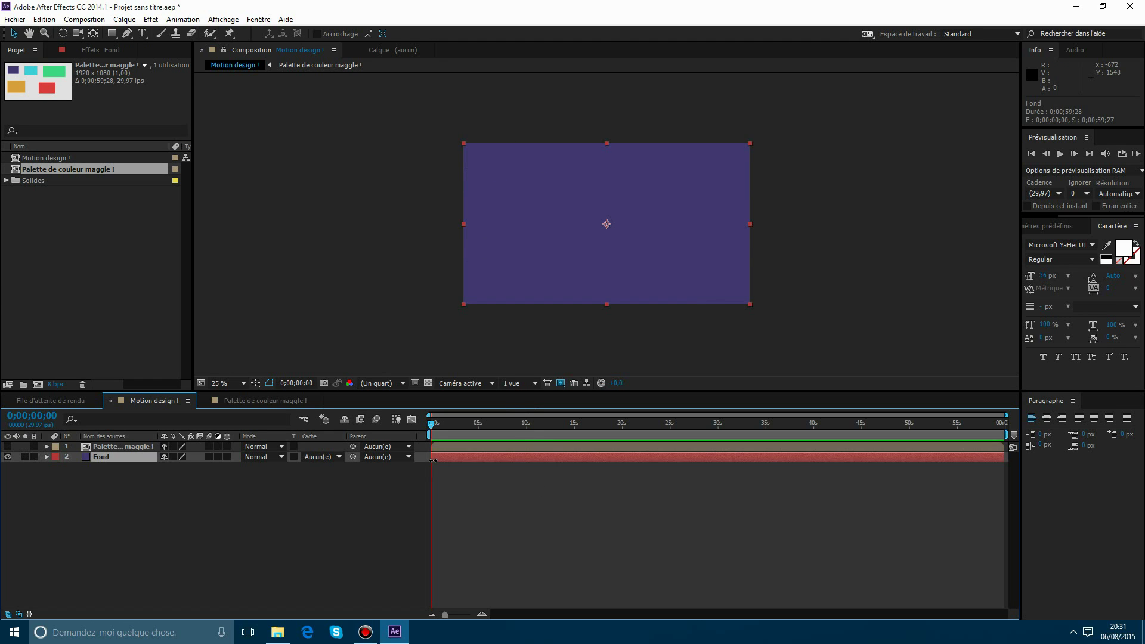
click(472, 481)
drag(434, 425, 366, 438)
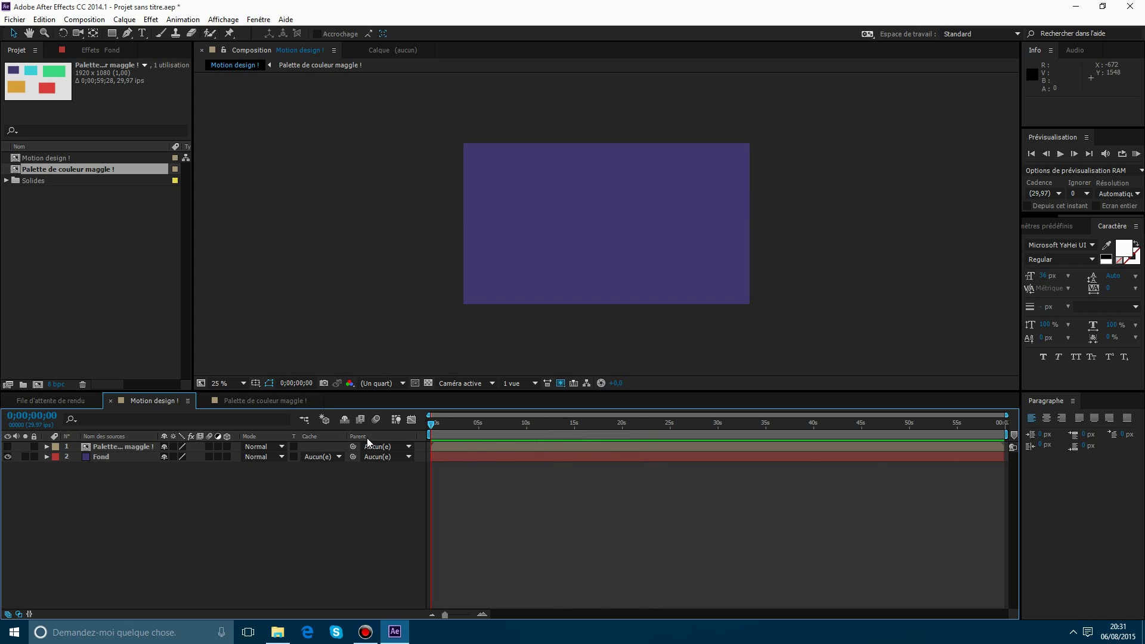
right_click(556, 514)
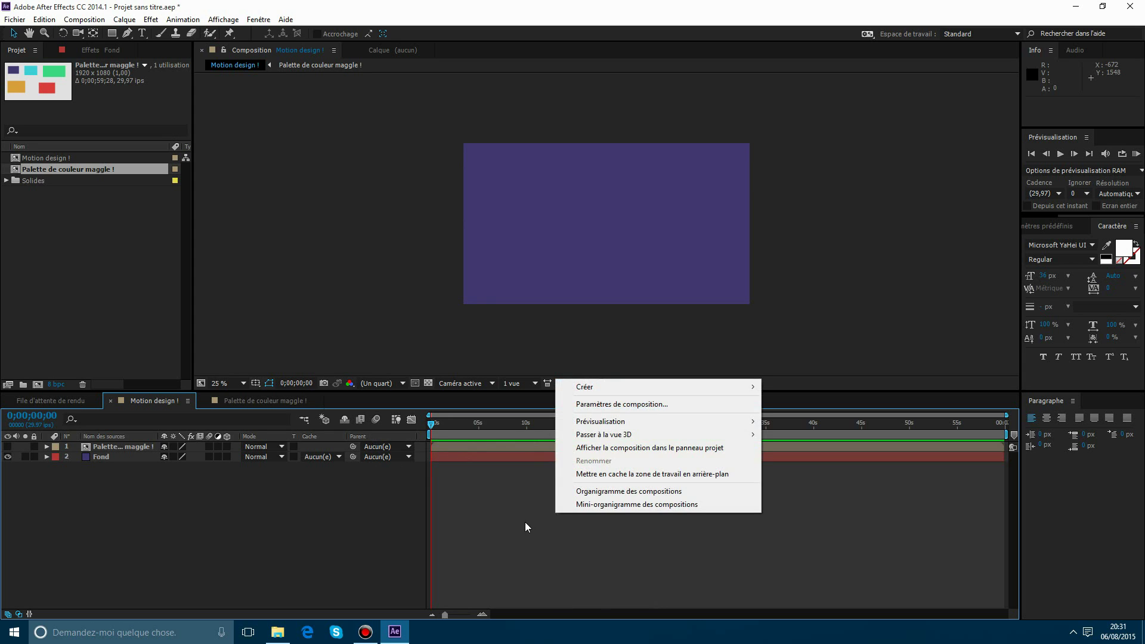
click(524, 522)
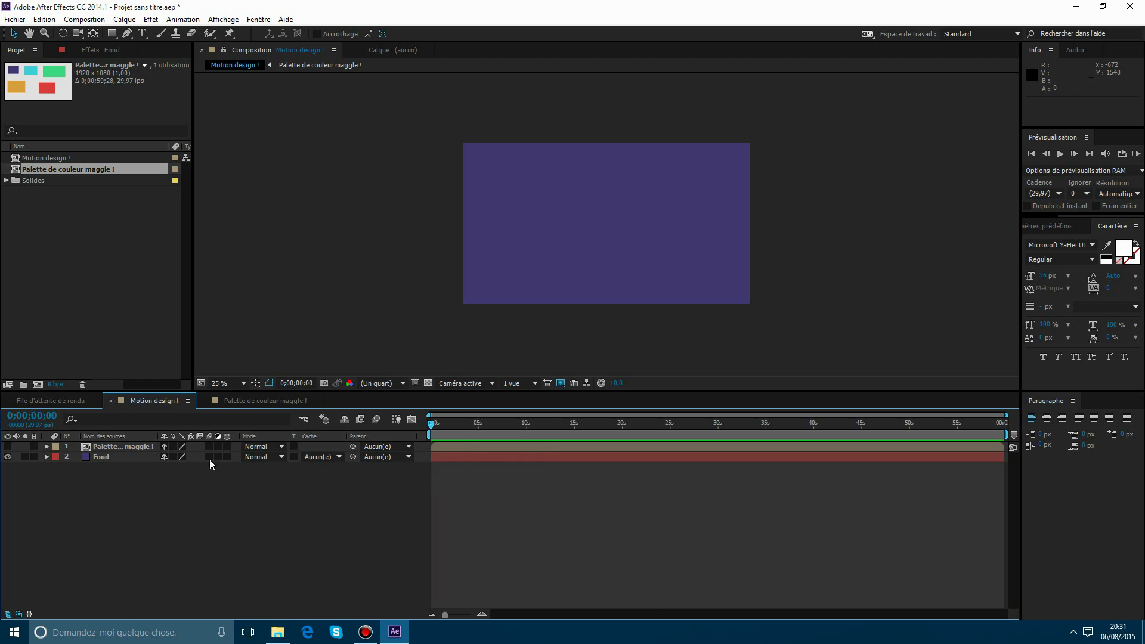
Apply the Volet radial transition effect to the Fond layer.
click(115, 456)
right_click(507, 457)
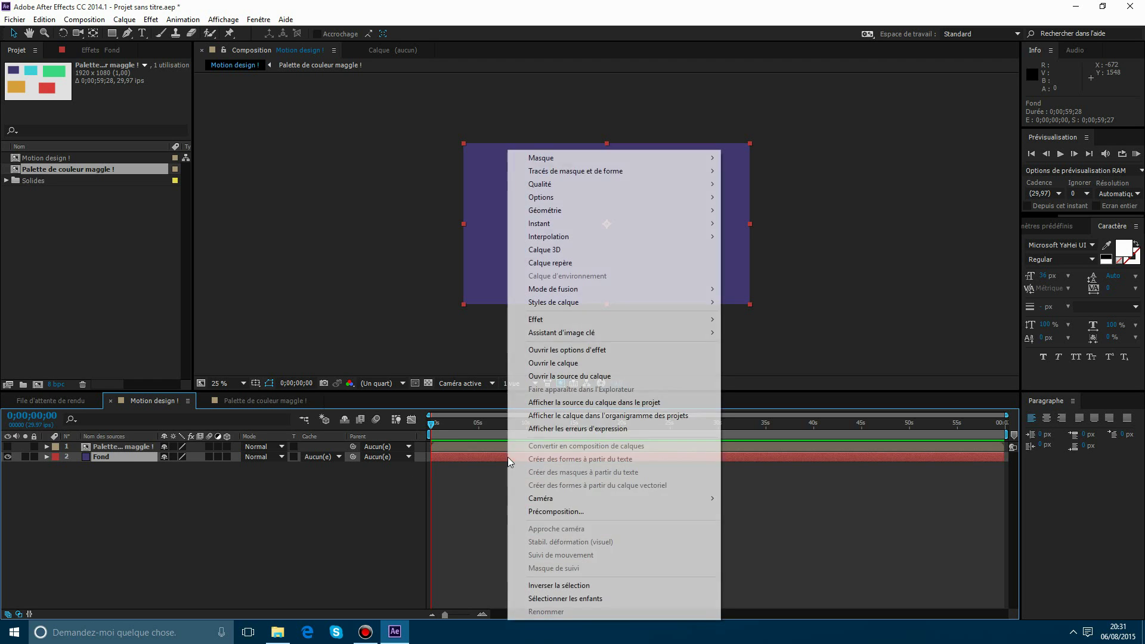
mouse_move(542, 321)
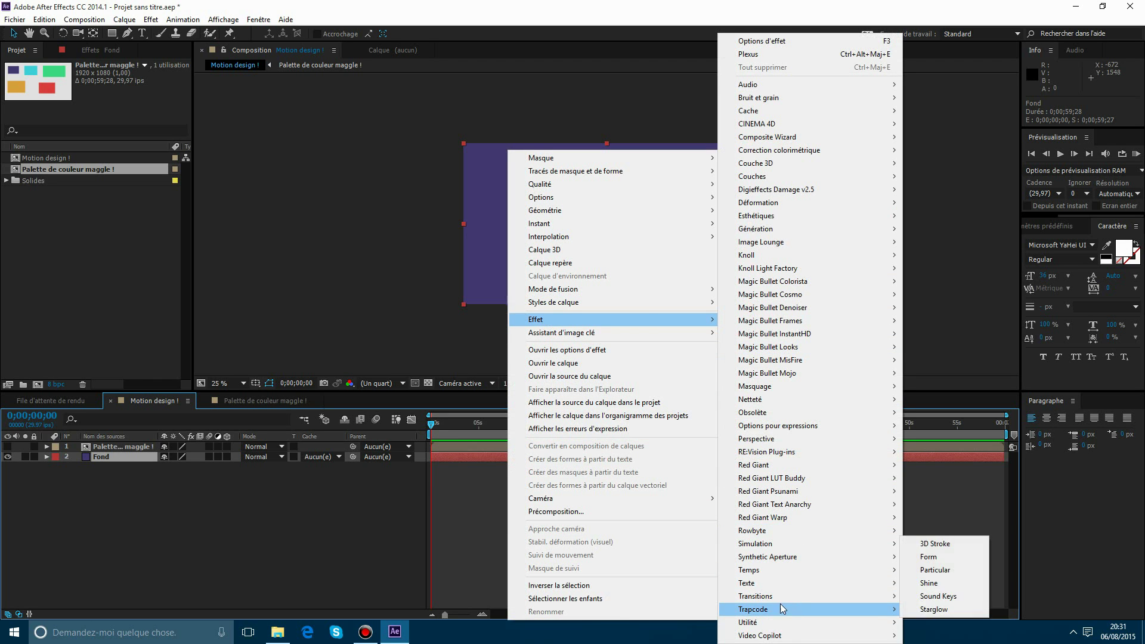
mouse_move(789, 595)
click(939, 596)
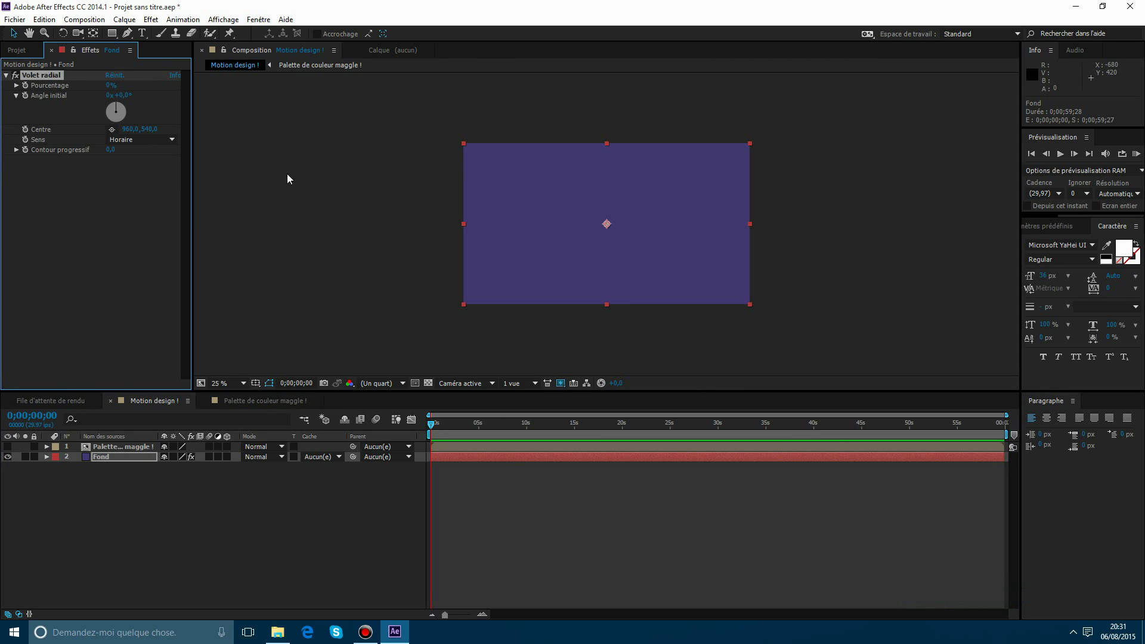
Keyframe the Volet radial Pourcentage on Fond from 100% at 0;00;00;00 to 0% at 0;00;01;29.
drag(110, 90, 109, 127)
drag(108, 87, 195, 122)
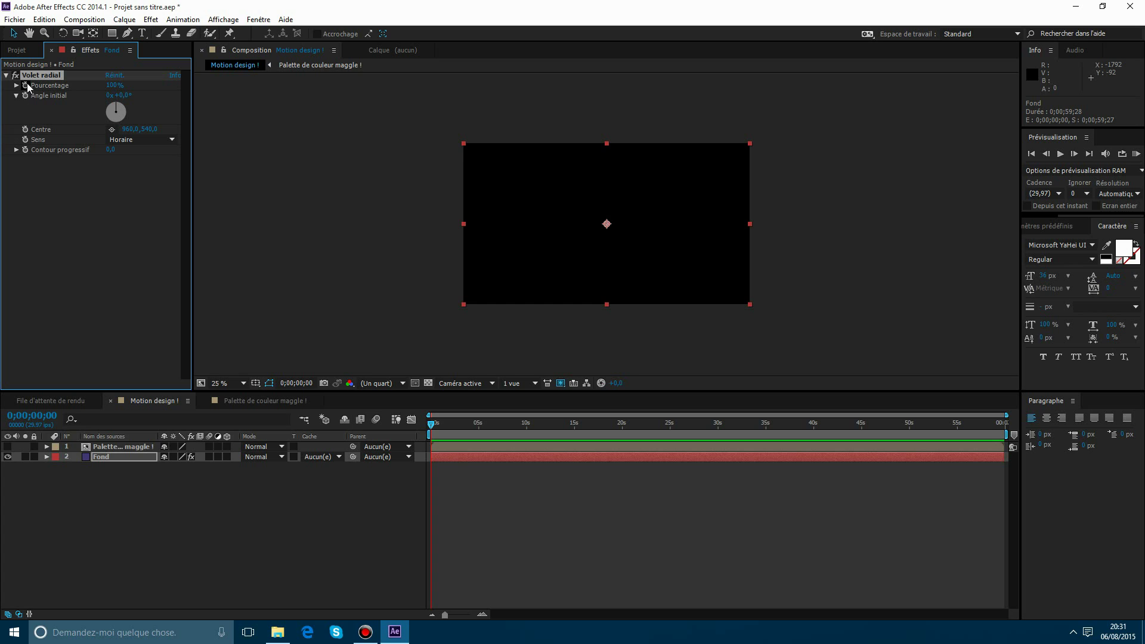
drag(1007, 414, 668, 392)
click(25, 85)
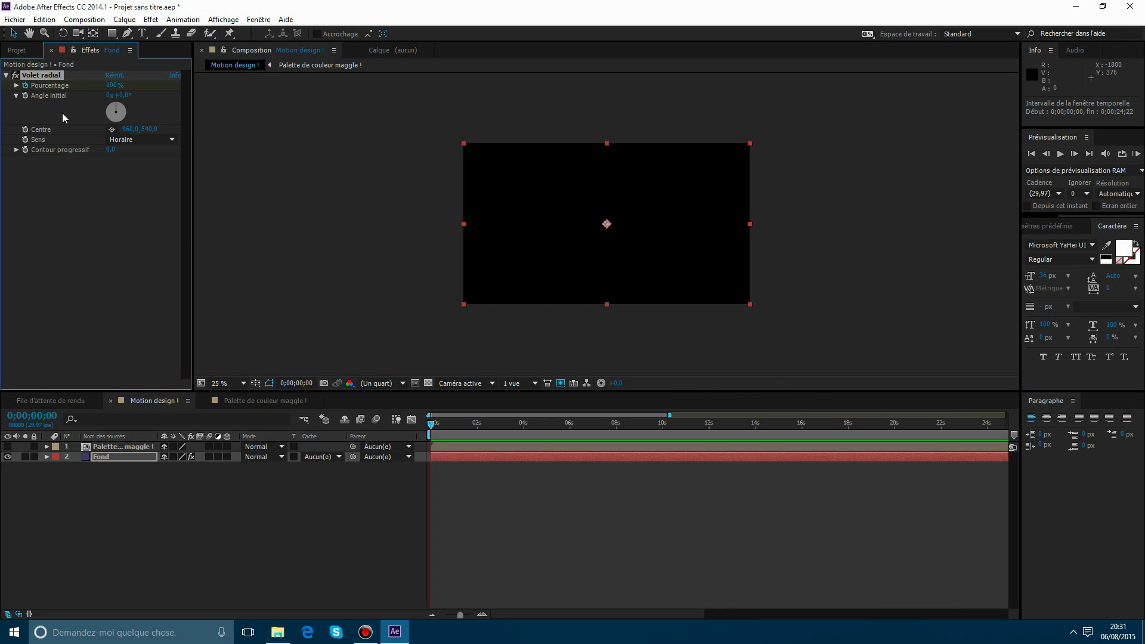
click(477, 424)
drag(114, 85, 25, 88)
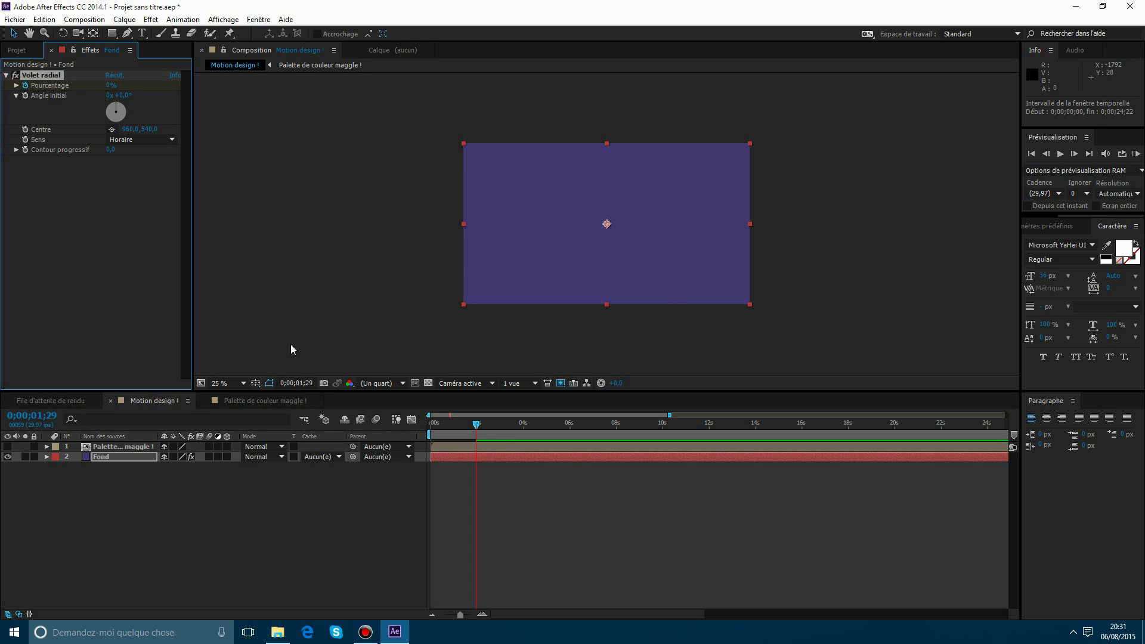
Preview the radial wipe animation from the start of the composition.
drag(471, 424, 366, 421)
key(KP_0)
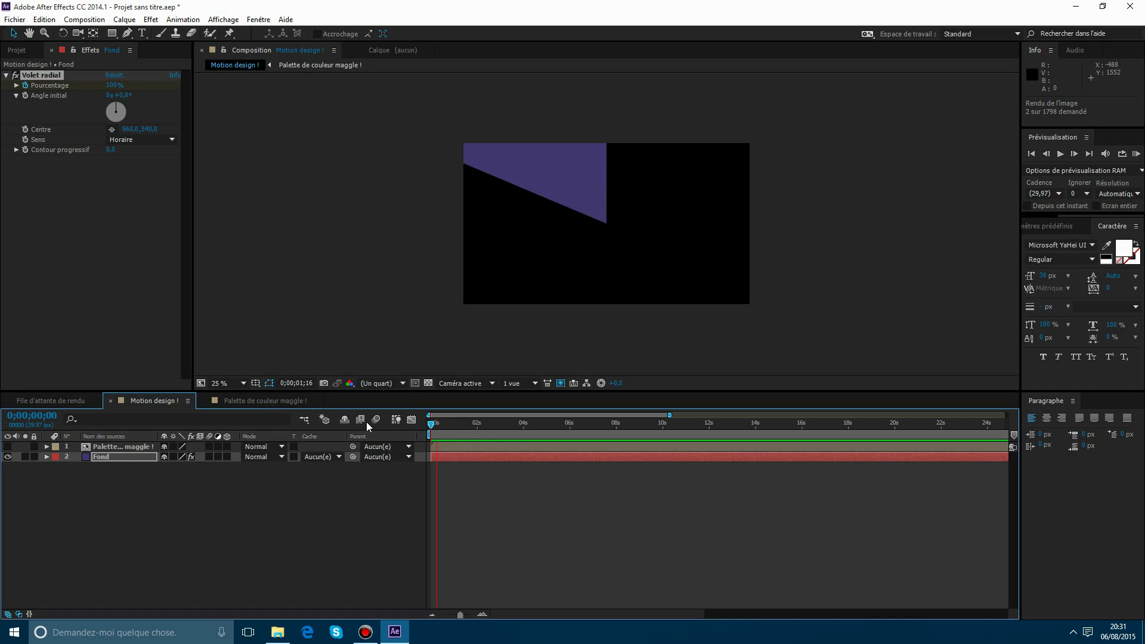
key(space)
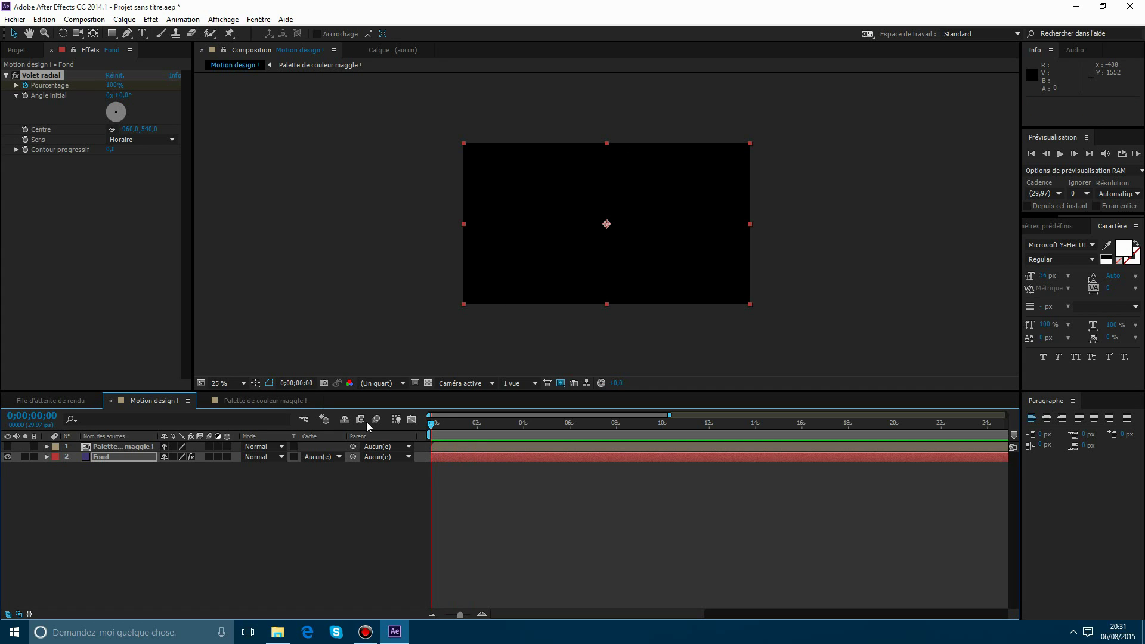
Reveal Fond's keyframes, move the final Pourcentage keyframe earlier to about 1 second, and preview the faster wipe.
key(u)
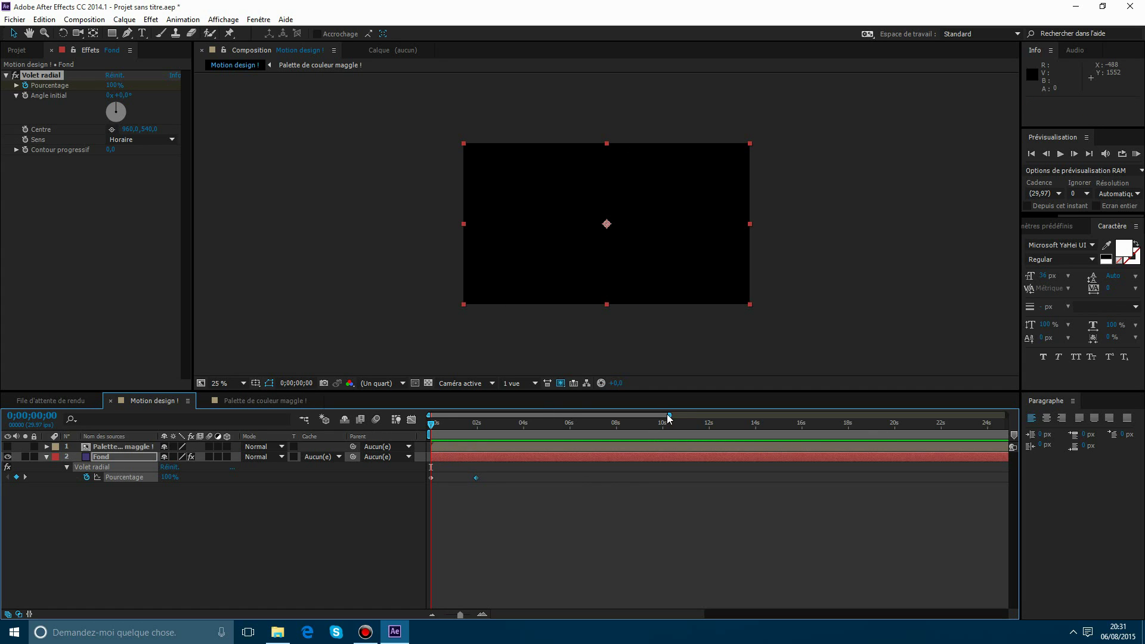
drag(668, 417, 478, 477)
key(space)
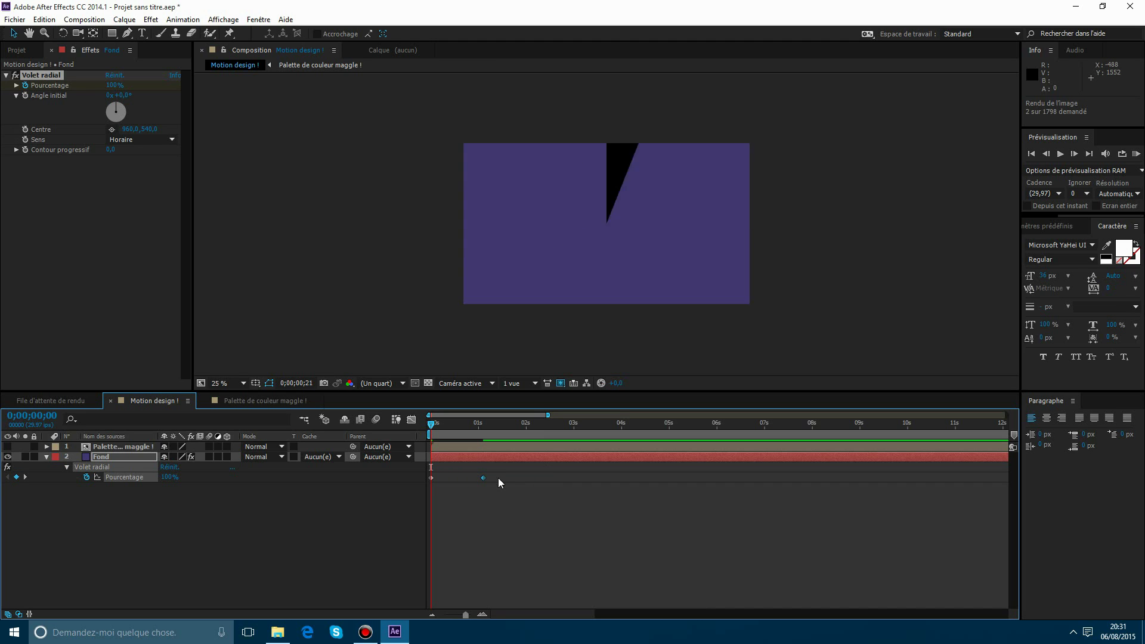
key(space)
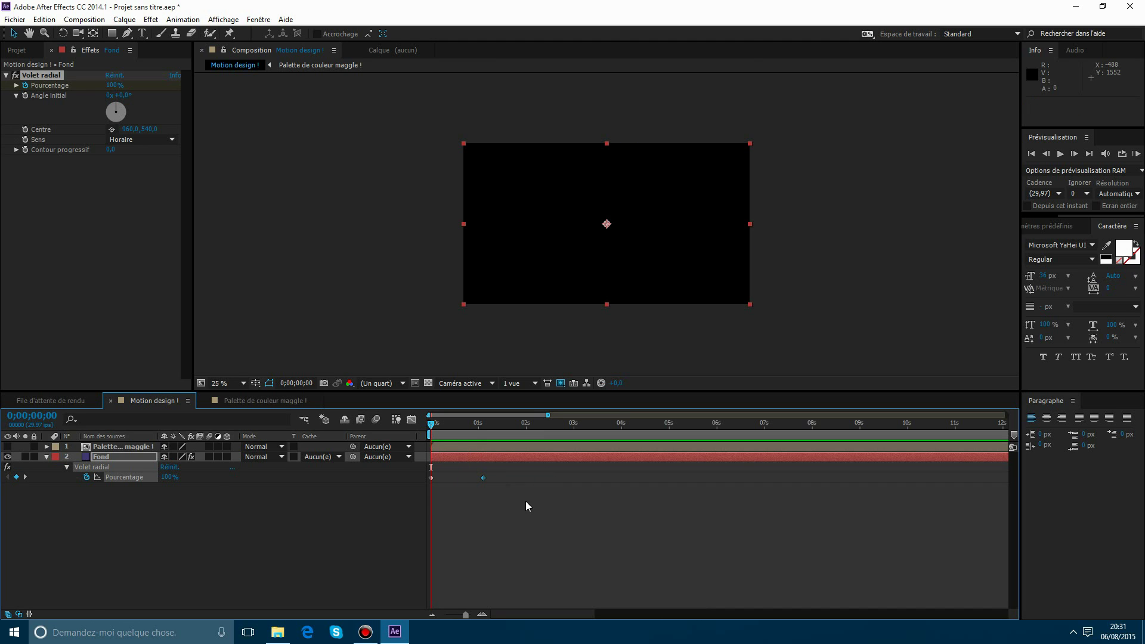
drag(527, 503, 413, 474)
click(412, 420)
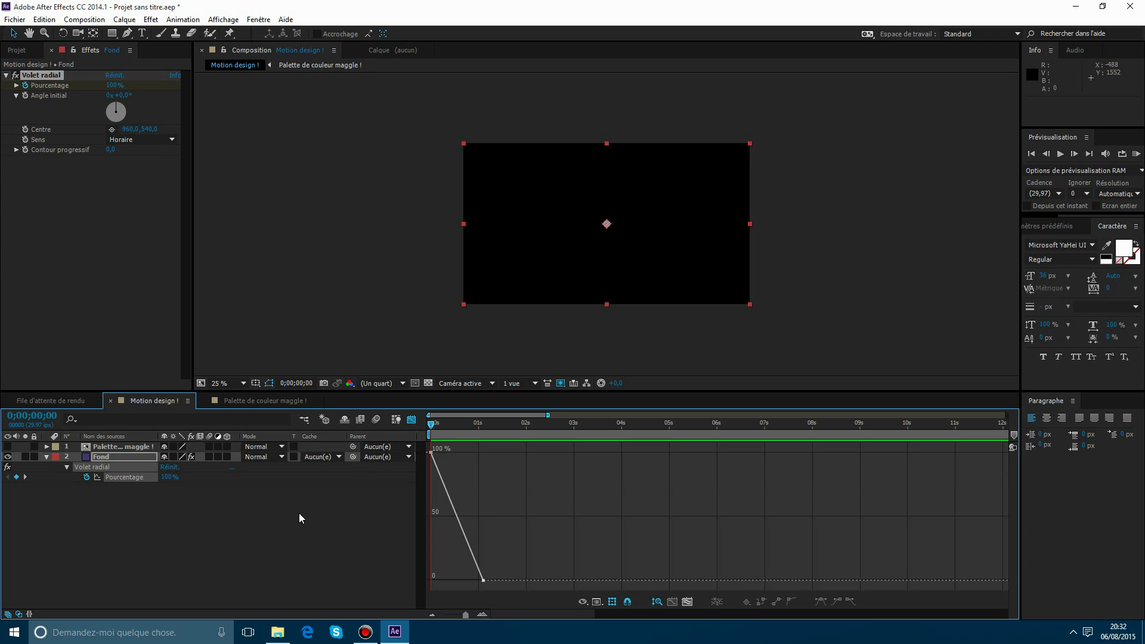
click(410, 421)
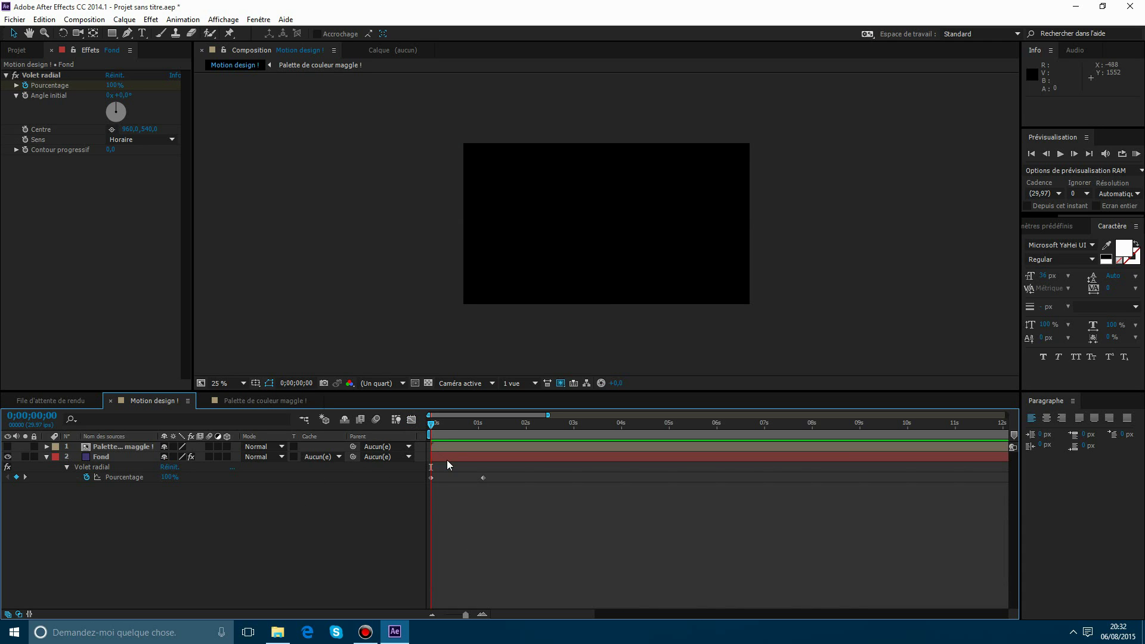
Show Fond's Pourcentage curve in the graph editor and apply Easy Ease to both of its keyframes.
click(447, 457)
drag(488, 475, 424, 486)
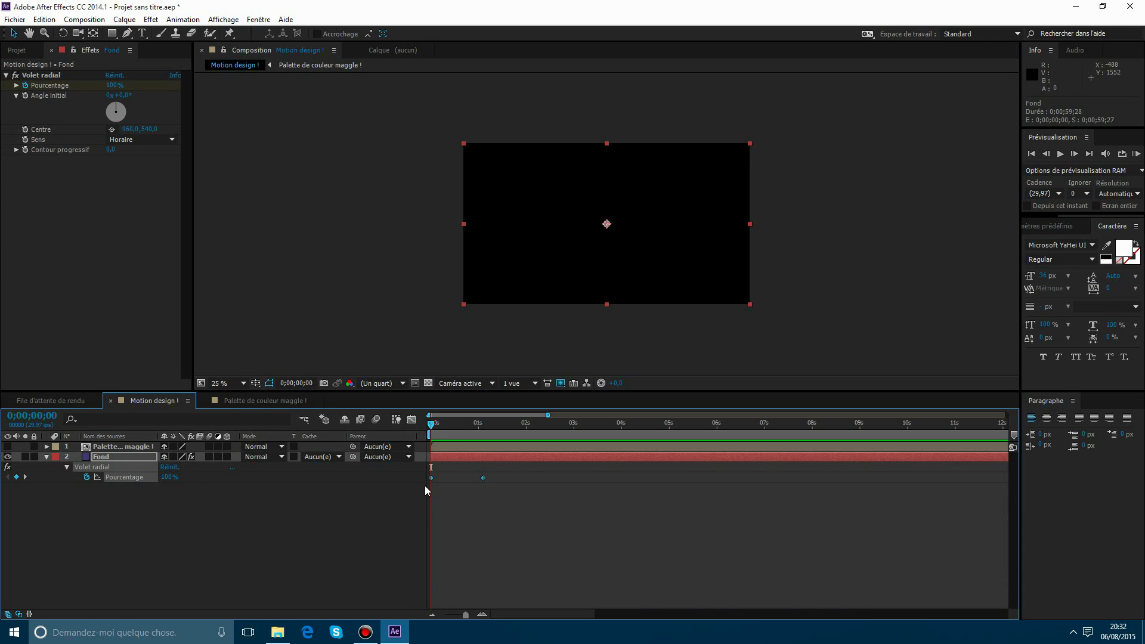
click(411, 420)
click(201, 506)
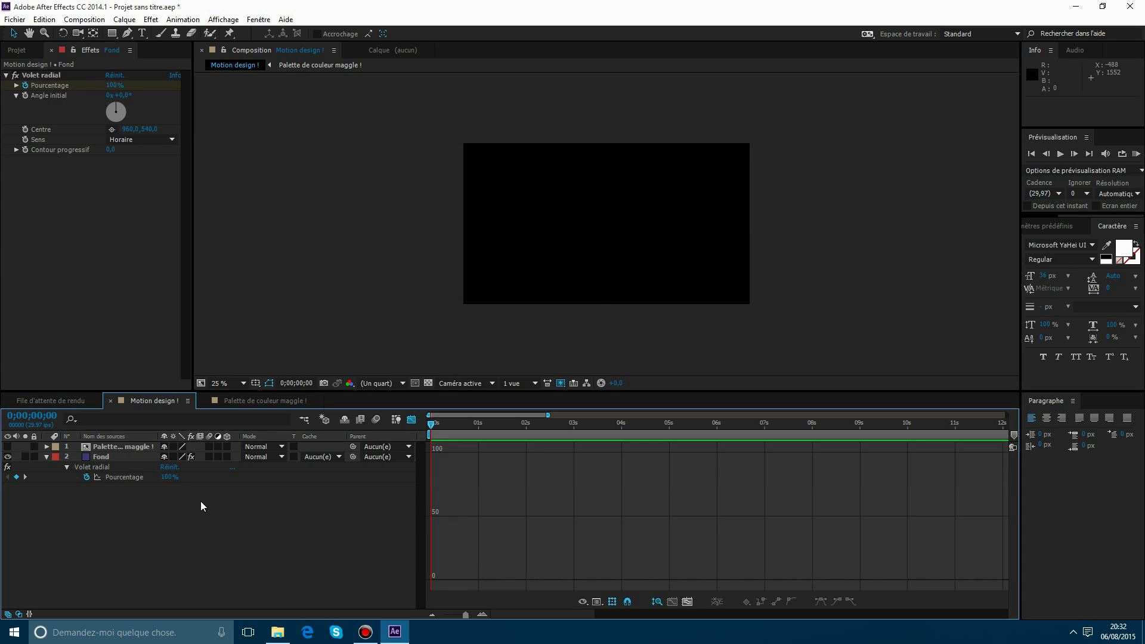
click(131, 477)
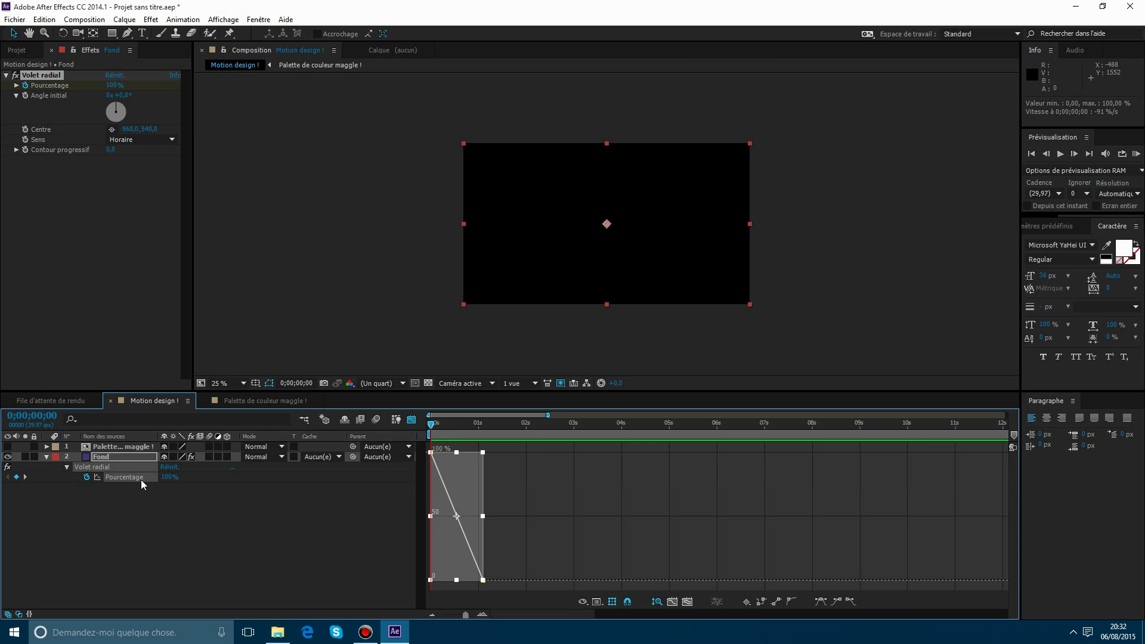
click(819, 602)
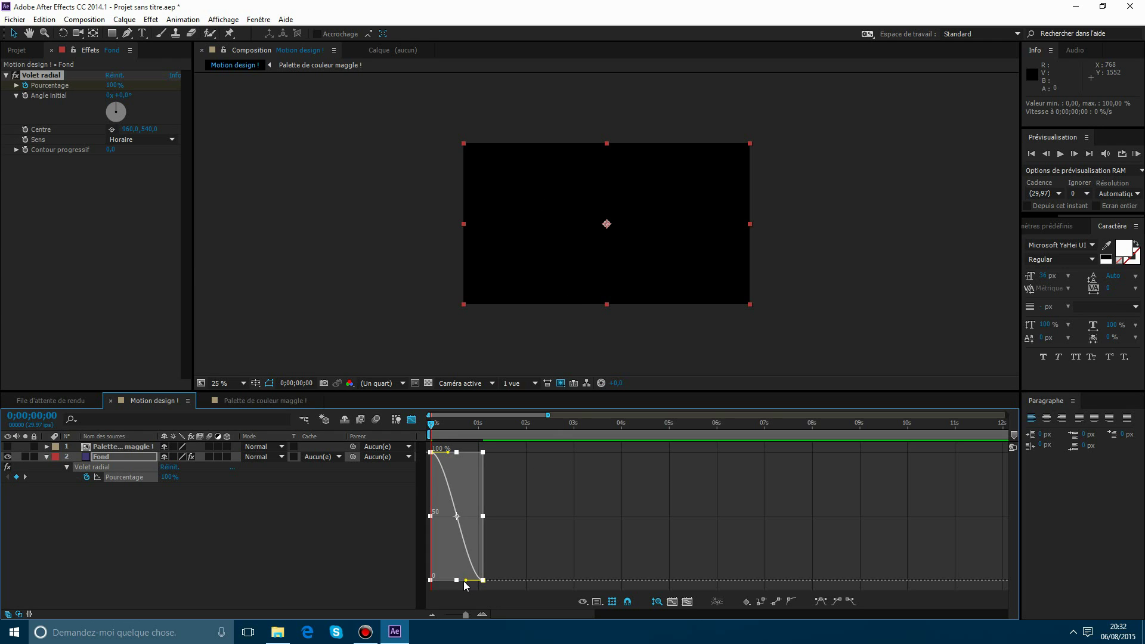
Extend the final Pourcentage keyframe's ease handle back to the start of the curve and return to the layer bar view.
drag(465, 581, 427, 582)
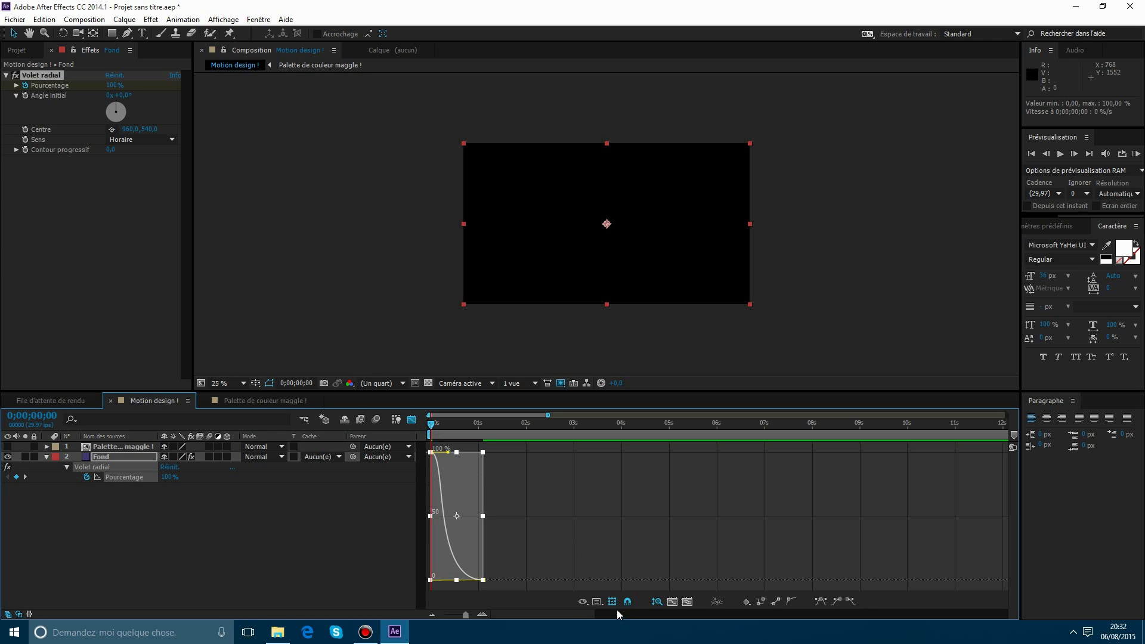
click(598, 602)
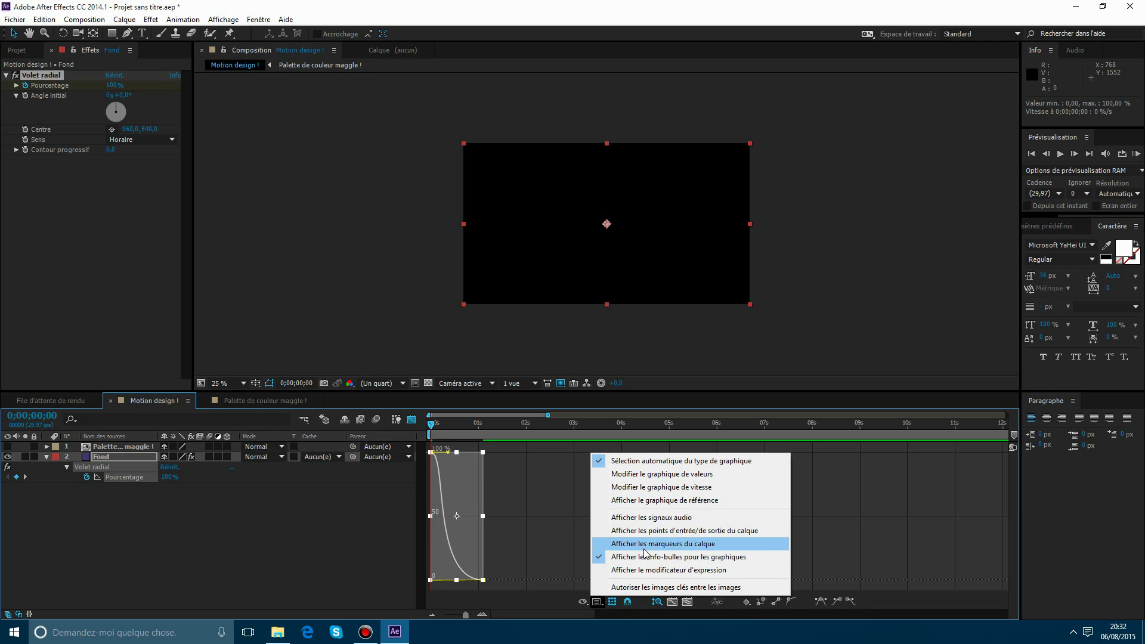
click(349, 537)
click(395, 419)
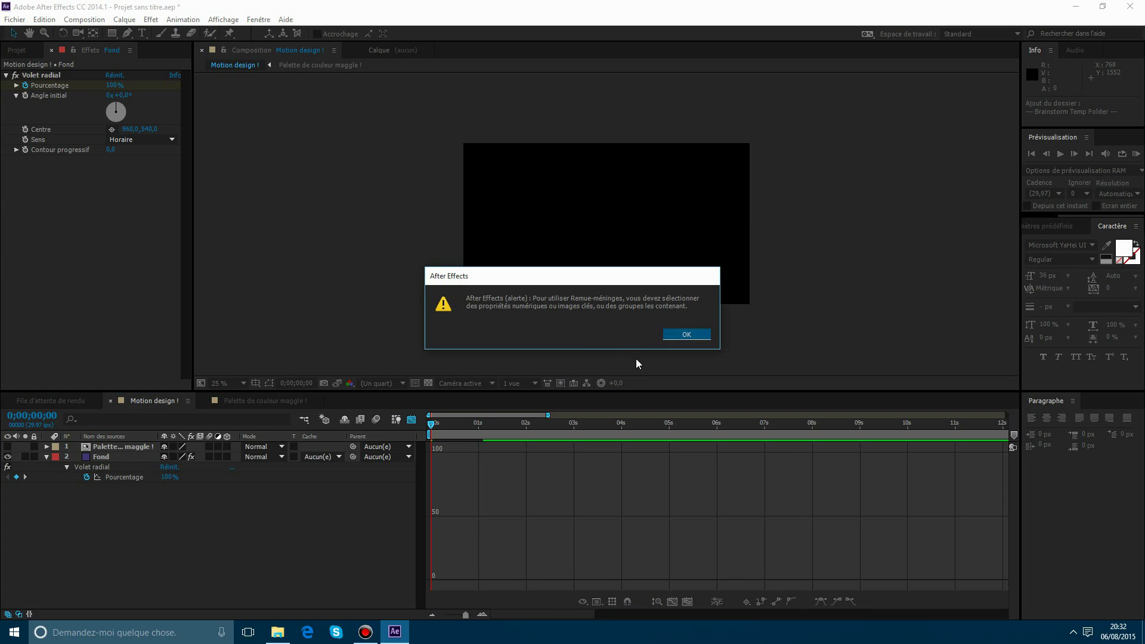
click(686, 334)
click(411, 419)
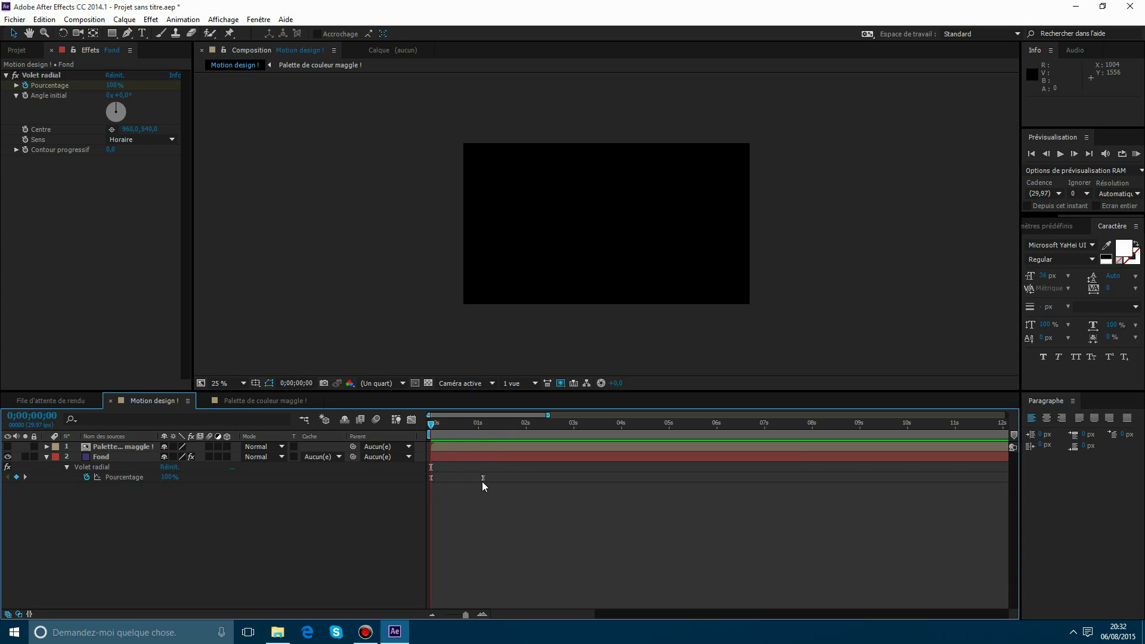
Move Fond's final Pourcentage keyframe to about 0;00;01;10 and duplicate the Fond layer three times.
mouse_move(482, 481)
mouse_down()
mouse_move(500, 492)
mouse_move(494, 478)
mouse_up()
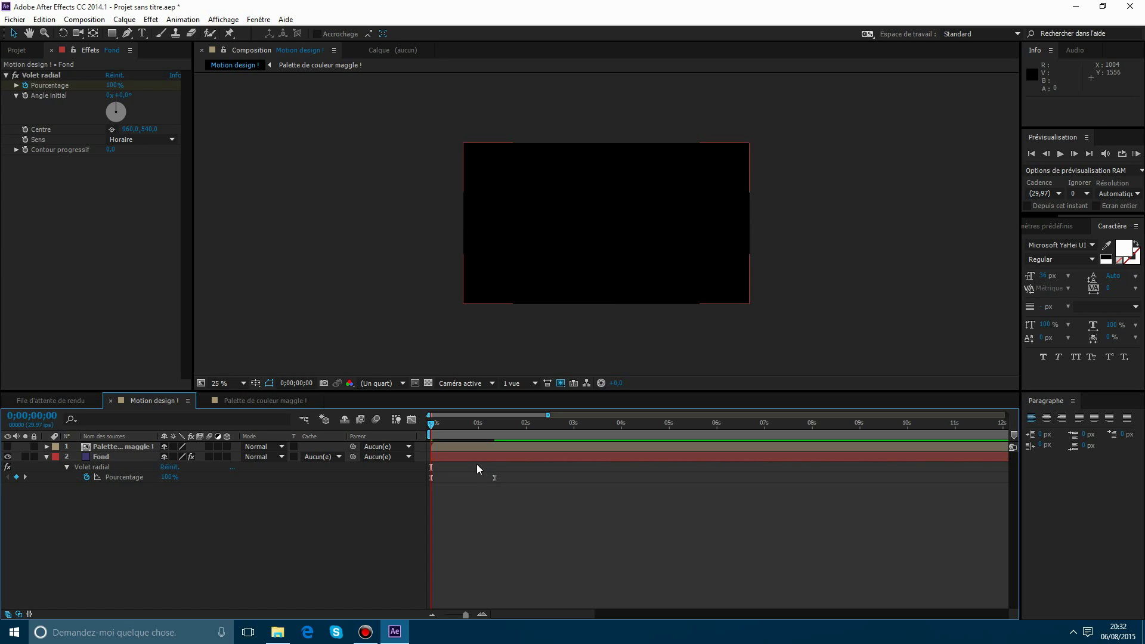
click(473, 459)
key(ctrl+d)
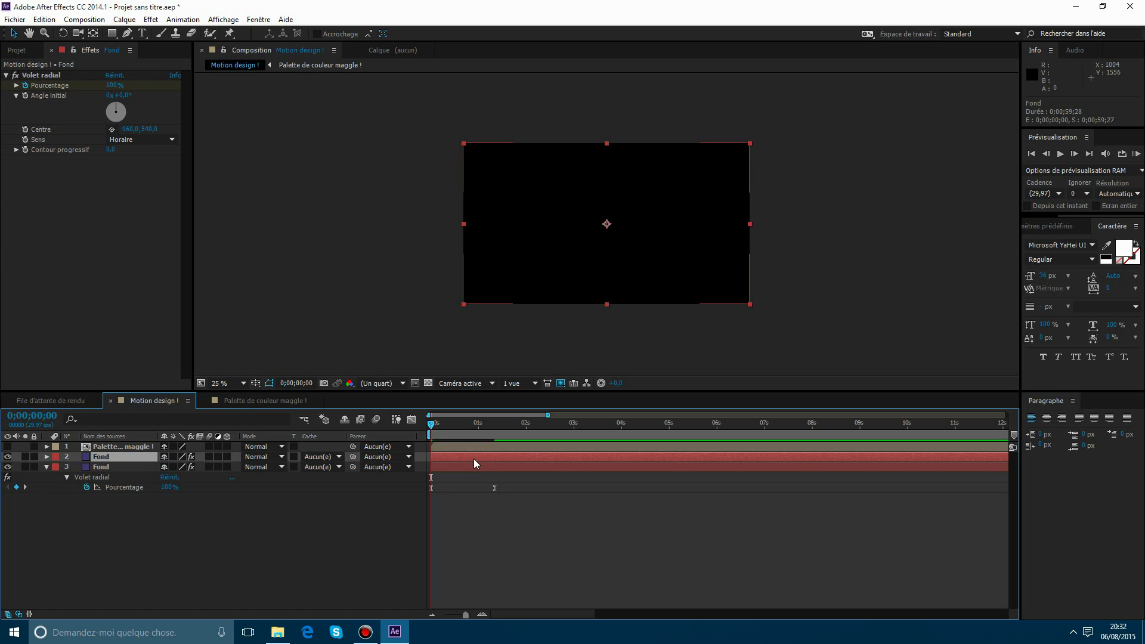
key(ctrl+d)
key(ctrl+d)
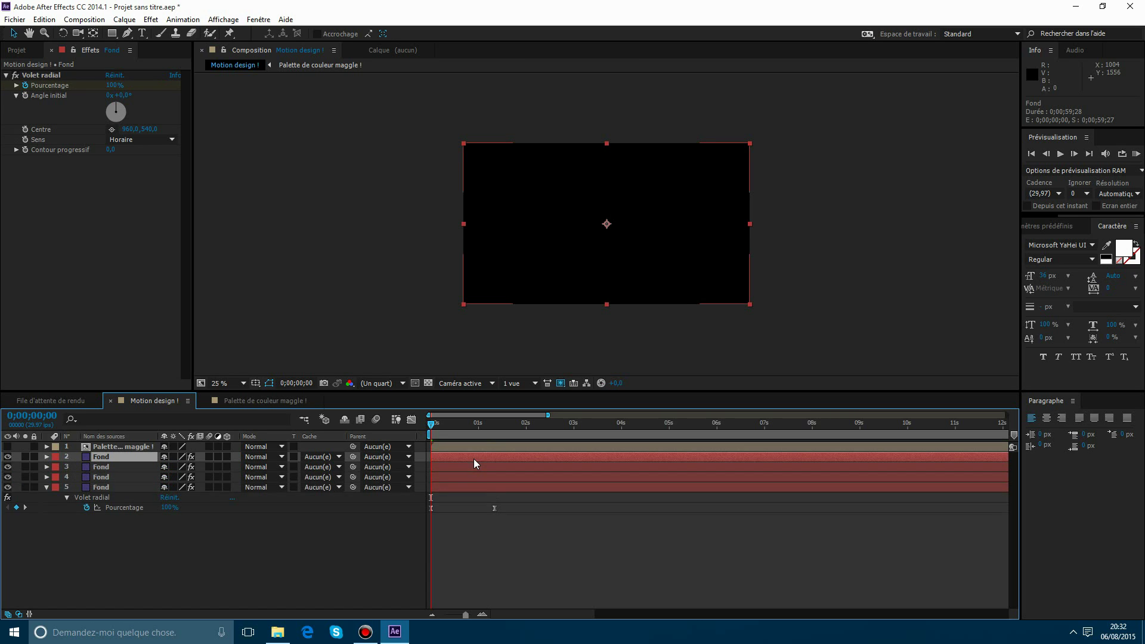
Show the colour palette layer and apply the Gamme des dégradés effect to the Fond copy on layer 4.
click(469, 476)
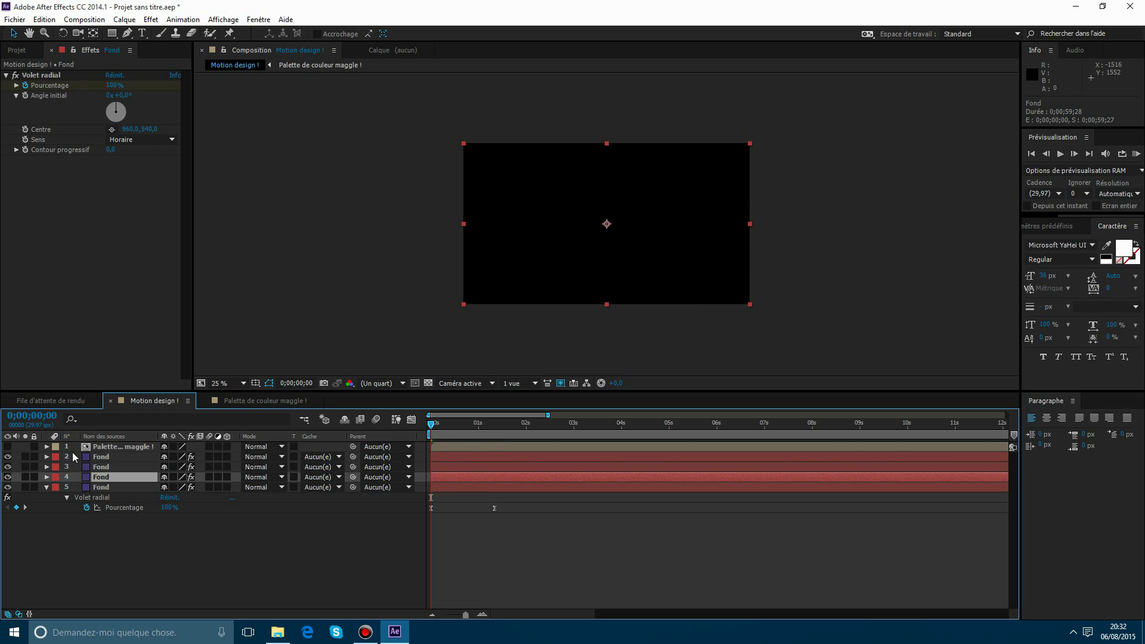
click(12, 445)
click(8, 446)
click(445, 477)
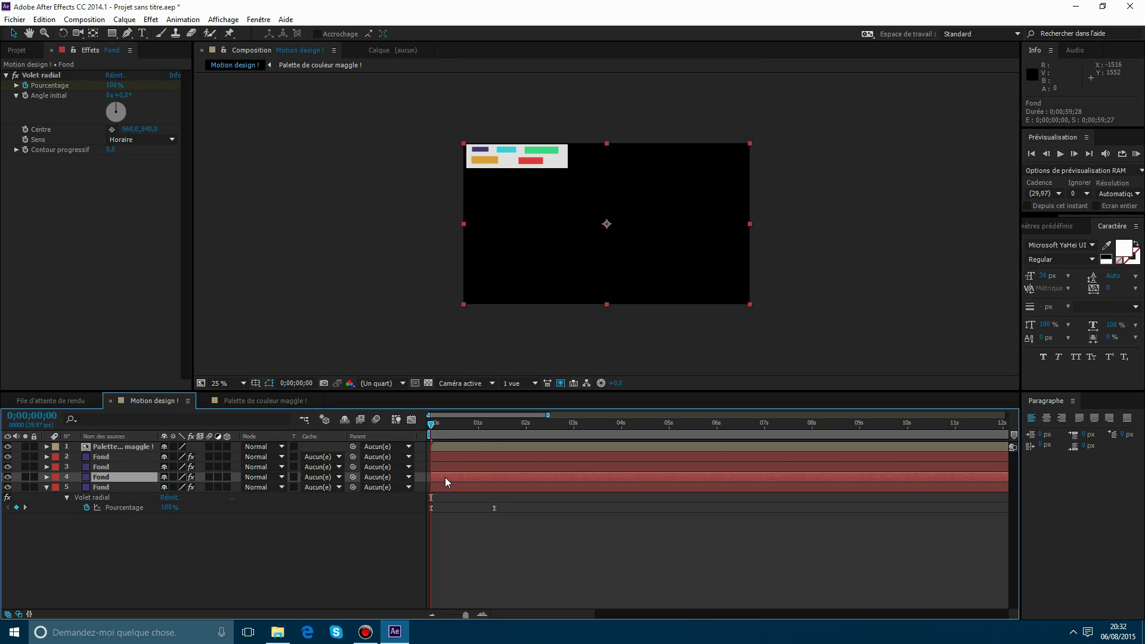
click(1035, 227)
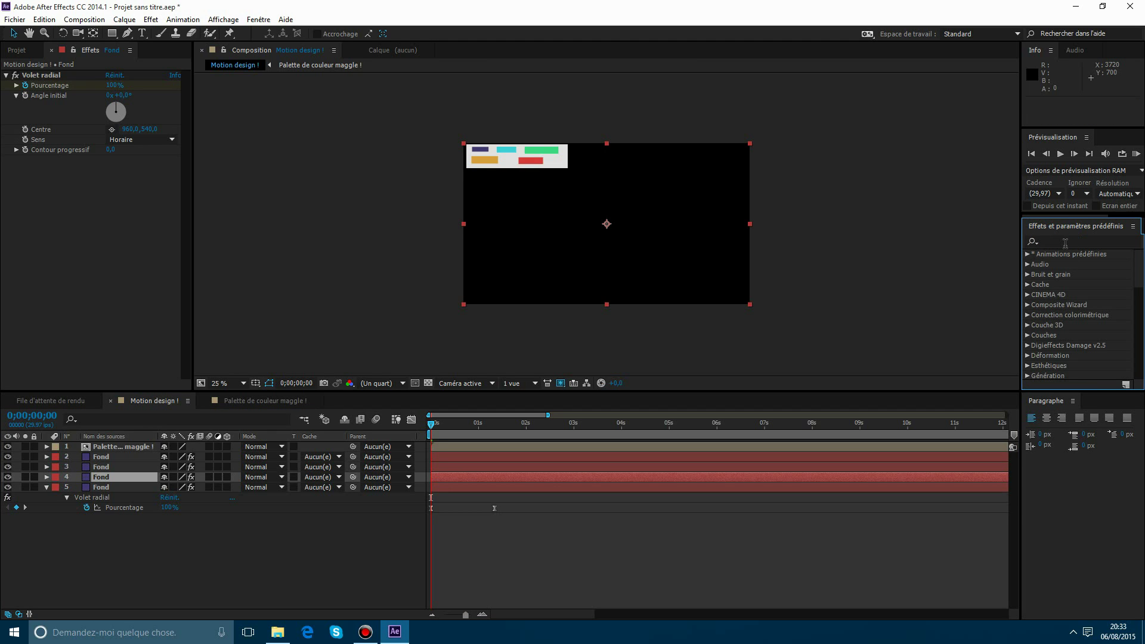
click(1065, 243)
text(gamme )
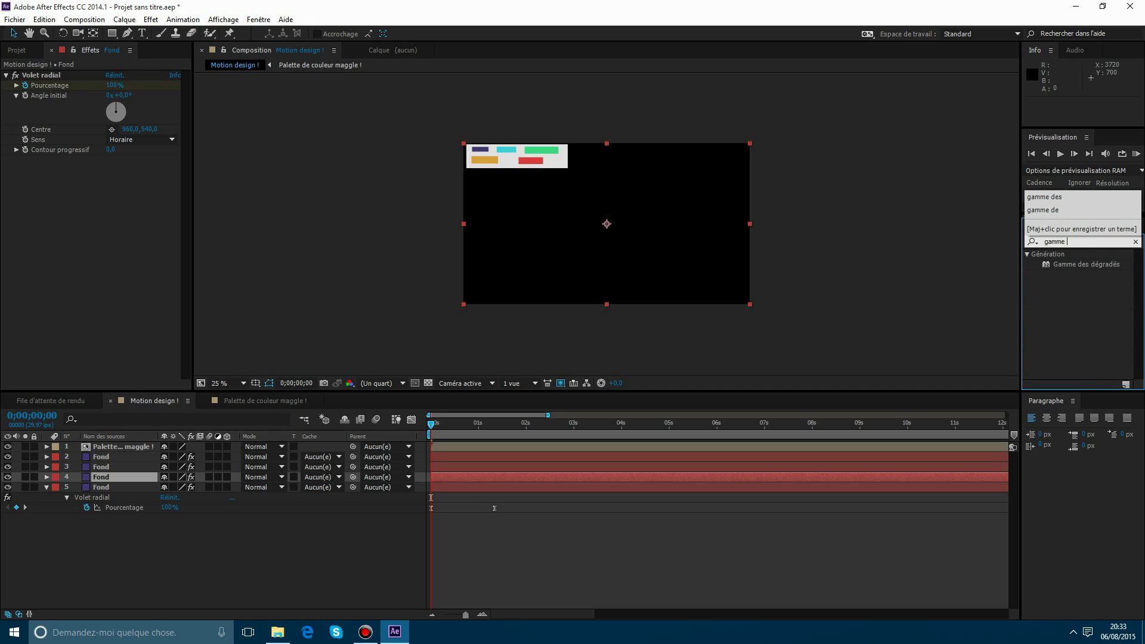
text(des)
drag(1110, 265, 670, 478)
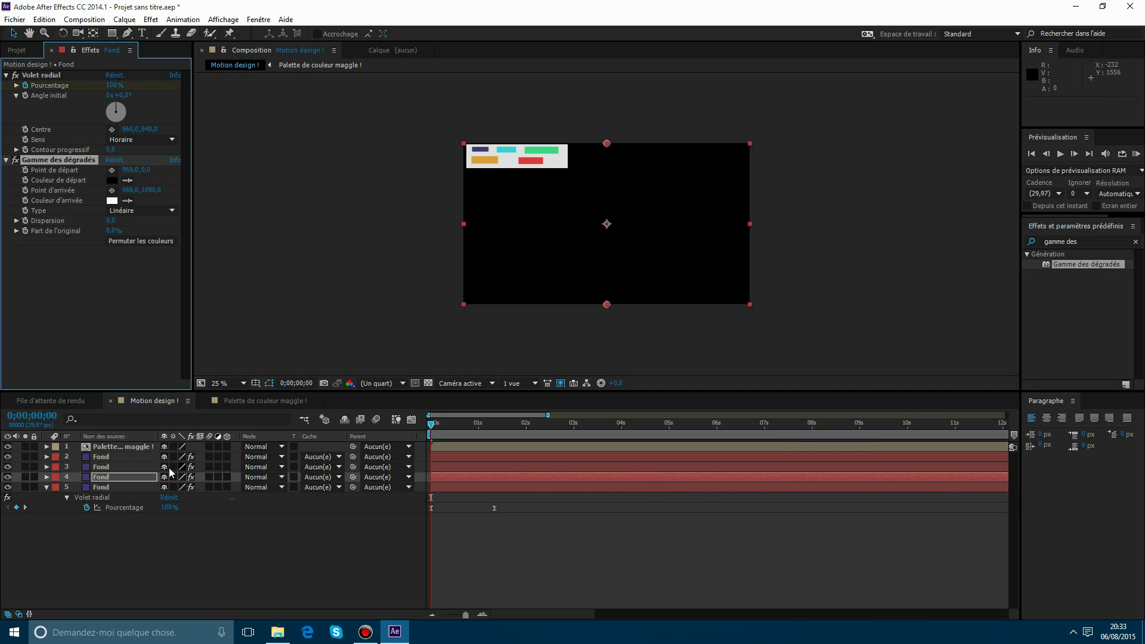
Set layer 4's gradient start and end colours both to the light blue sampled from the palette.
click(111, 200)
click(368, 365)
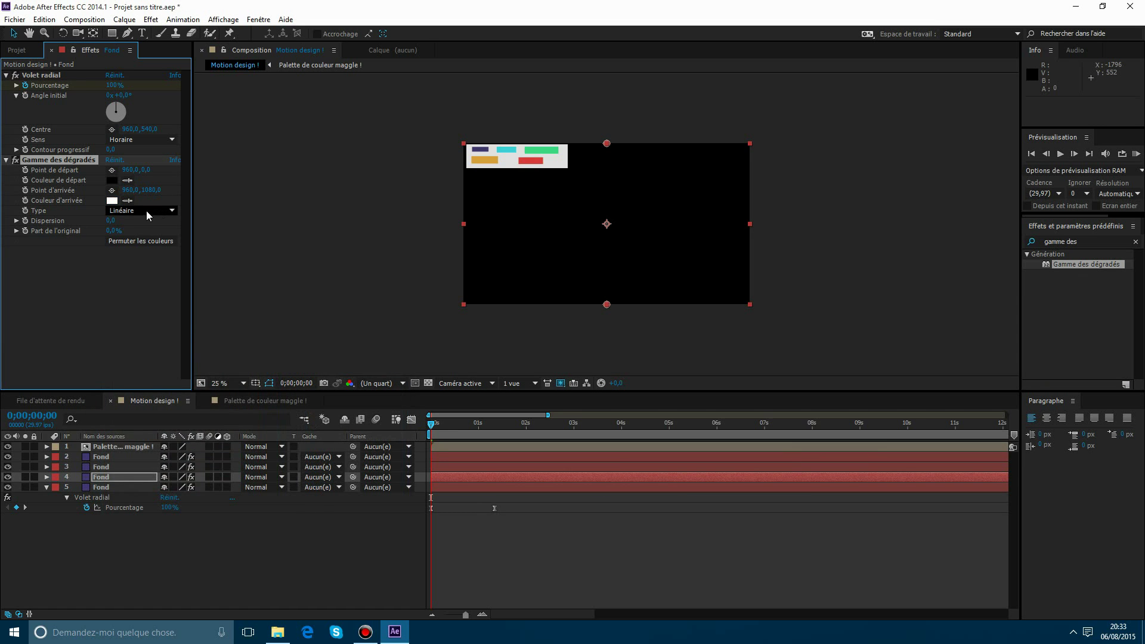
click(127, 200)
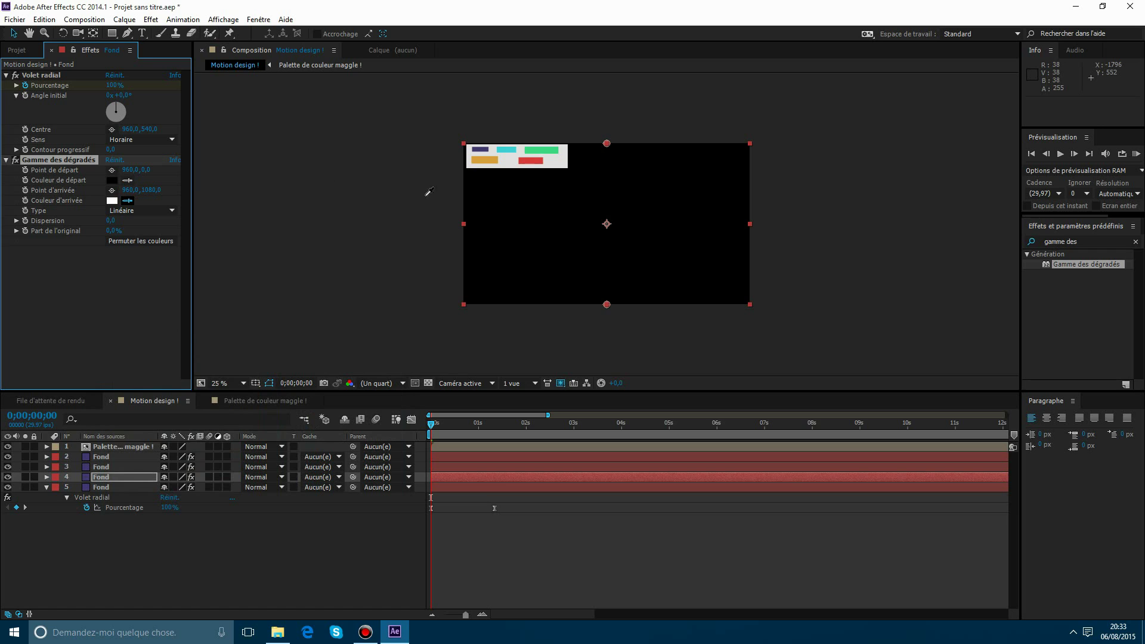
click(511, 147)
click(127, 180)
click(501, 149)
Apply Gamme des dégradés to the Fond copy on layer 3 and sample the palette's green for both colours.
click(456, 462)
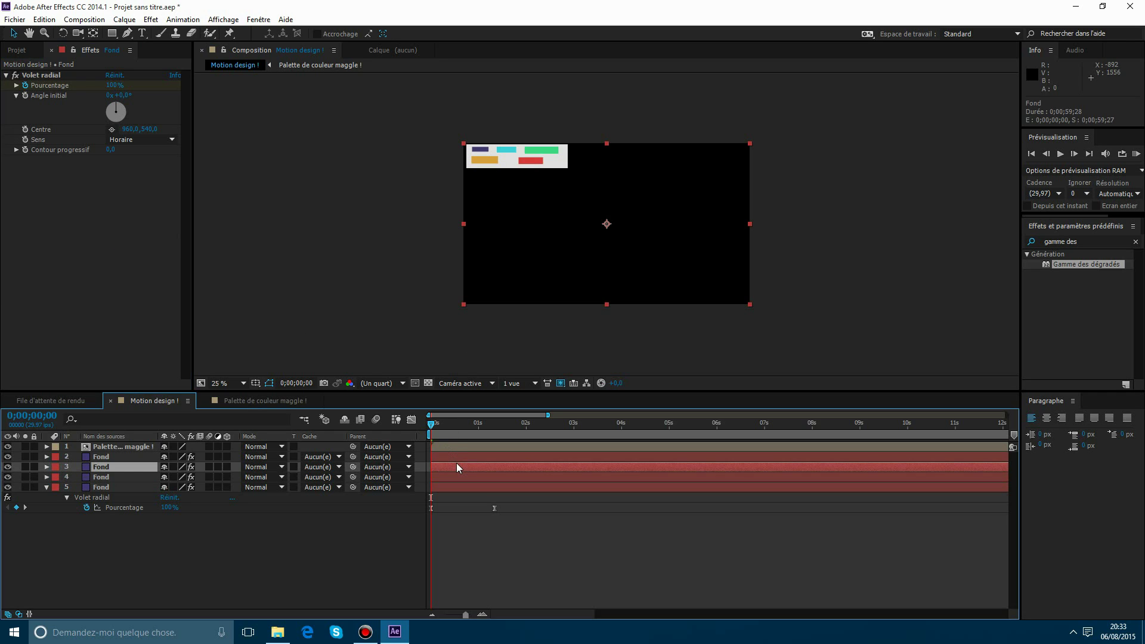
click(127, 180)
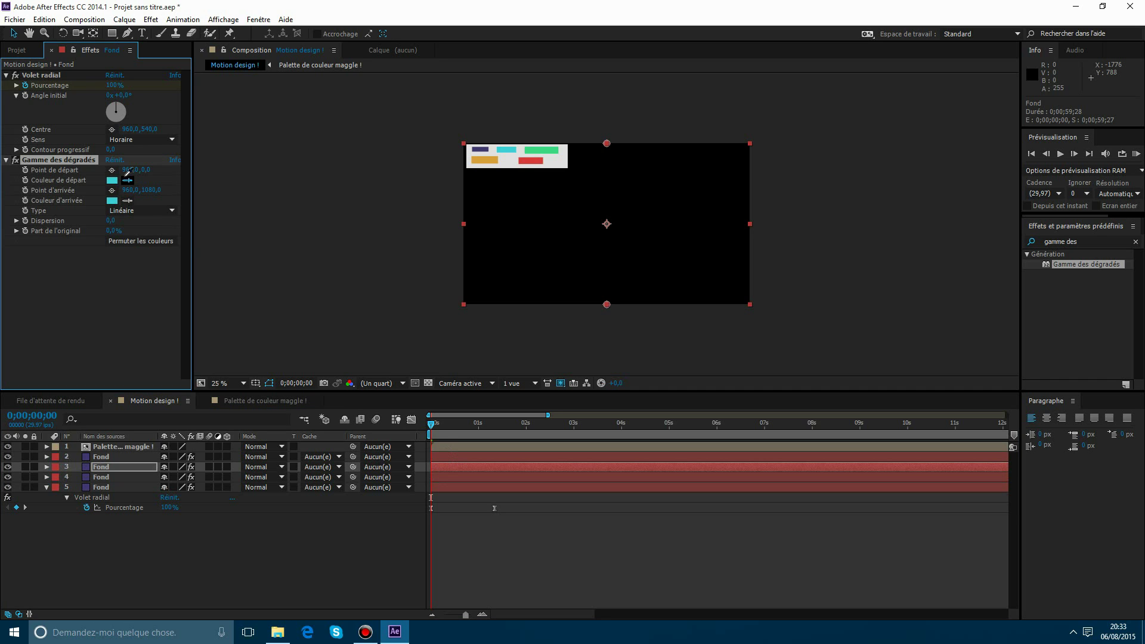
click(534, 150)
click(127, 200)
click(540, 149)
click(488, 543)
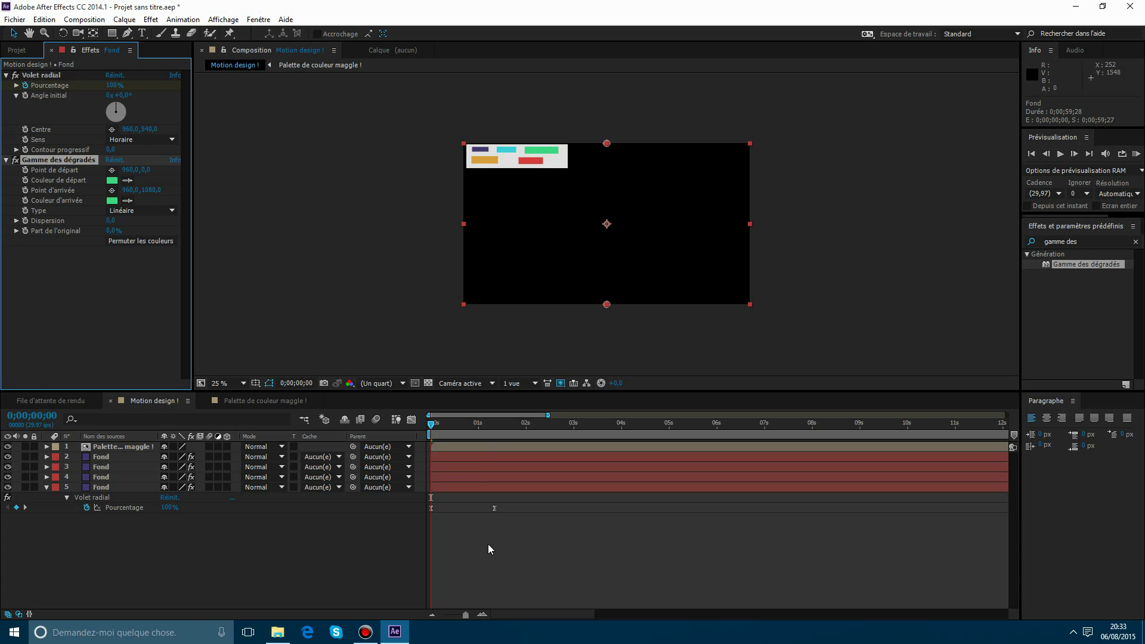
Delete the spare Fond copy on layer 2 and reorder the remaining solids with purple Fond above blue and green.
click(474, 459)
key(Delete)
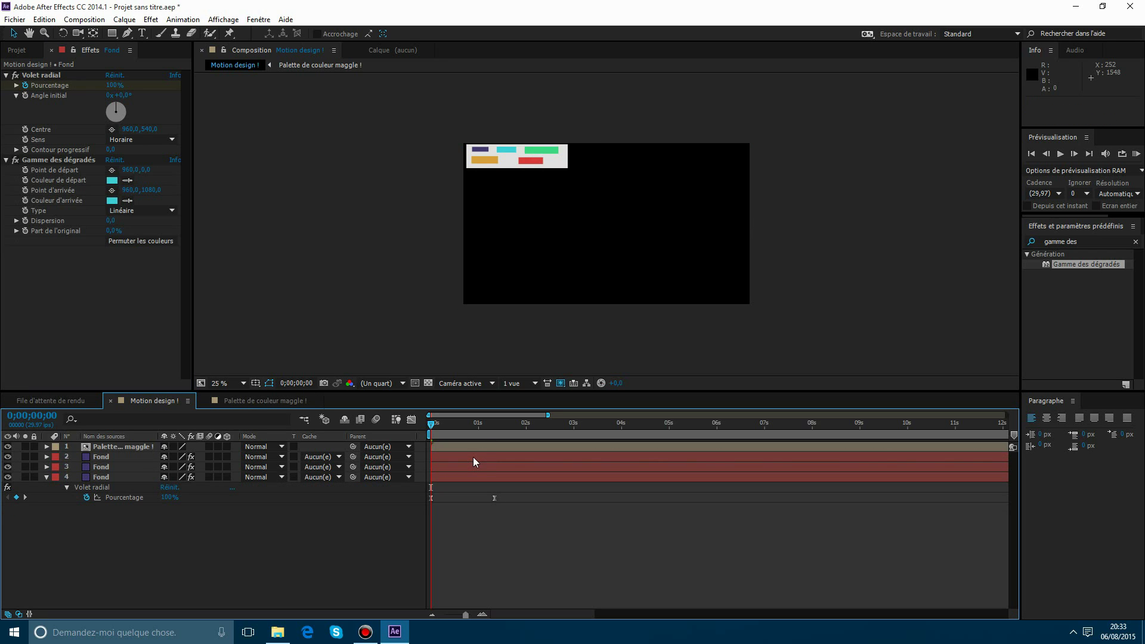
drag(547, 414, 494, 414)
mouse_move(116, 481)
mouse_down()
mouse_move(106, 456)
mouse_move(110, 497)
mouse_move(113, 485)
mouse_up()
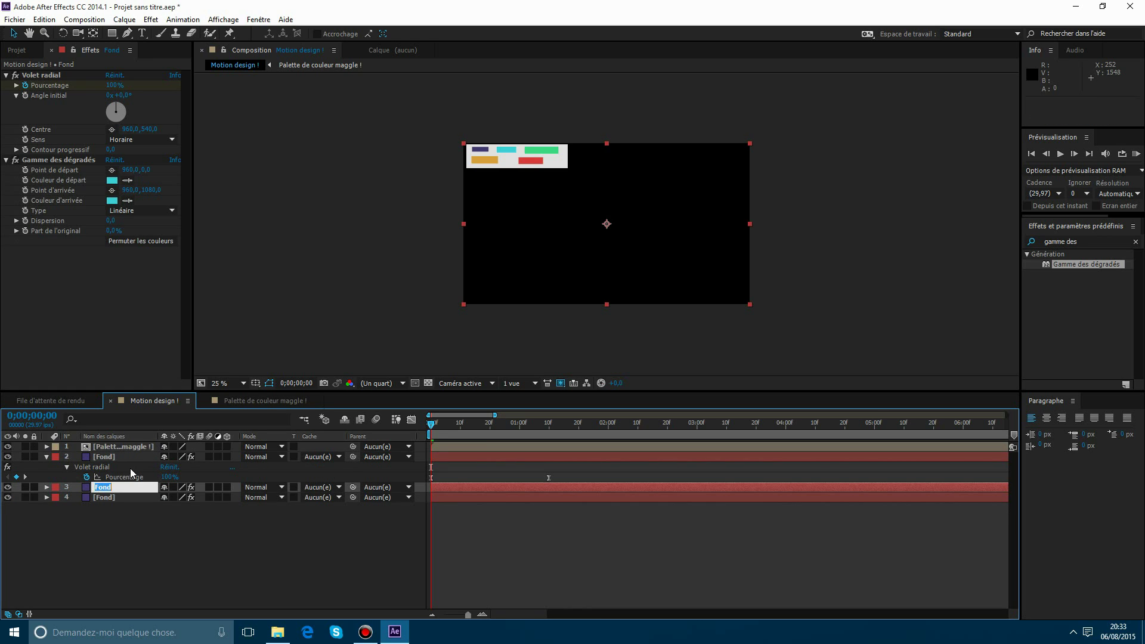
Rename the light blue layer to Bleu and the green layer to Vert.
text(B)
key(Menu)
key(l)
text(leu)
key(Return)
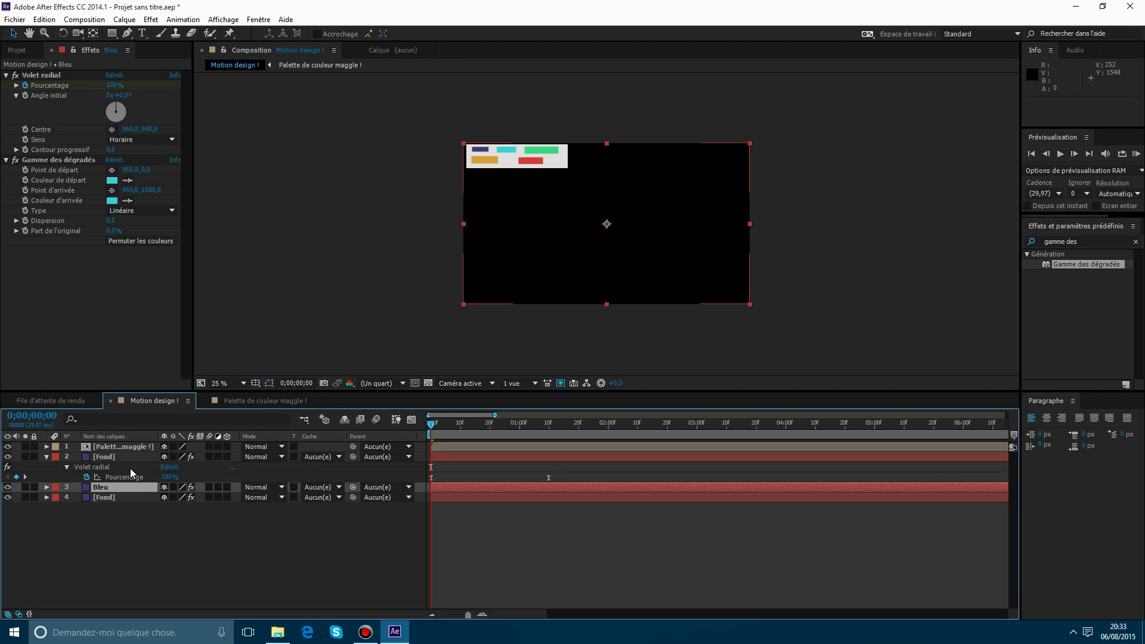
click(121, 497)
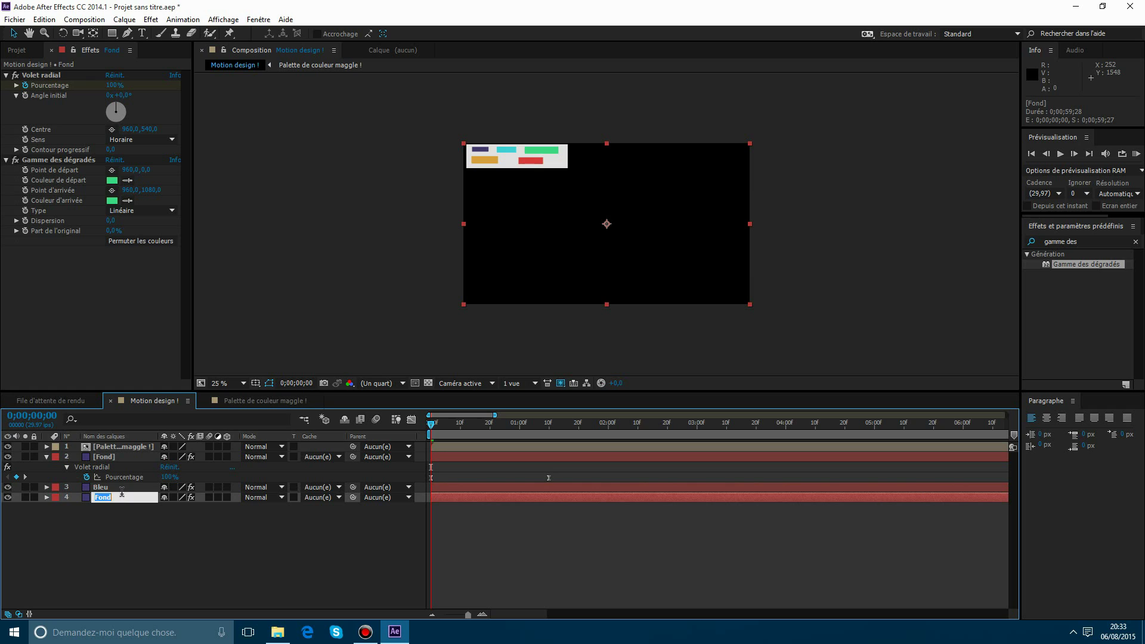
text(Vert)
key(Return)
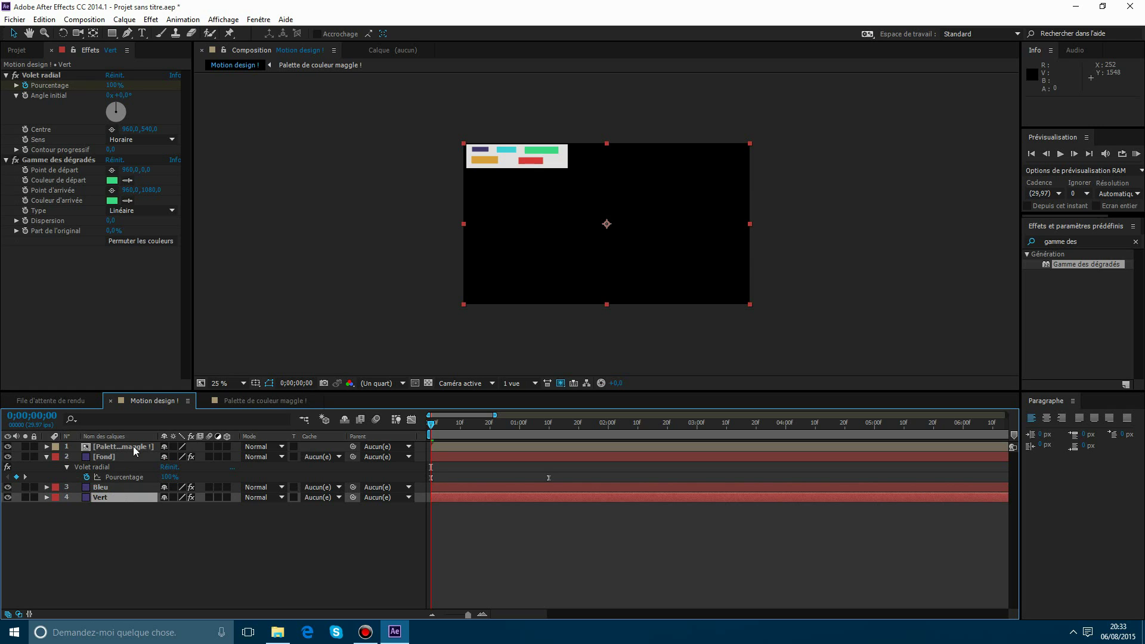
Stagger the layers so Bleu starts at 0;00;00;06 and Fond at 0;00;00;12, and collapse Fond's properties.
click(438, 481)
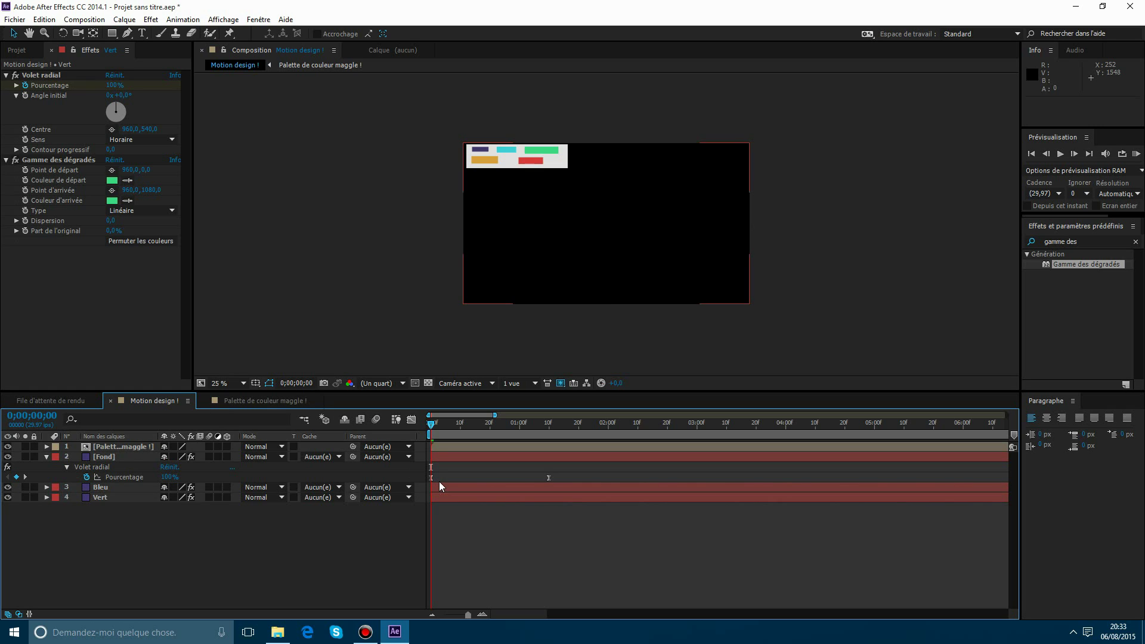
drag(445, 457, 590, 457)
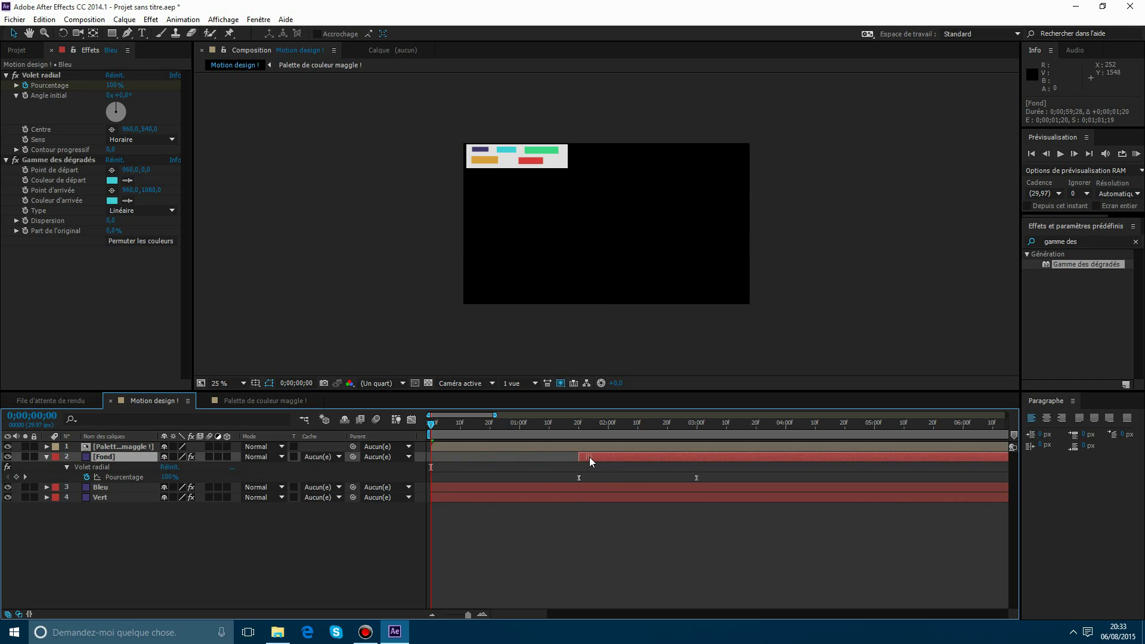
click(528, 464)
click(148, 486)
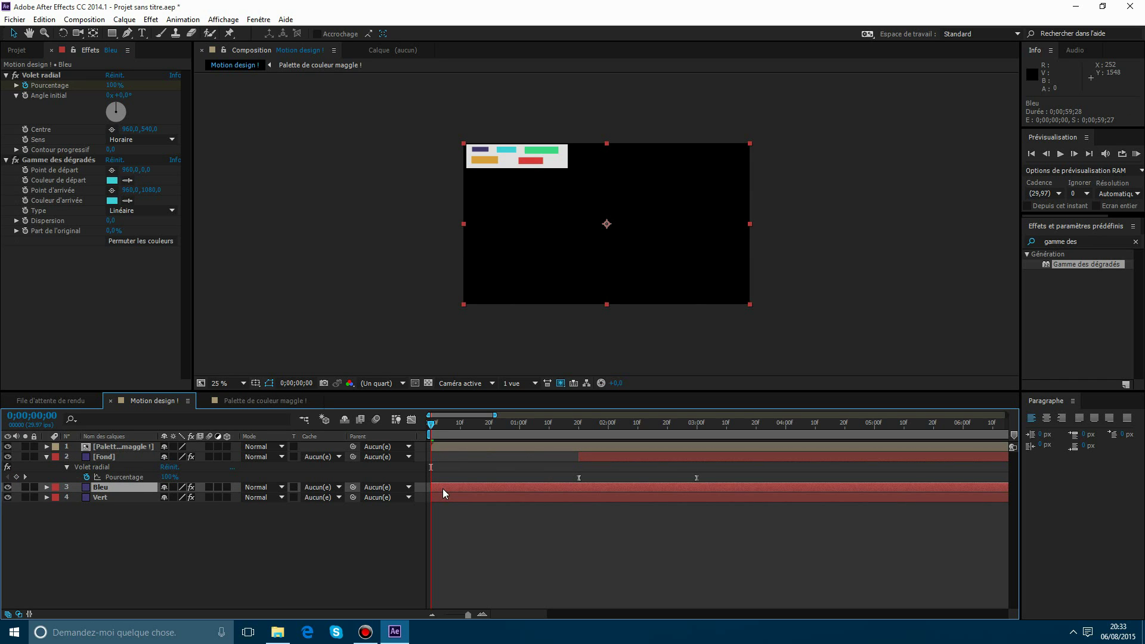
drag(443, 489, 443, 486)
scroll(441, 469, up, 3)
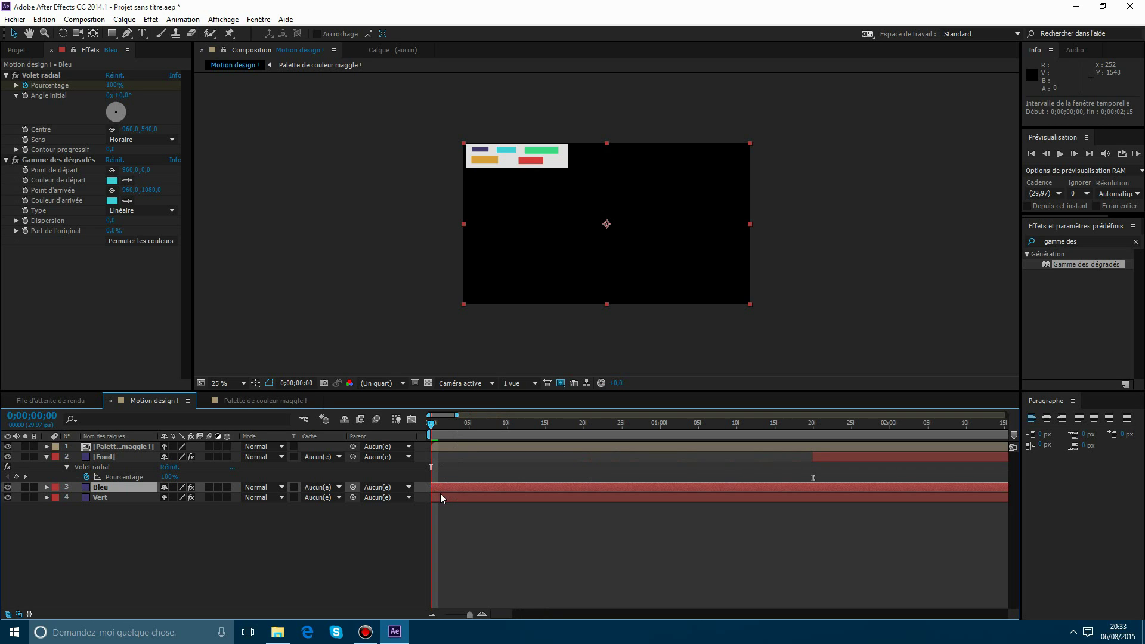
drag(440, 487, 445, 489)
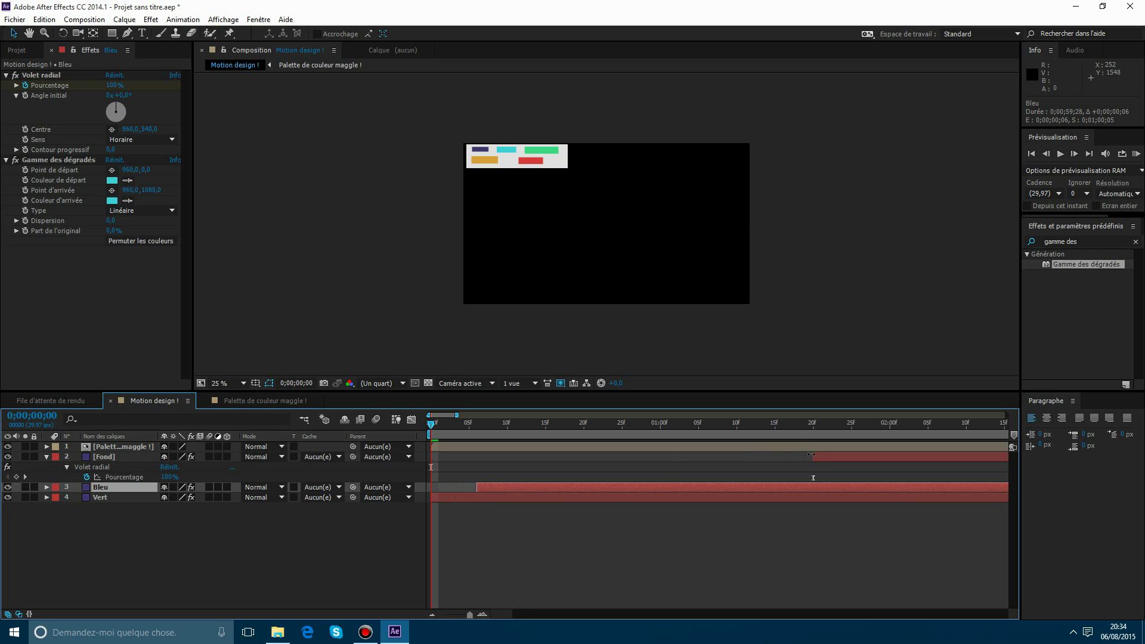
drag(814, 458, 527, 469)
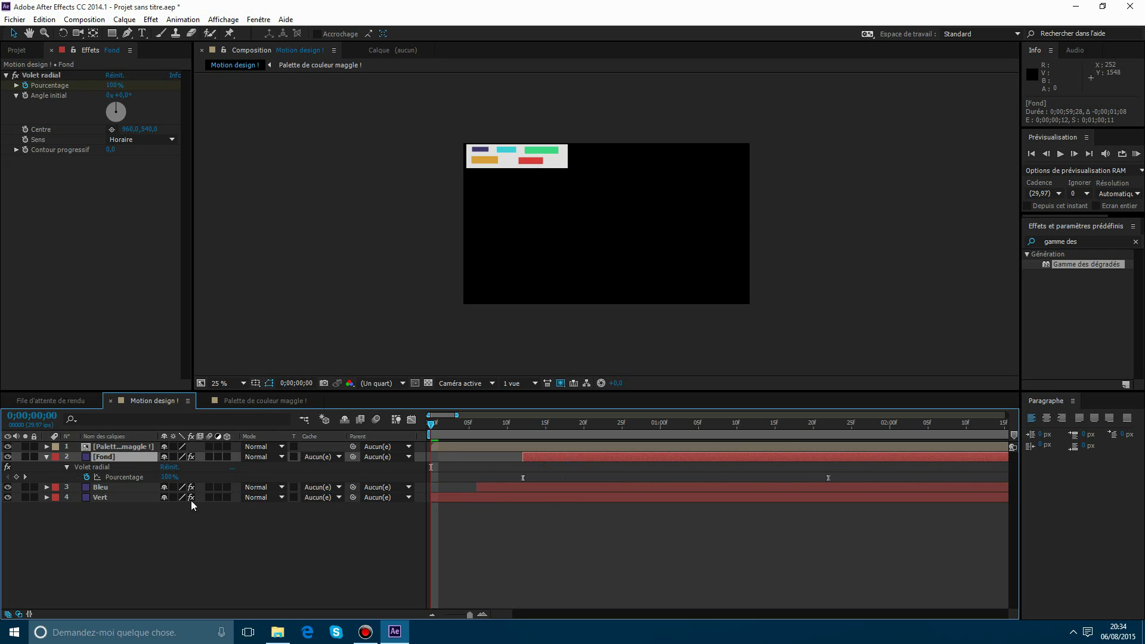
click(46, 457)
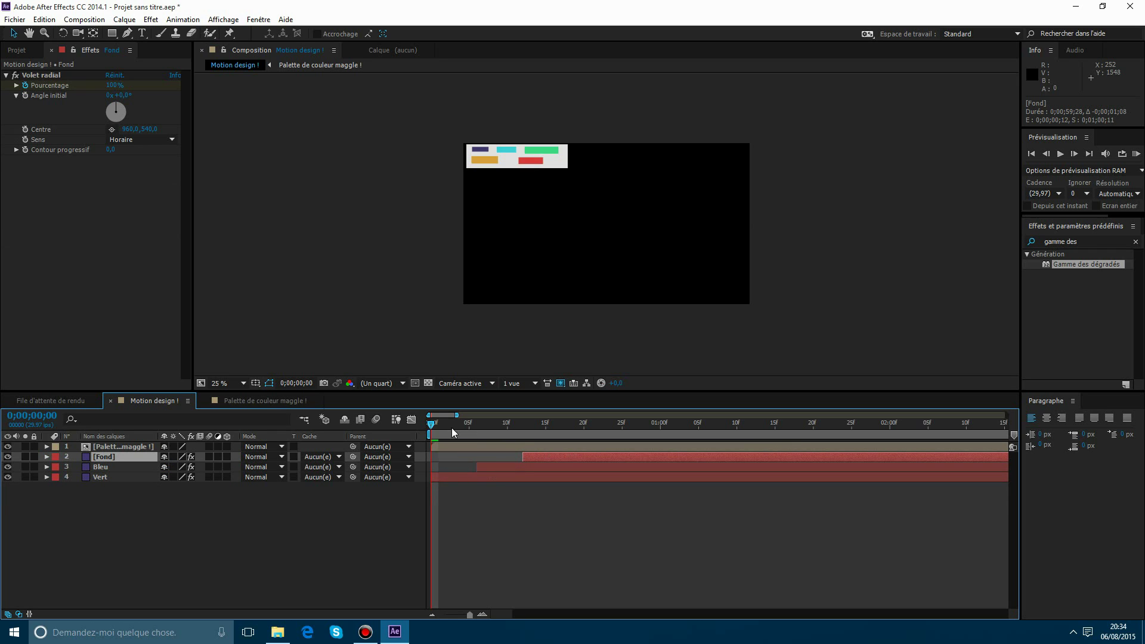
Preview the staggered green, blue and purple radial wipes from the start of the composition.
click(534, 536)
key(space)
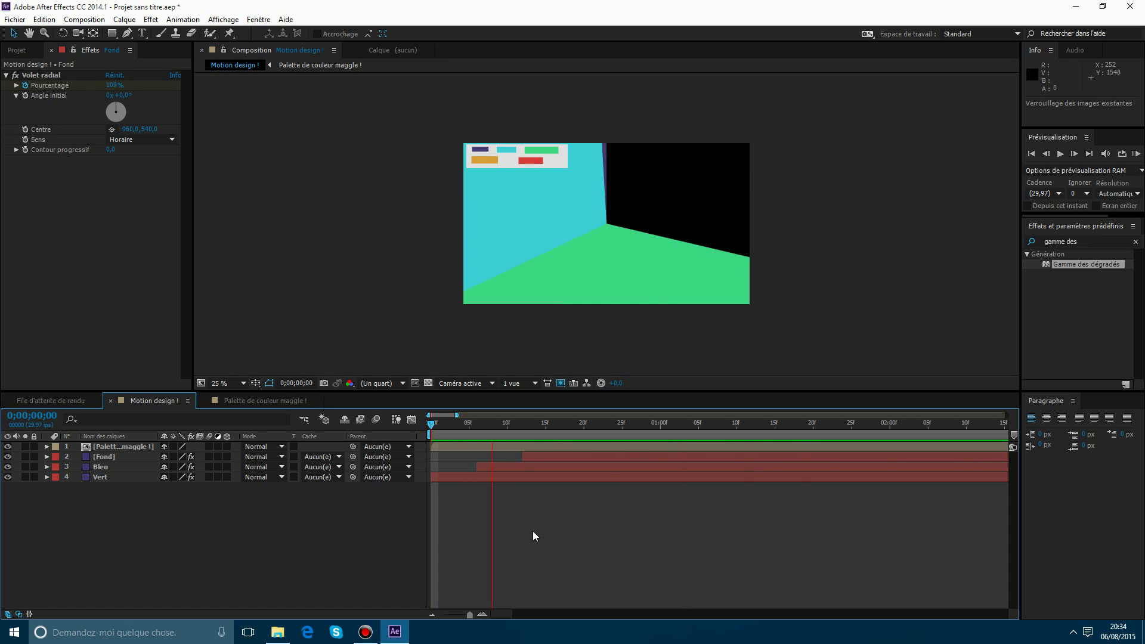
key(space)
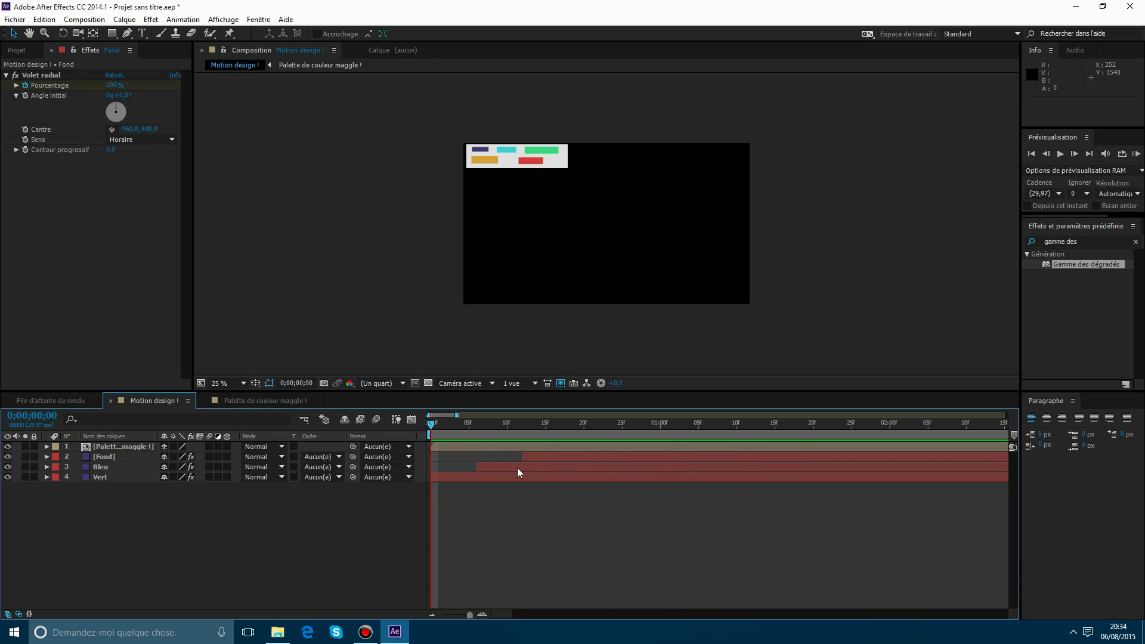
Move Bleu's start to about 0;00;00;04 and Fond's to about 0;00;00;09, and check the wipes at 50% zoom up to 0;00;00;13.
drag(517, 471, 544, 459)
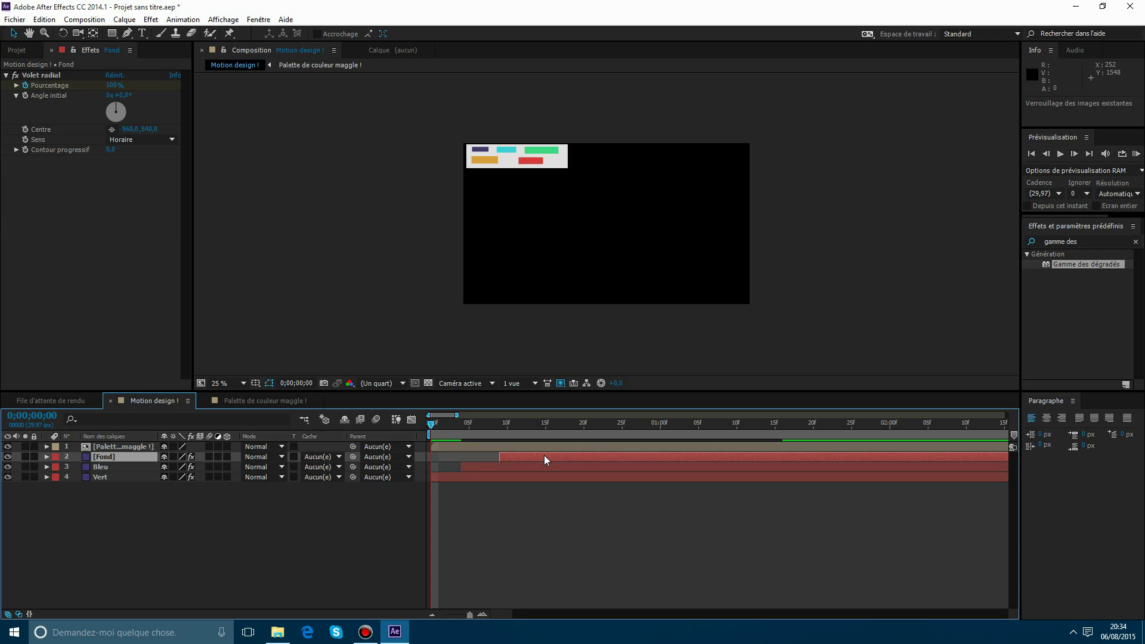
key(space)
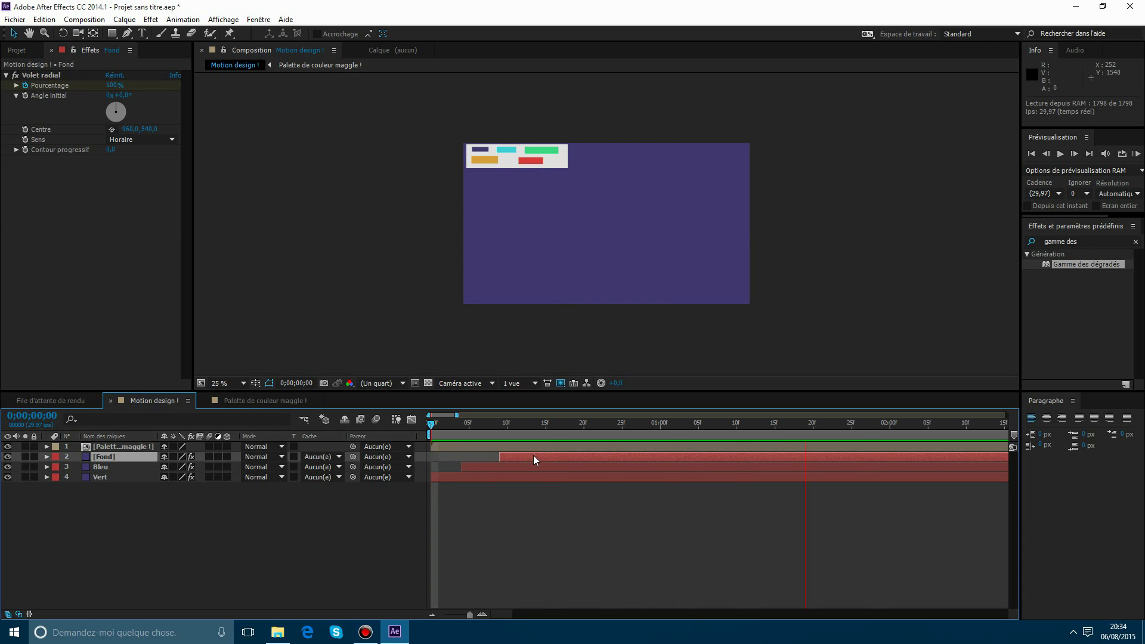
key(space)
key(period)
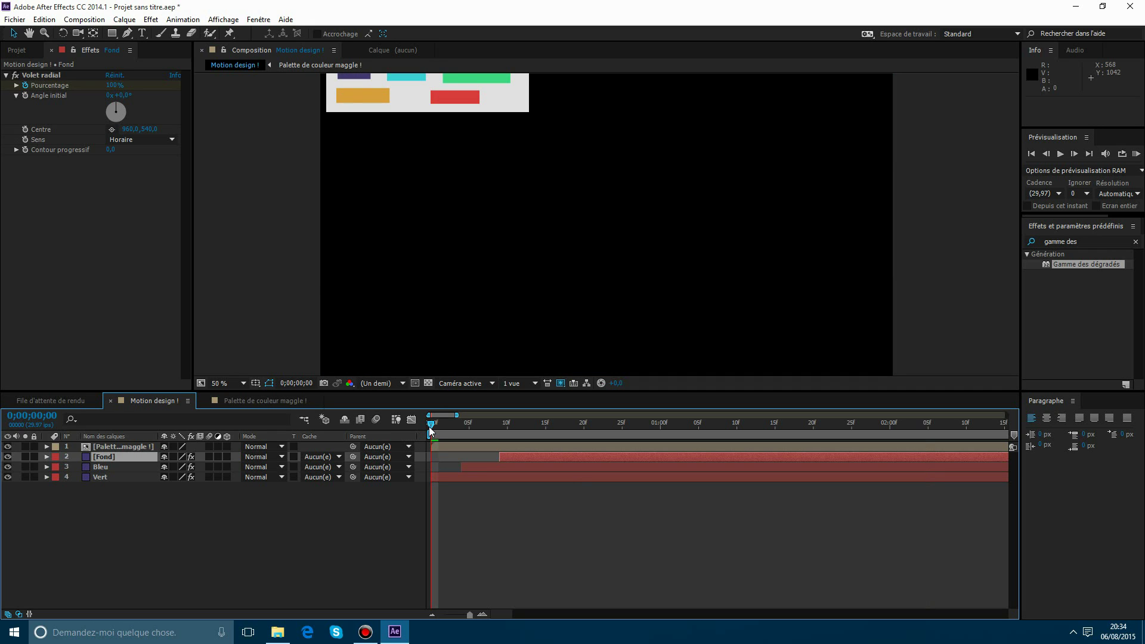
drag(430, 427, 530, 427)
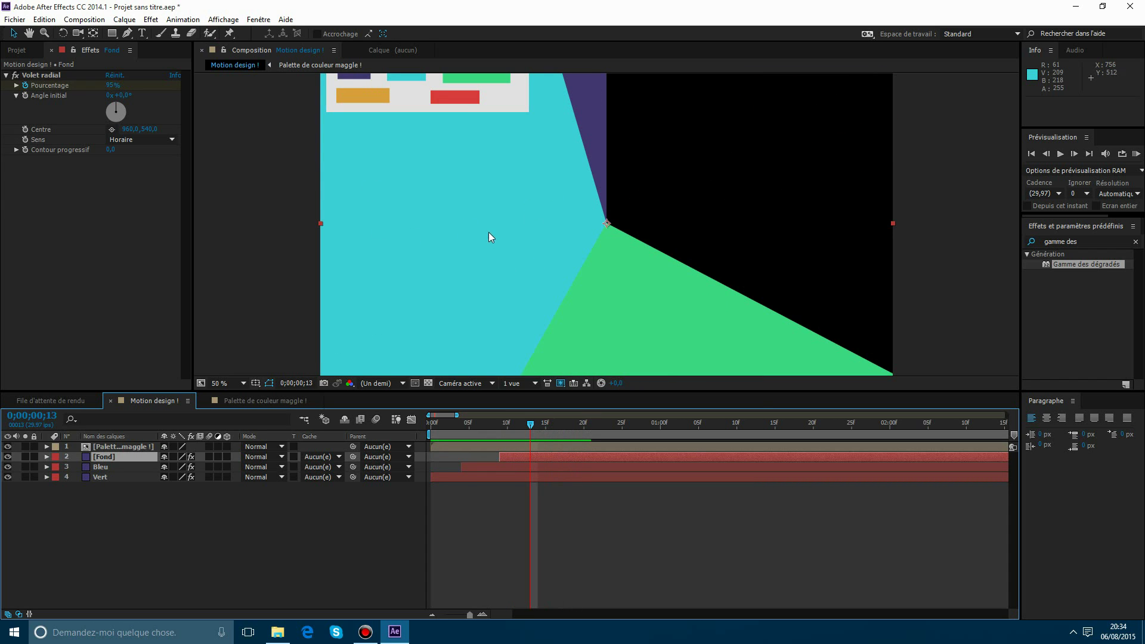
Draw a horizontal white line across the middle of the composition with the Pen tool on a new shape layer.
right_click(559, 546)
mouse_move(605, 419)
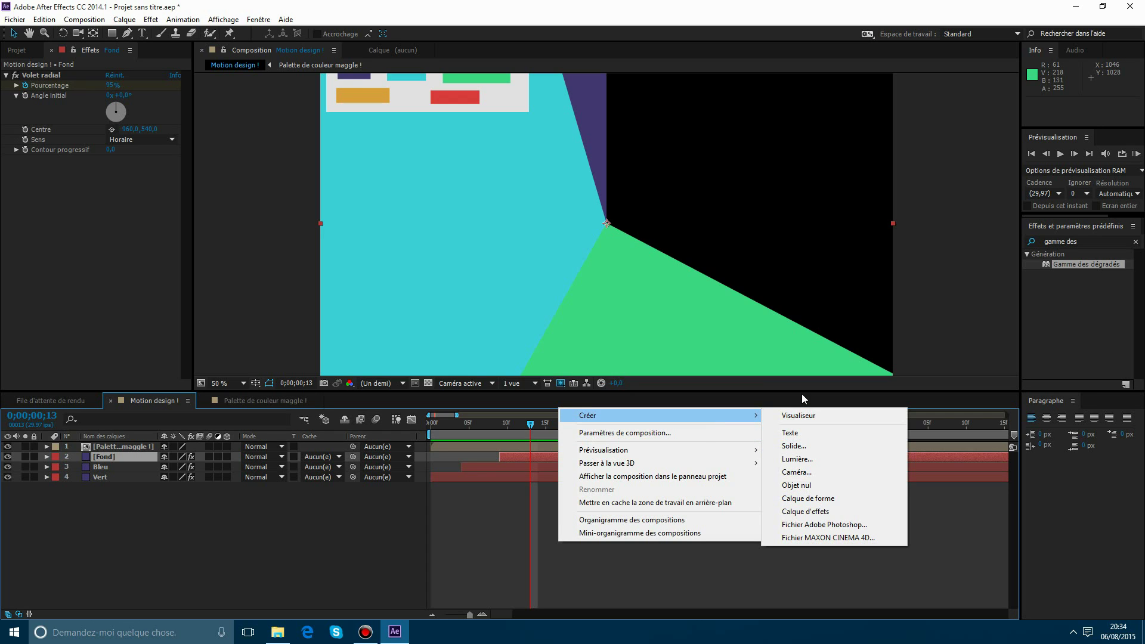
click(495, 539)
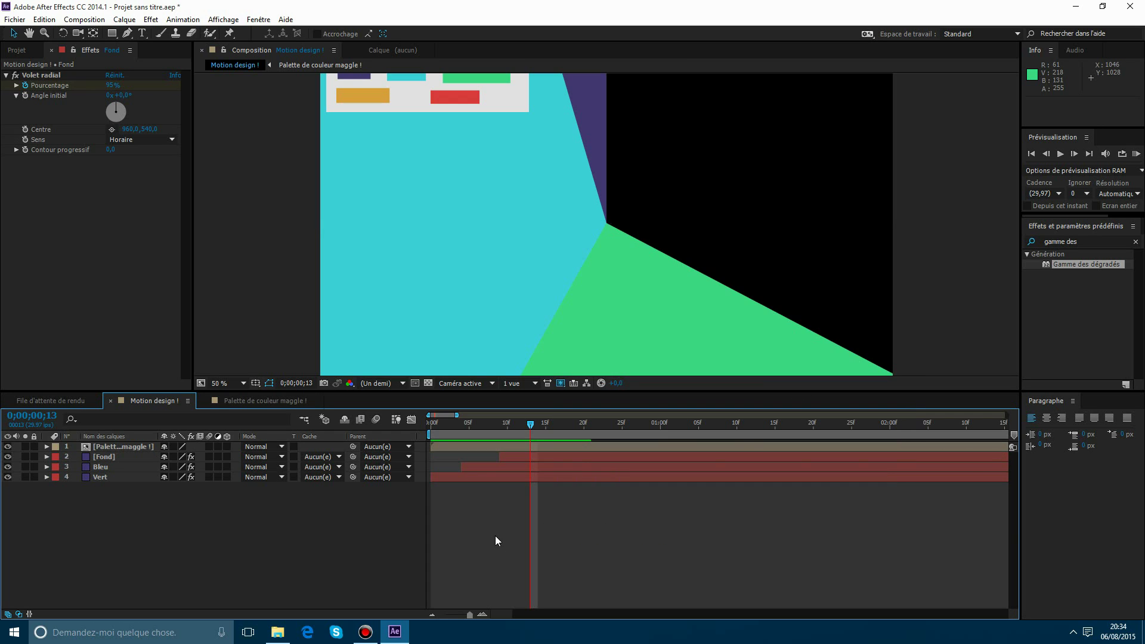
click(127, 34)
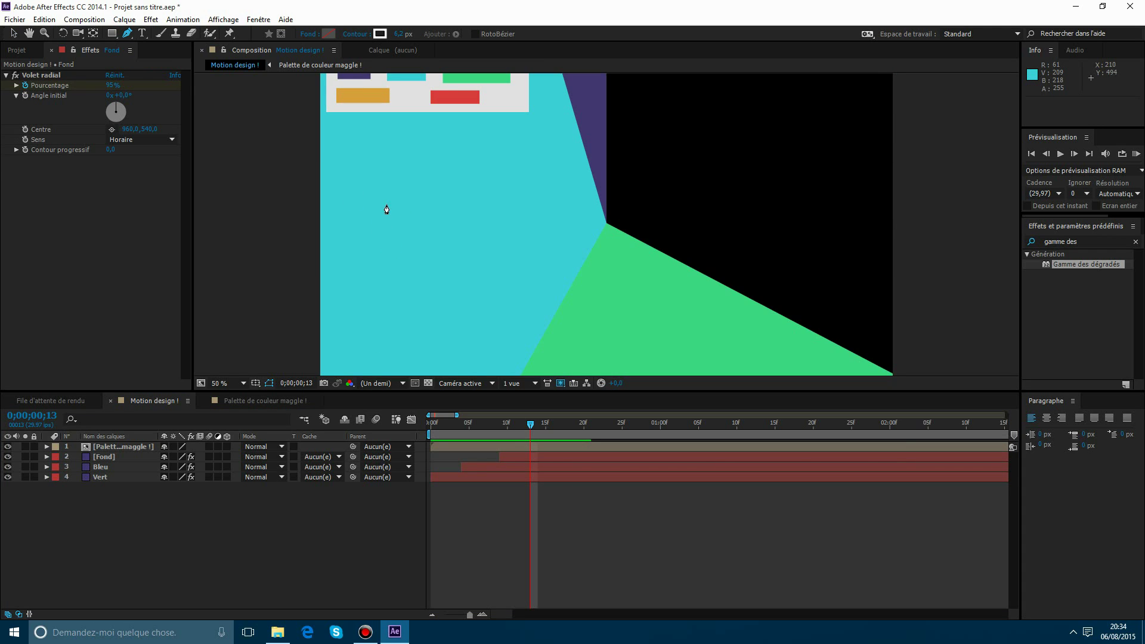
click(383, 209)
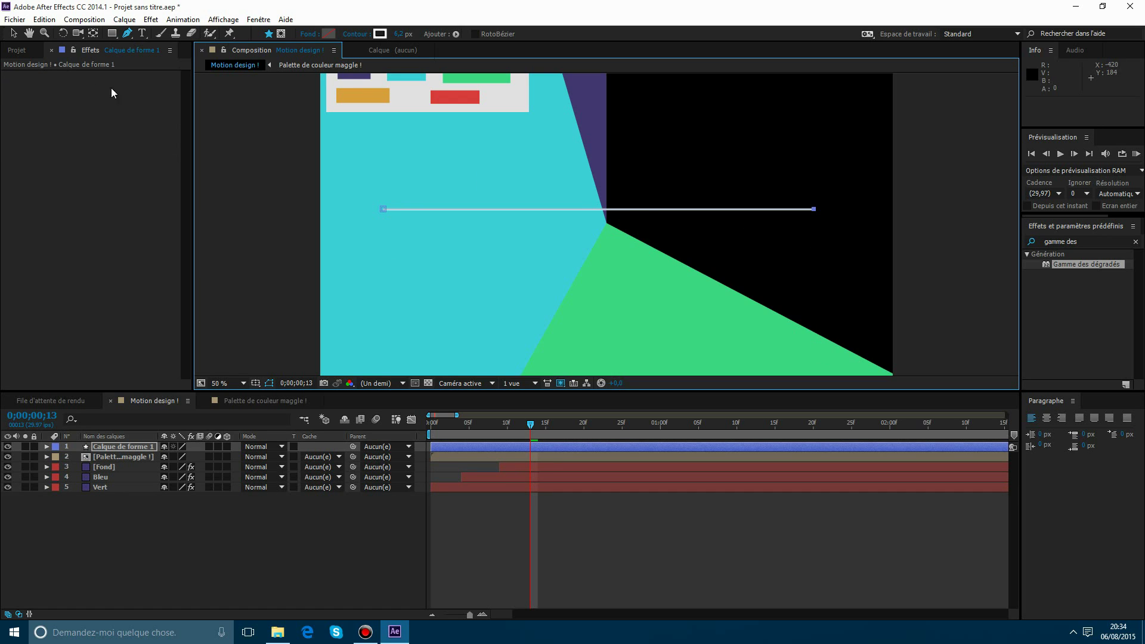
click(14, 33)
key(comma)
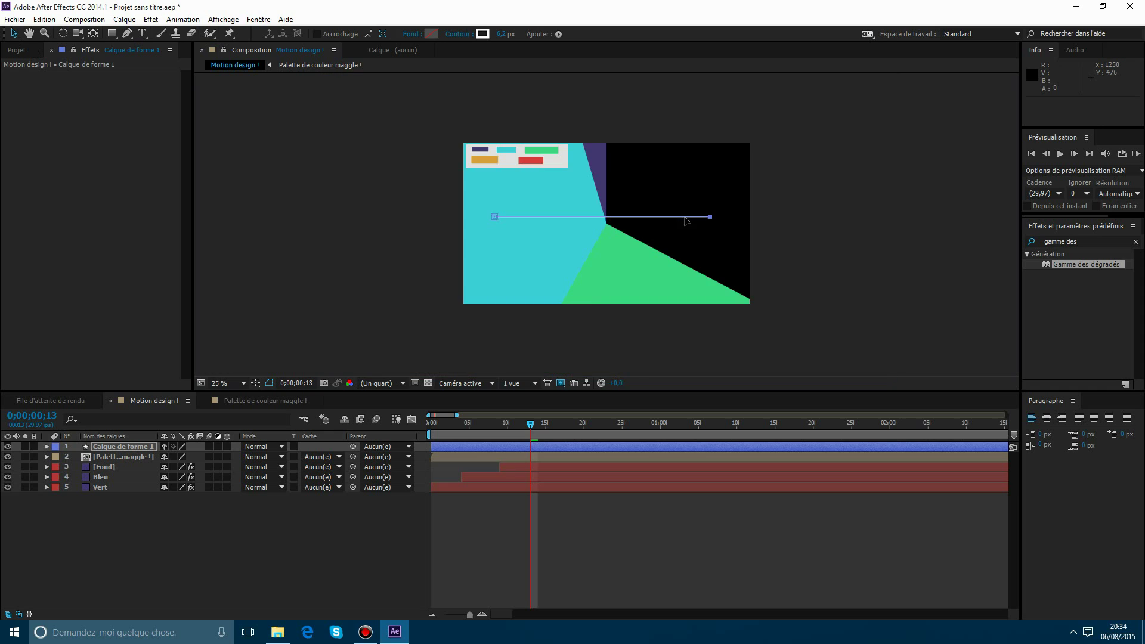
key(period)
key(period)
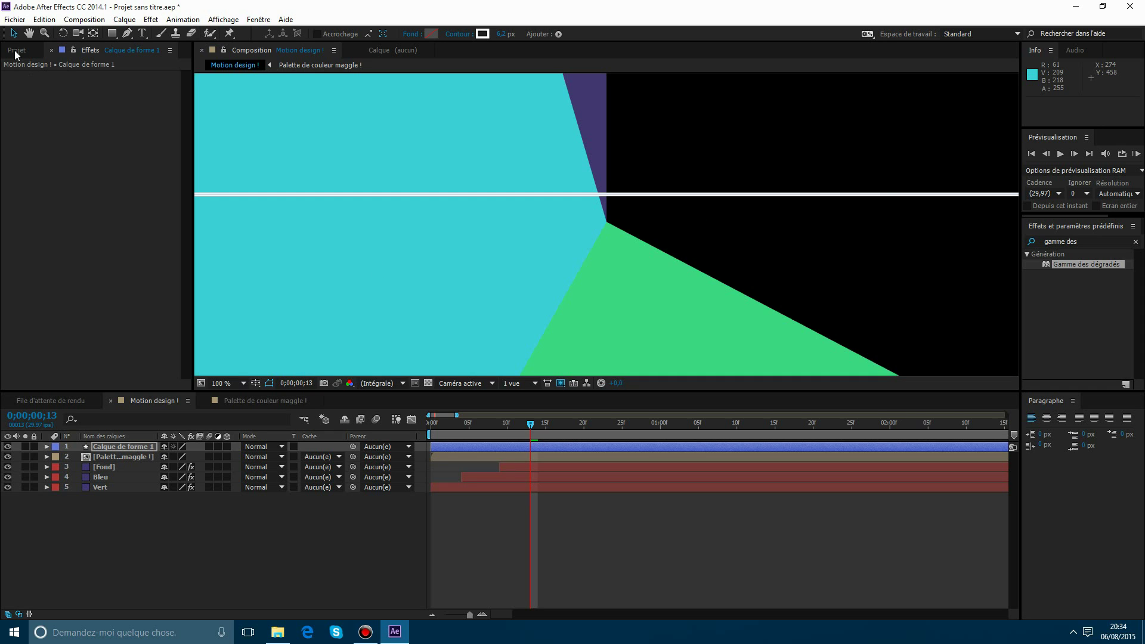
key(comma)
key(comma)
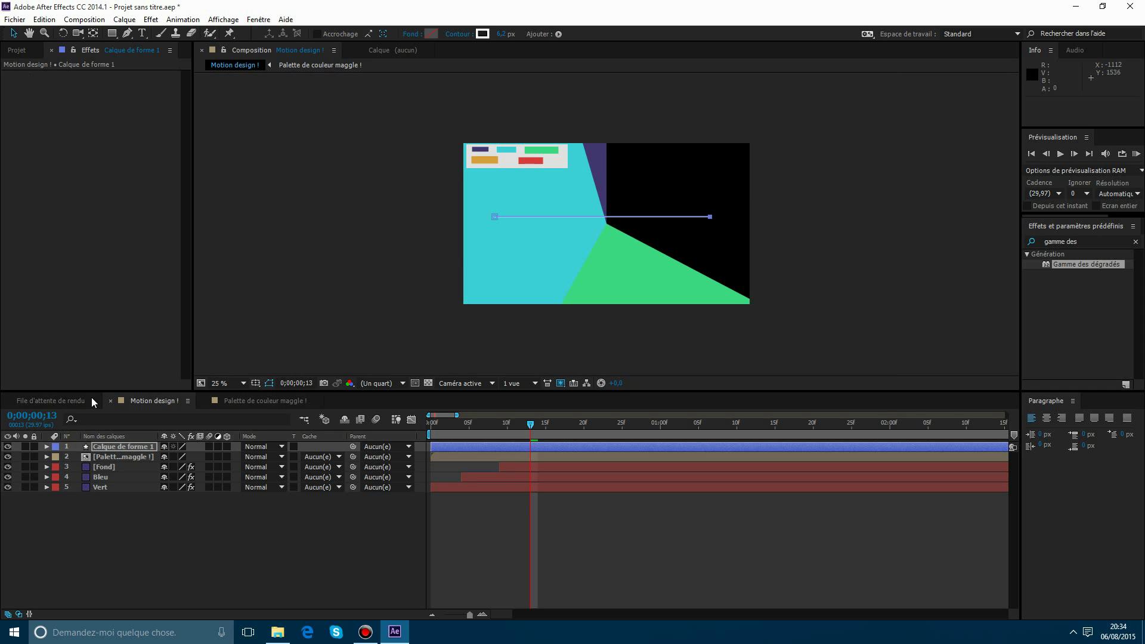
Centre the line layer's anchor point on the line using the Move Anchor Point.jsx script, and close the script.
click(15, 19)
mouse_move(54, 362)
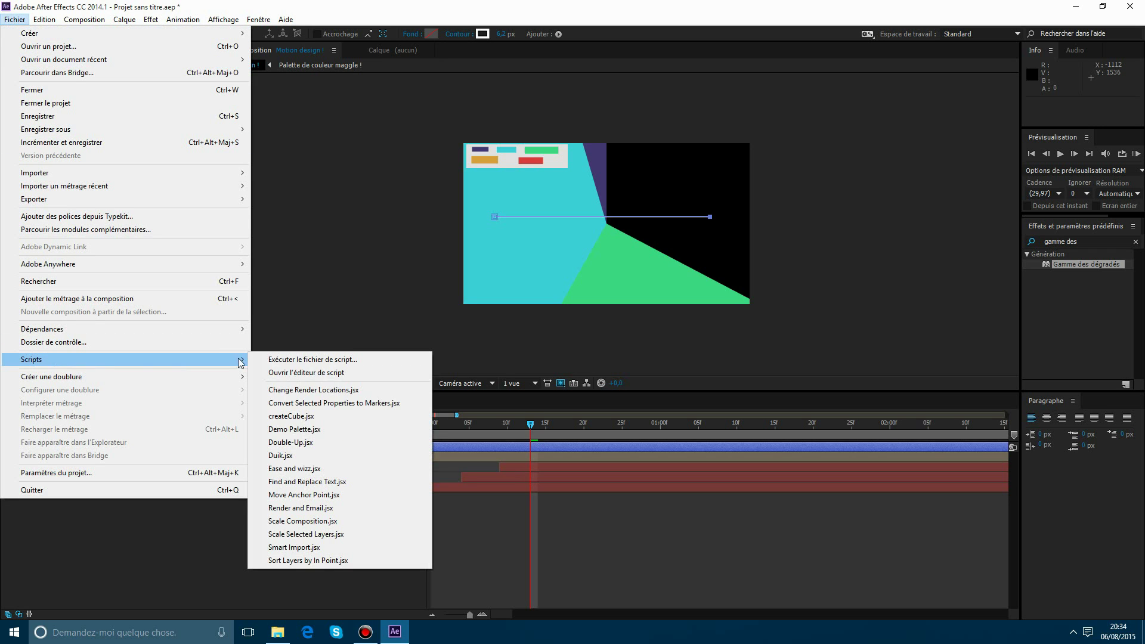
click(308, 494)
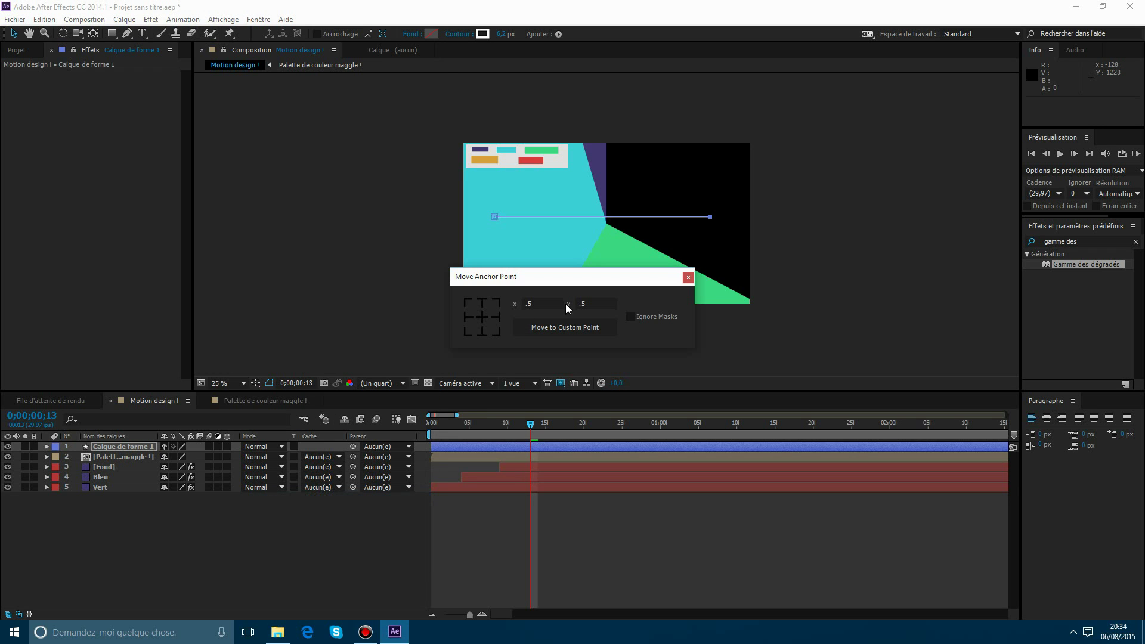
drag(554, 281, 611, 300)
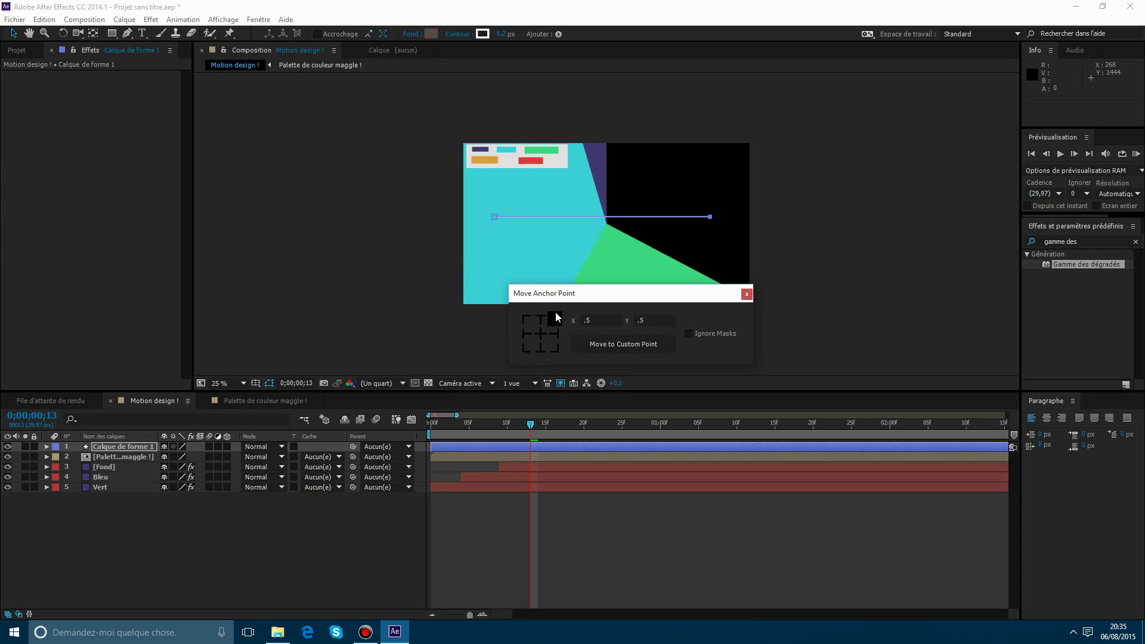
drag(573, 293, 584, 304)
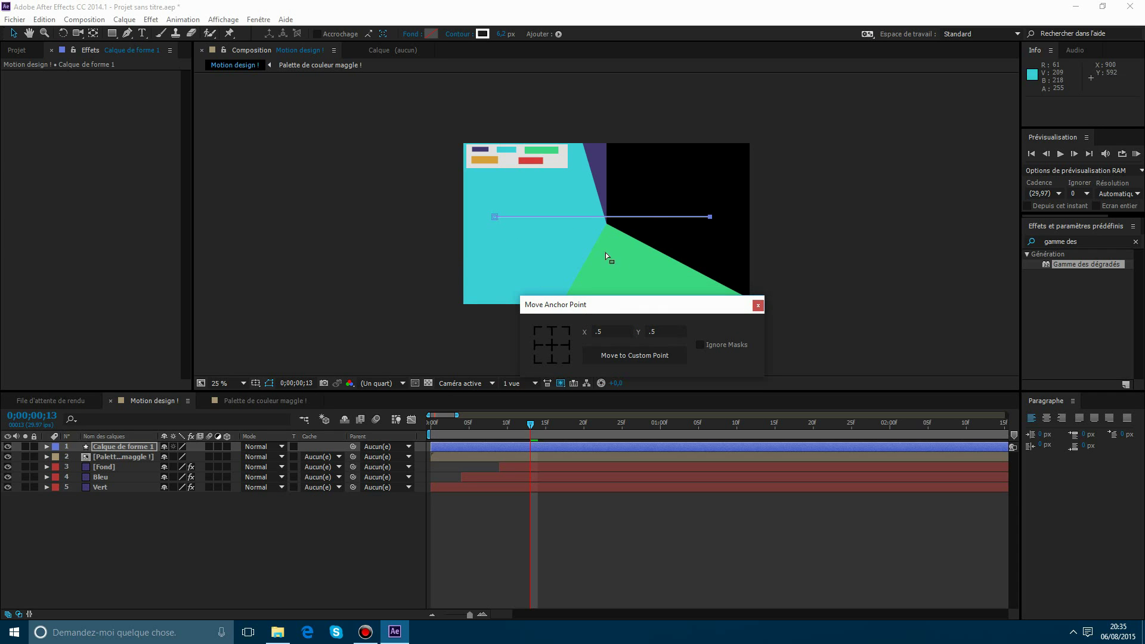
click(553, 350)
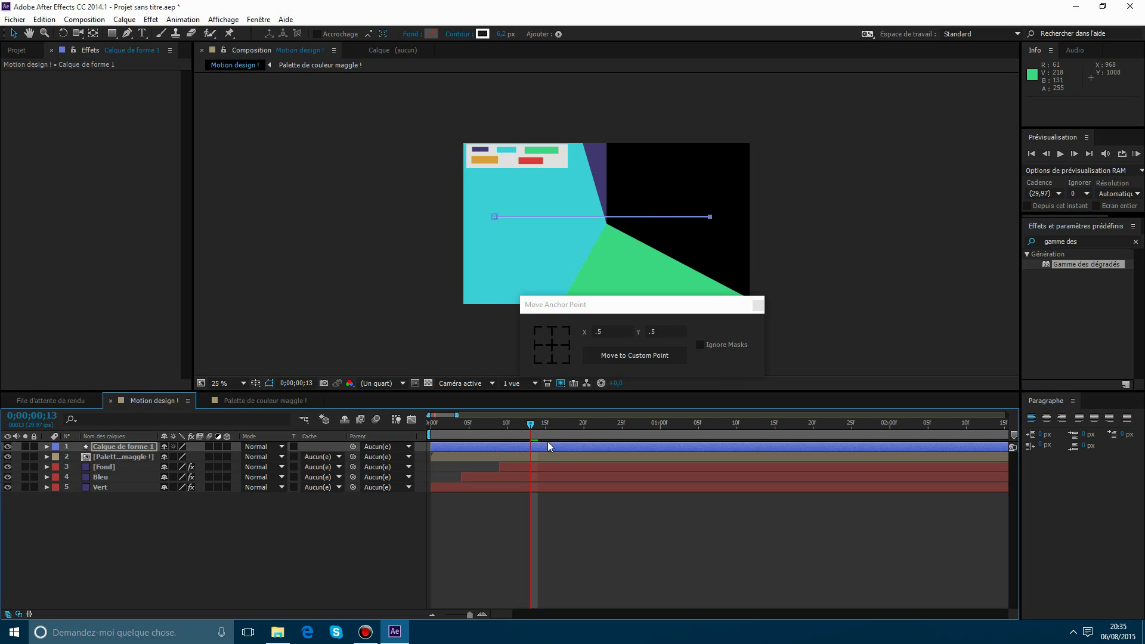
scroll(608, 222, up, 4)
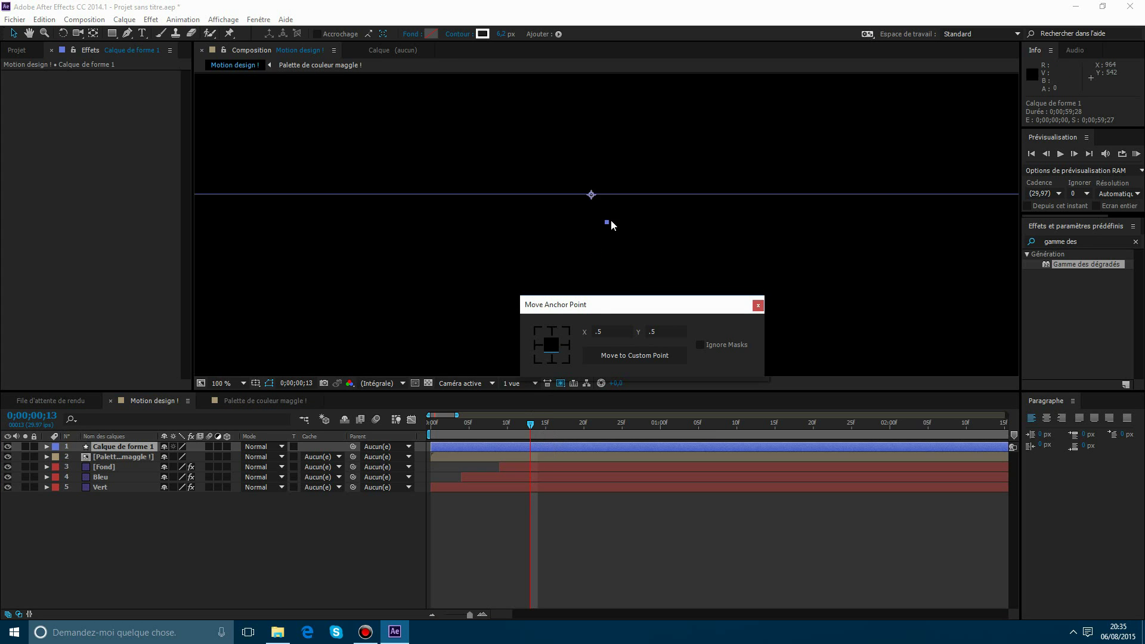
click(757, 306)
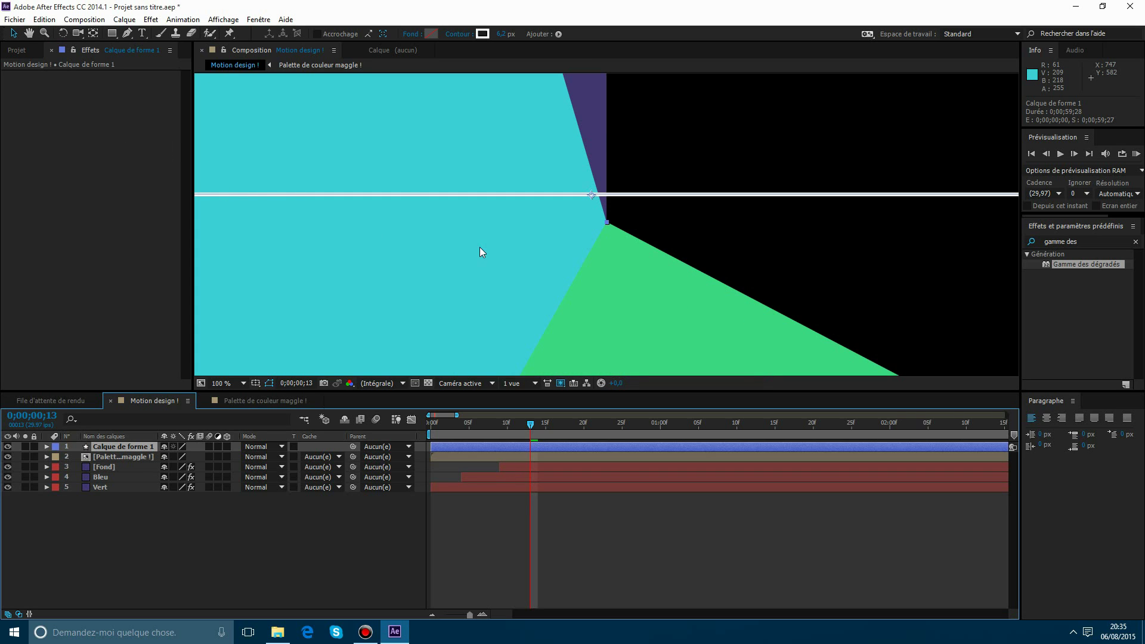
Reveal the line layer's Position property and display the title/action safe guides in the composition.
key(p)
key(comma)
key(comma)
key(period)
key(period)
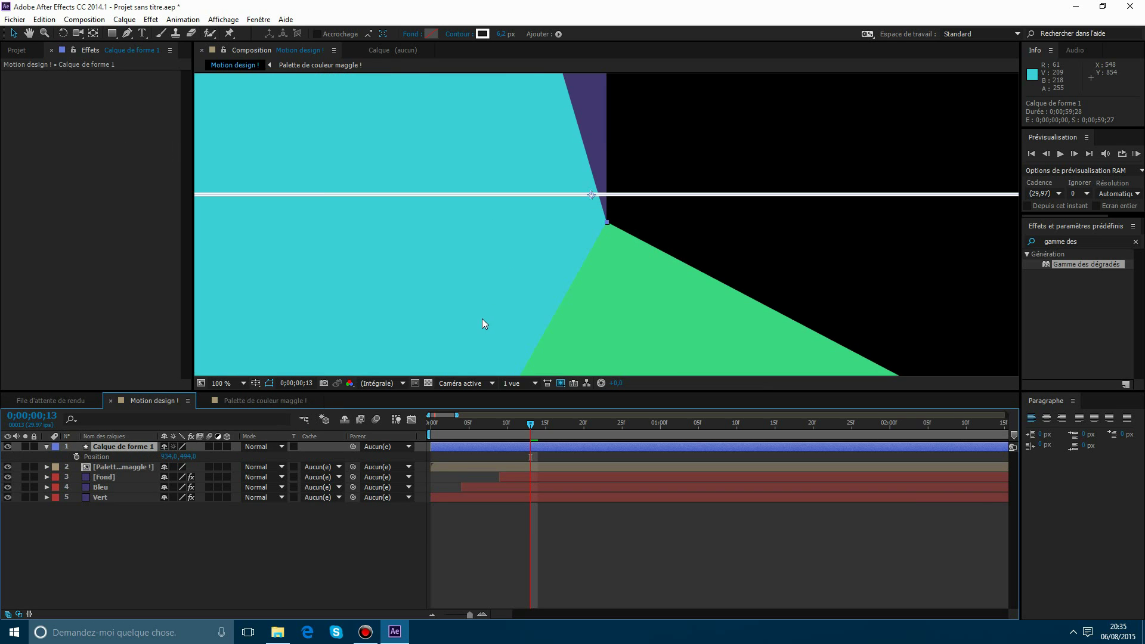
click(244, 382)
click(262, 392)
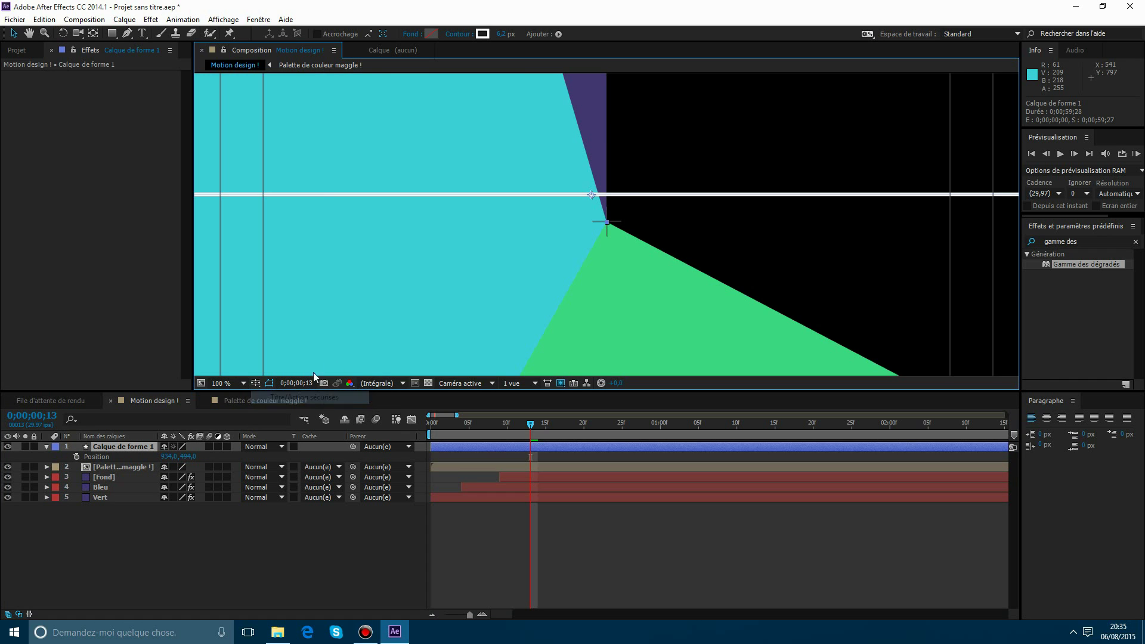
Set the line layer's Position to 959.7, 539.9 at the composition's centre mark, and hide the title/action safe guides.
scroll(602, 229, up, 1)
key(space)
drag(608, 210, 620, 314)
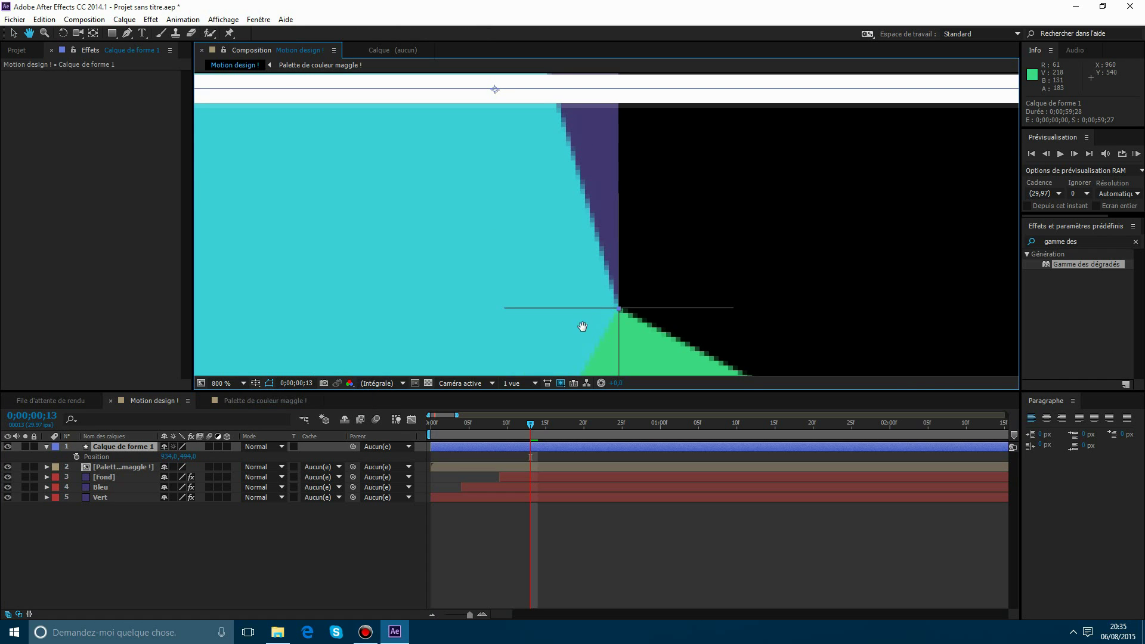
mouse_move(187, 457)
mouse_down()
mouse_move(214, 455)
mouse_move(199, 457)
mouse_up()
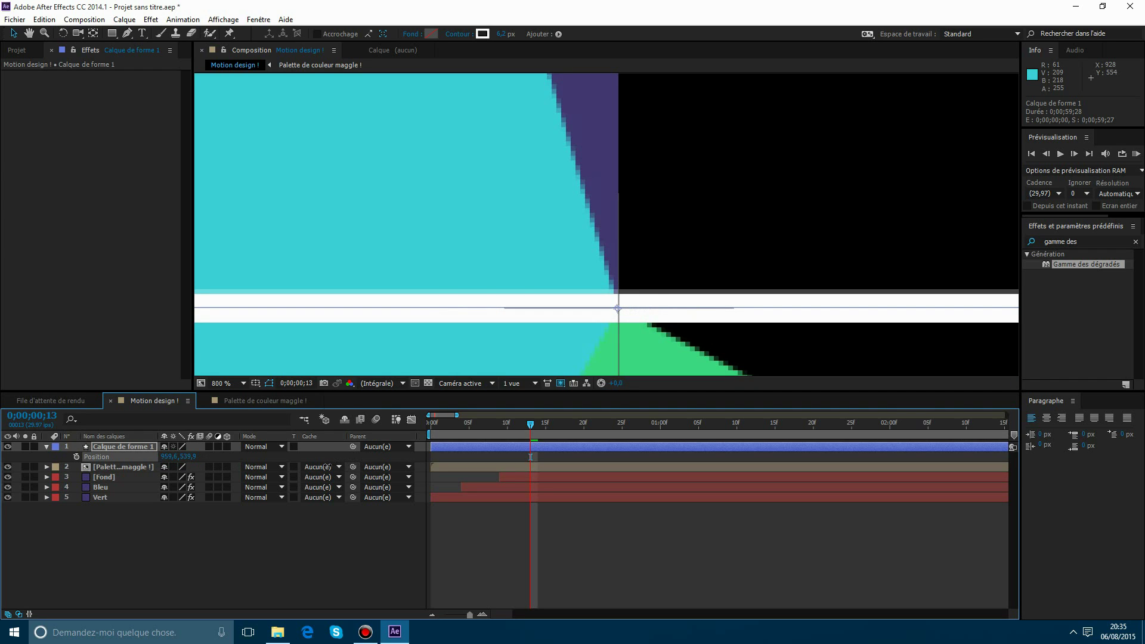
click(614, 553)
scroll(660, 316, down, 10)
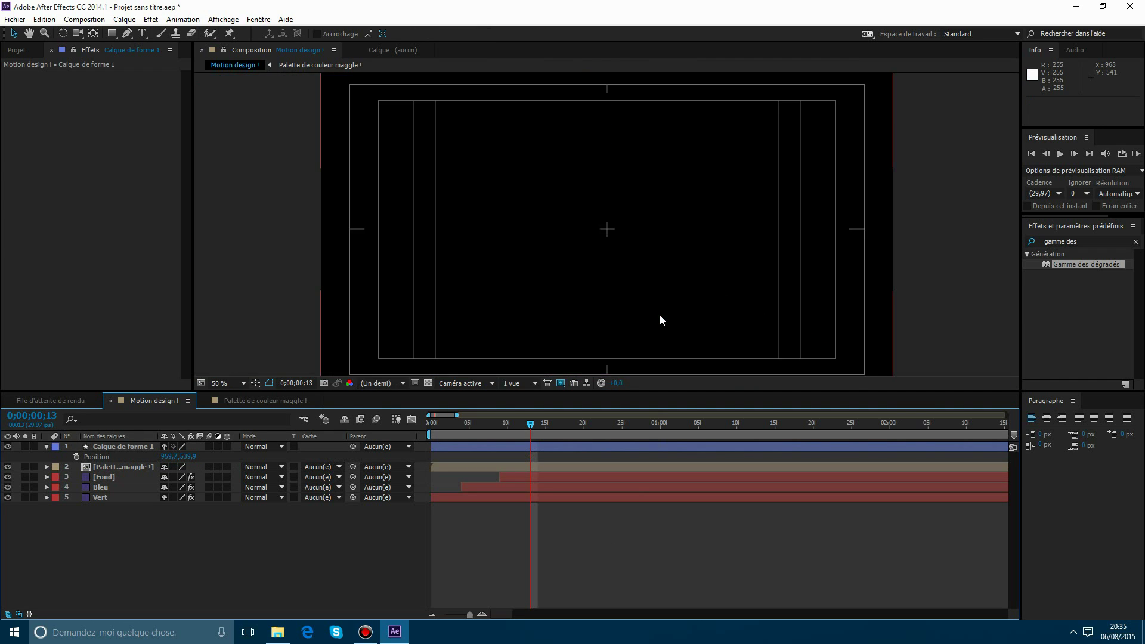
scroll(659, 316, up, 2)
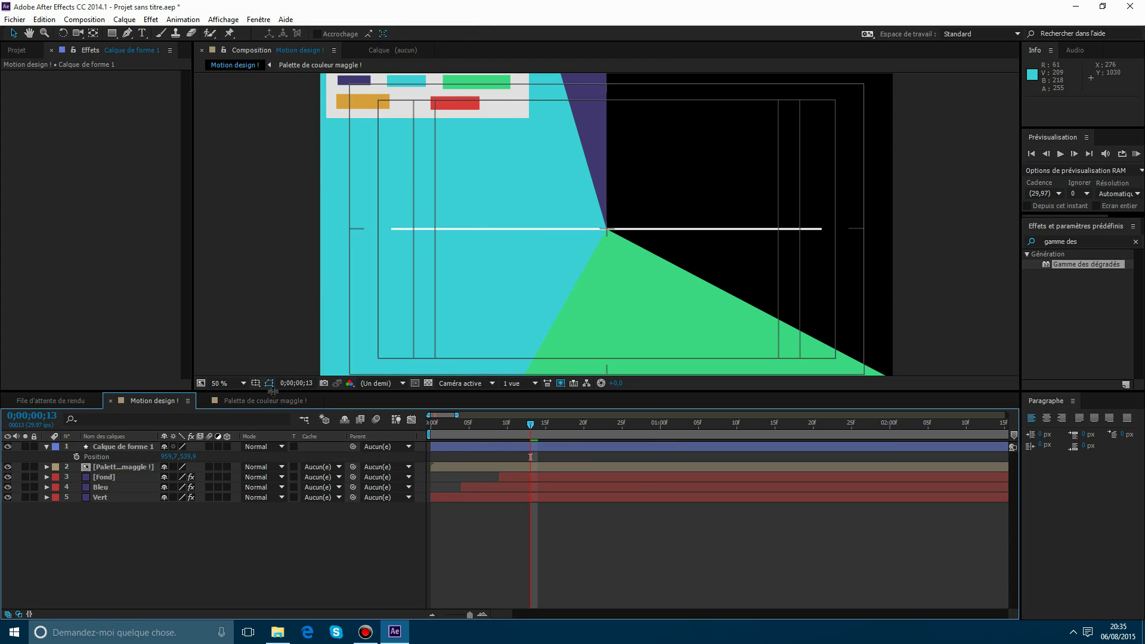
click(255, 383)
click(304, 397)
Check the line's centring against the grid overlay and hide the grid.
click(256, 383)
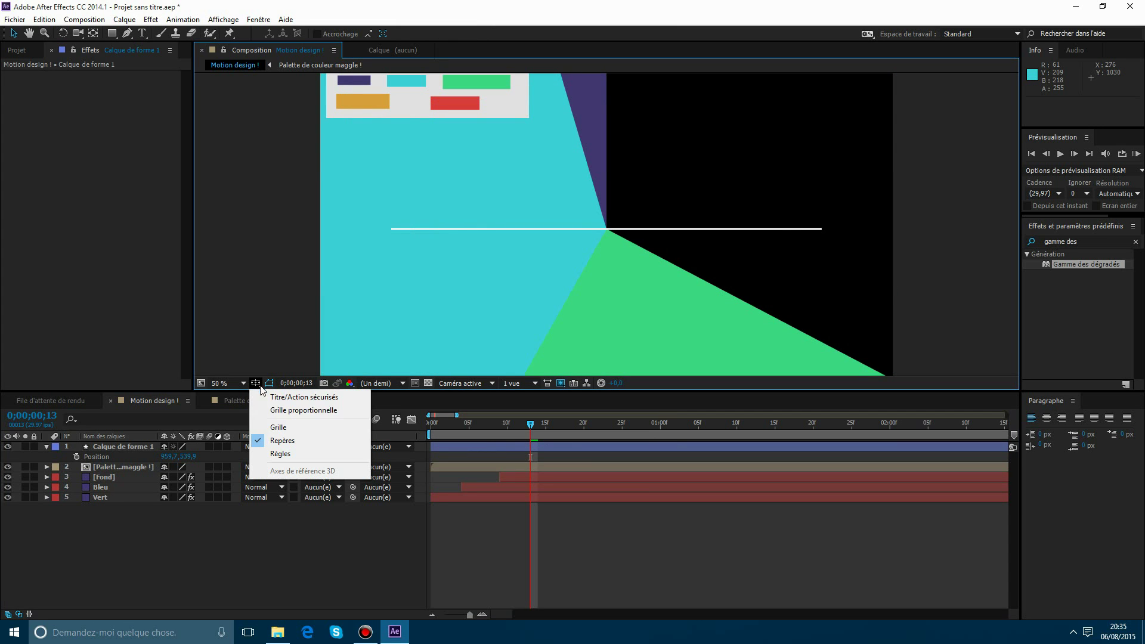
click(290, 429)
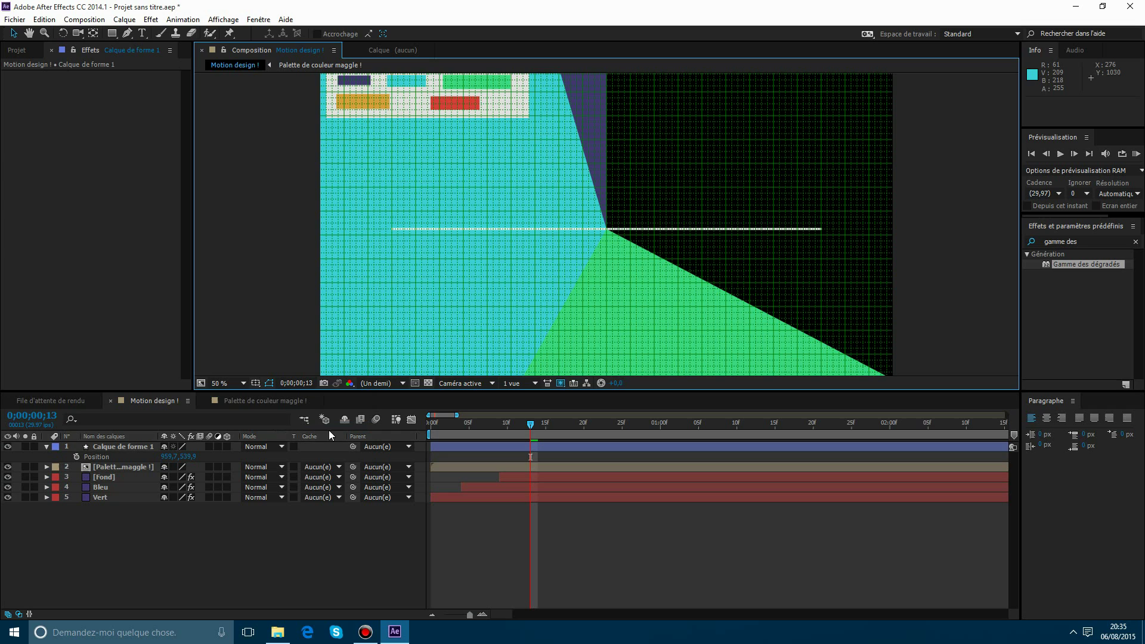
click(681, 540)
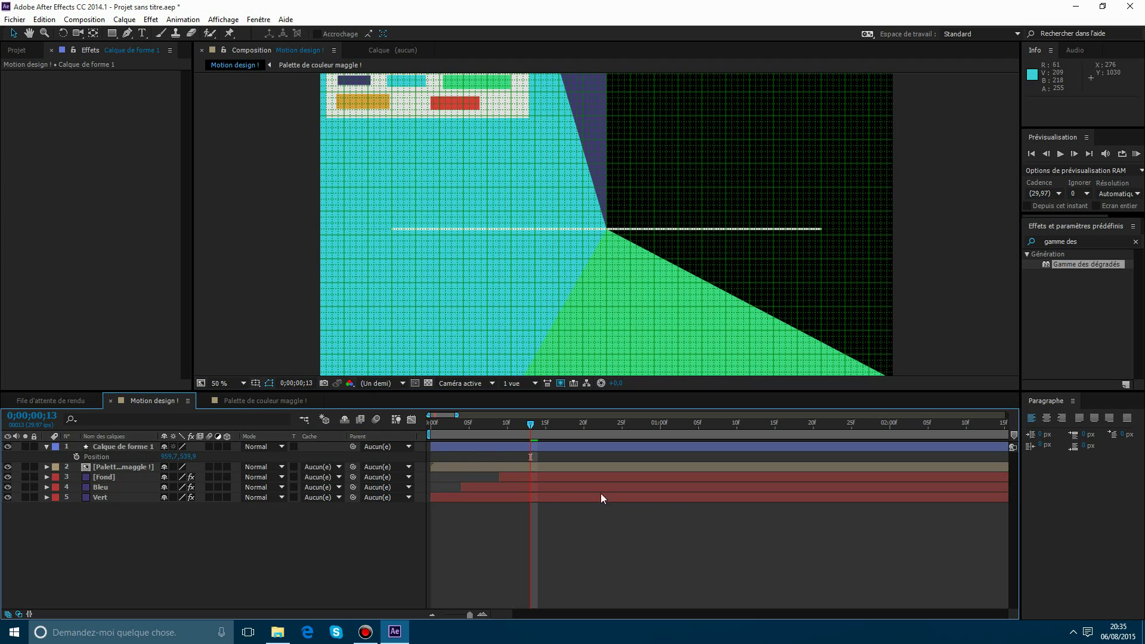
click(130, 447)
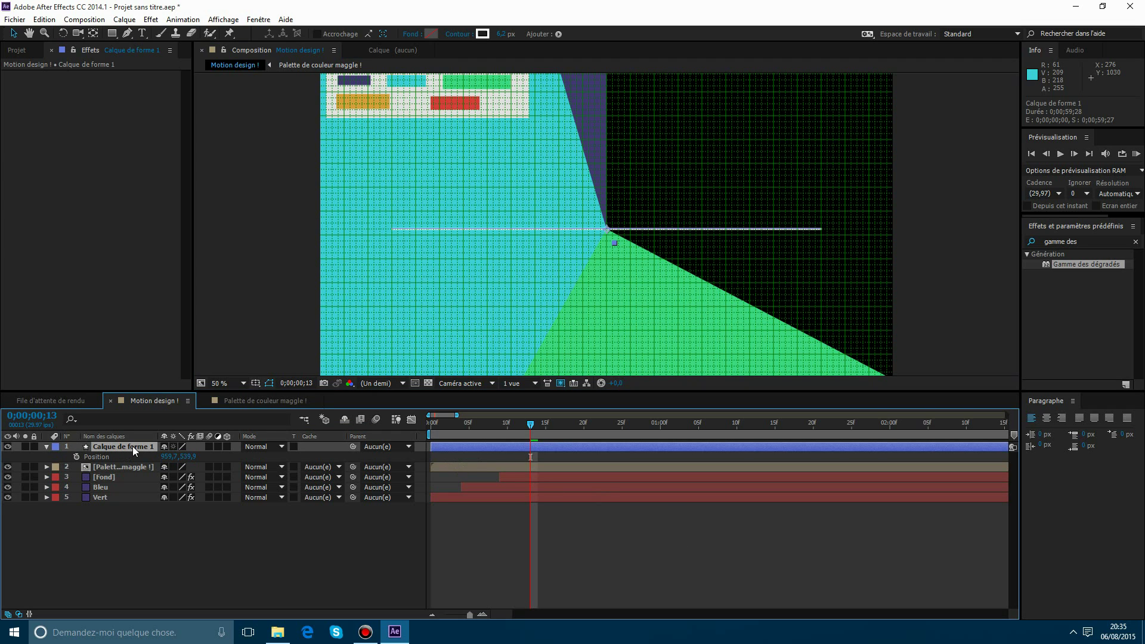
click(255, 383)
click(271, 427)
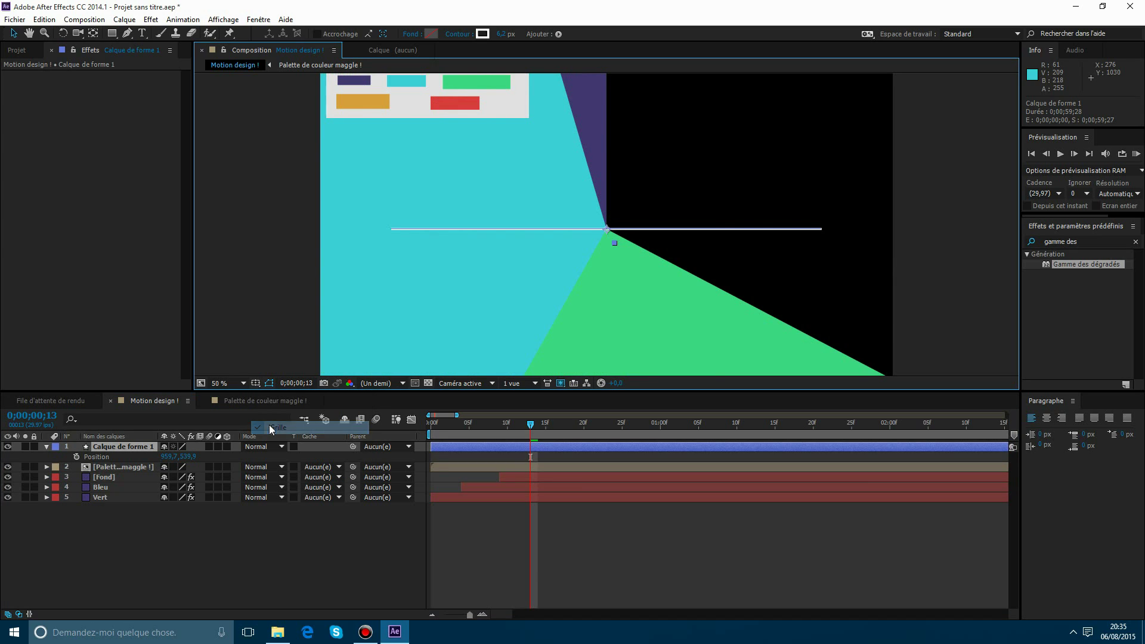
click(542, 565)
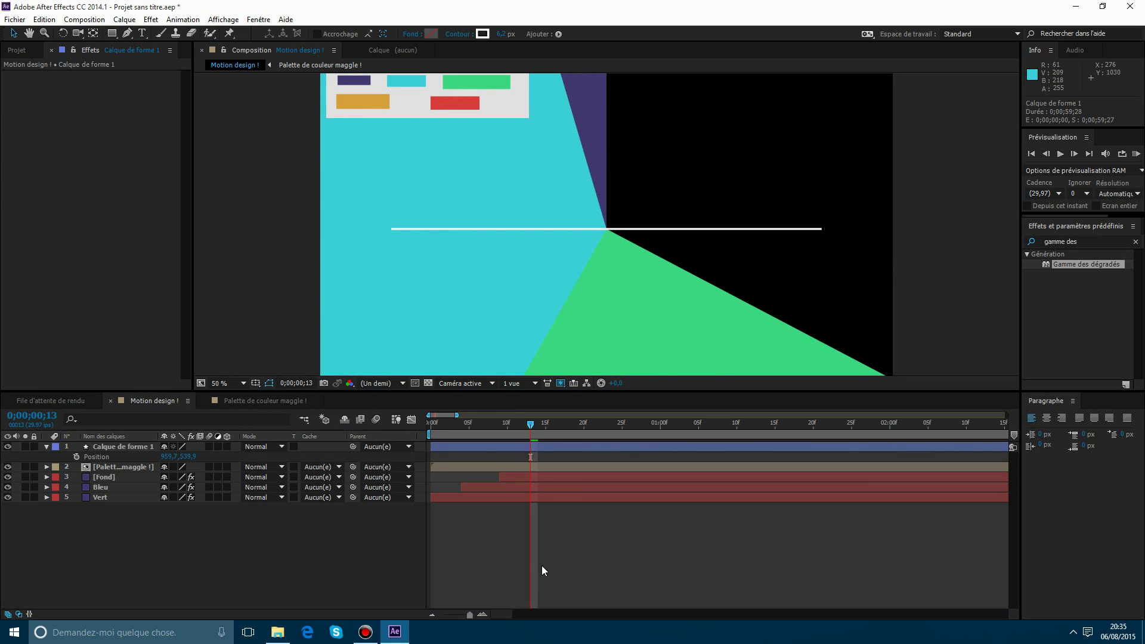
Add a Raccorder les tracés operator to the contents of Calque de forme 1 and expand its settings.
click(123, 447)
click(47, 448)
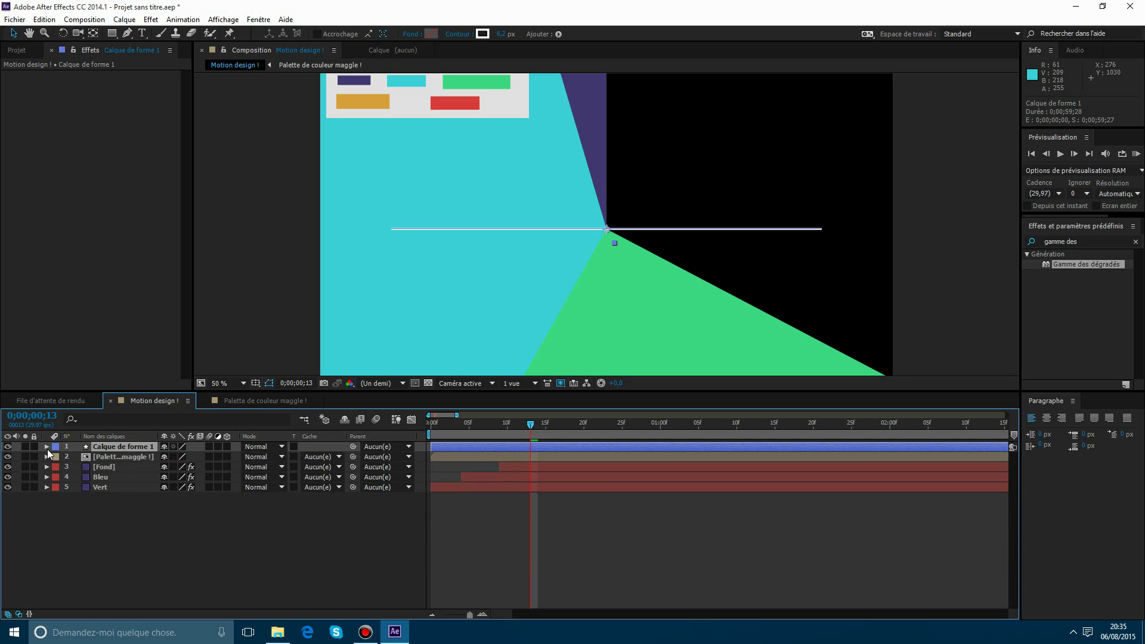
click(47, 448)
click(93, 457)
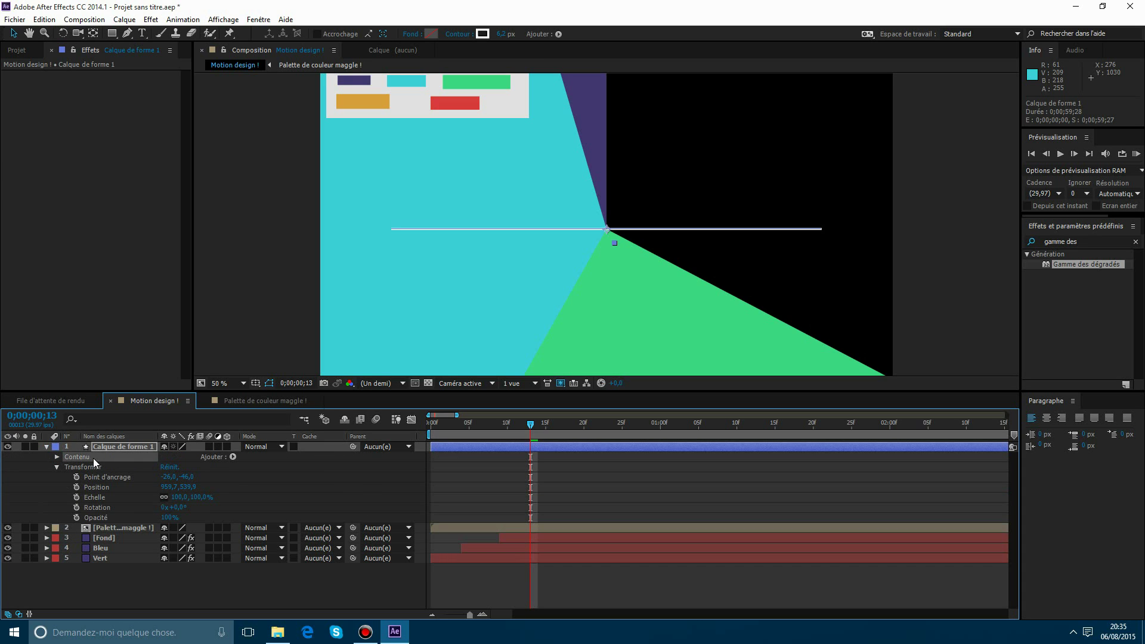
click(232, 456)
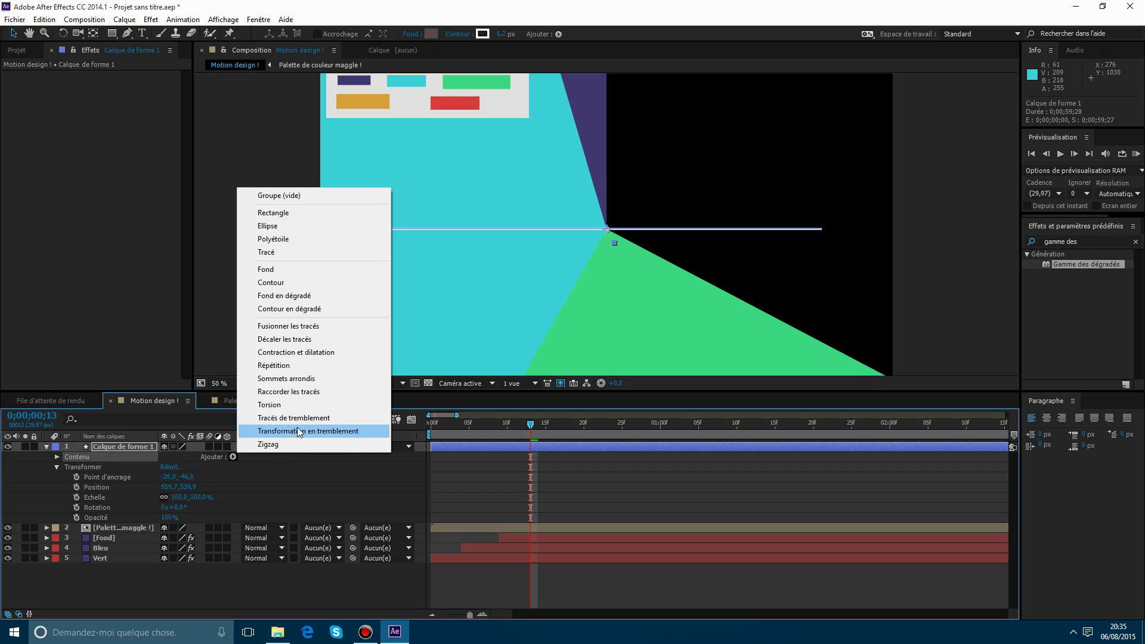
click(288, 392)
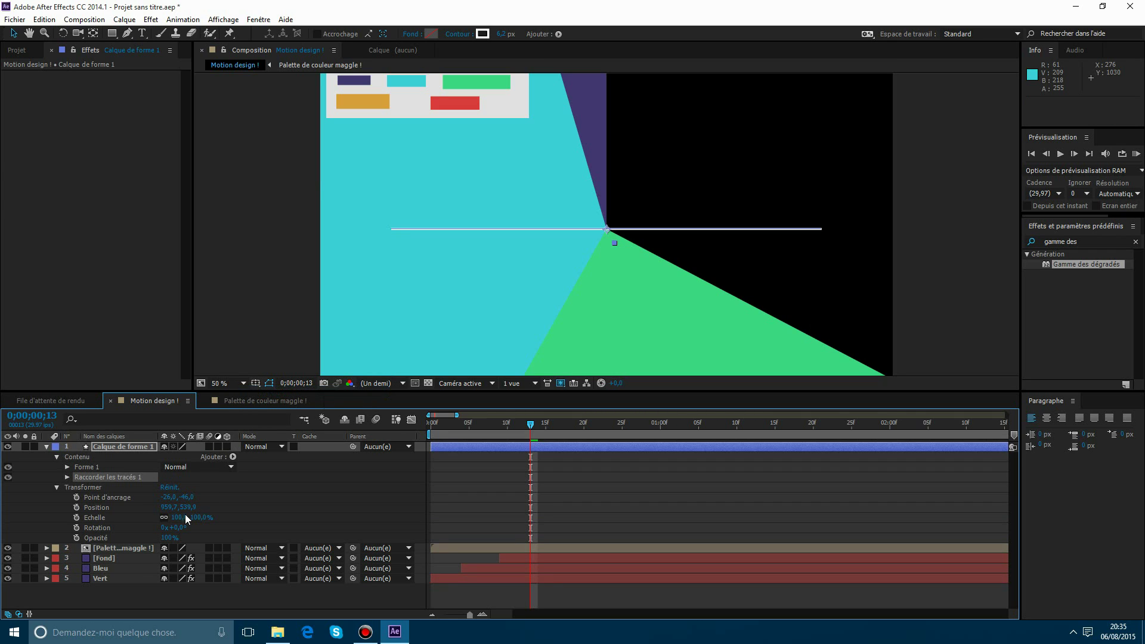
click(63, 477)
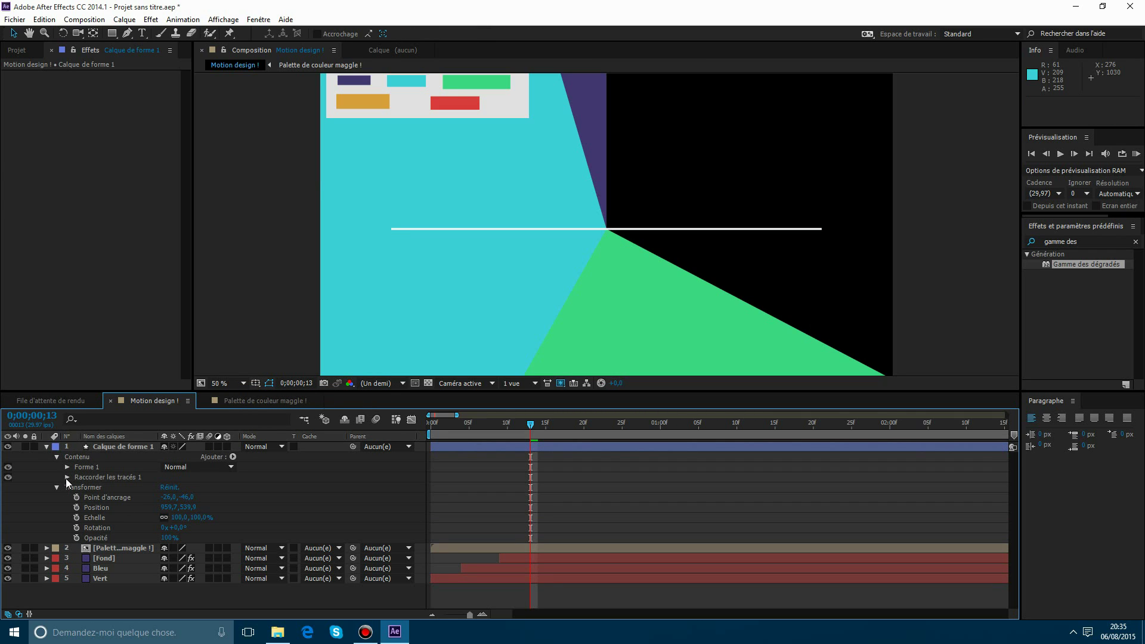
click(67, 479)
Solo the line layer and keyframe Raccorder les tracés 1's Fin at 0% at 0;00;00;00.
drag(529, 426, 417, 430)
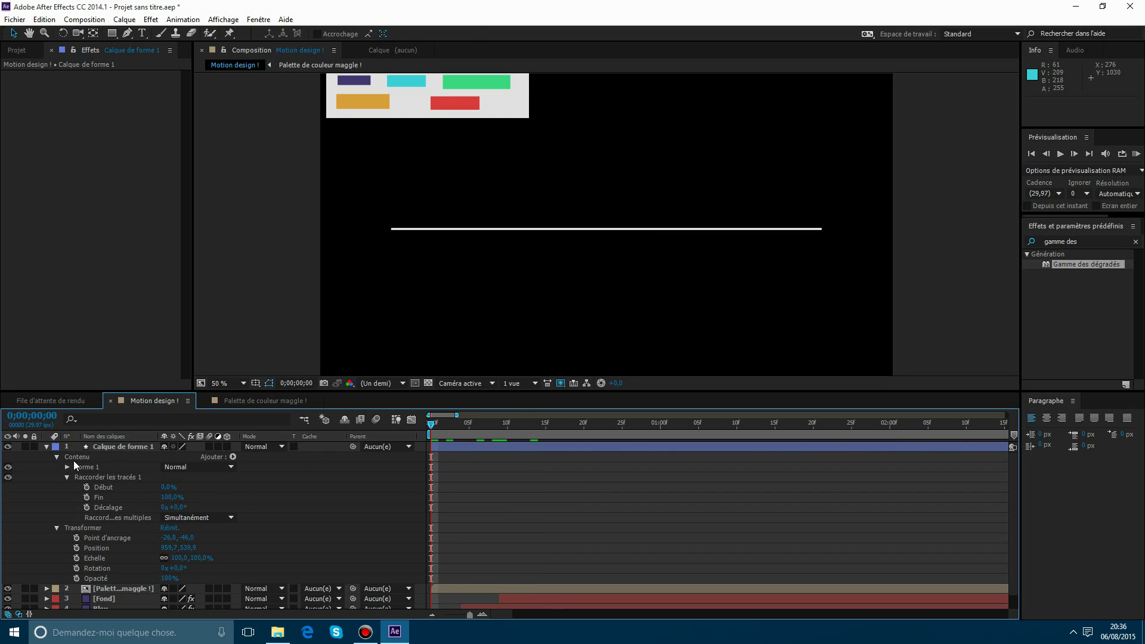
click(25, 447)
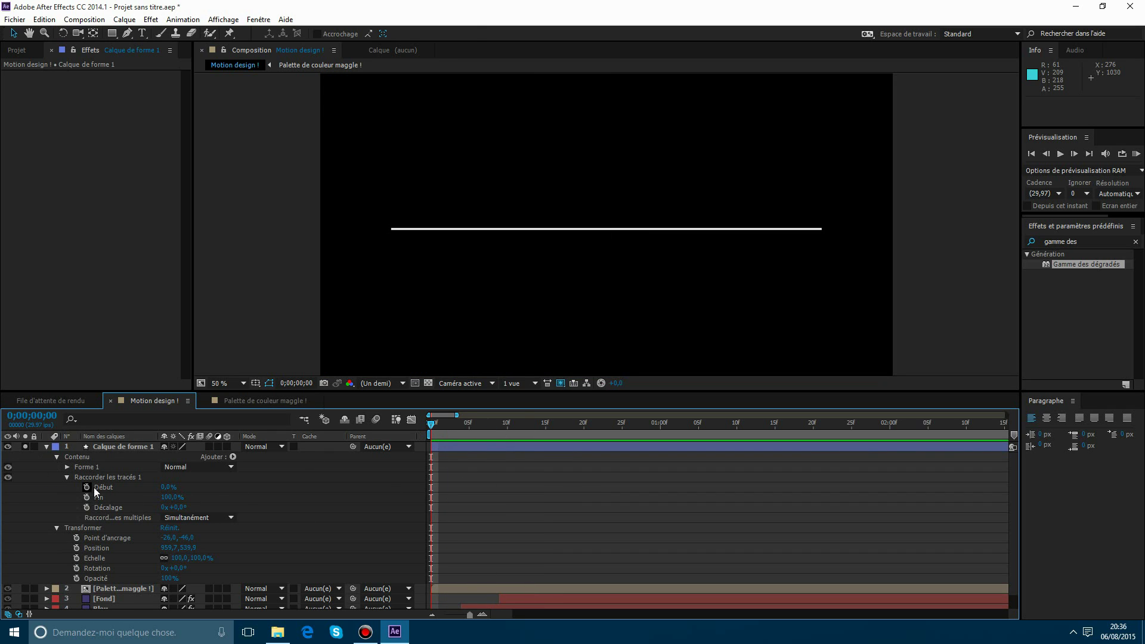
drag(164, 492, 9, 504)
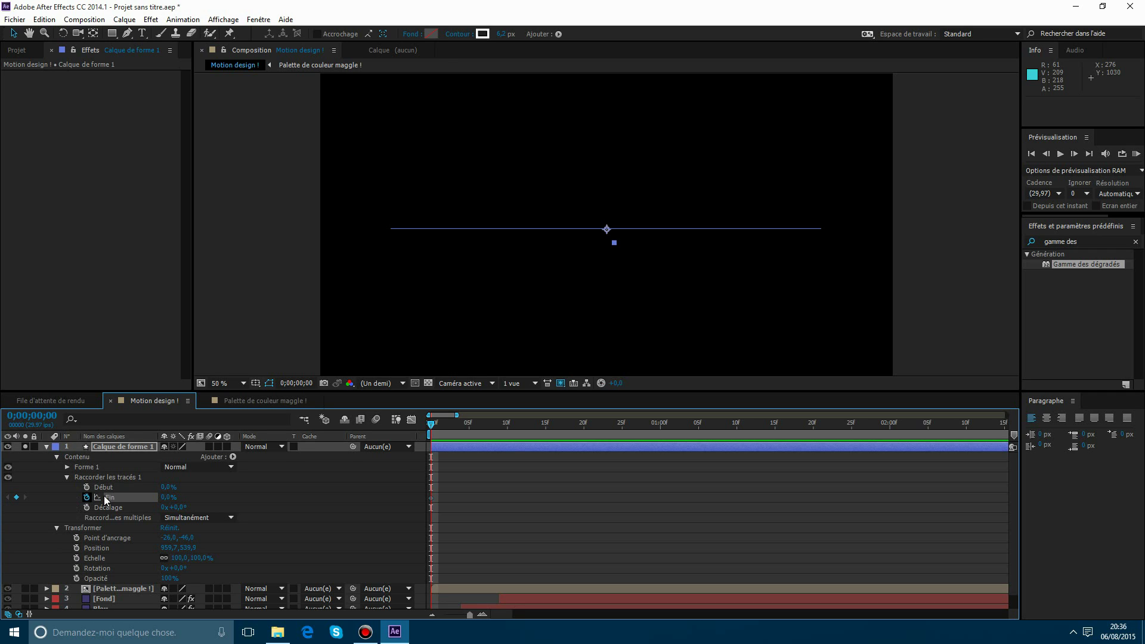
click(87, 497)
mouse_move(454, 417)
mouse_down()
mouse_move(539, 416)
mouse_move(464, 429)
mouse_up()
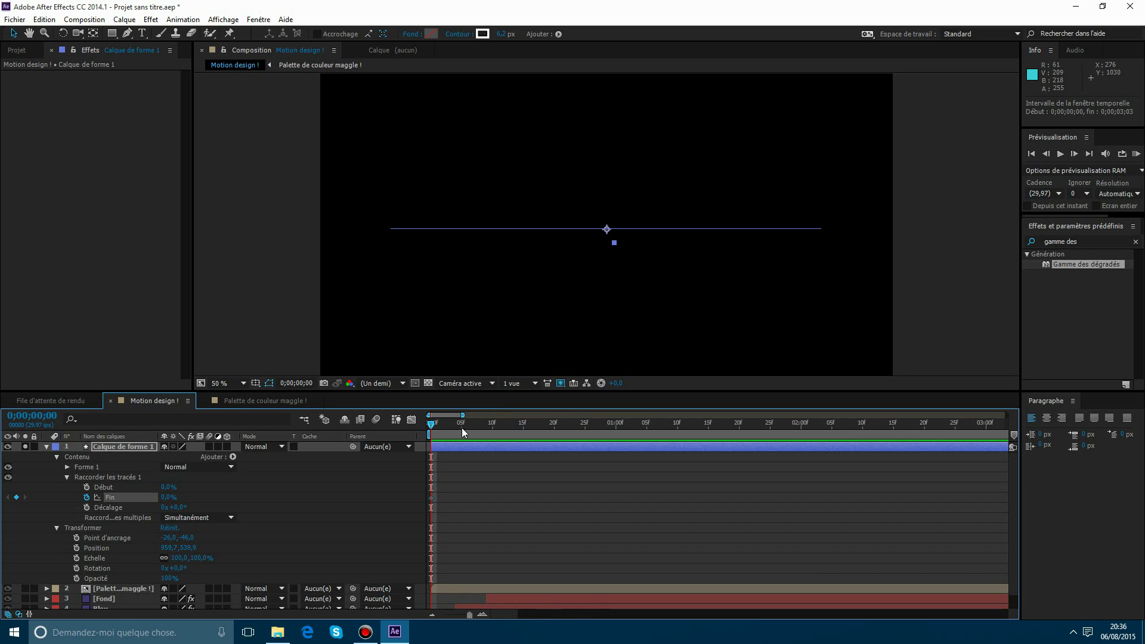
Keyframe Fin at 100% at 0;00;00;15, and Début at 0% at 0;00;00;15 and 100% at 0;00;01;00.
click(523, 425)
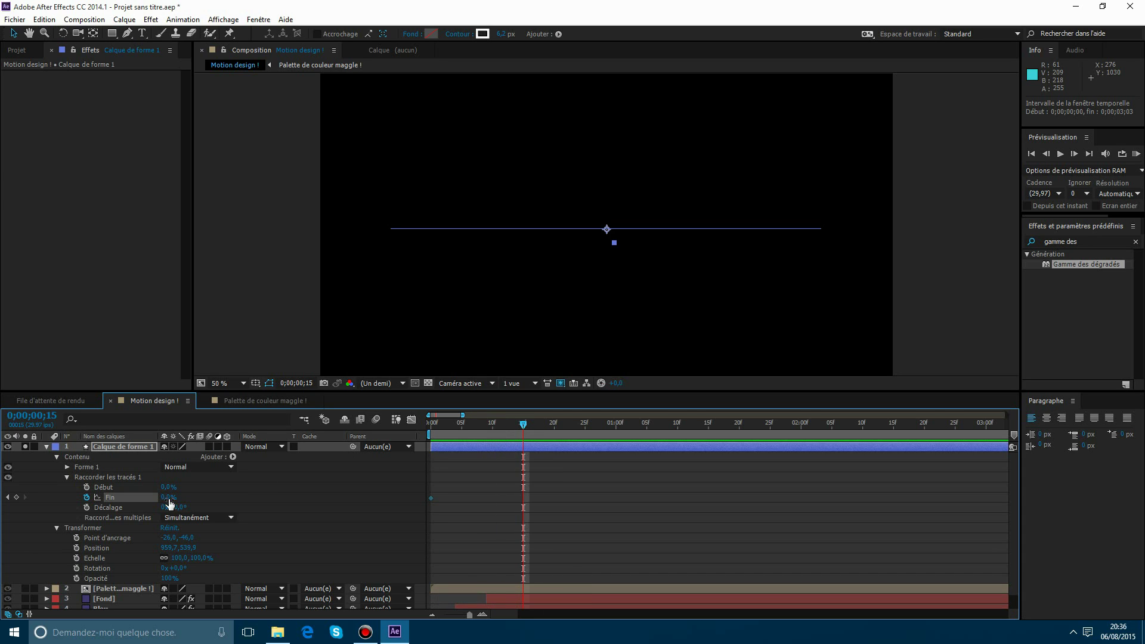
drag(170, 497, 278, 496)
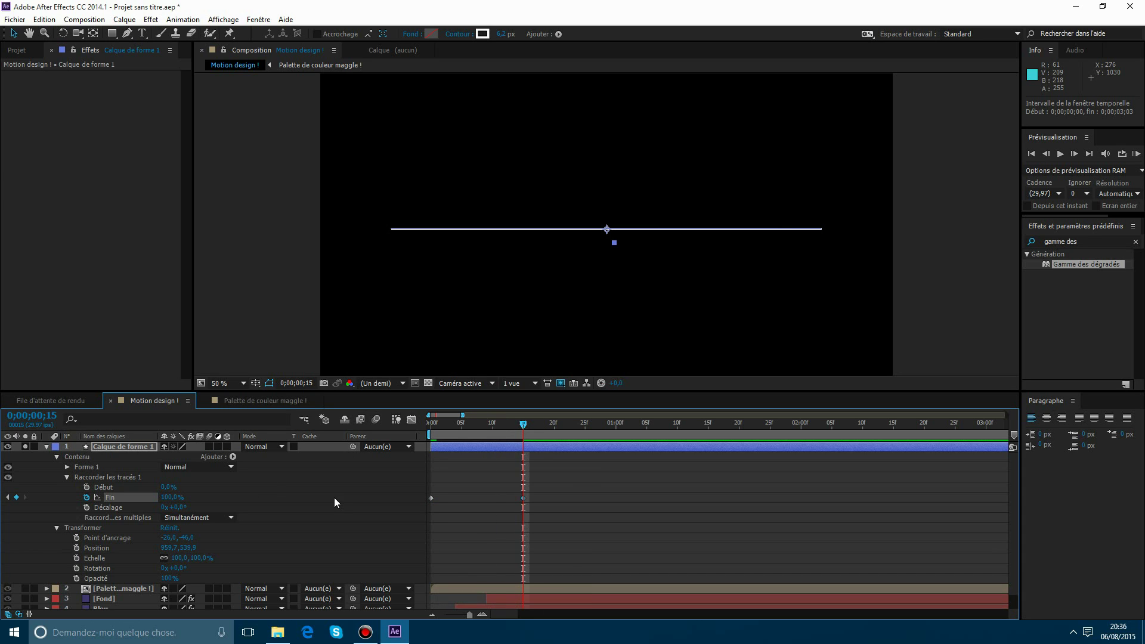
click(87, 488)
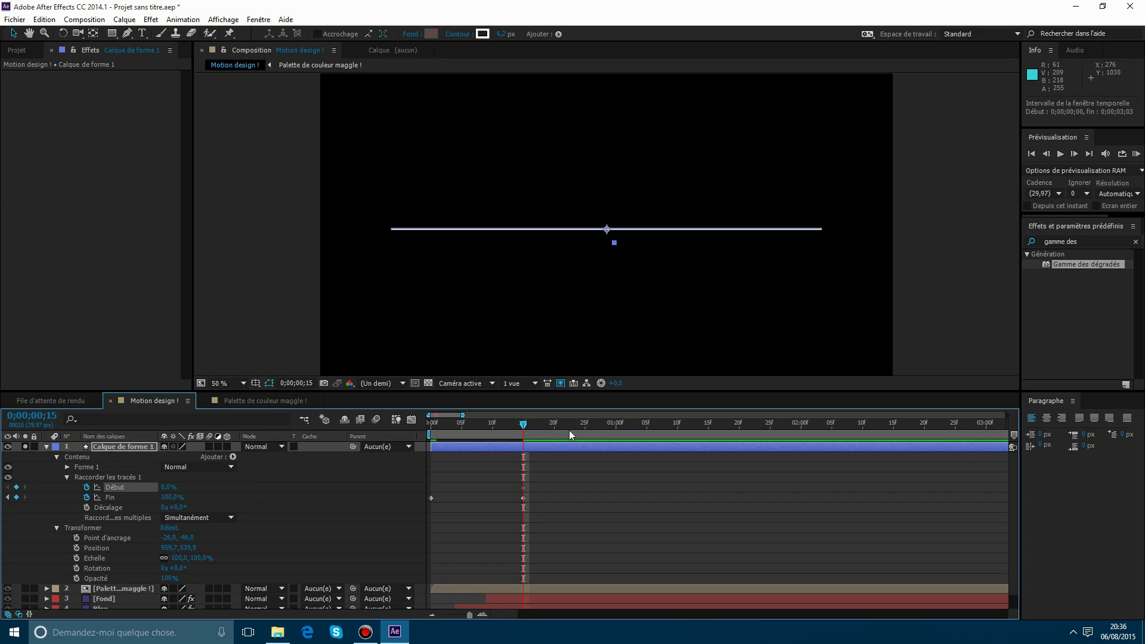
click(617, 424)
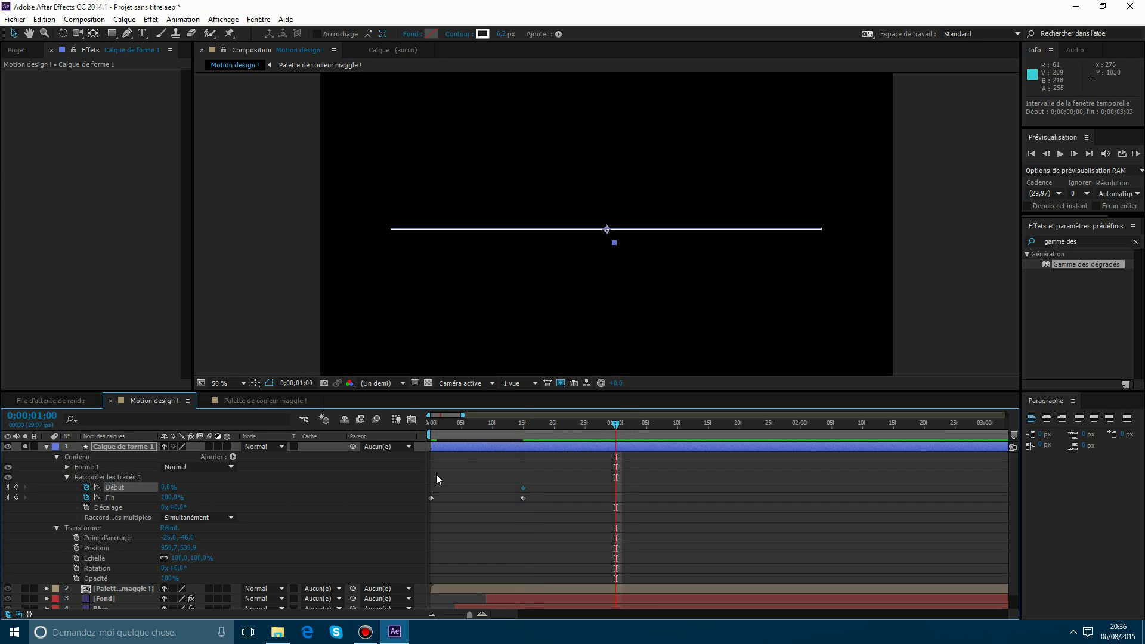
drag(171, 486, 271, 481)
click(496, 507)
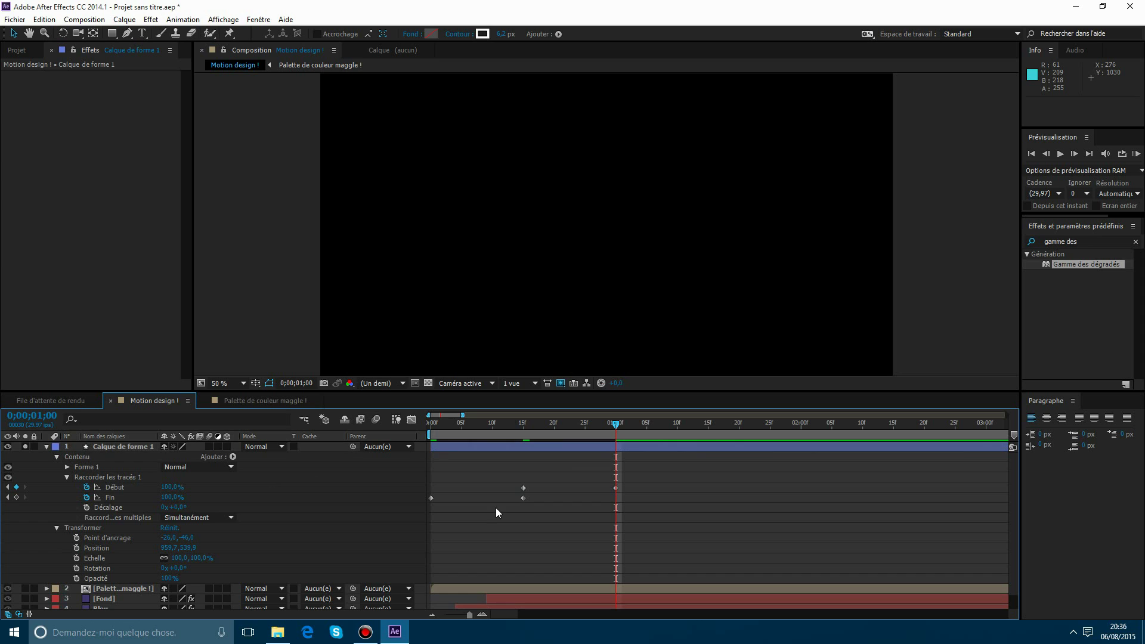
Easy-ease the Fin keyframes in the graph editor and extend the first keyframe's outgoing handle to frame 15 for a slow start.
drag(612, 428, 375, 428)
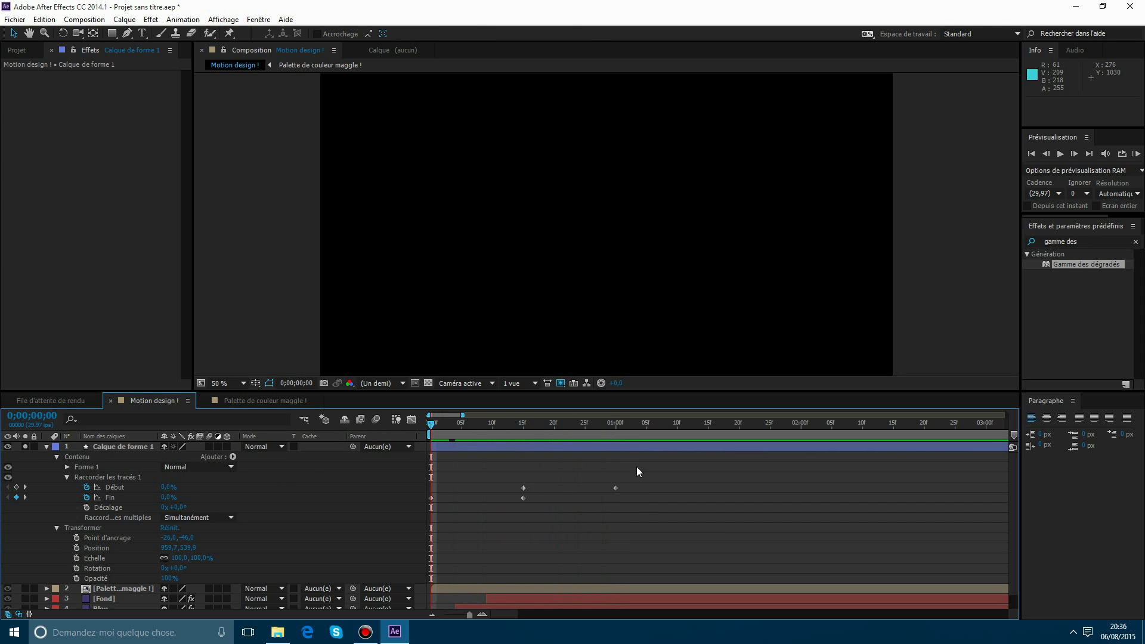
drag(636, 465, 424, 517)
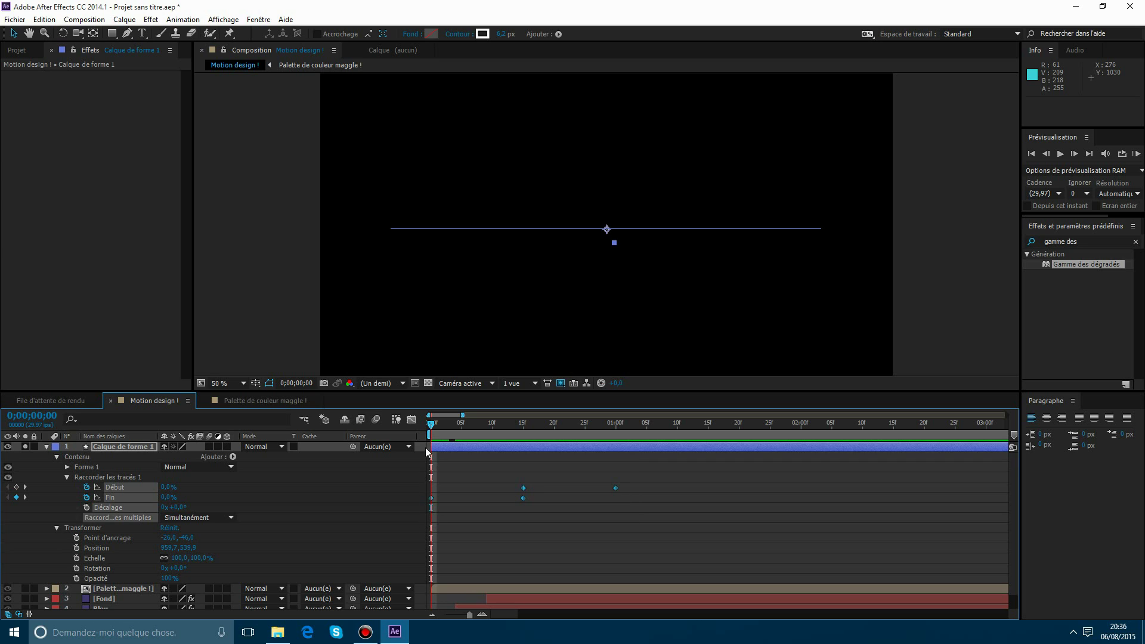
click(412, 421)
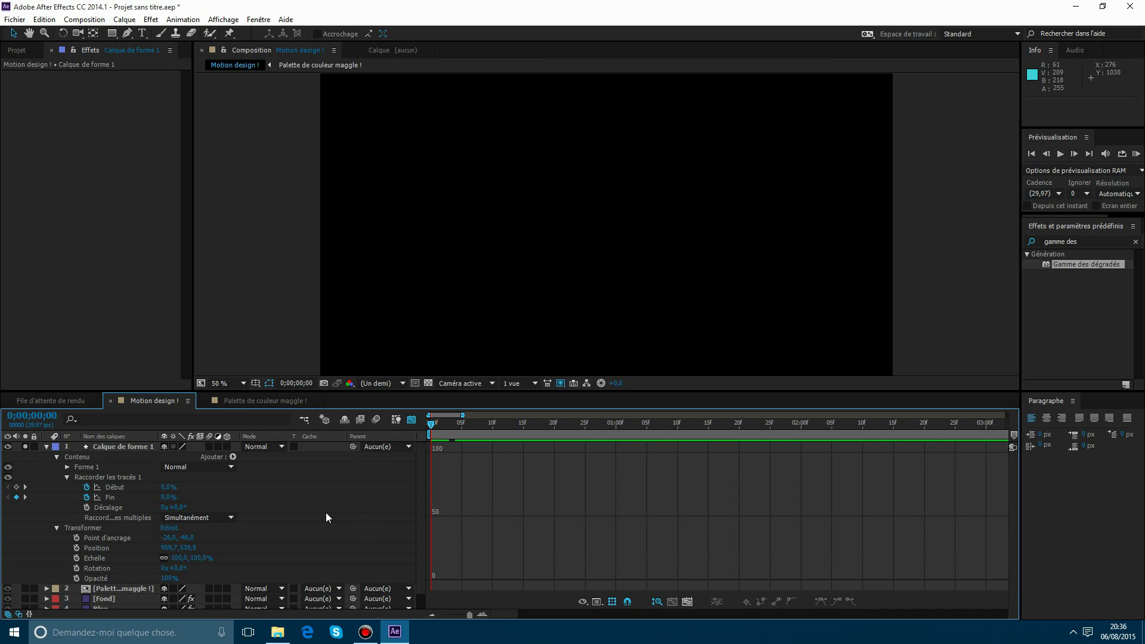
click(112, 497)
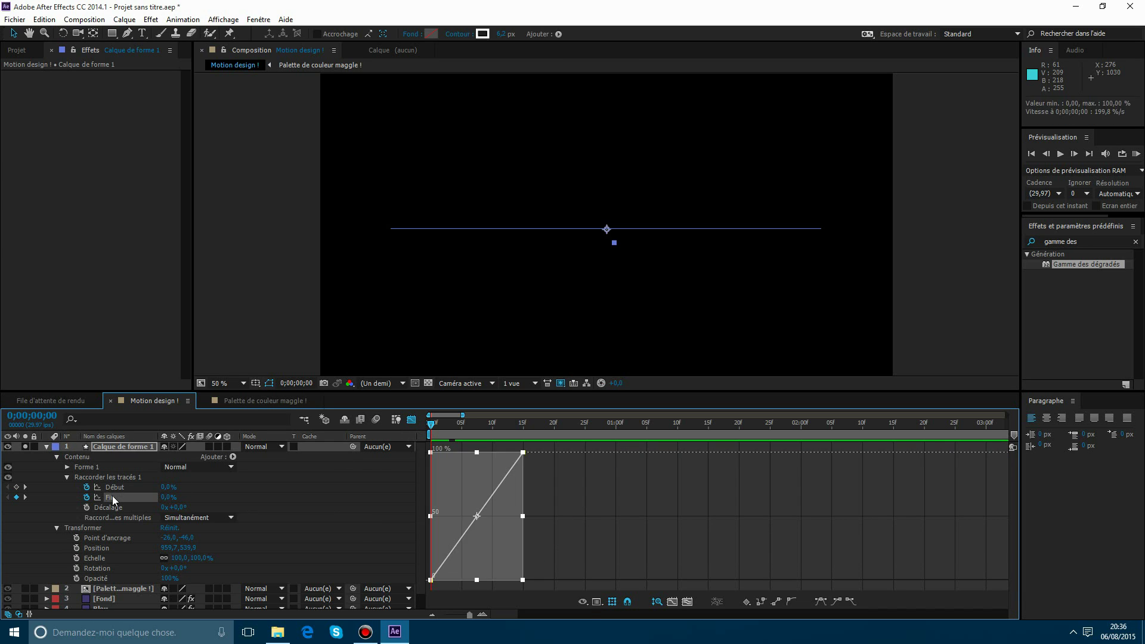
click(820, 601)
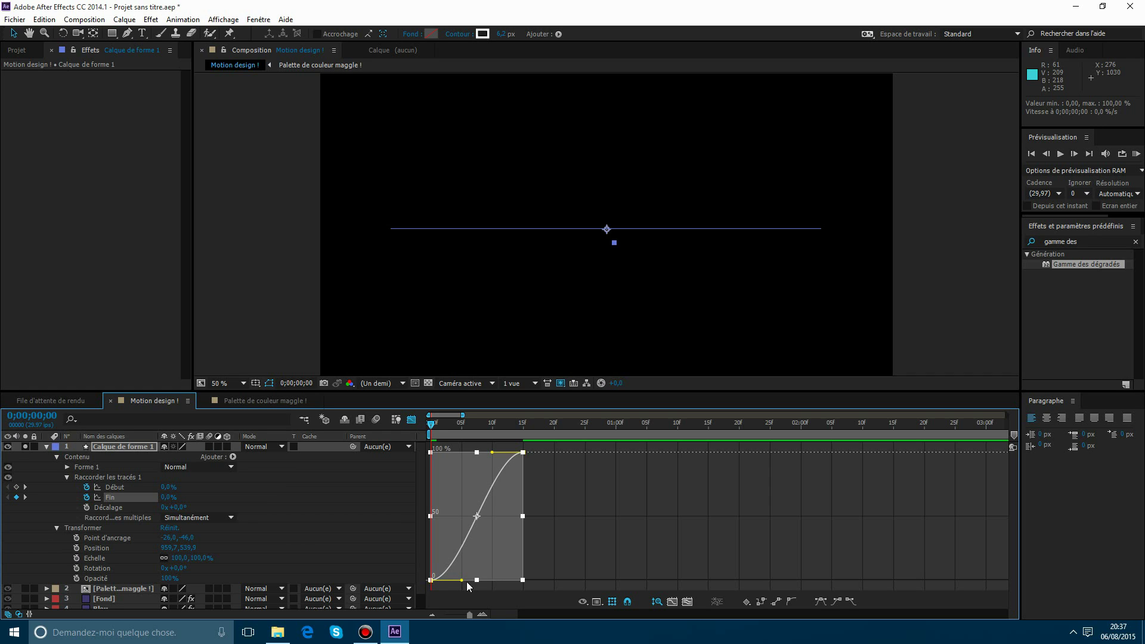
drag(463, 580, 546, 584)
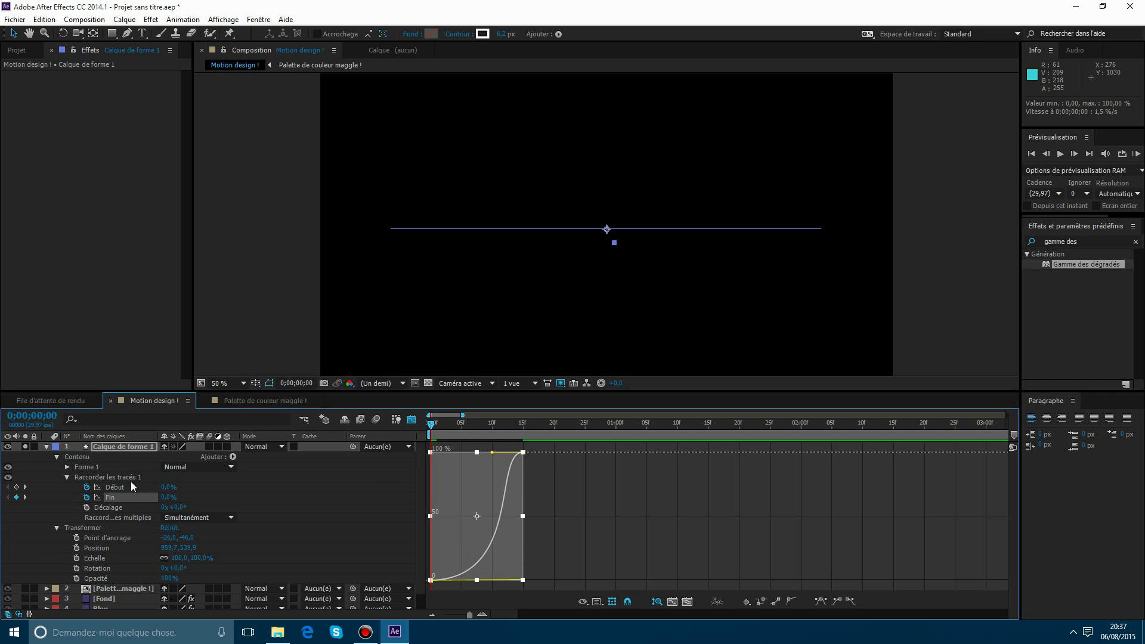
Easy-ease the Début keyframes, extend the last keyframe's incoming handle back to frame 15, and close the graph editor.
click(114, 487)
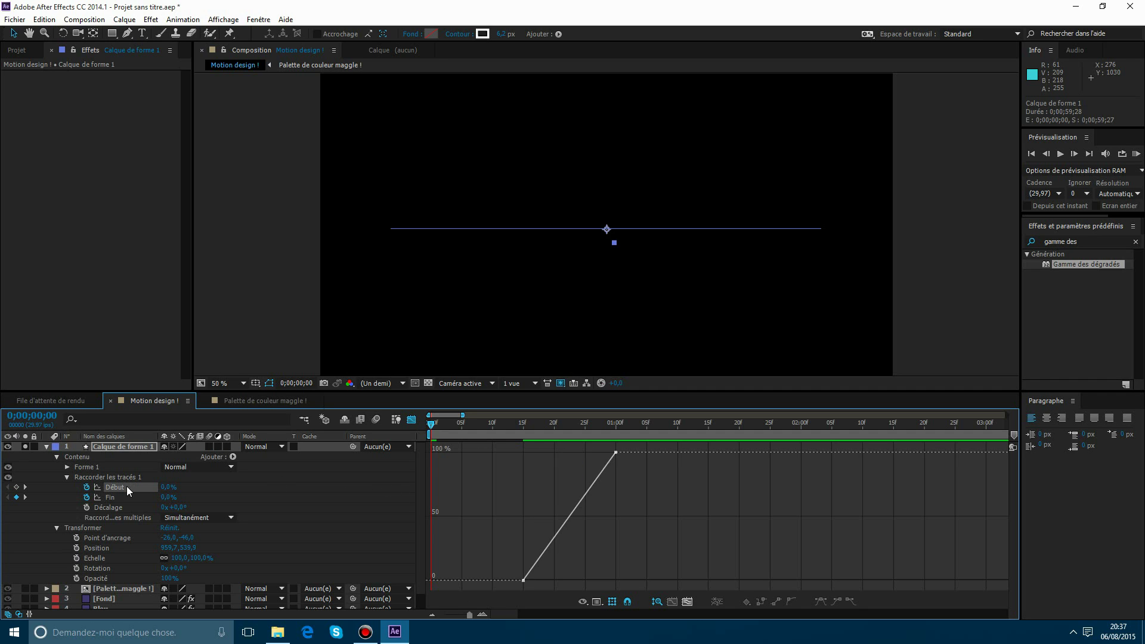
click(820, 601)
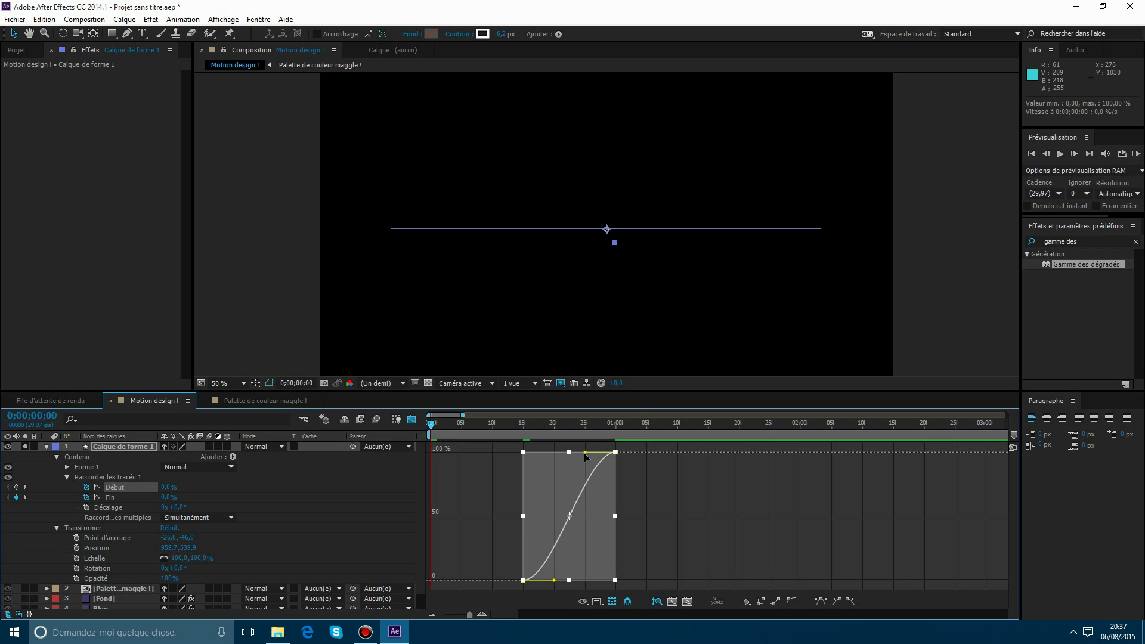
drag(585, 453, 521, 453)
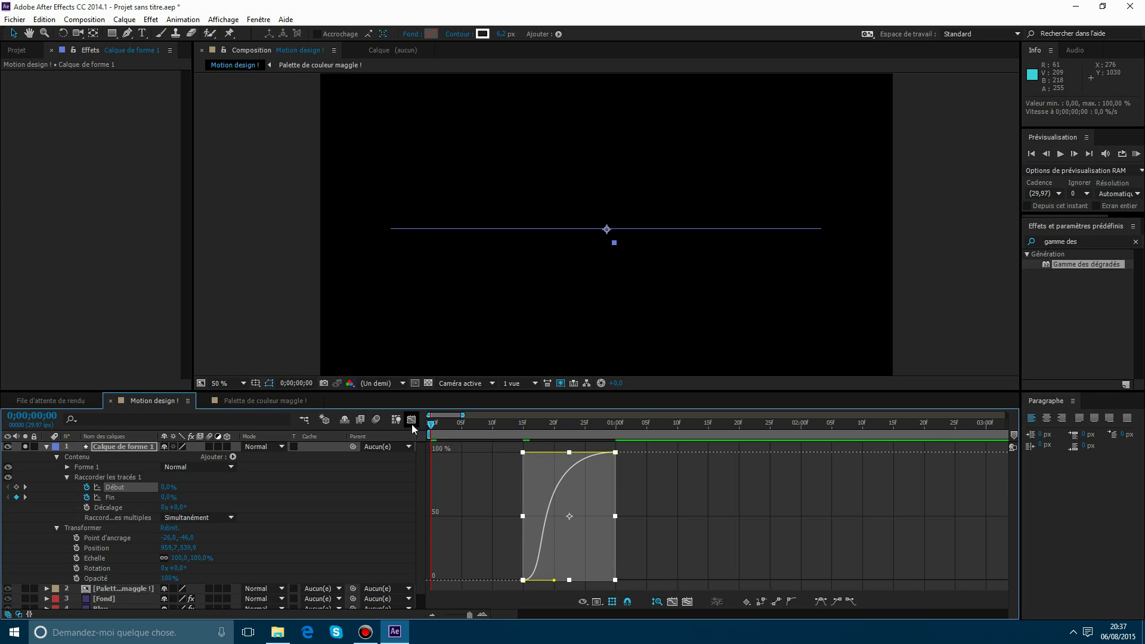
click(412, 420)
Preview the line's draw-on and draw-off animation.
click(506, 436)
key(KP_0)
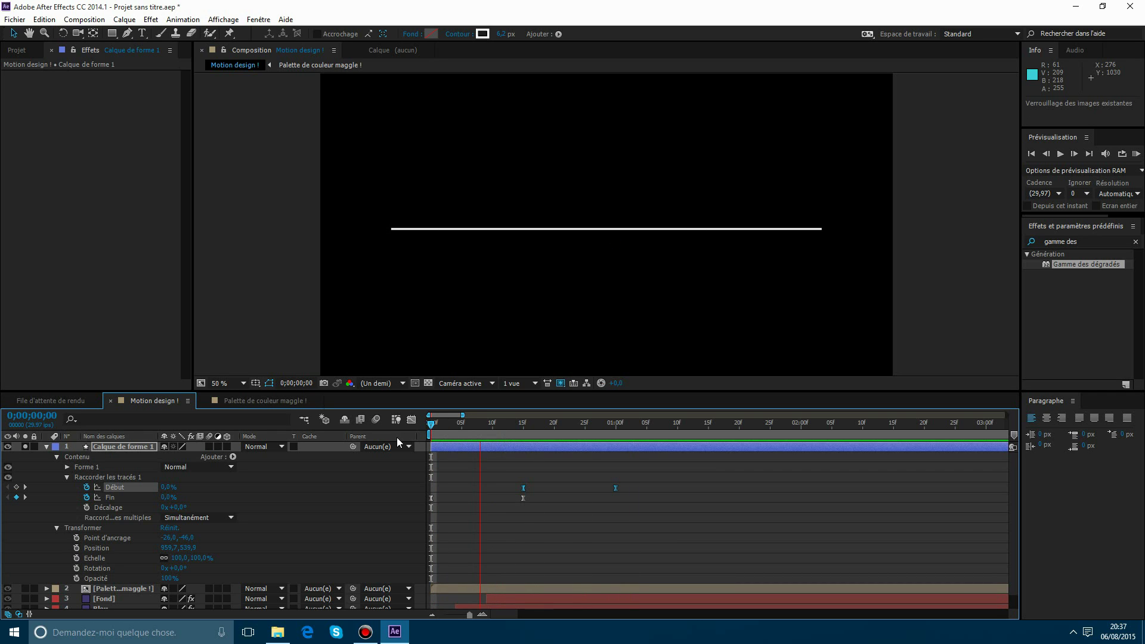
key(space)
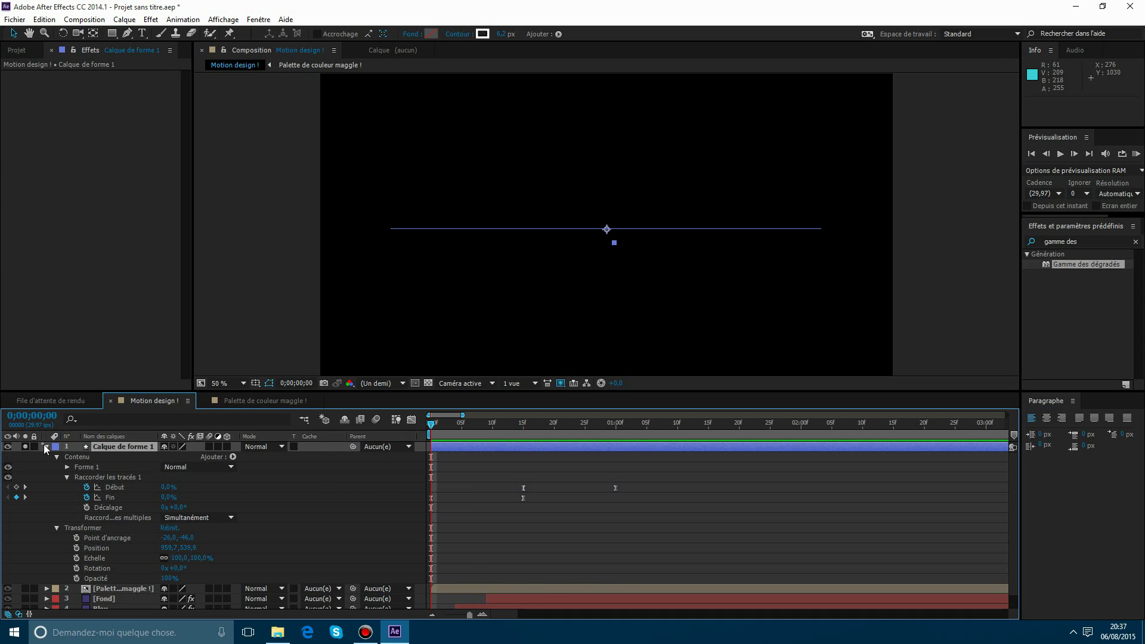
Collapse and unsolo Calque de forme 1, show the grid, and check the line against it at 0;00;00;15.
click(46, 447)
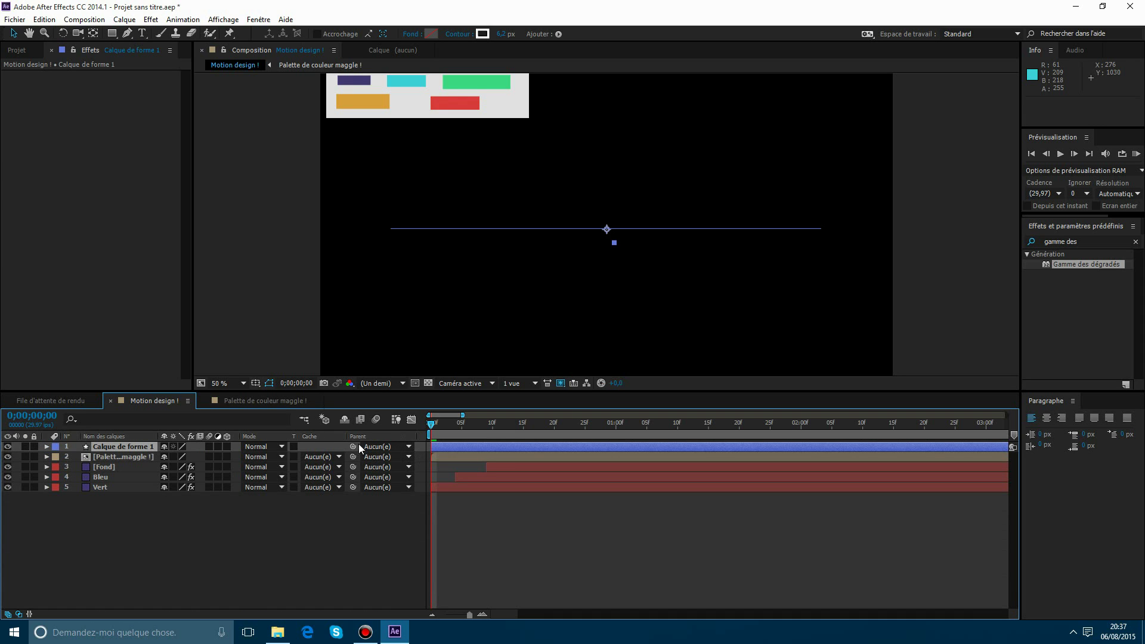
click(257, 384)
click(286, 427)
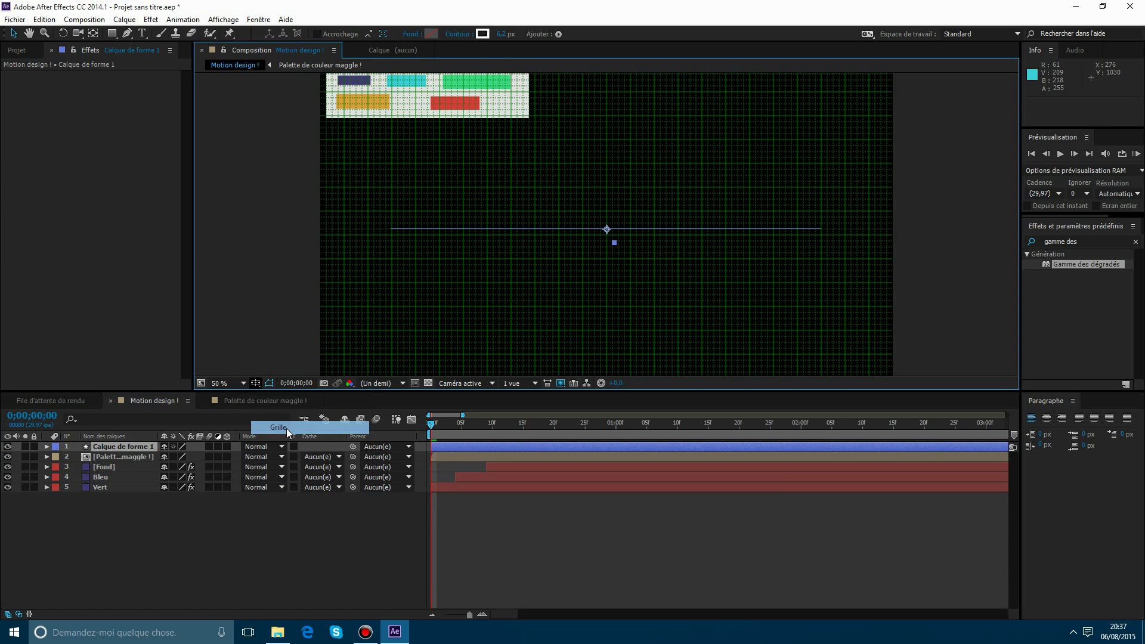
drag(471, 427, 528, 426)
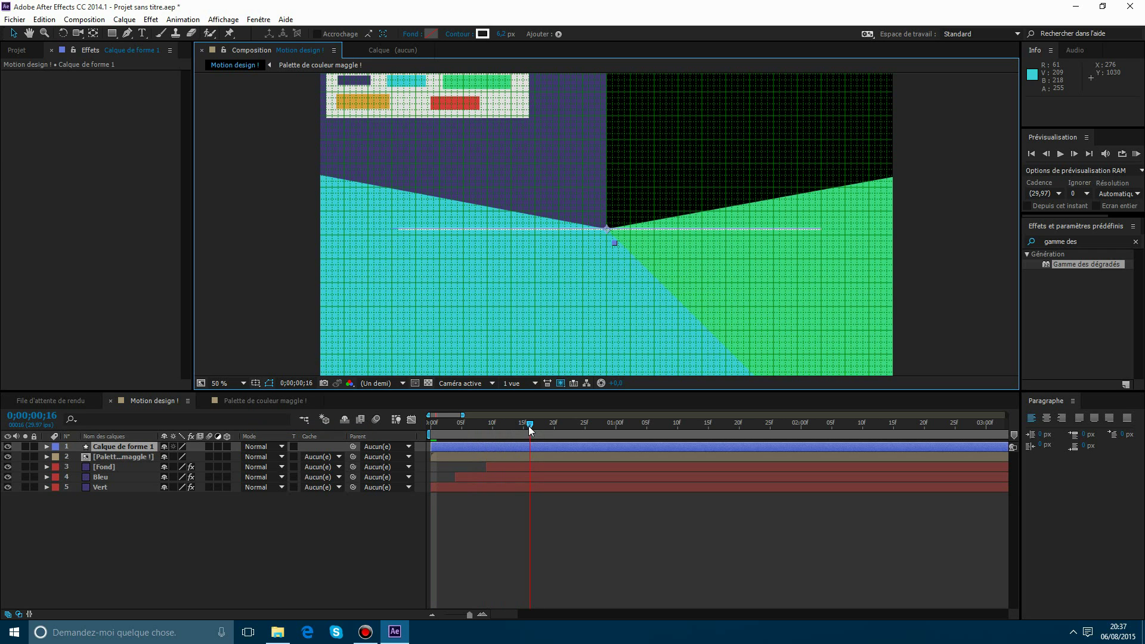
scroll(554, 208, up, 1)
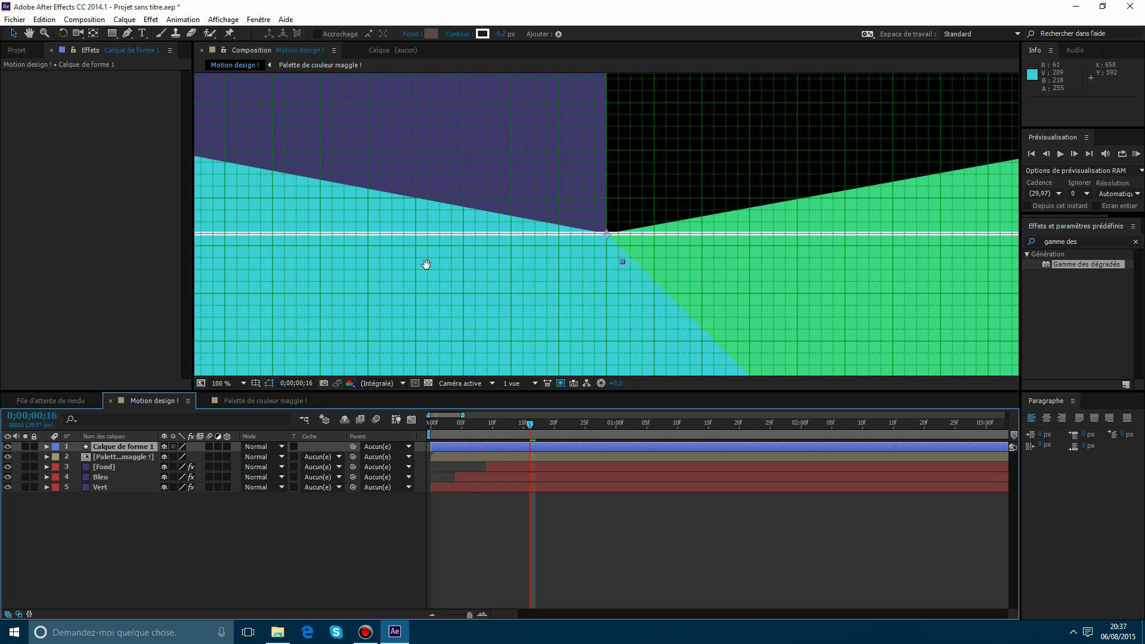
drag(426, 265, 725, 274)
key(Page_Up)
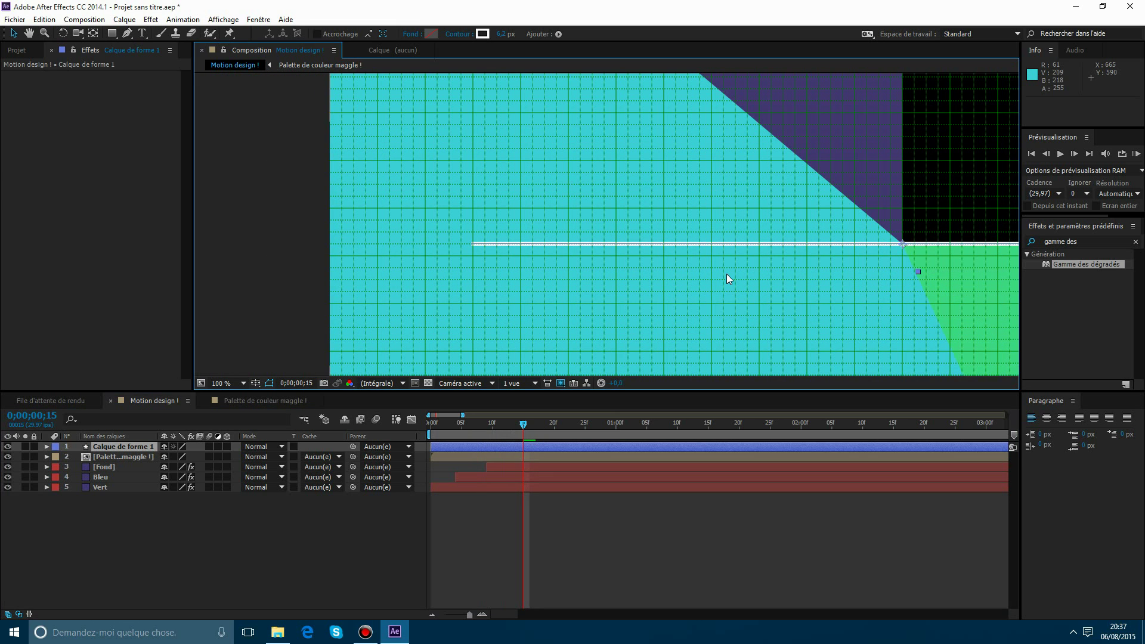
drag(909, 288, 719, 337)
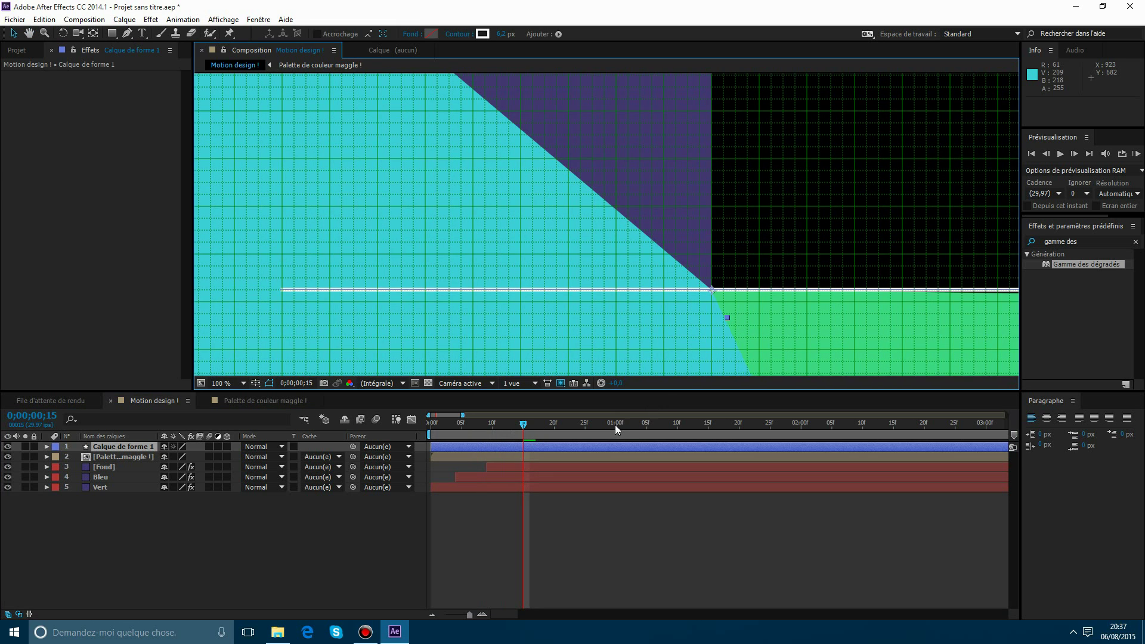
Duplicate Calque de forme 1 and hide the grid overlay.
key(ctrl+d)
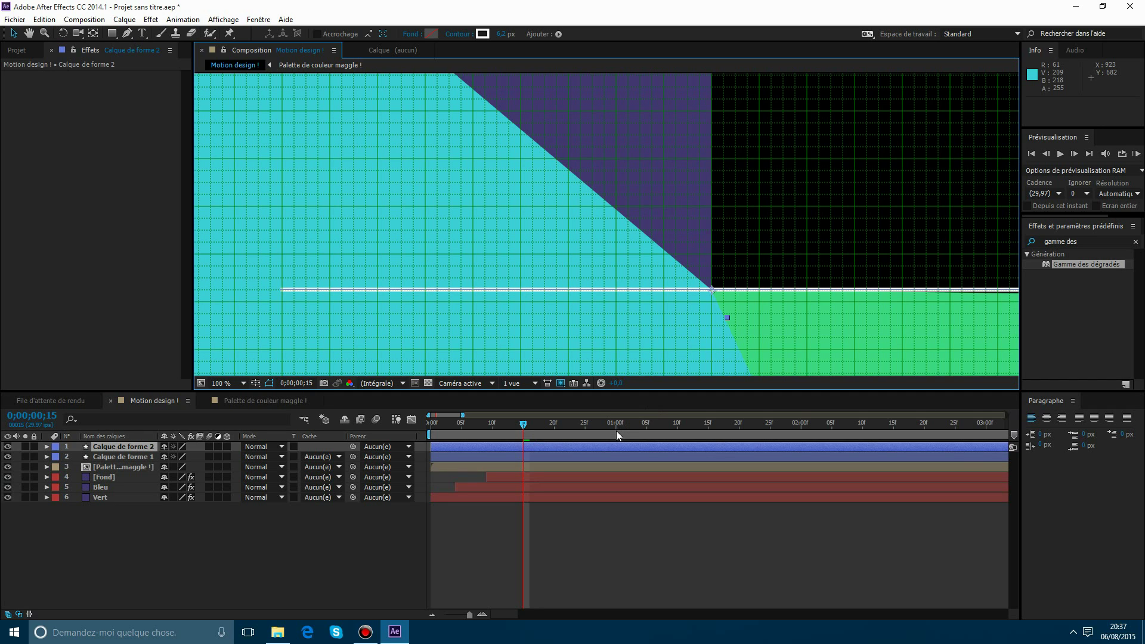
click(255, 383)
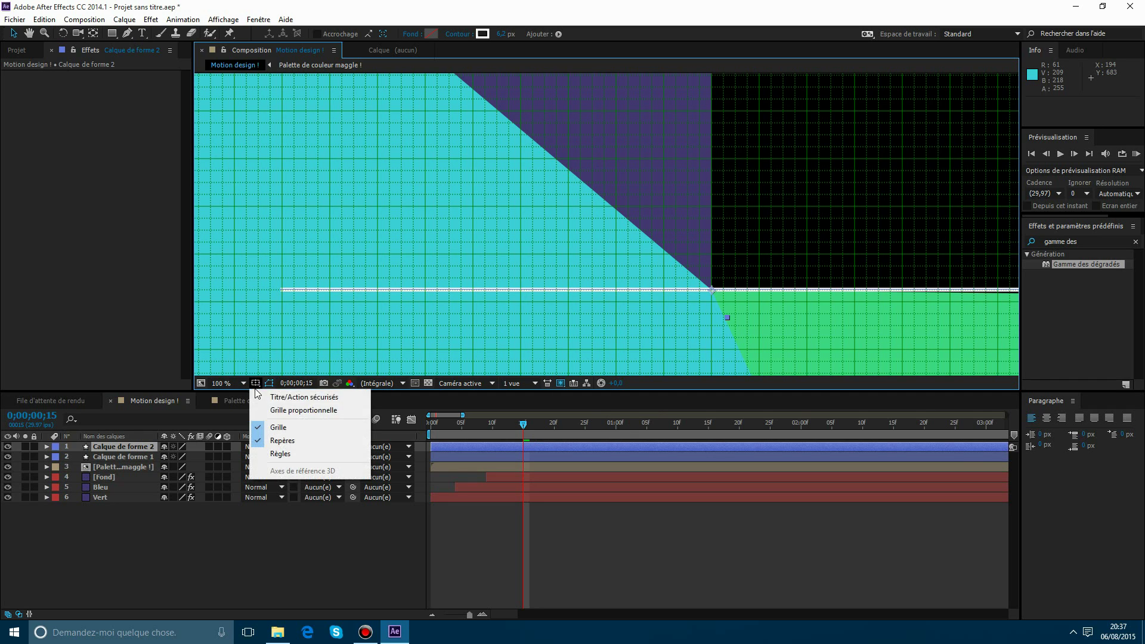
click(279, 426)
click(255, 384)
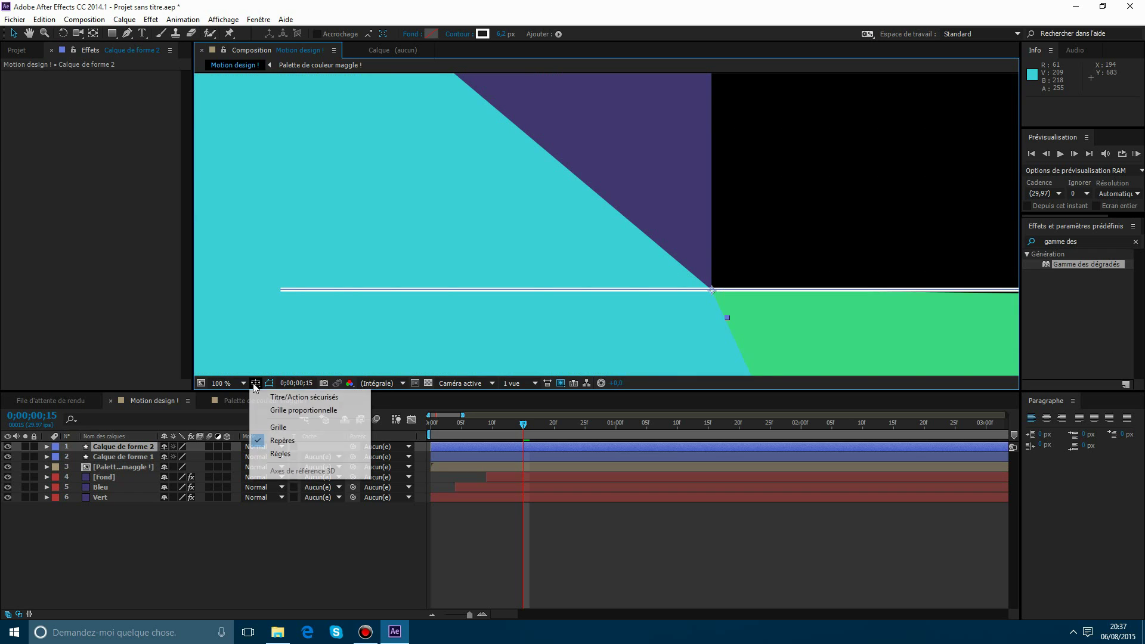
click(288, 454)
scroll(530, 269, down, 4)
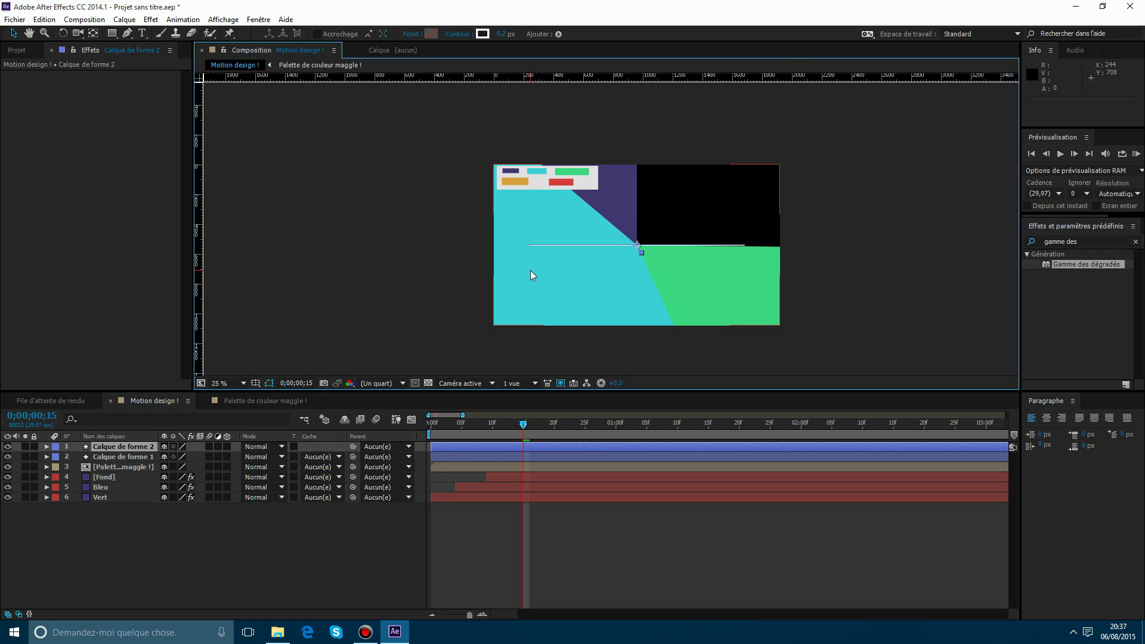
scroll(525, 273, up, 2)
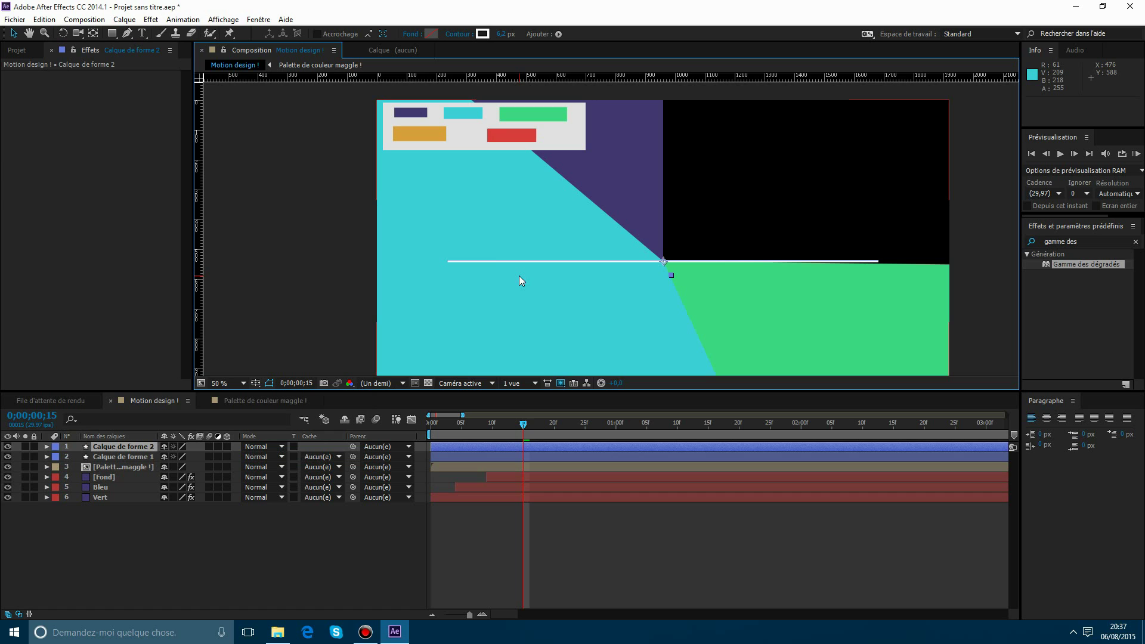
click(254, 384)
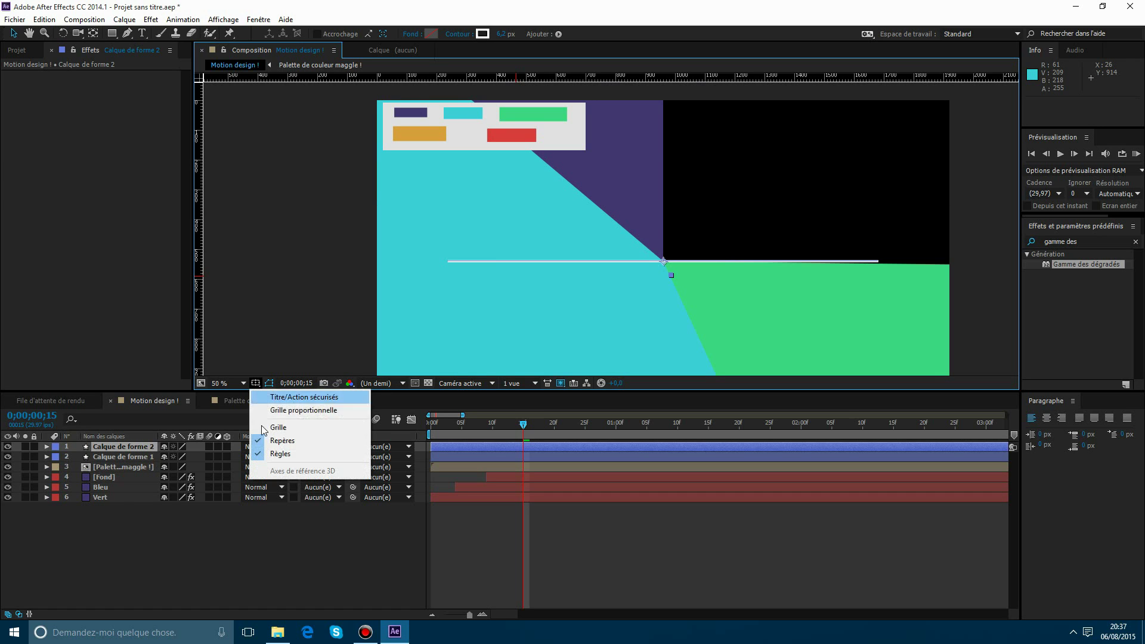
click(280, 454)
Display the proportional grid over the composition instead of the title/action safe guides.
click(255, 384)
click(270, 395)
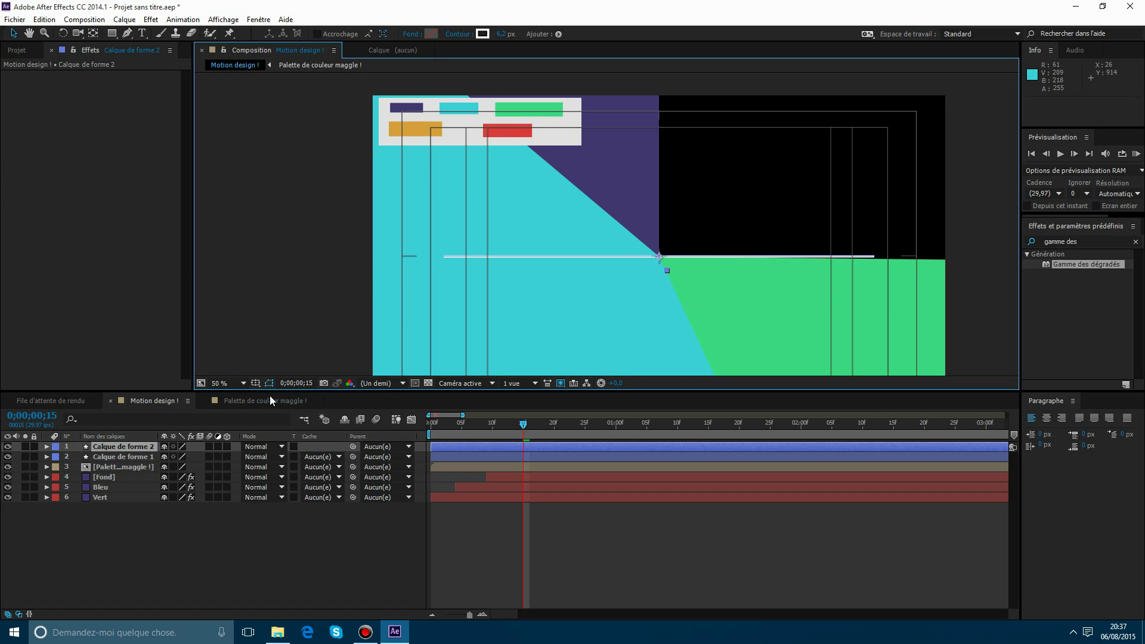
click(255, 383)
click(271, 409)
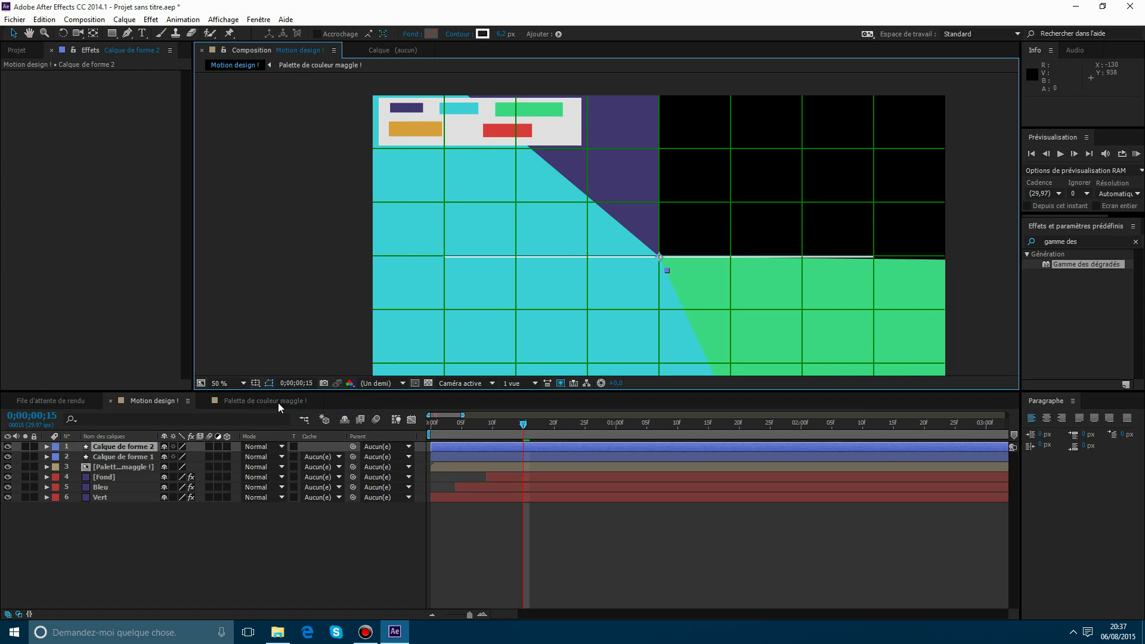
click(255, 384)
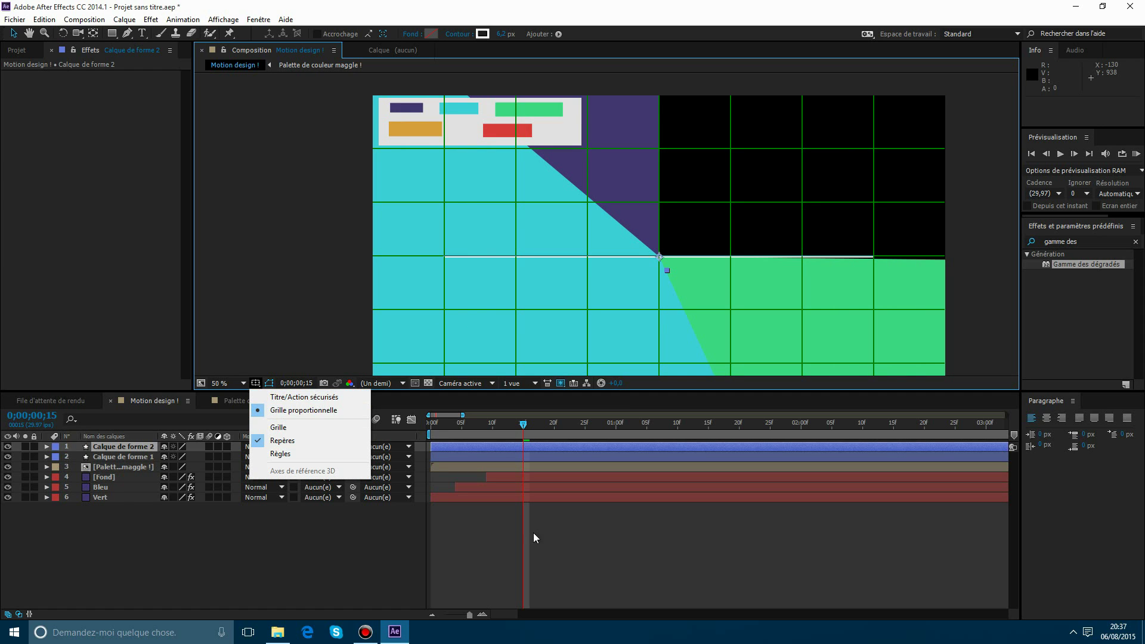
click(577, 474)
Move Calque de forme 2 up to the proportional grid line just above the centre, at about Y 357, and duplicate it.
click(557, 450)
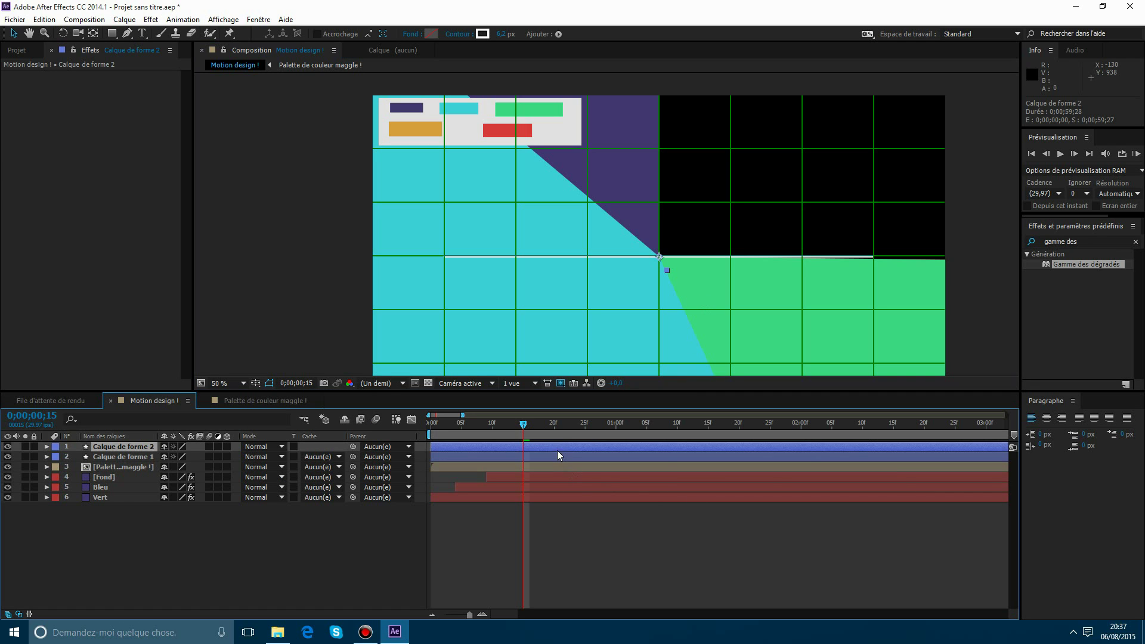
scroll(708, 232, up, 2)
drag(697, 308, 604, 309)
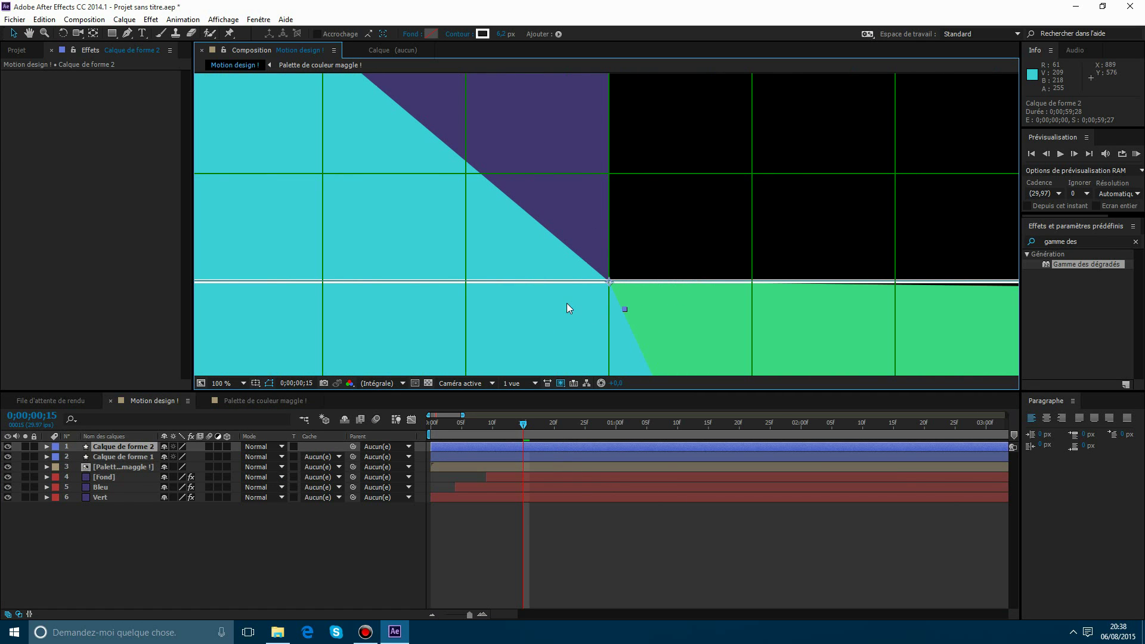
key(p)
drag(159, 456, 61, 475)
key(ctrl+z)
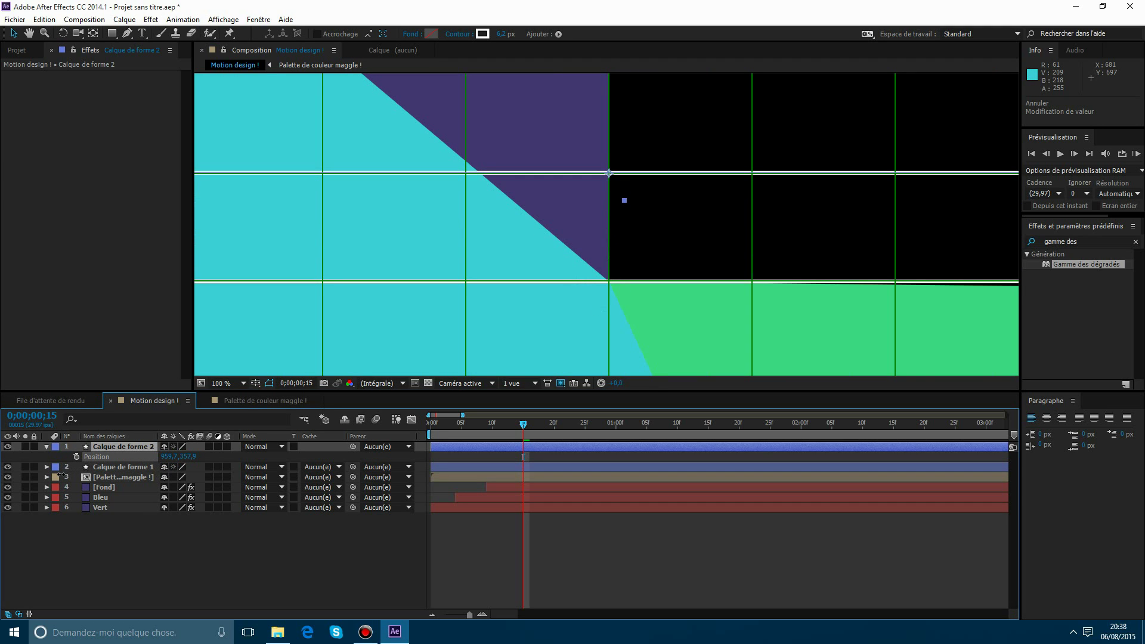
key(ctrl+d)
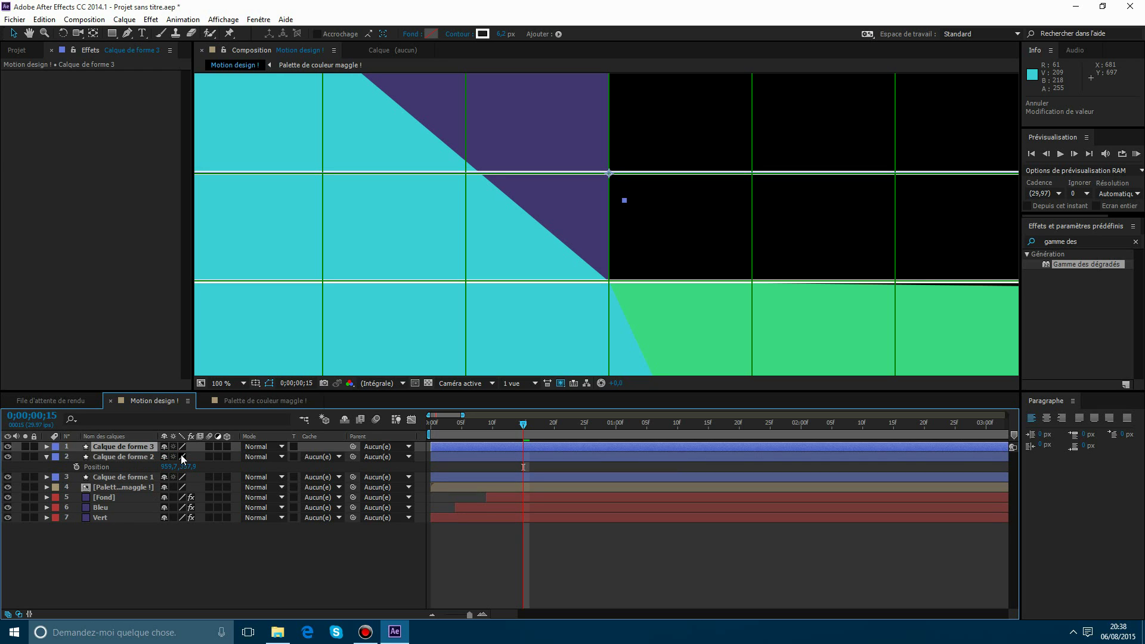
Move Calque de forme 3 down to the proportional grid line just below the centre, at about Y 721.
key(p)
drag(188, 456, 409, 385)
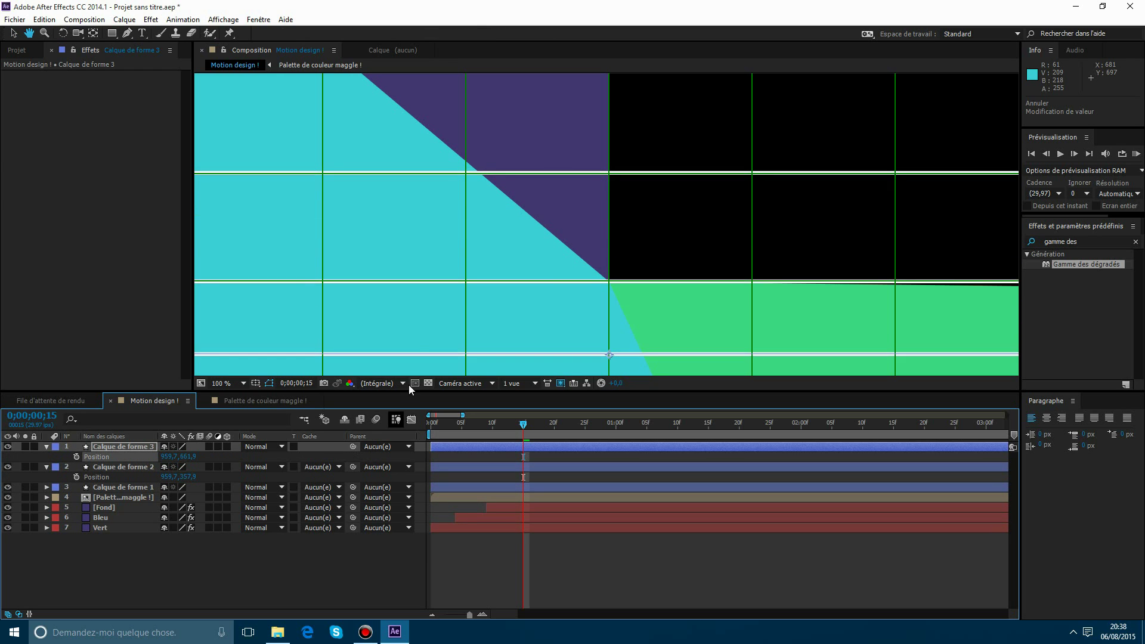
scroll(415, 294, down, 3)
drag(188, 457, 220, 458)
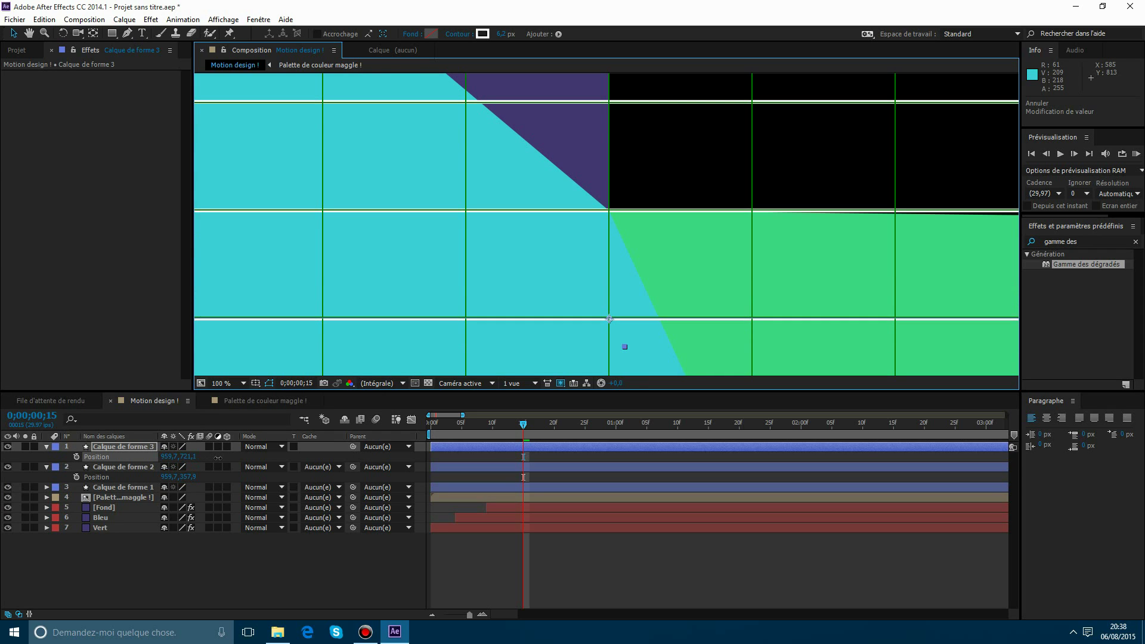
click(220, 458)
Scale Calque de forme 3 to about 66.3 % and Calque de forme 2 to about 66 %.
key(s)
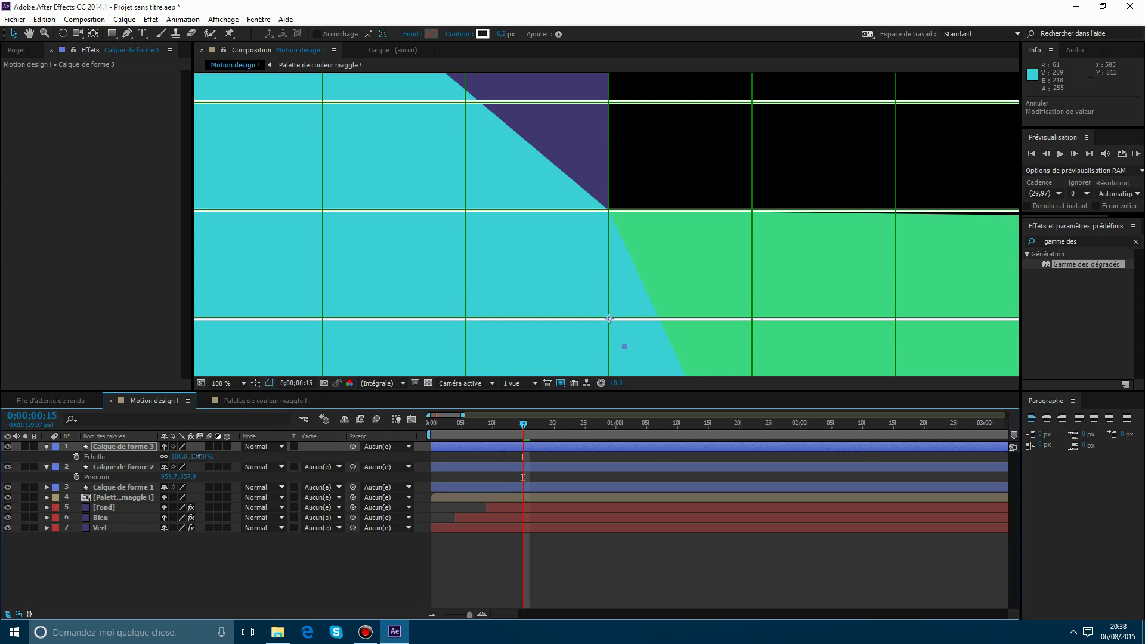
drag(196, 456, 24, 477)
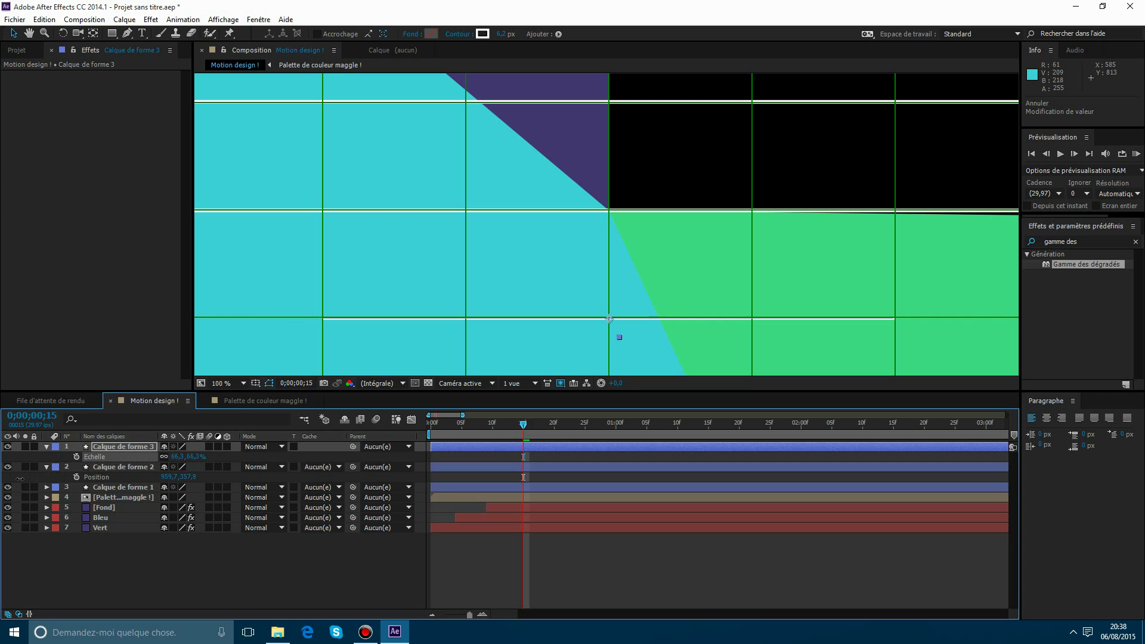
click(486, 468)
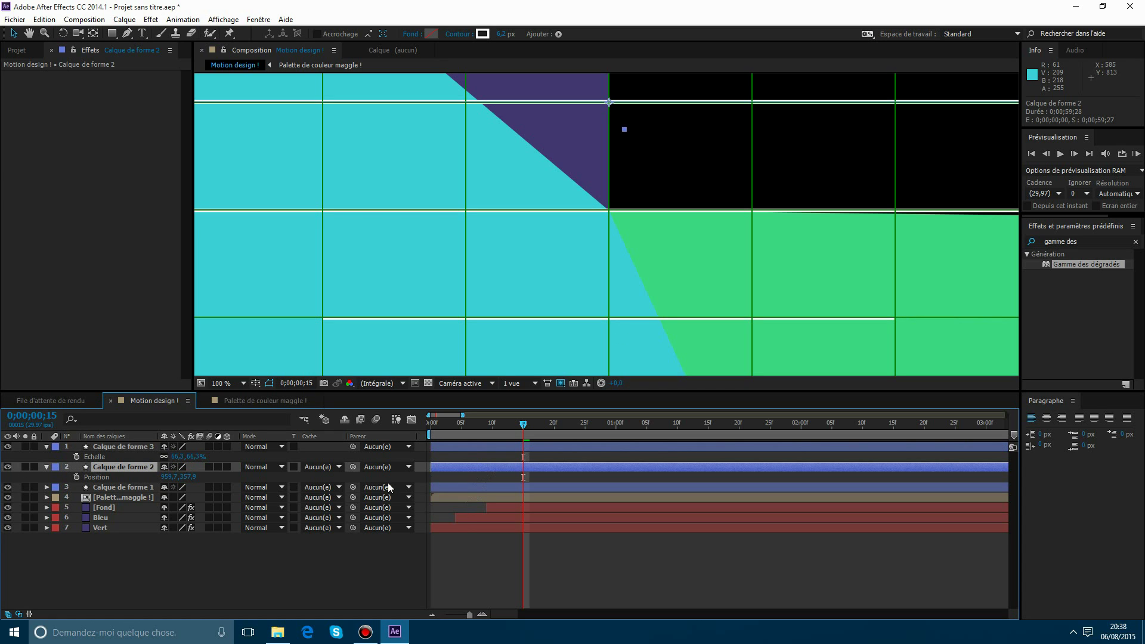
key(s)
drag(193, 477, 15, 491)
click(526, 567)
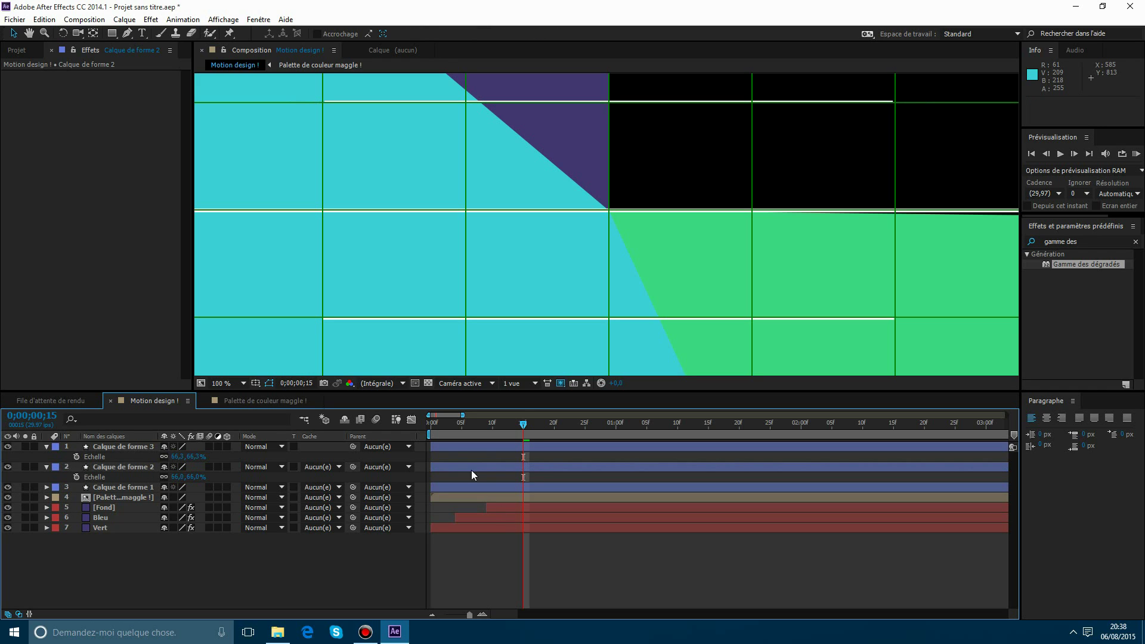
Hide the proportional grid, return to 0;00;00;00 and fit the whole composition in the viewer.
click(415, 421)
click(256, 383)
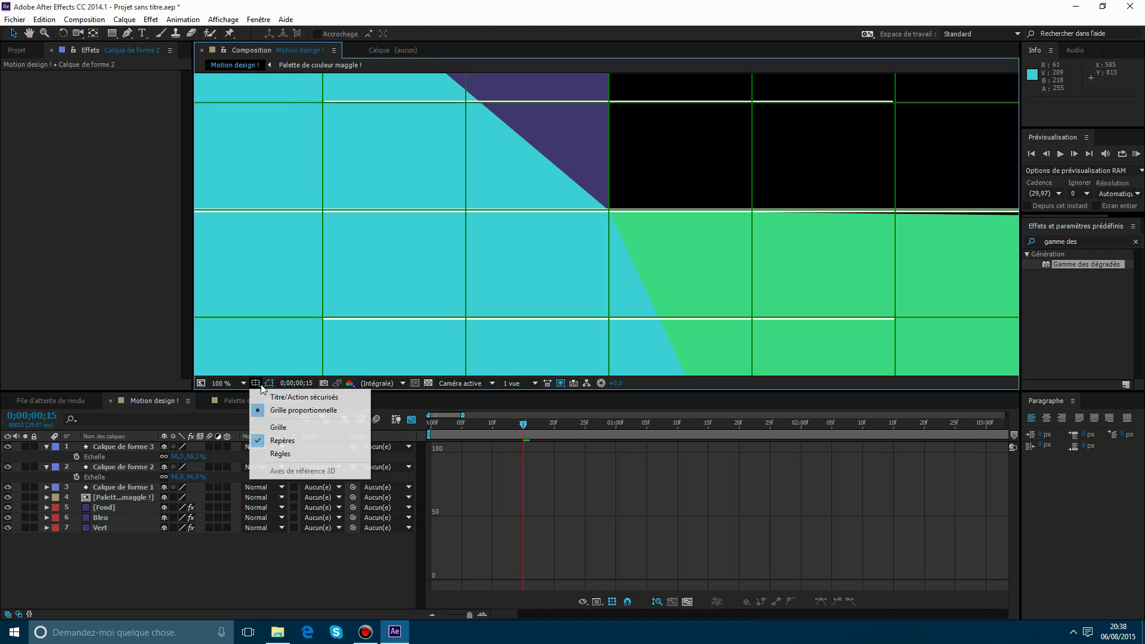
click(275, 410)
click(430, 423)
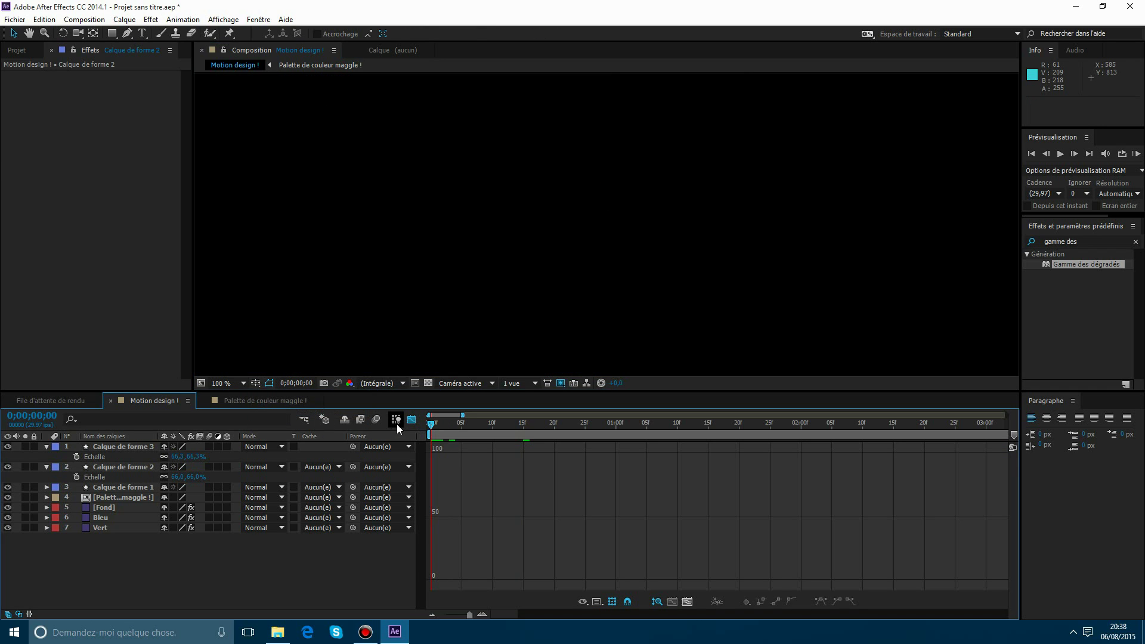
click(412, 420)
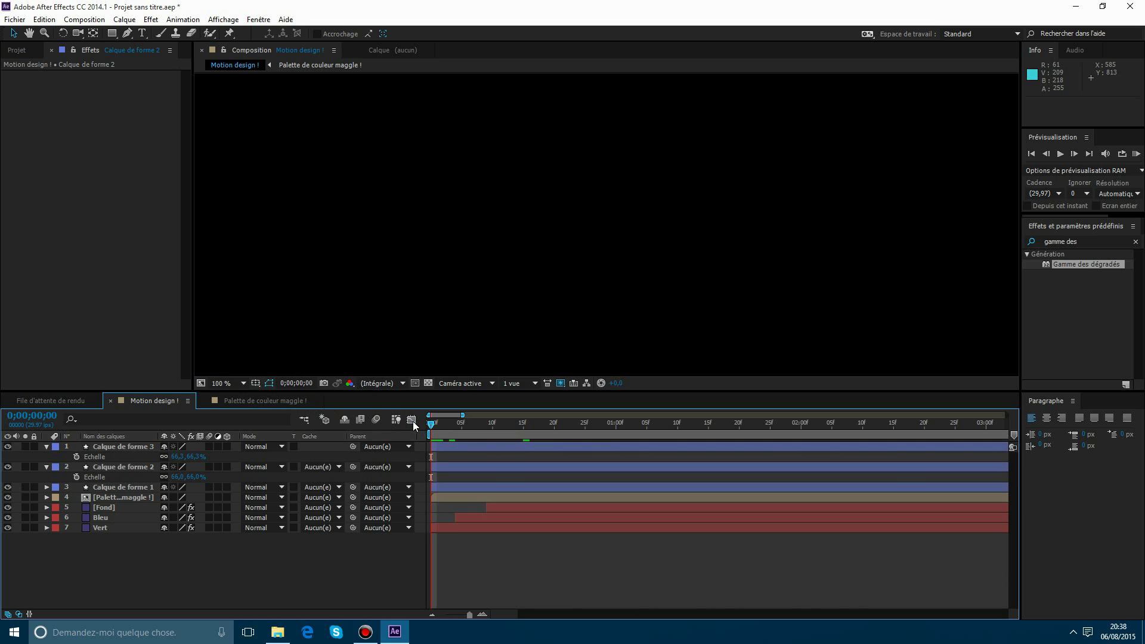
click(230, 385)
click(257, 409)
mouse_move(450, 425)
mouse_down()
mouse_move(606, 434)
mouse_move(430, 434)
mouse_up()
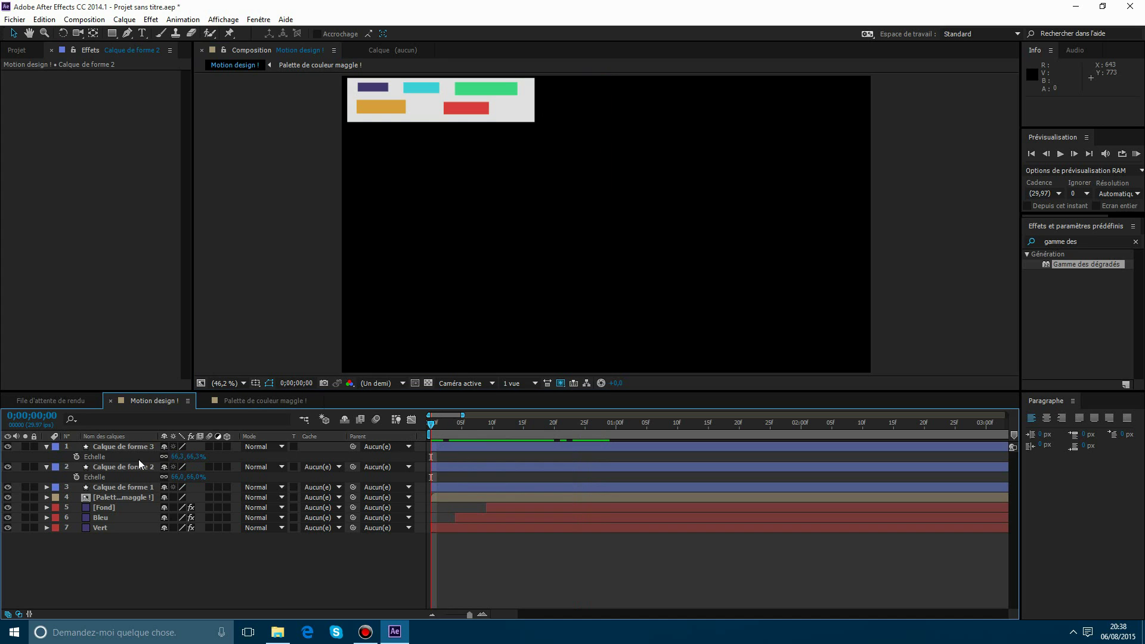
Hide the Palette de couleur maggle ! layer and play the animation of the three lines from the start.
click(7, 497)
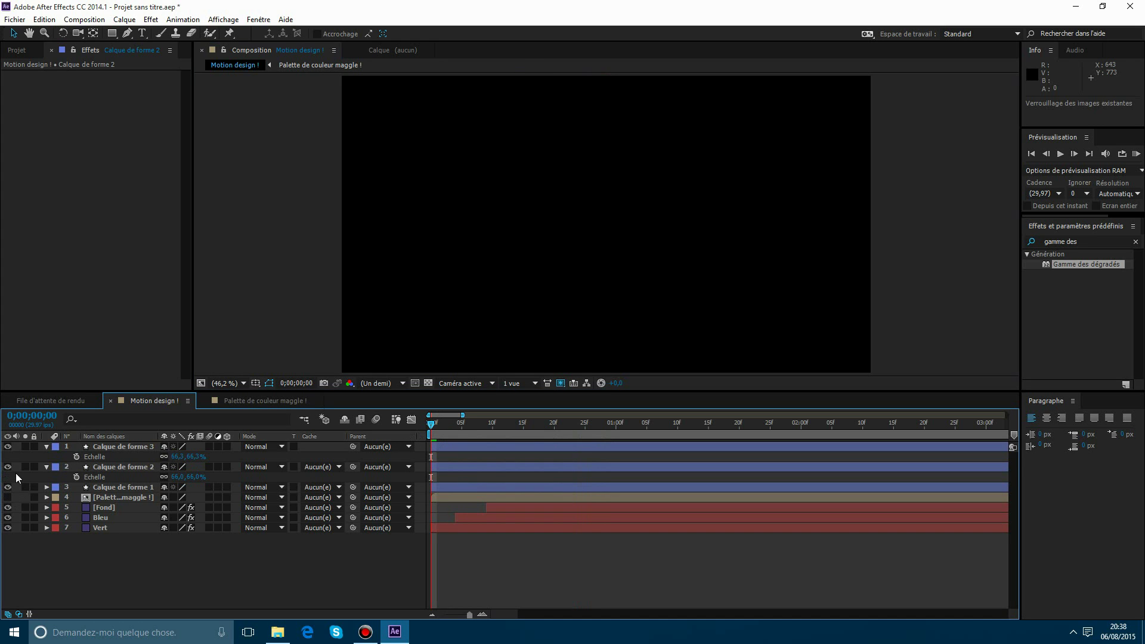
key(space)
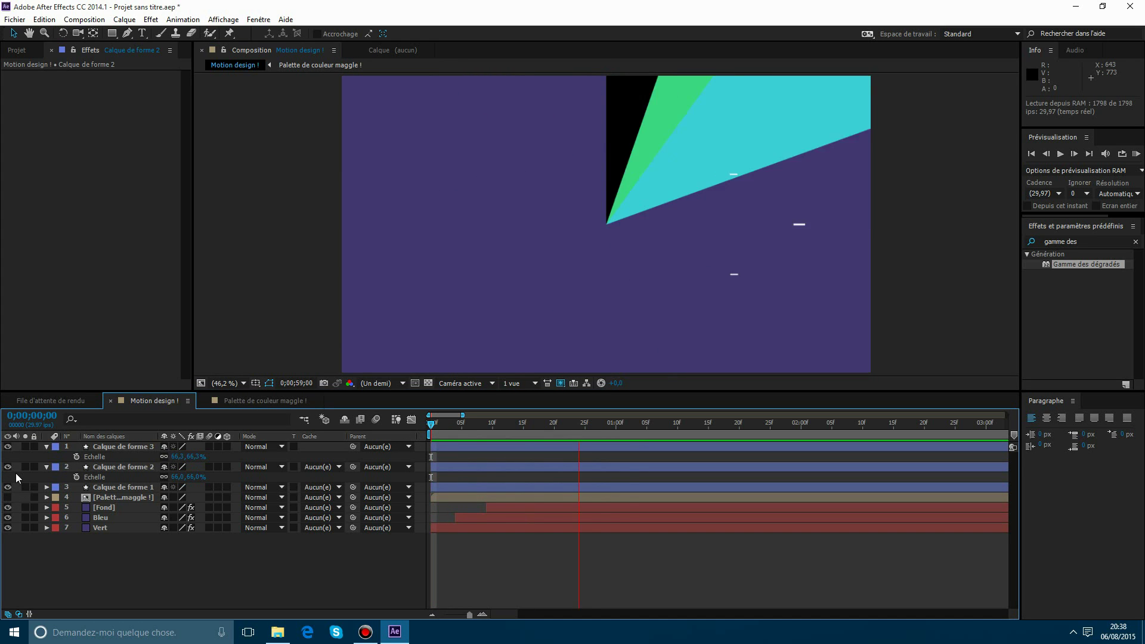
key(space)
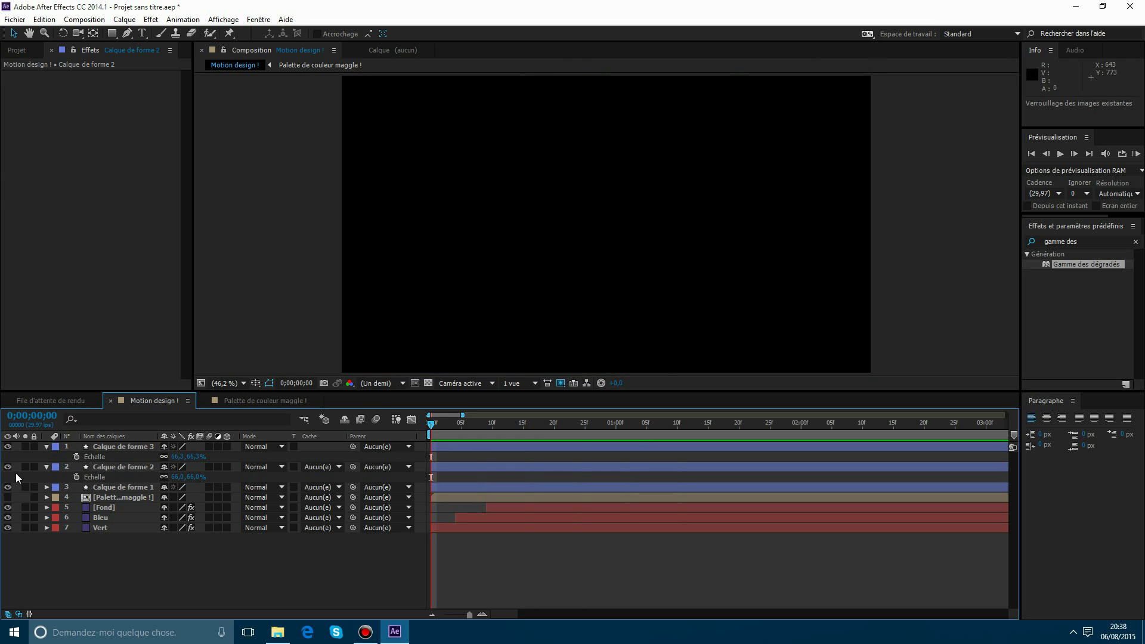
key(space)
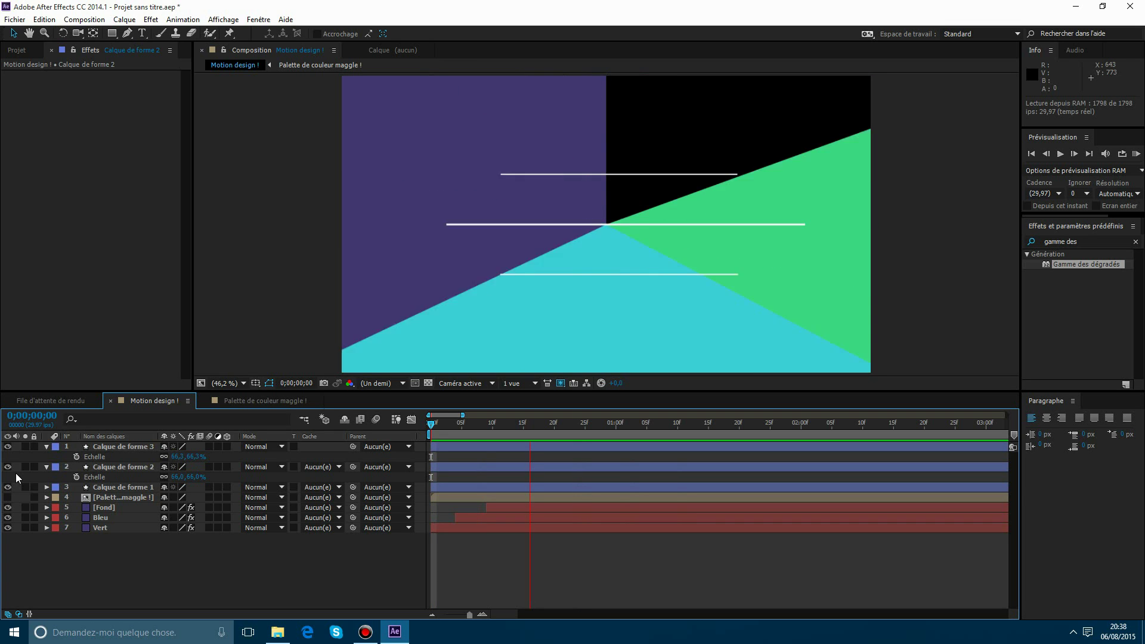
key(space)
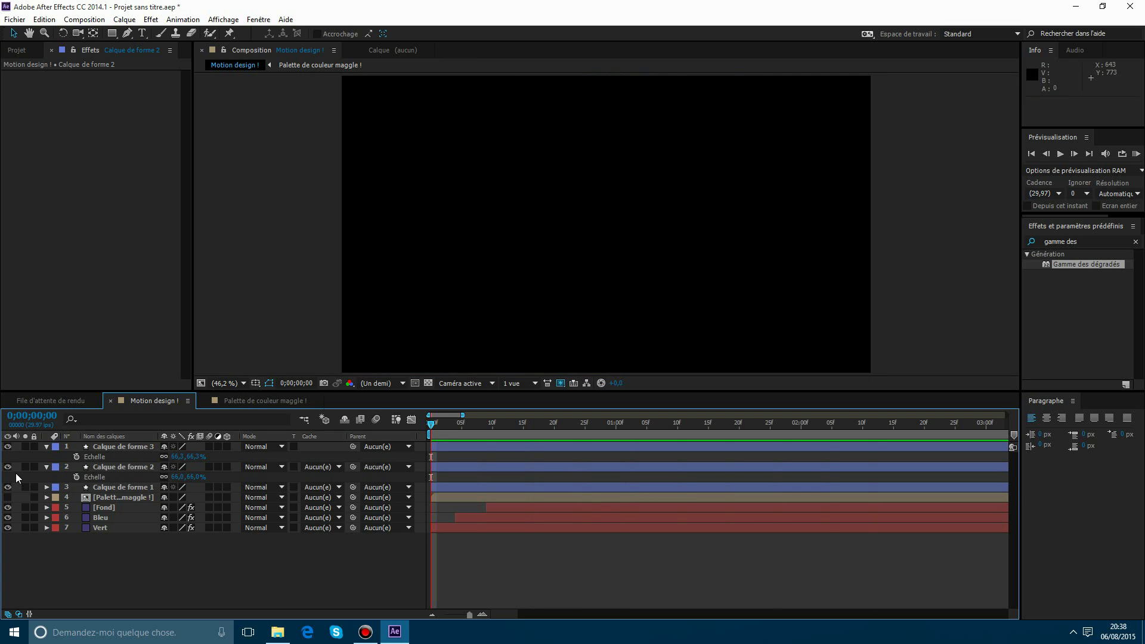
key(space)
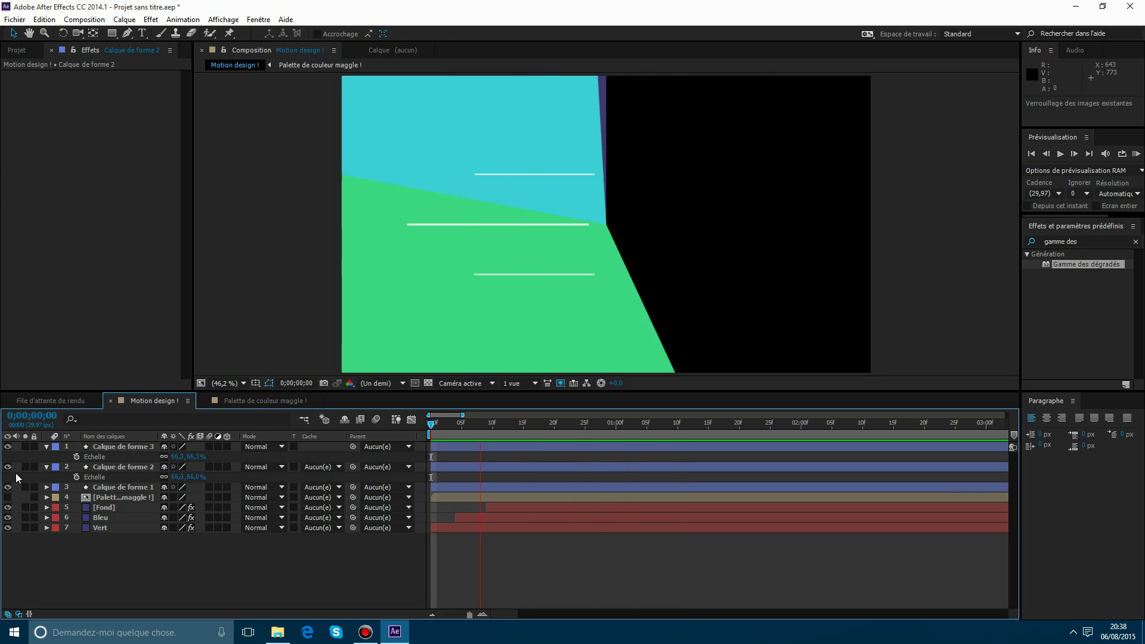
key(space)
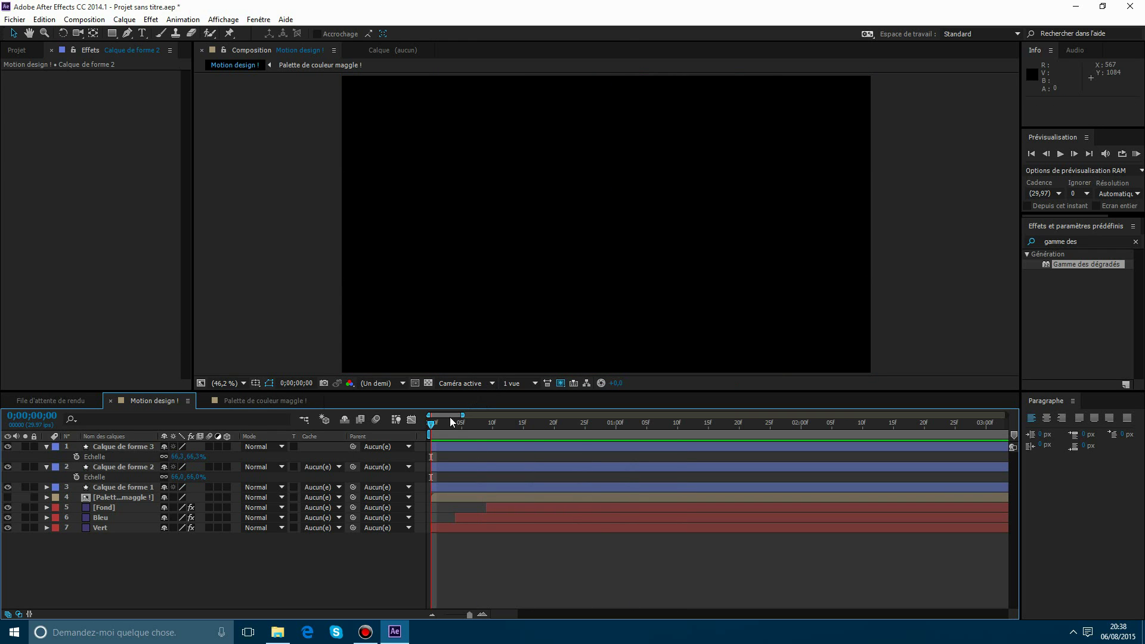
Examine how the lines and radial wipes progress between about 0;00;00;15 and 0;00;00;23.
drag(450, 417, 534, 399)
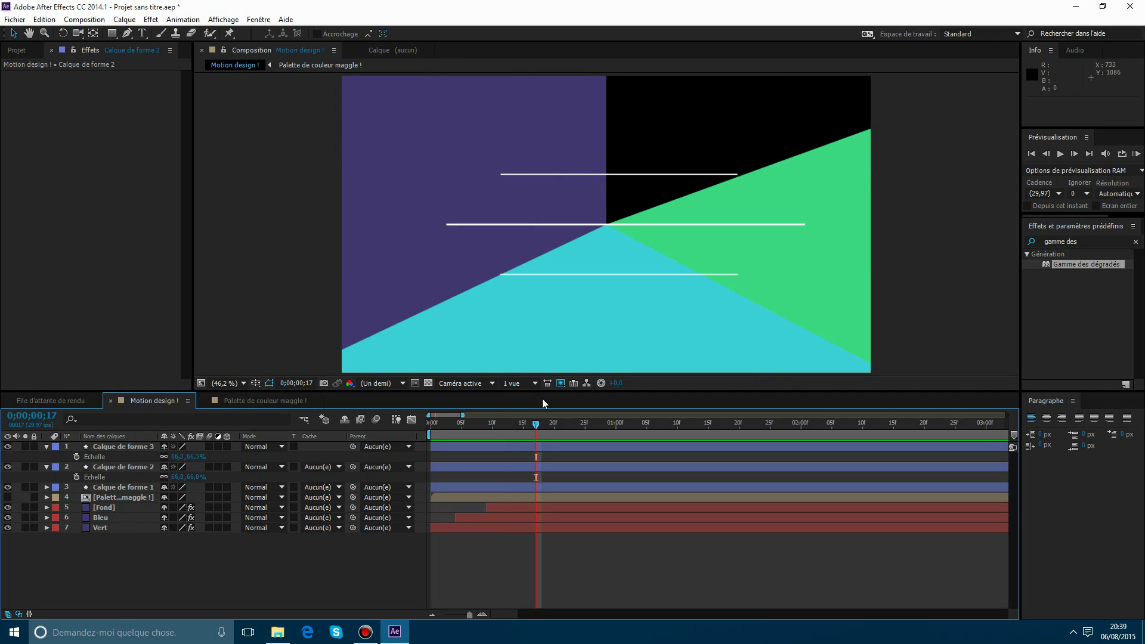
key(Page_Up)
key(Page_Up)
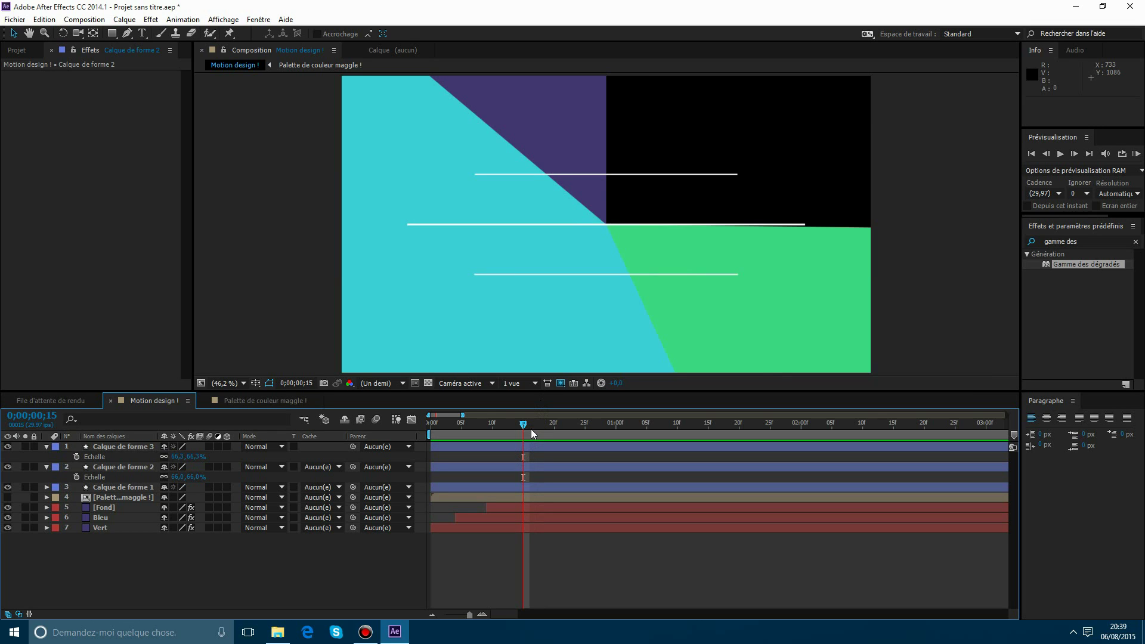
mouse_move(531, 429)
mouse_down()
mouse_move(552, 432)
mouse_move(477, 424)
mouse_move(521, 432)
mouse_up()
mouse_move(521, 428)
mouse_down()
mouse_move(482, 420)
mouse_move(522, 428)
mouse_up()
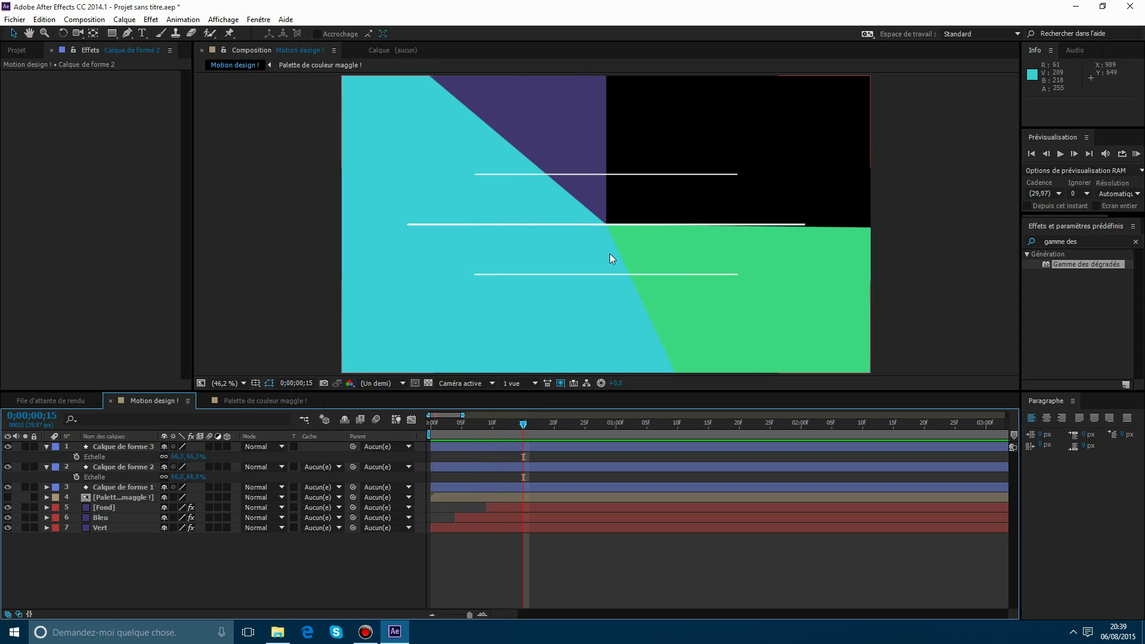
scroll(609, 252, down, 2)
scroll(610, 251, up, 2)
right_click(600, 571)
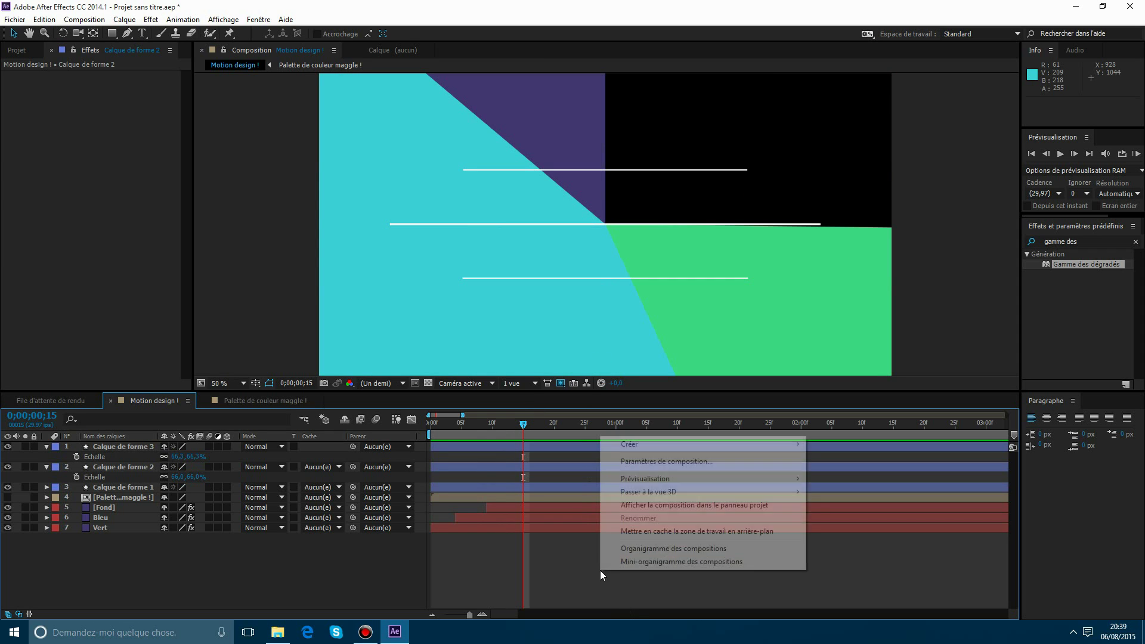
click(561, 539)
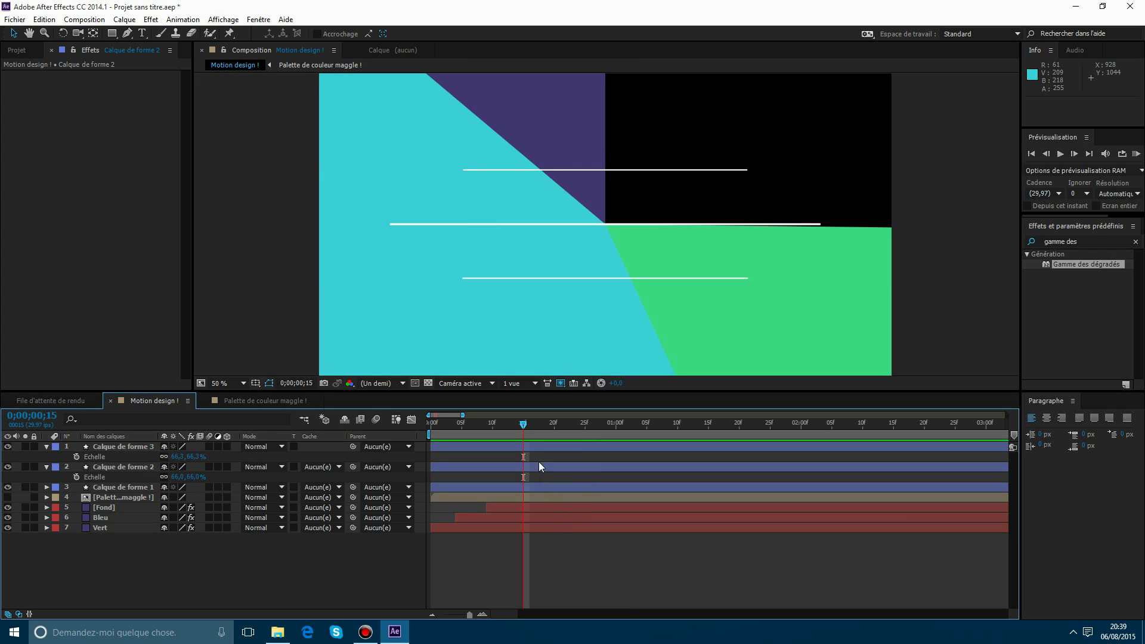
drag(524, 431, 574, 429)
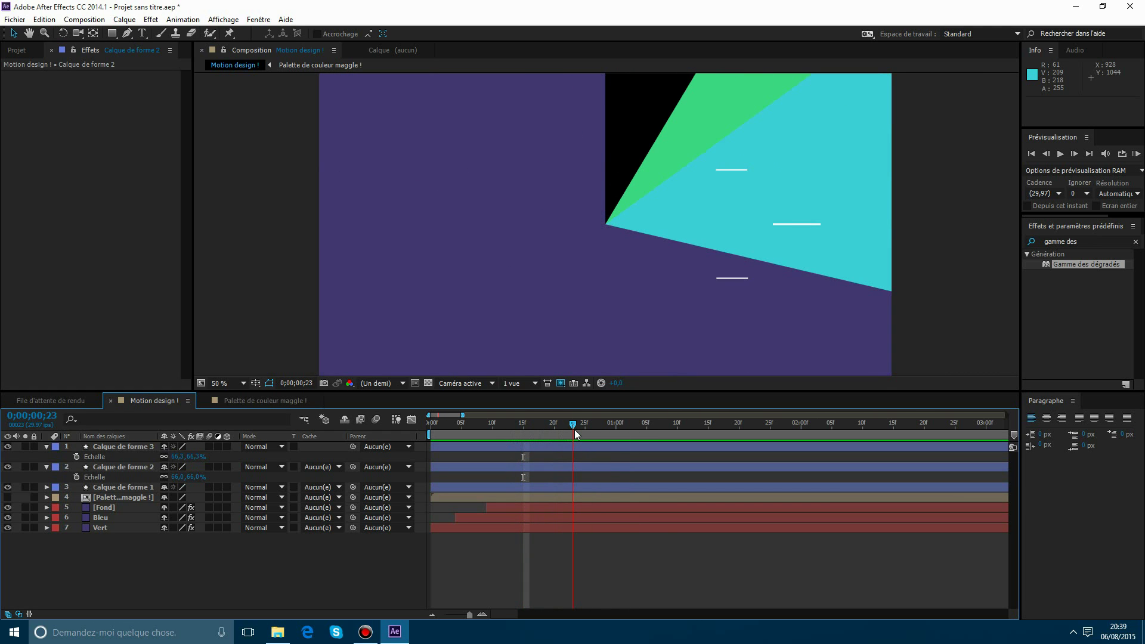
right_click(589, 578)
click(559, 576)
key(comma)
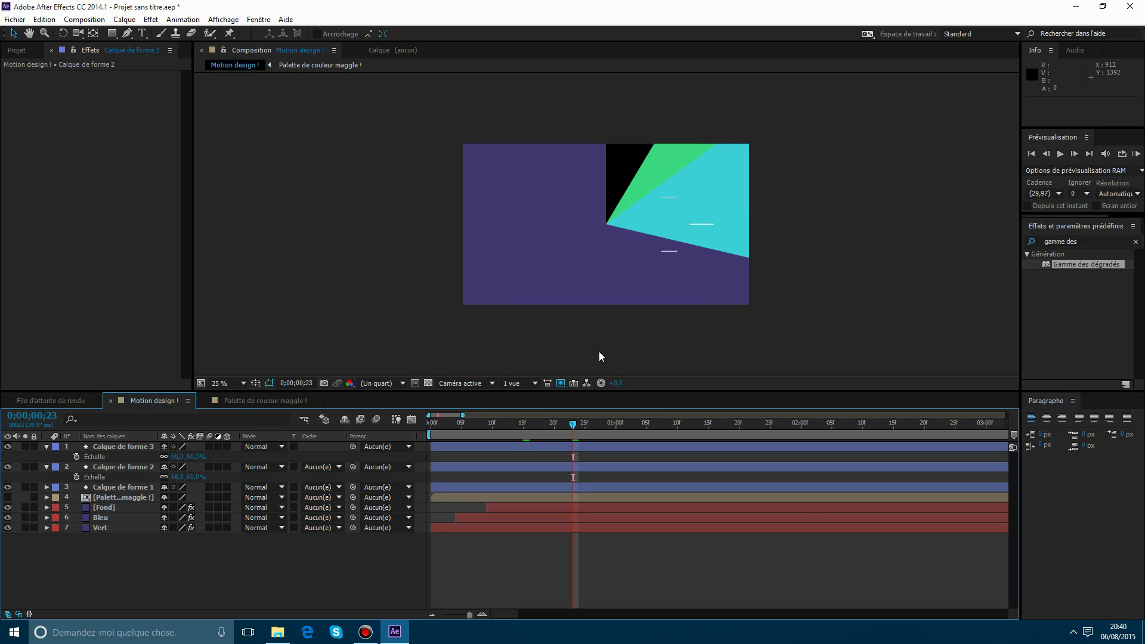
right_click(602, 443)
mouse_move(794, 451)
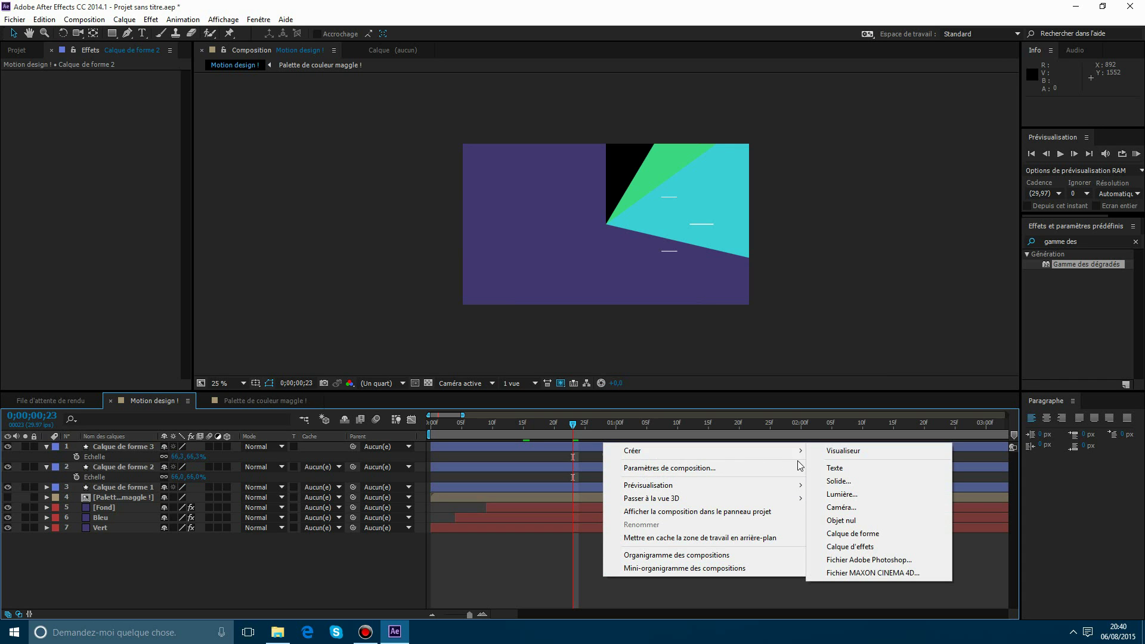
click(838, 480)
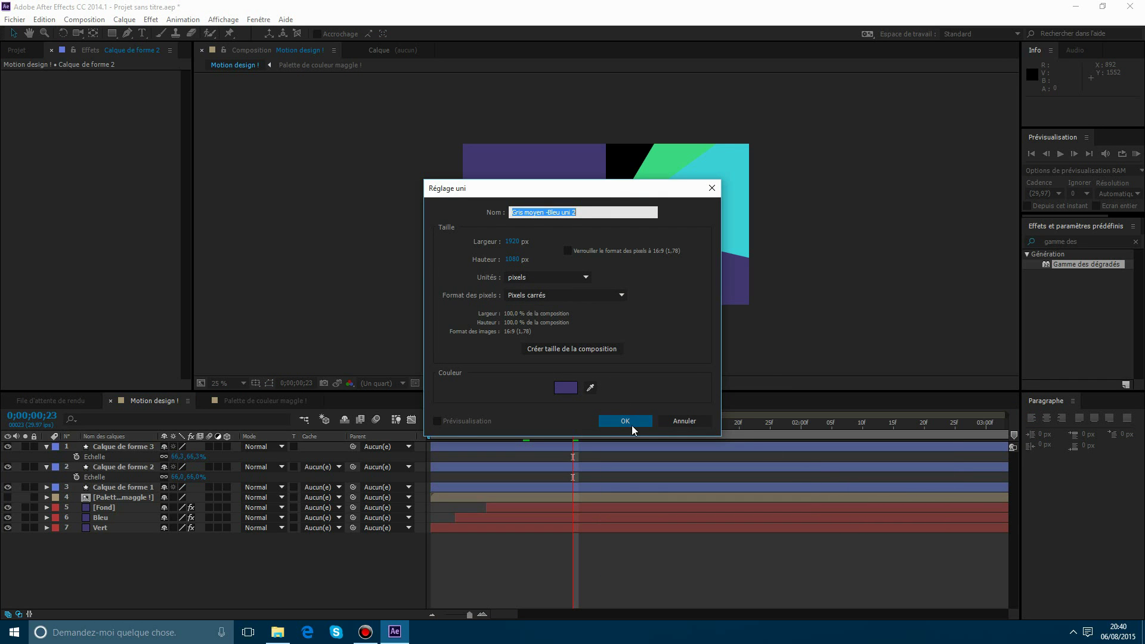
click(672, 418)
Collapse the shape layers, duplicate the Fond, Bleu and Vert layers, and move the three copies to the top of the layer stack.
click(48, 448)
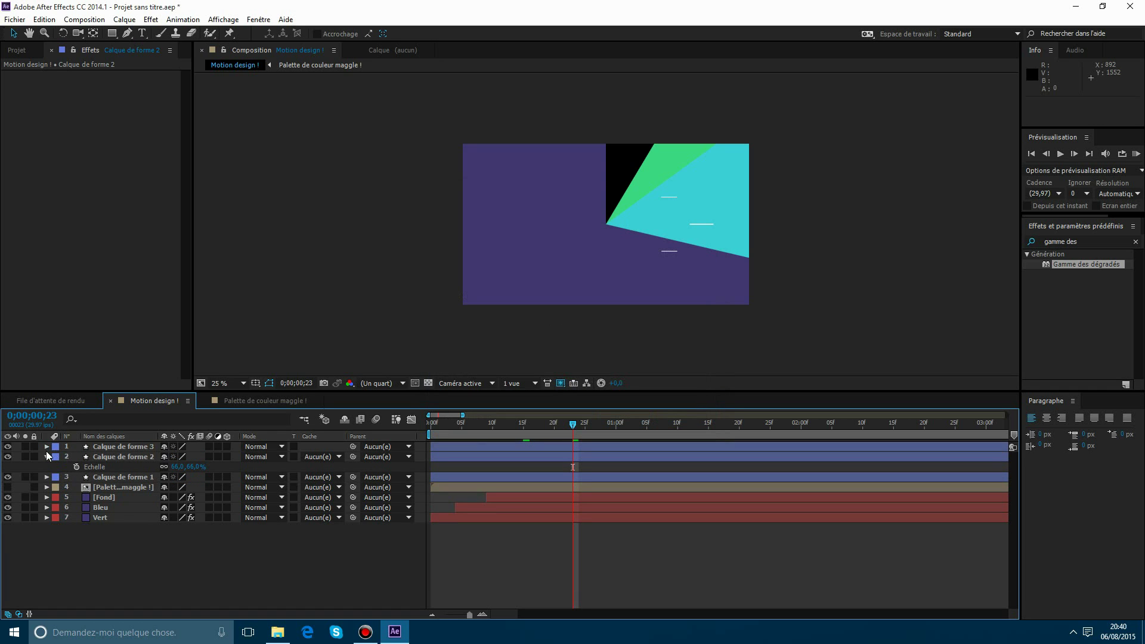
click(46, 456)
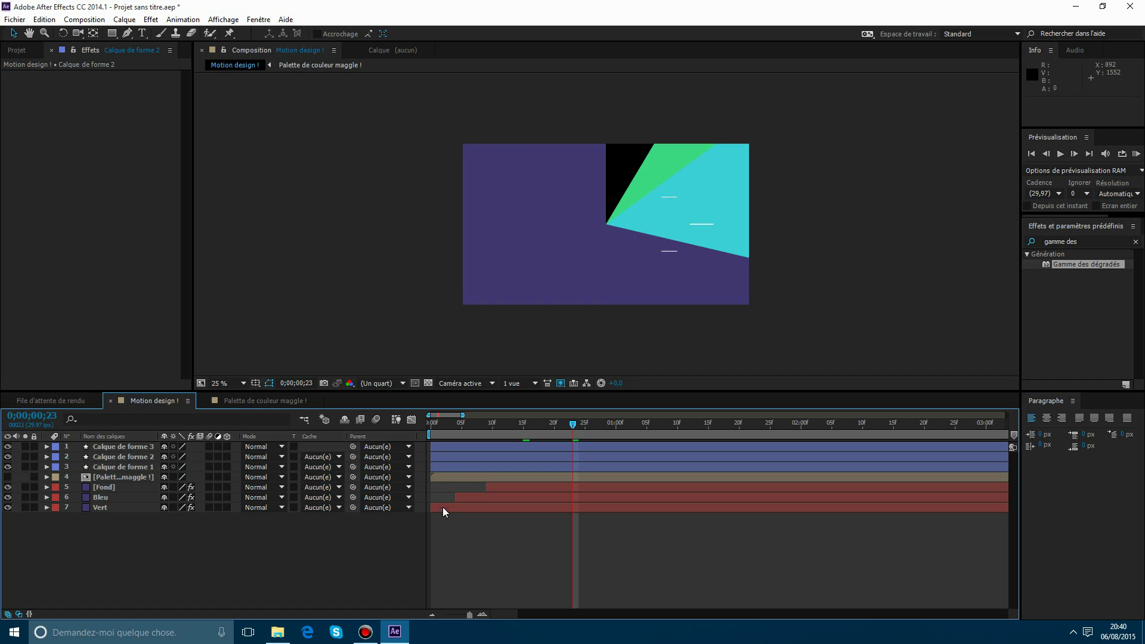
click(514, 487)
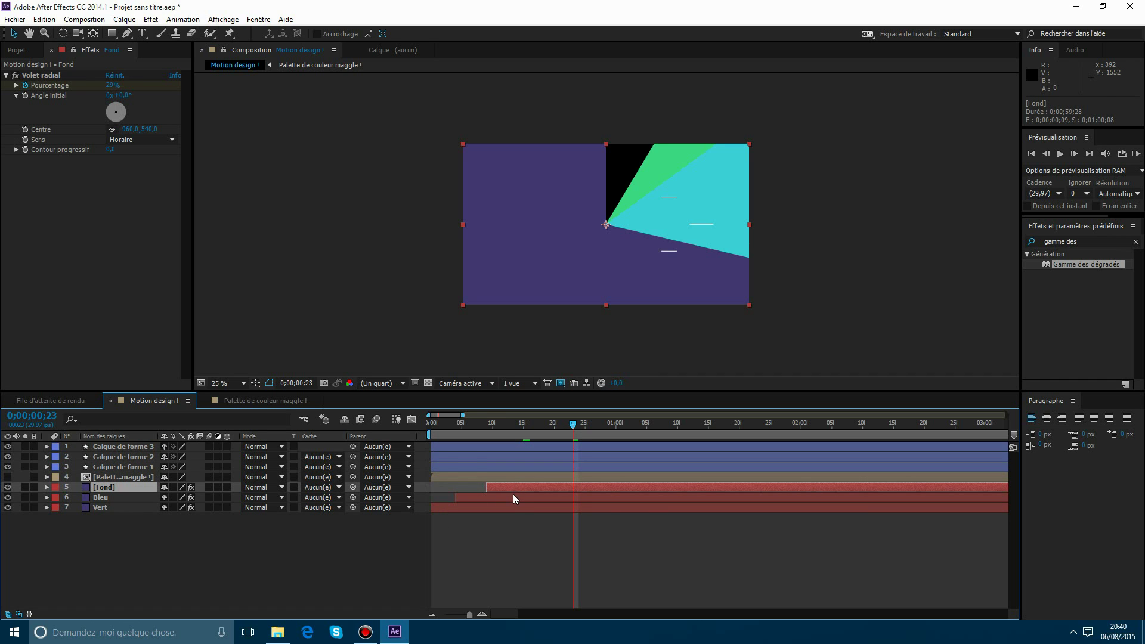
ctrl+click(513, 496)
ctrl+click(513, 507)
key(ctrl+d)
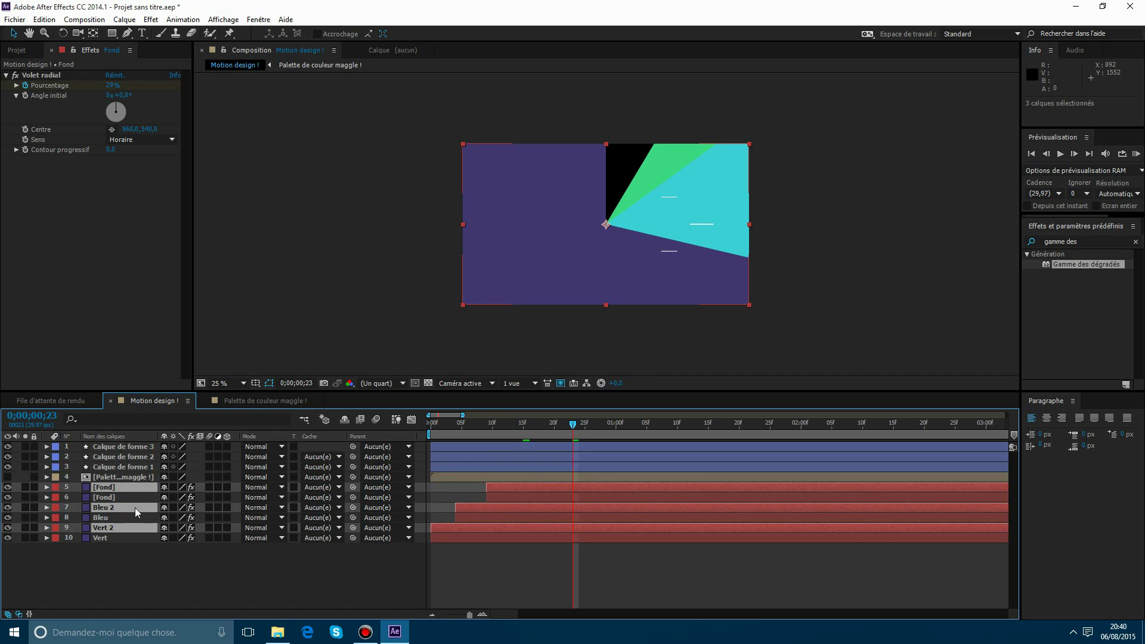
drag(135, 507, 138, 444)
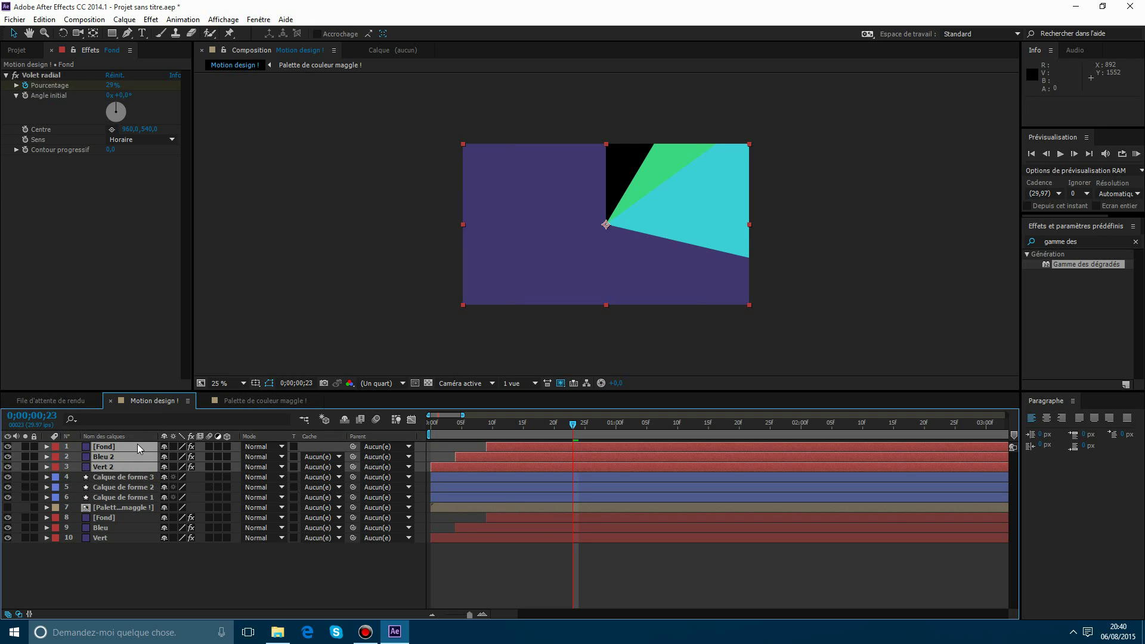
Remove the radial wipe Pourcentage keyframes from the topmost Fond, Bleu 2 and Vert 2 copies at 0;00;01;22, then return to 0;00;00;10.
key(u)
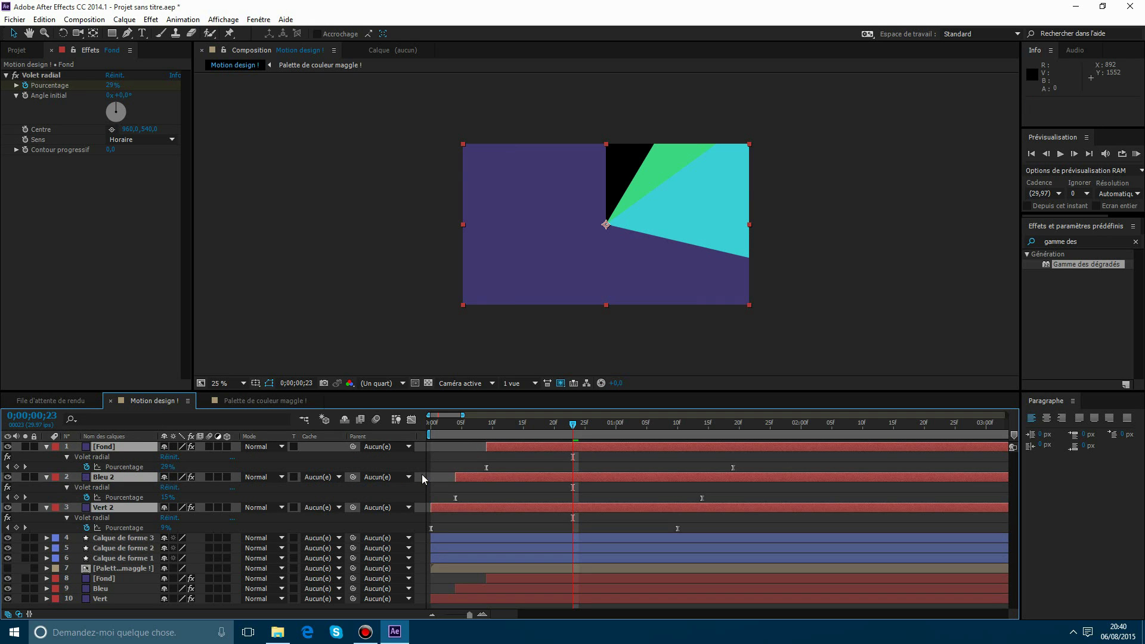
drag(560, 425, 421, 530)
key(Delete)
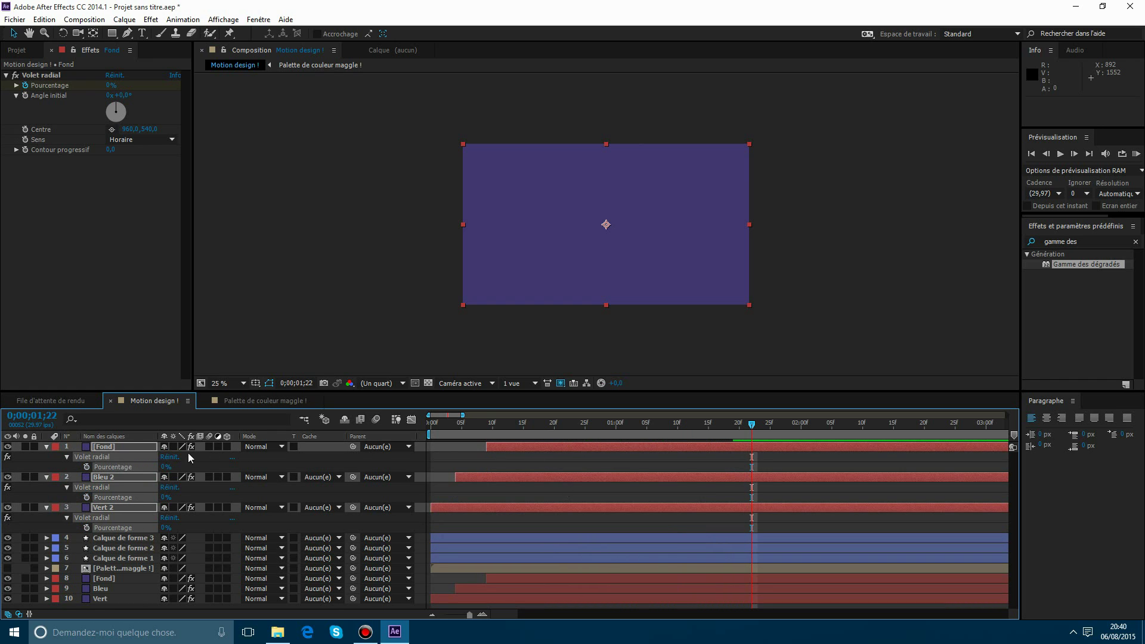
click(47, 447)
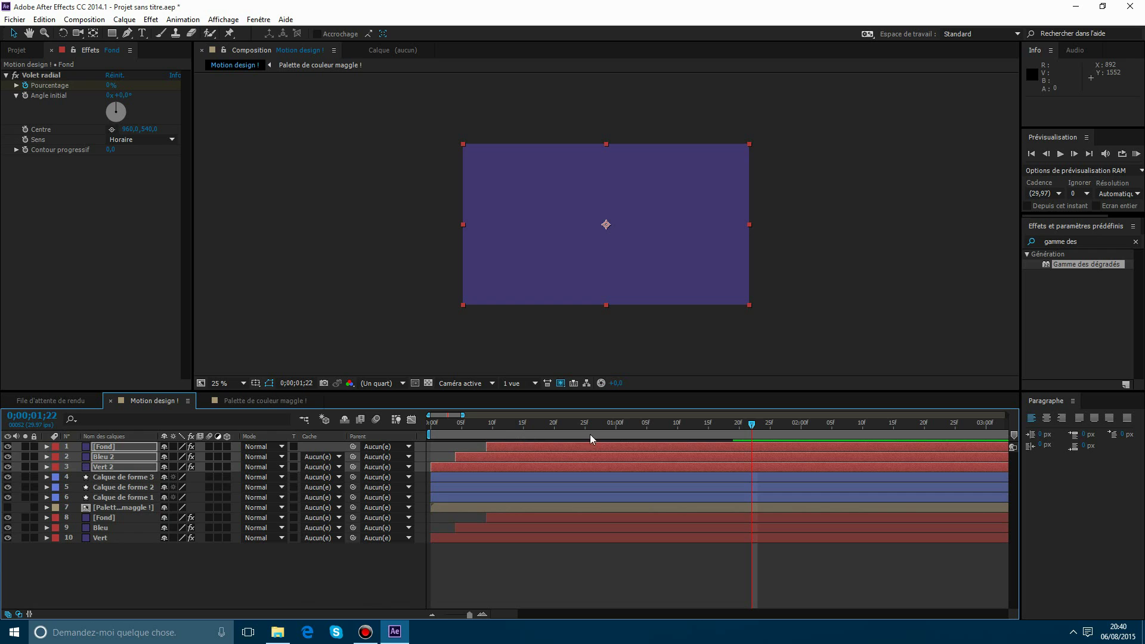
click(638, 602)
click(491, 423)
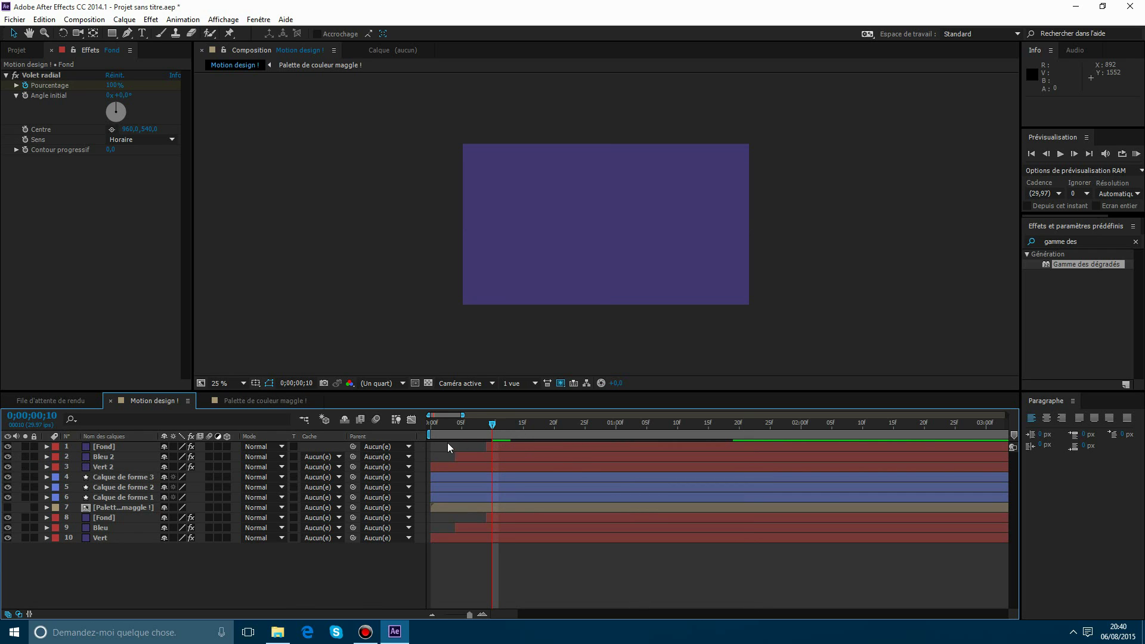
Solo the topmost Fond, Bleu 2 and Vert 2 copies and offset them to start at 0;00;00;27, about 0;00;00;22 and 0;00;00;09.
drag(479, 426, 484, 431)
click(493, 446)
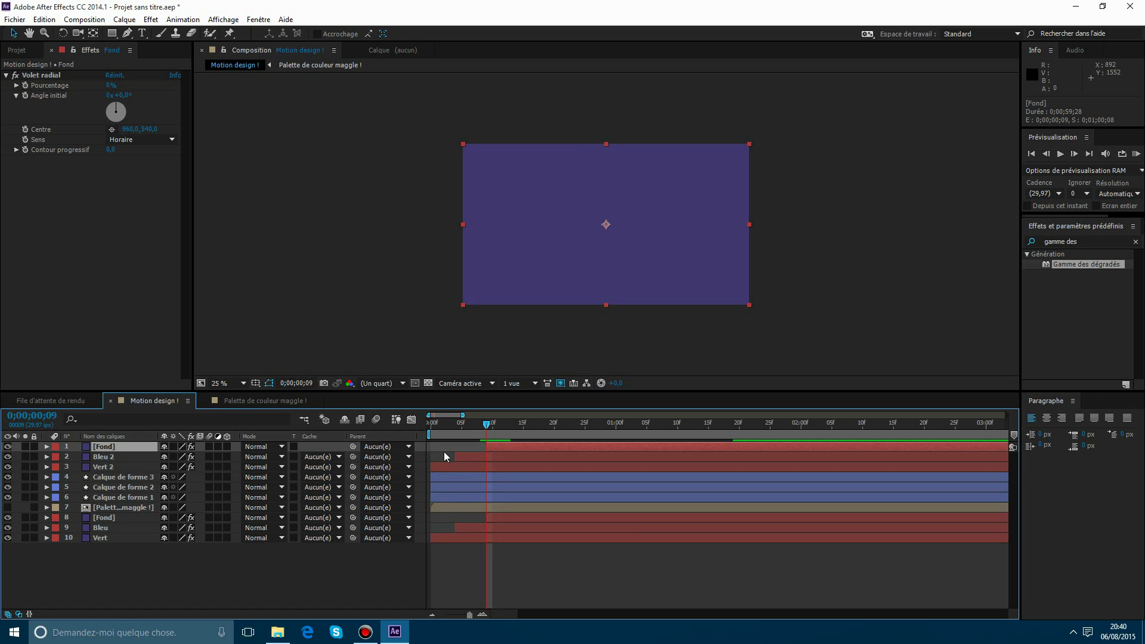
drag(25, 446, 27, 465)
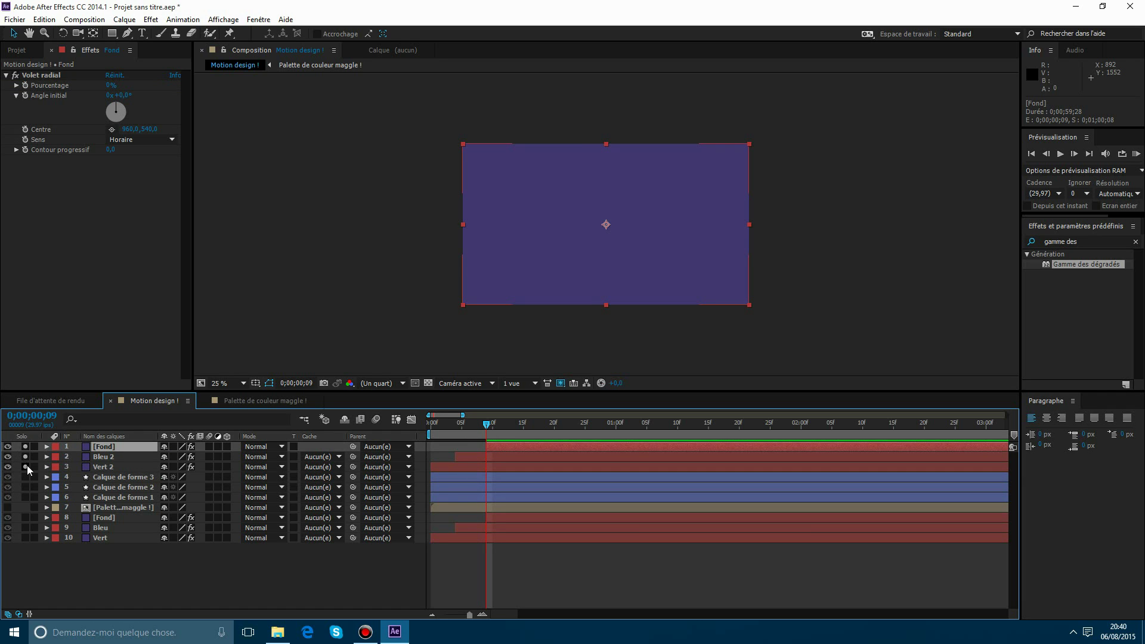
drag(452, 457, 529, 451)
click(496, 456)
drag(517, 457, 541, 460)
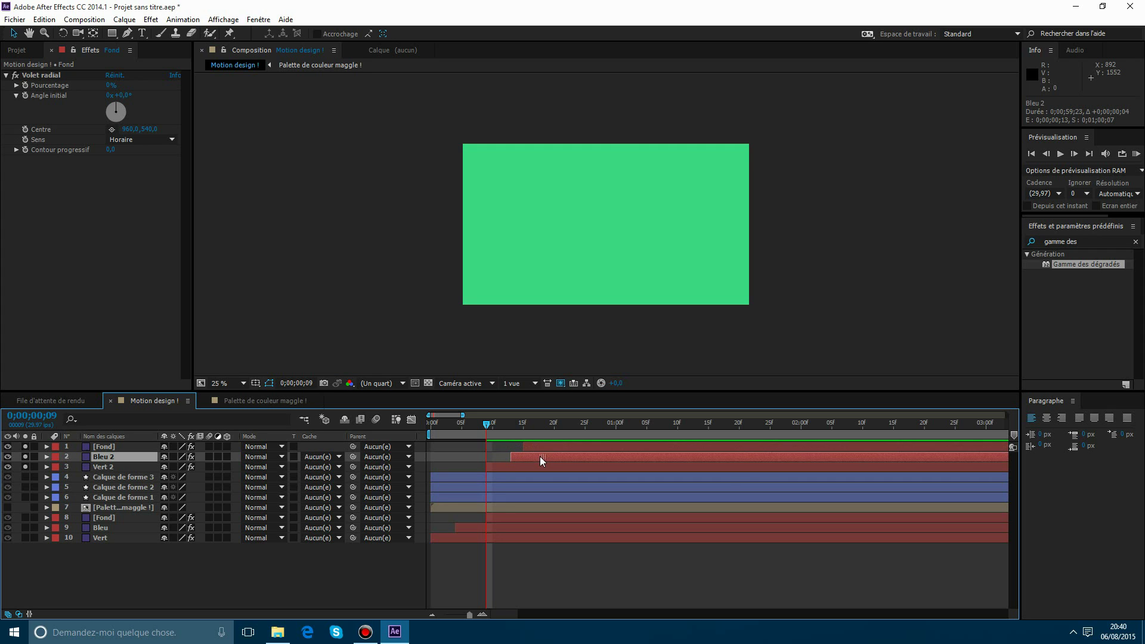
click(500, 467)
drag(516, 457, 638, 448)
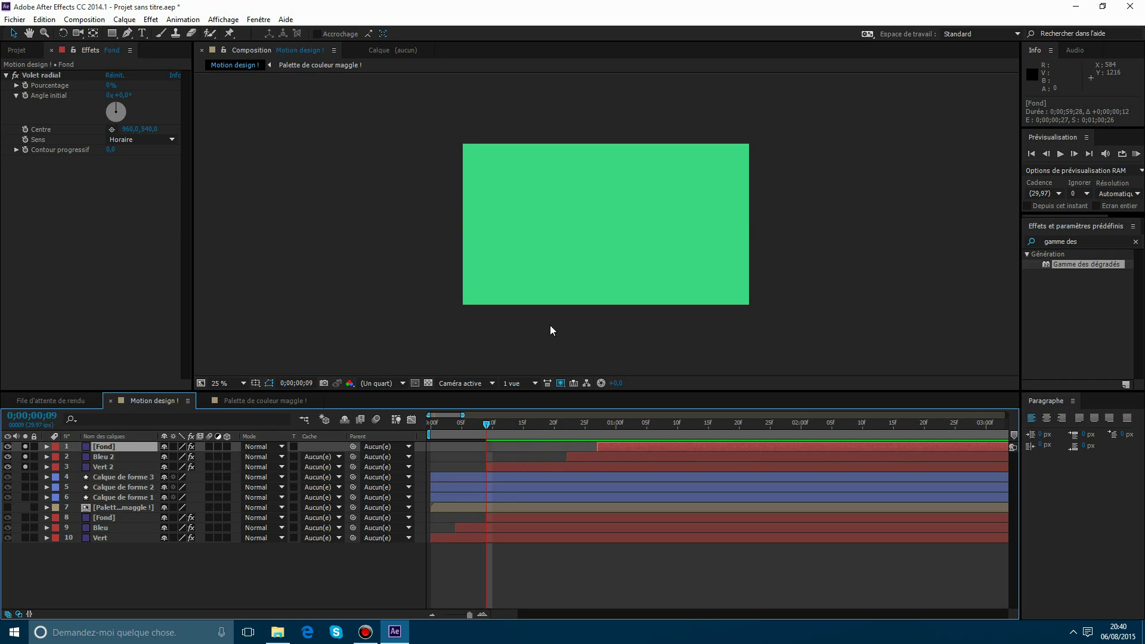
click(538, 468)
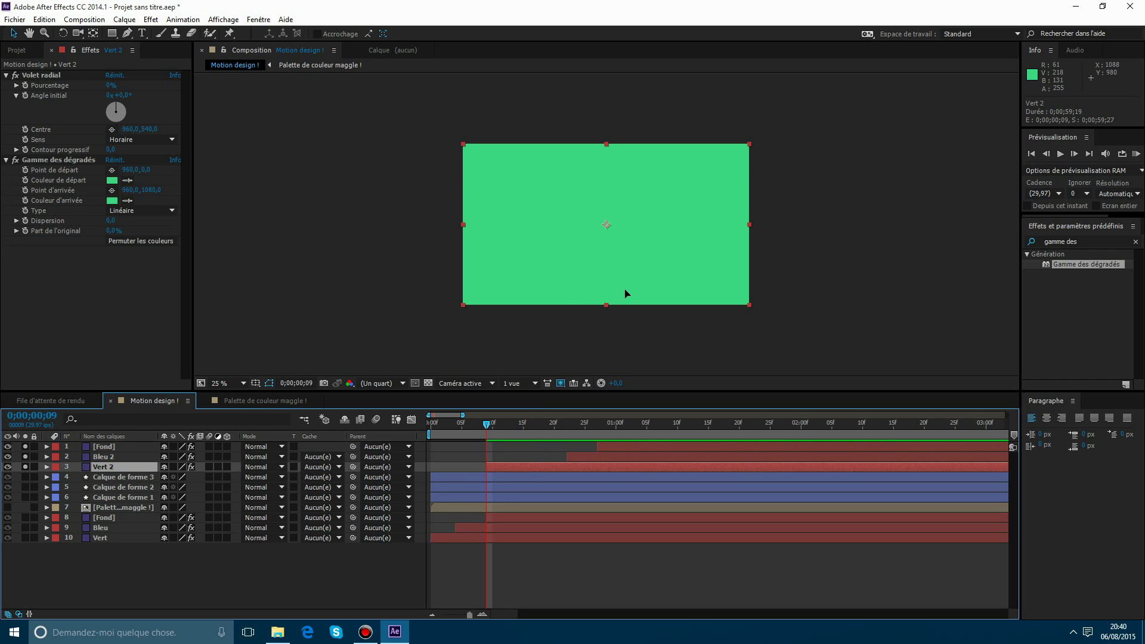
Move Vert 2 above the frame to position 960, -544 and set a Position keyframe at 0;00;00;09.
drag(625, 290, 617, 127)
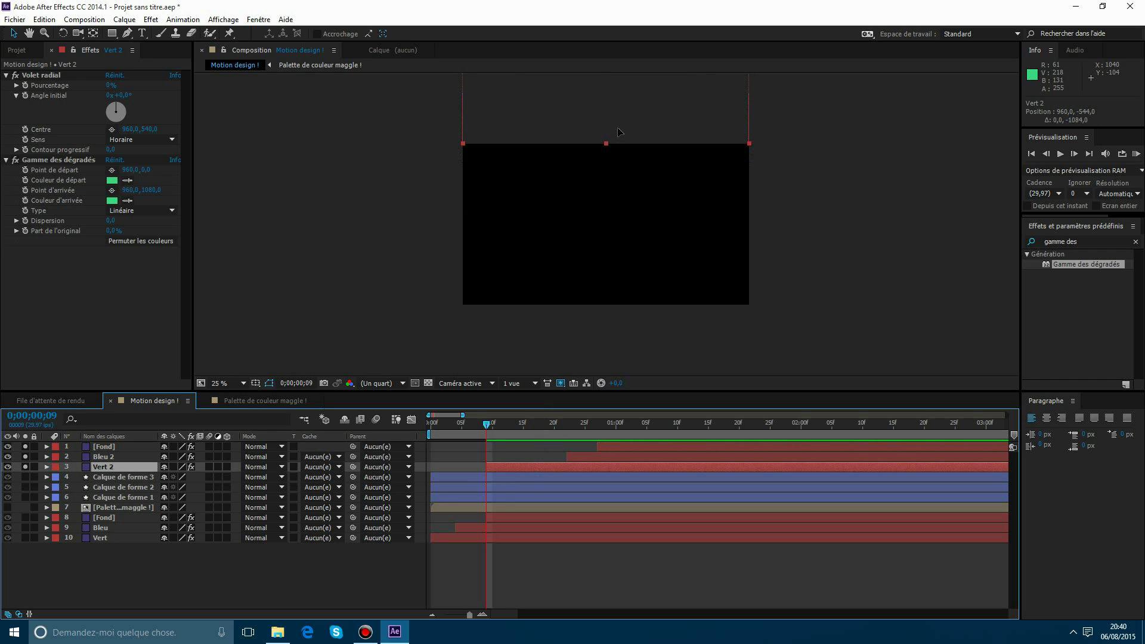
key(p)
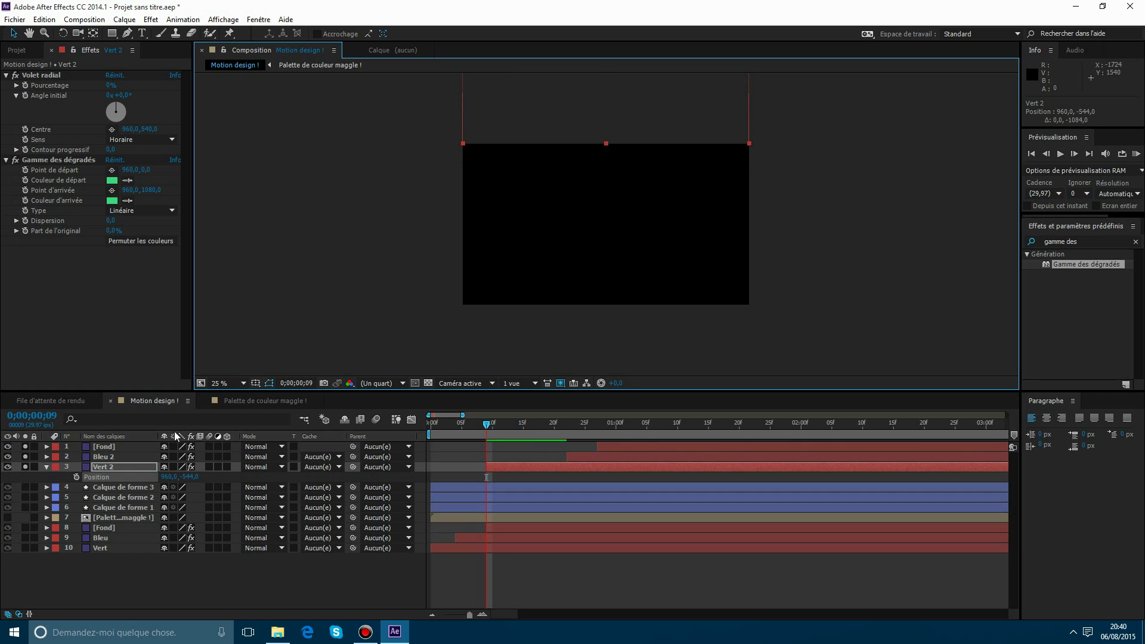
click(76, 477)
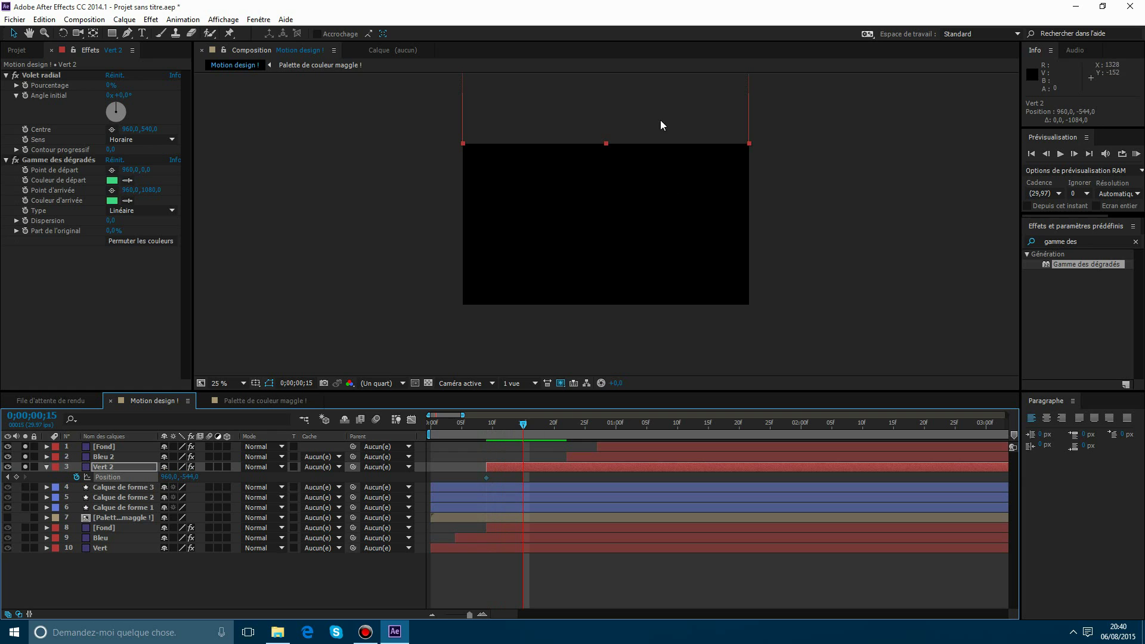
At 0;00;00;15, bring Vert 2 back over the frame and nudge it to position 960, 540, aligned with the frame's upper edge.
drag(660, 123, 653, 283)
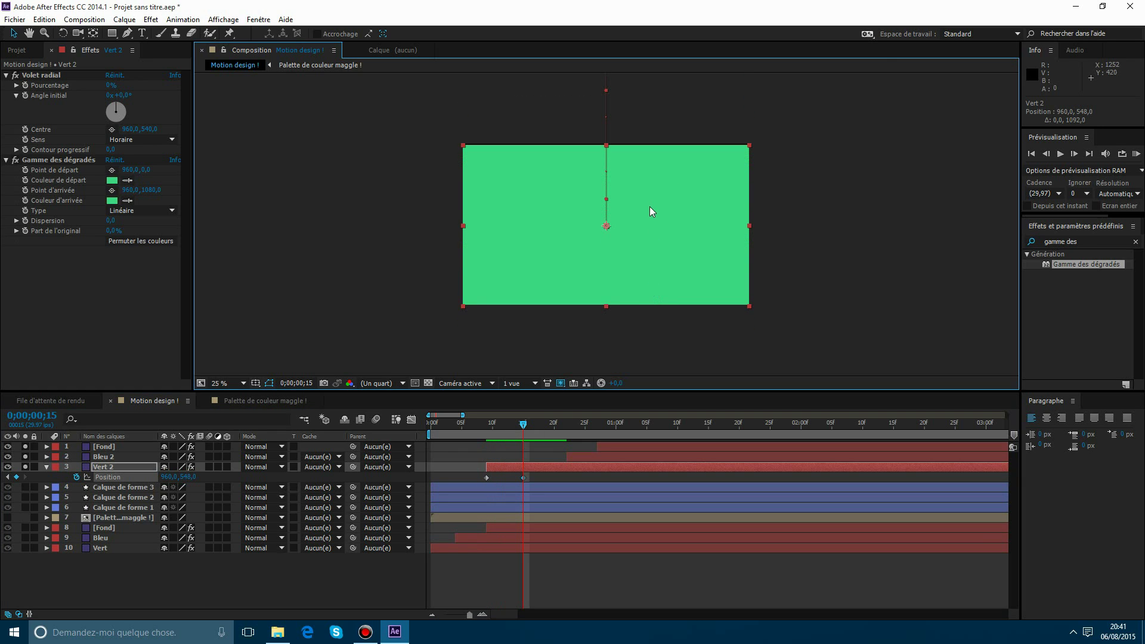
scroll(651, 212, up, 1)
drag(611, 166, 607, 256)
scroll(608, 262, up, 2)
drag(613, 308, 604, 249)
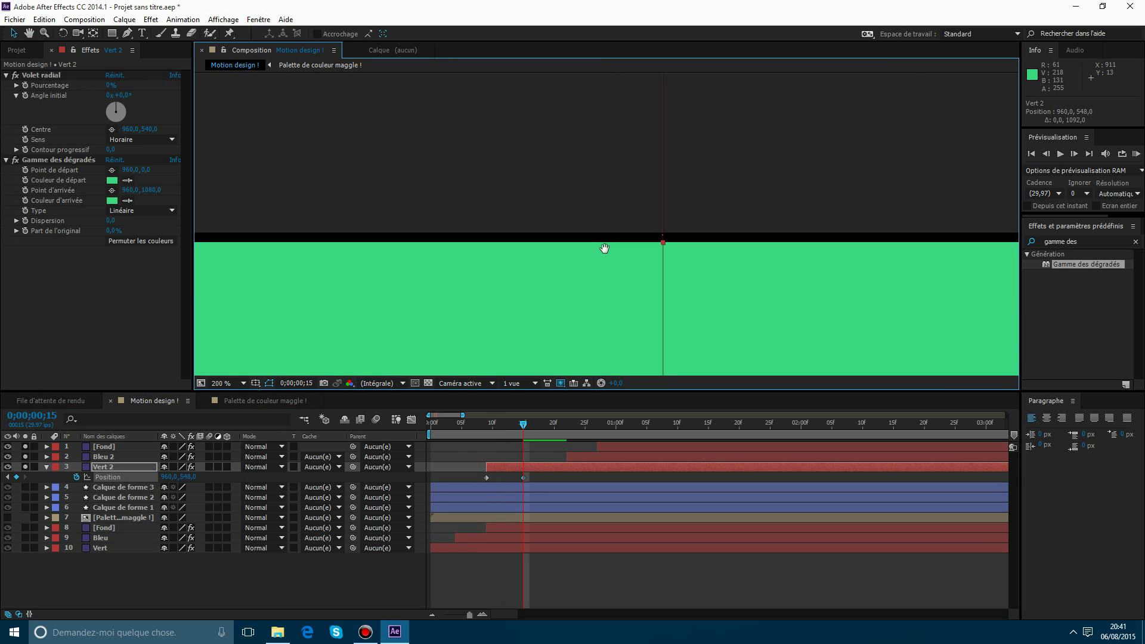
key(Up)
key(Up)
key(Up)
key(Up)
key(Up)
key(Up)
key(Up)
key(Up)
key(Up)
key(Up)
key(Up)
key(Up)
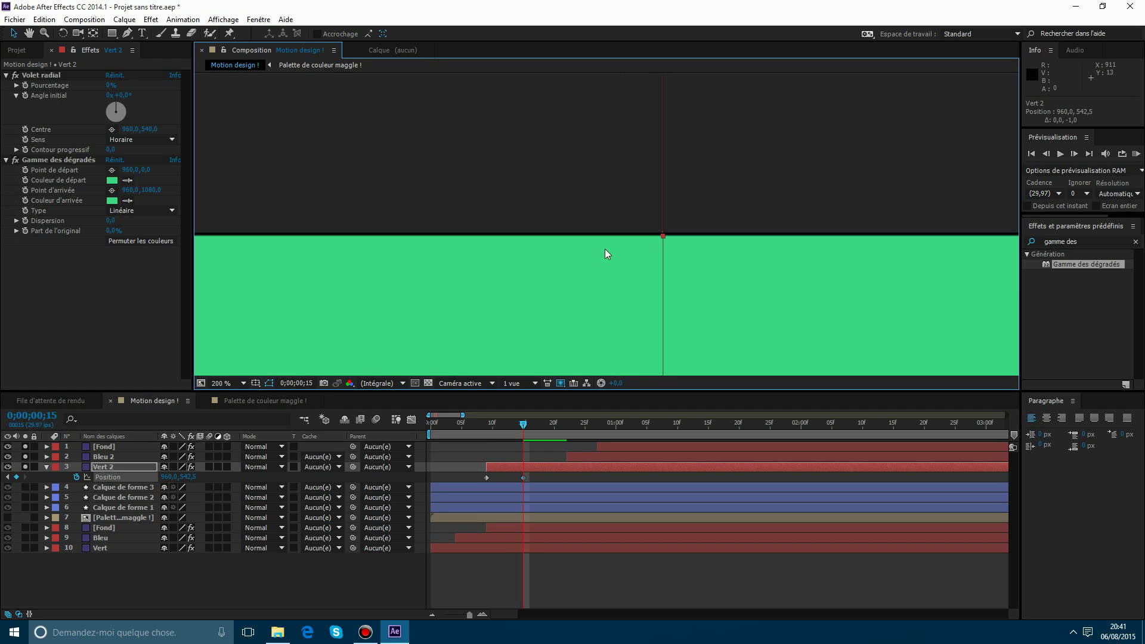
key(Up)
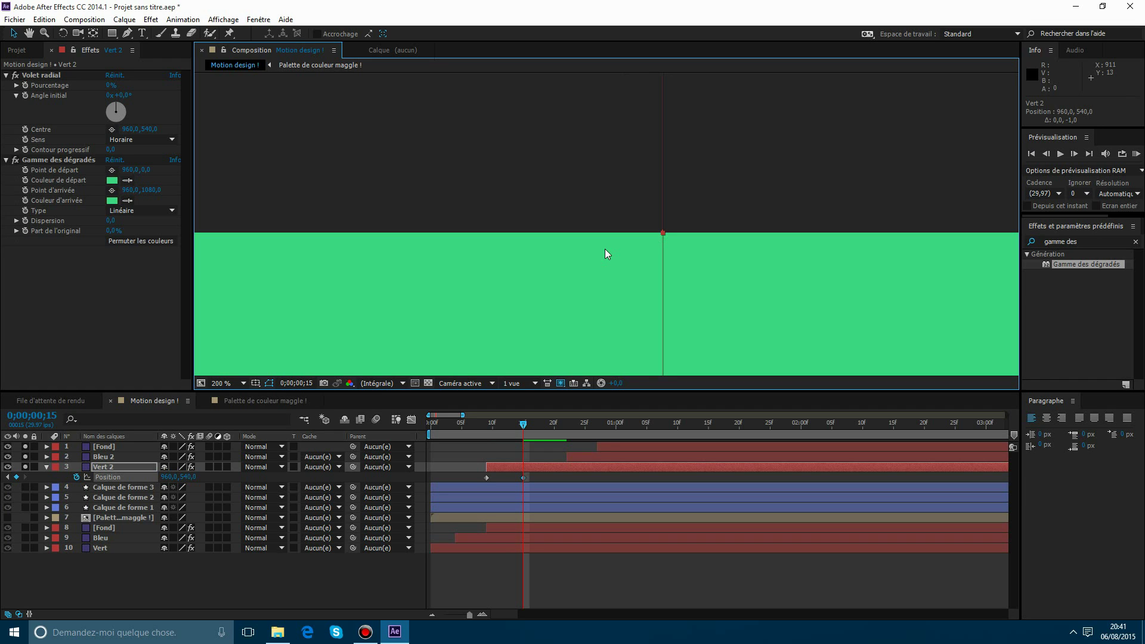
key(comma)
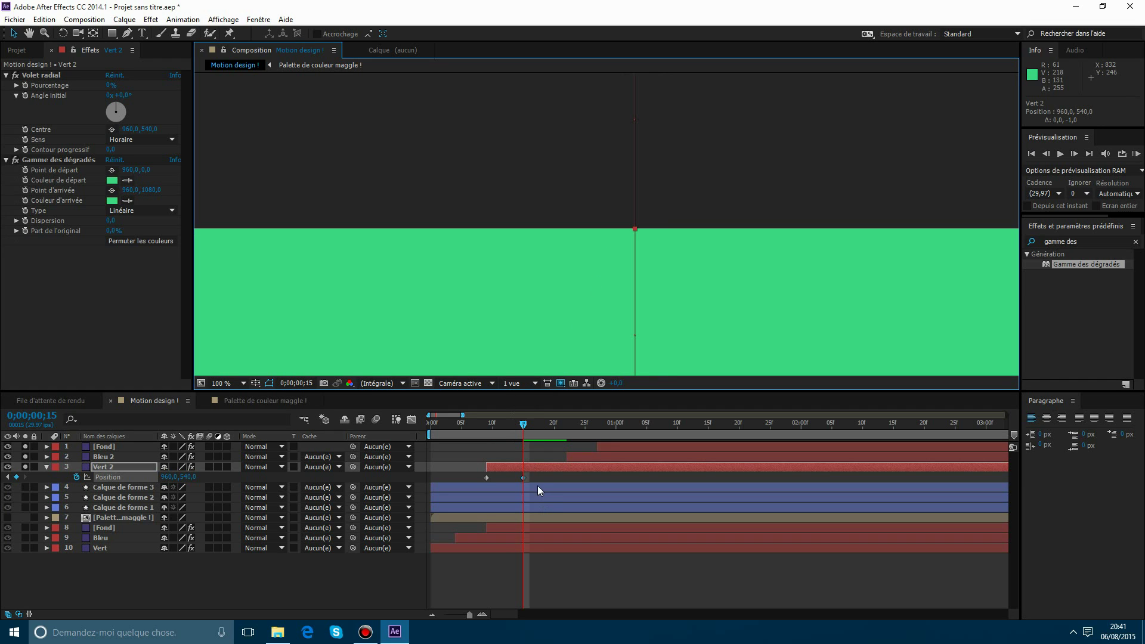
Ease both Vert 2 Position keyframes in the graph editor and stretch the final keyframe's incoming influence back toward the first keyframe.
click(412, 419)
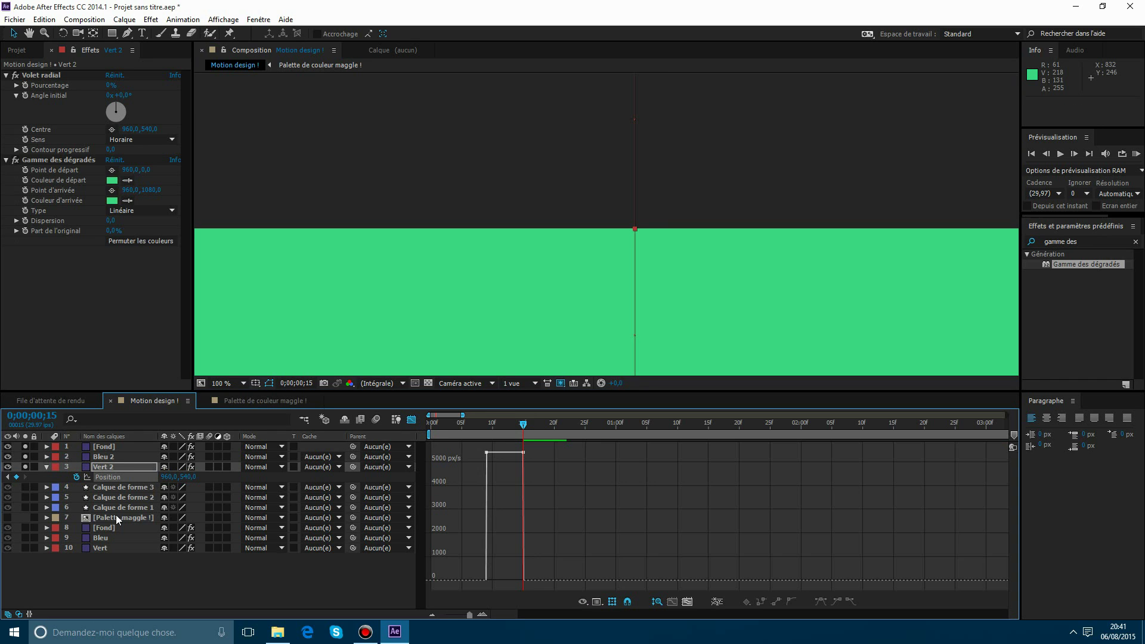
click(103, 477)
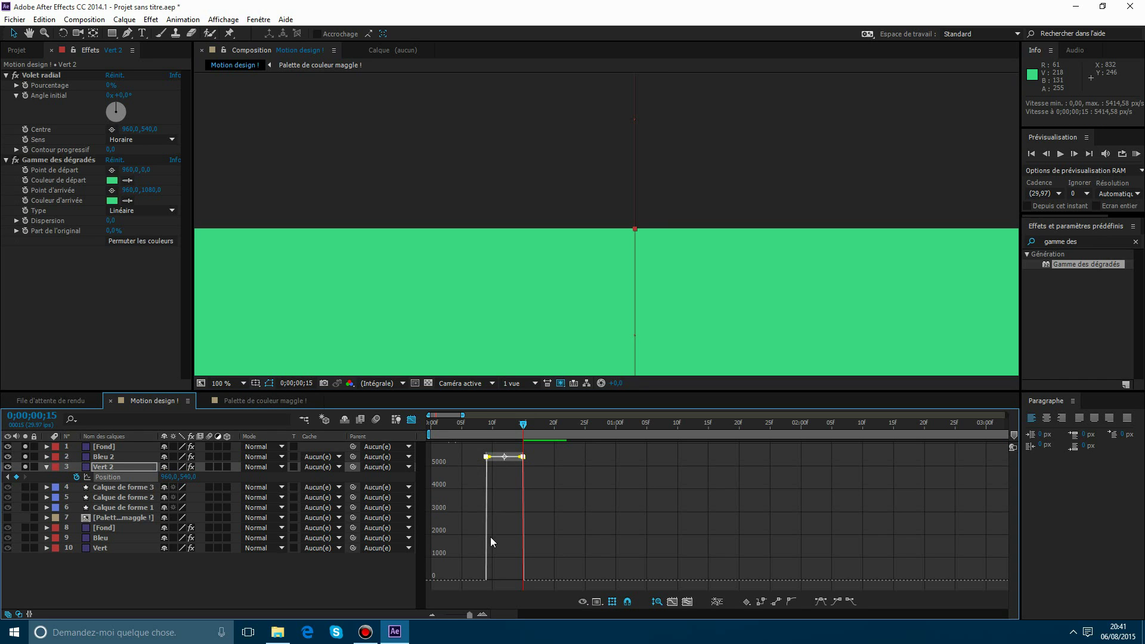
click(819, 602)
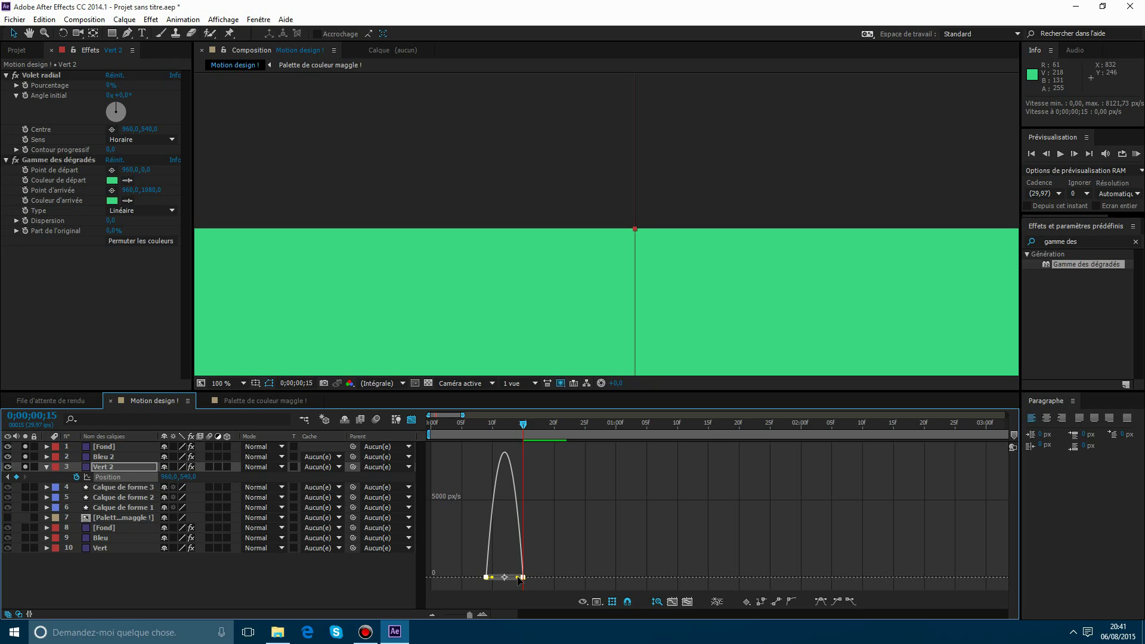
drag(514, 578, 489, 577)
click(411, 420)
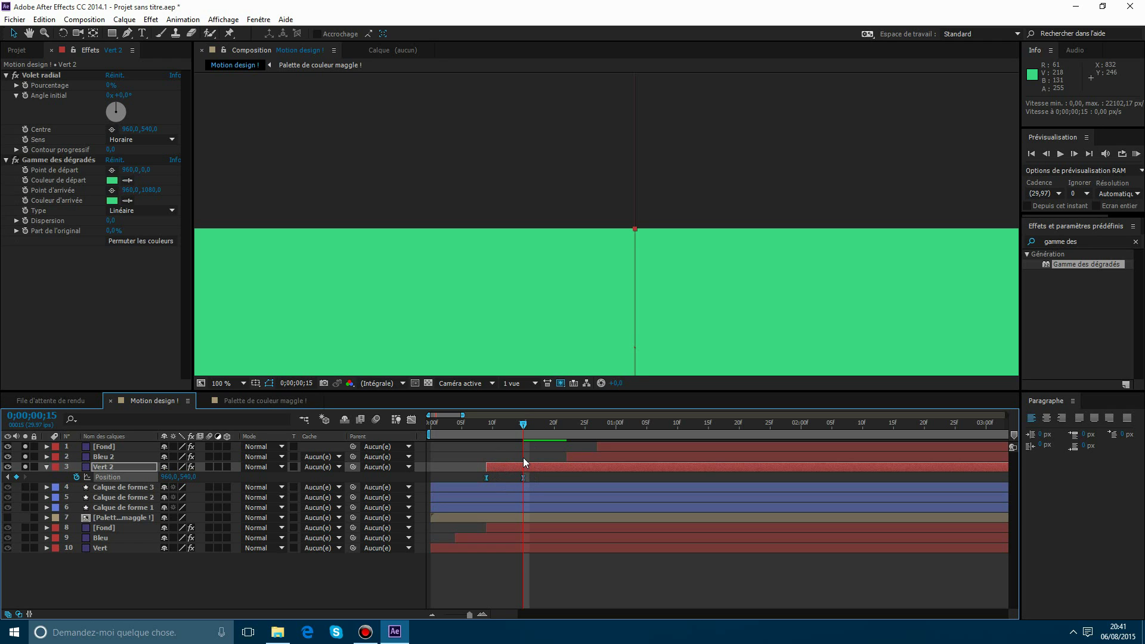
Copy Vert 2's Position keyframes at 0;00;00;09, realign Bleu 2 and the topmost Fond to that time and paste the keyframes onto both.
drag(523, 424, 488, 424)
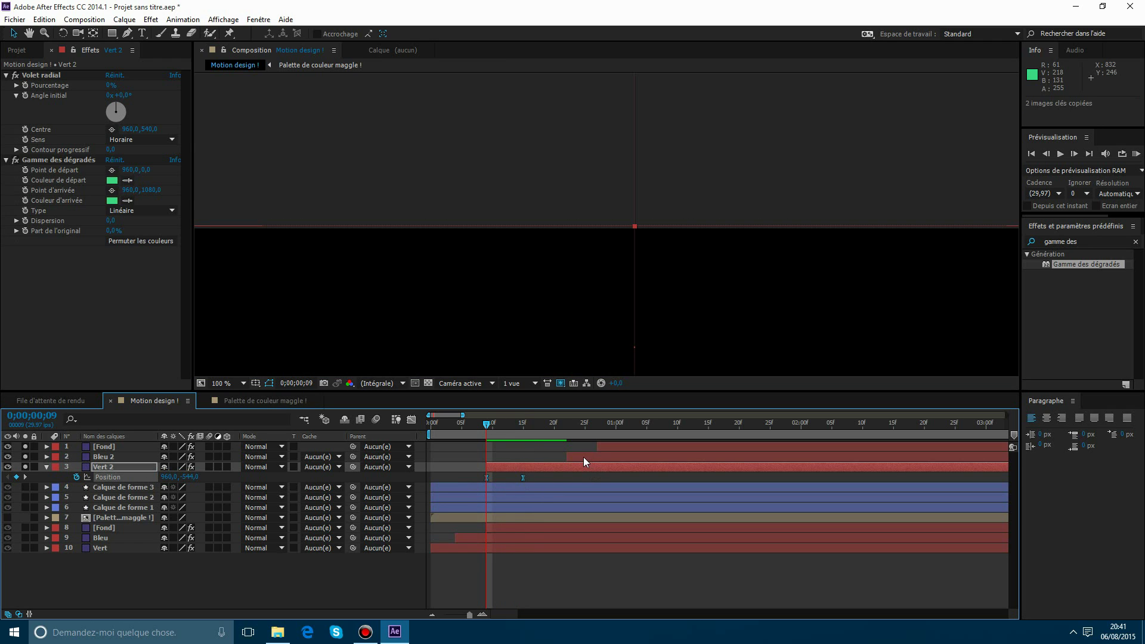
drag(583, 456, 504, 460)
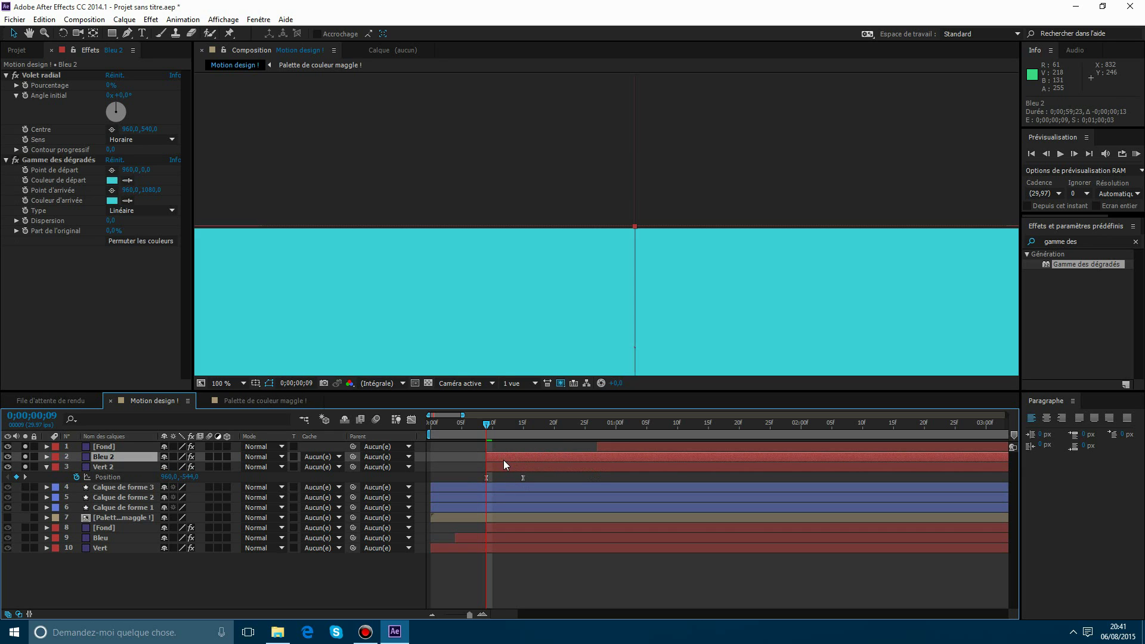
drag(623, 446, 509, 447)
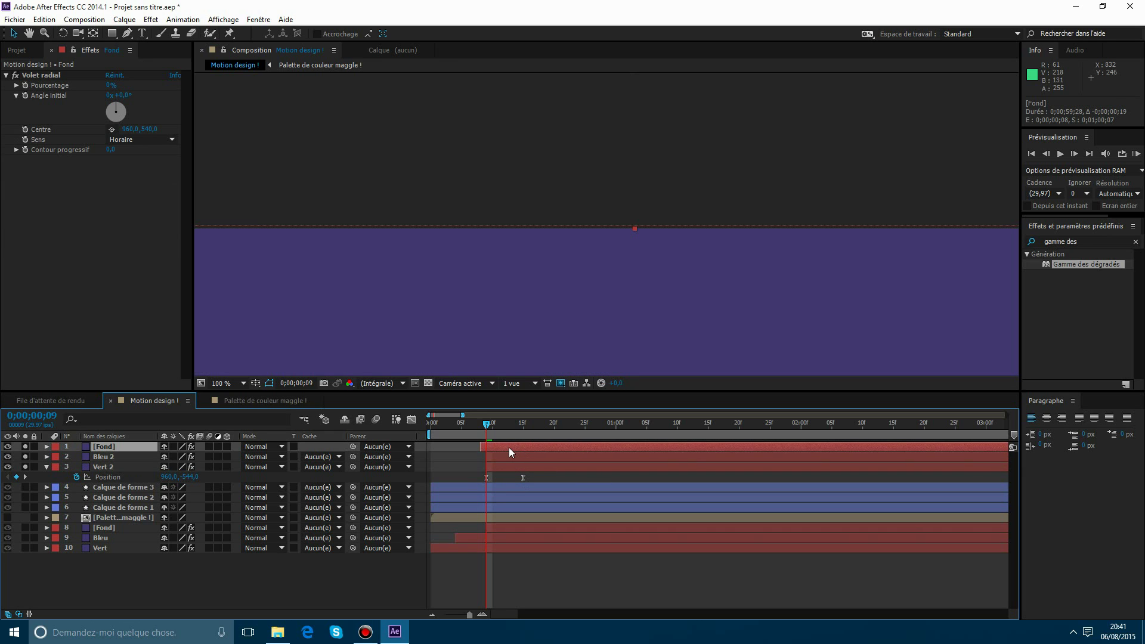
Stagger the upper copies so Bleu 2 starts at about 0;00;00;11 and the topmost Fond at 0;00;00;13.
click(515, 457)
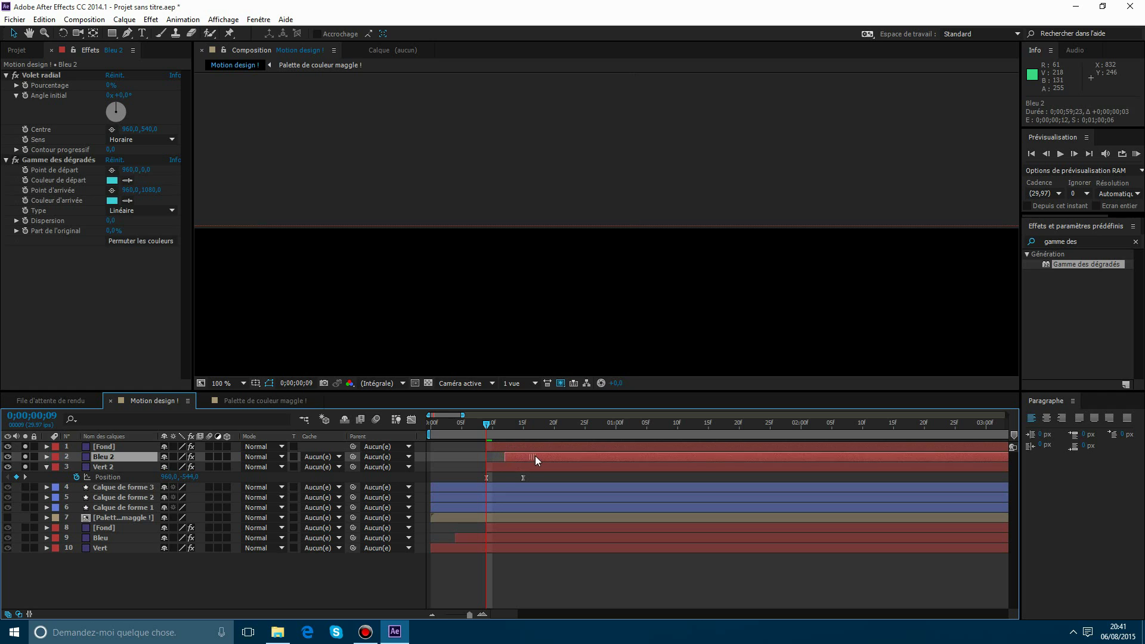
drag(521, 446, 532, 449)
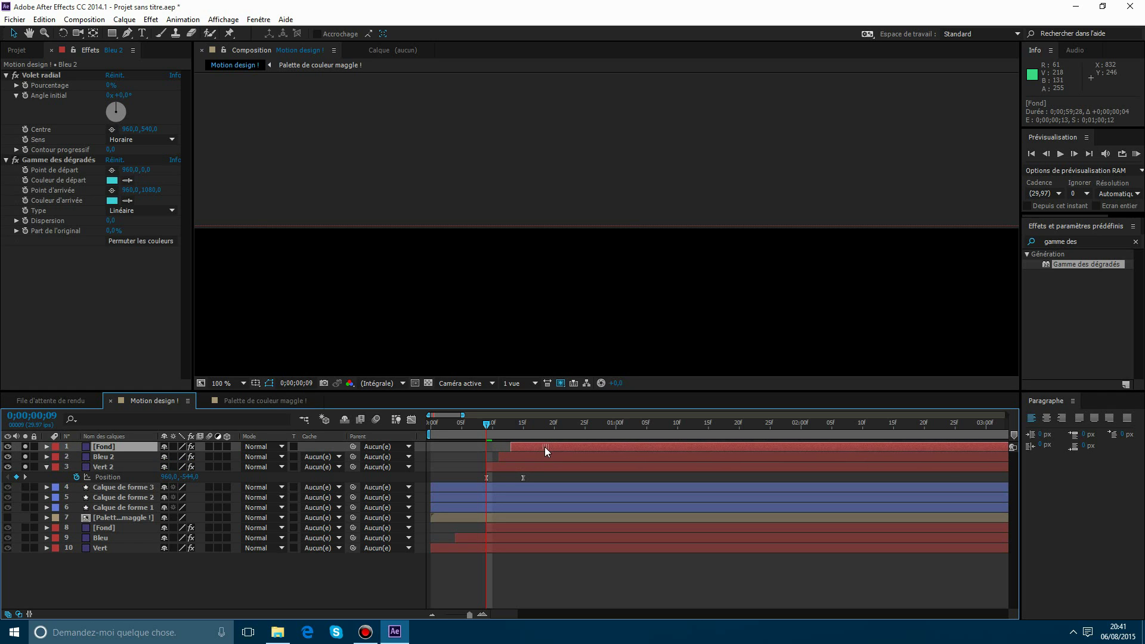
click(412, 420)
click(412, 419)
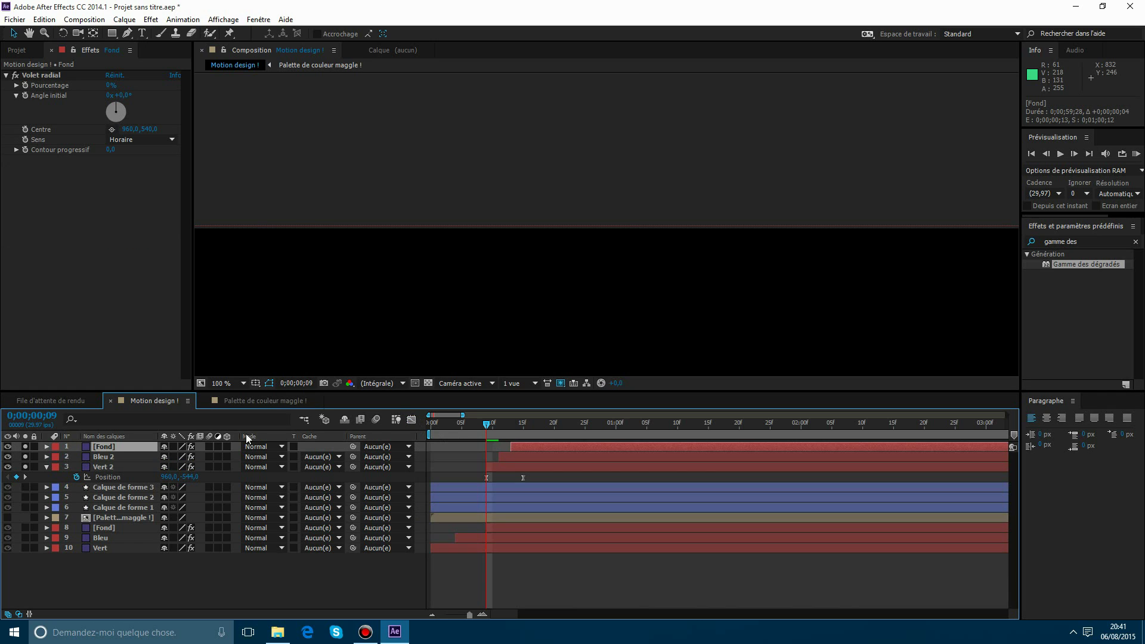
Turn off solo on the topmost Fond, Bleu 2 and Vert 2 copies and fit the composition in the viewer.
drag(25, 447, 25, 467)
scroll(334, 364, down, 1)
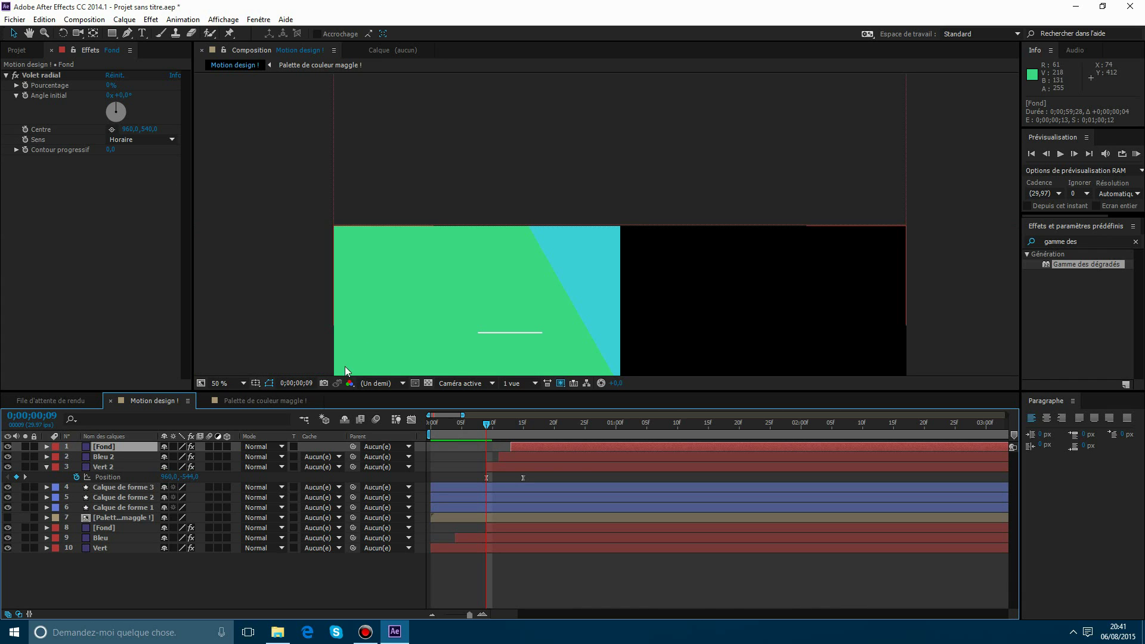
click(229, 384)
click(247, 410)
Shift the three upper colour copies together so Vert 2 starts at about 0;00;00;23, Bleu 2 at 0;00;00;25 and Fond at 0;00;00;27.
click(544, 471)
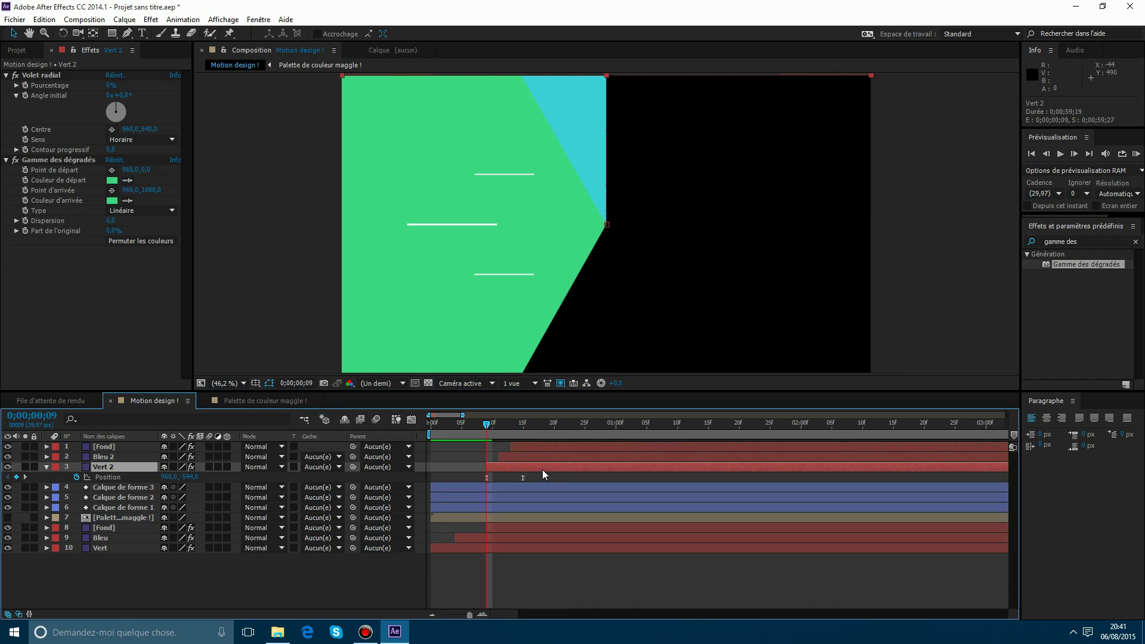
shift+click(537, 456)
shift+click(529, 447)
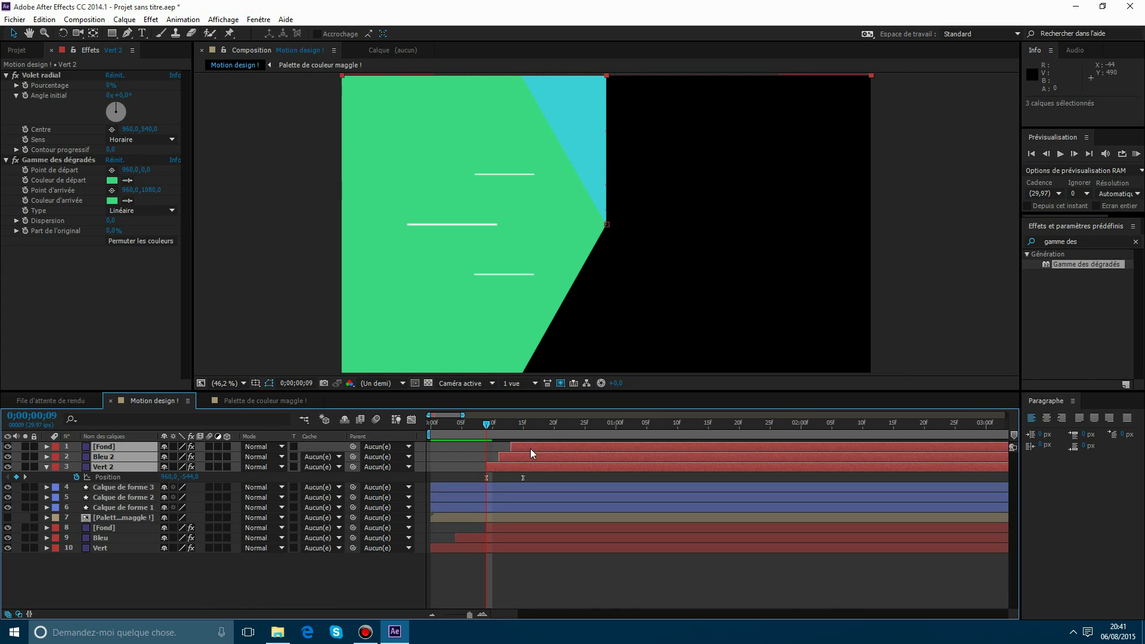
drag(529, 452, 554, 453)
drag(486, 429, 511, 427)
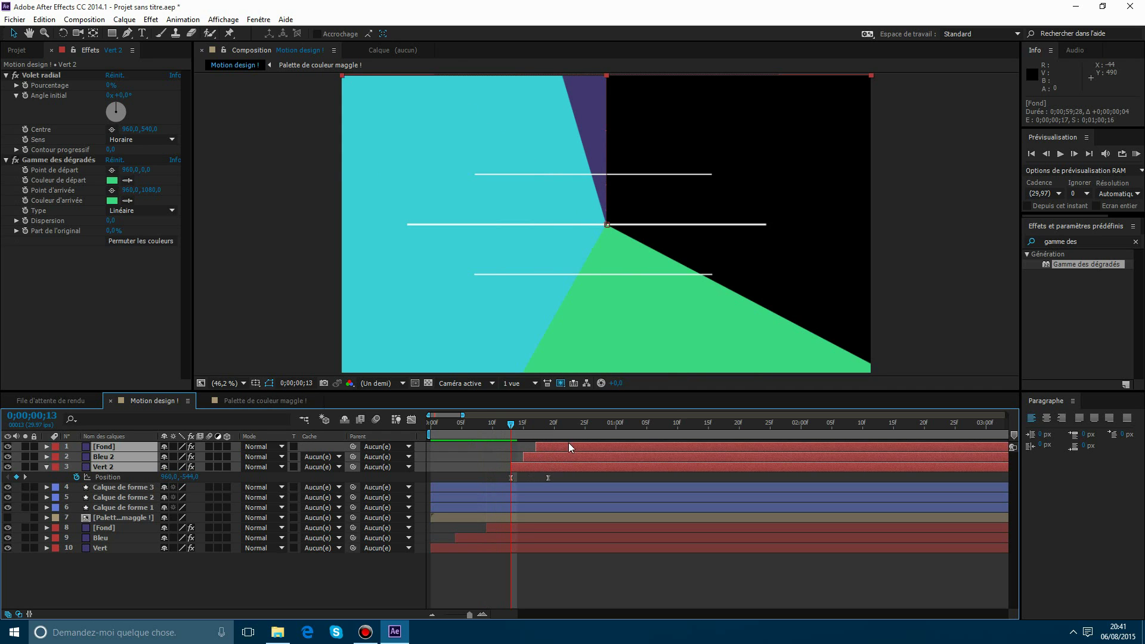
drag(571, 447, 597, 450)
drag(507, 438, 637, 457)
Play the composition from the start to review the radial wipes, lines and sliding colour layers.
drag(559, 435, 430, 442)
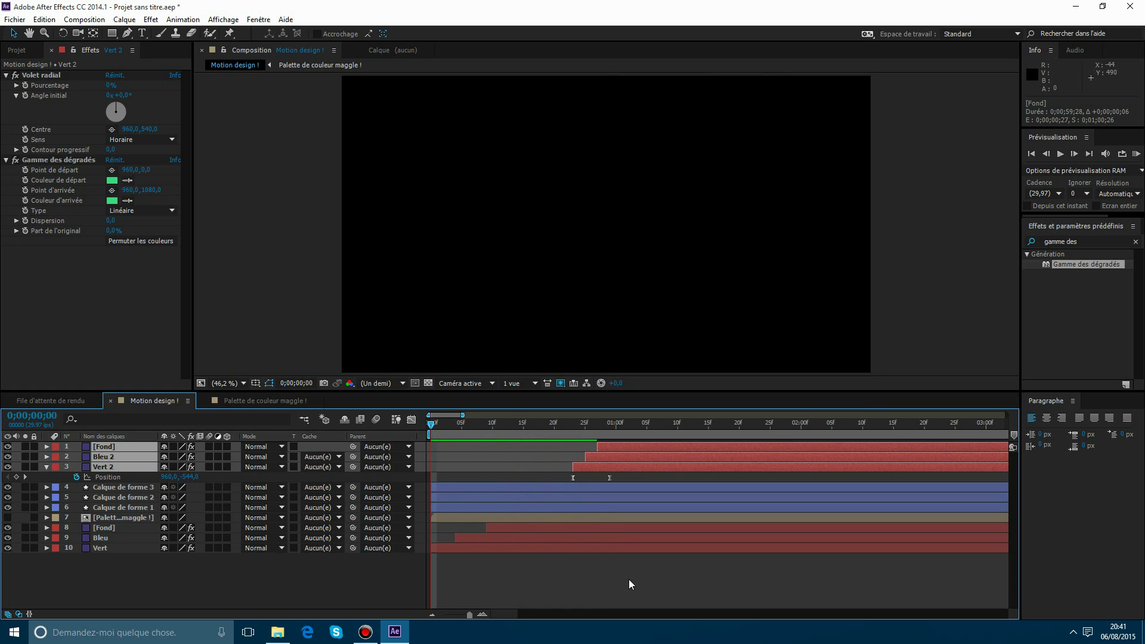
click(629, 583)
key(space)
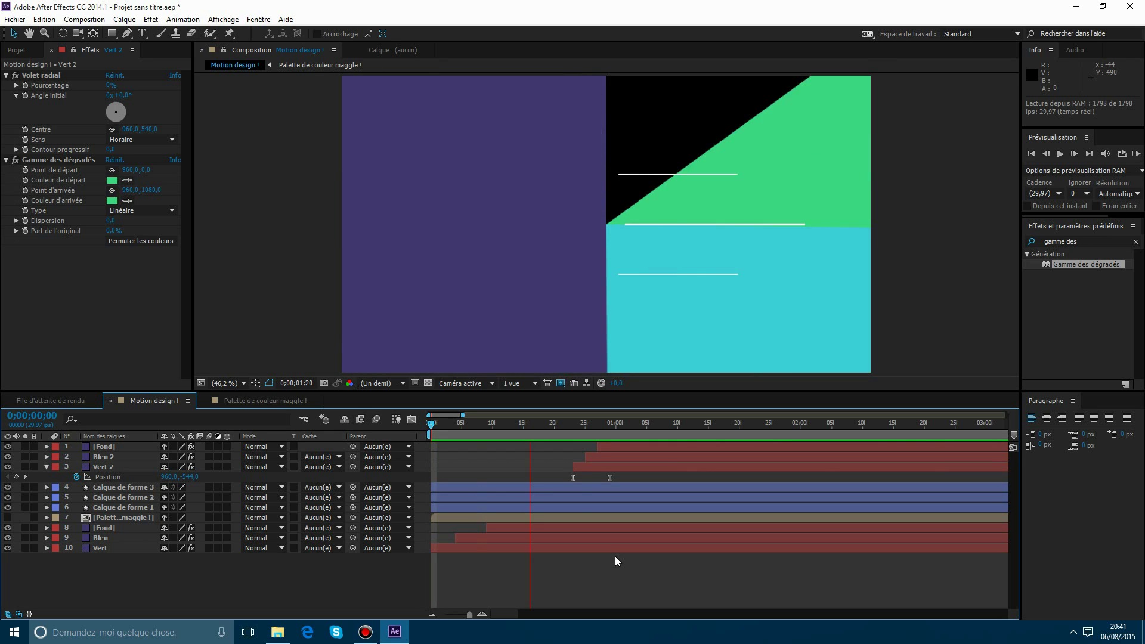
key(space)
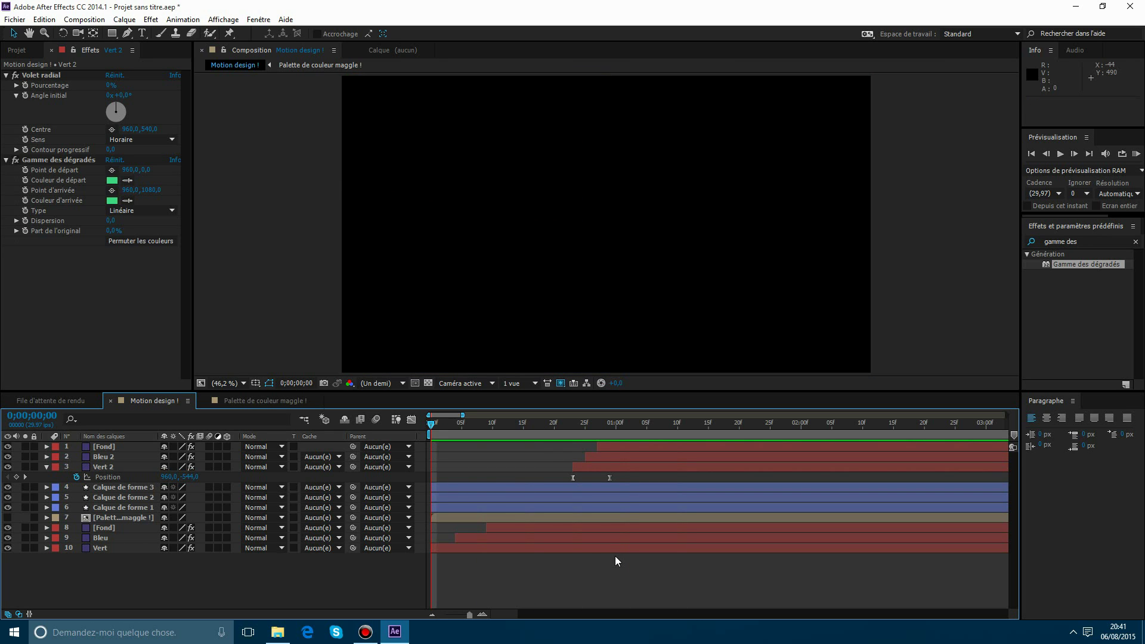
Reveal the copies' Position keyframes and delay the final ones to about 0;00;01;04 for Vert 2, 0;00;01;06 for Bleu 2 and 0;00;01;08 for Fond.
click(609, 457)
shift+click(615, 448)
key(i)
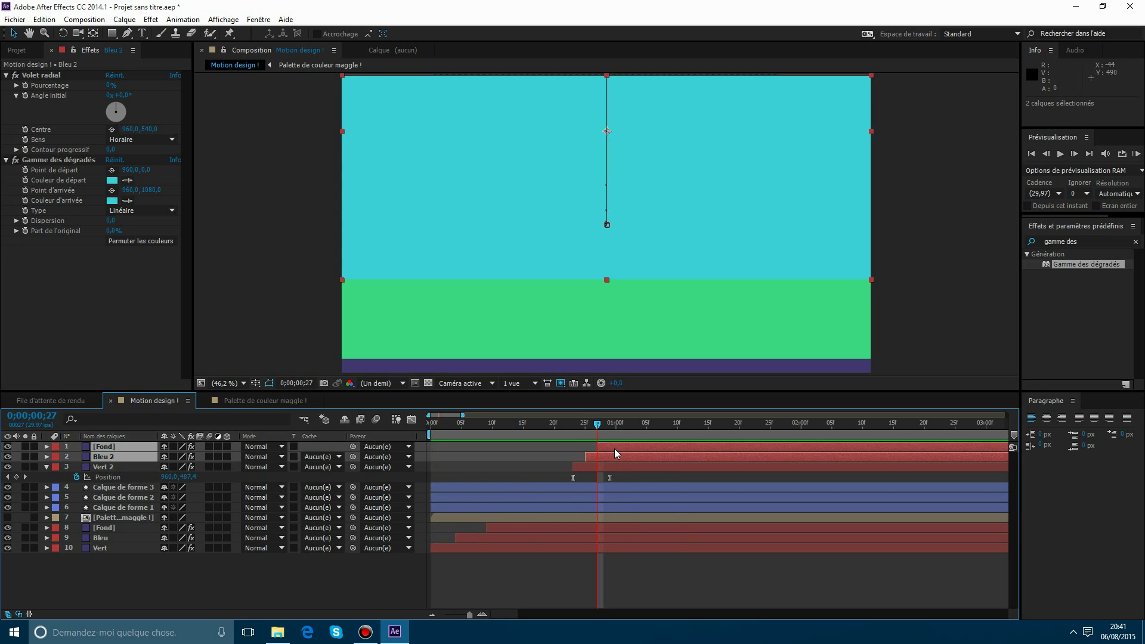
key(p)
drag(648, 453, 640, 504)
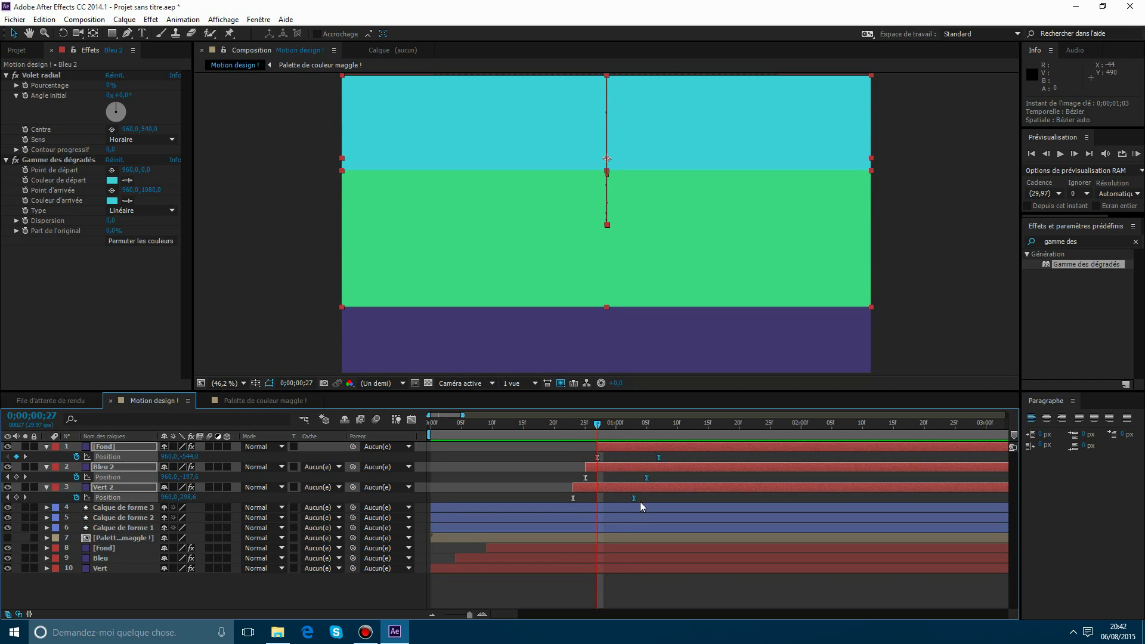
Replay the animation and delay the final Position keyframes to about 0;00;01;09 for Vert 2, 0;00;01;11 for Bleu 2 and 0;00;01;13 for Fond.
drag(597, 424, 529, 424)
key(space)
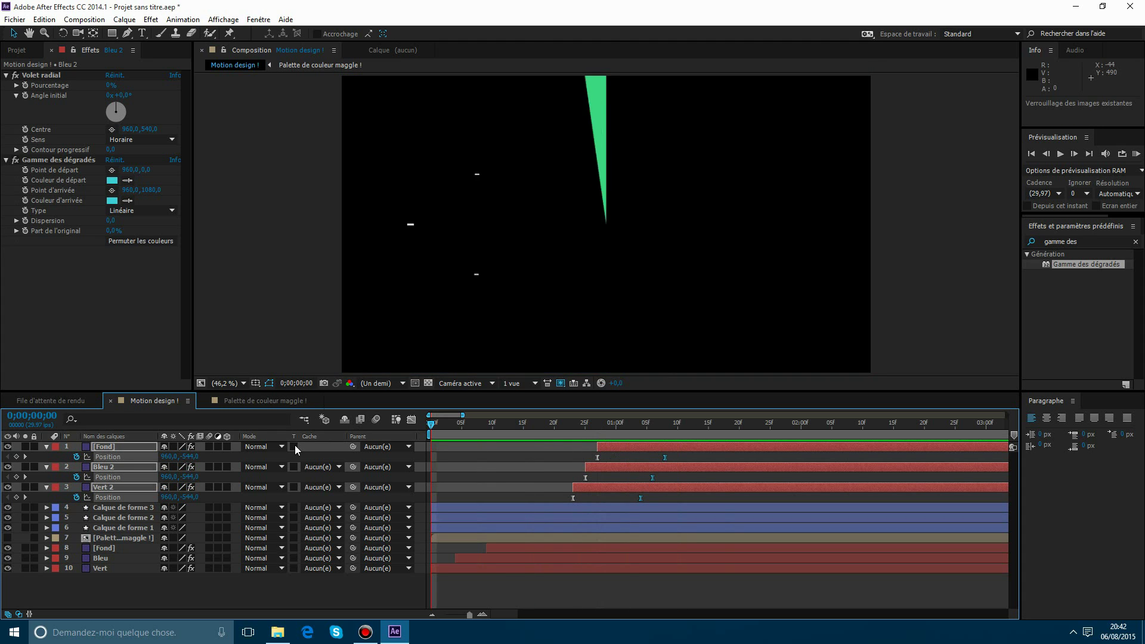
key(space)
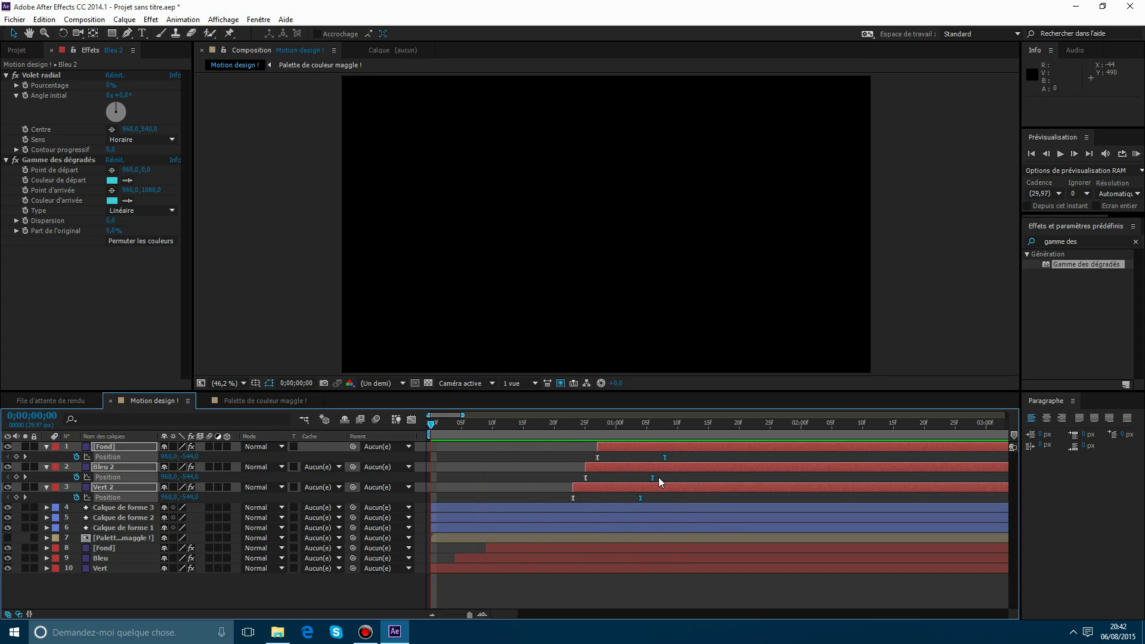
drag(652, 477, 671, 479)
key(space)
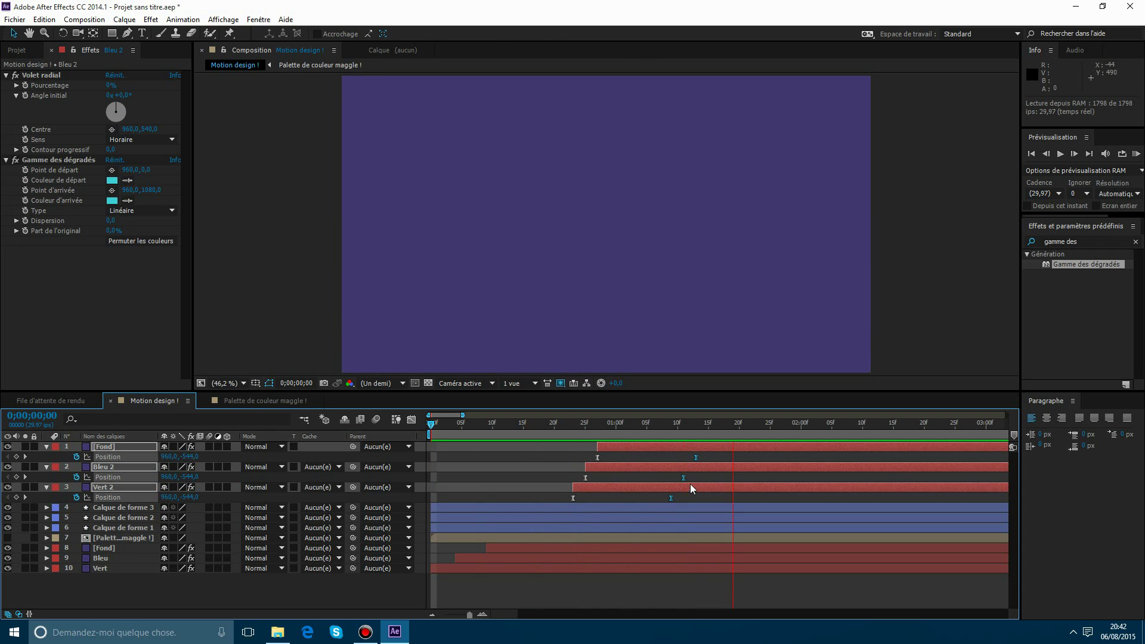
Switch to the Edge browser and open YouTube from the saved favourites.
drag(572, 440, 660, 487)
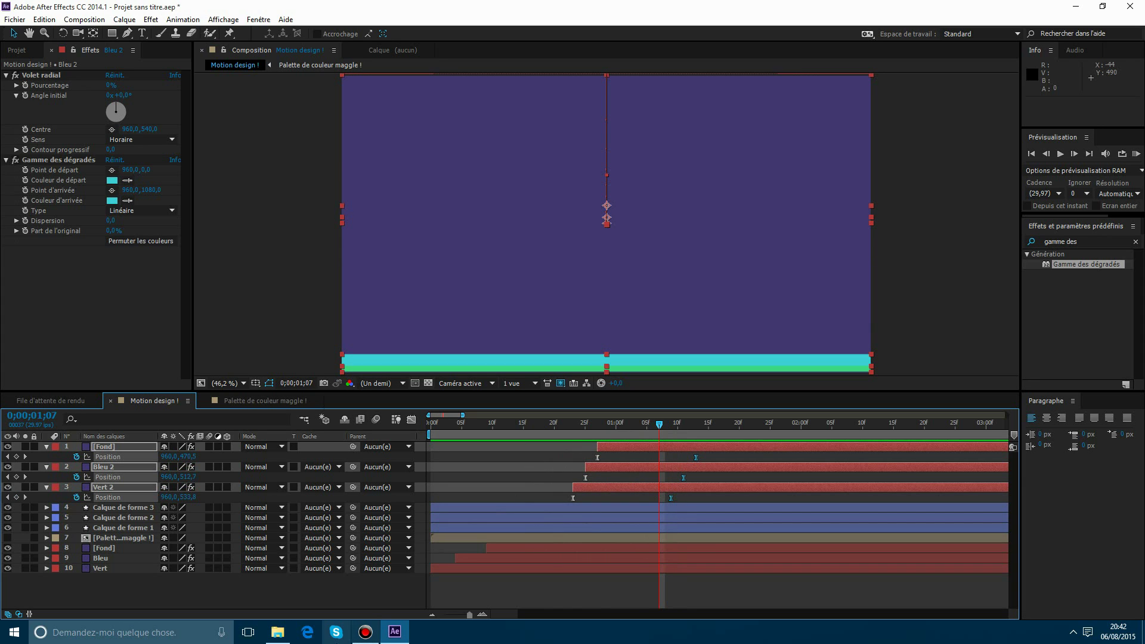
right_click(327, 635)
click(304, 584)
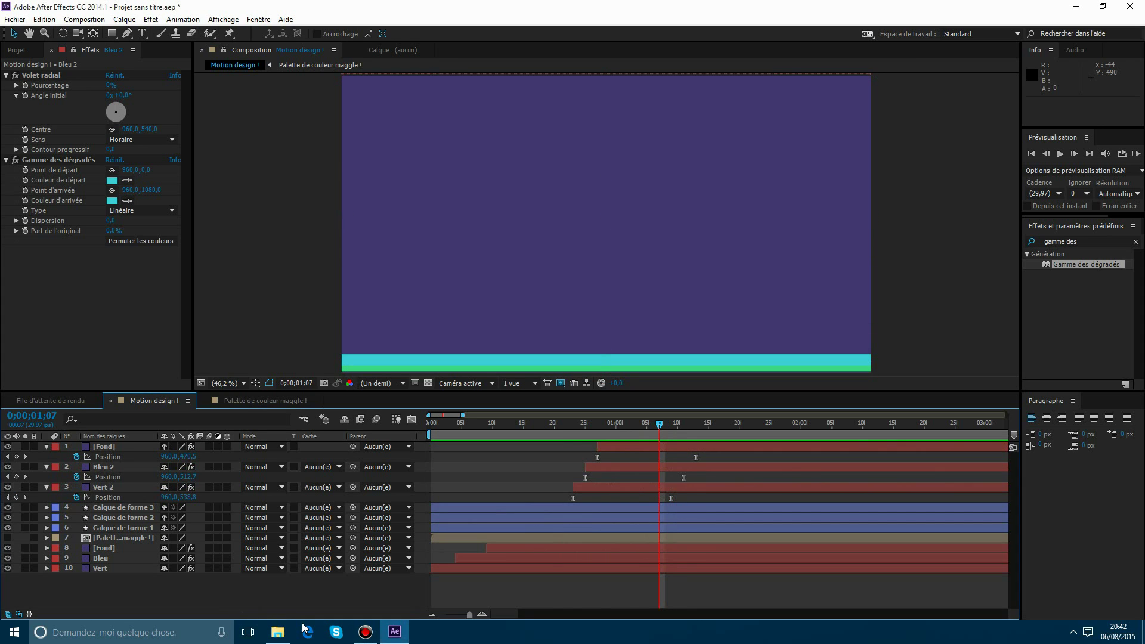
click(306, 629)
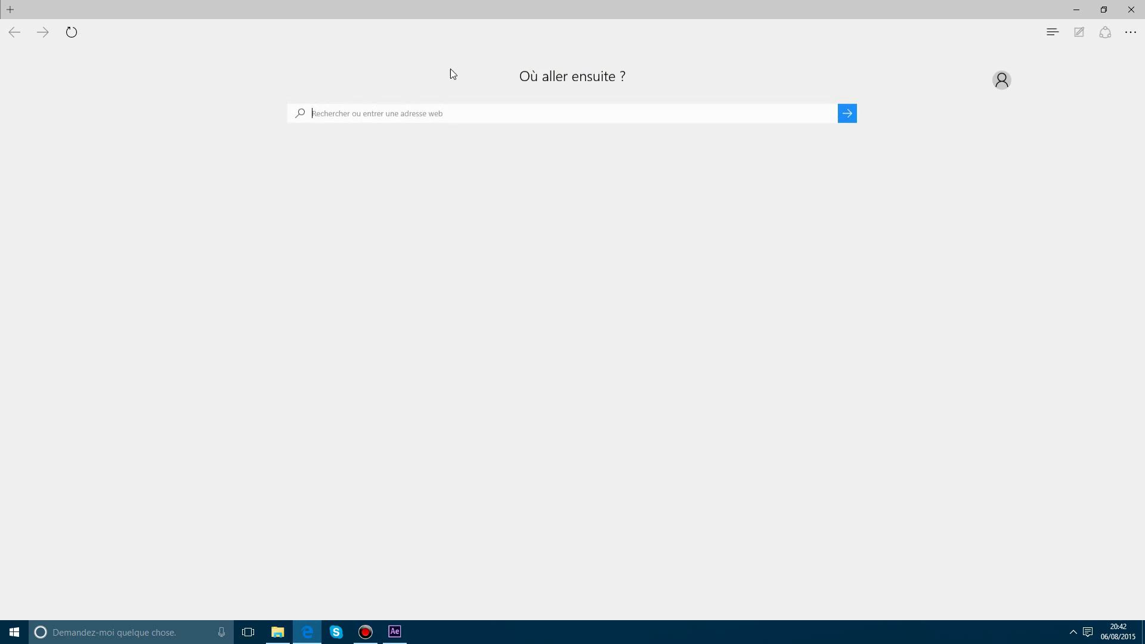
click(1051, 32)
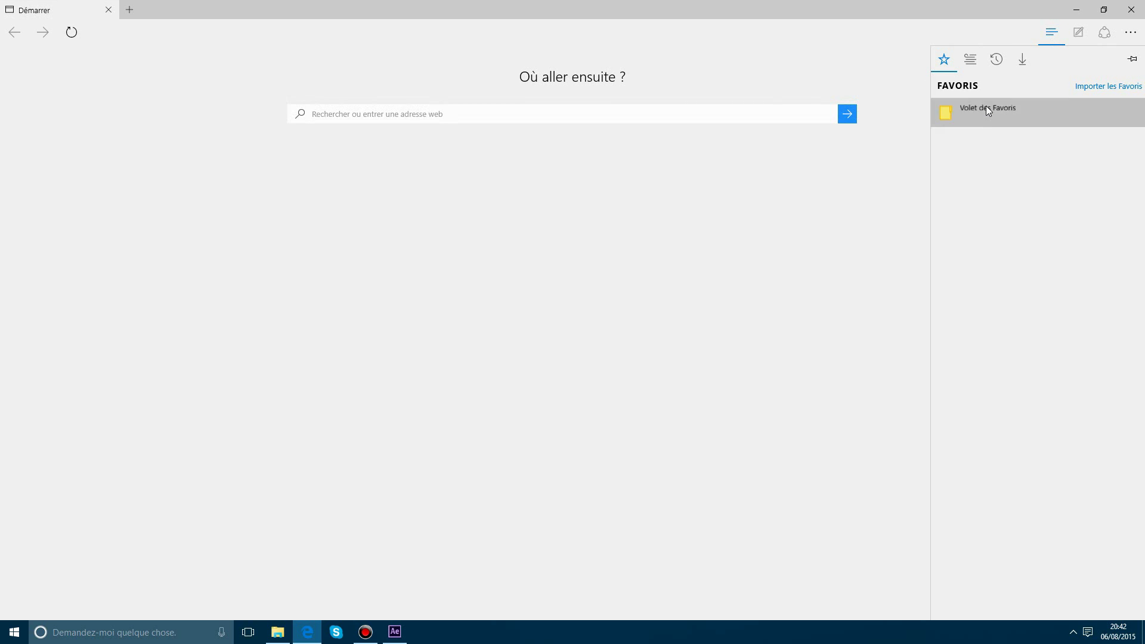
click(985, 107)
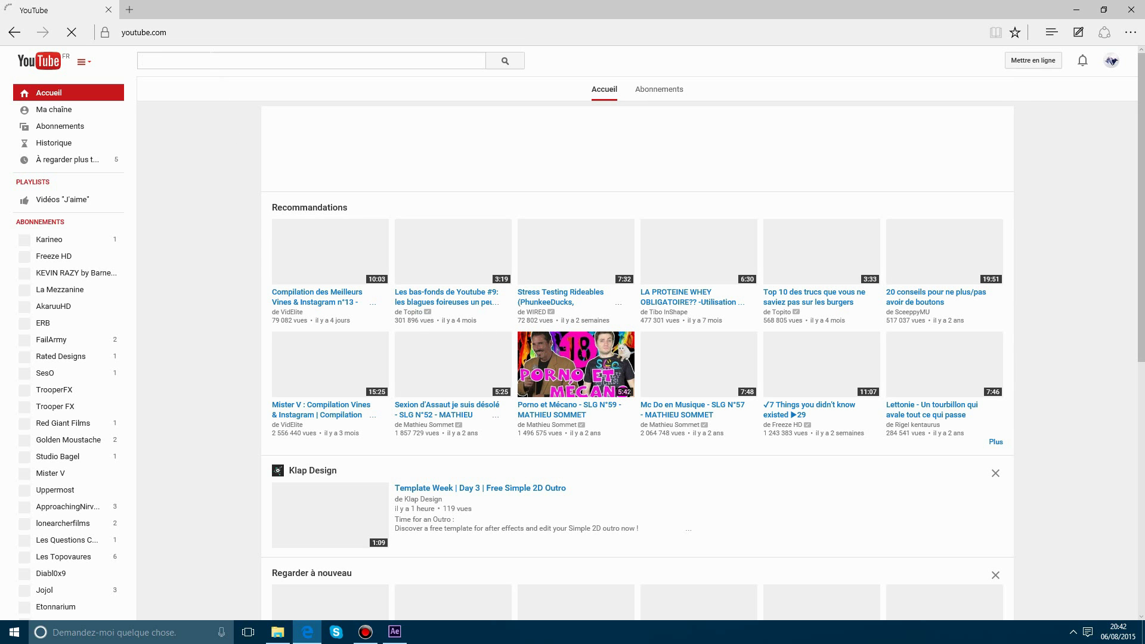
Search YouTube for "klap design" and open the Klap Design channel's list of videos.
text(klap design)
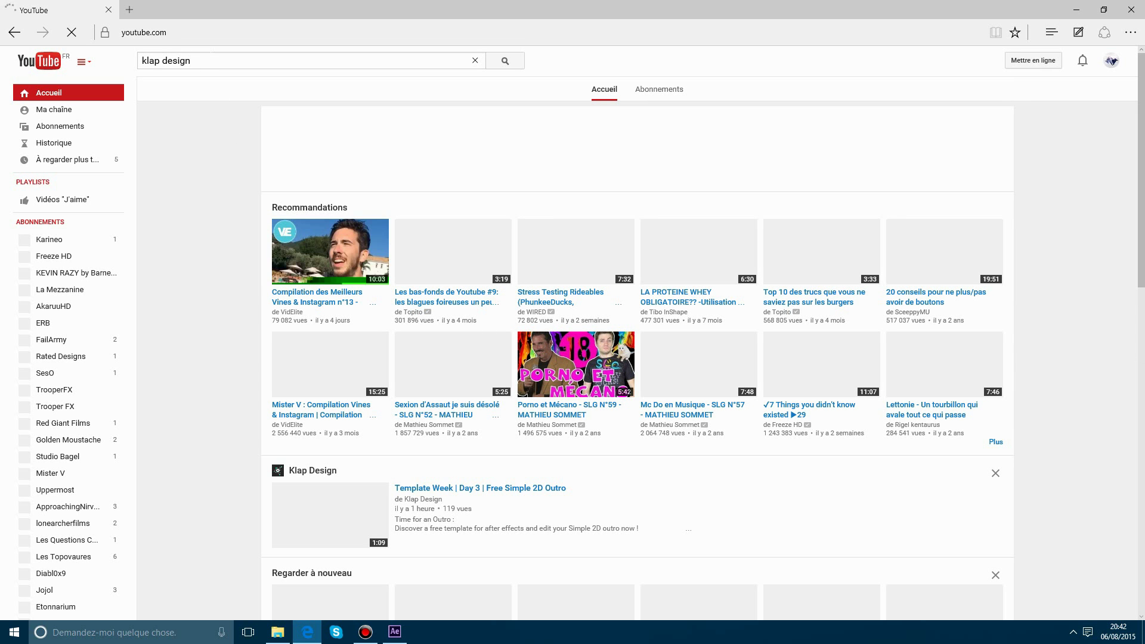
key(Return)
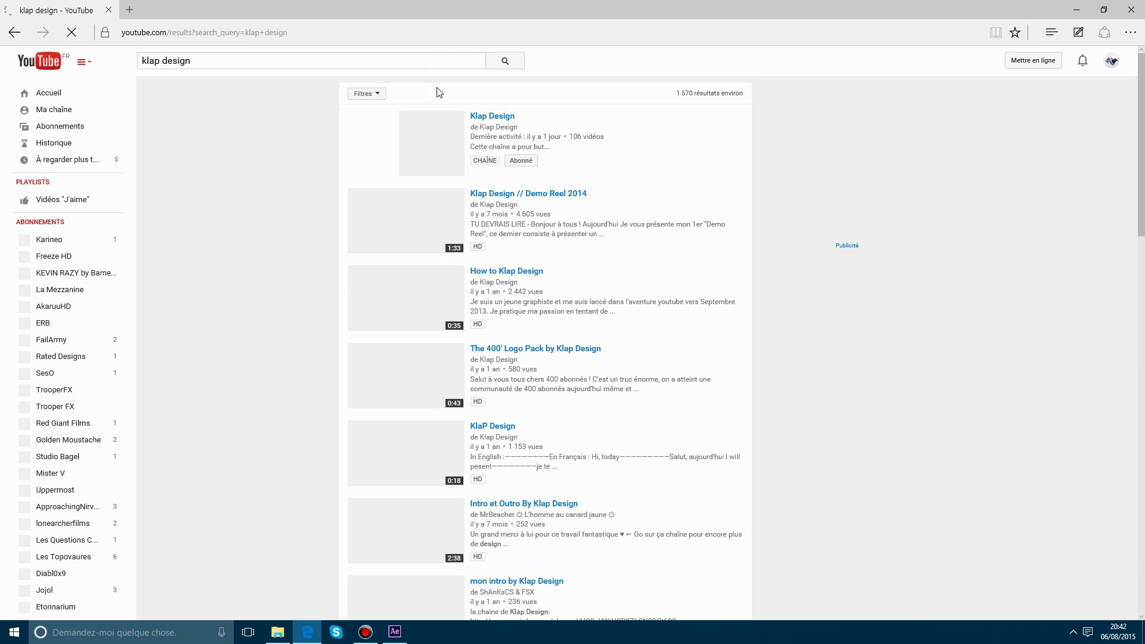
click(480, 116)
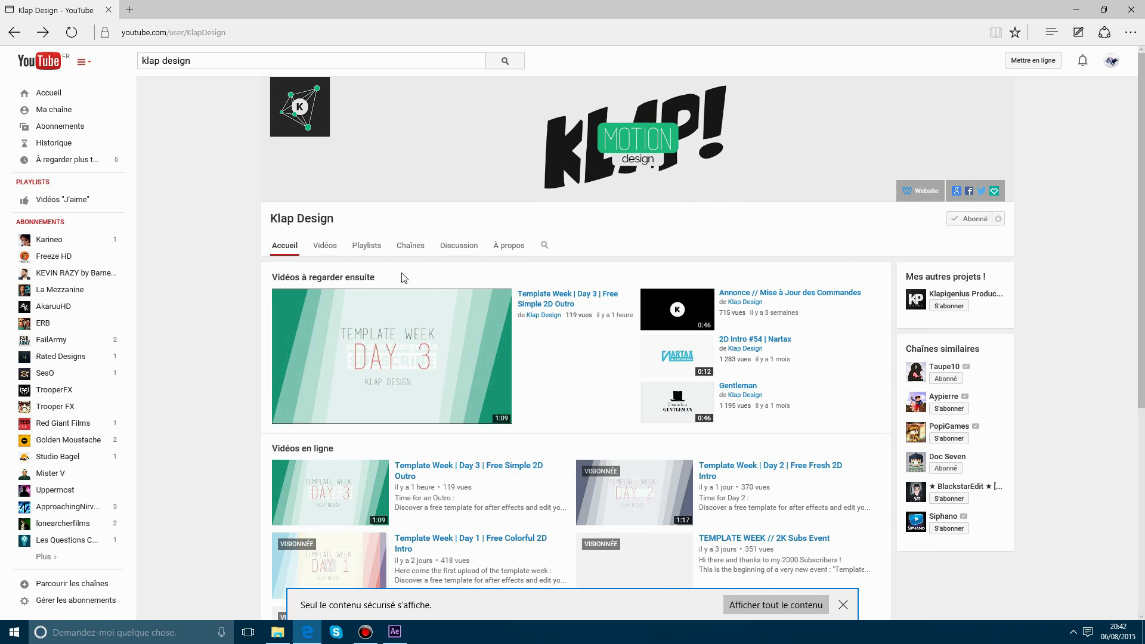
click(318, 248)
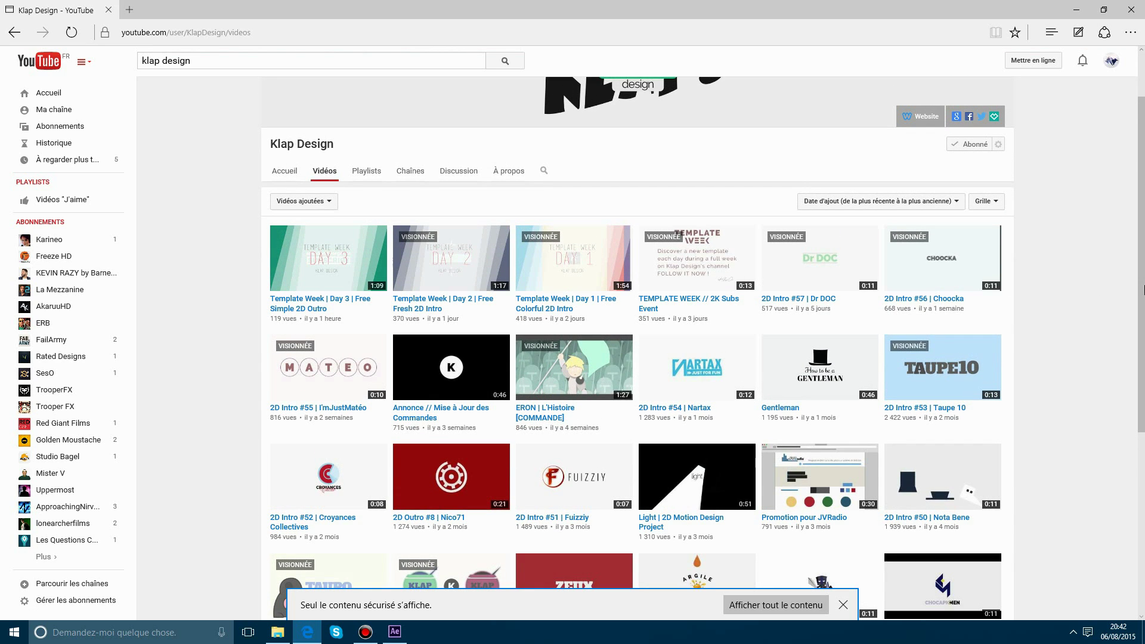
Browse the Klap Design channel's video grid for motion design intro examples.
drag(1143, 290, 1142, 208)
scroll(804, 357, down, 2)
scroll(804, 358, down, 3)
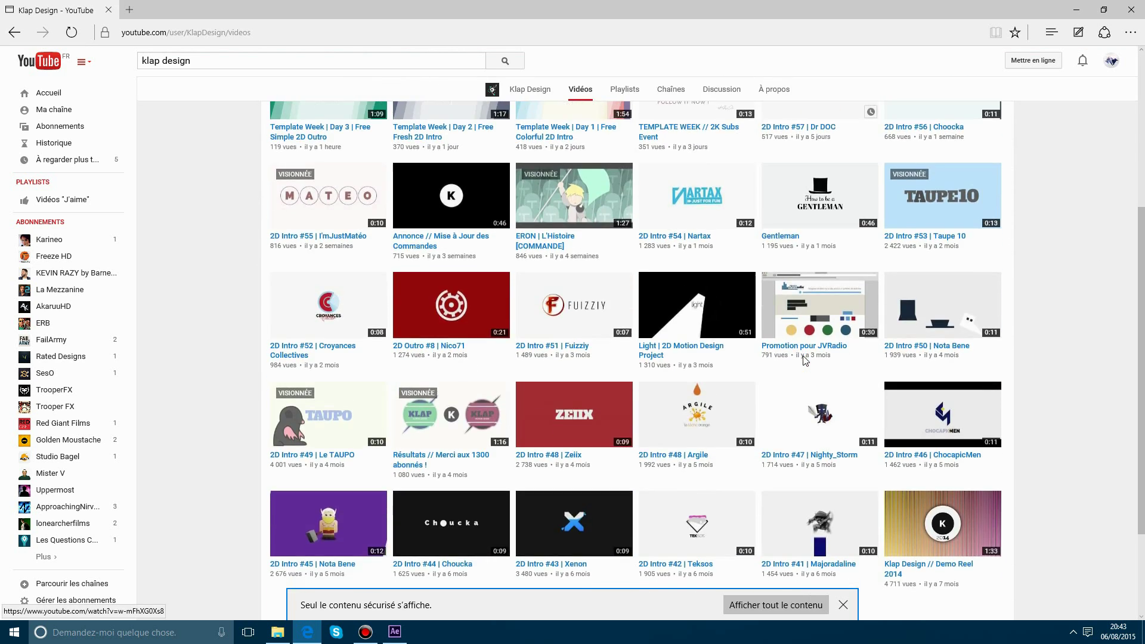
scroll(1105, 265, up, 5)
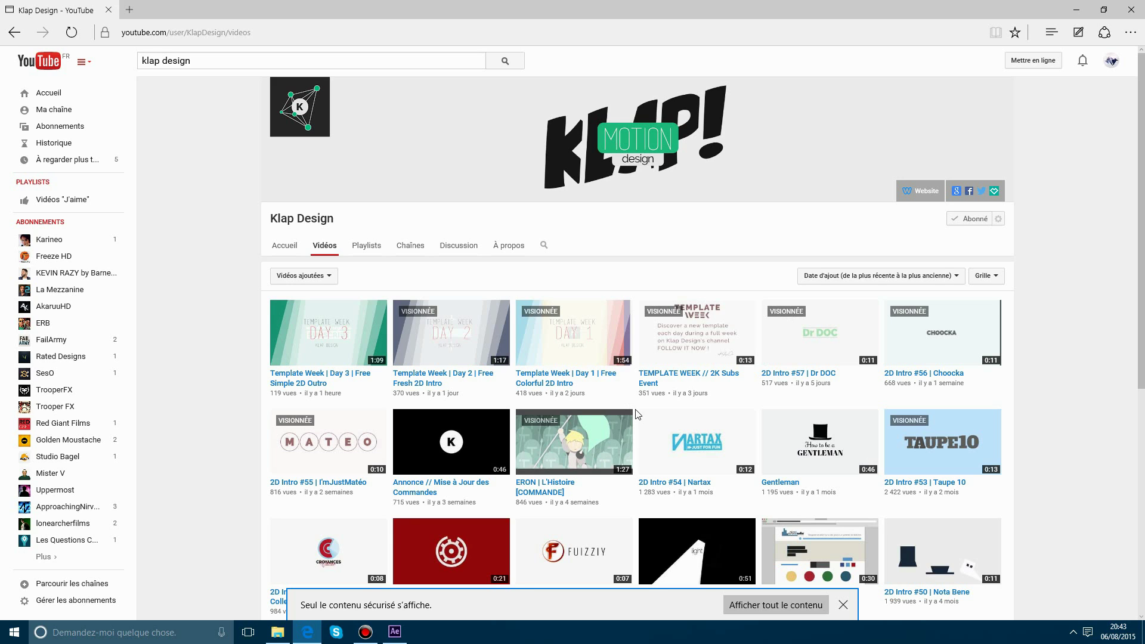
scroll(638, 414, down, 2)
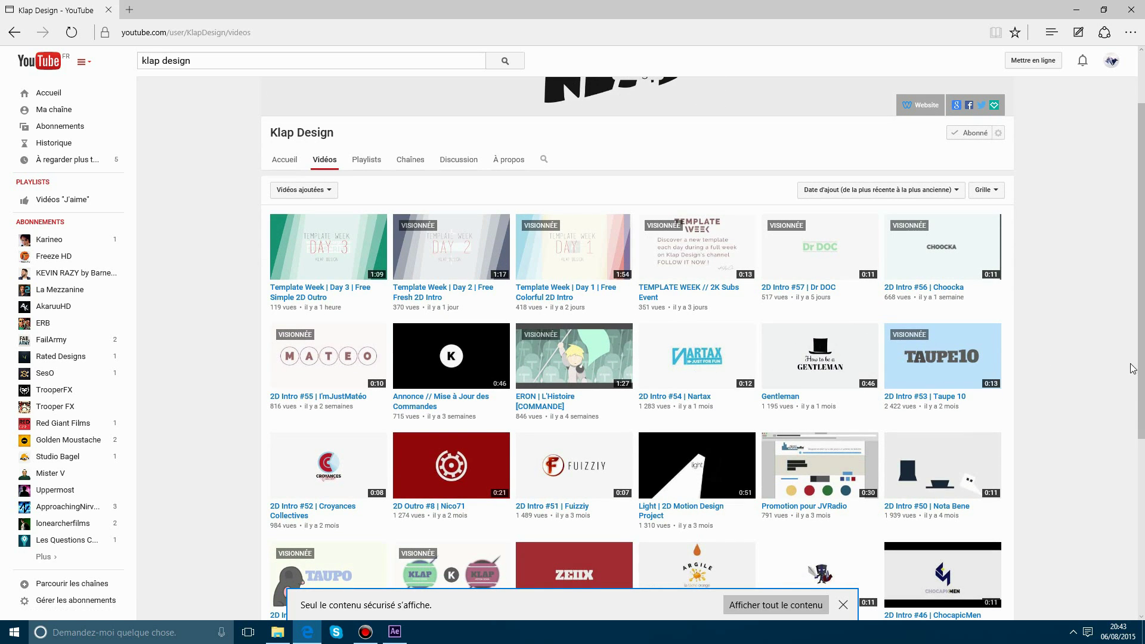
scroll(1132, 368, up, 2)
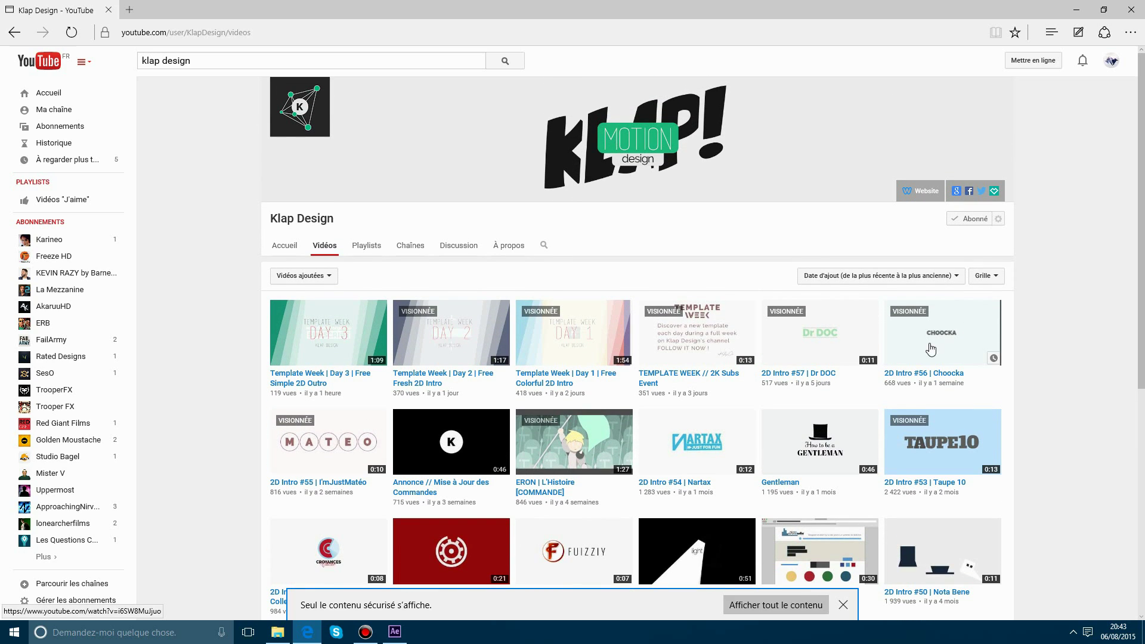
Open the video "2D Intro #54 | Nartax", dismiss the secure-content notice and change its playback quality.
click(696, 444)
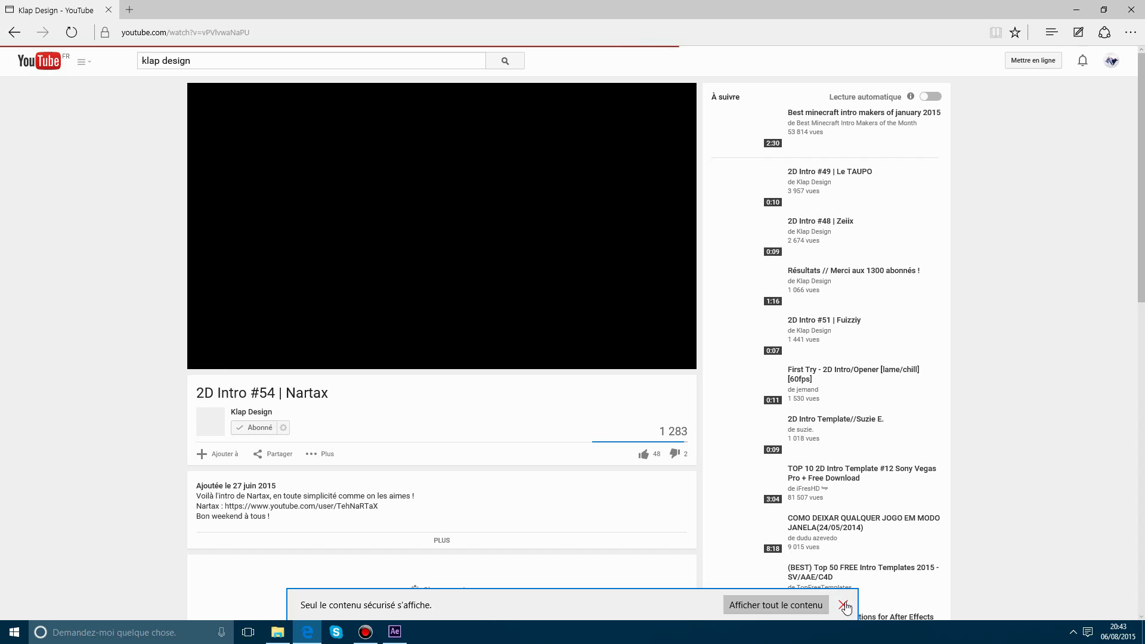
click(843, 604)
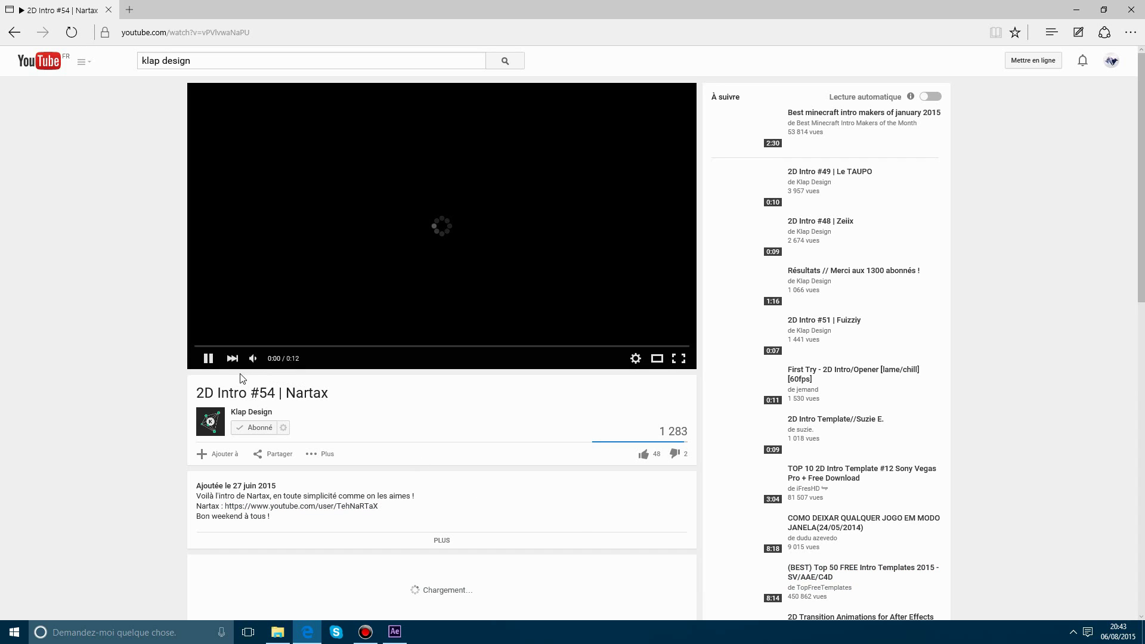
mouse_move(260, 358)
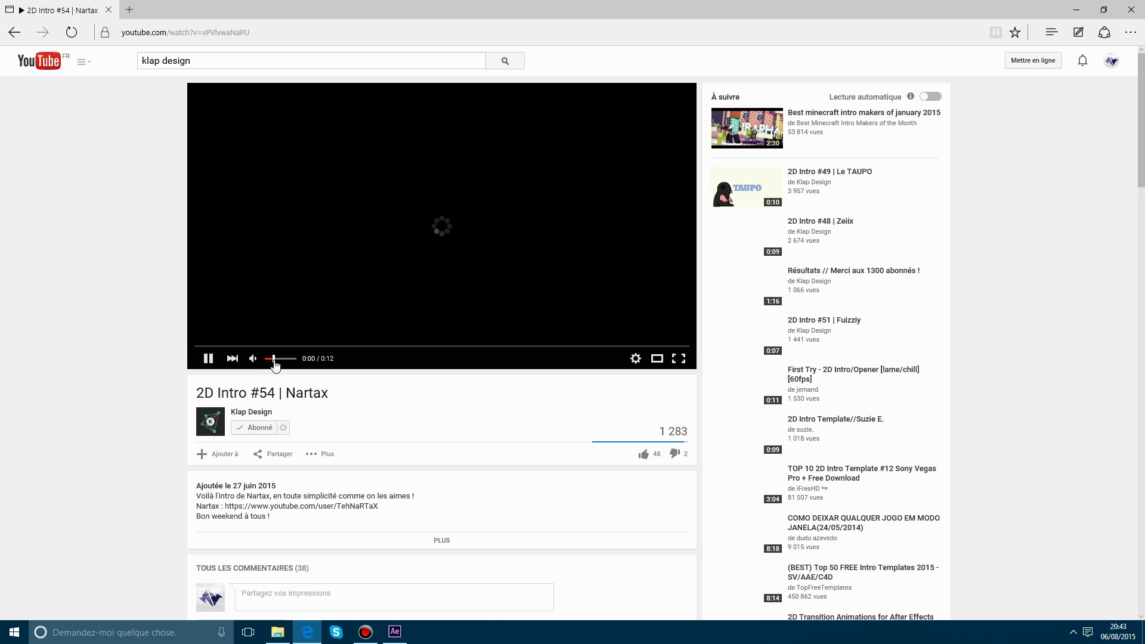
click(632, 360)
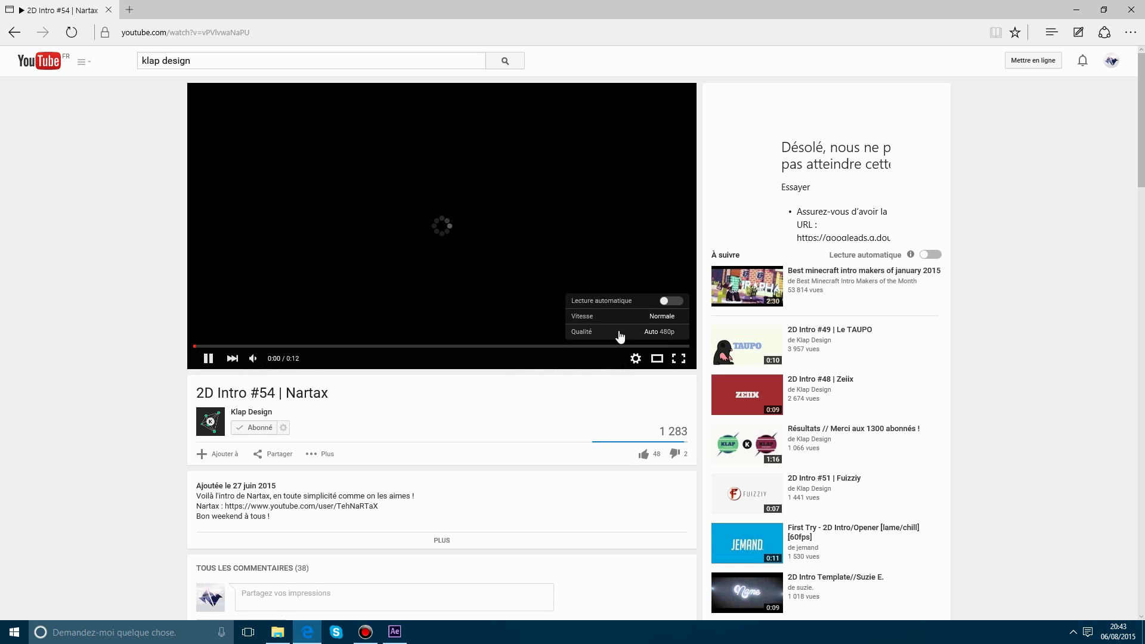
click(618, 331)
click(648, 307)
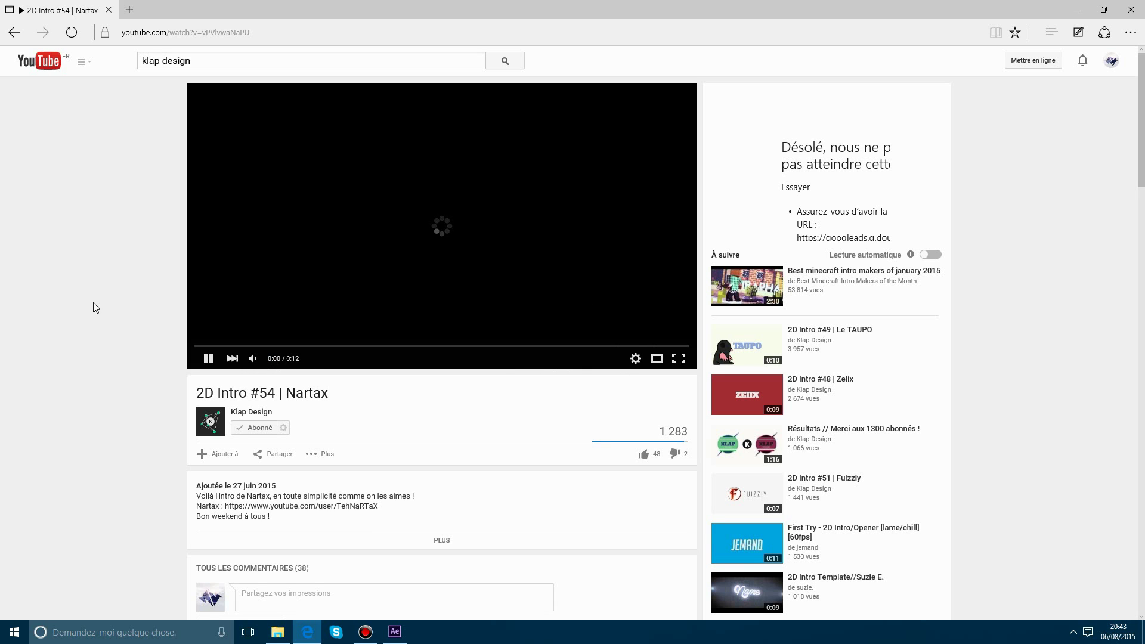
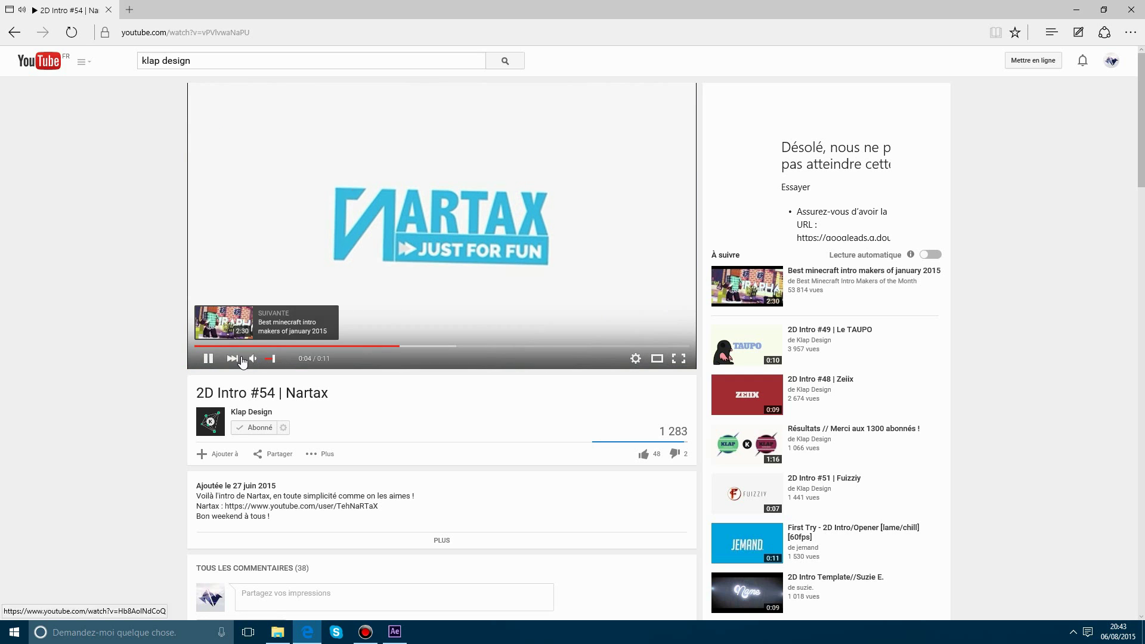
Replay the Nartax intro from the start at a lower volume and pause it at about 0:03.
click(267, 358)
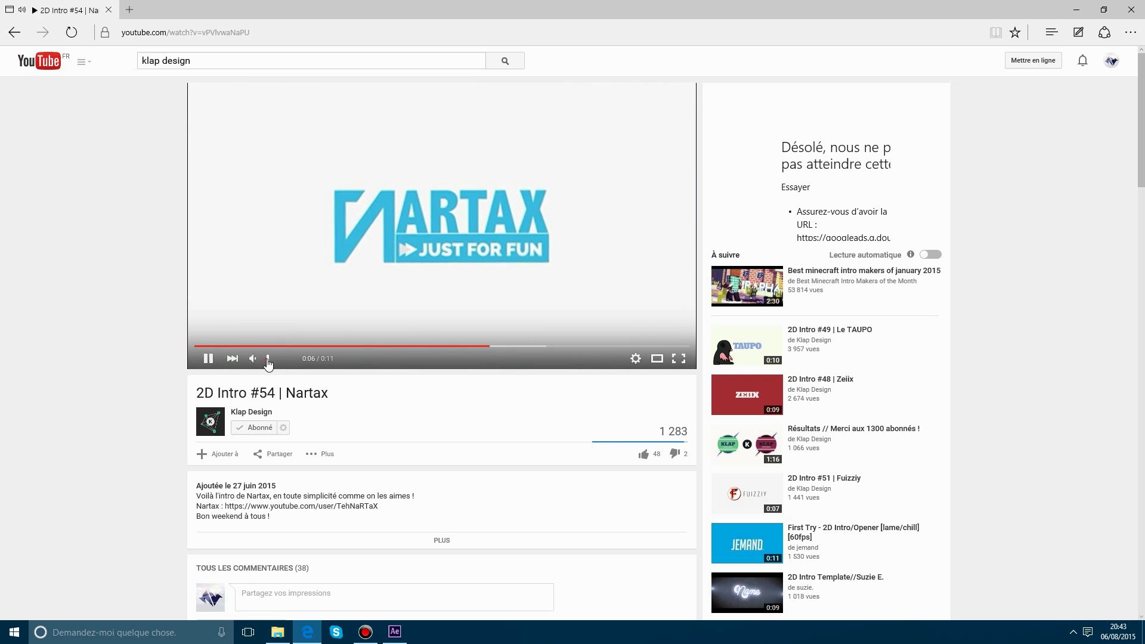
drag(239, 347, 146, 350)
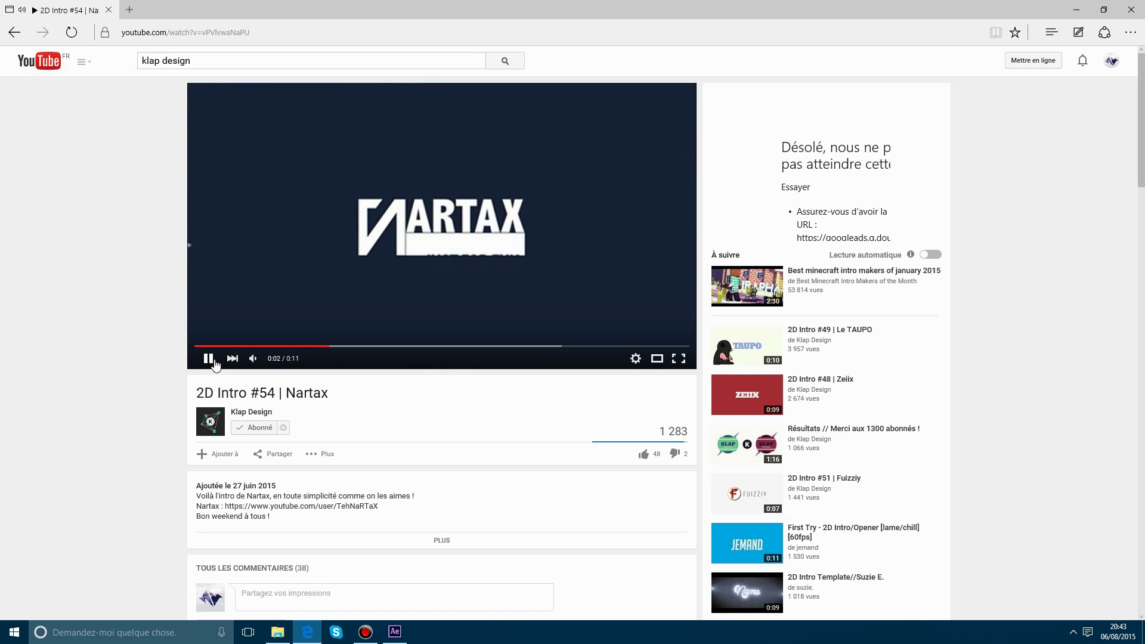
click(209, 358)
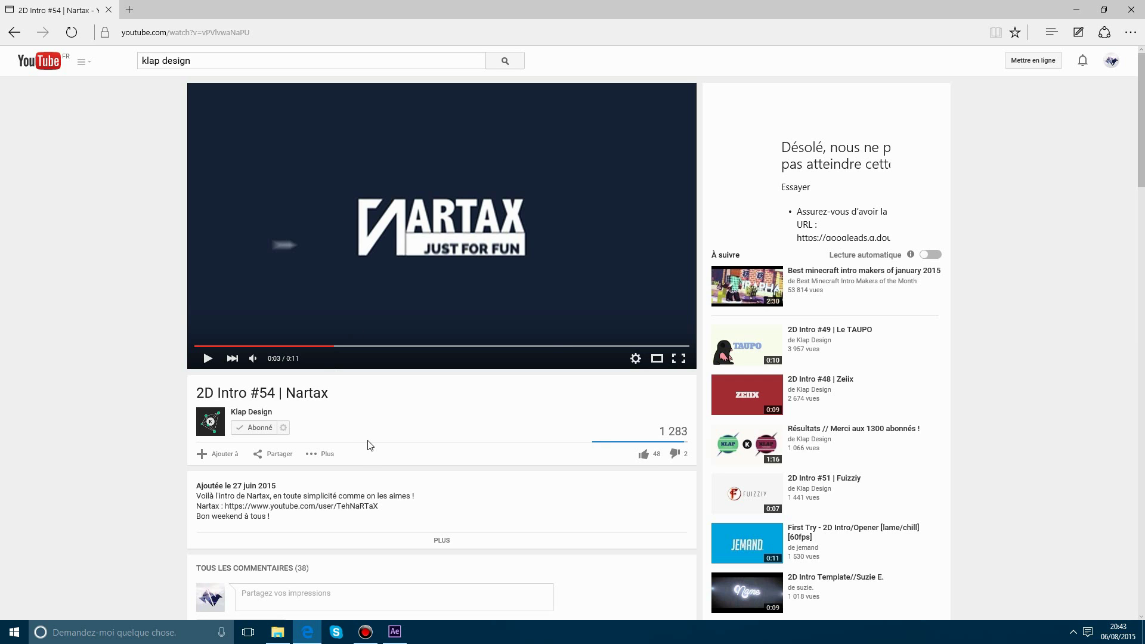
Return to the Klap Design channel's videos and look through the other intros.
click(13, 33)
scroll(415, 313, down, 4)
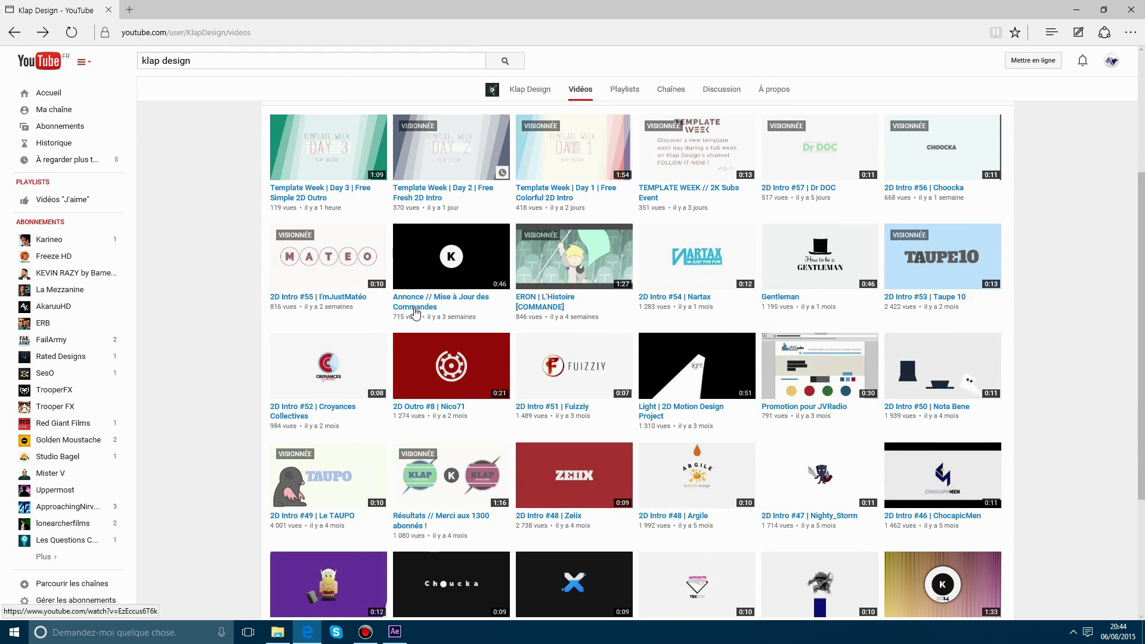
scroll(774, 364, down, 3)
scroll(772, 362, up, 4)
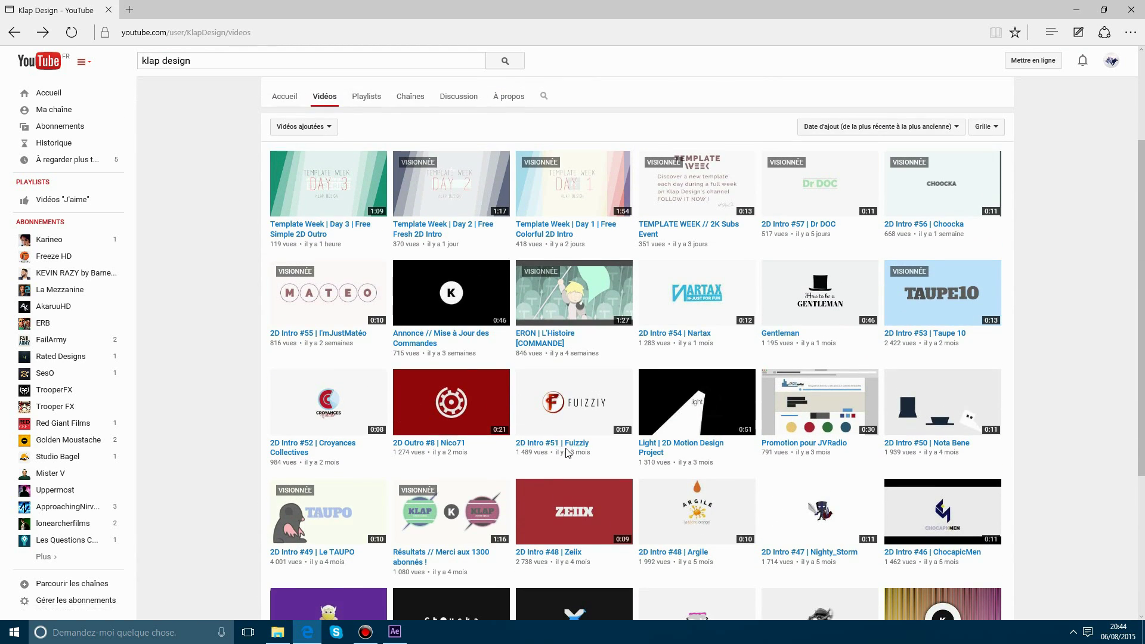
Switch back to After Effects and import "Logo (Forme) - MS Design.png" from the Logo MS Design folder under Ressources MS Design.
click(1074, 8)
drag(655, 427, 627, 430)
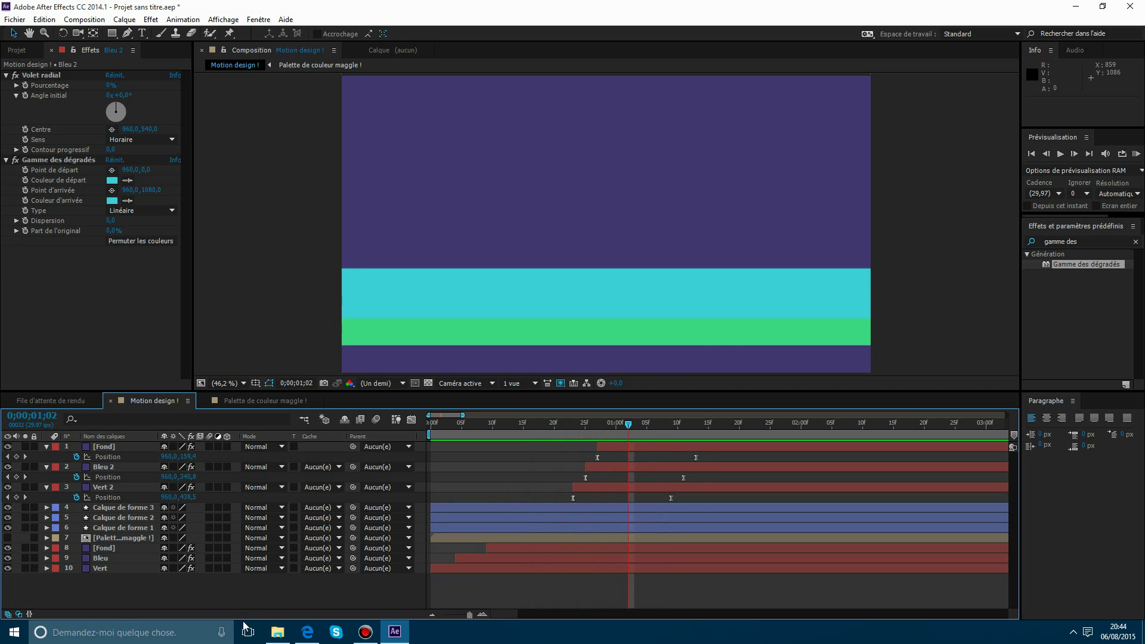
click(278, 631)
click(342, 289)
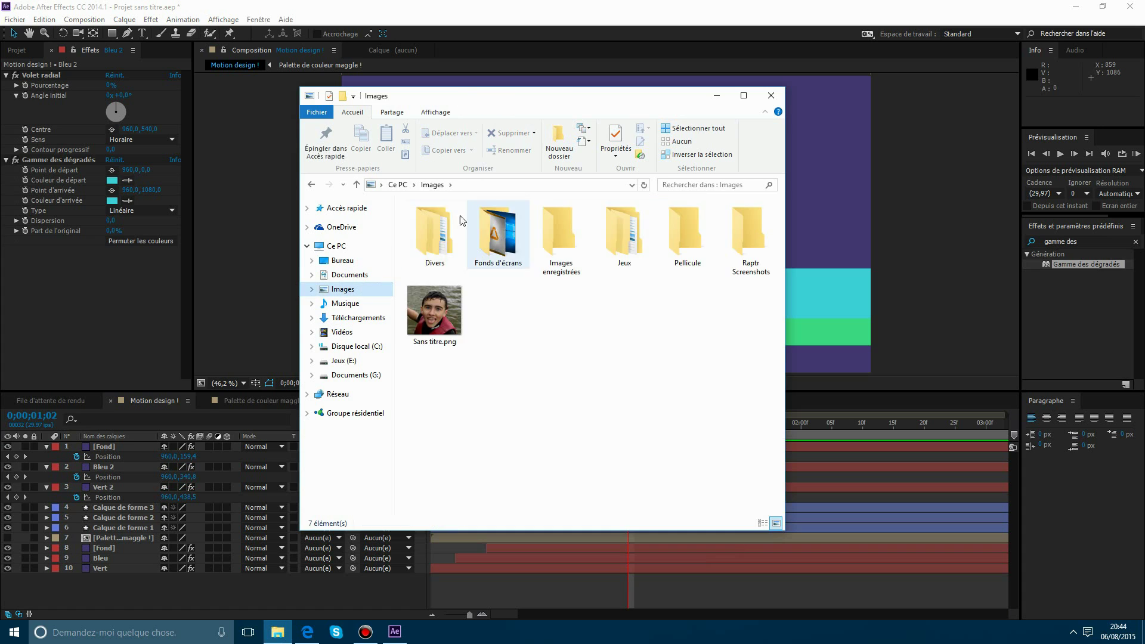
double_click(458, 222)
double_click(482, 245)
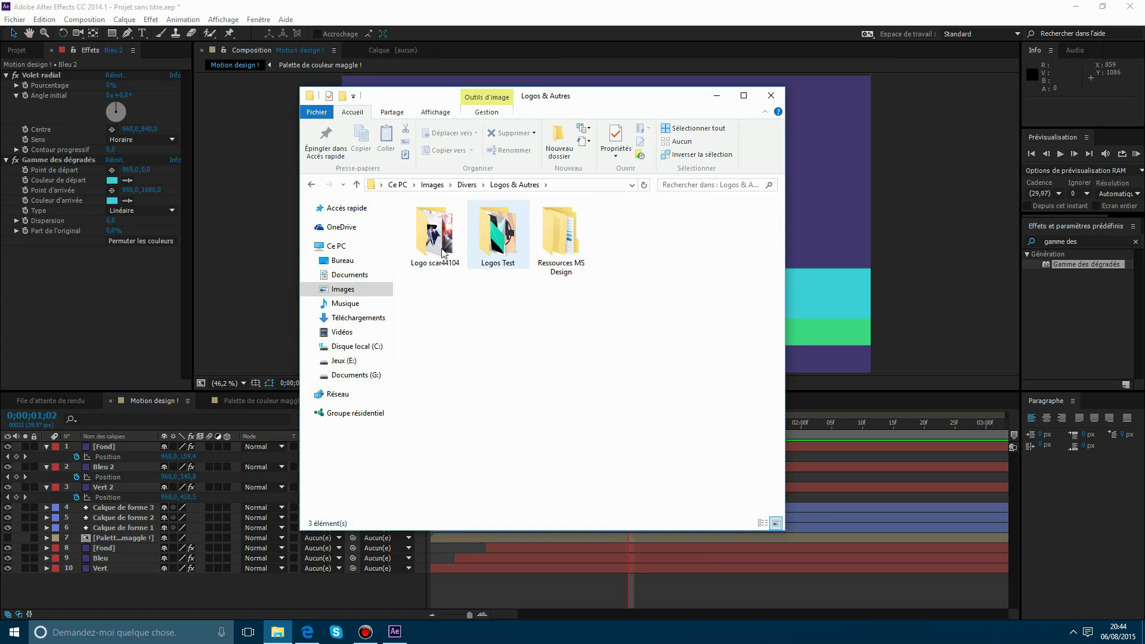
double_click(560, 237)
click(642, 262)
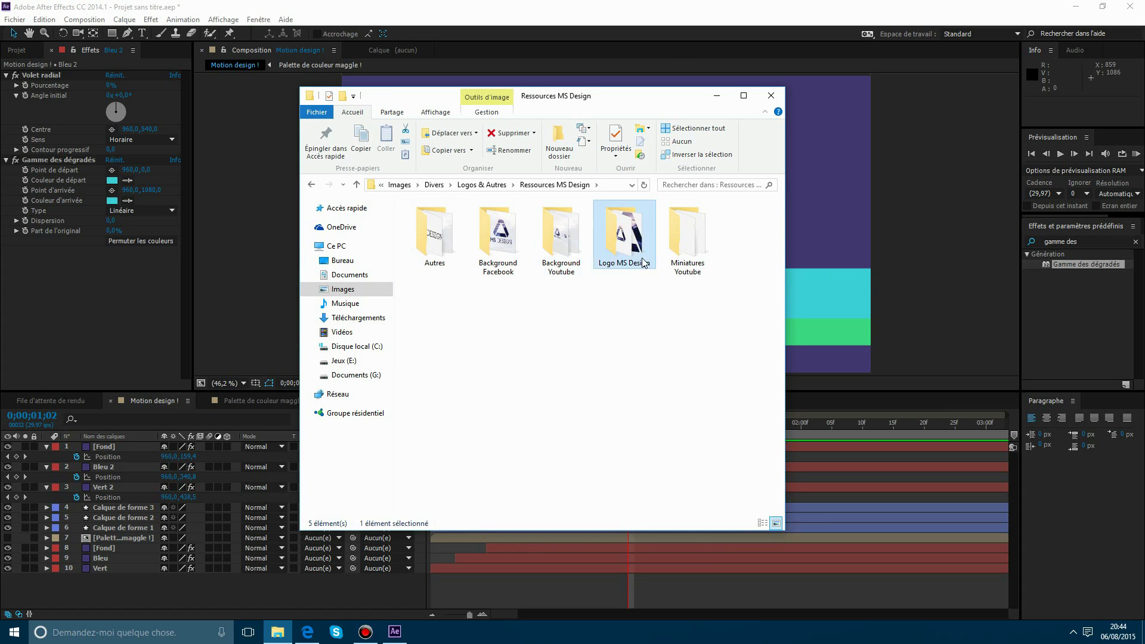
double_click(643, 263)
drag(509, 251, 176, 328)
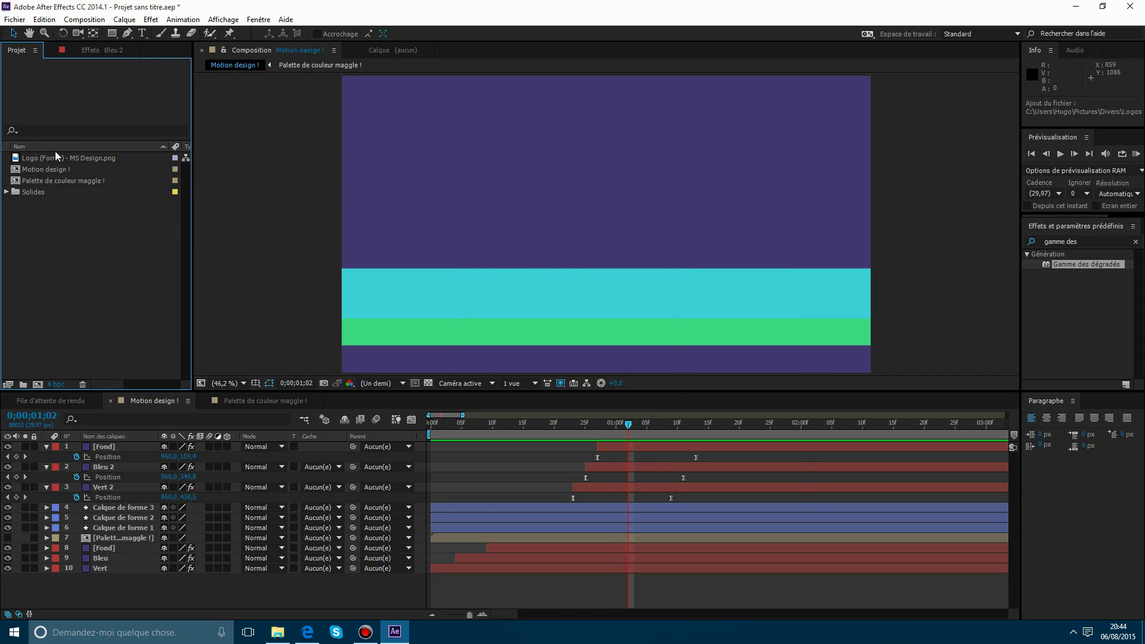
Add the logo image as the top layer starting at about 0;00;01;00 and scale it to 15%.
drag(56, 156, 642, 441)
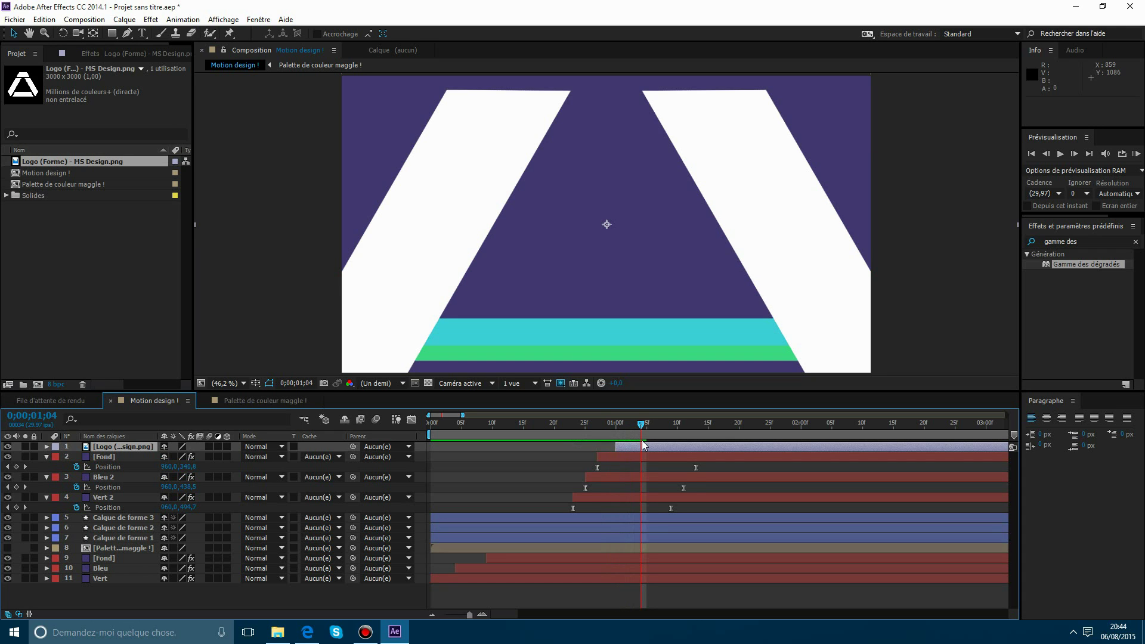
key(s)
key(comma)
key(comma)
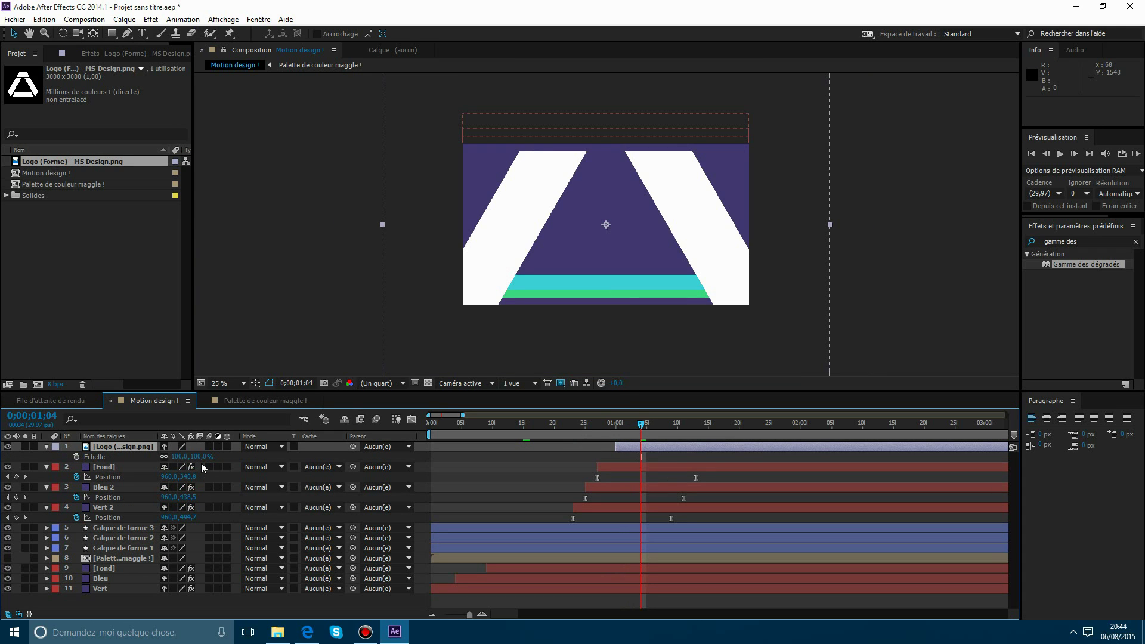
drag(202, 461, 157, 467)
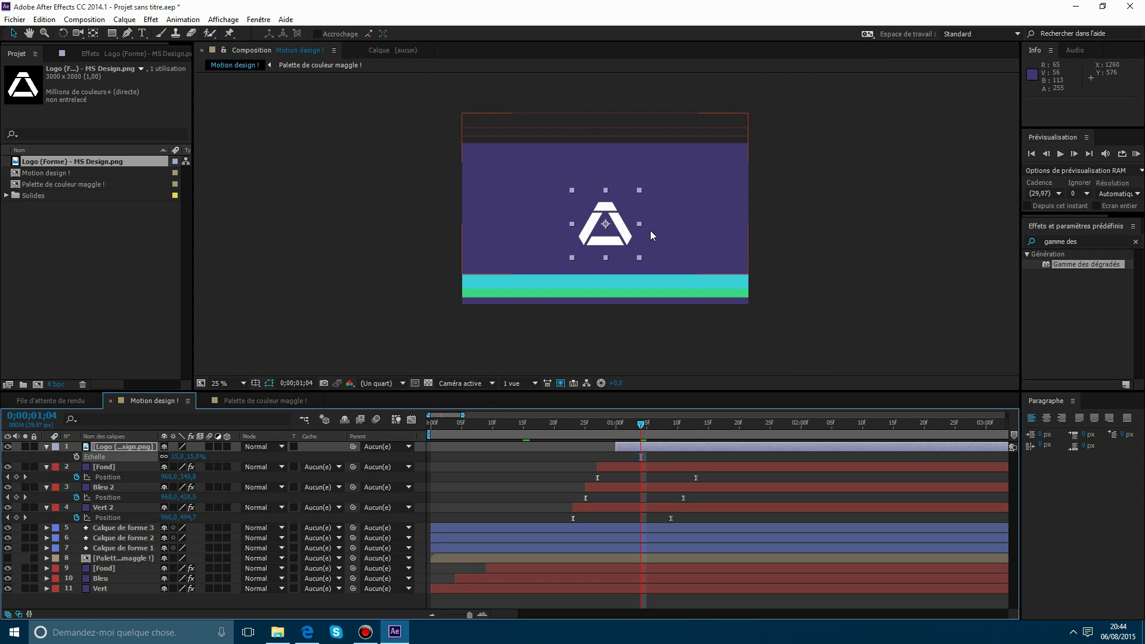
Set a Scale keyframe on the logo layer at 0;00;01;19.
key(period)
drag(630, 429, 733, 435)
key(s)
key(s)
key(s)
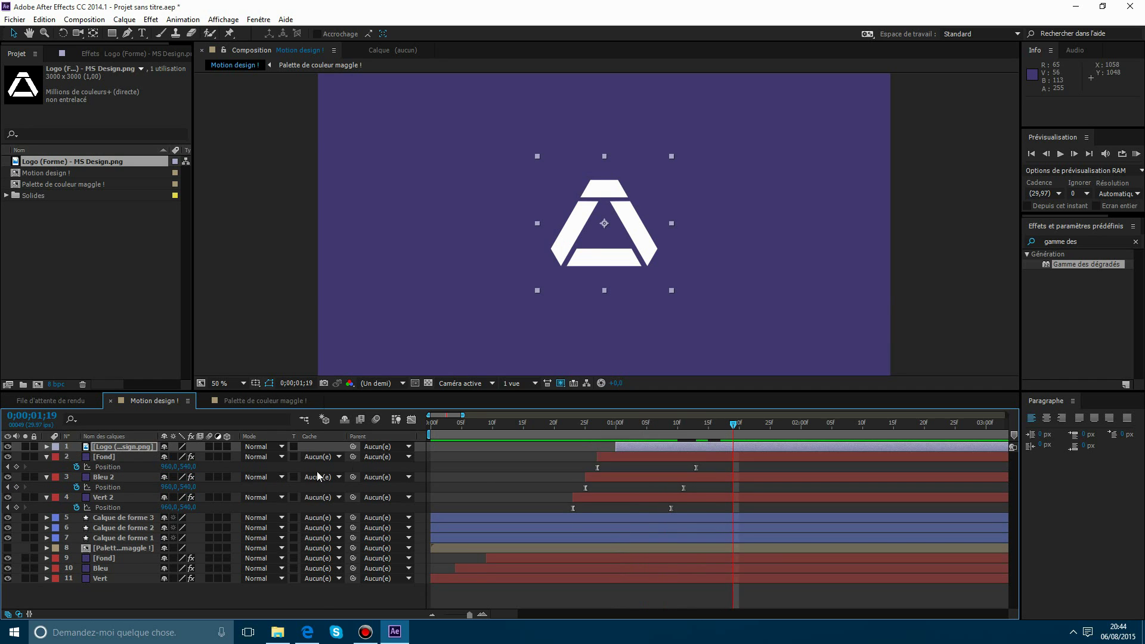
key(s)
click(78, 465)
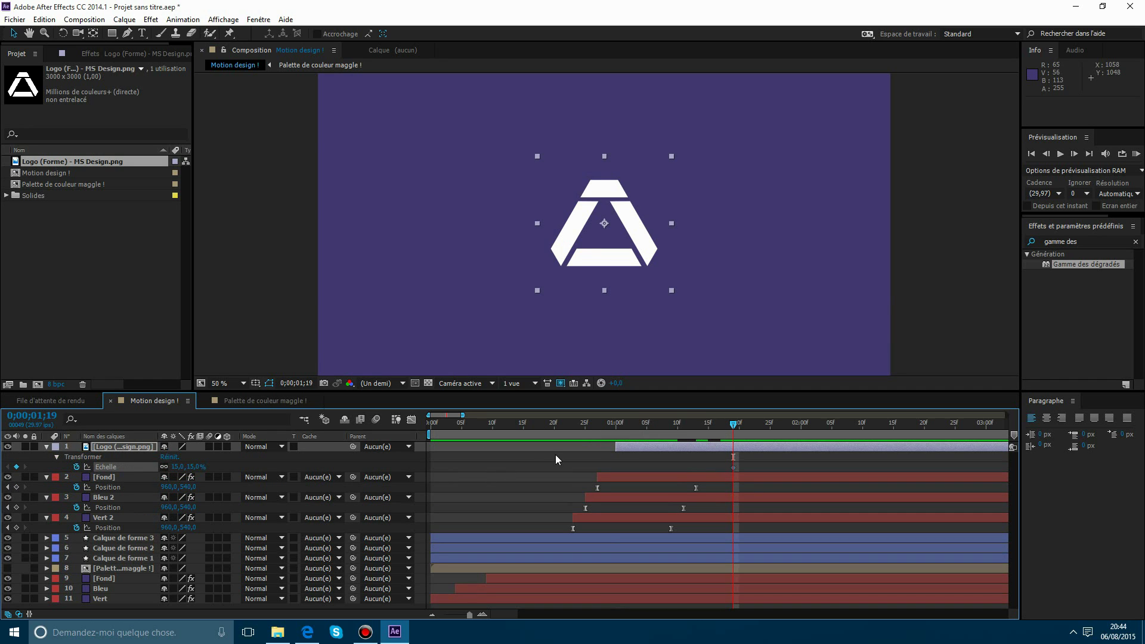
Add a Scale keyframe of 0% on the logo layer at 0;00;01;02.
click(629, 424)
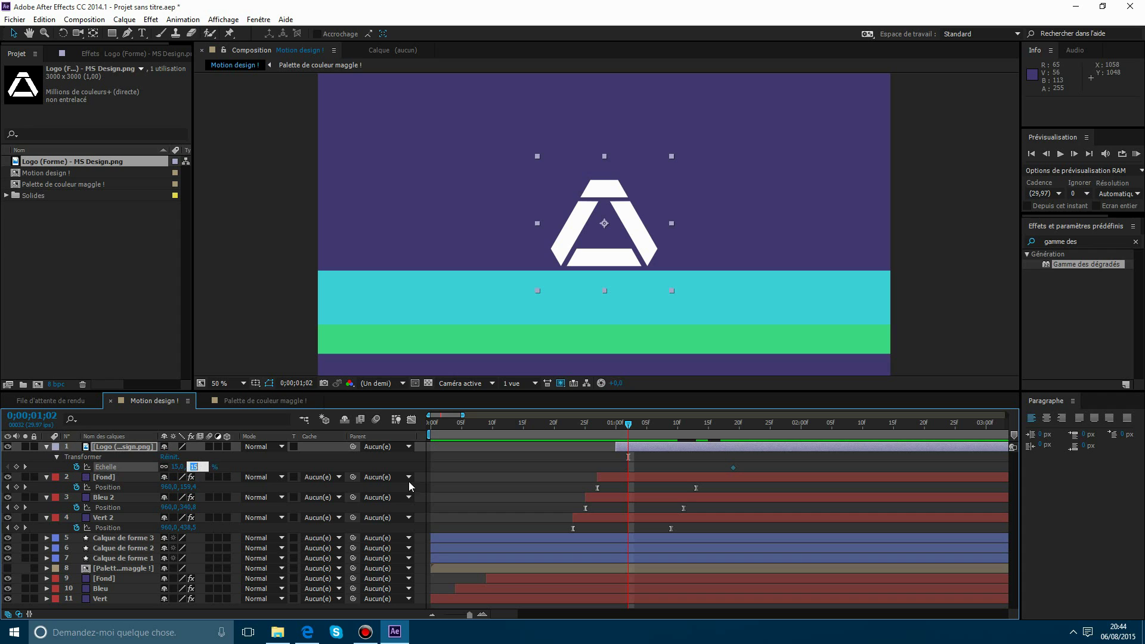
key(Return)
drag(741, 459, 603, 471)
Ease both Scale keyframes of the logo and extend the final keyframe's incoming handle back to the first keyframe for a fast-rising curve.
click(411, 420)
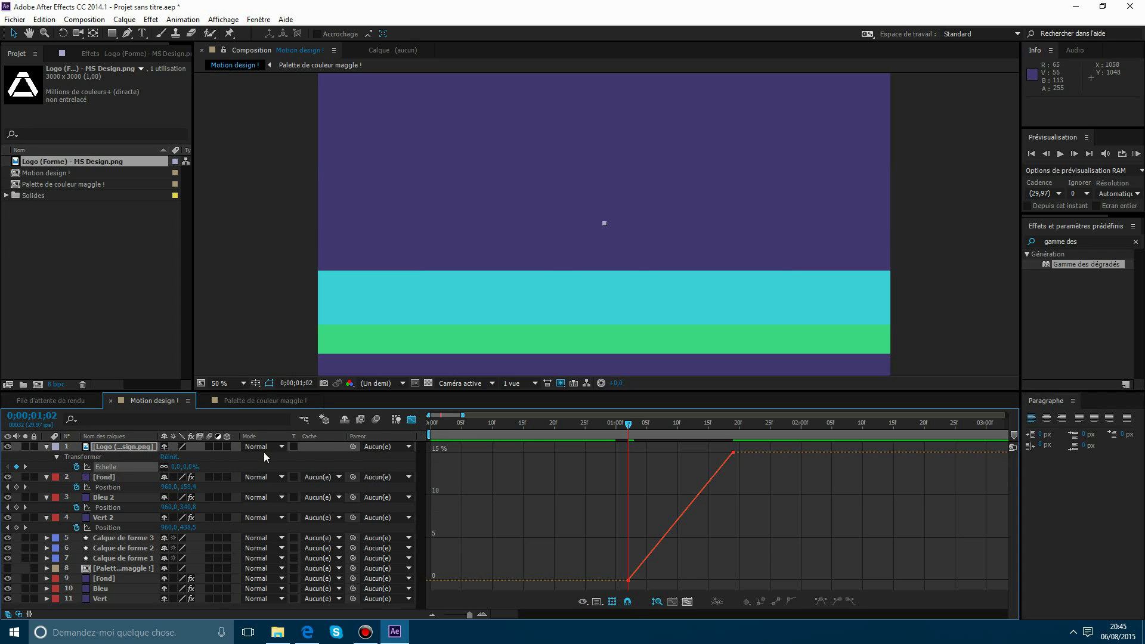
click(107, 467)
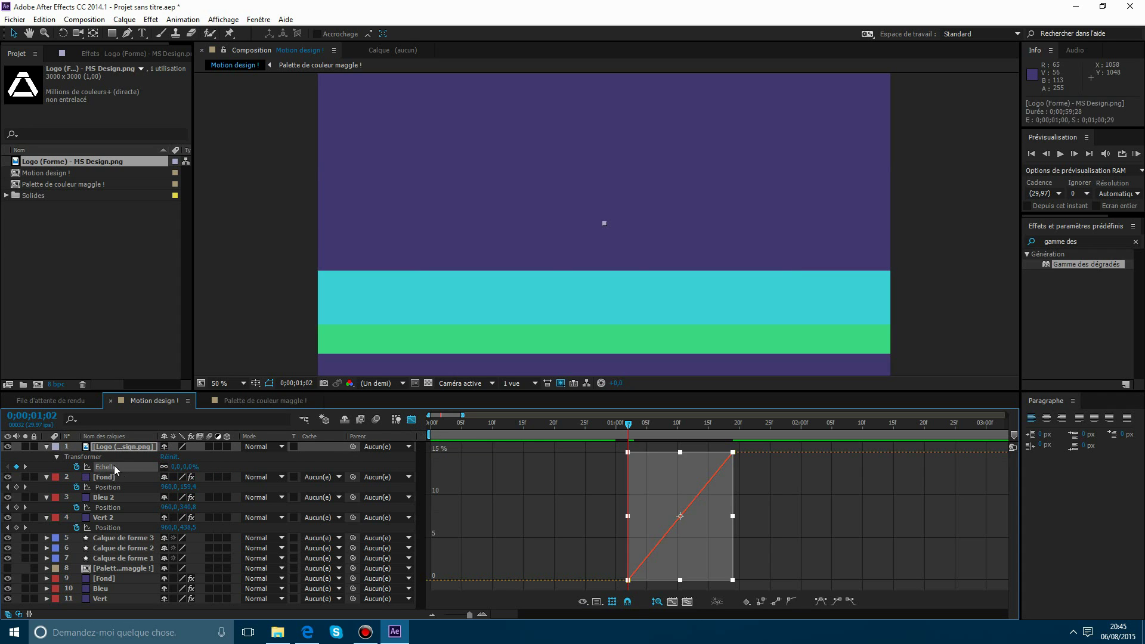
click(814, 601)
drag(700, 453, 614, 454)
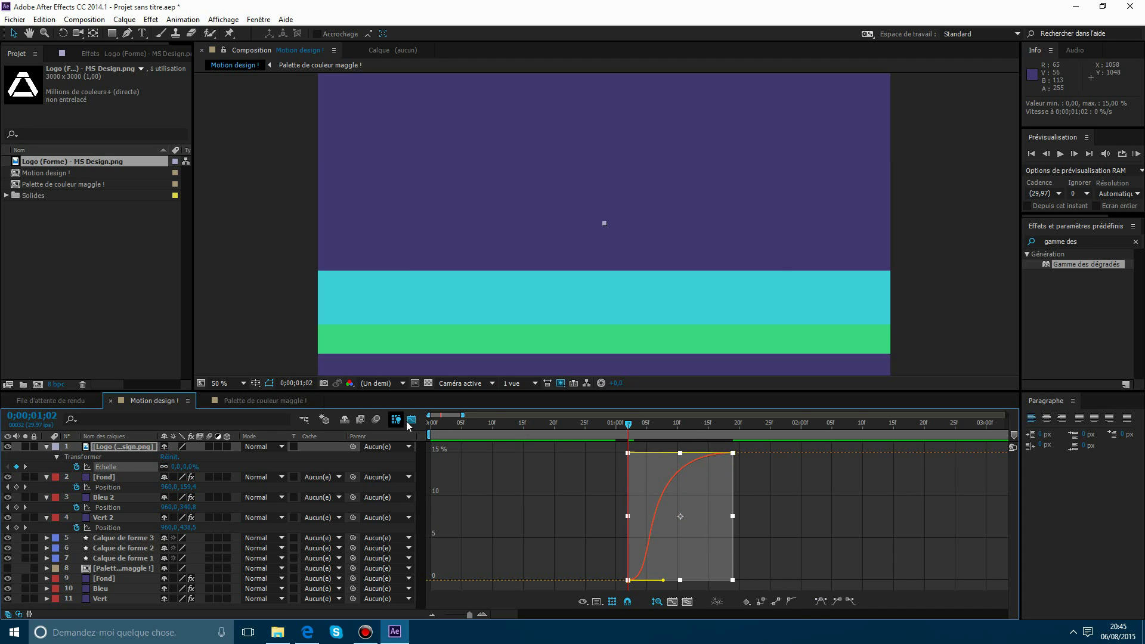
click(411, 419)
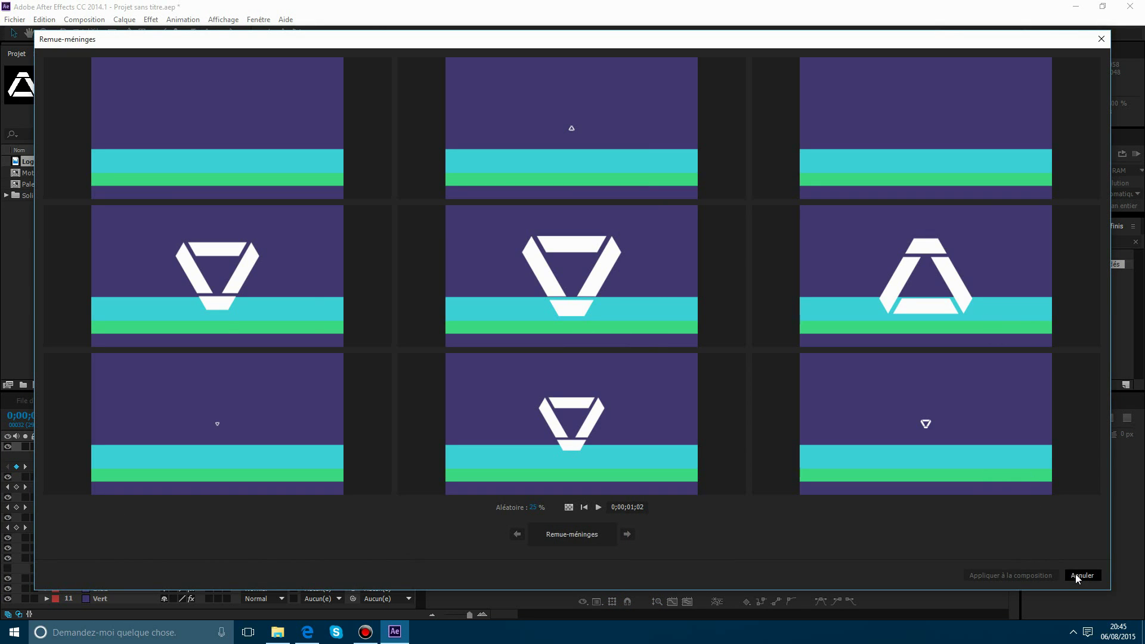
click(1080, 574)
click(412, 419)
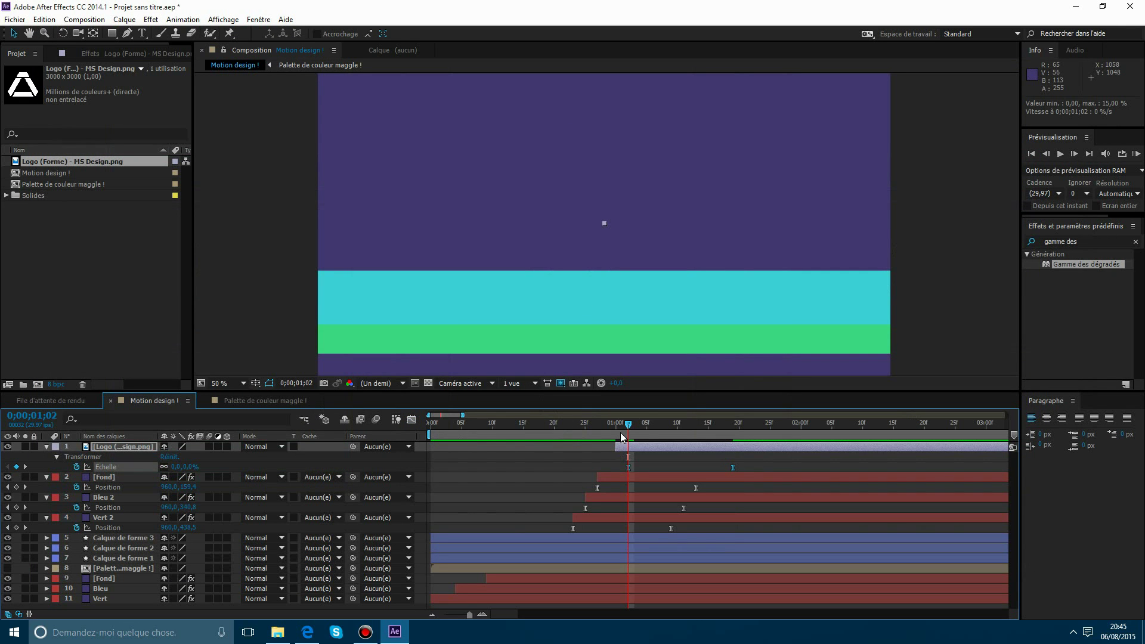
Set the current time to 0;00;01;00 and collapse the properties of the logo, [Fond], Bleu 2 and Vert 2 layers.
mouse_move(620, 432)
mouse_down()
mouse_move(700, 434)
mouse_move(523, 440)
mouse_move(680, 458)
mouse_move(560, 447)
mouse_move(615, 450)
mouse_up()
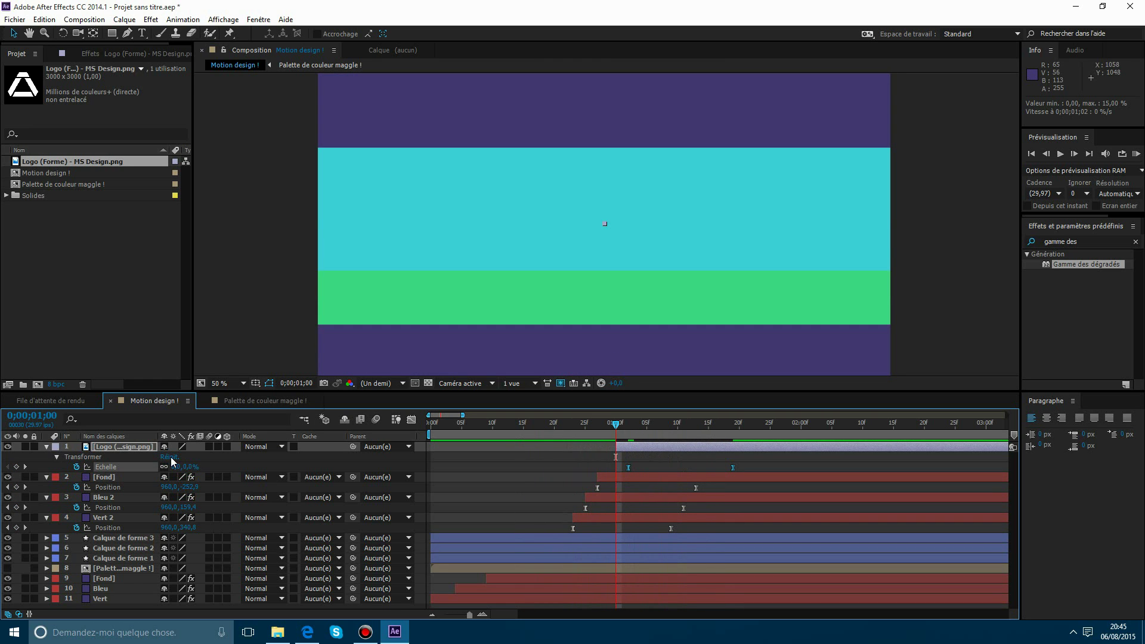
click(47, 446)
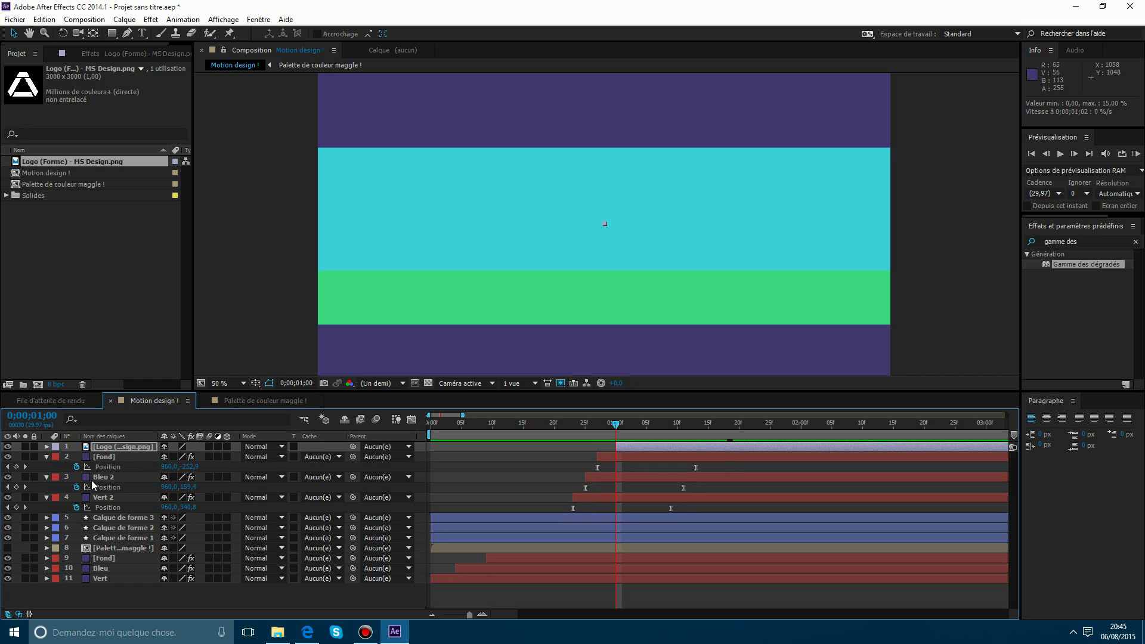
click(47, 477)
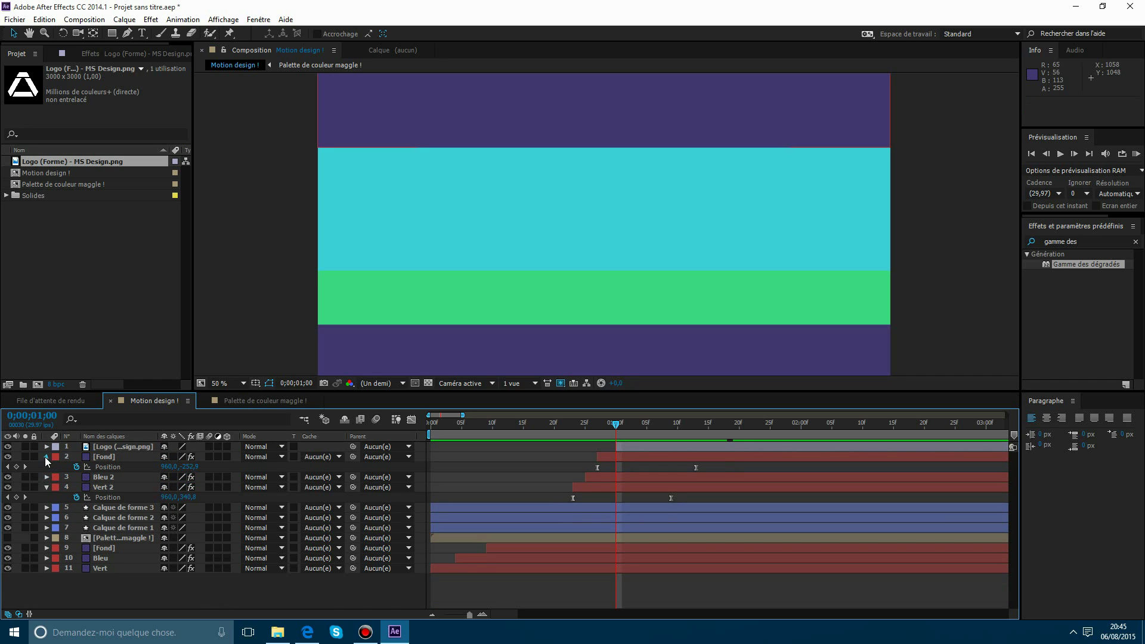
click(47, 457)
click(47, 477)
right_click(588, 441)
mouse_move(620, 448)
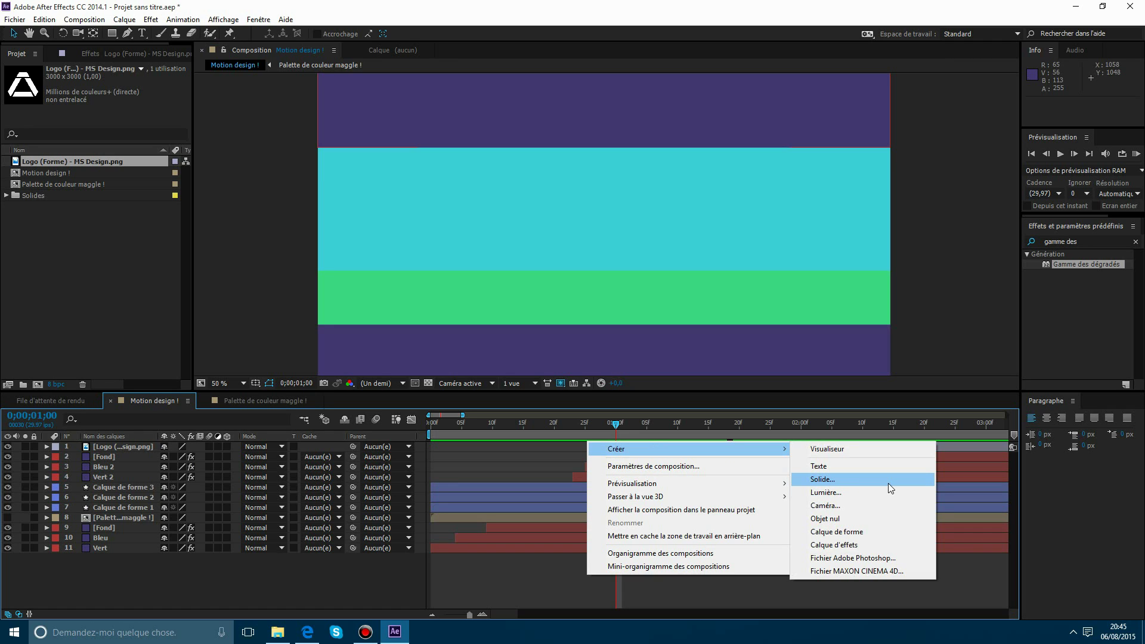
click(532, 561)
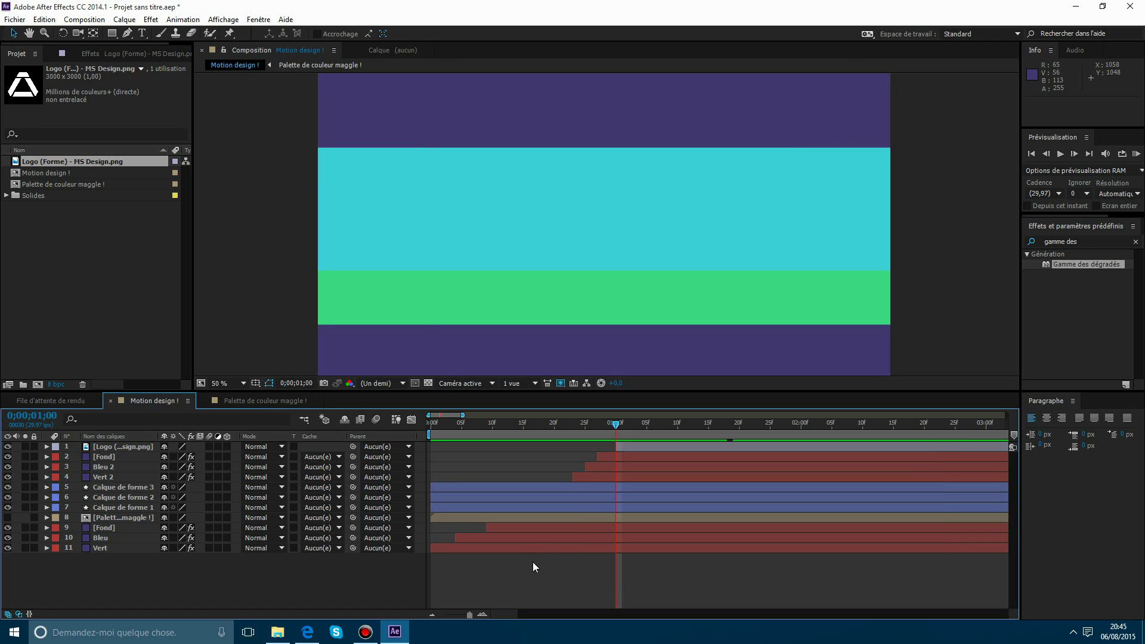
Draw an unfilled circle with a white outline on a new shape layer near the composition's centre.
click(112, 34)
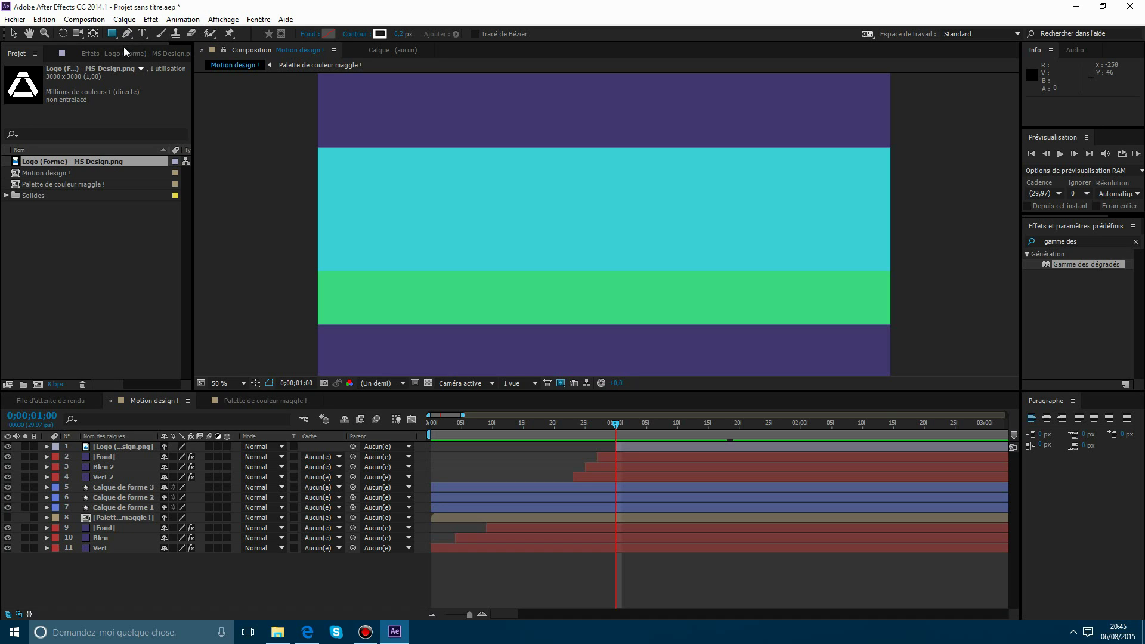
drag(113, 35, 155, 62)
drag(542, 144, 696, 300)
Centre the circle's anchor point with the Move Anchor Point script and widen its stroke to 72.2 px.
click(15, 19)
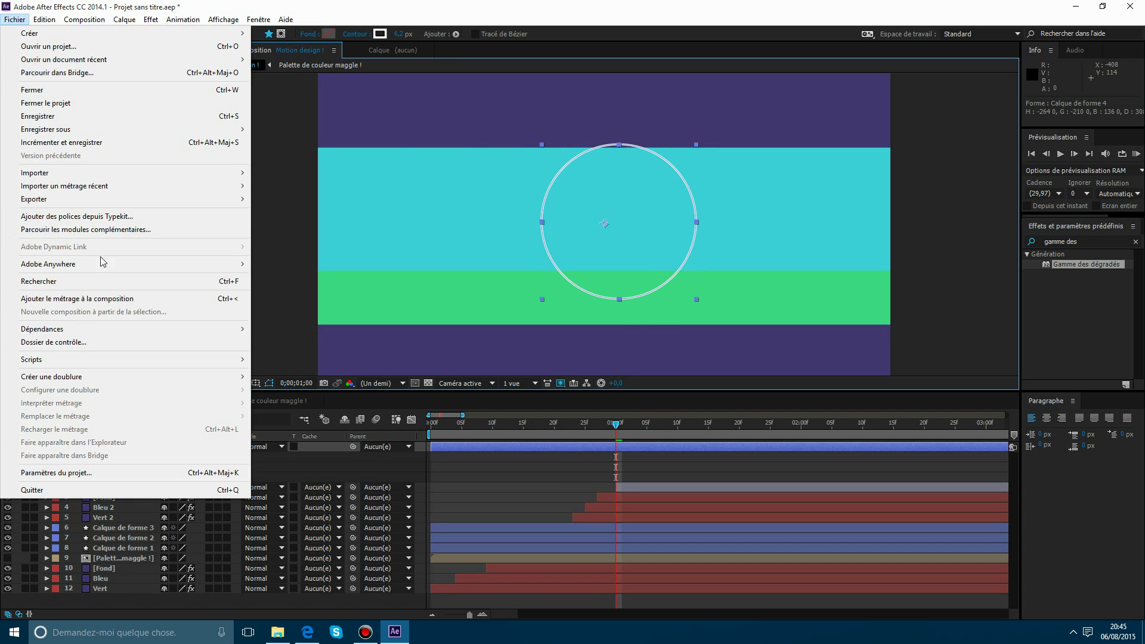
mouse_move(89, 361)
click(304, 495)
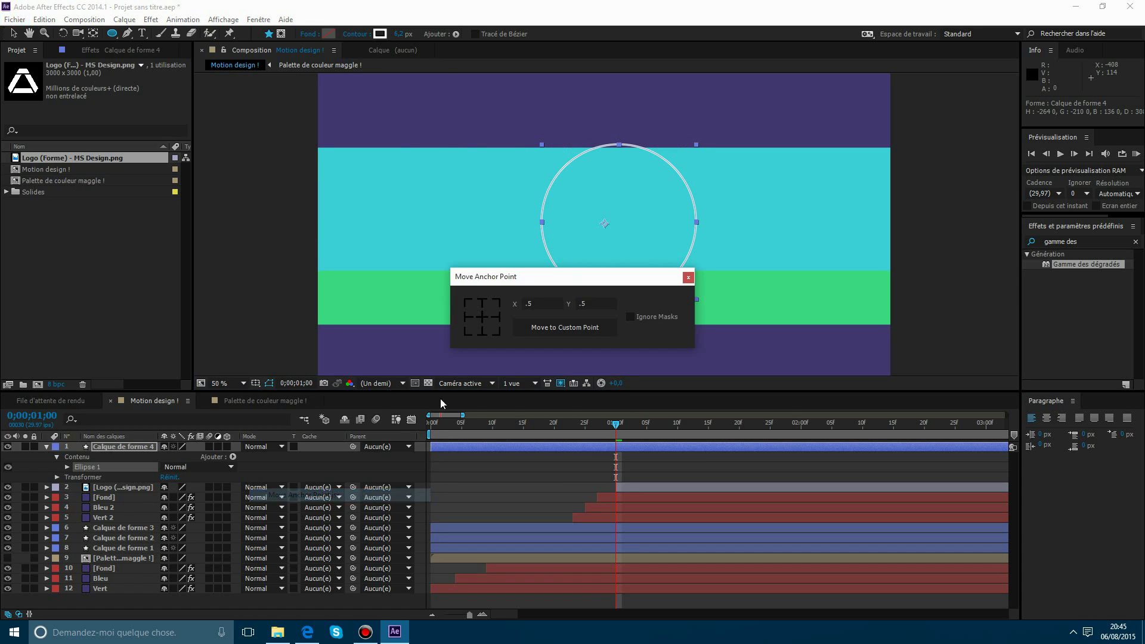
click(687, 277)
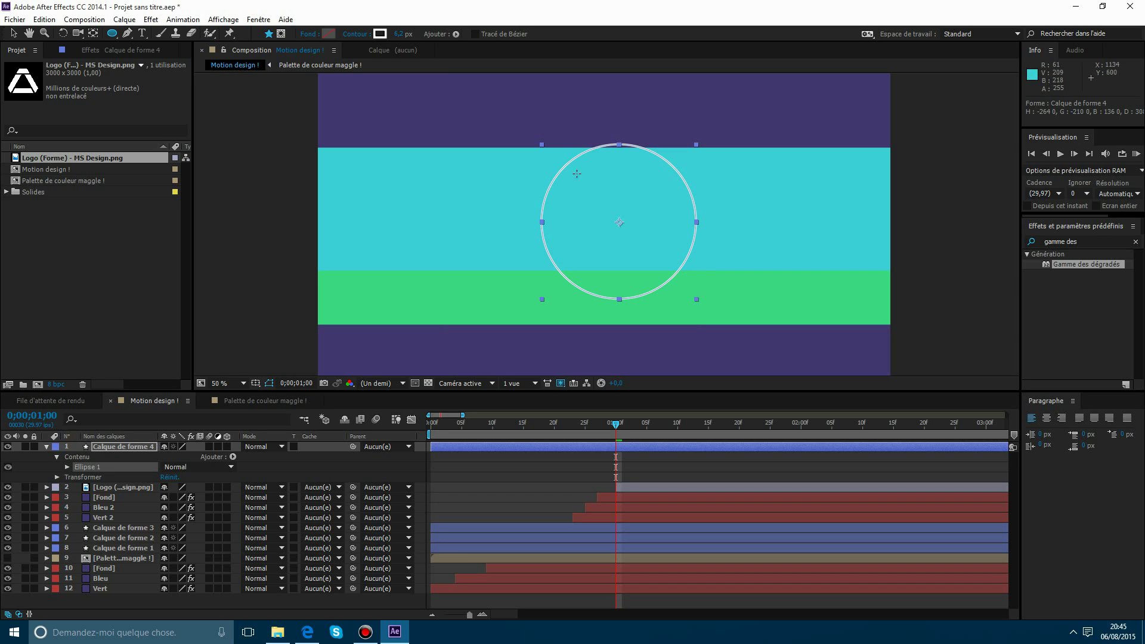
drag(399, 34, 806, 55)
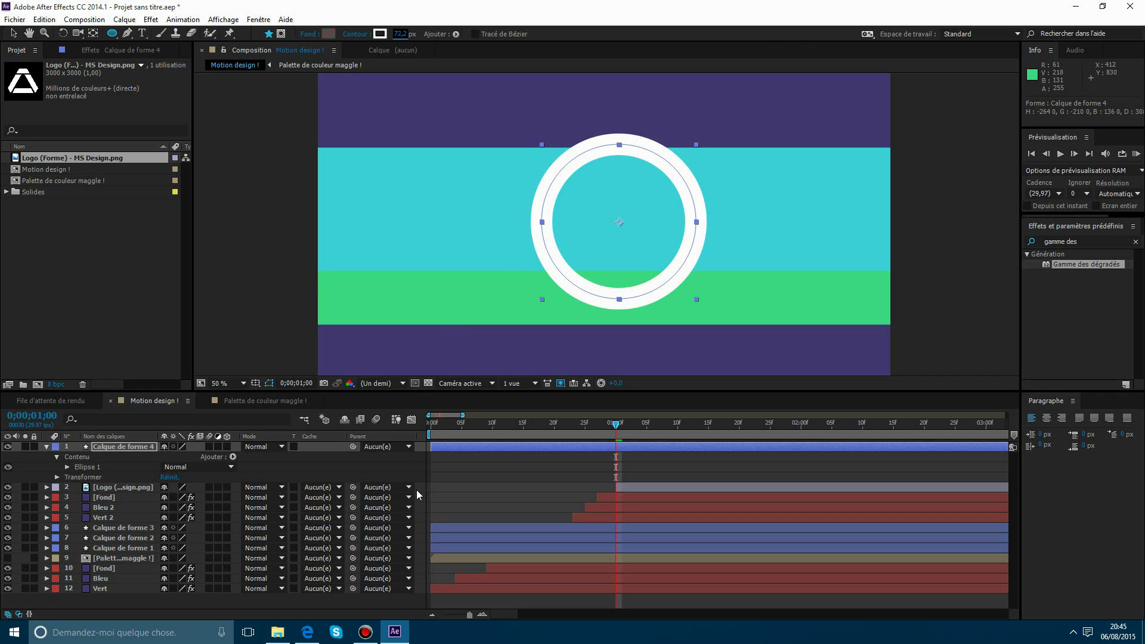
Show the colour palette layer and move it above all other layers so its swatches can be sampled.
click(19, 560)
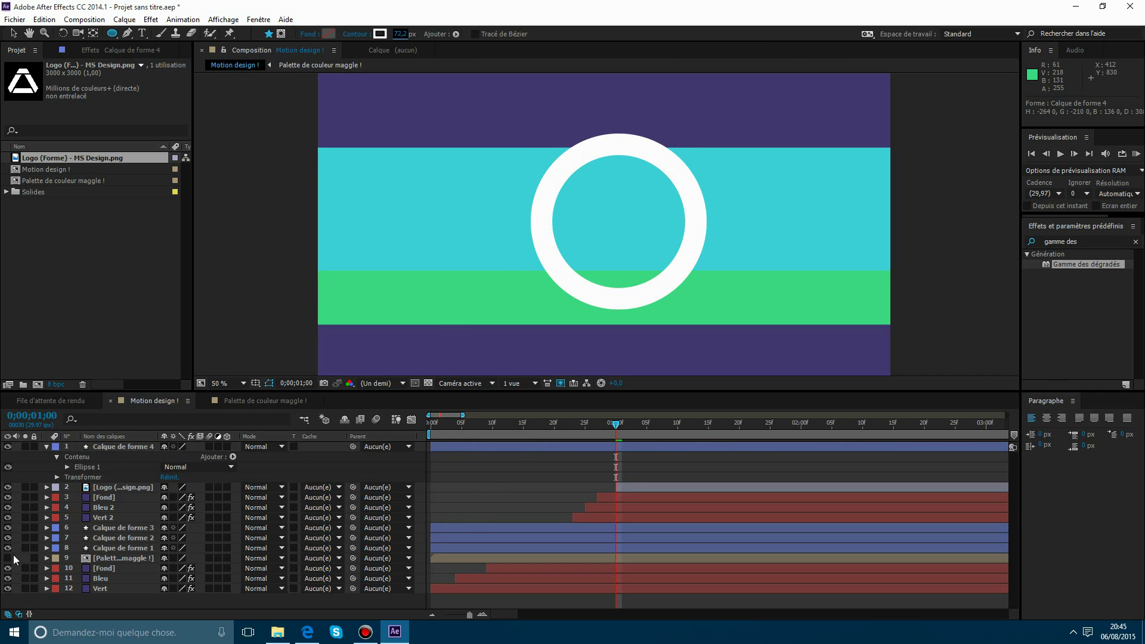
drag(94, 557, 112, 442)
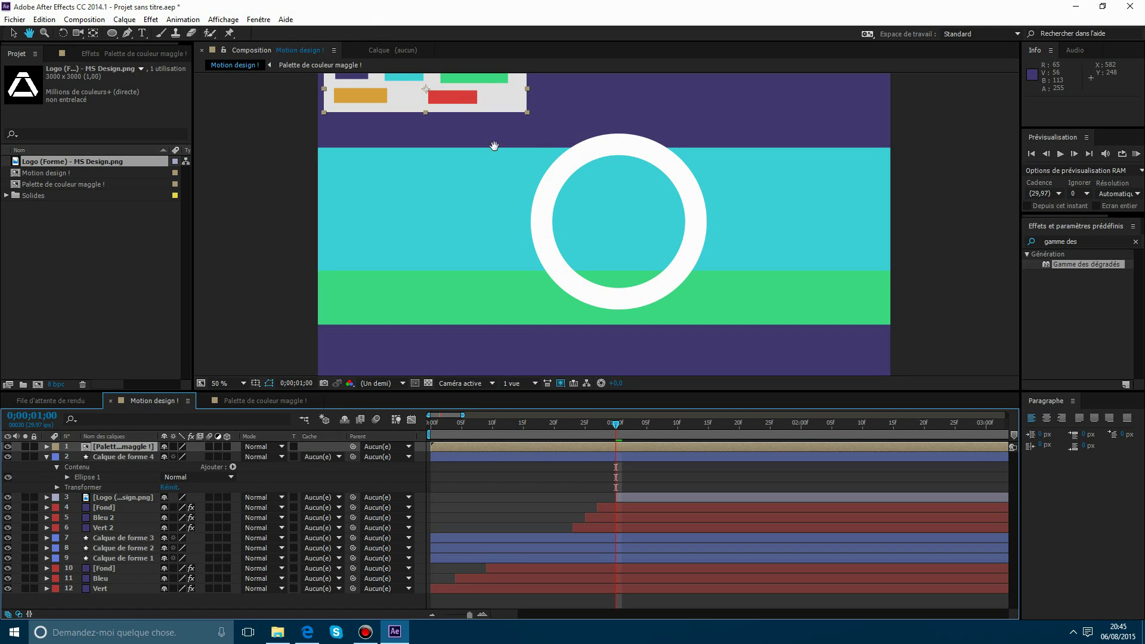
key(h)
drag(493, 145, 465, 194)
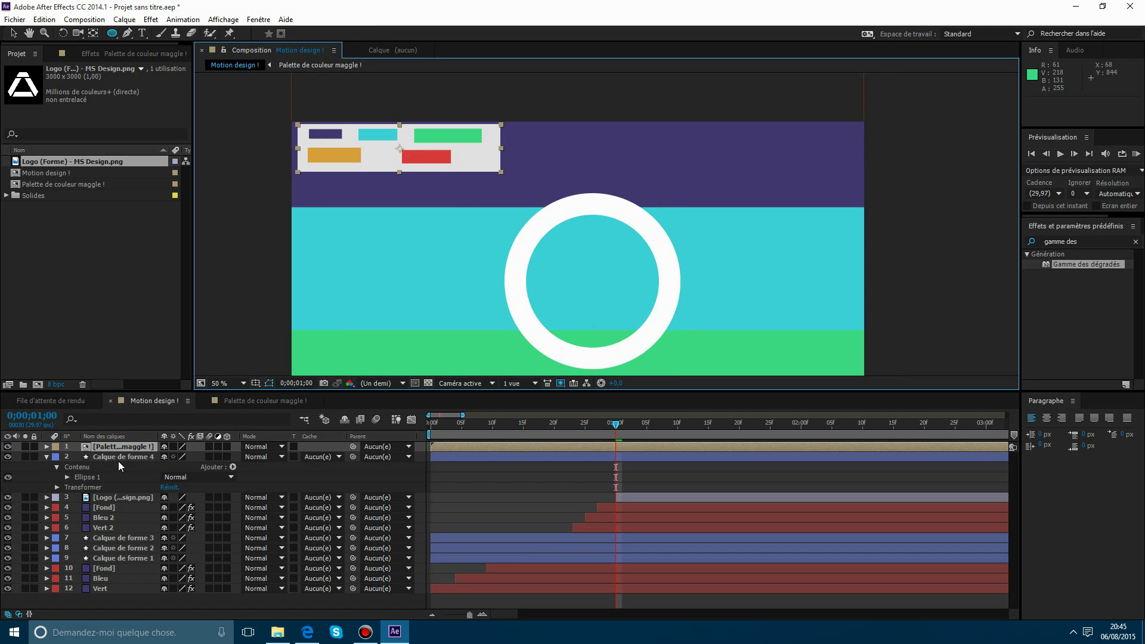
Set the circle's stroke colour to the palette's orange.
click(118, 459)
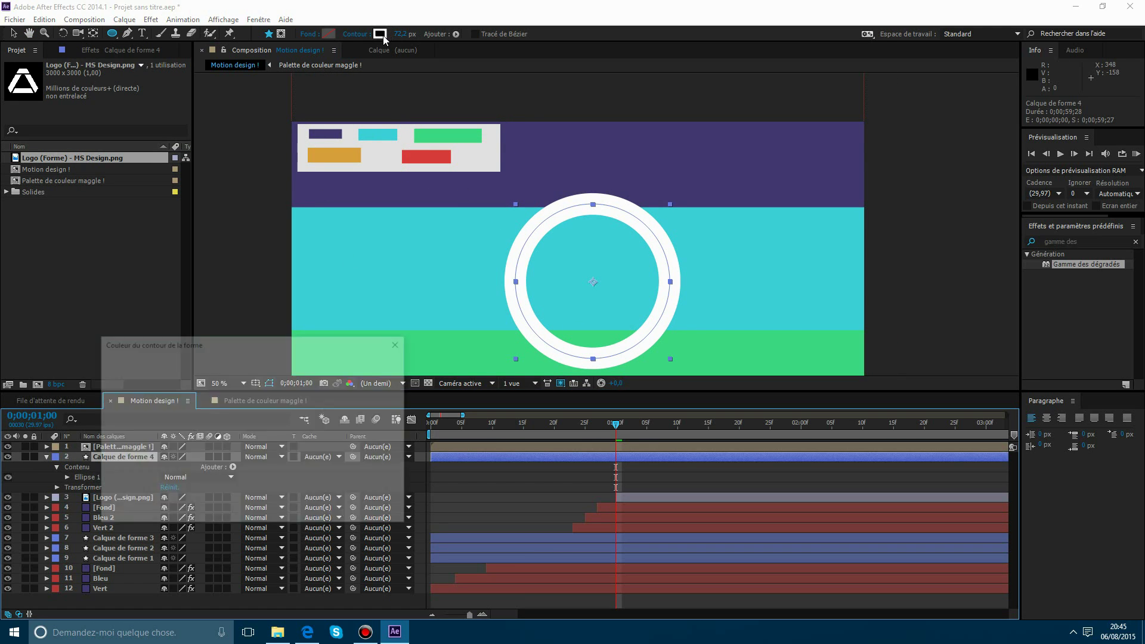
click(346, 424)
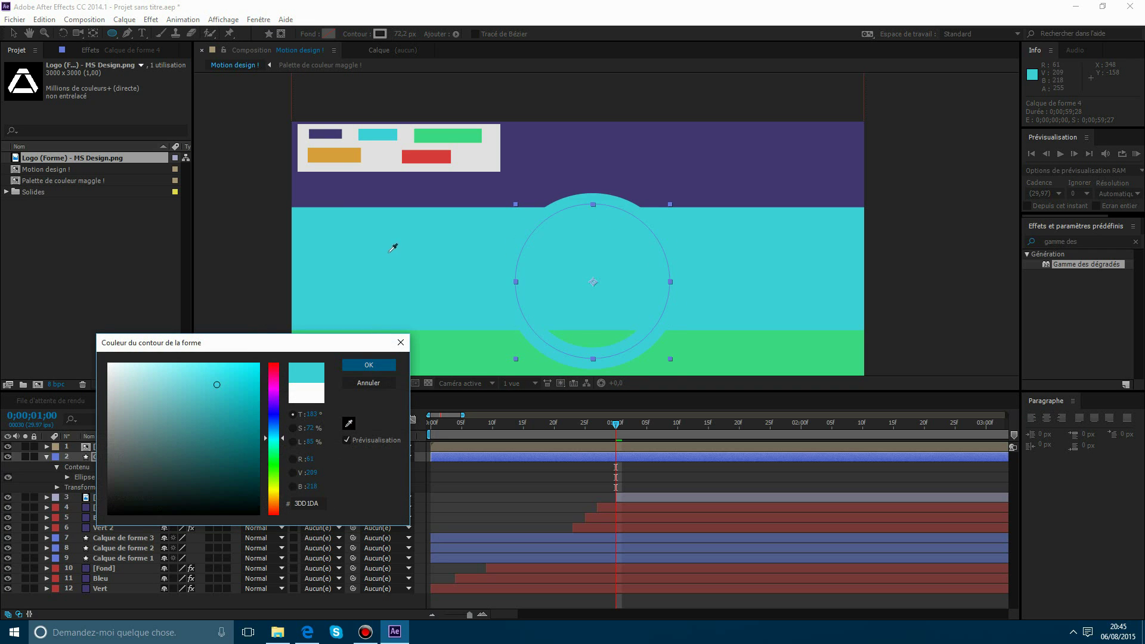
click(449, 157)
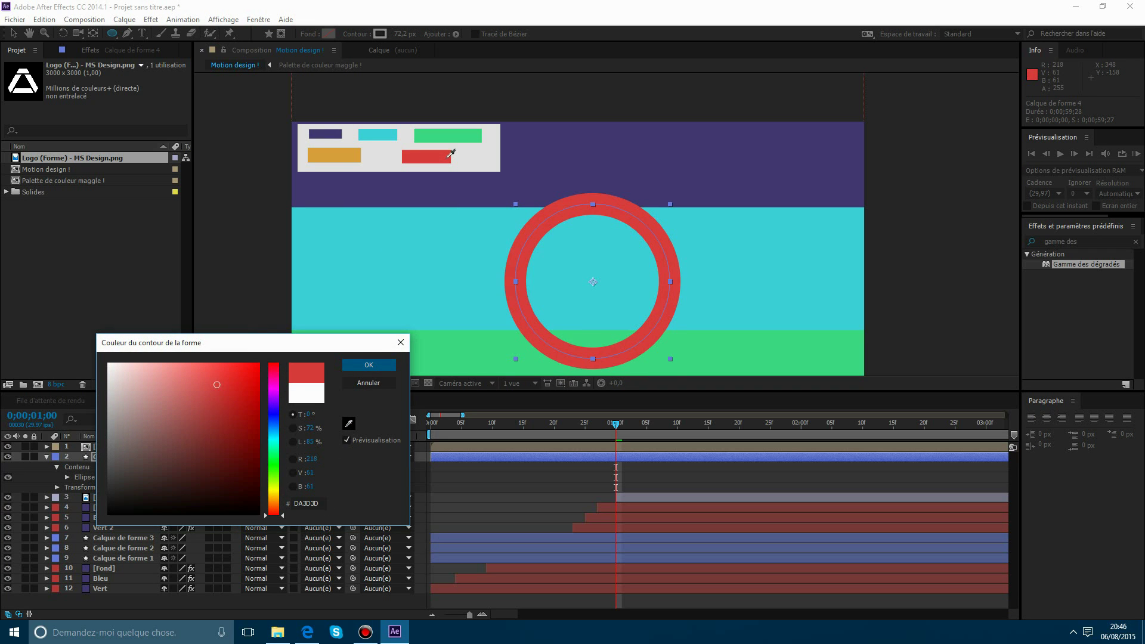
click(358, 154)
click(368, 365)
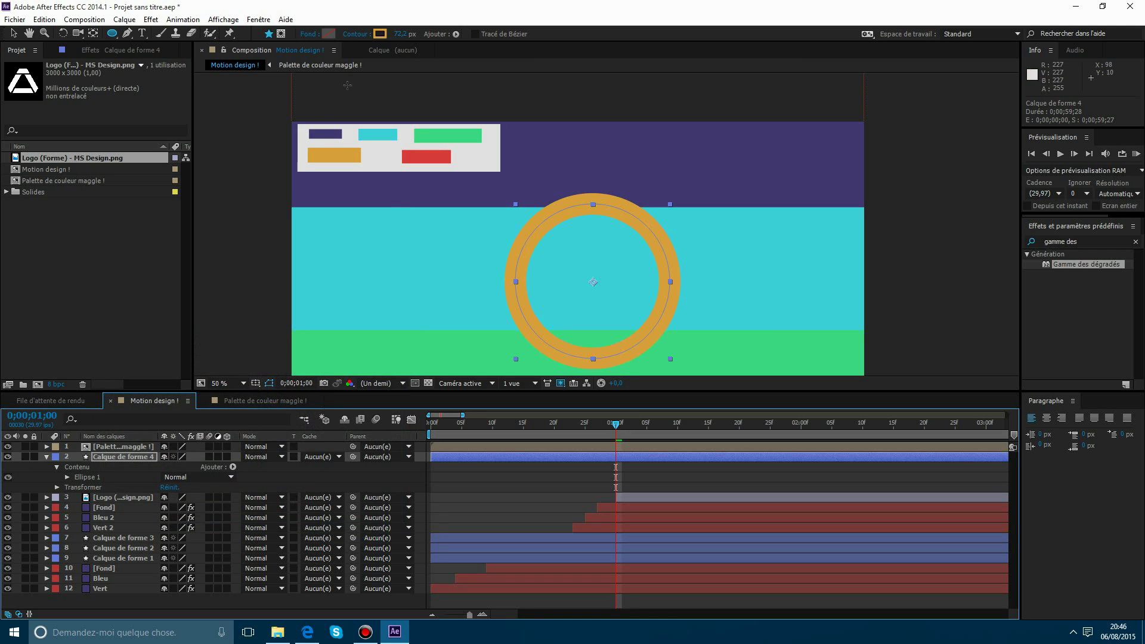
Set the circle's stroke colour to the palette's turquoise, 3DD1DA.
click(380, 33)
click(349, 424)
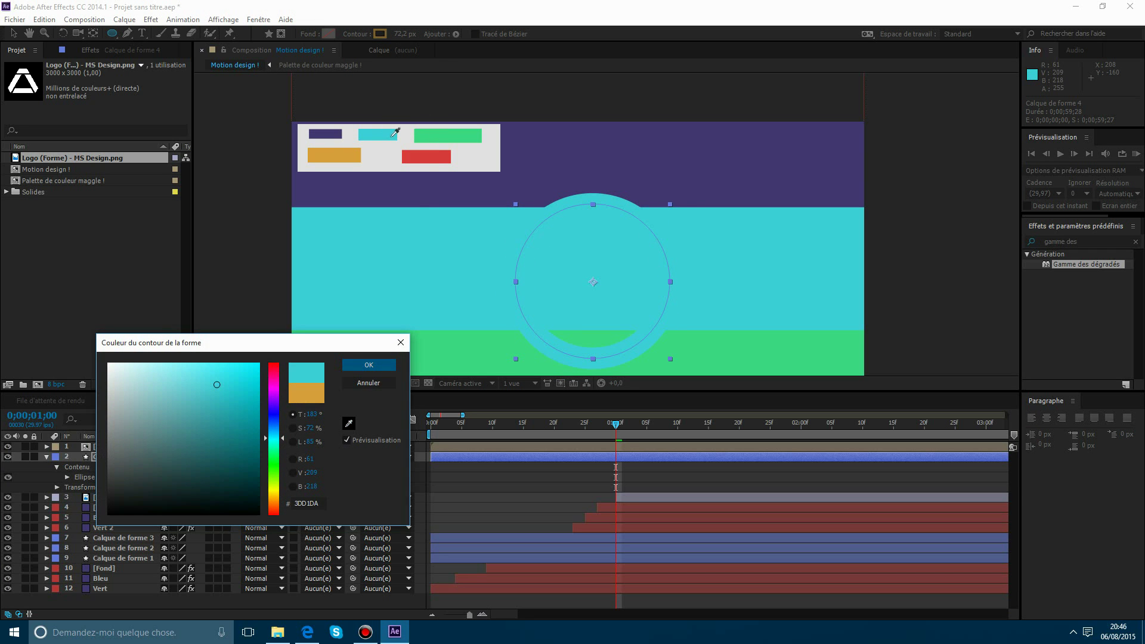
click(371, 365)
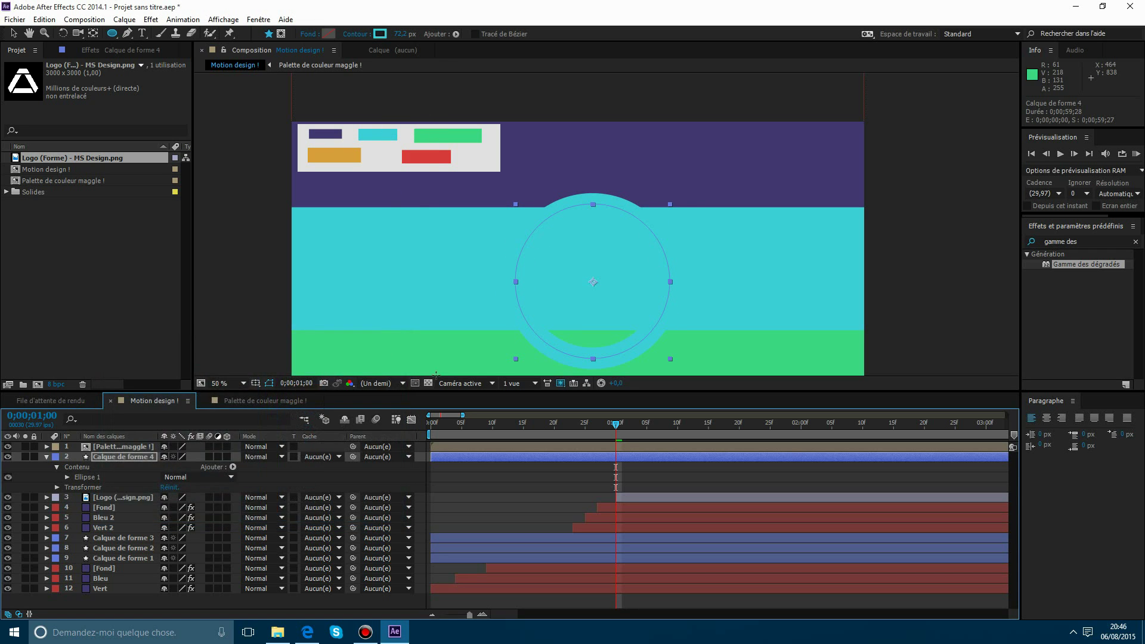
Scale the circle layer to 86.6% and thin its stroke to 24 px, with the current time at 0;00;01;03.
key(s)
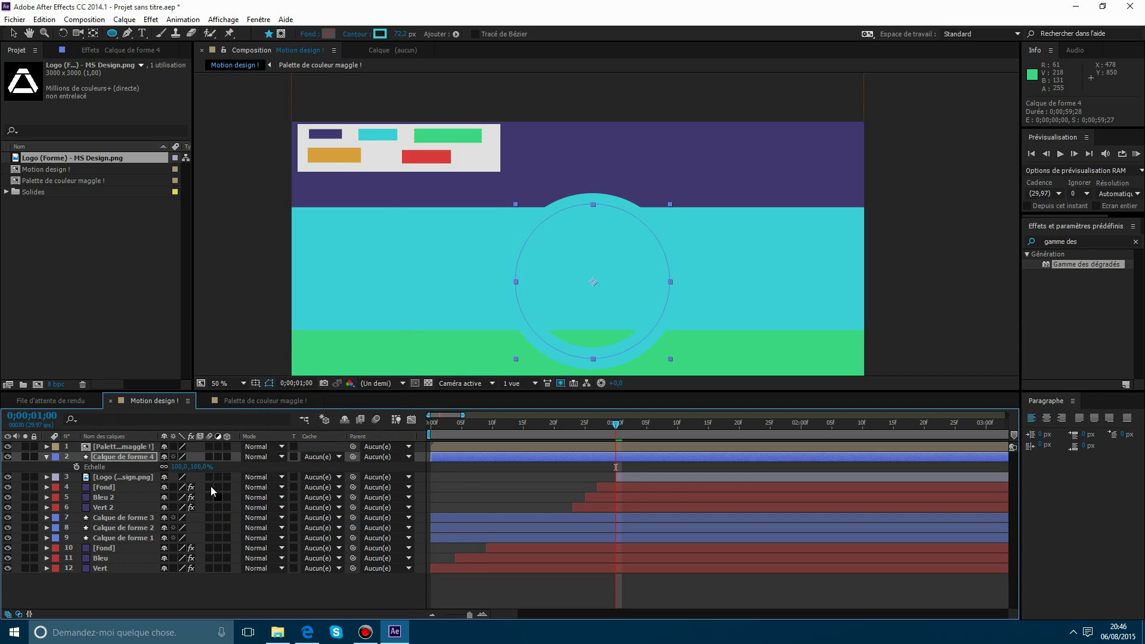
drag(208, 468, 139, 474)
click(132, 457)
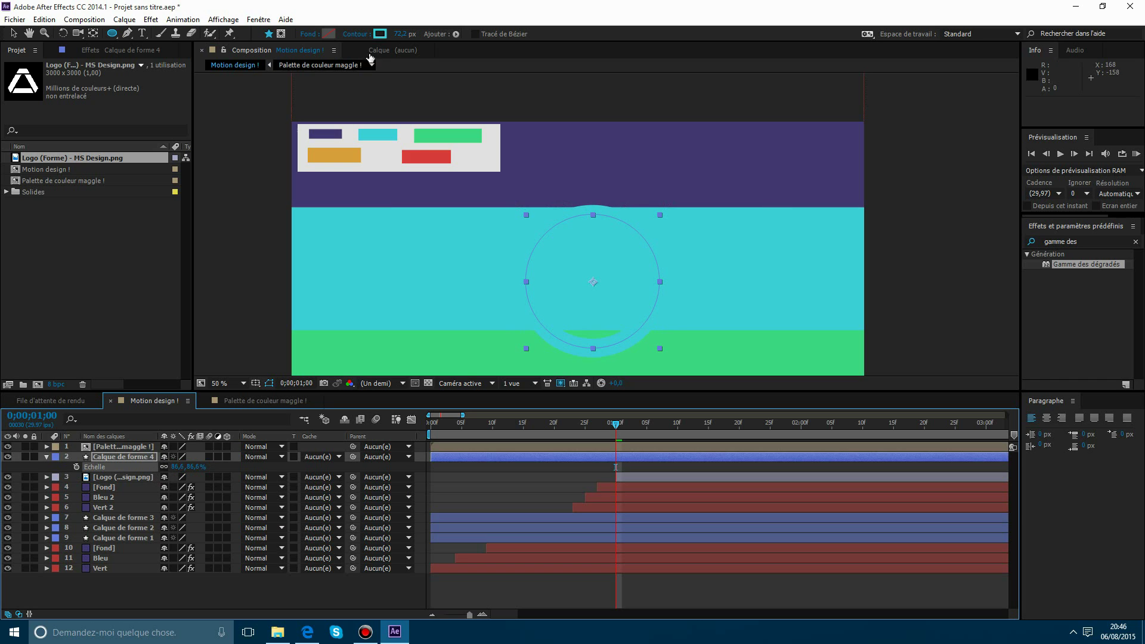
drag(395, 37, 346, 40)
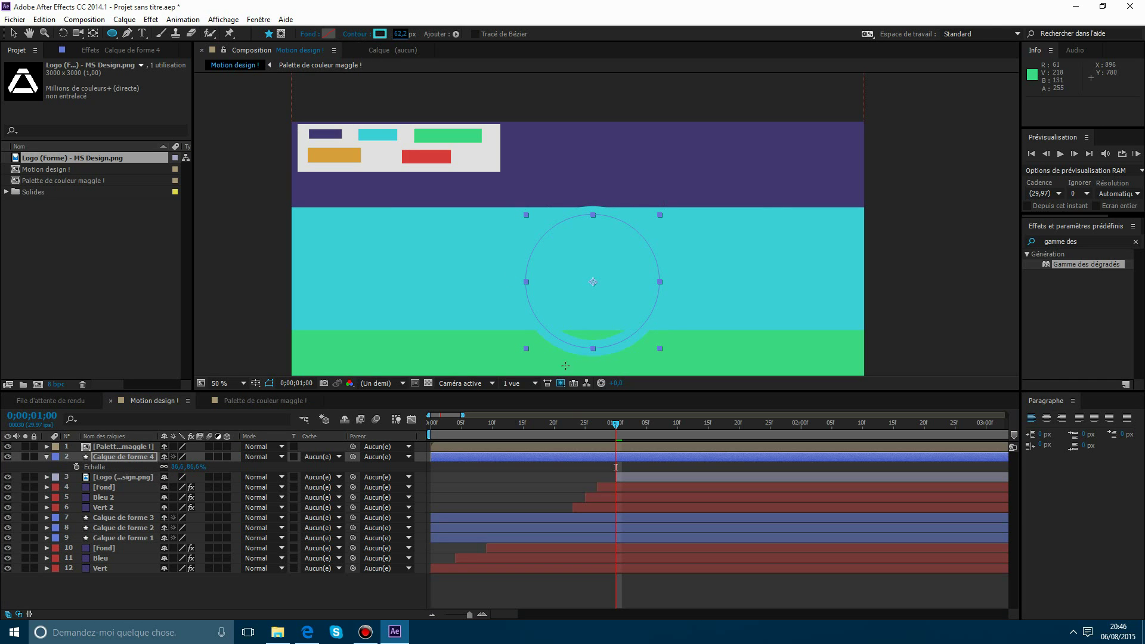
drag(609, 434, 632, 429)
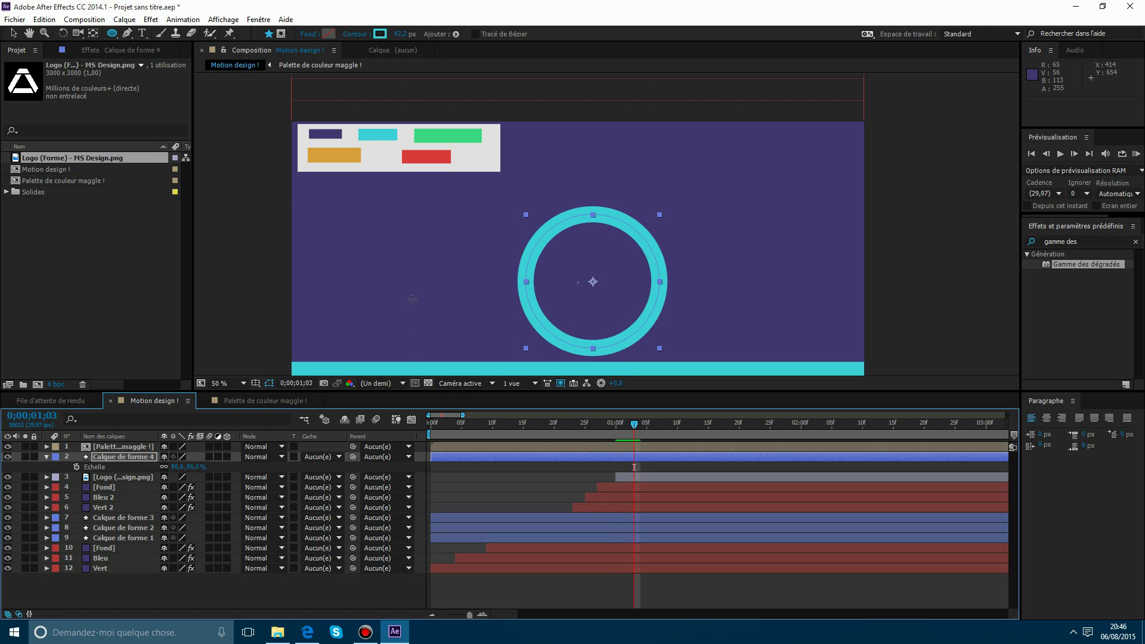
drag(398, 34, 364, 35)
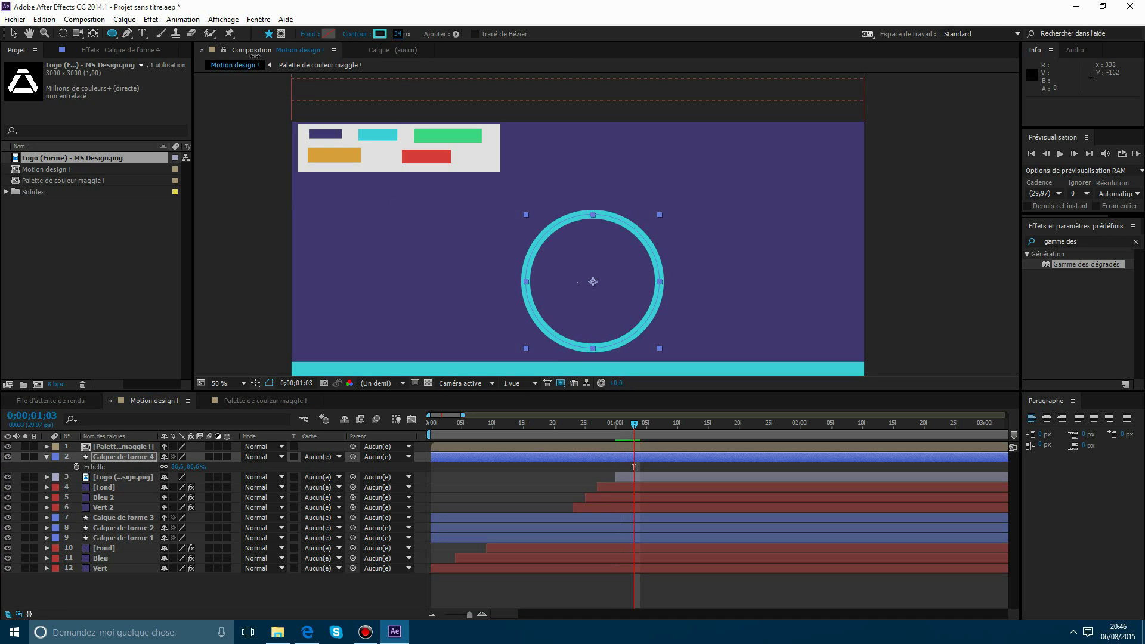
Apply the Volet radial transition effect to the circle's shape layer.
right_click(634, 457)
mouse_move(786, 319)
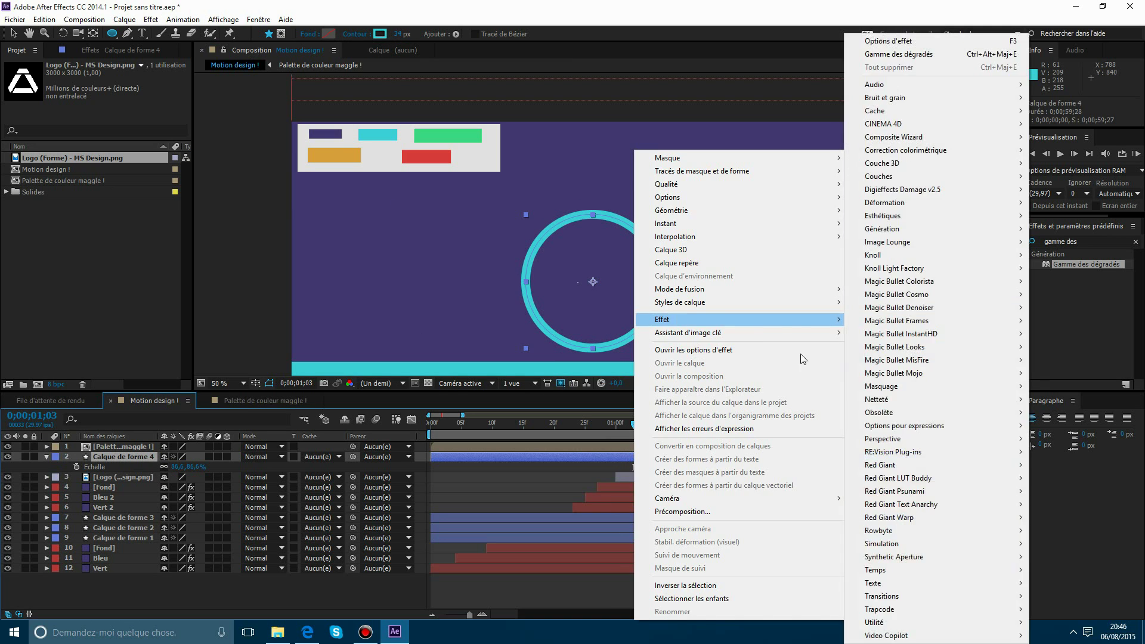
mouse_move(885, 596)
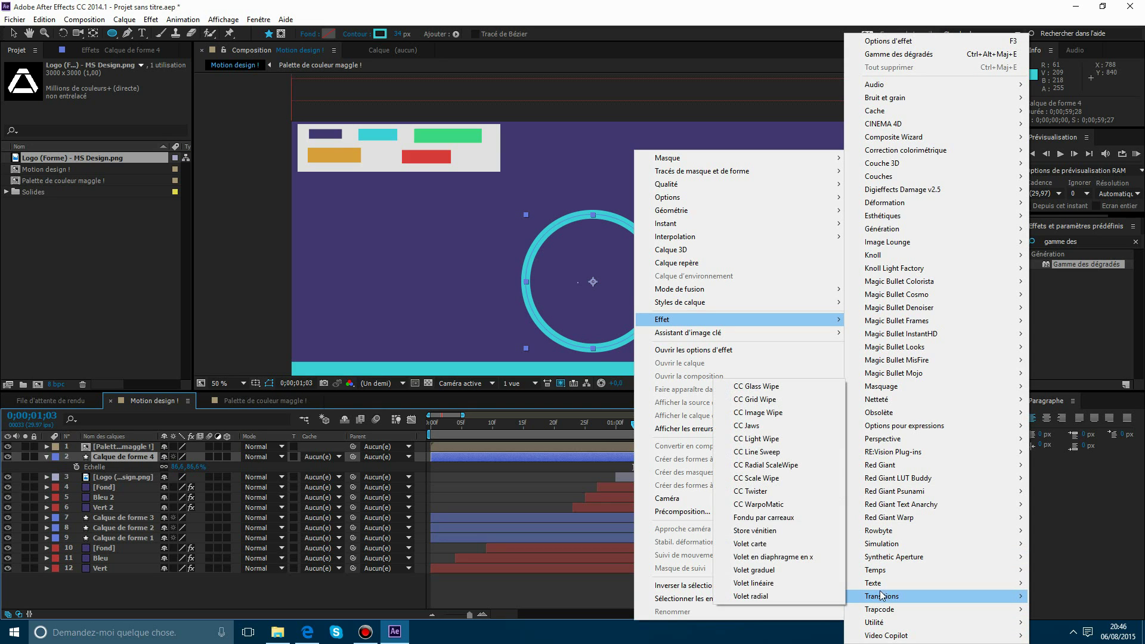
click(826, 596)
Set the radial wipe's percentage to 52% and move its centre to the circle's centre at 1012, 540.
key(v)
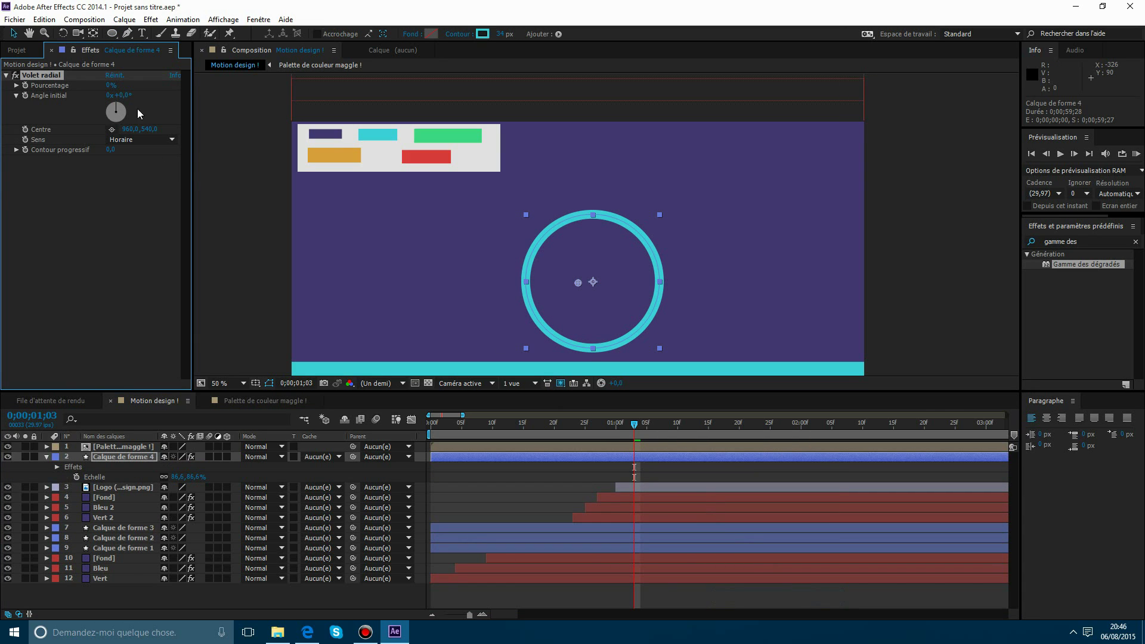
drag(108, 90, 436, 202)
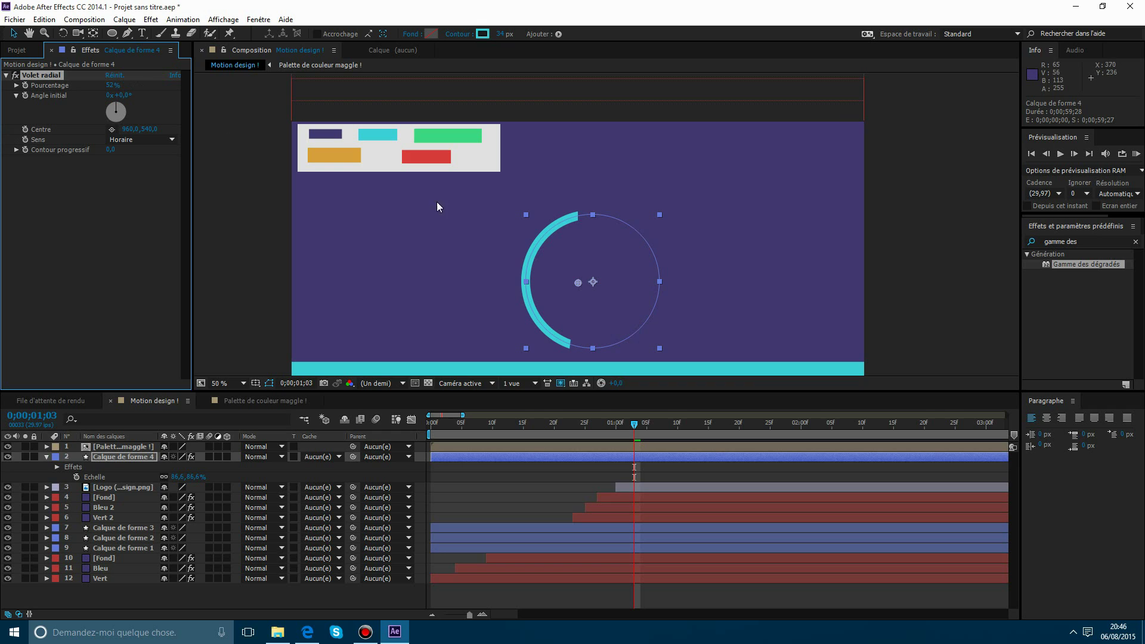
drag(578, 283, 592, 281)
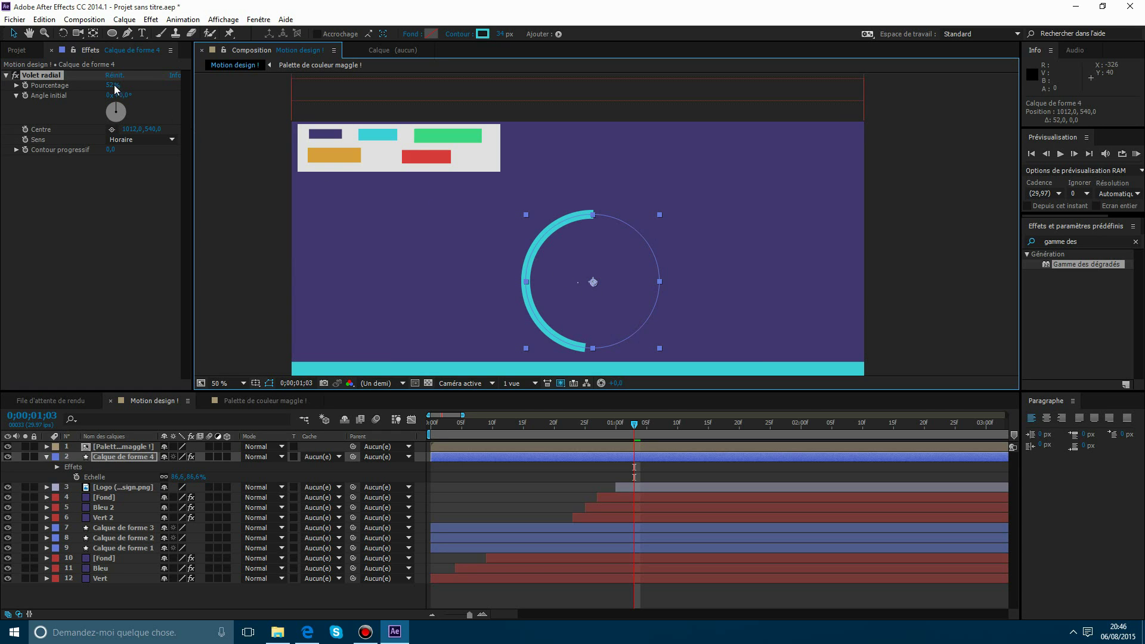
Keyframe the circle's radial wipe from 100% at 0;00;01;03 to 0% at 0;00;01;11, hiding the logo layer.
drag(115, 89, 124, 100)
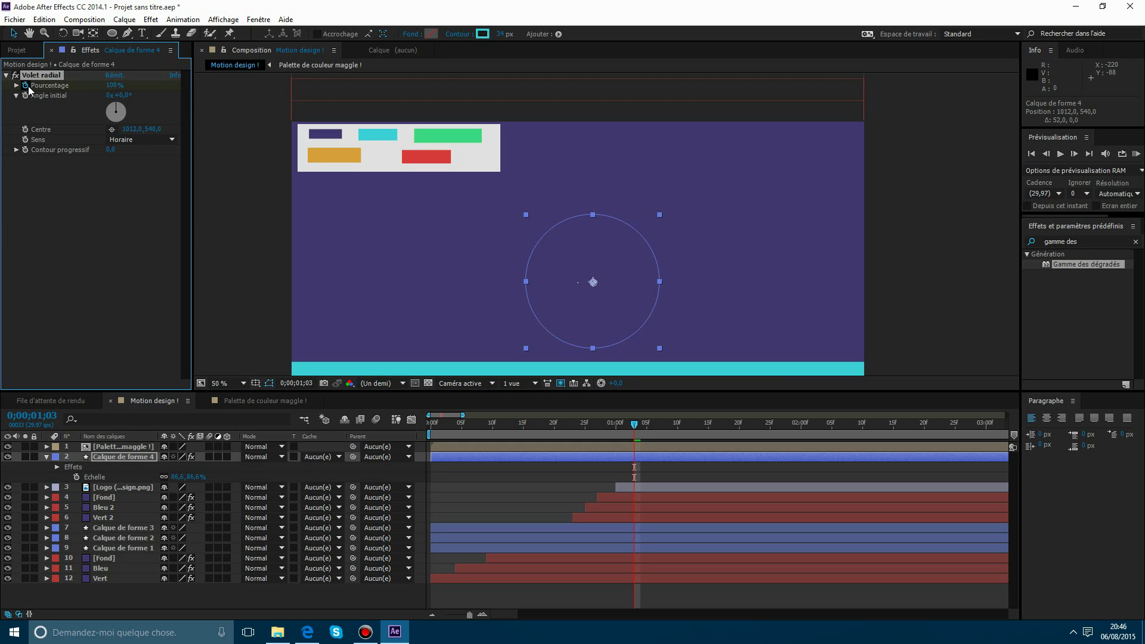
drag(636, 428, 685, 434)
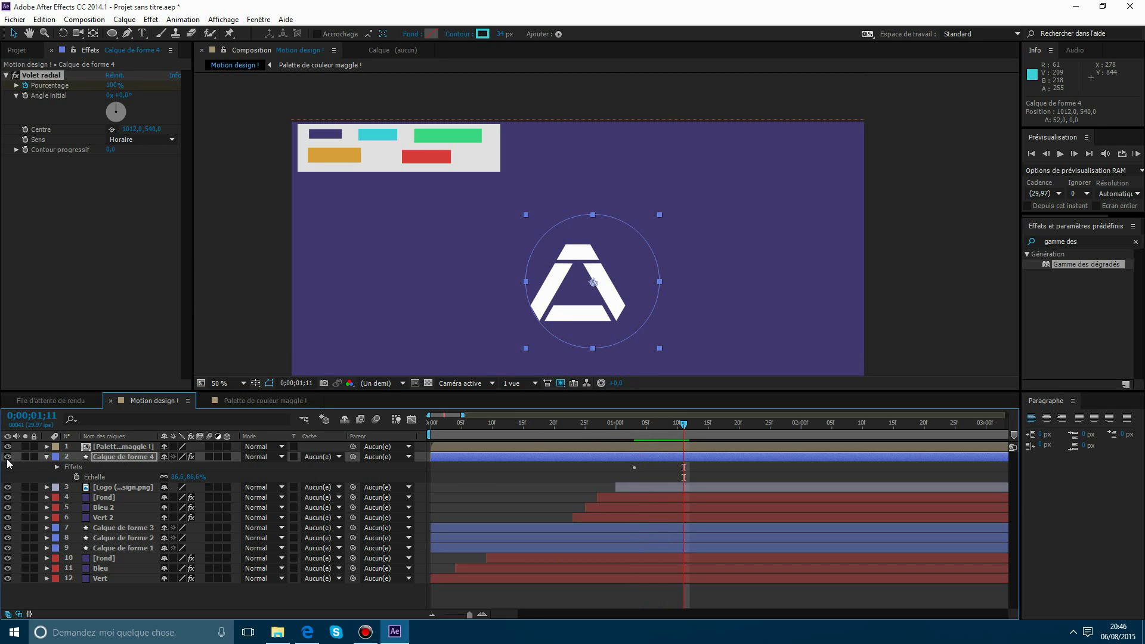
click(8, 488)
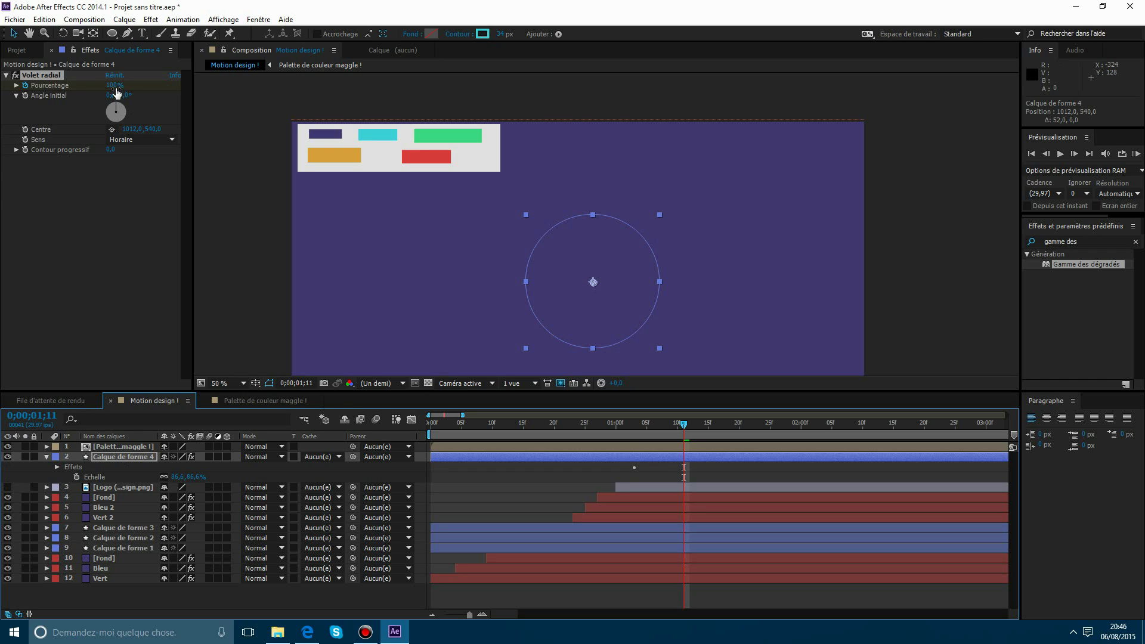
drag(93, 87, 2, 111)
key(u)
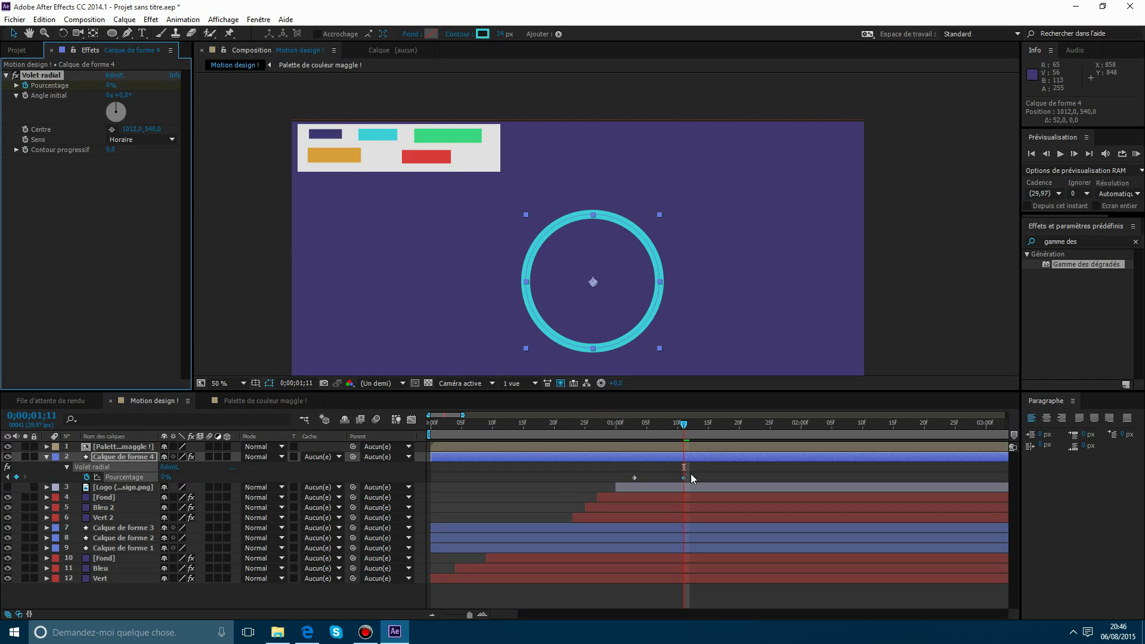
Ease the wipe's percentage keyframes and extend the final keyframe's curve handle back to the first keyframe's time for a slow finish.
click(556, 482)
click(411, 422)
click(106, 477)
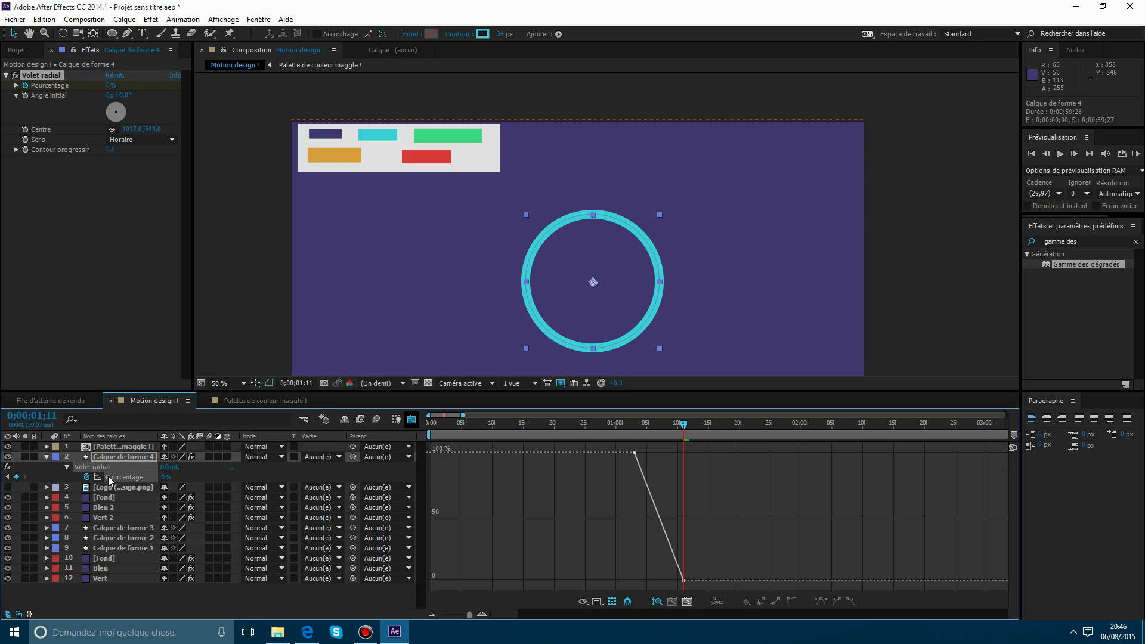
click(841, 614)
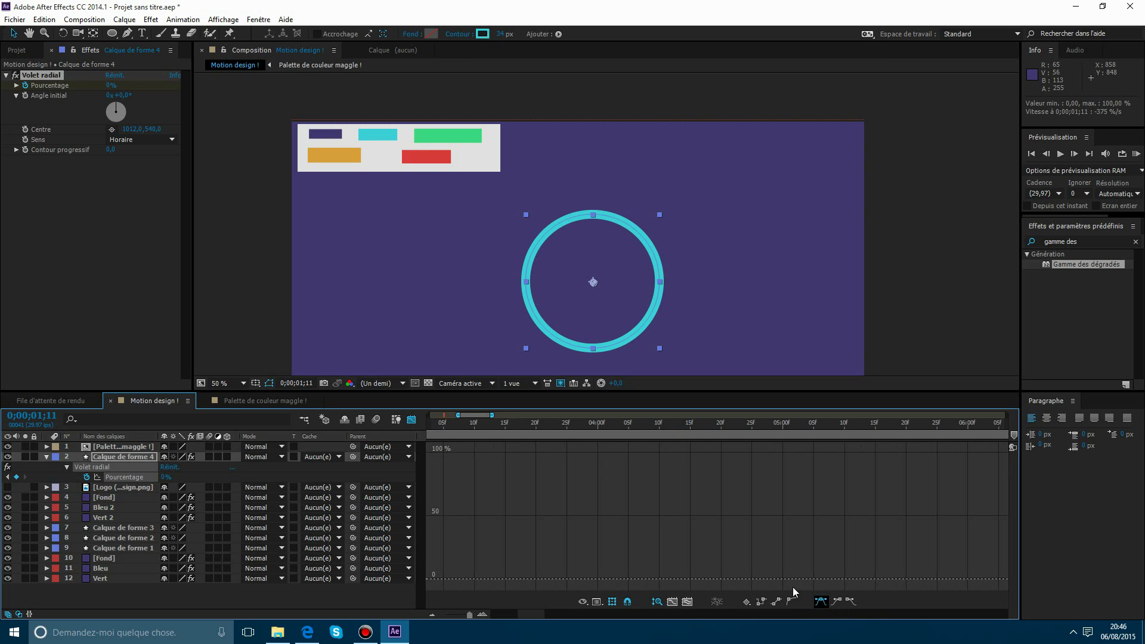
drag(482, 415, 457, 416)
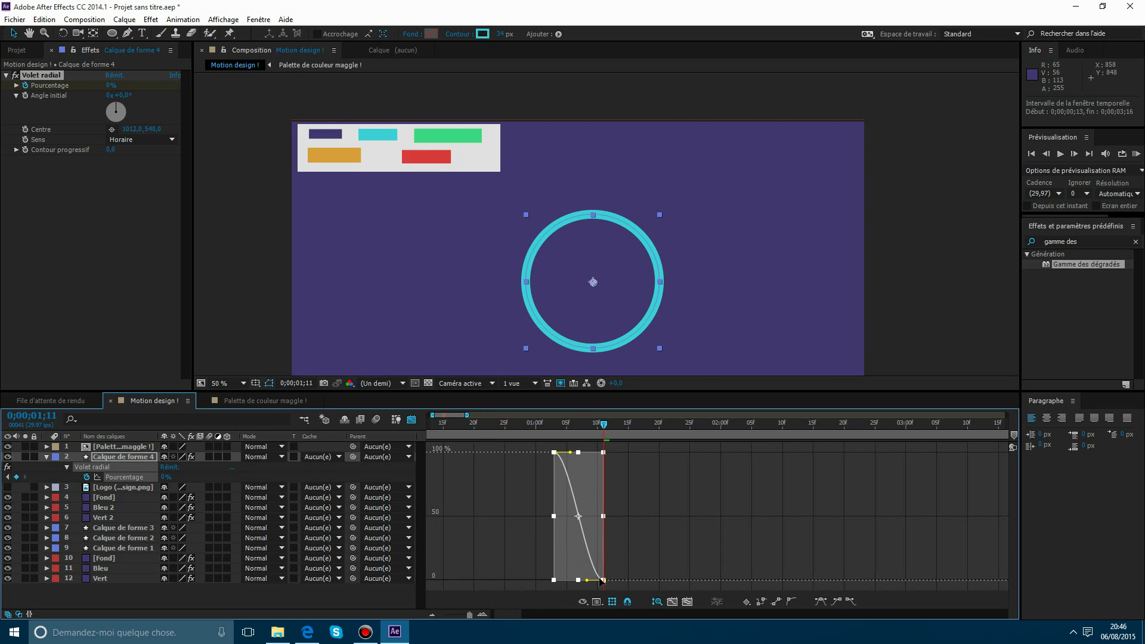
drag(587, 580, 553, 580)
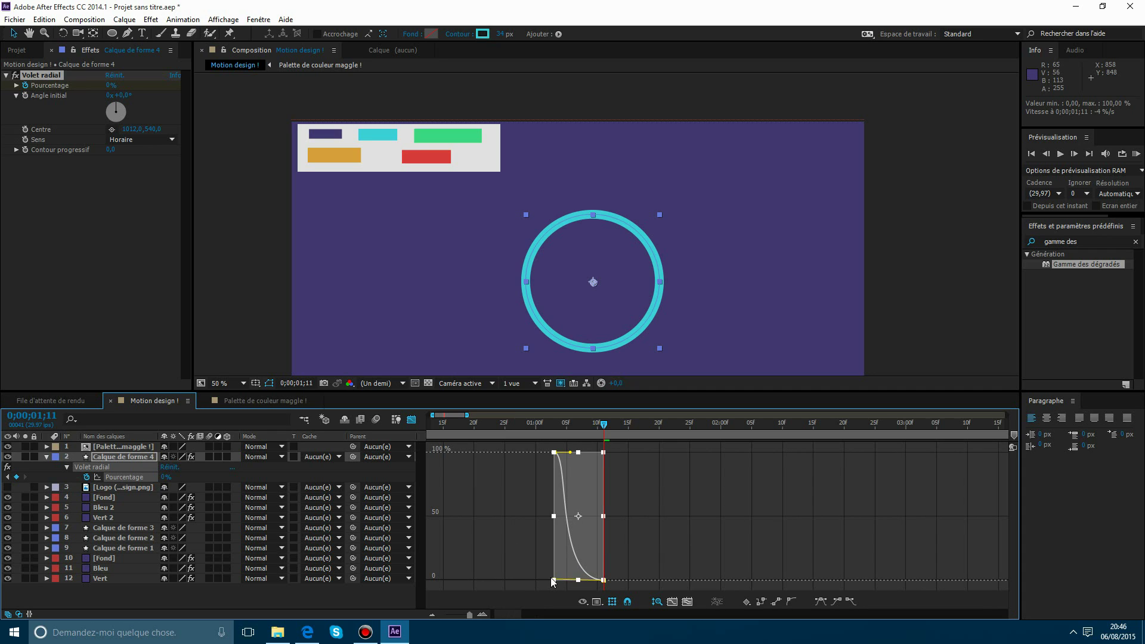
click(412, 420)
Preview the circle's radial wipe from 0;00;01;00.
drag(572, 431, 537, 433)
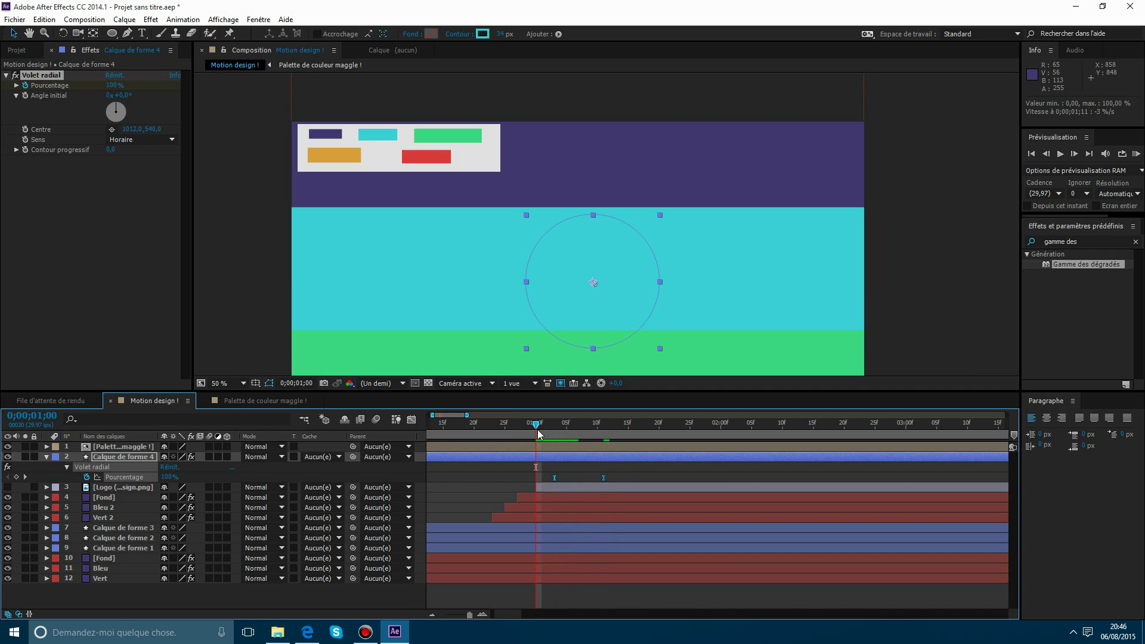
key(KP_0)
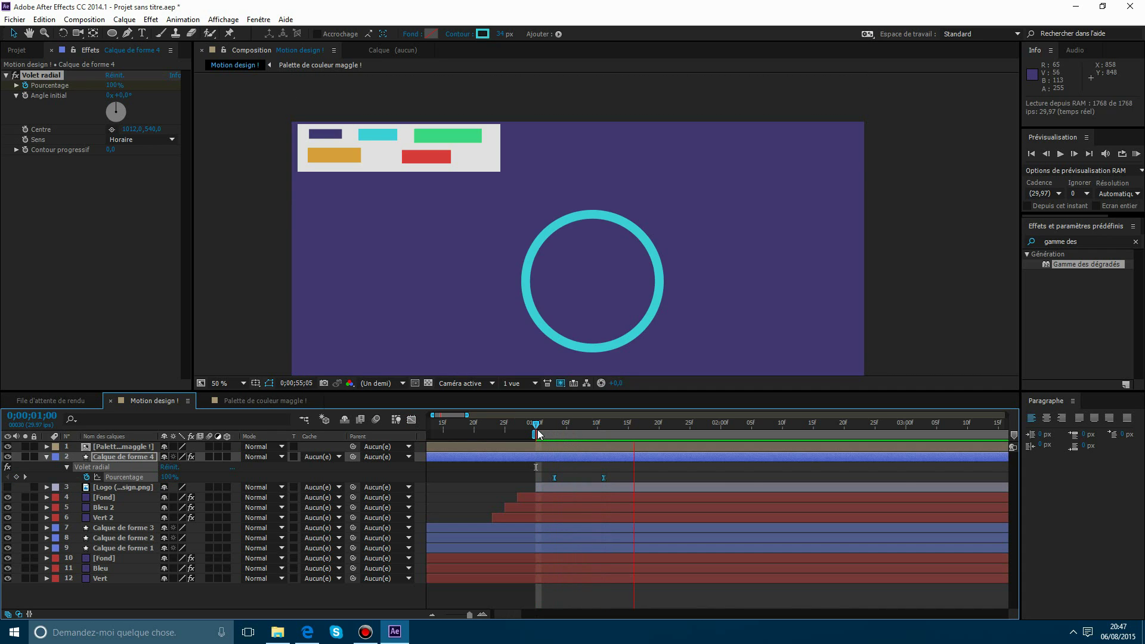
key(space)
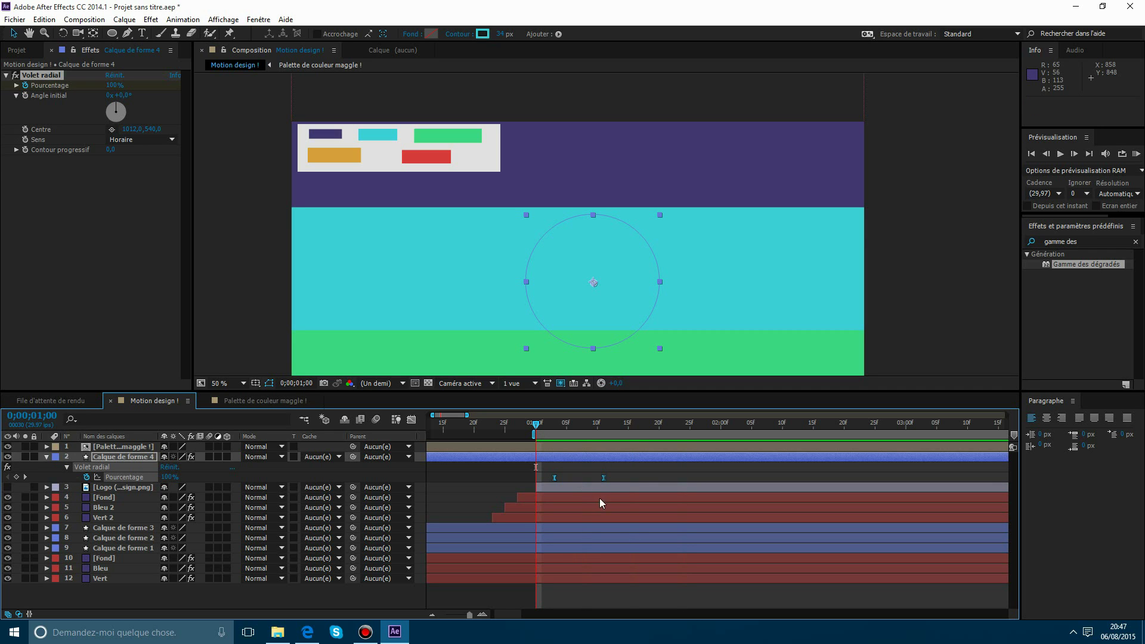
Lengthen the wipe by moving its end keyframe later, and shift the circle layer to start at 0;00;00;06.
click(603, 477)
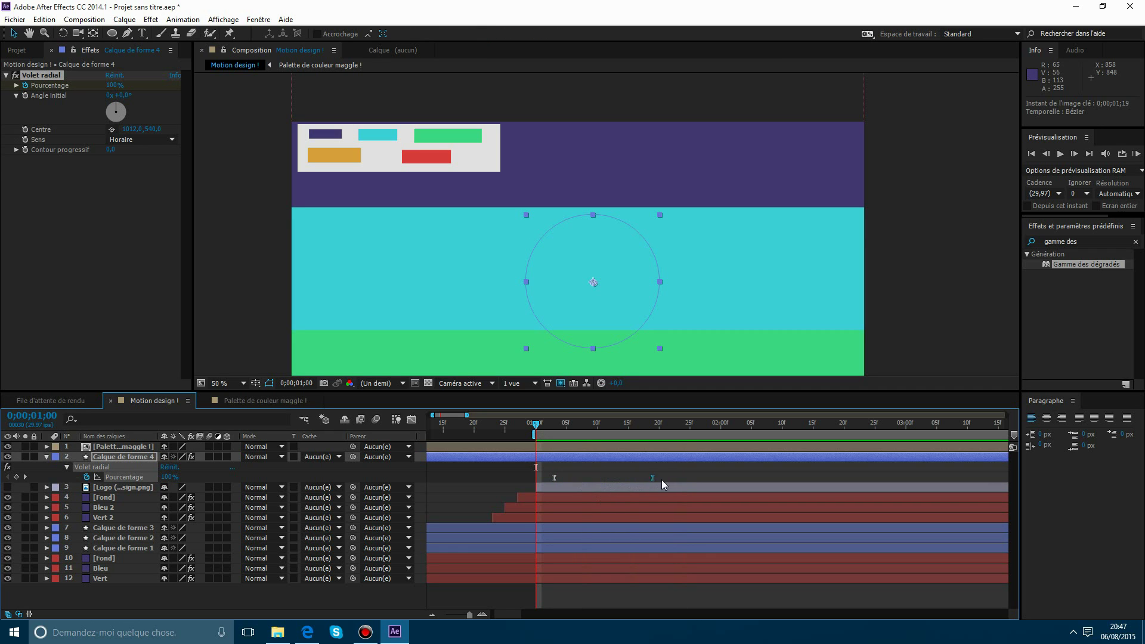
drag(647, 457, 704, 455)
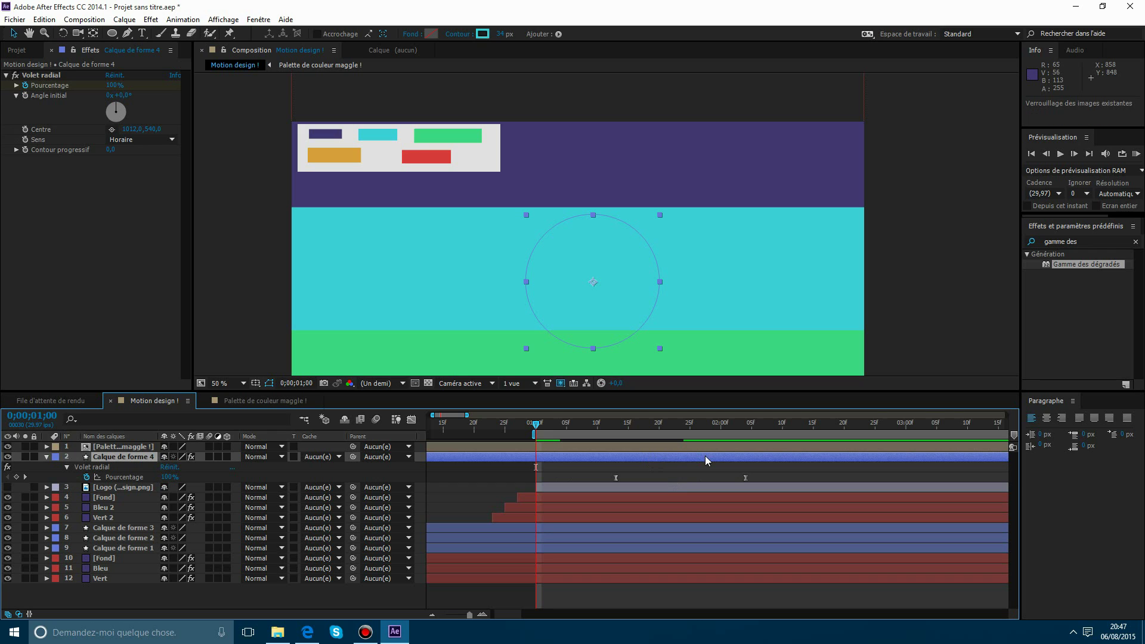
key(space)
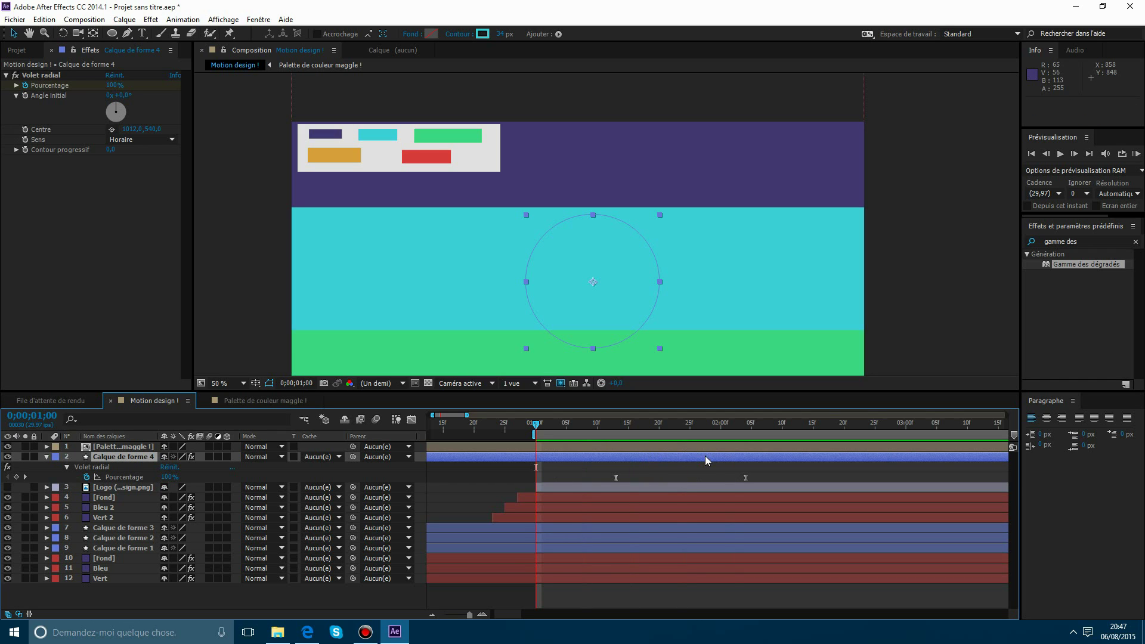
drag(705, 455, 684, 456)
Preview the lengthened wipe and shift the circle layer back to start at 0;00;00;02.
click(230, 384)
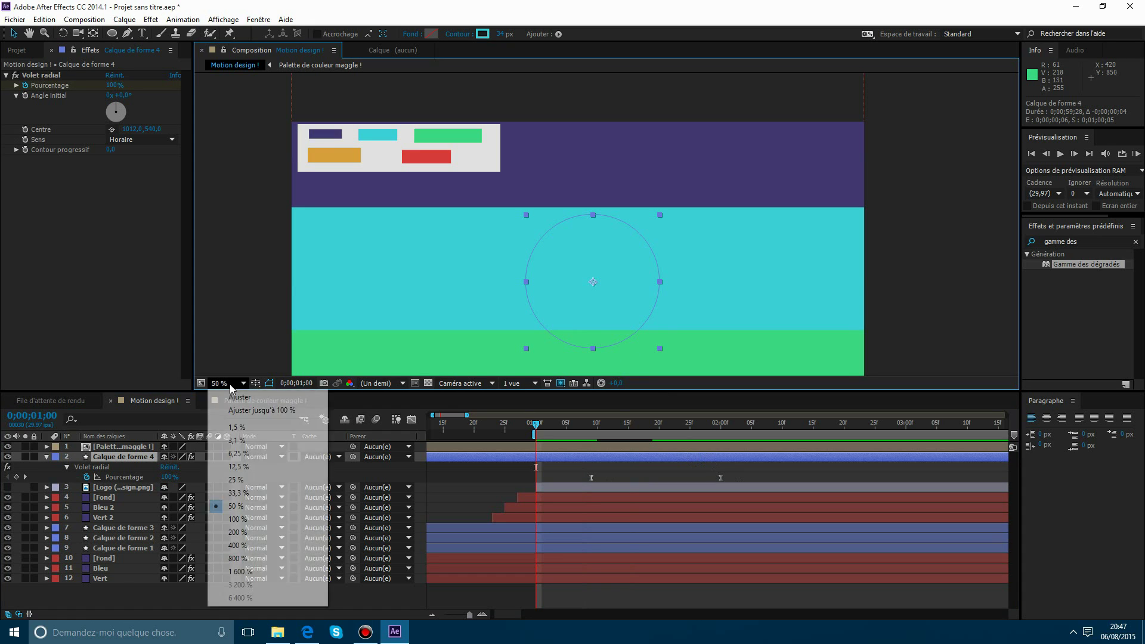
click(232, 410)
key(space)
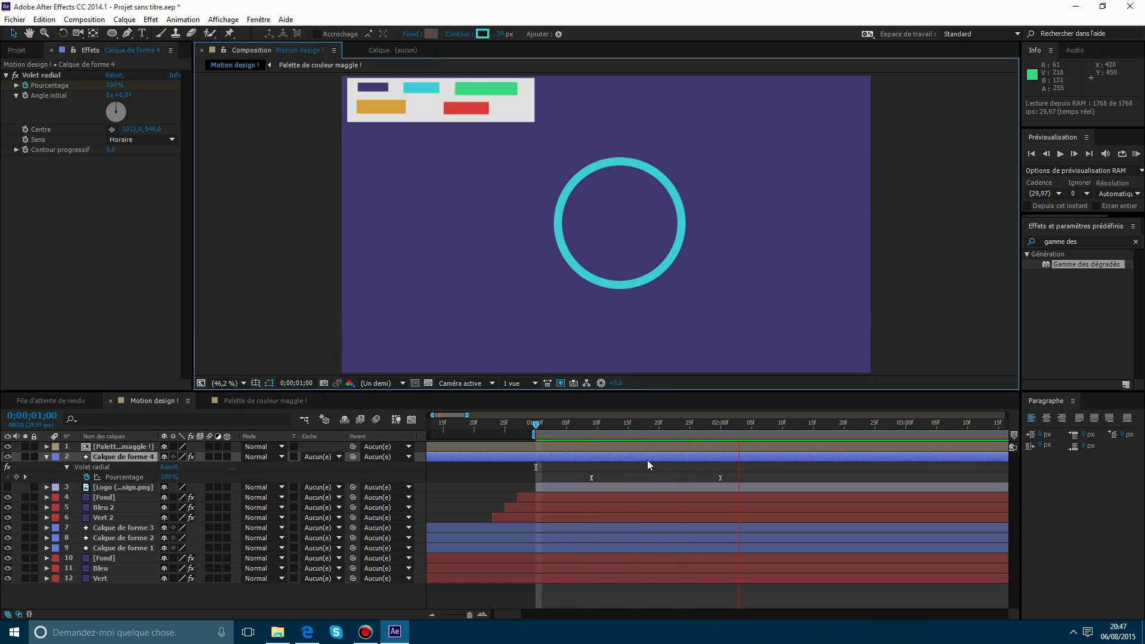
click(653, 455)
drag(653, 456, 621, 460)
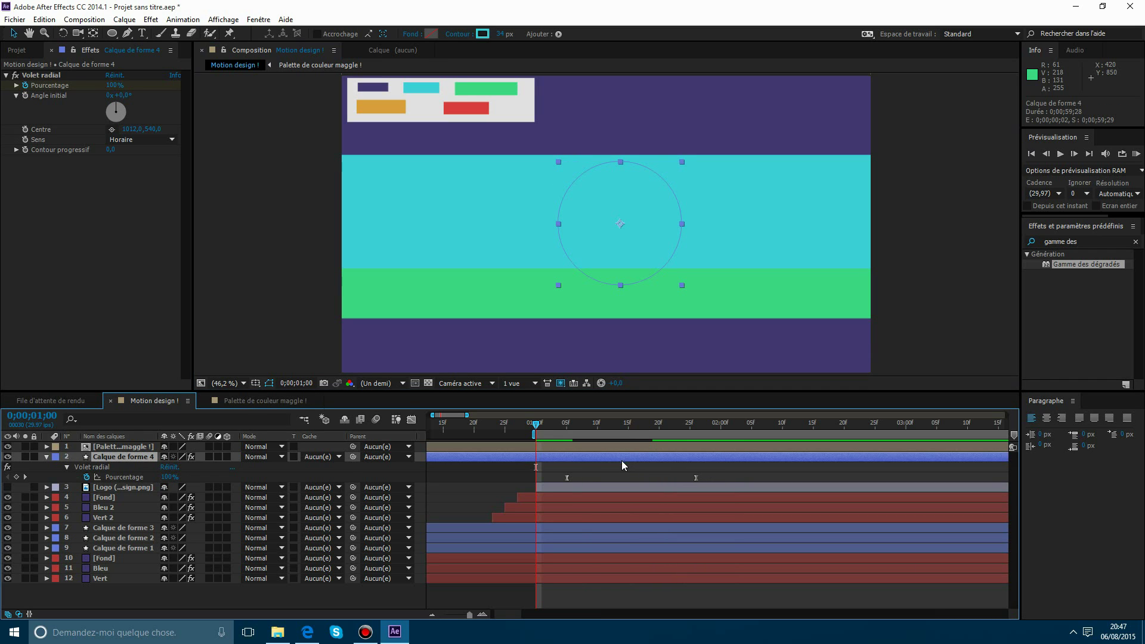
Duplicate the circle layer and shift the copy to start at 0;00;00;08.
key(ctrl+d)
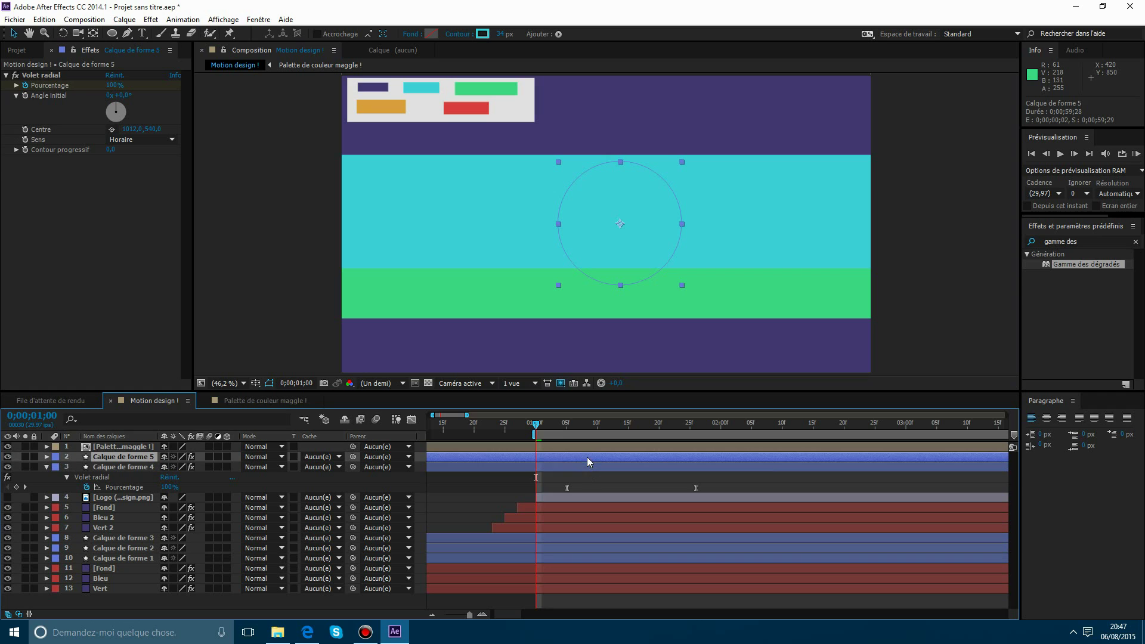
drag(583, 457, 614, 459)
Start the work area at 0;00;01;03 and split the original circle layer at 0;00;01;05, deleting the part before the cut.
drag(534, 434, 566, 426)
click(571, 424)
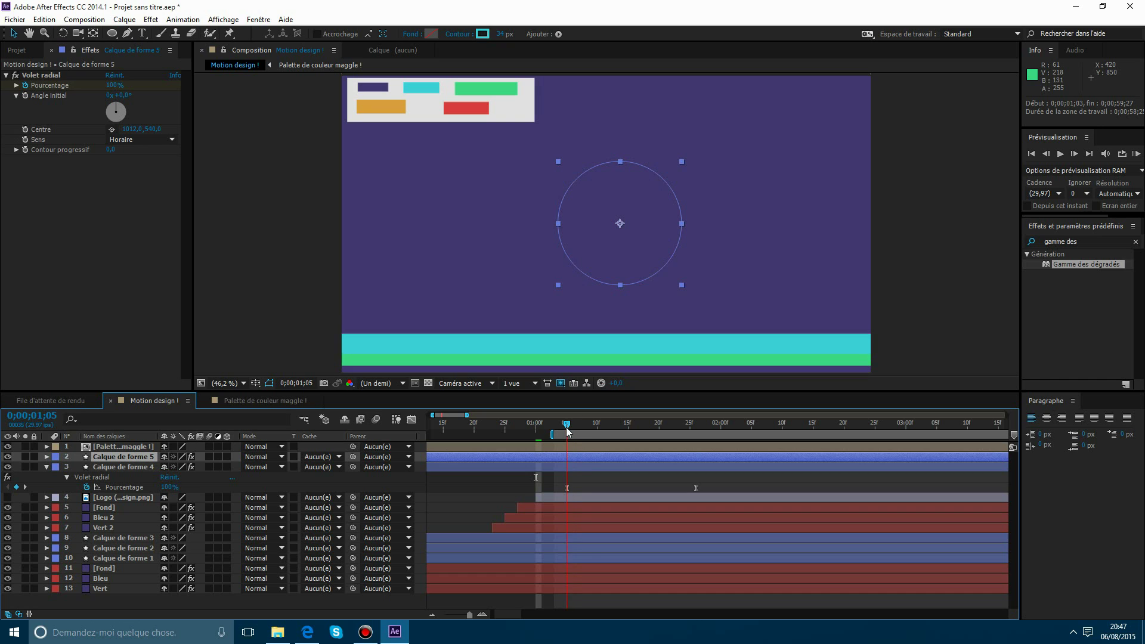
click(576, 469)
key(ctrl+shift+d)
click(545, 473)
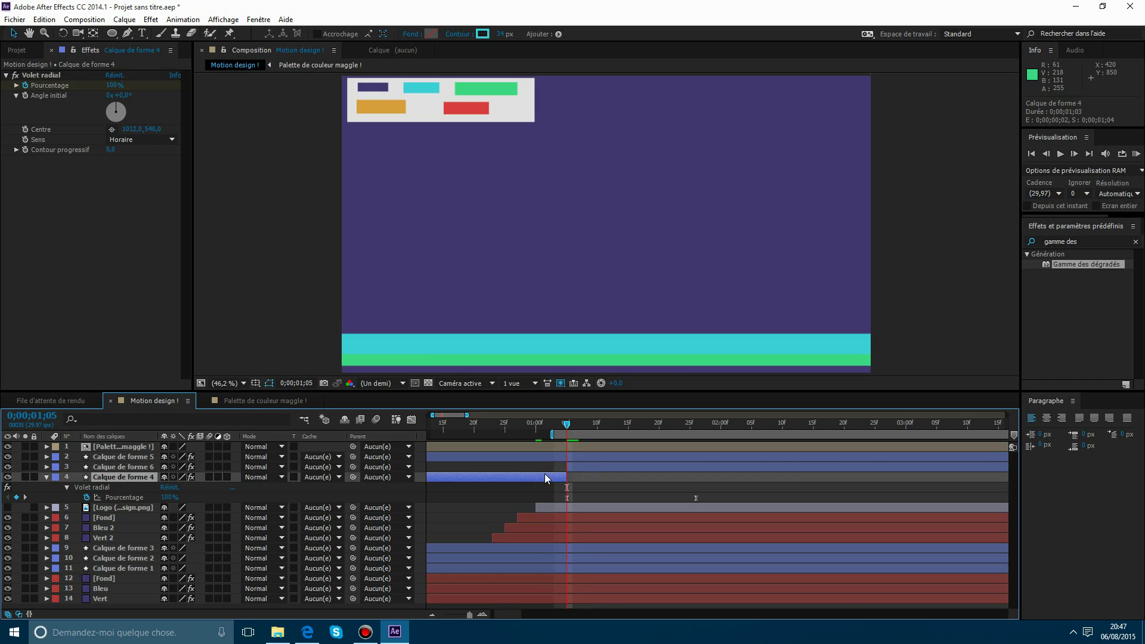
key(Delete)
Delete the untrimmed duplicate circle layer, Calque de forme 5.
click(592, 459)
key(u)
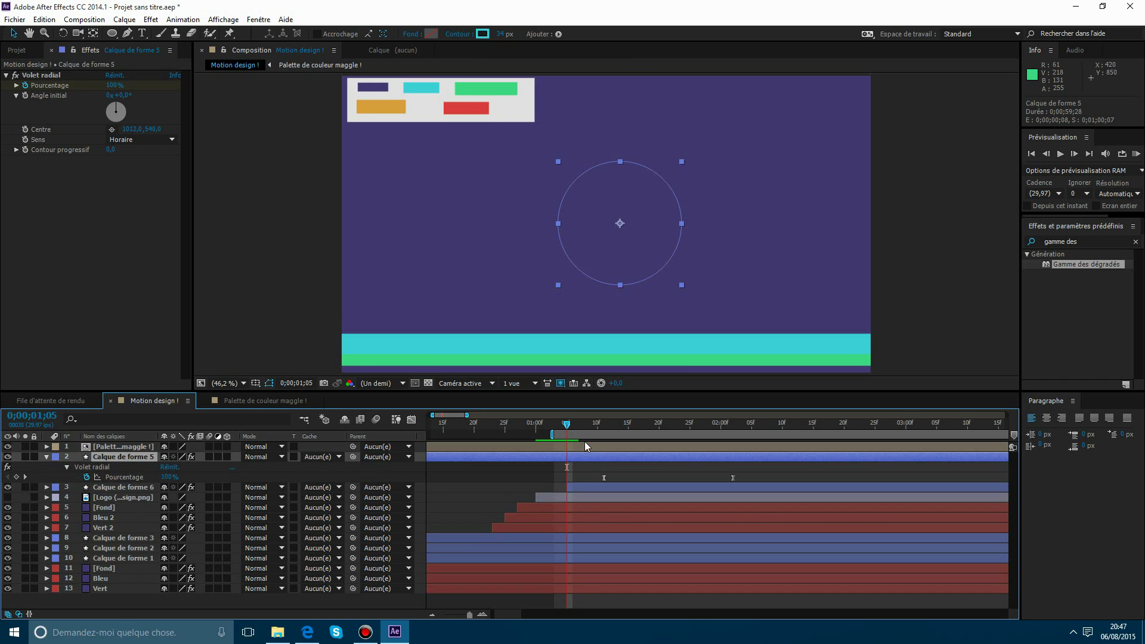
key(Delete)
Duplicate the trimmed circle layer twice and stagger the copies to start at 0;00;01;09 and 0;00;01;13.
click(603, 465)
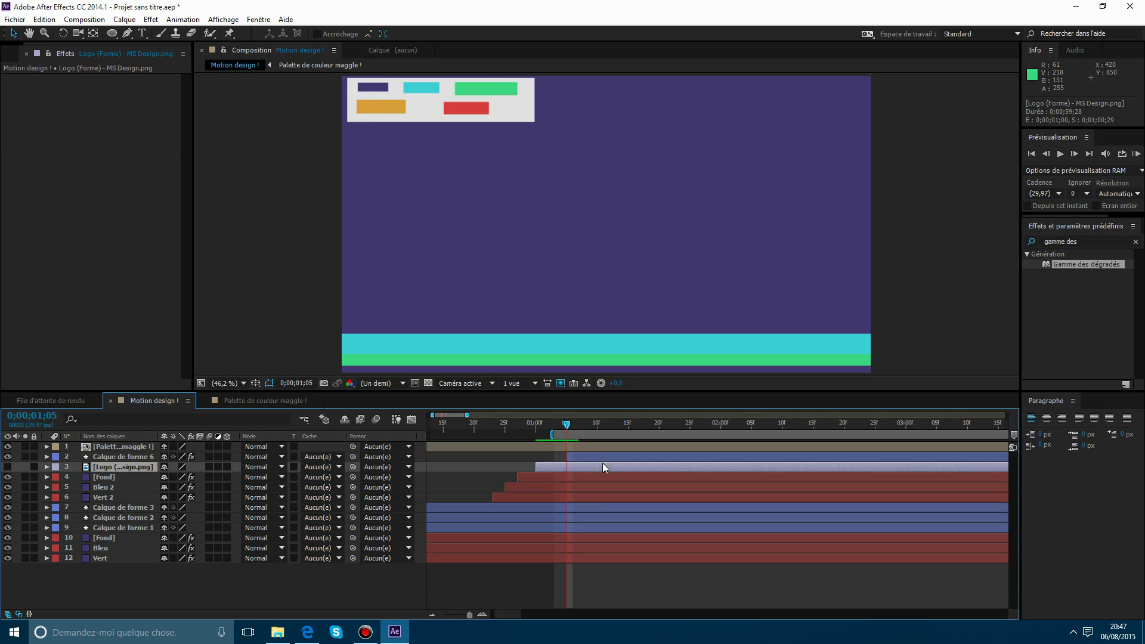
click(604, 458)
key(ctrl+d)
drag(592, 454, 612, 456)
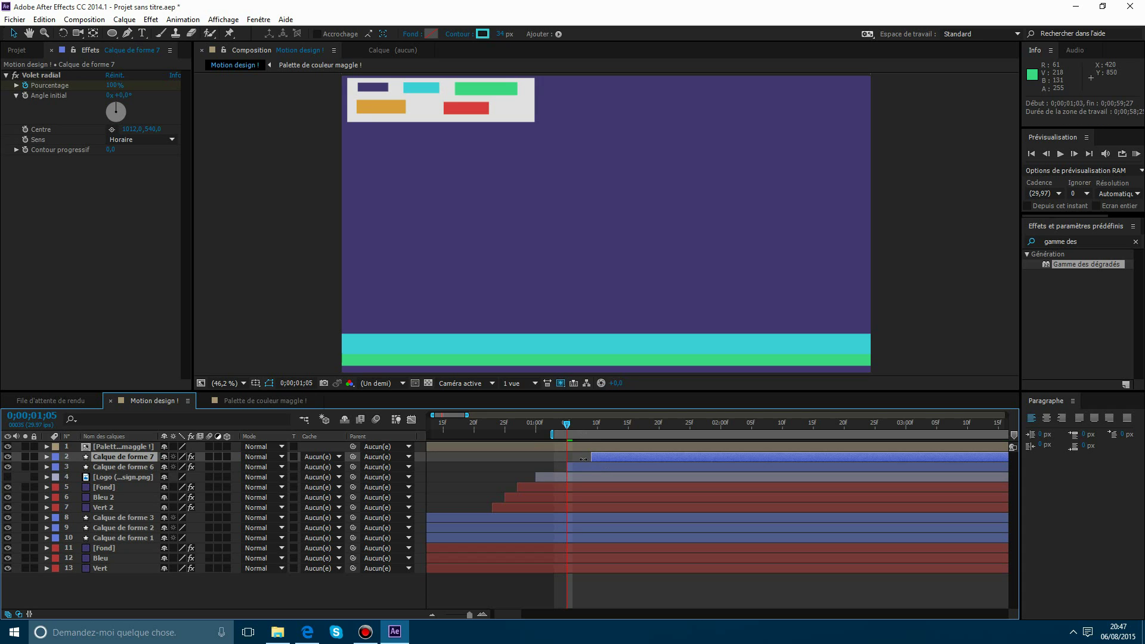
click(584, 467)
key(ctrl+d)
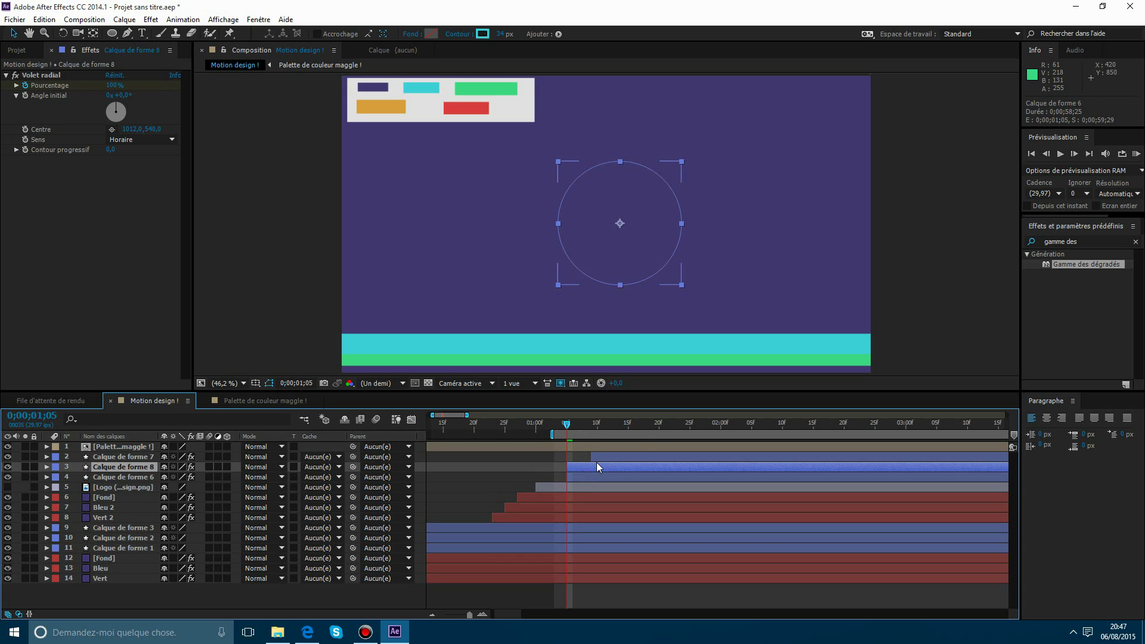
drag(596, 466, 638, 454)
Set the stroke colour of Calque de forme 6 to the palette's green, 3DDA83, with the current time at 0;00;01;07.
click(585, 477)
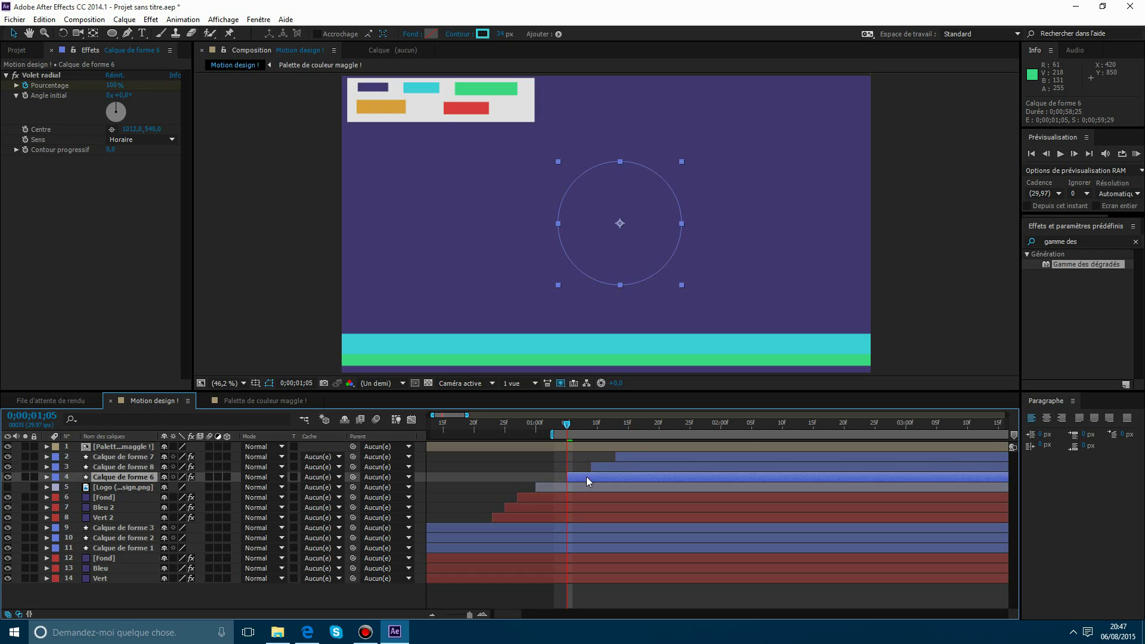
click(576, 422)
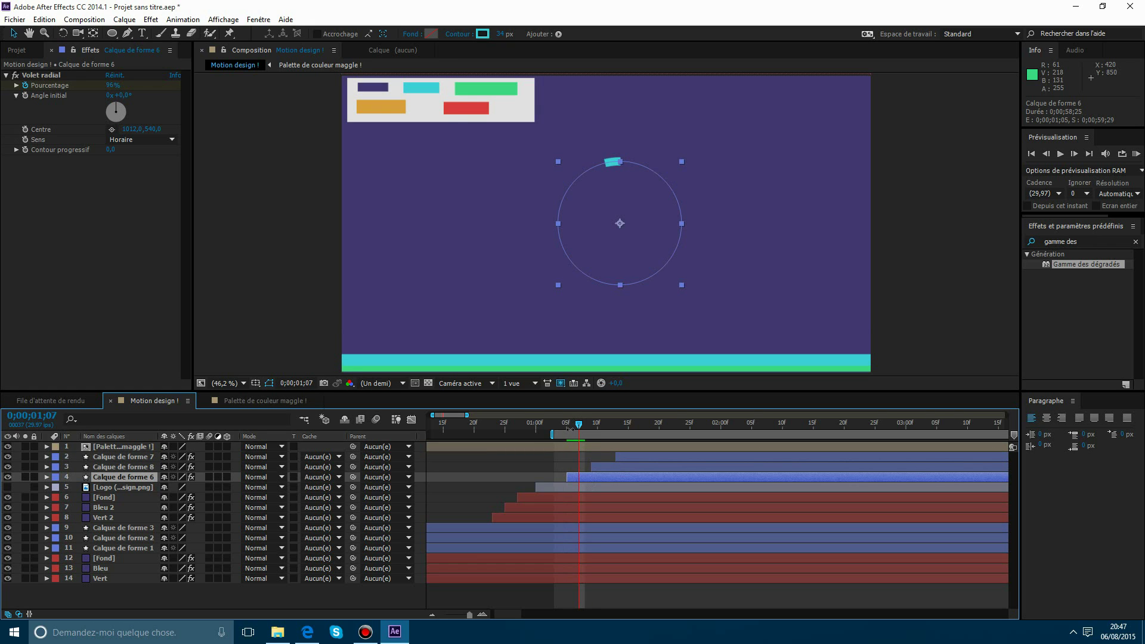
click(483, 34)
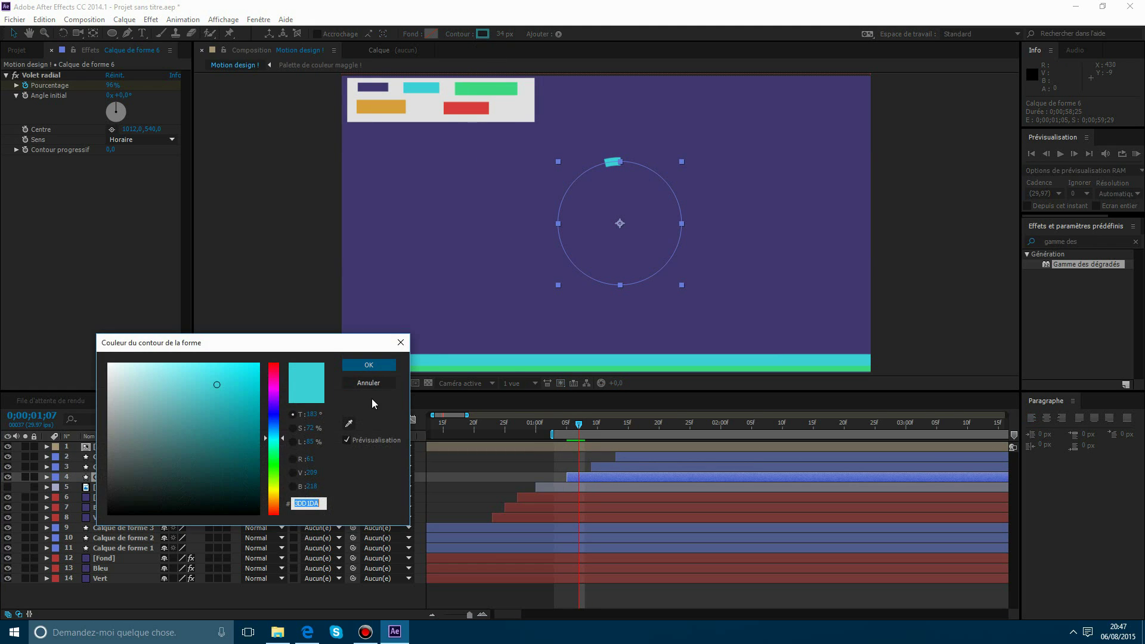
click(349, 423)
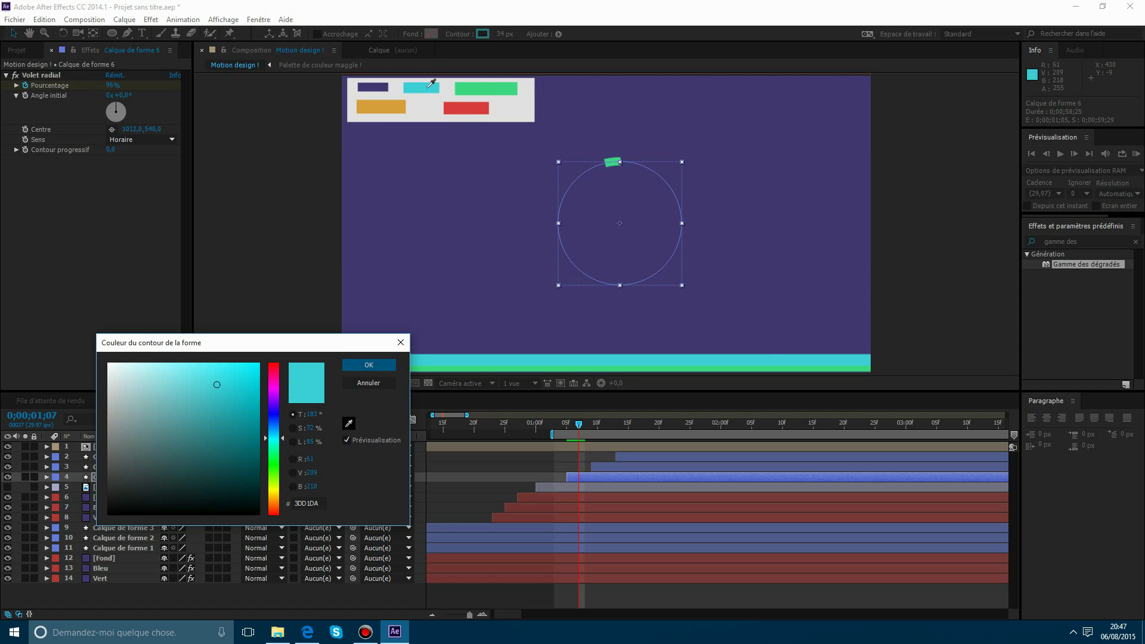
click(462, 89)
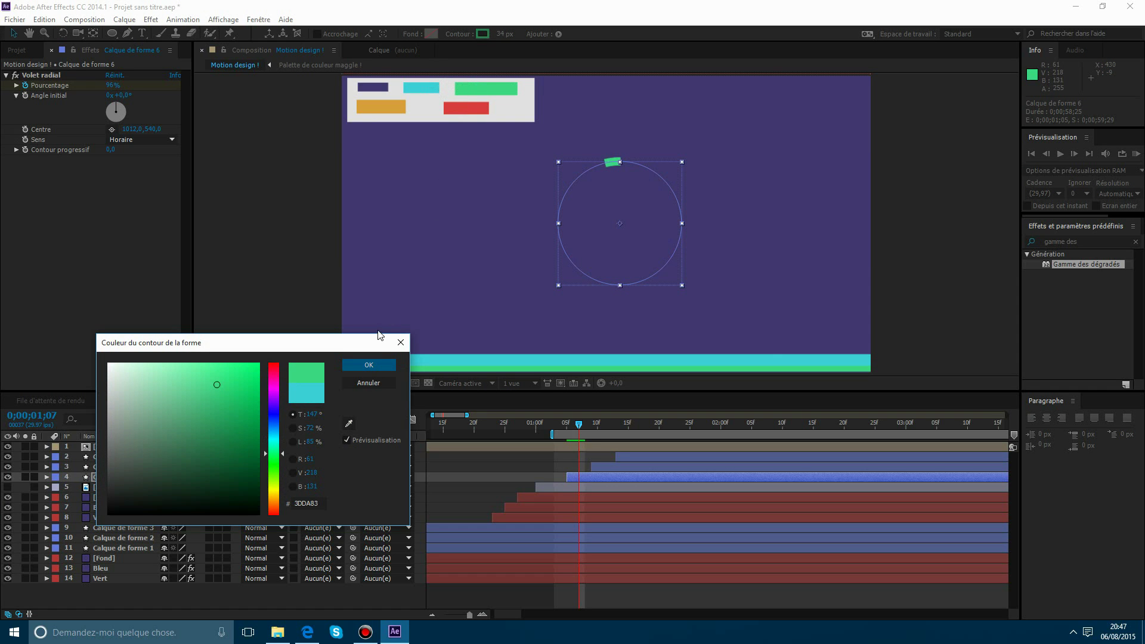
click(377, 363)
Set the stroke colour of Calque de forme 8 to the palette's green, with the current time at 0;00;01;11.
drag(582, 428, 604, 428)
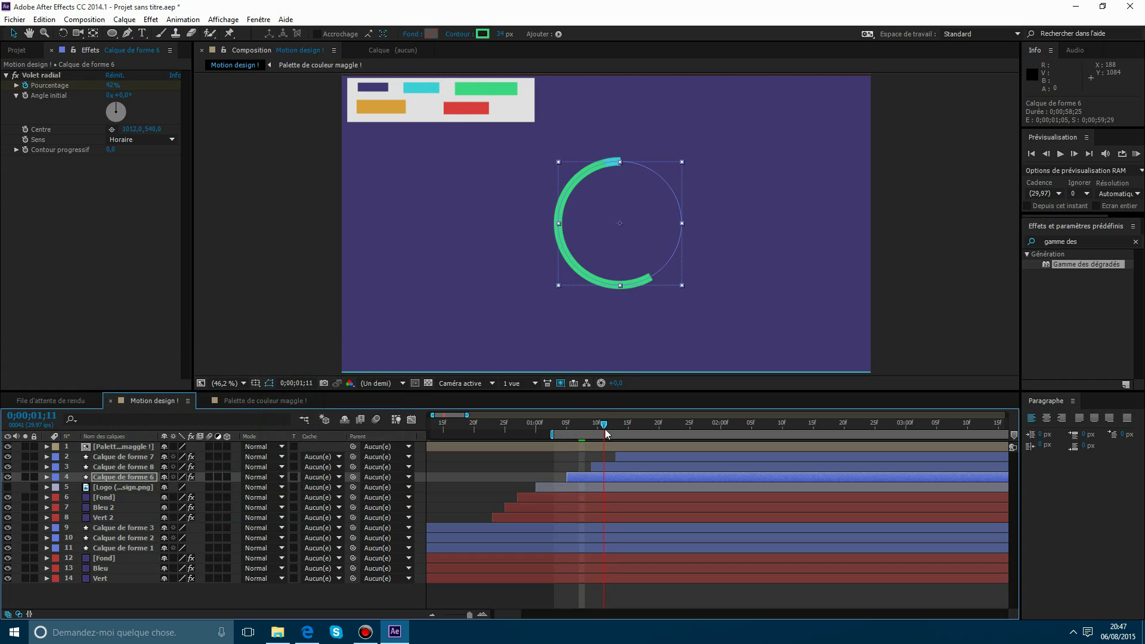
click(602, 467)
click(482, 34)
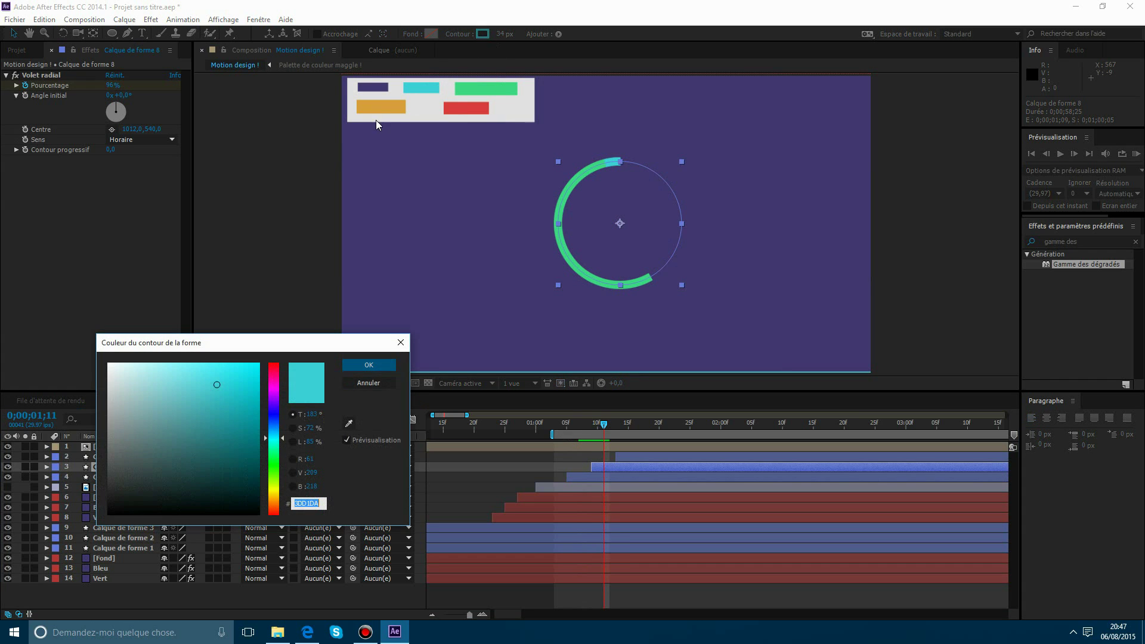
click(349, 423)
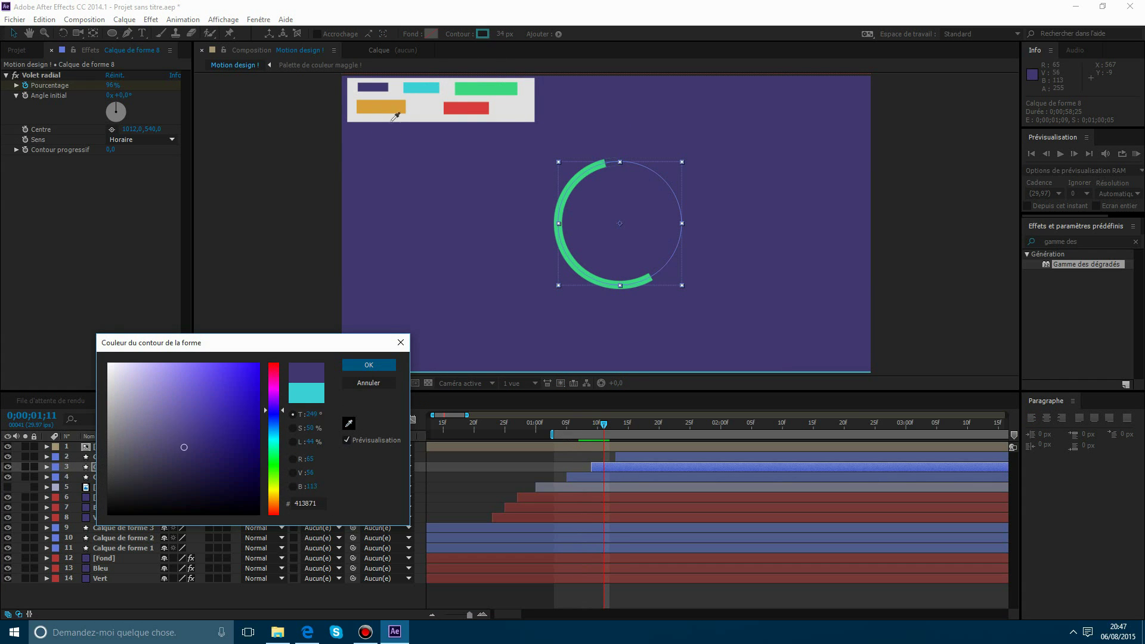
click(380, 371)
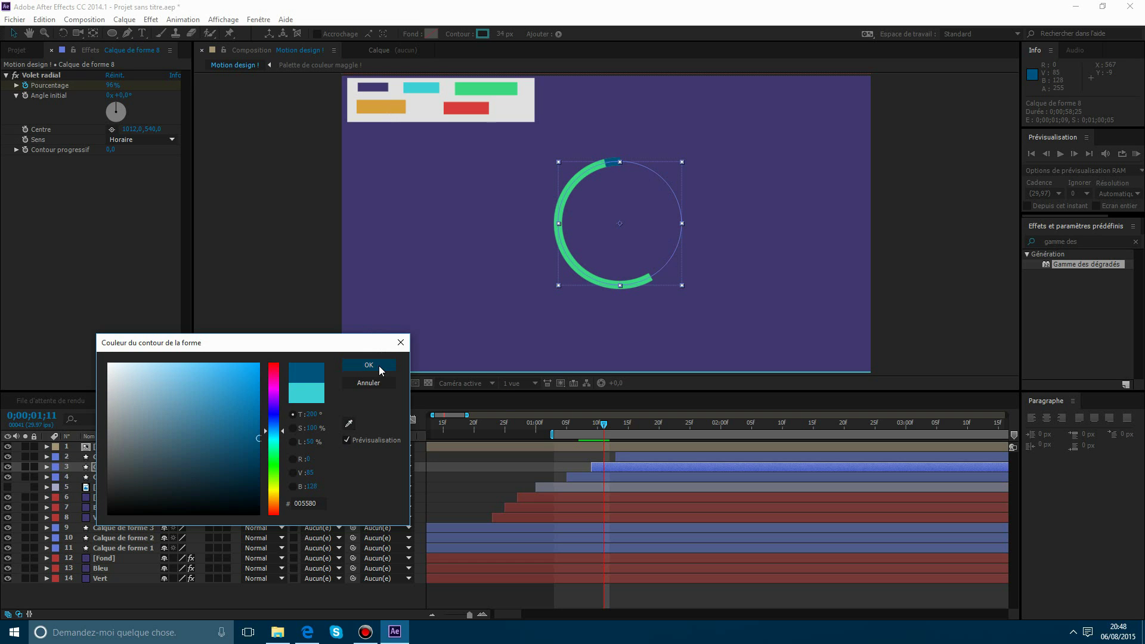
click(348, 424)
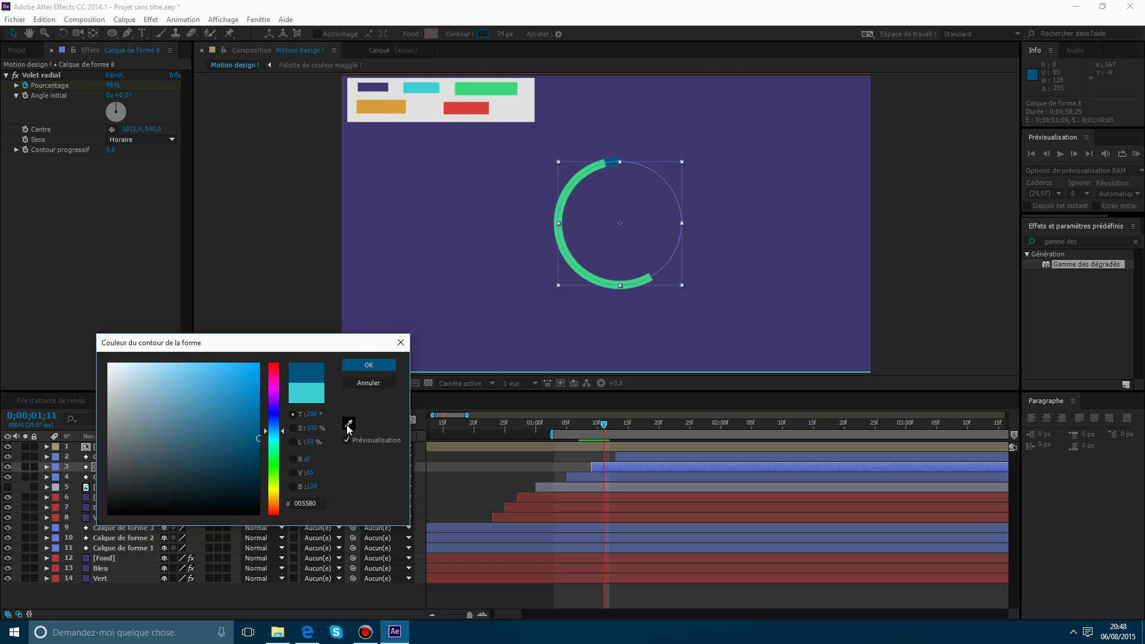
click(500, 90)
click(382, 368)
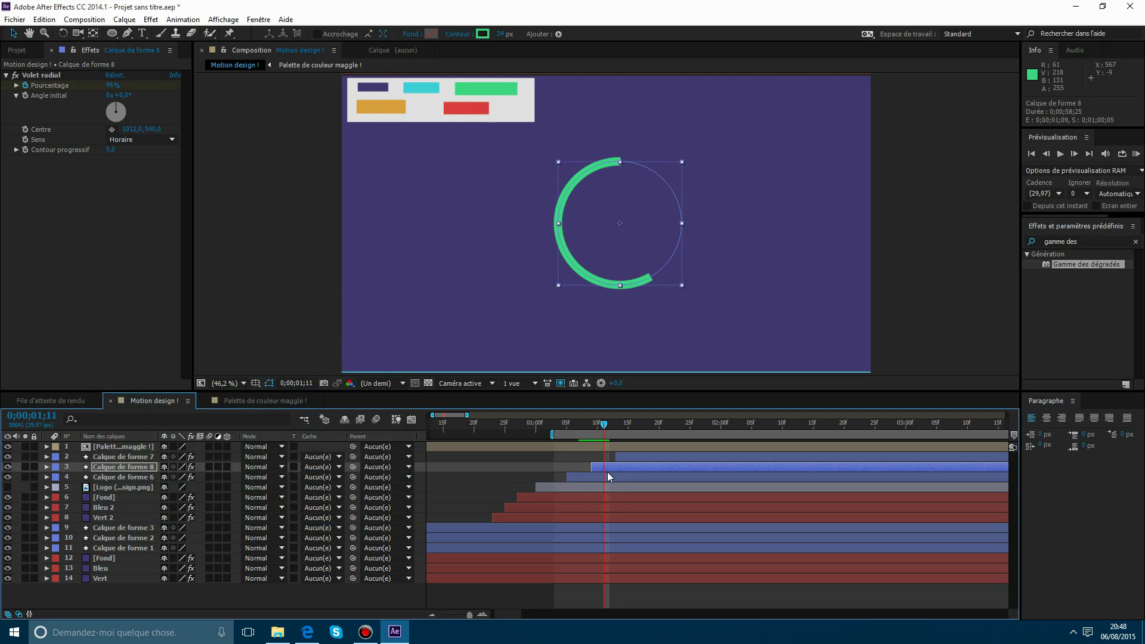
Set the stroke colour of Calque de forme 6 to the palette's orange, DAA13D, with the current time at 0;00;01;07.
drag(607, 430, 580, 427)
click(581, 427)
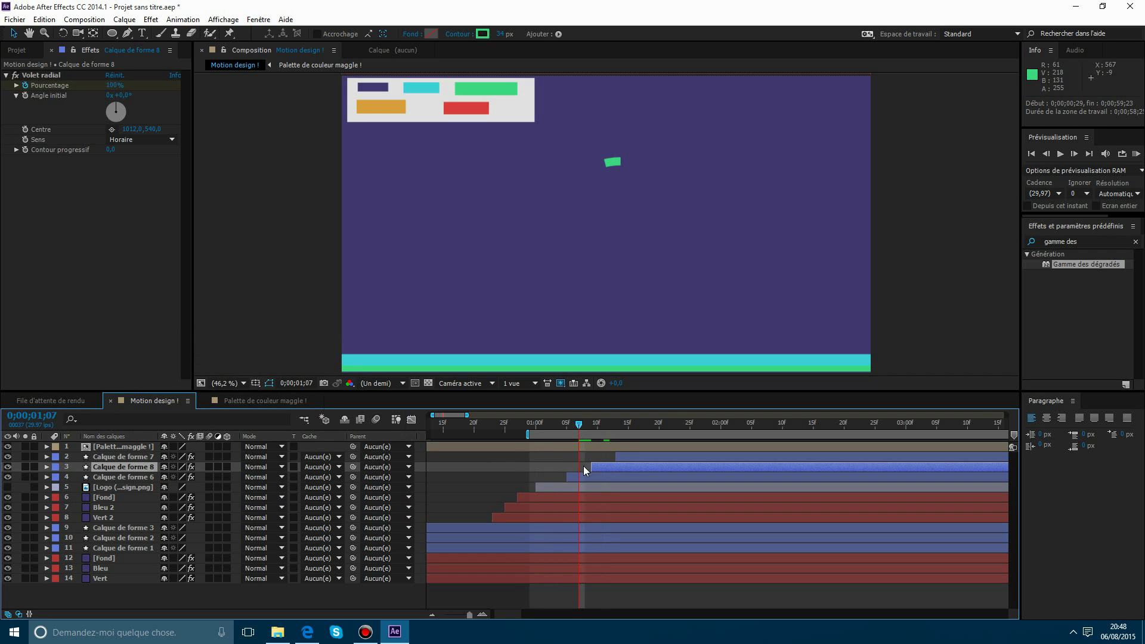
click(581, 477)
click(483, 34)
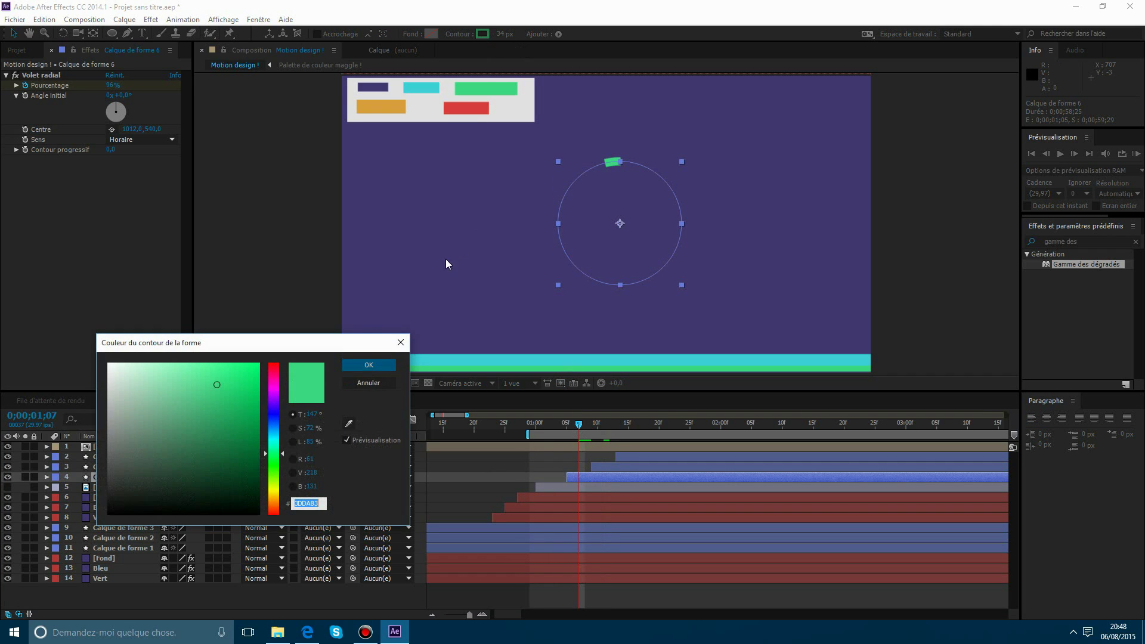
click(349, 424)
click(375, 110)
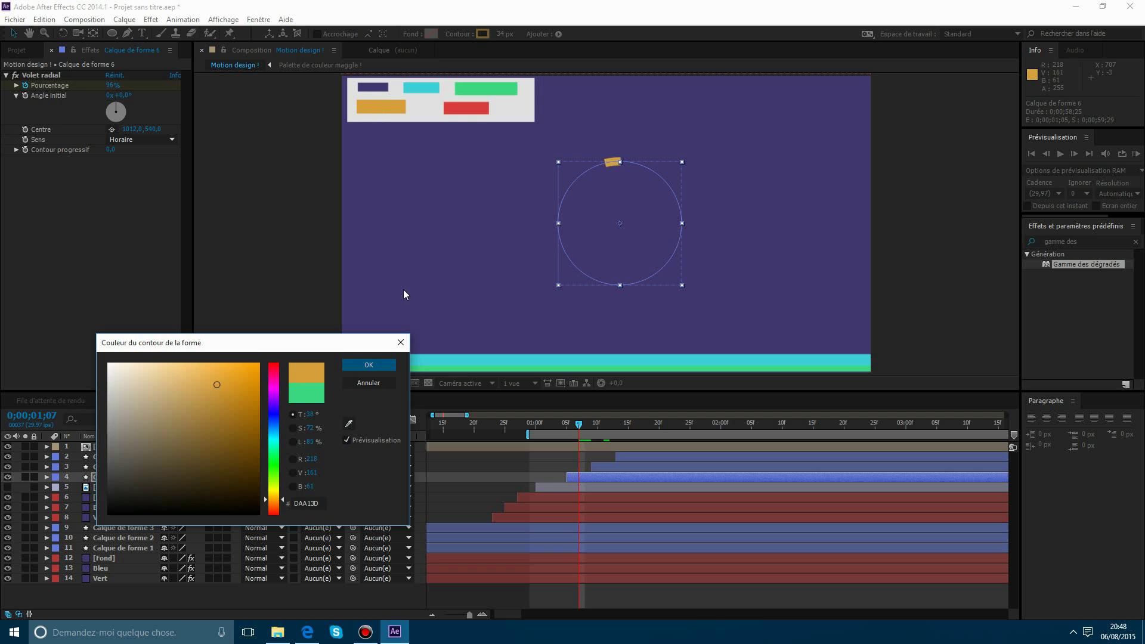
click(390, 366)
Shift Calque de forme 8 to start at 0;00;01;07 and Calque de forme 7 at 0;00;01;08, and preview the wipes from 0;00;01;02.
click(570, 447)
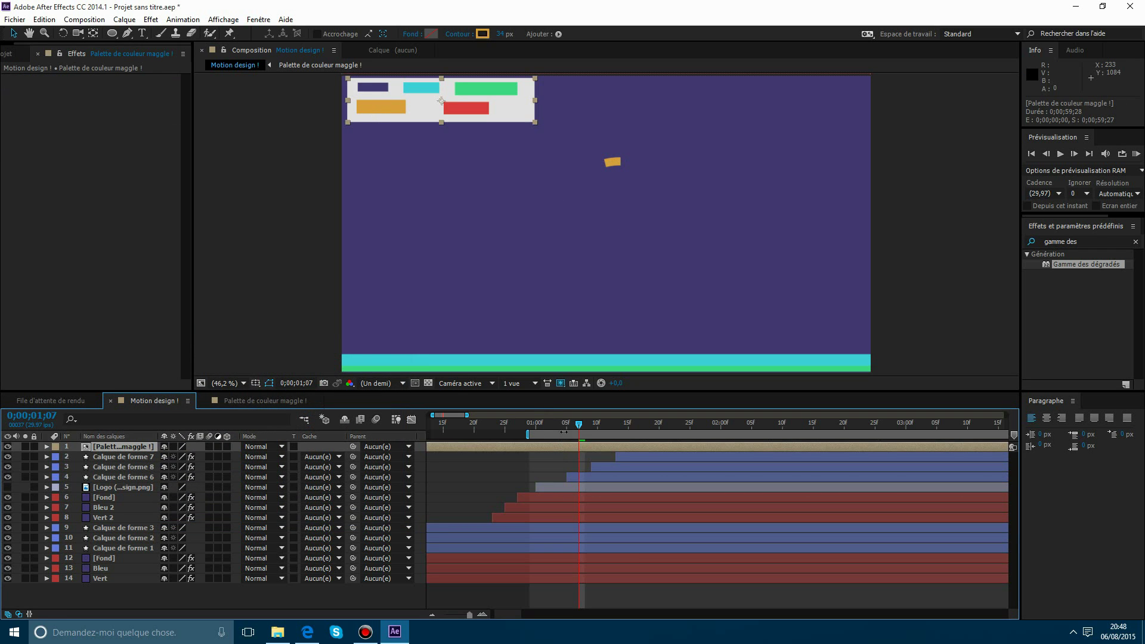
drag(583, 424, 608, 424)
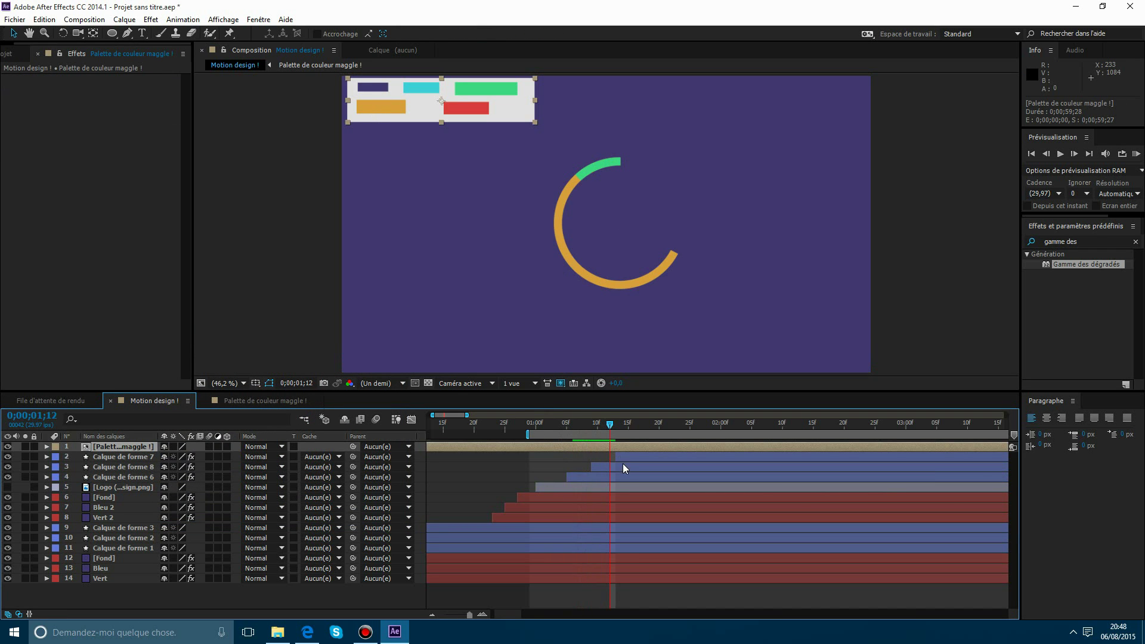
drag(622, 466, 610, 461)
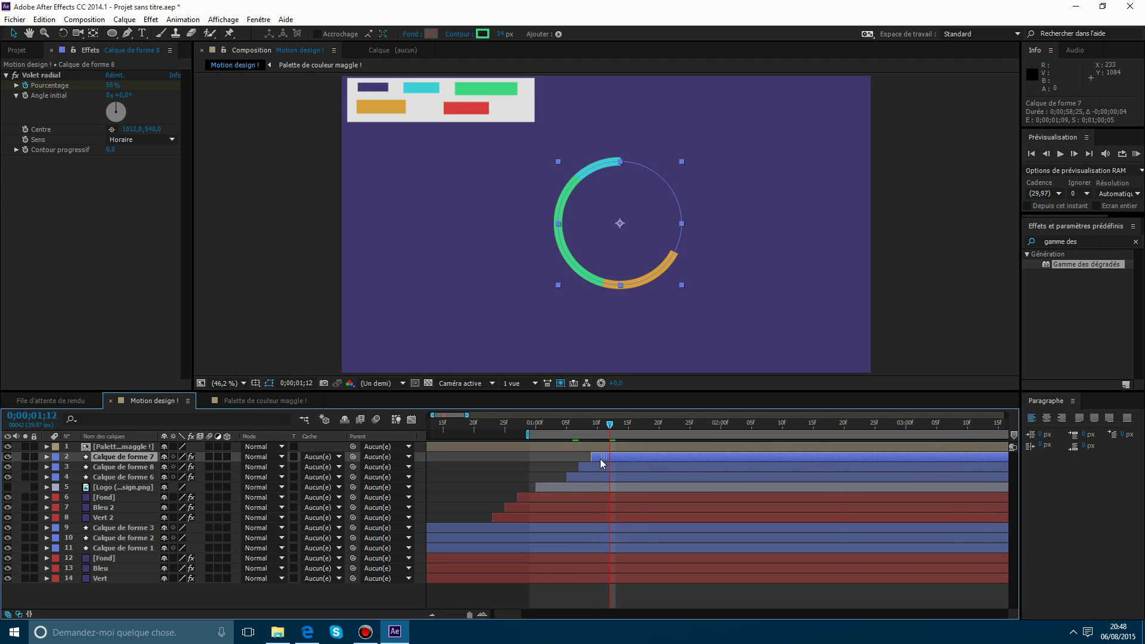
drag(600, 459, 540, 434)
click(582, 426)
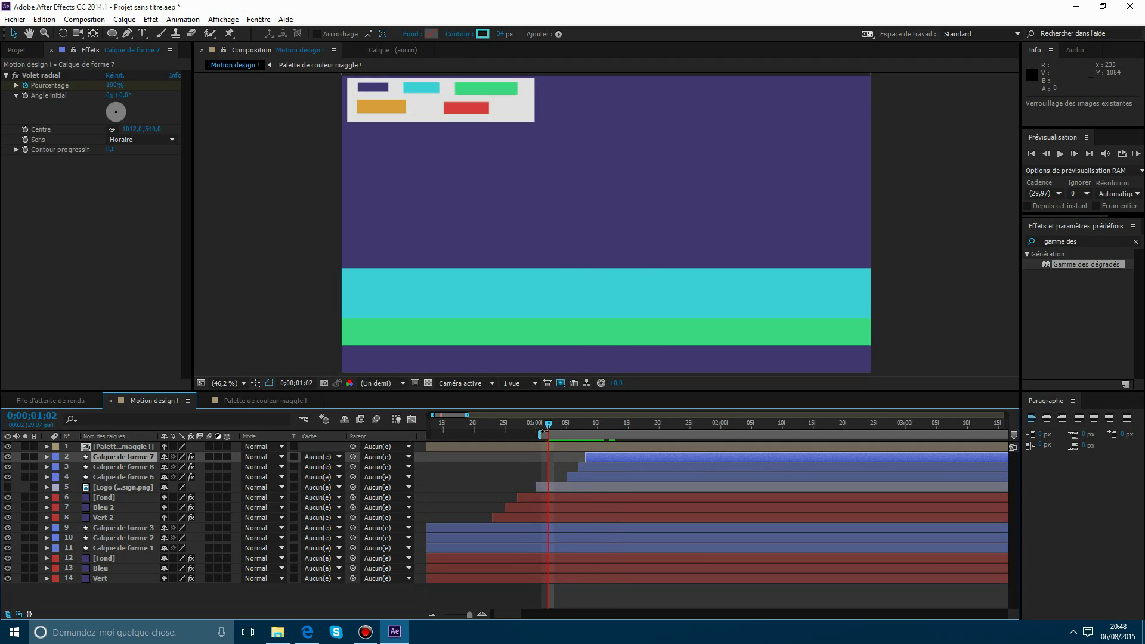
key(space)
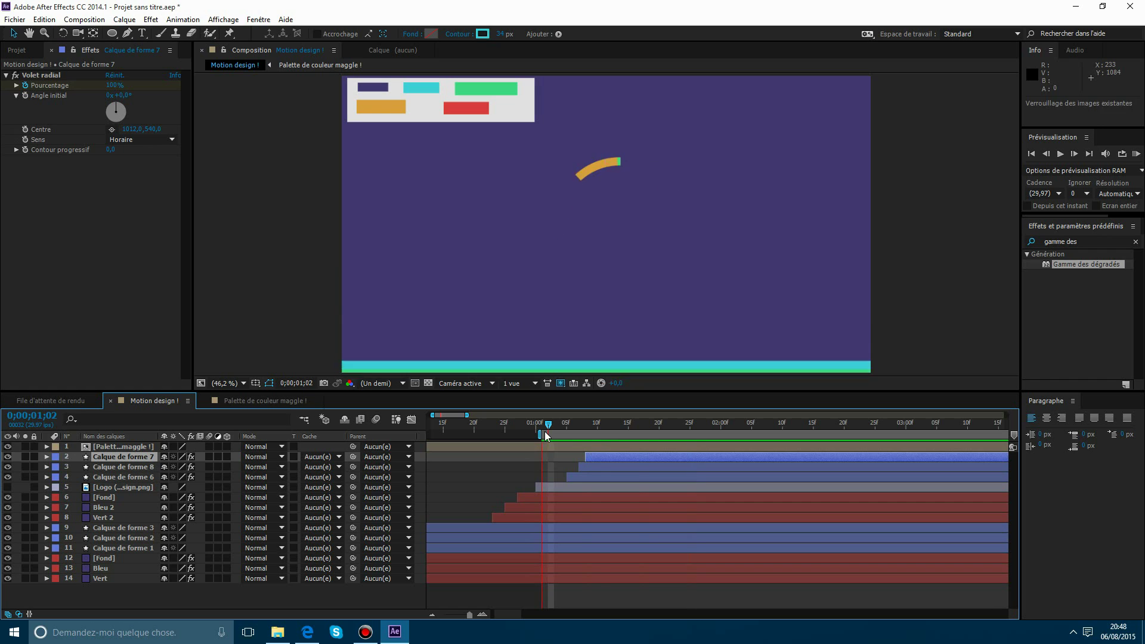
Reveal the Volet radial Pourcentage keyframes of Calque de forme 7, 8 and 6.
key(u)
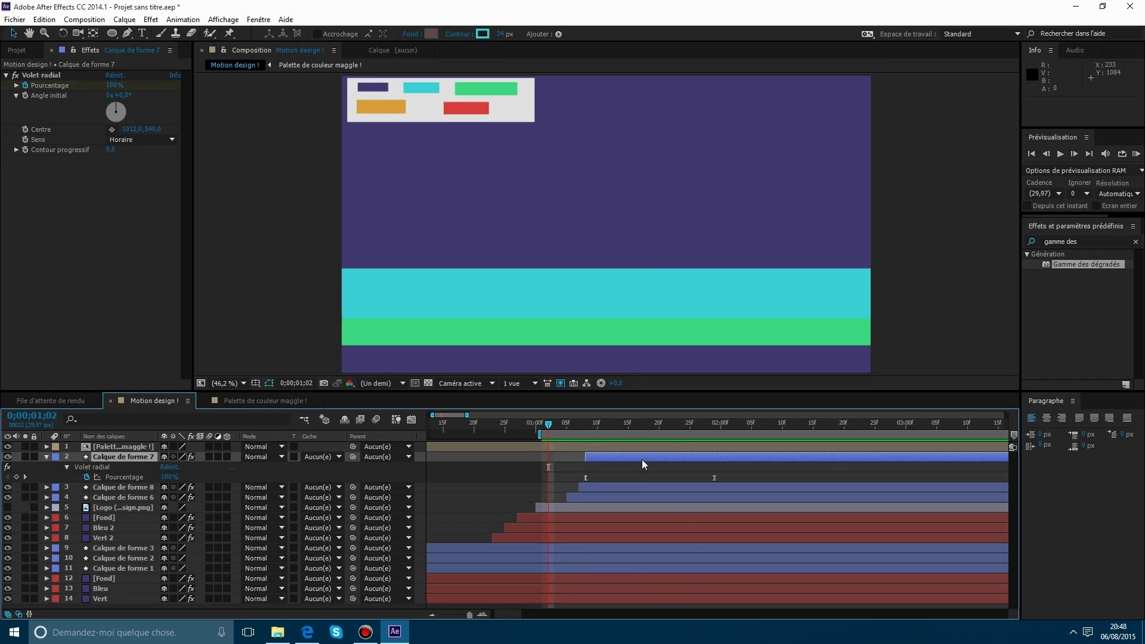
click(632, 484)
key(u)
click(636, 517)
key(u)
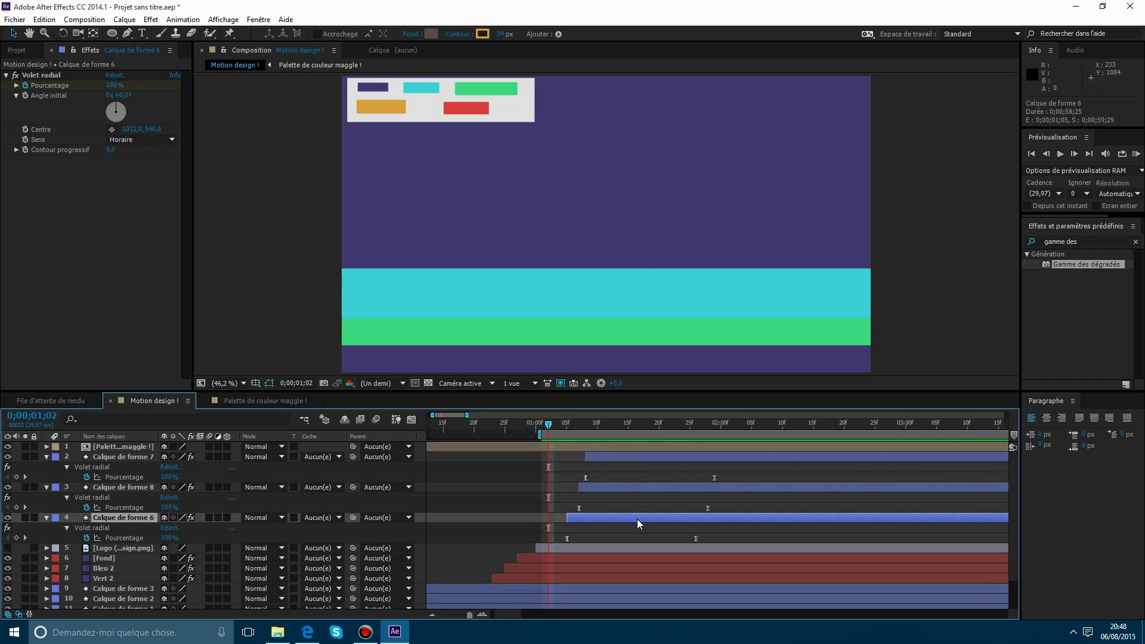
drag(475, 415, 457, 415)
drag(855, 496, 535, 488)
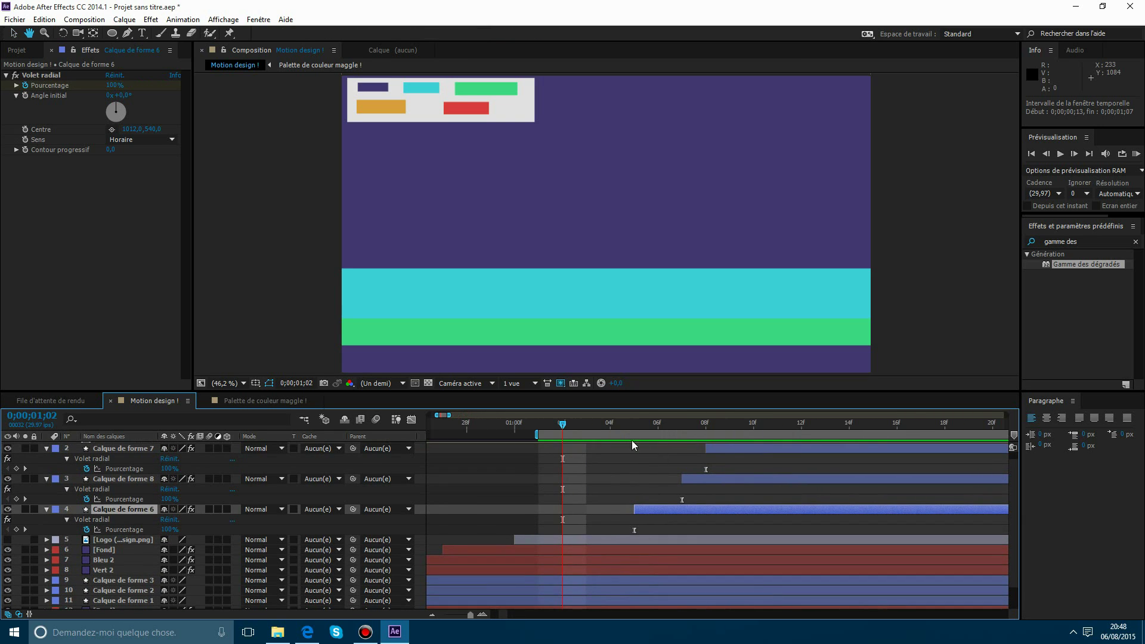
Start Calque de forme 7 at 0;00;01;09 and move the final Pourcentage keyframes of the three circle layers later.
mouse_move(629, 424)
mouse_down()
mouse_move(610, 427)
mouse_move(633, 424)
mouse_up()
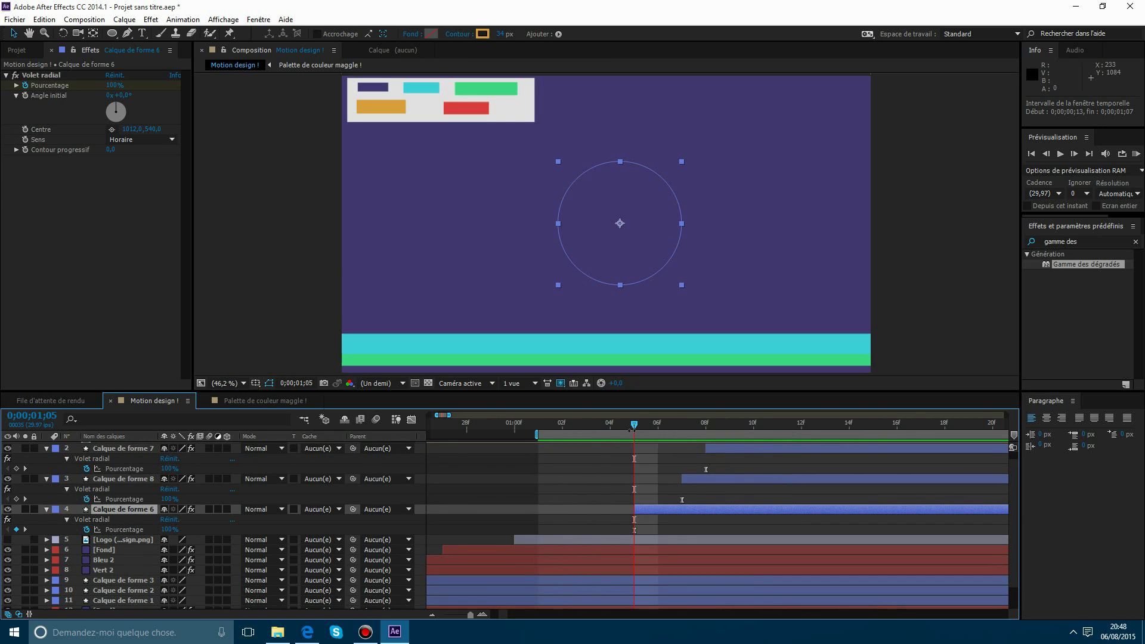
key(Page_Down)
key(Page_Down)
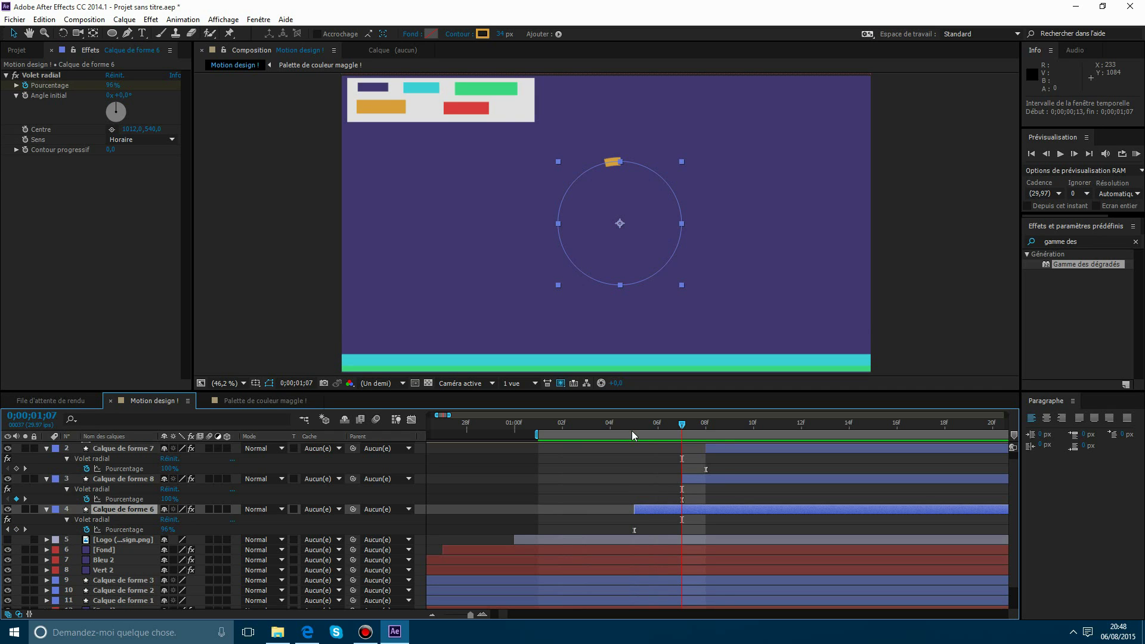
key(Page_Down)
drag(786, 481, 799, 481)
drag(744, 452, 430, 472)
drag(927, 460, 909, 524)
drag(682, 501, 898, 507)
drag(753, 506, 857, 505)
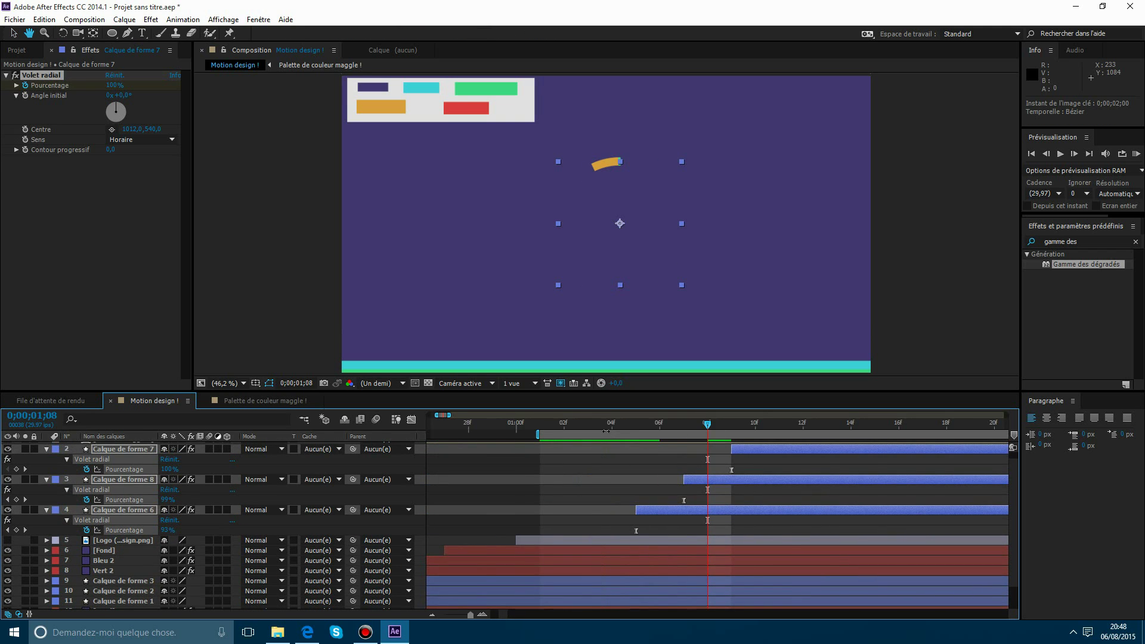
Widen the stagger by starting Calque de forme 8 at 0;00;01;09 and Calque de forme 7 at 0;00;01;12, previewing the animation before and after.
drag(707, 423, 564, 426)
key(space)
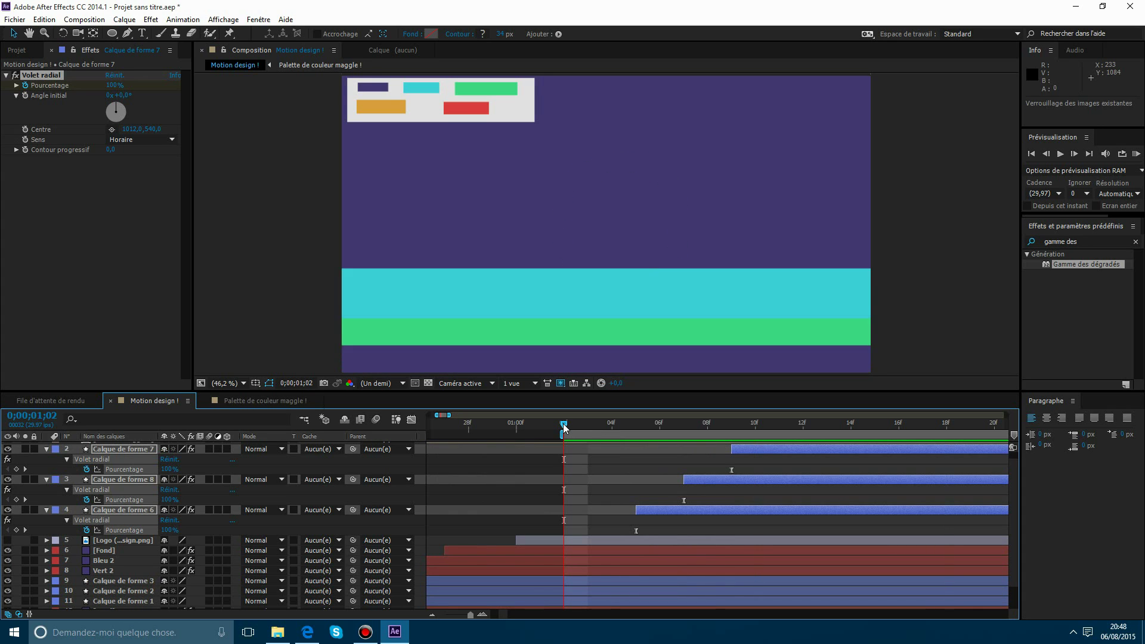
key(space)
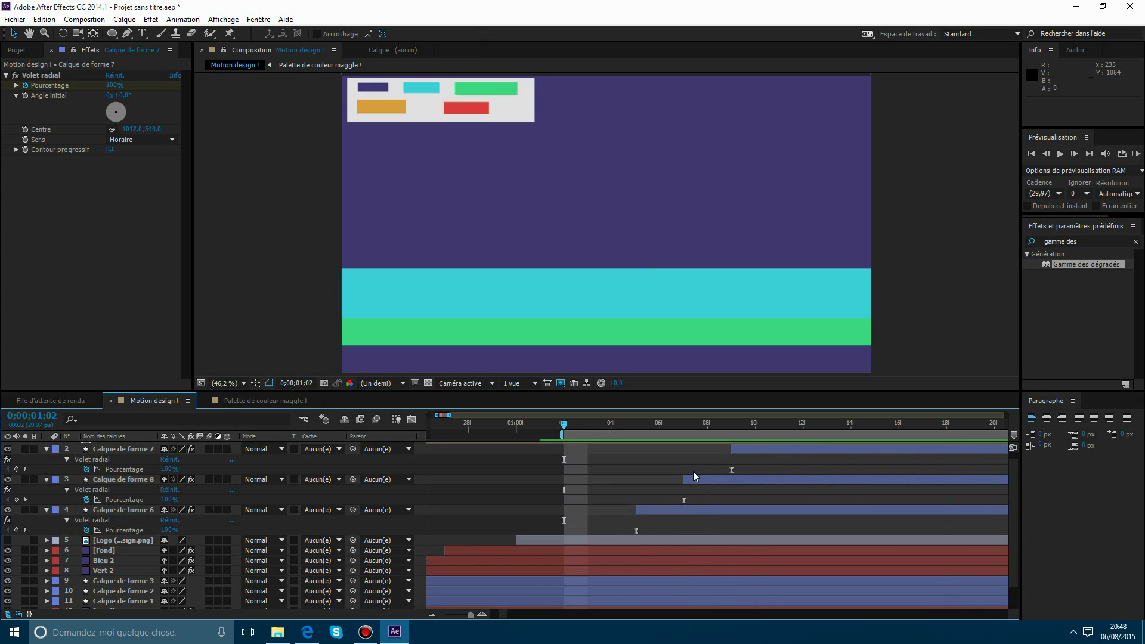
drag(691, 480, 816, 452)
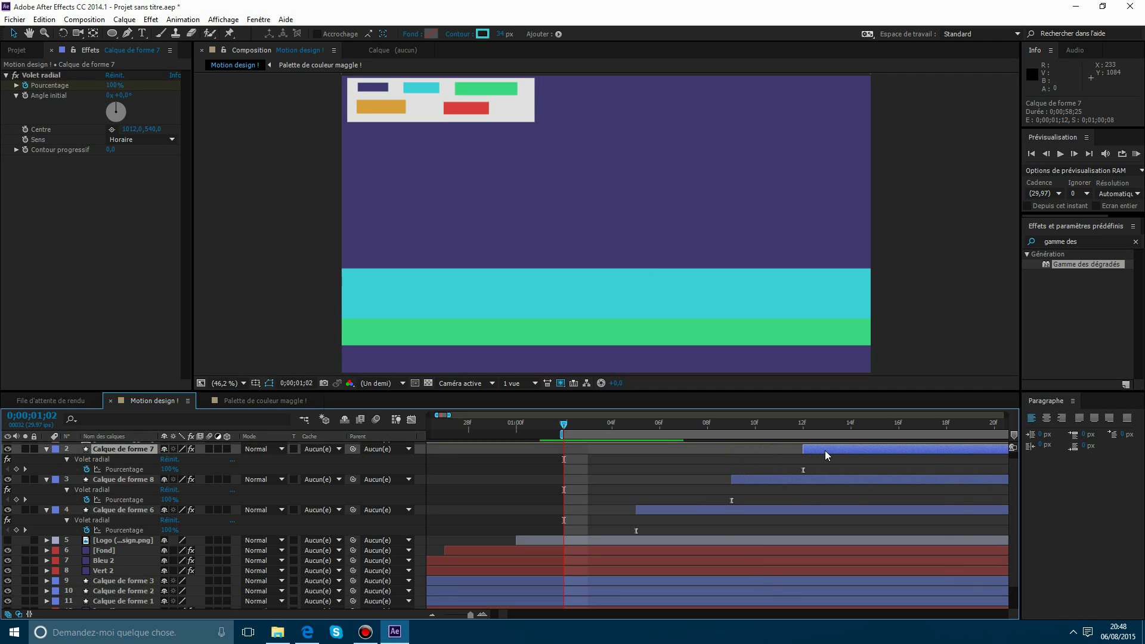
key(KP_0)
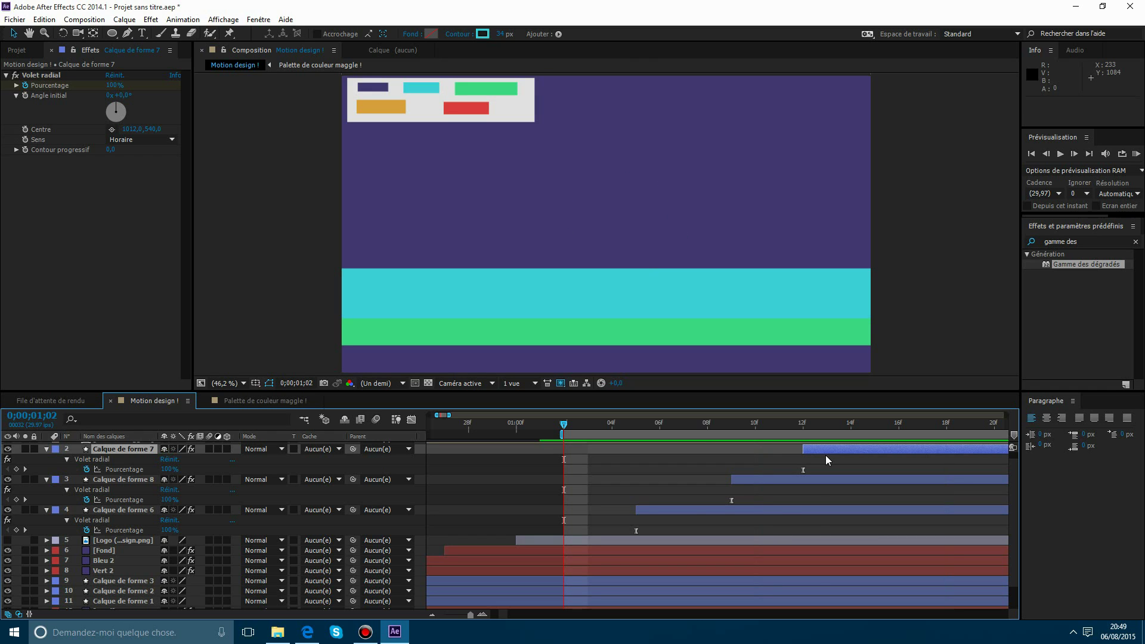
Collapse the three circle layers' properties and precompose the layers under the default name, transferring all attributes into the new composition.
click(47, 481)
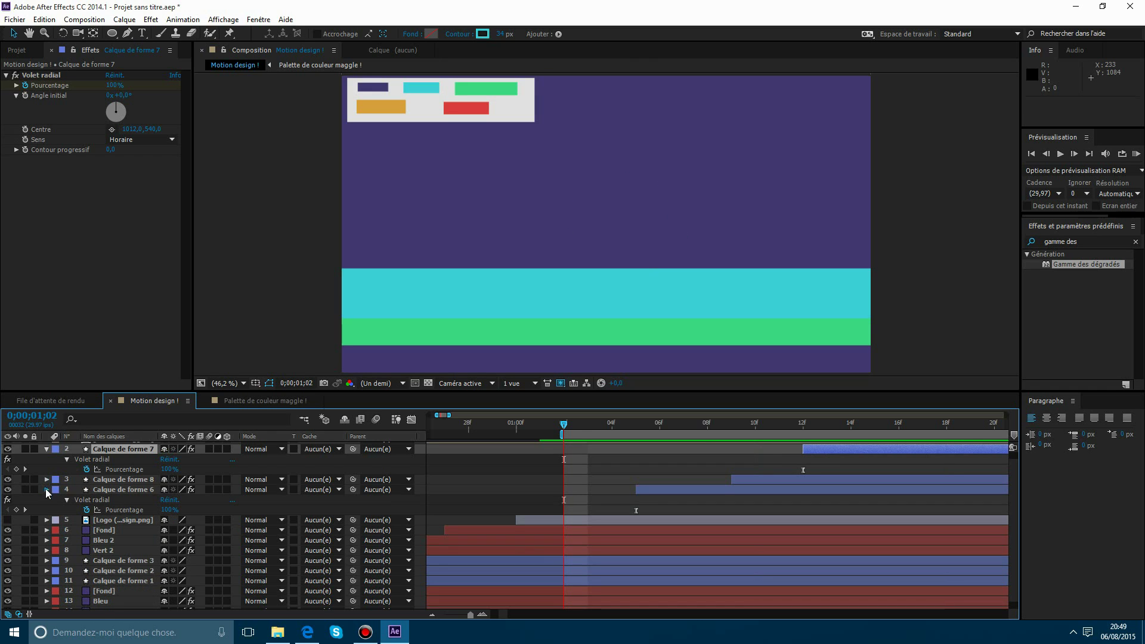
click(47, 490)
click(47, 456)
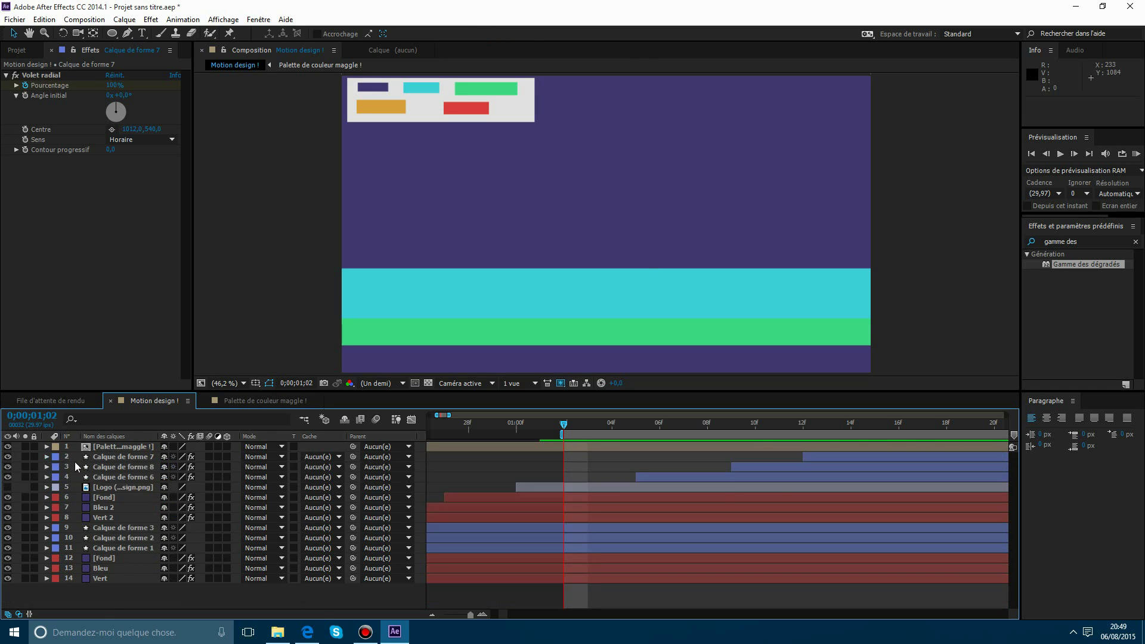
click(766, 474)
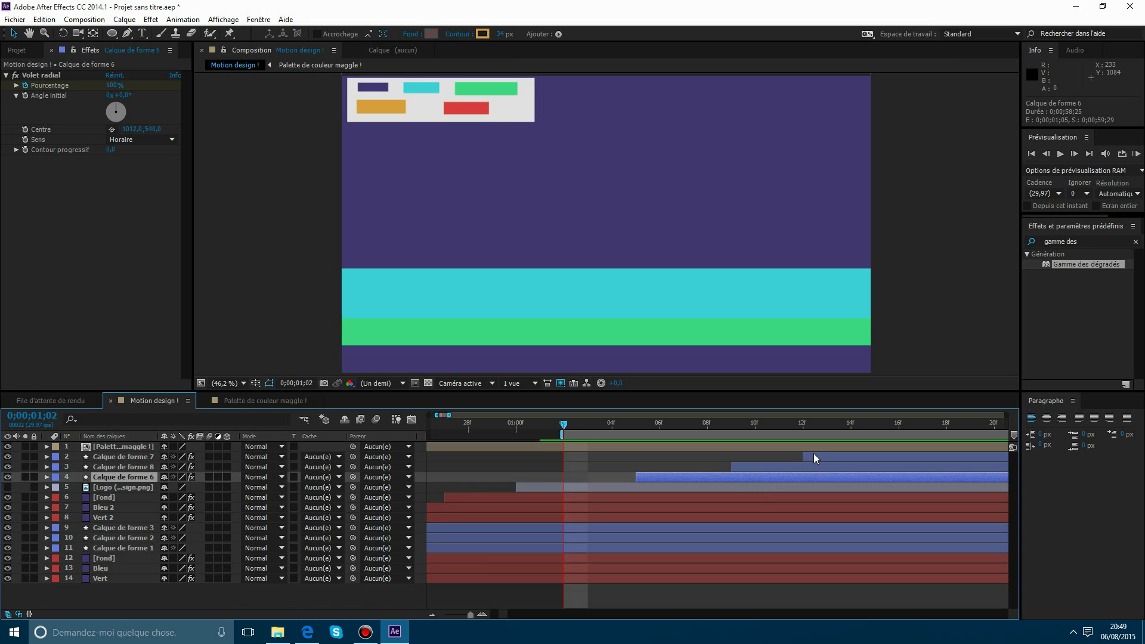
shift+click(814, 457)
right_click(808, 466)
click(124, 20)
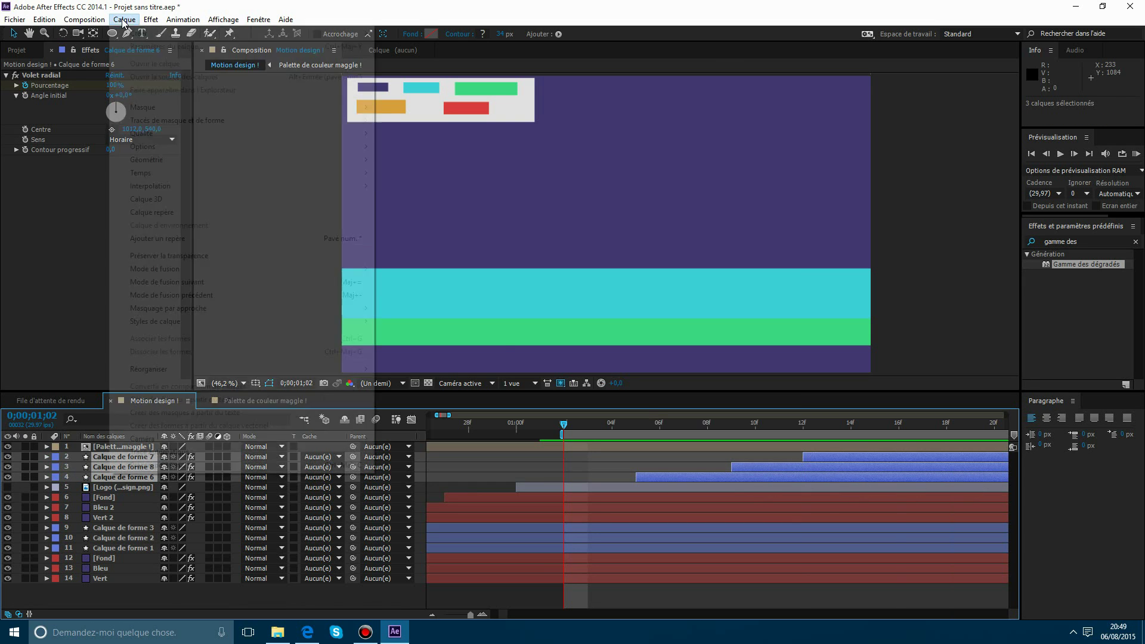
click(164, 466)
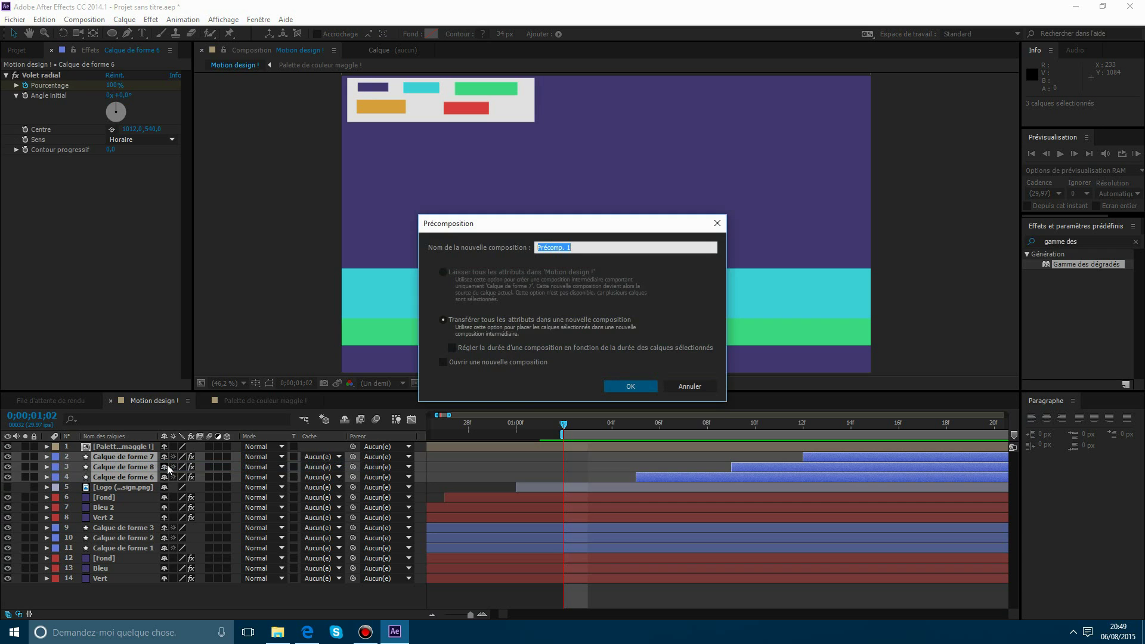
key(Return)
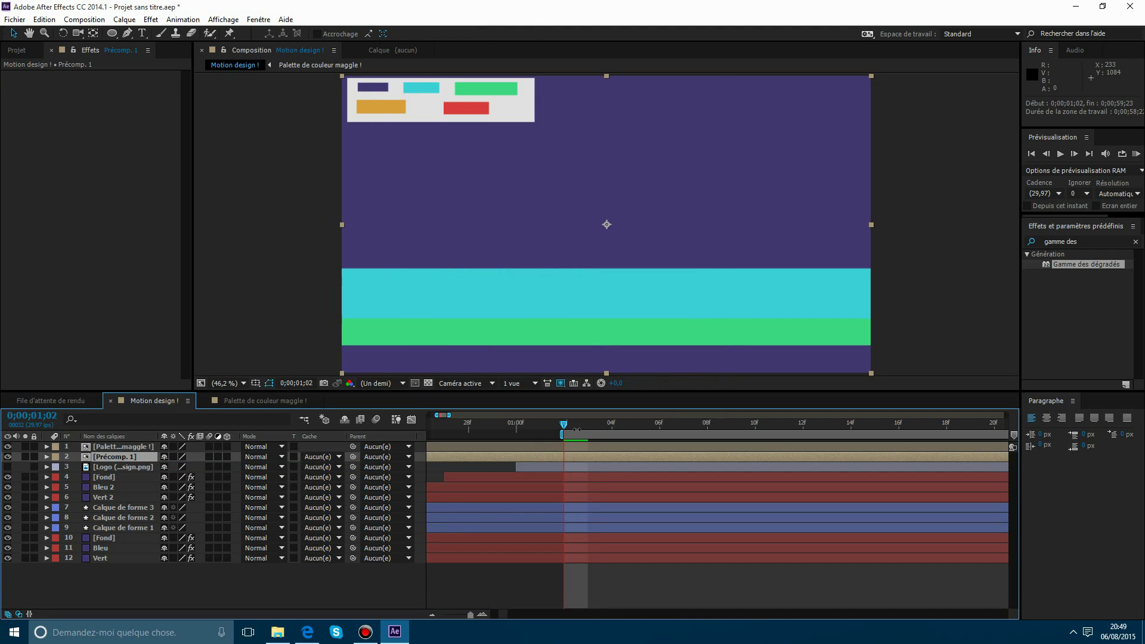
Duplicate the circle precomposition layer and apply the Store vénitien transition effect to the upper copy.
drag(569, 430, 825, 448)
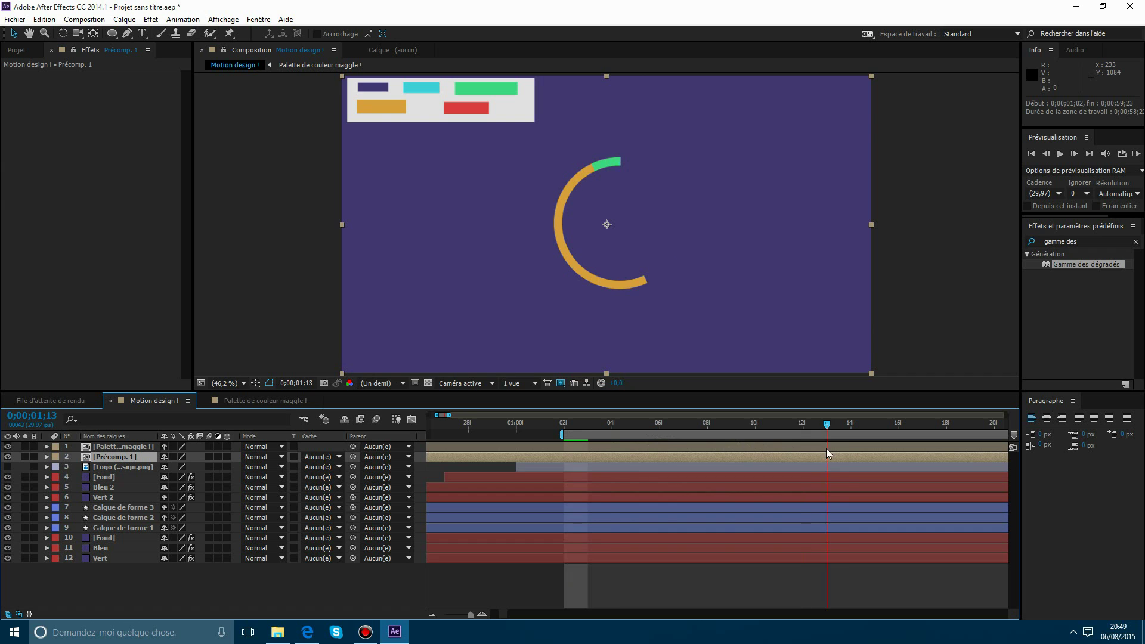
right_click(783, 456)
click(749, 457)
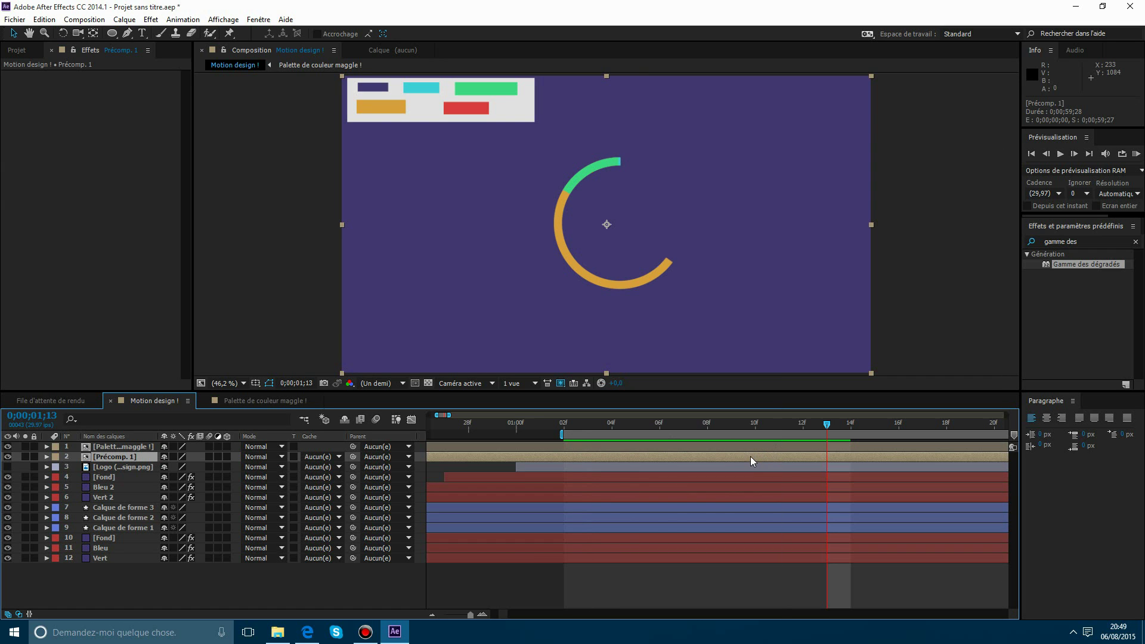
key(ctrl+d)
right_click(782, 455)
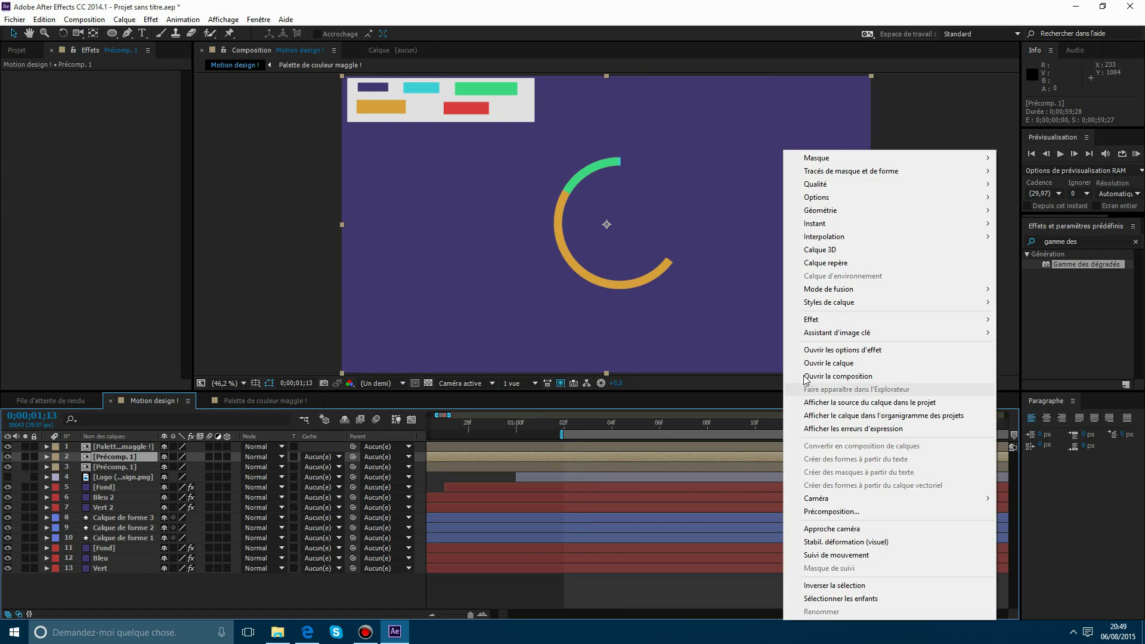
mouse_move(807, 319)
mouse_move(699, 596)
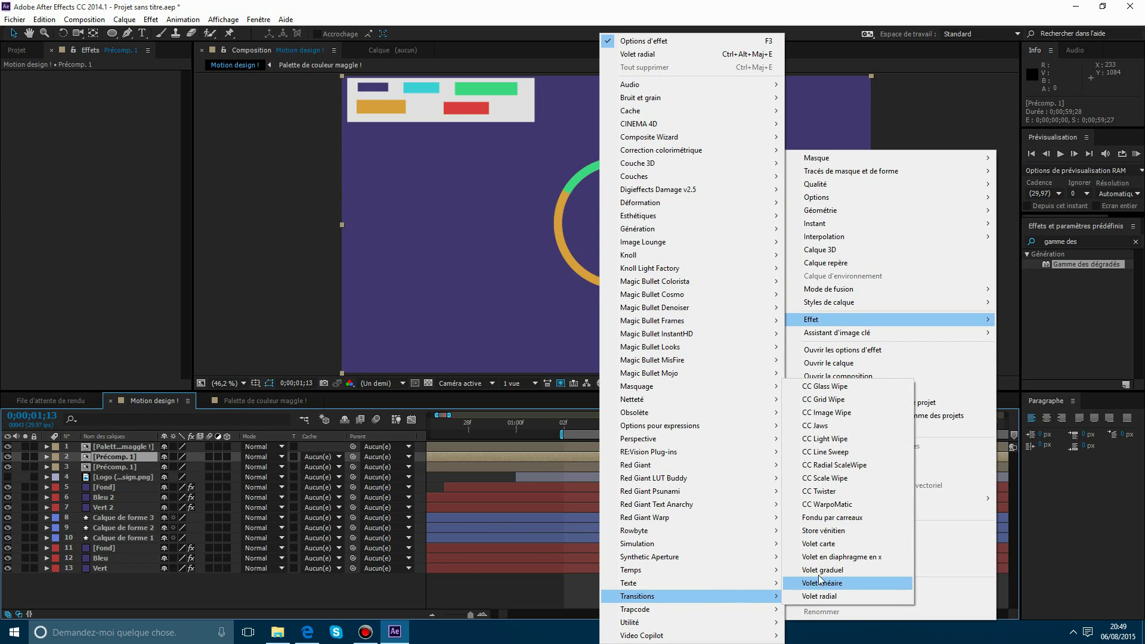
click(823, 530)
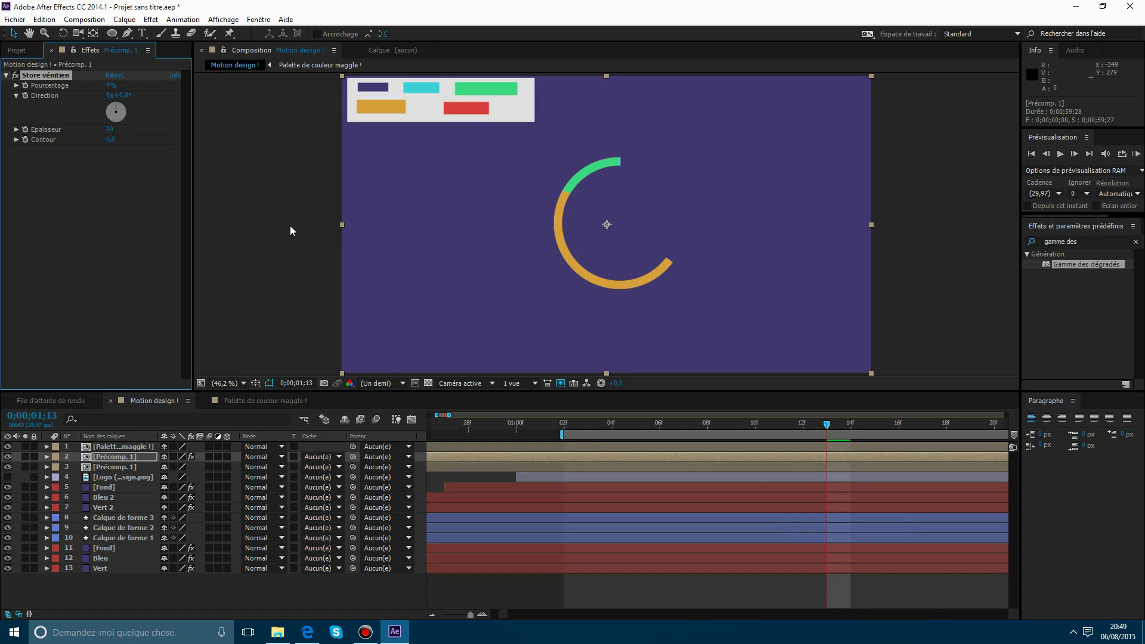
Scale the upper precomposition copy to 70% and set its Store vénitien Pourcentage to about 48%, checking the rings at 0;00;01;19.
key(s)
drag(200, 468, 38, 487)
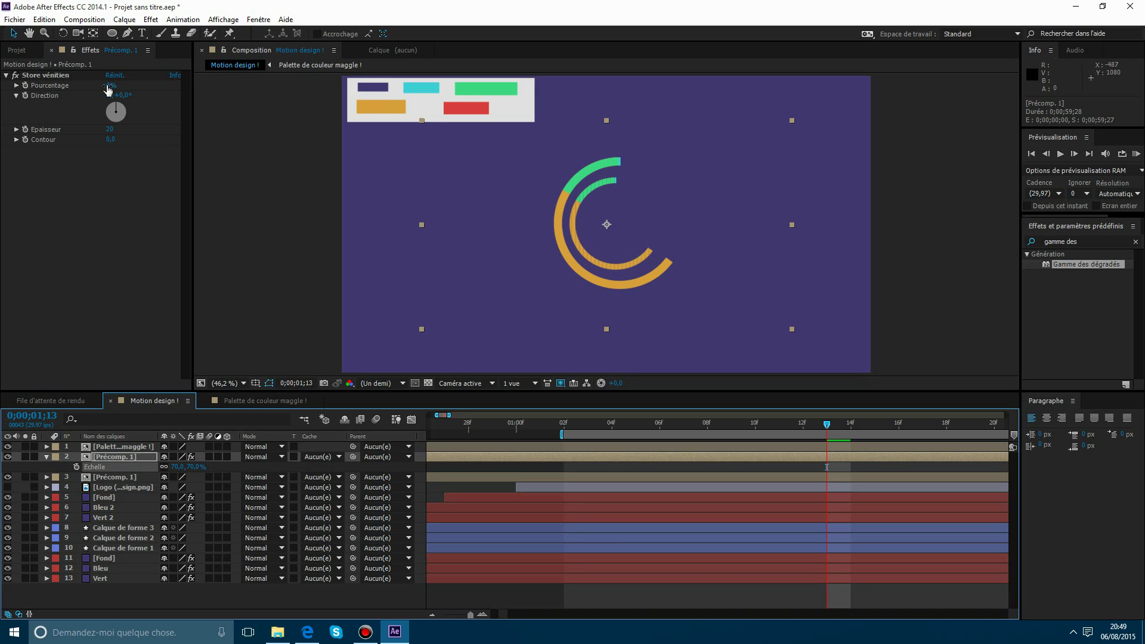
drag(108, 89, 382, 115)
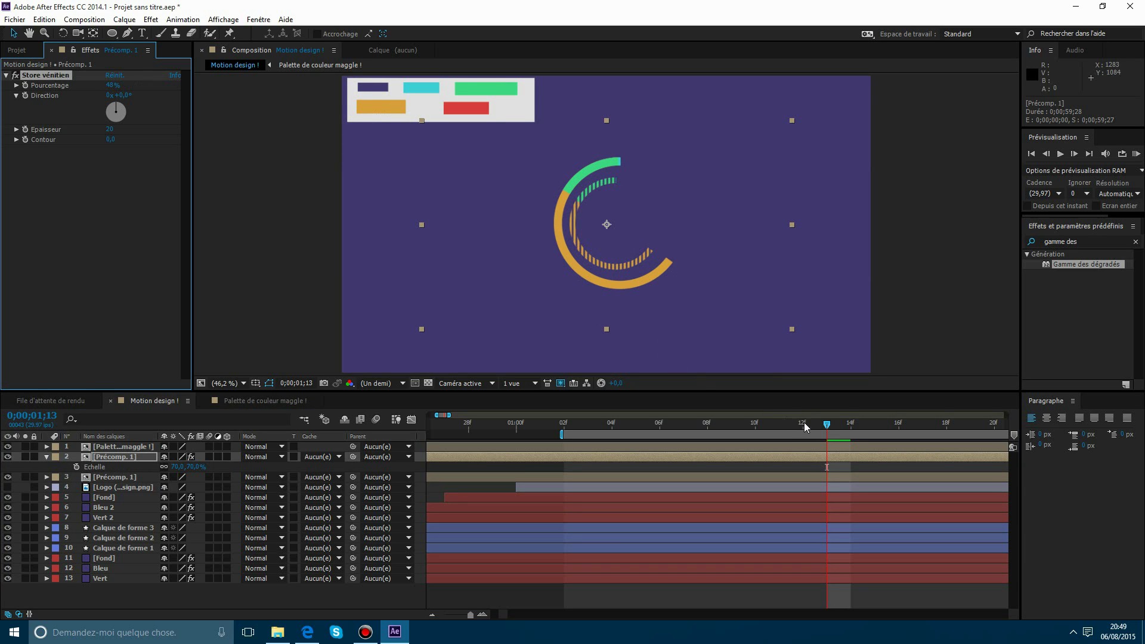
drag(834, 431, 973, 448)
scroll(788, 269, down, 3)
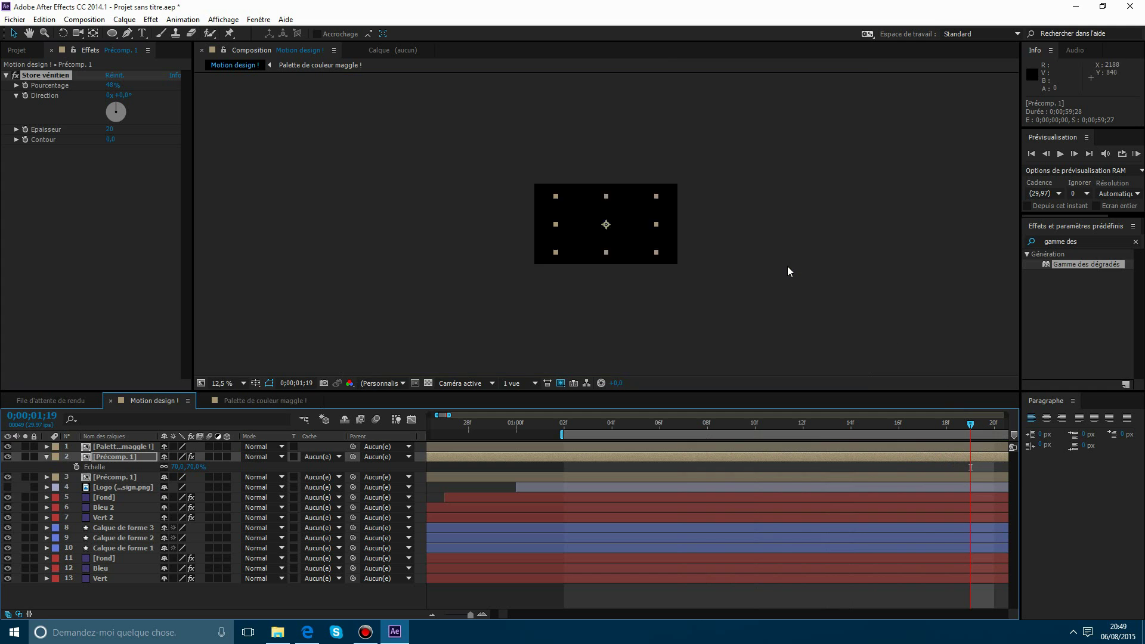
scroll(674, 282, up, 4)
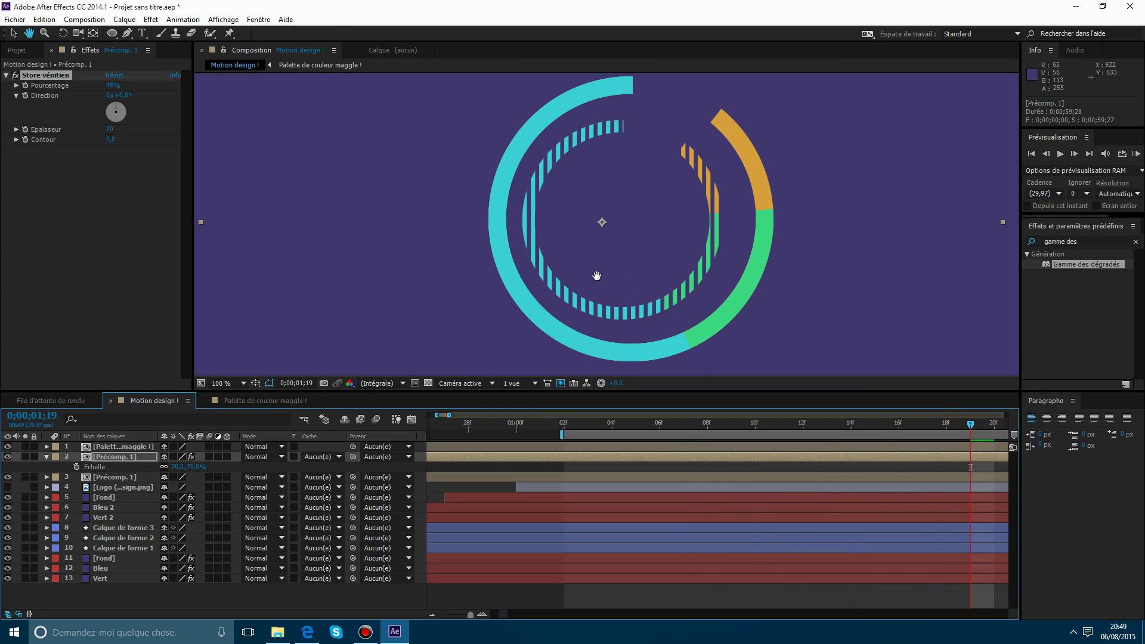
drag(595, 273, 620, 293)
scroll(621, 294, down, 2)
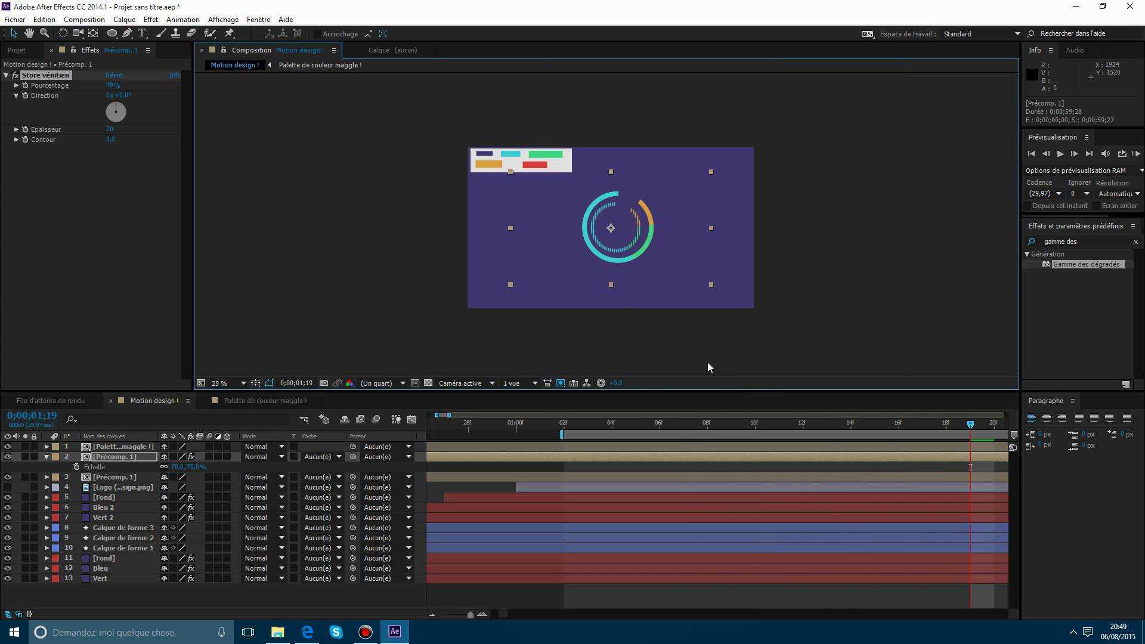
Open the circle precomposition and select Calque de forme 8 with the current time at 0;00;01;13.
click(777, 423)
click(792, 478)
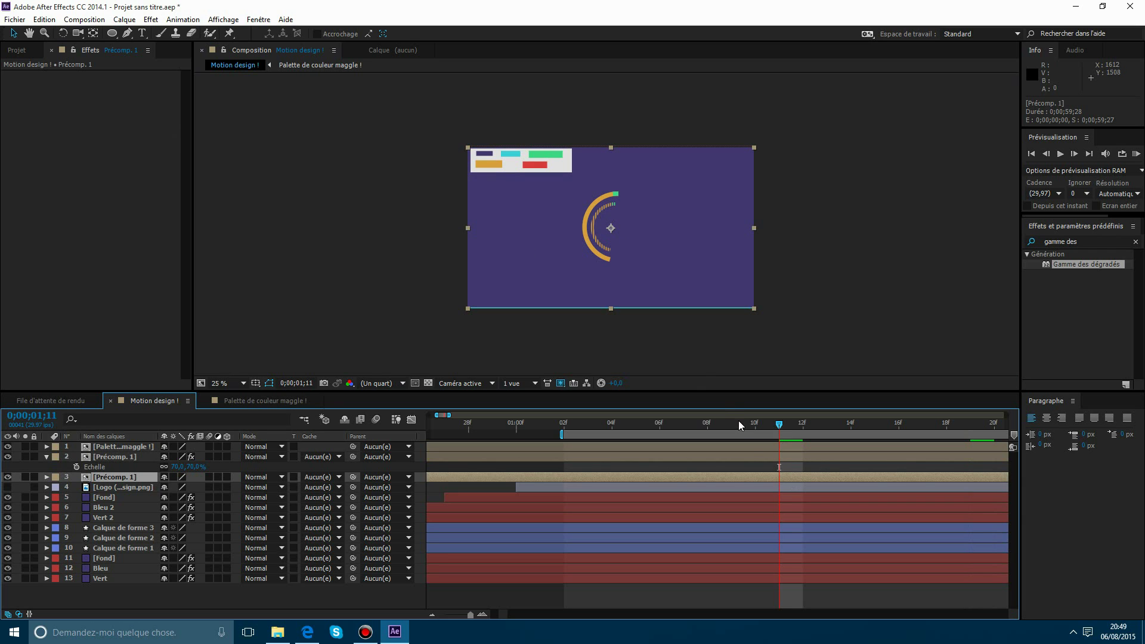
double_click(752, 474)
drag(699, 484, 887, 419)
drag(785, 428, 838, 432)
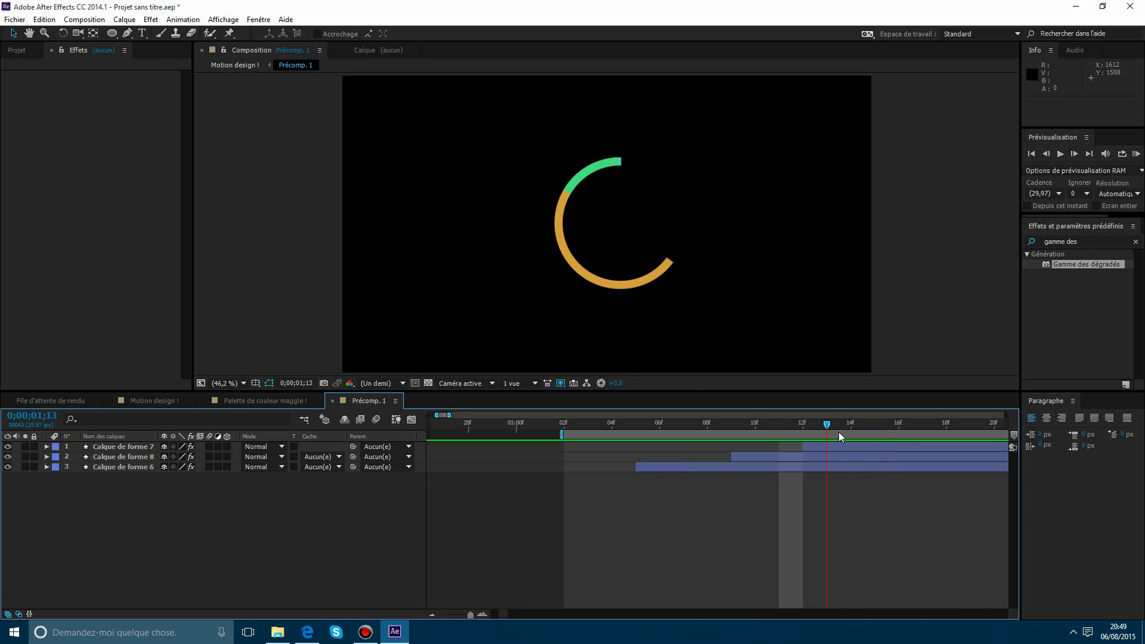
click(836, 460)
click(837, 448)
click(837, 458)
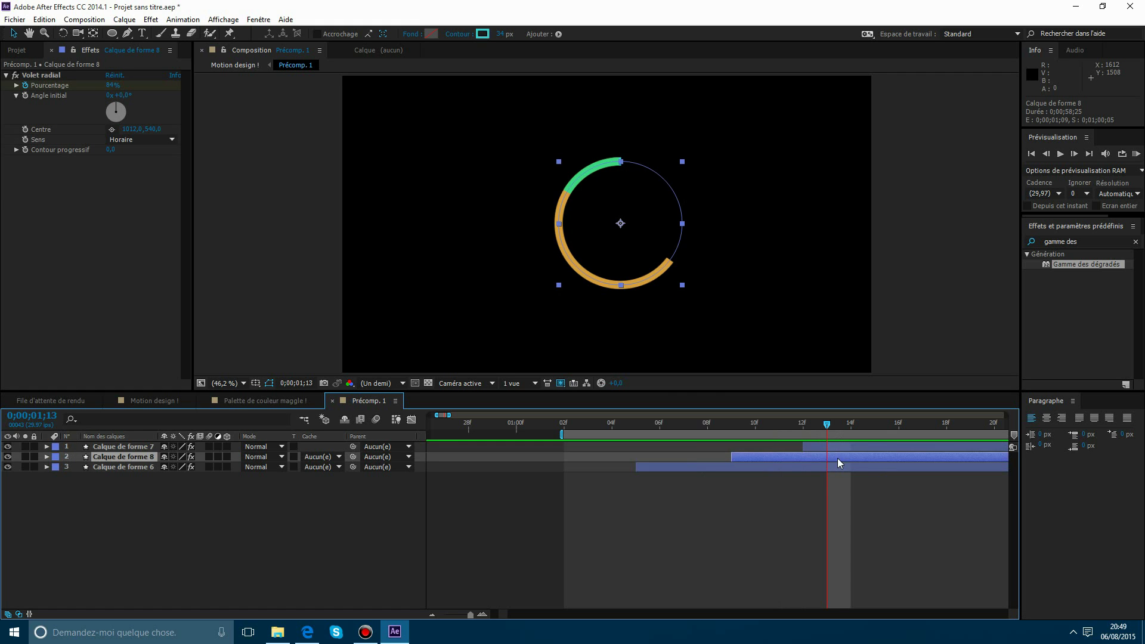
Examine the shape layers in Précomp. 1 and the ring's centring over time in the Motion design ! composition.
click(837, 467)
click(837, 457)
click(836, 447)
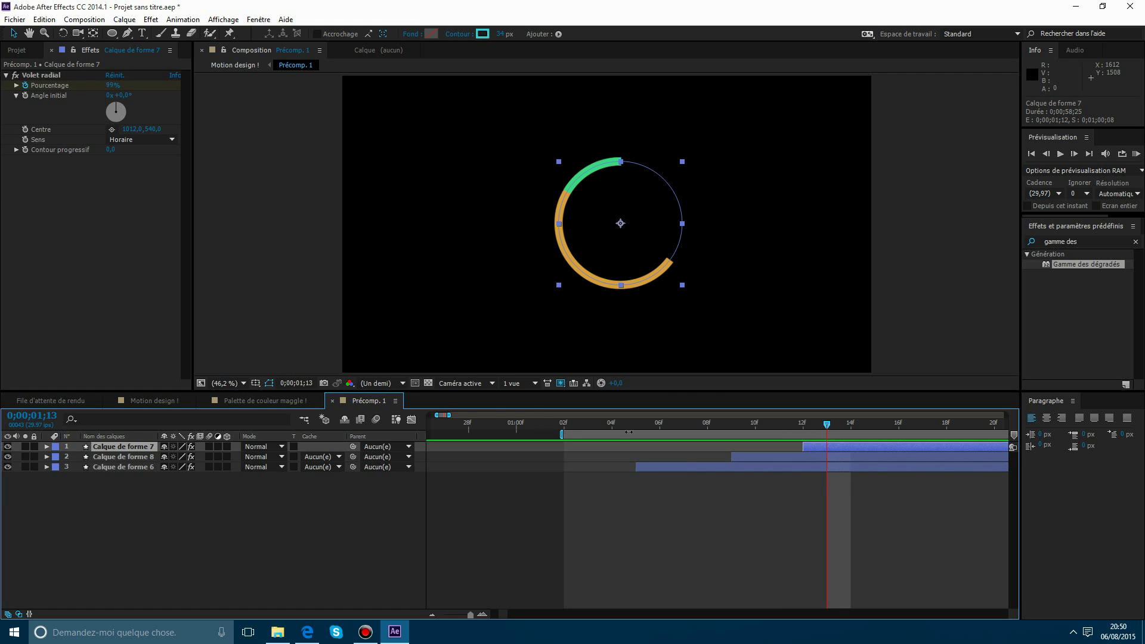
click(295, 406)
click(163, 402)
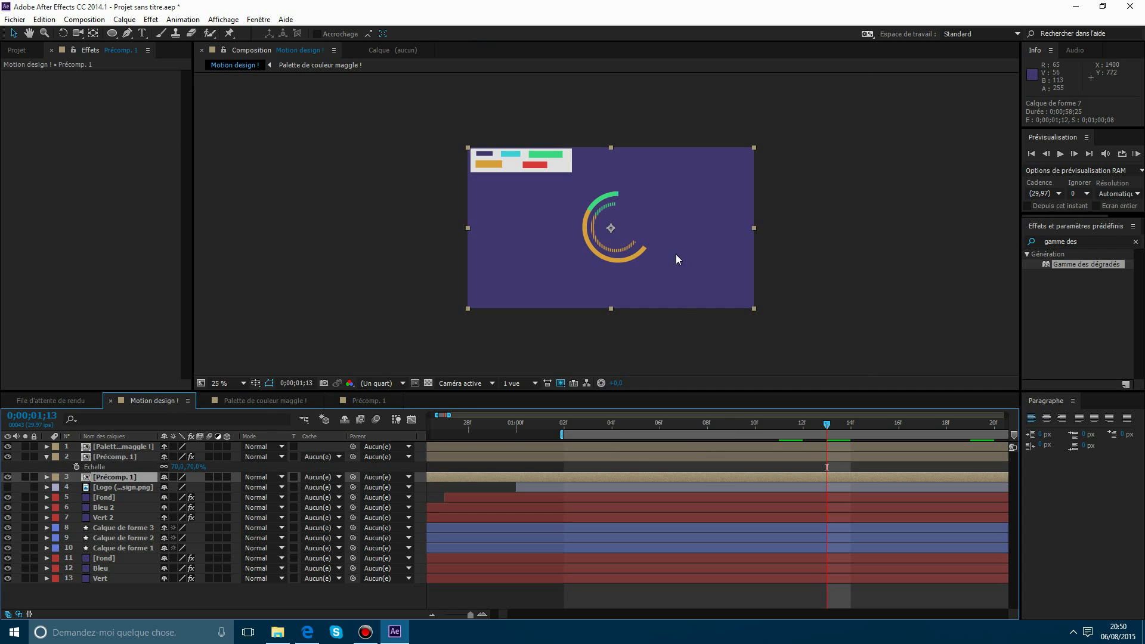
scroll(628, 246, up, 2)
scroll(623, 245, down, 1)
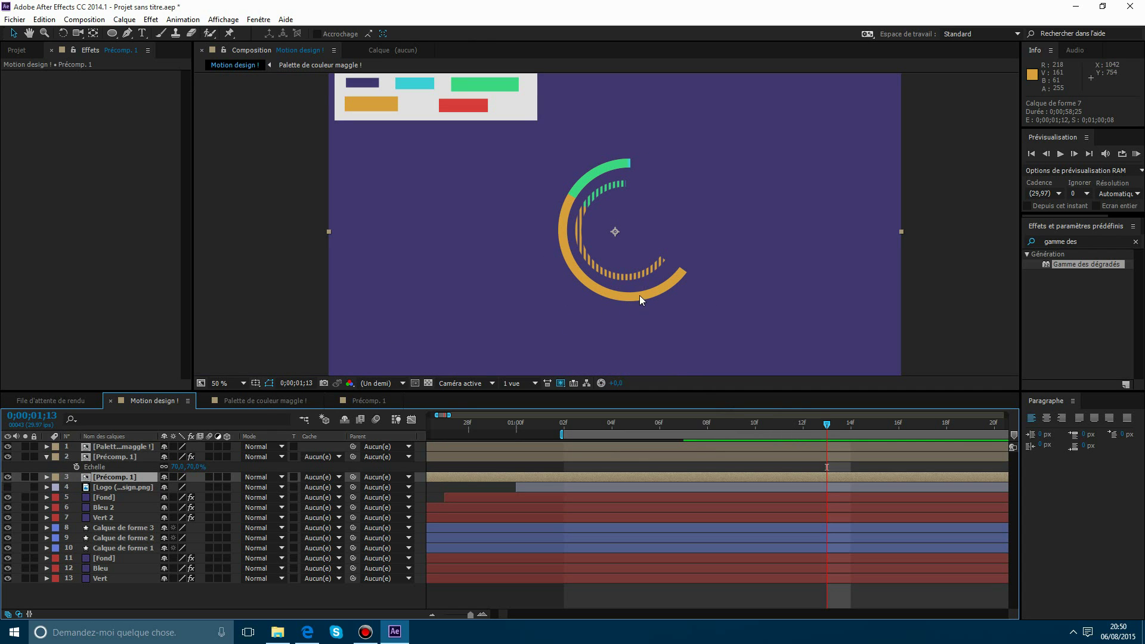
drag(847, 427, 958, 442)
scroll(621, 248, down, 1)
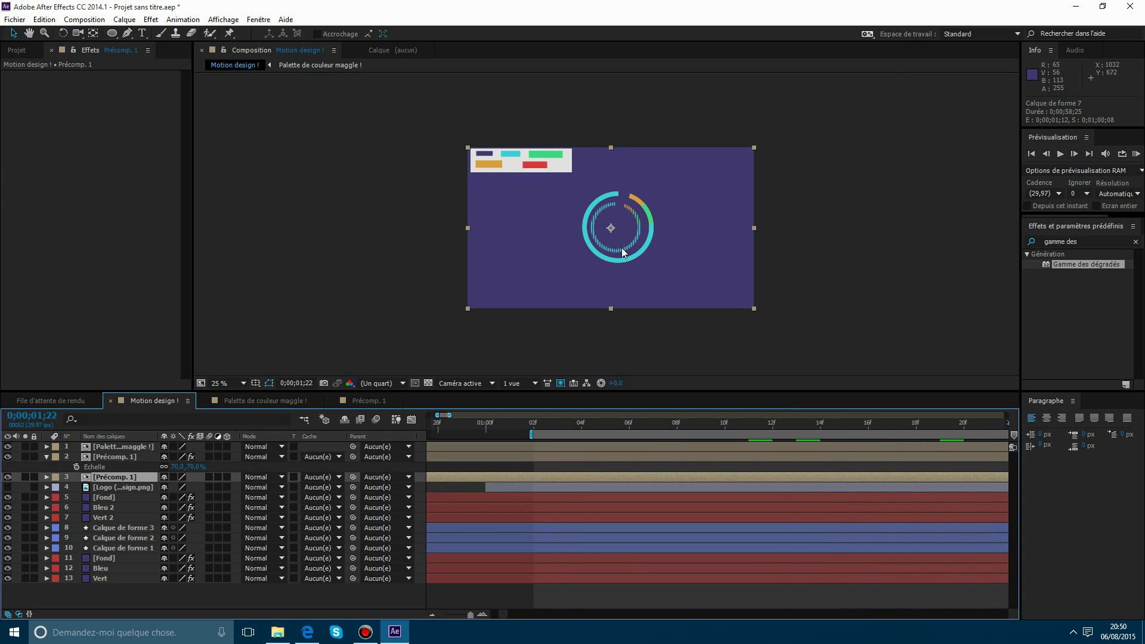
scroll(621, 248, up, 1)
scroll(621, 248, down, 1)
scroll(621, 248, up, 1)
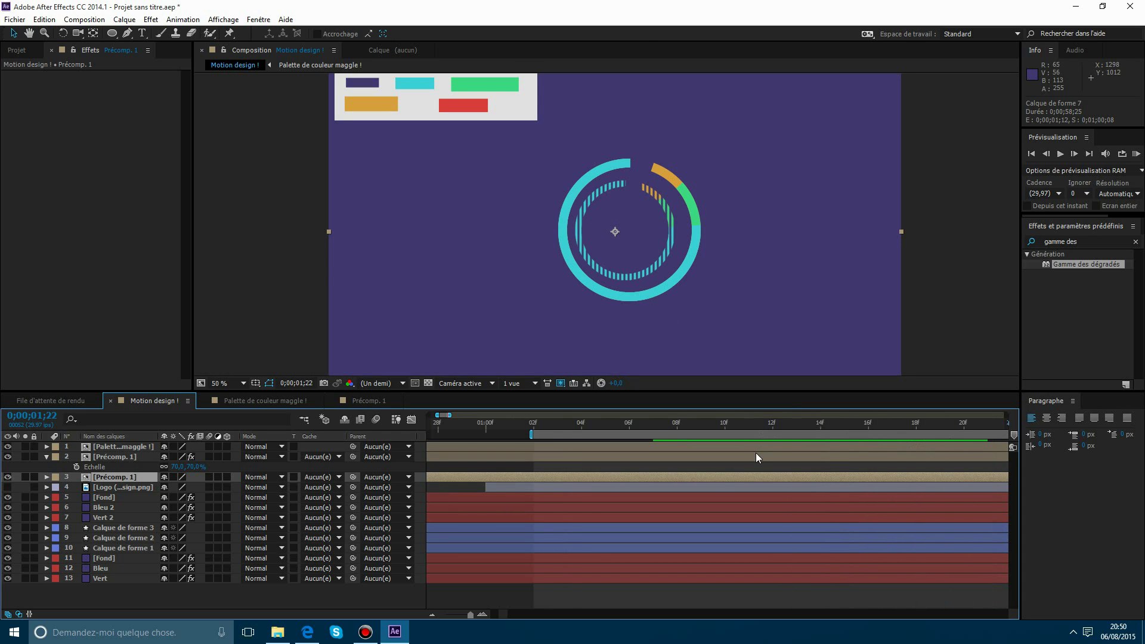
Delete the smaller striped copy of Précomp. 1 and select the remaining Précomp. 1 layer.
click(588, 453)
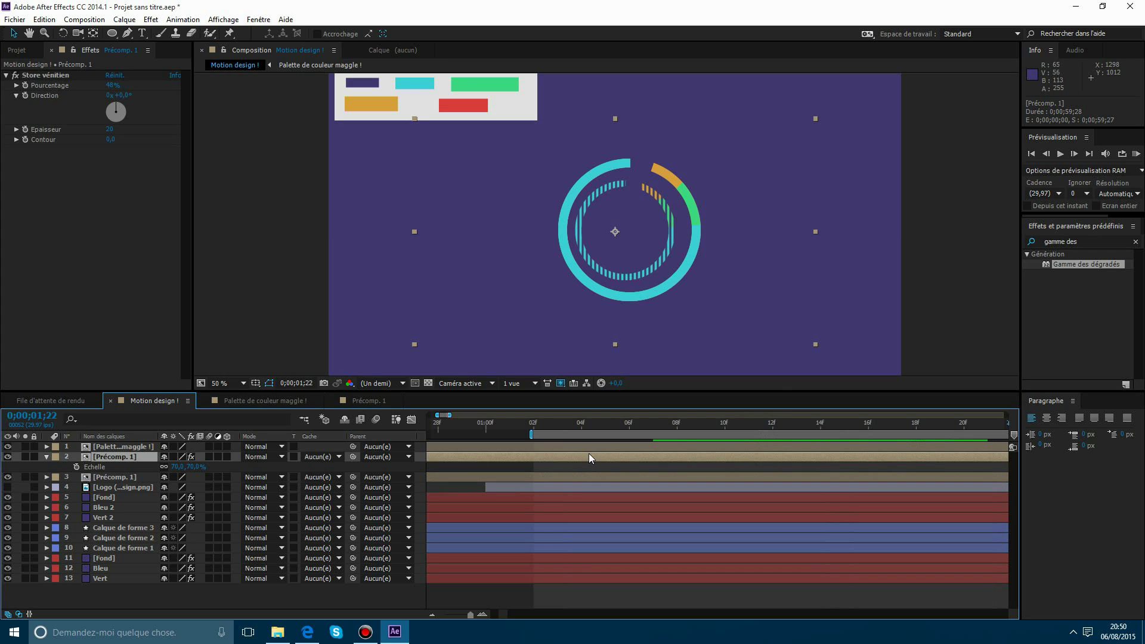
key(Delete)
click(678, 460)
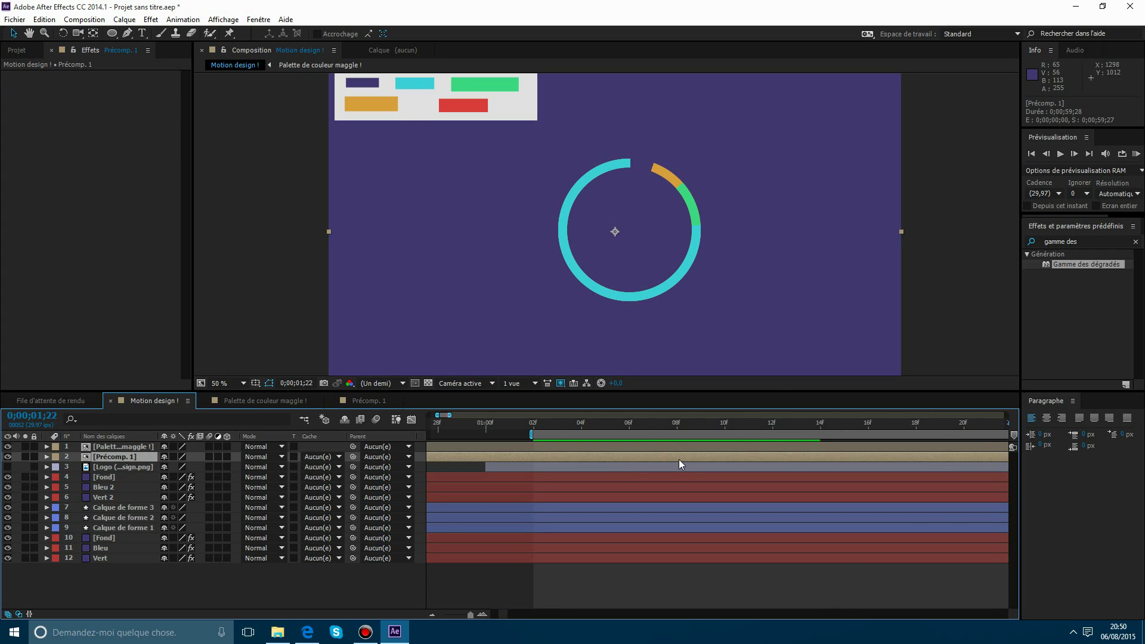
scroll(598, 319, down, 1)
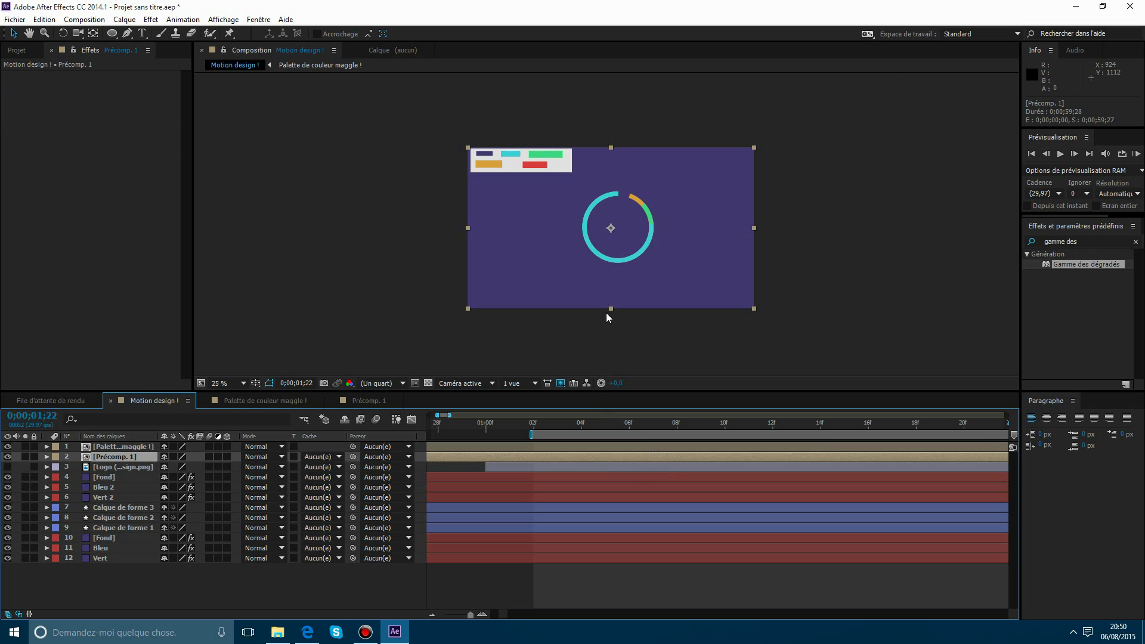
scroll(614, 261, up, 1)
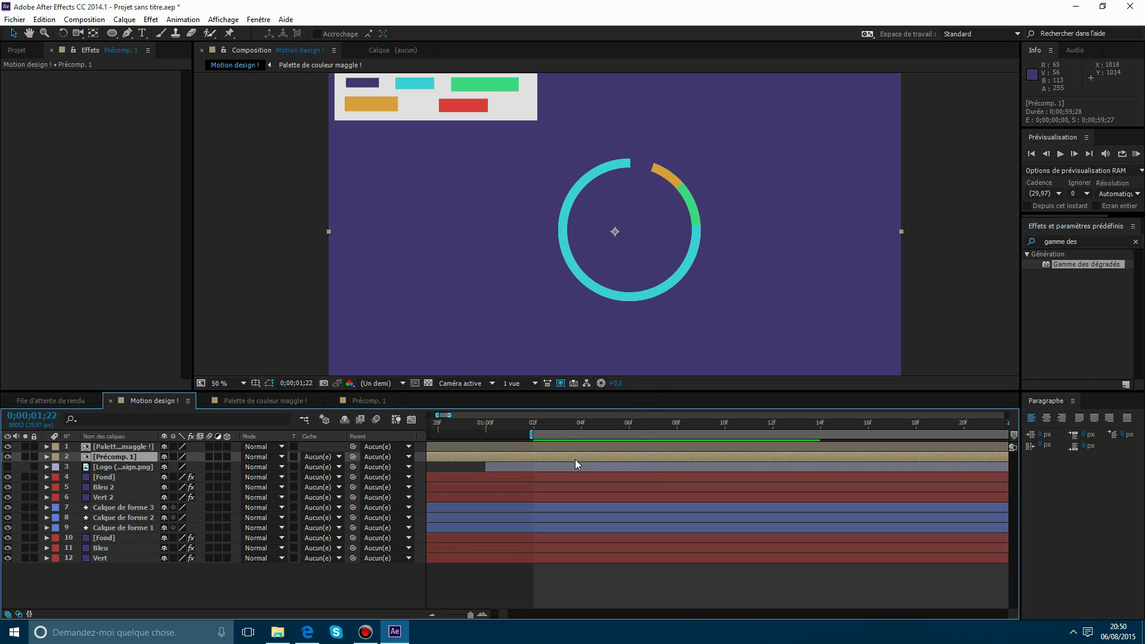
Open the Précomp. 1 composition and display the guides that mark its centre.
click(363, 401)
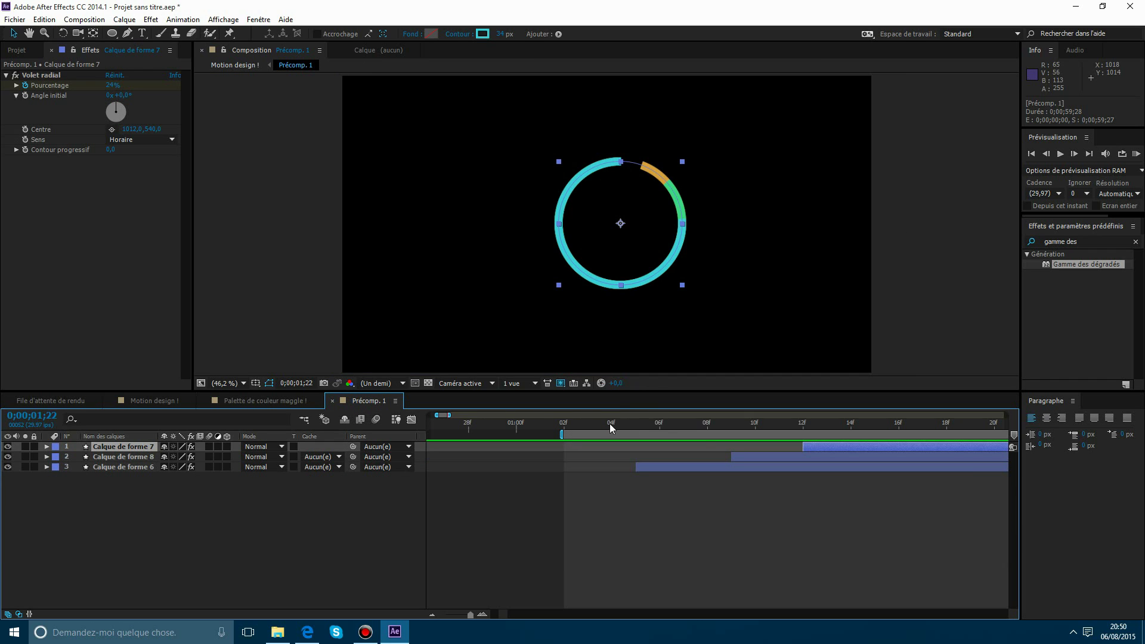
scroll(552, 320, down, 2)
scroll(537, 325, up, 2)
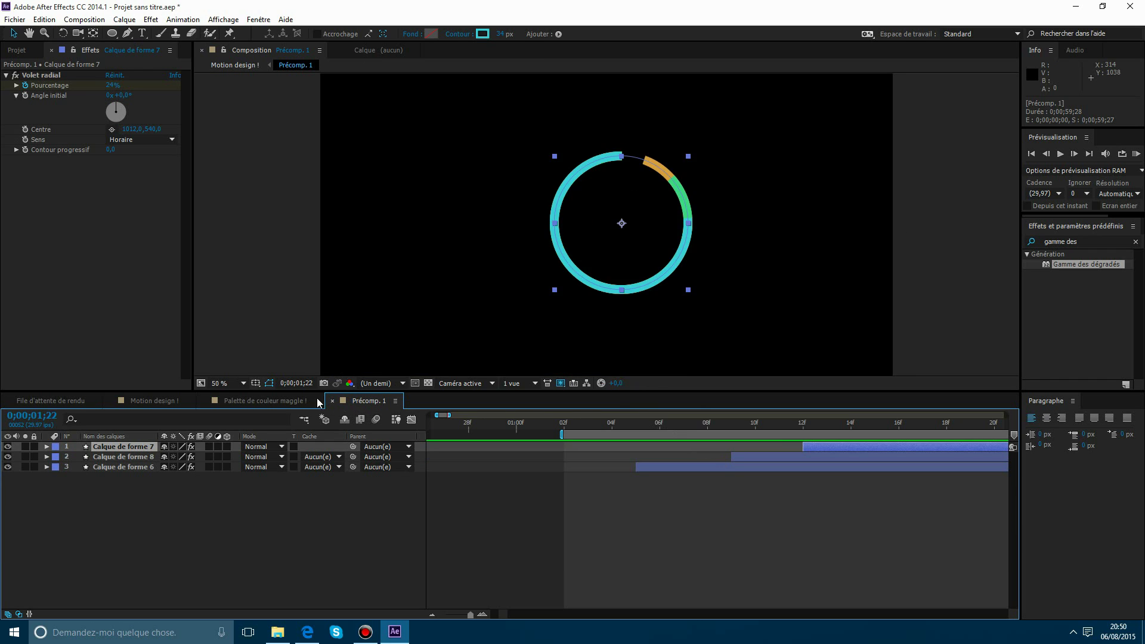
click(255, 383)
click(275, 395)
scroll(541, 274, up, 7)
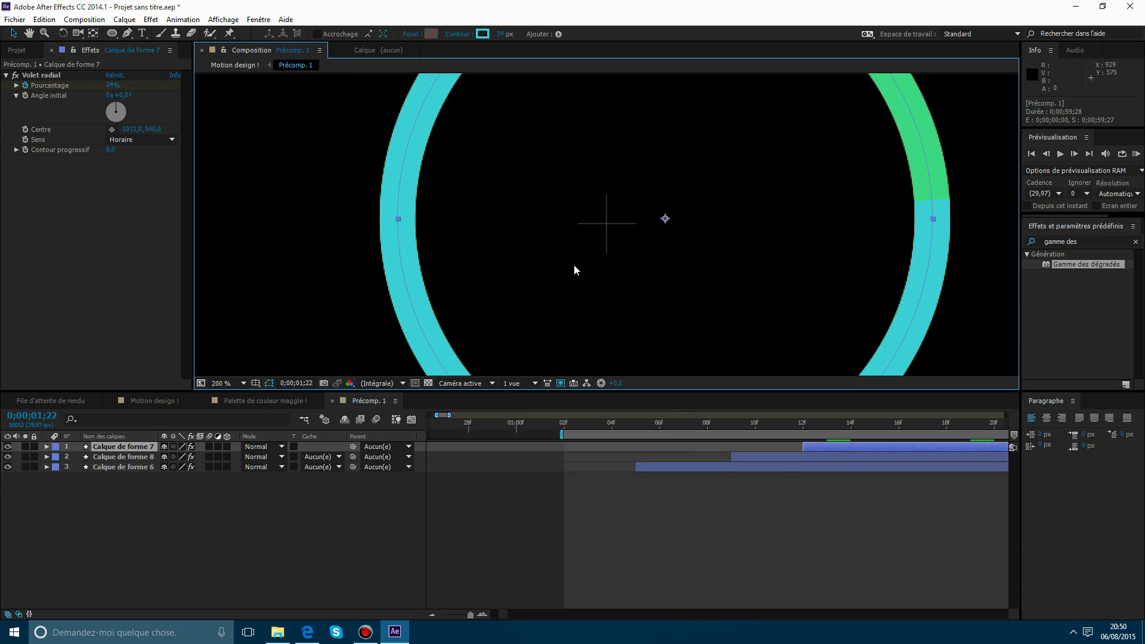
Move all three shape layers together onto the composition centre, about 960, 540, and check the ring in Motion design !
click(794, 466)
shift+click(805, 447)
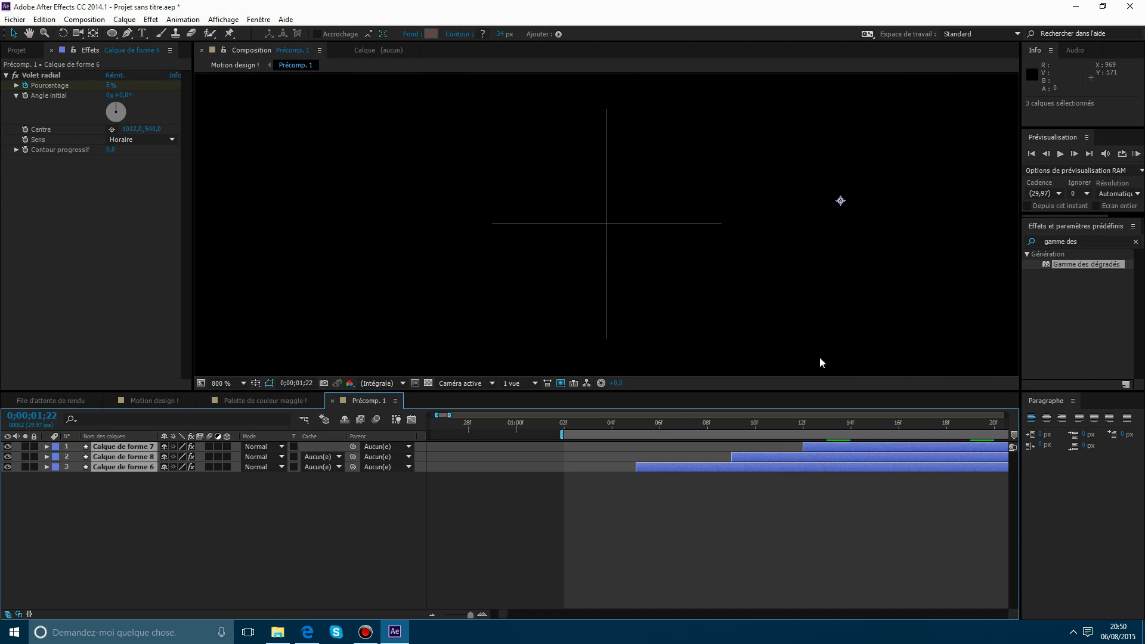
drag(848, 254, 627, 265)
scroll(617, 271, up, 1)
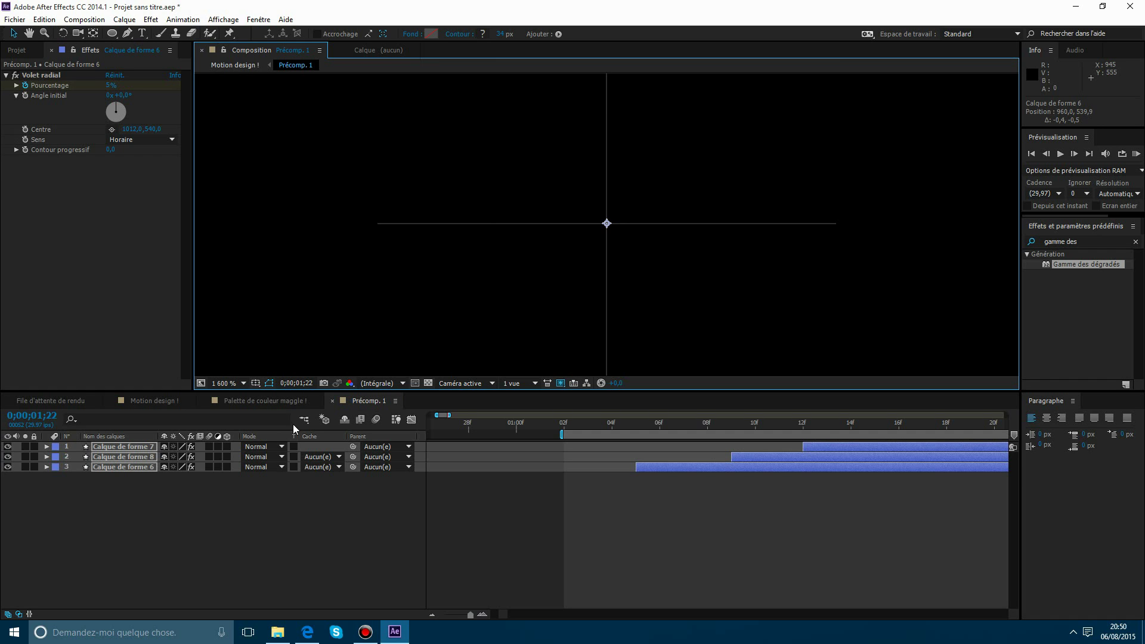
click(149, 399)
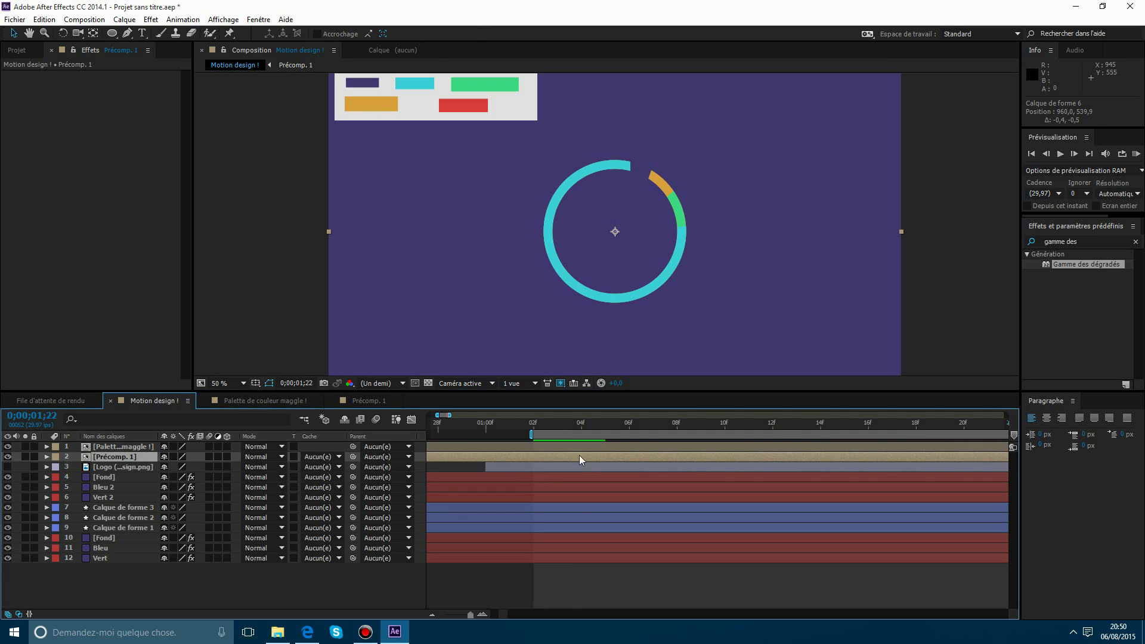
drag(560, 421, 809, 454)
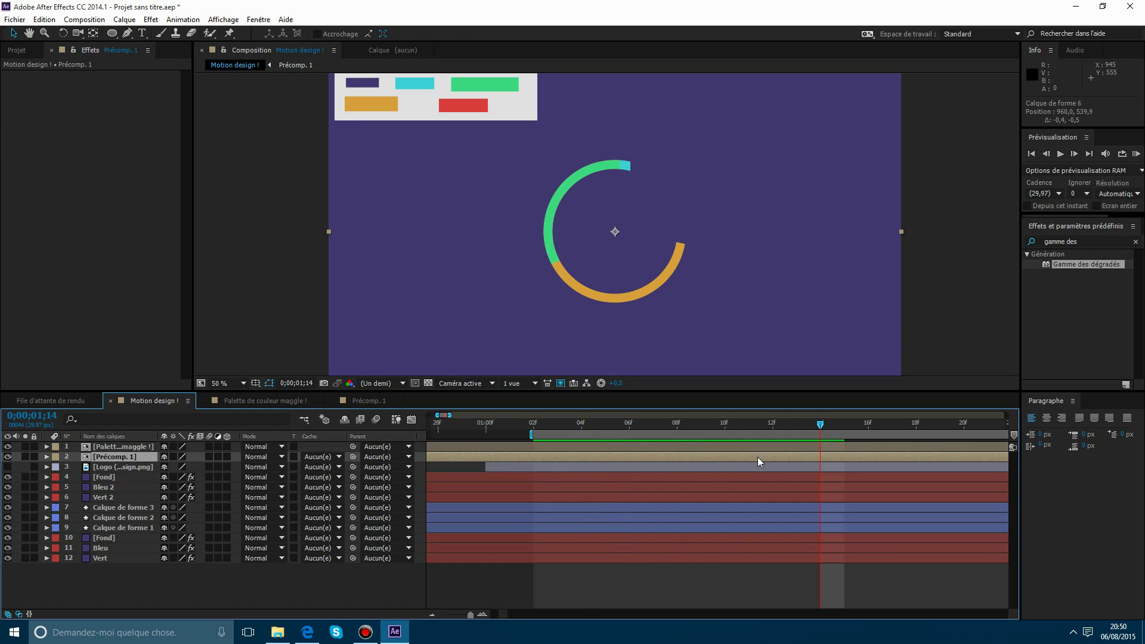
In Précomp. 1, move the Volet radial centre of Calque de forme 6 onto the composition centre, about 960, 540.
click(370, 401)
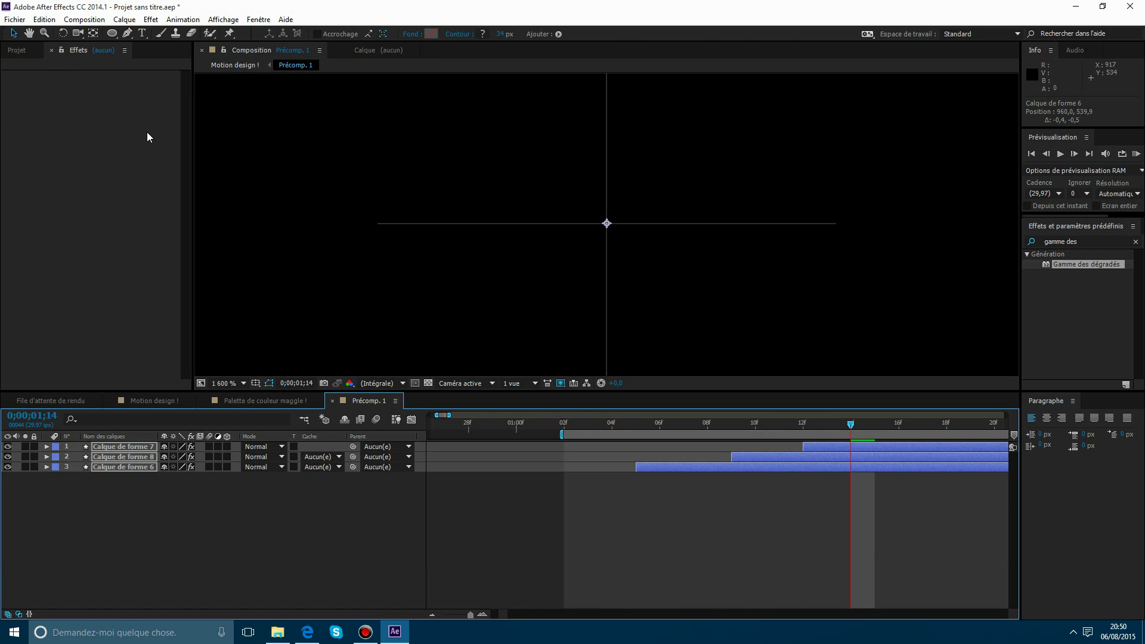
click(605, 550)
click(745, 467)
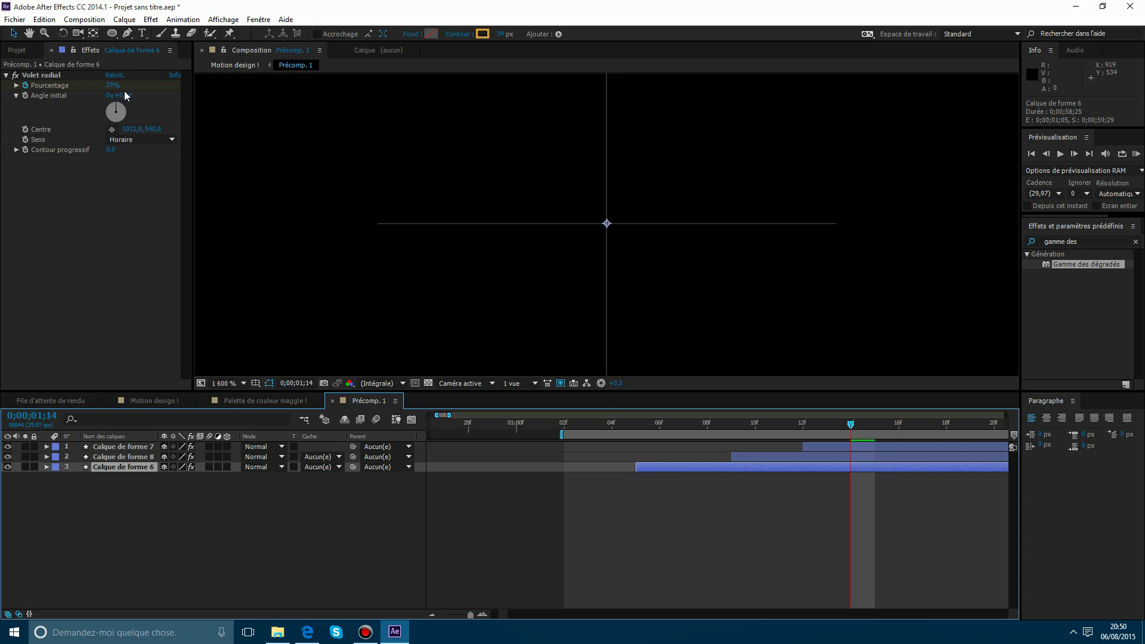
click(41, 76)
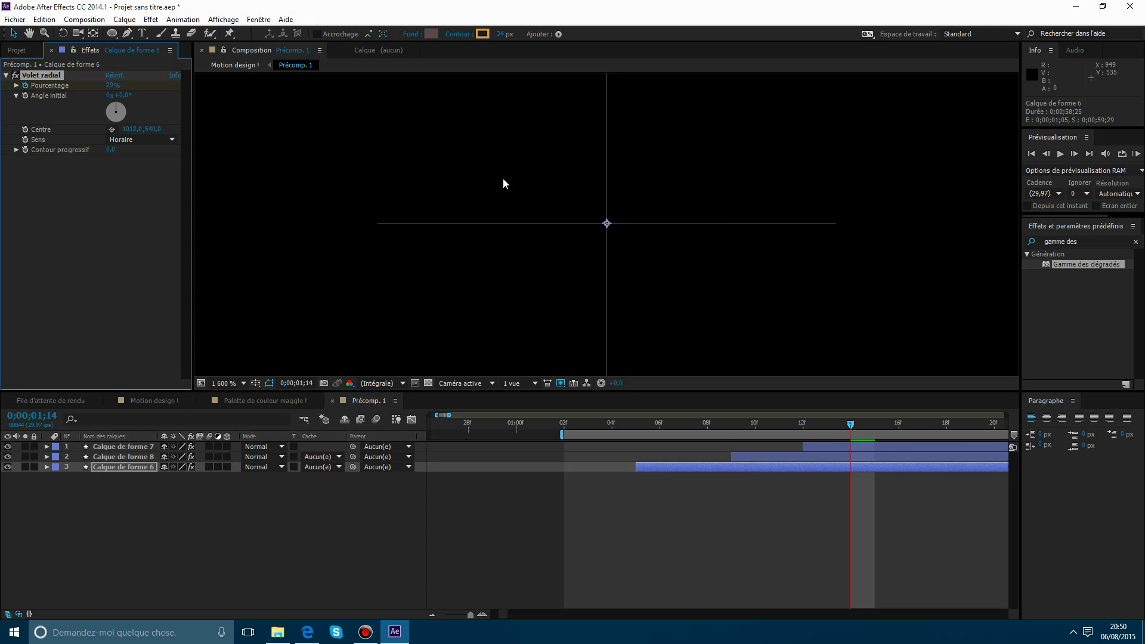
drag(855, 226, 617, 224)
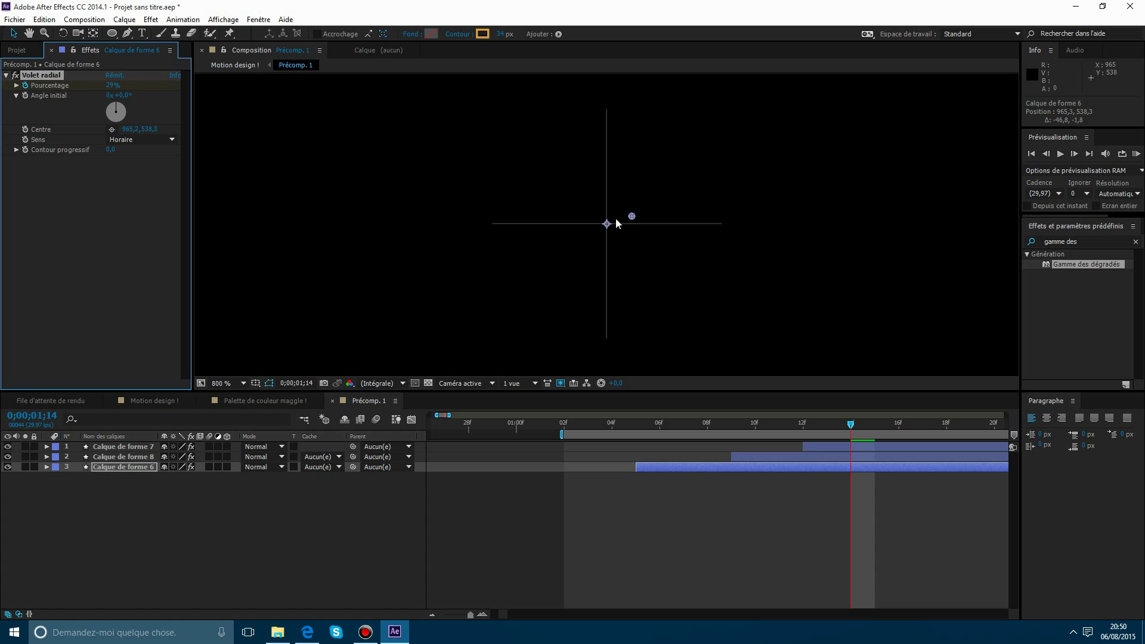
Move the Volet radial centre of Calque de forme 8 onto the composition centre, about 960, 540.
click(857, 452)
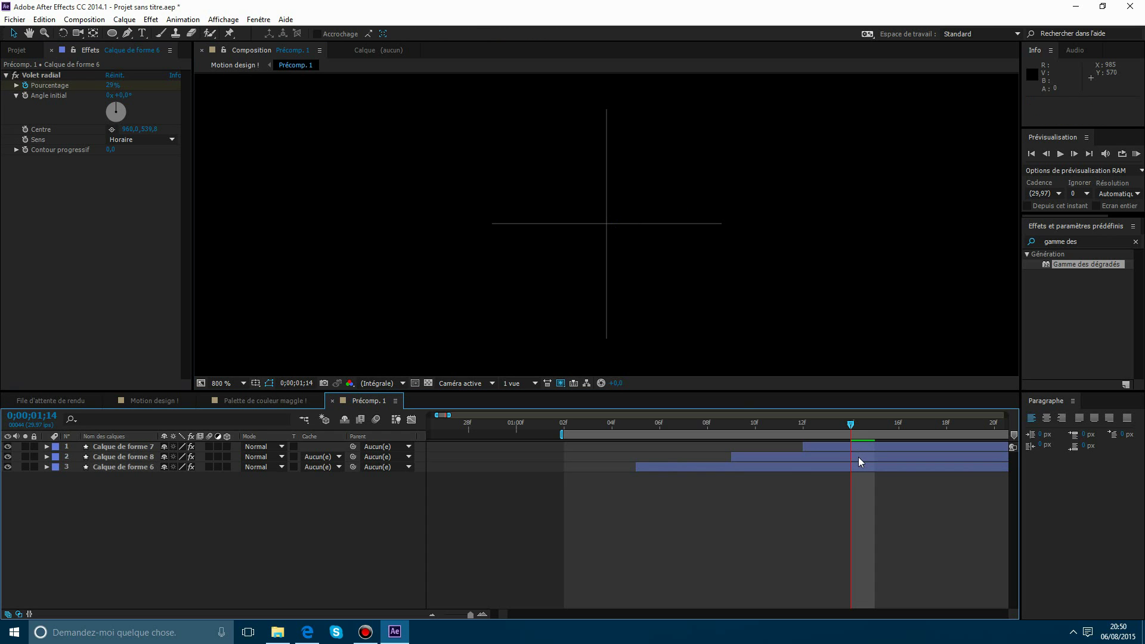
click(857, 456)
click(44, 78)
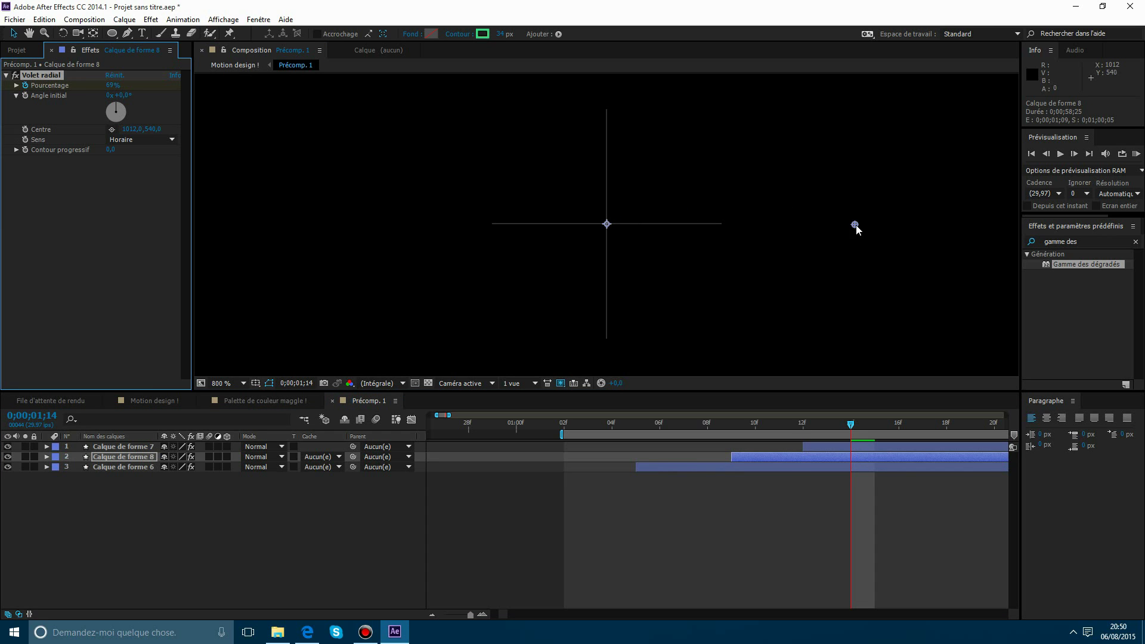
drag(856, 226, 627, 231)
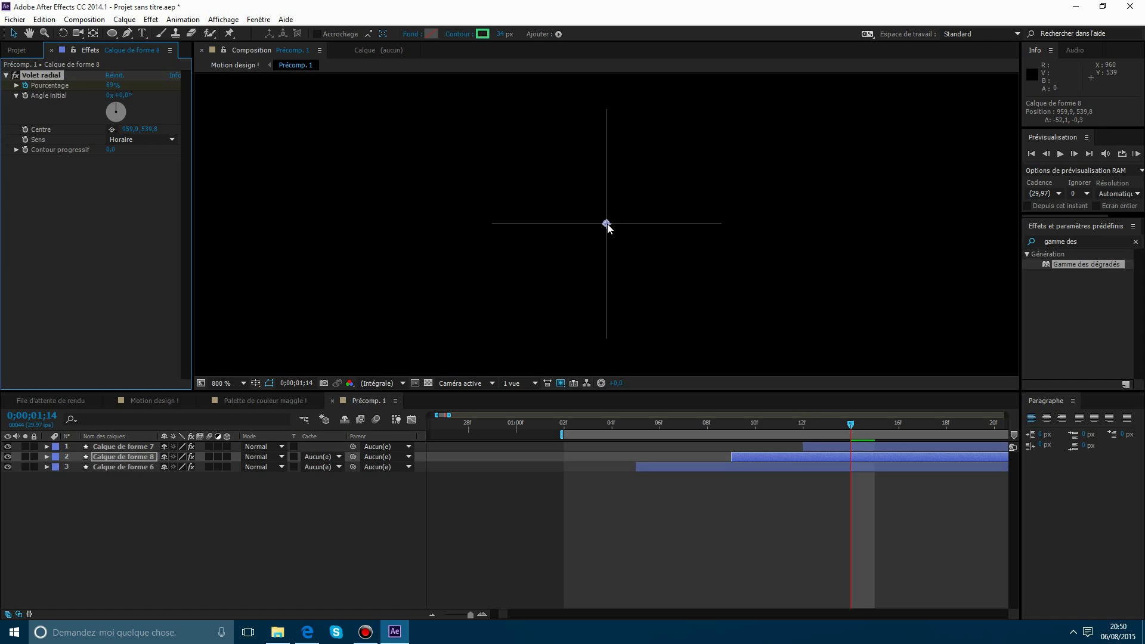
Move the Volet radial centre of Calque de forme 7 to about 960, 540 and check the ring in Motion design ! up to 0;00;01;16.
click(874, 449)
click(48, 79)
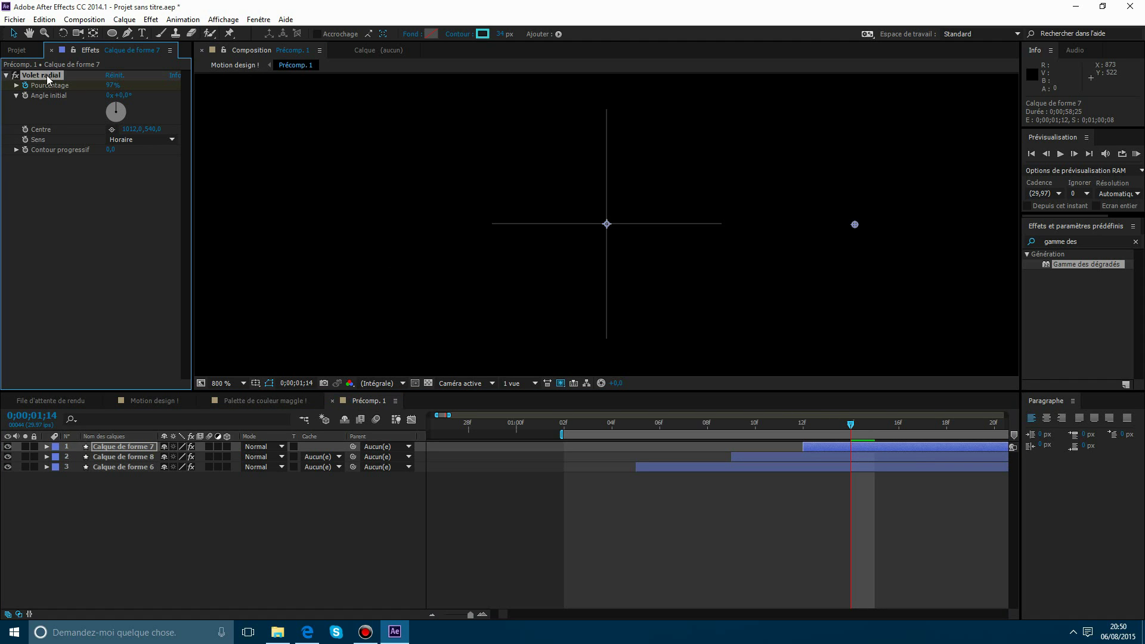
drag(855, 224, 608, 227)
click(154, 400)
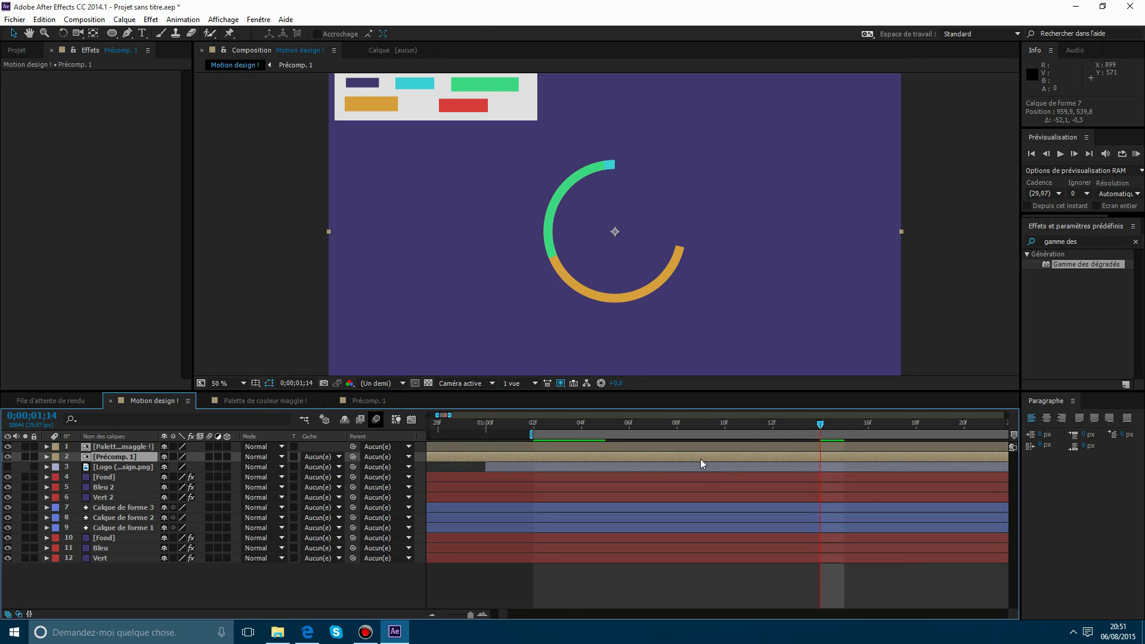
drag(768, 426, 863, 450)
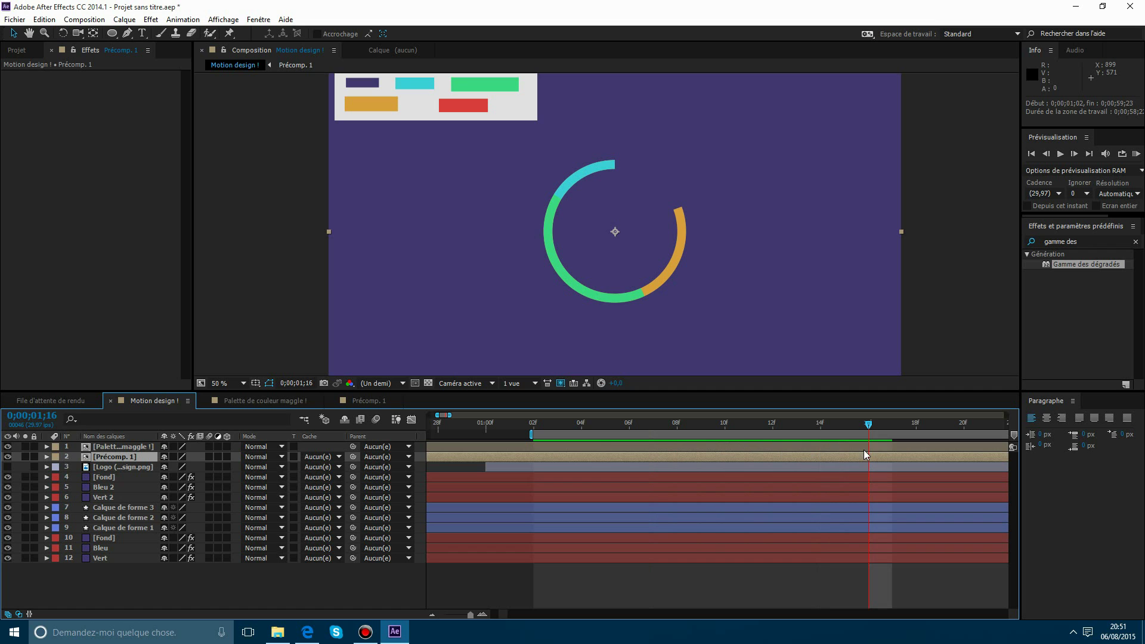
Duplicate the Précomp. 1 layer and apply the Store vénitien transition effect to the upper copy.
key(ctrl+d)
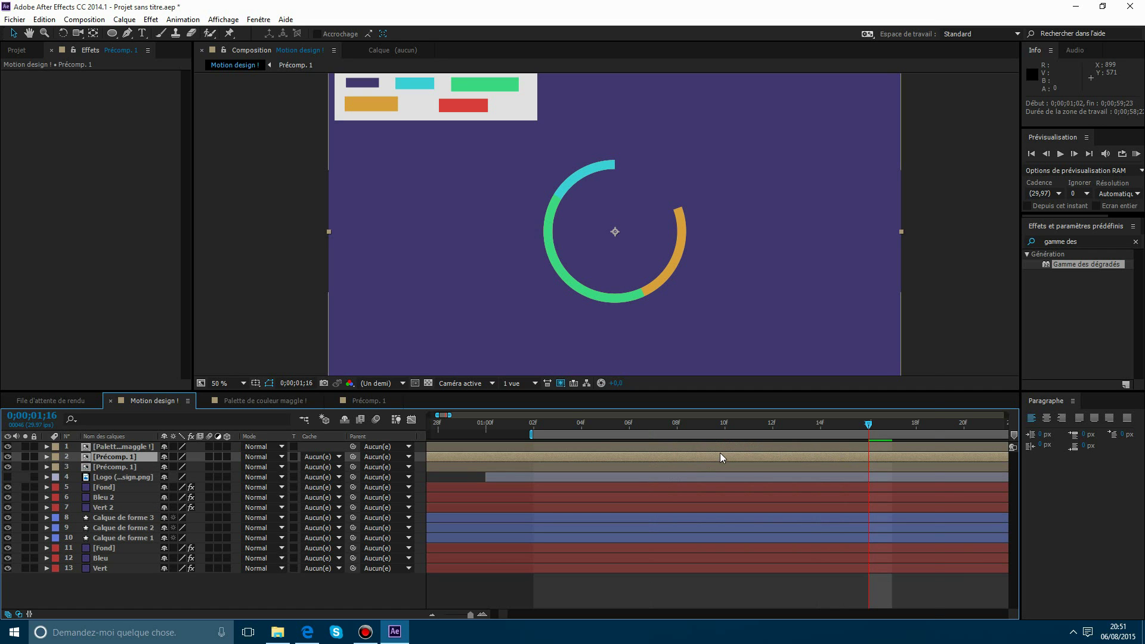
right_click(720, 452)
mouse_move(747, 319)
mouse_move(953, 598)
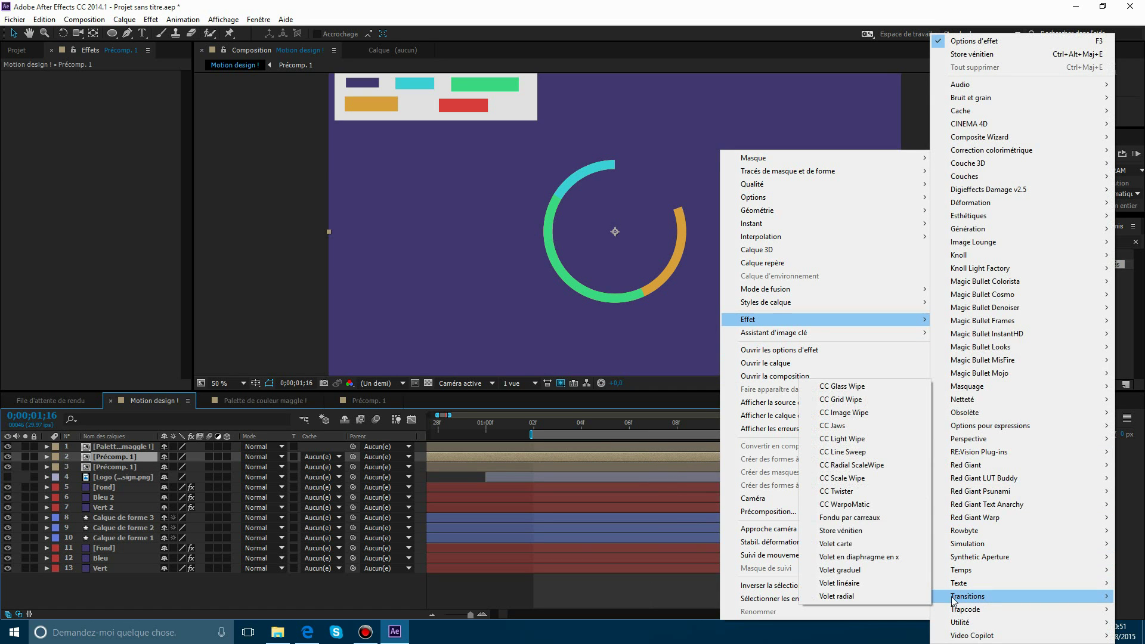
click(868, 533)
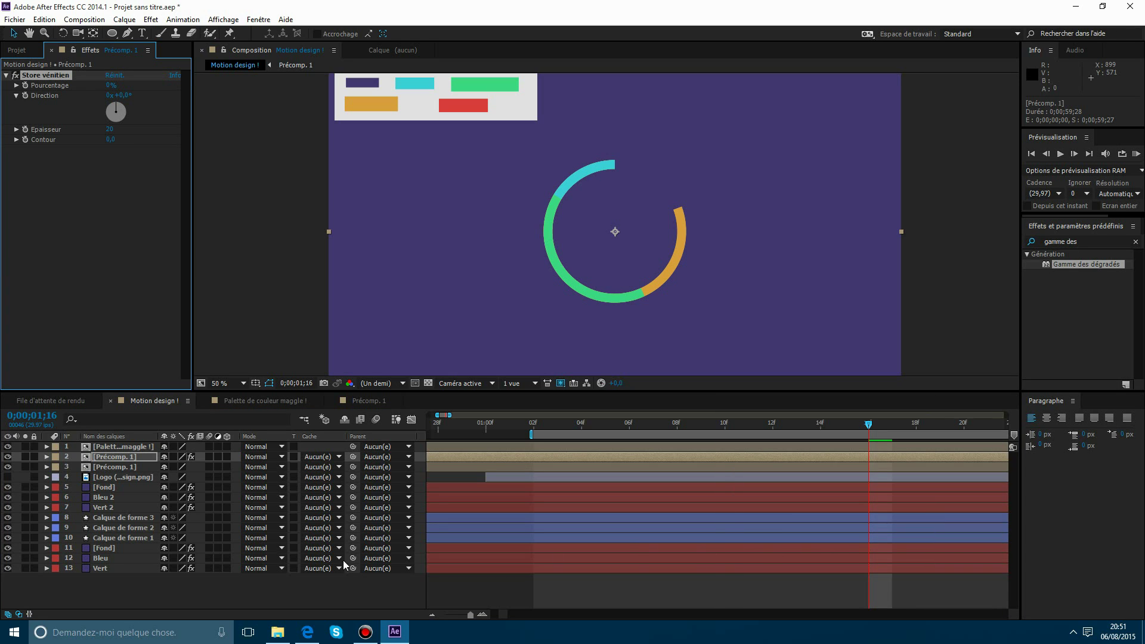
Scale the Précomp. 1 copy to 74.6% and raise its Store vénitien percentage to about 52%, keeping the direction at 0°.
key(s)
drag(202, 467, 188, 467)
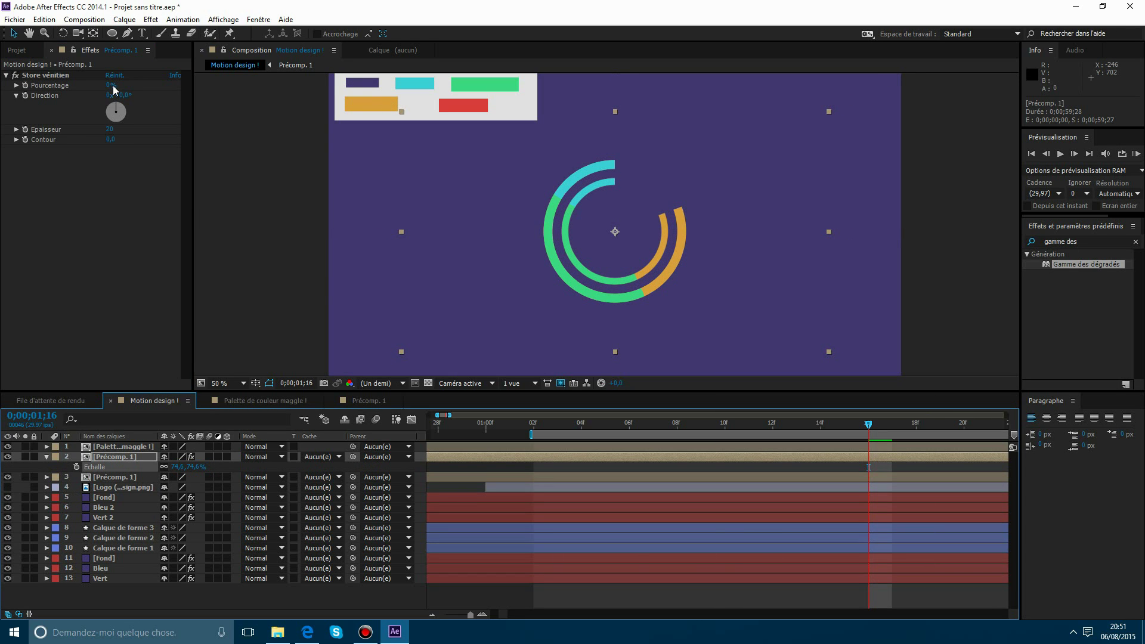
drag(113, 85, 122, 85)
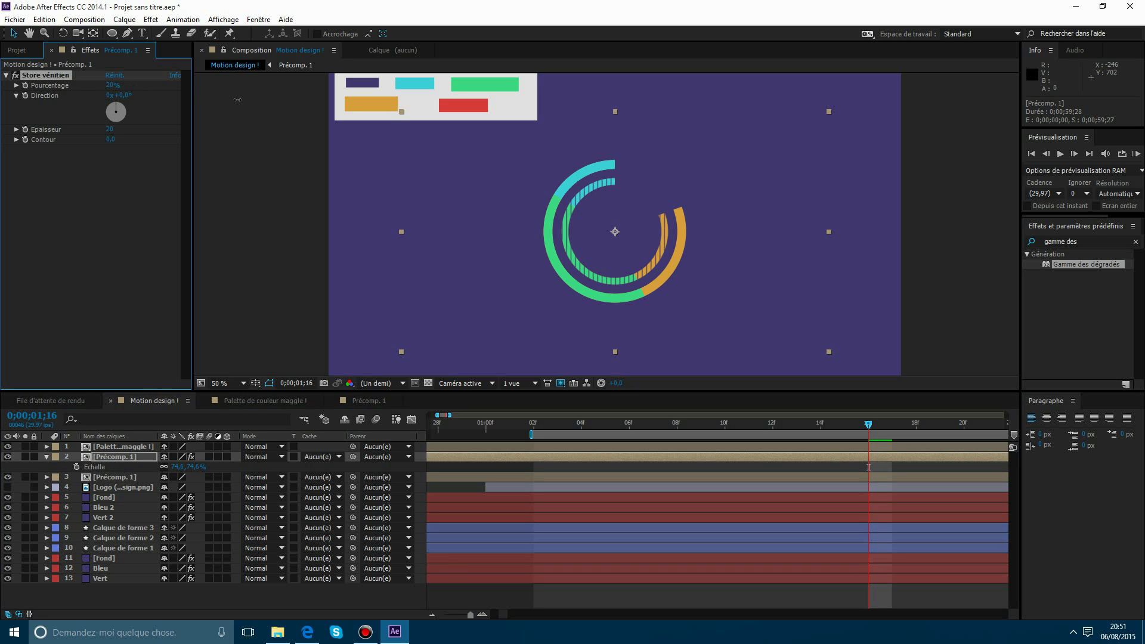
drag(237, 100, 399, 116)
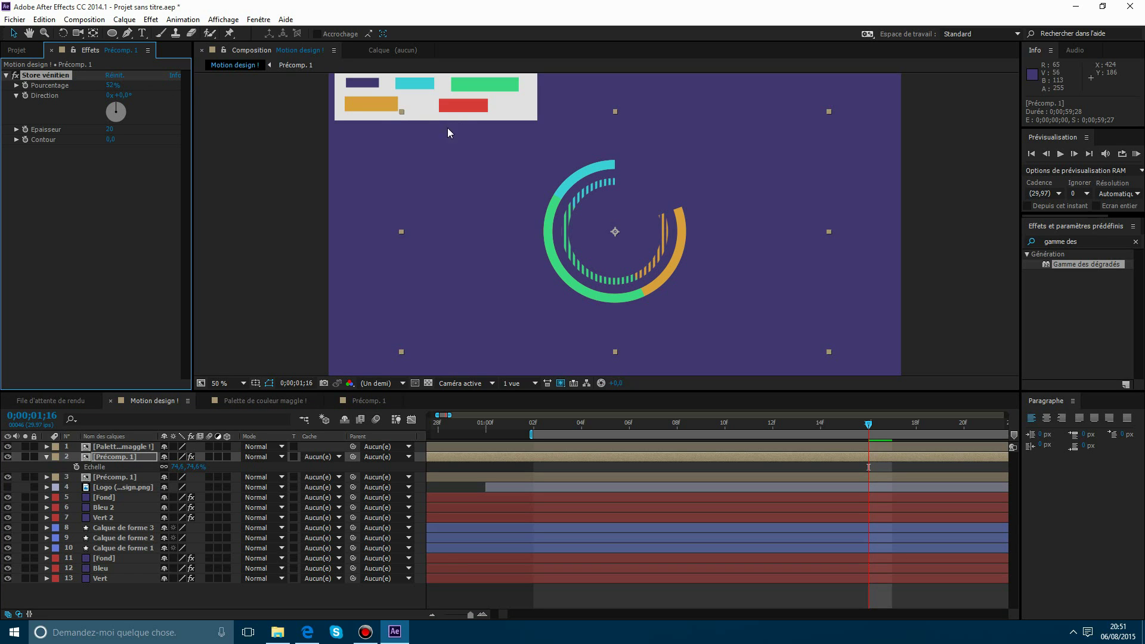
drag(125, 96, 242, 147)
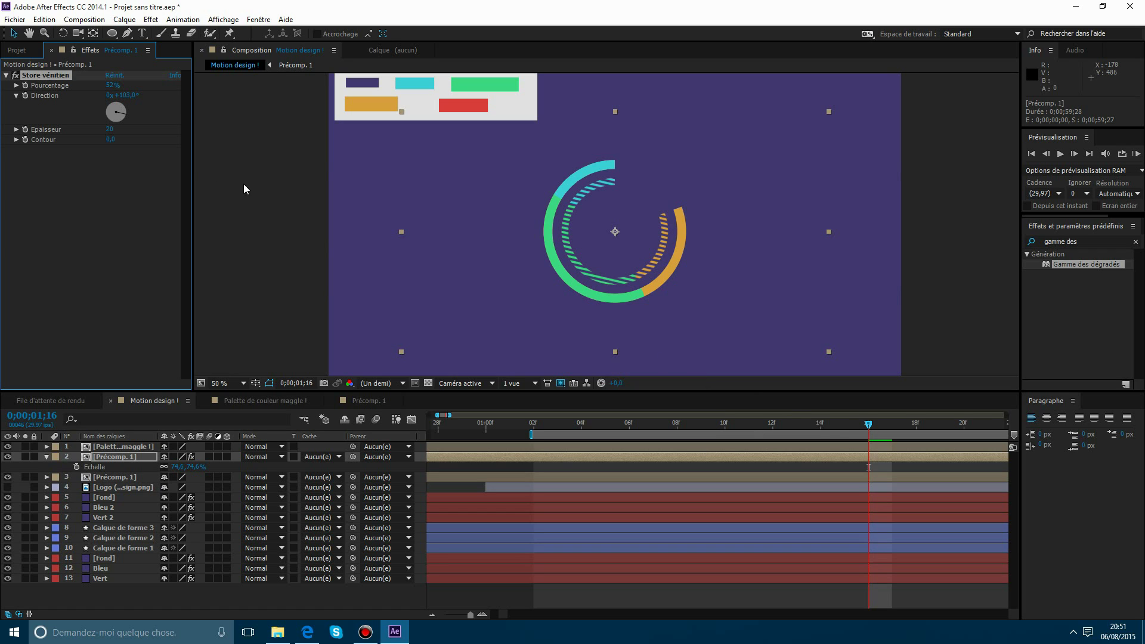
key(ctrl+z)
Play a RAM preview of the double ring animation from 0;00;01;02 and scrub to 0;00;01;12.
drag(821, 413, 523, 417)
key(KP_0)
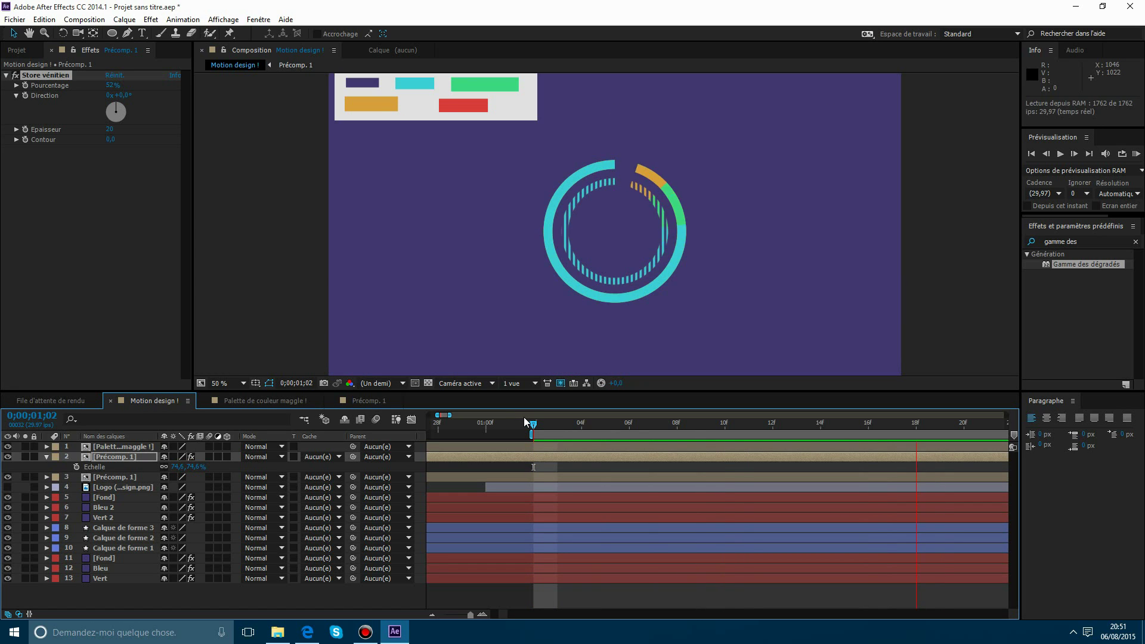
key(space)
drag(523, 417, 769, 519)
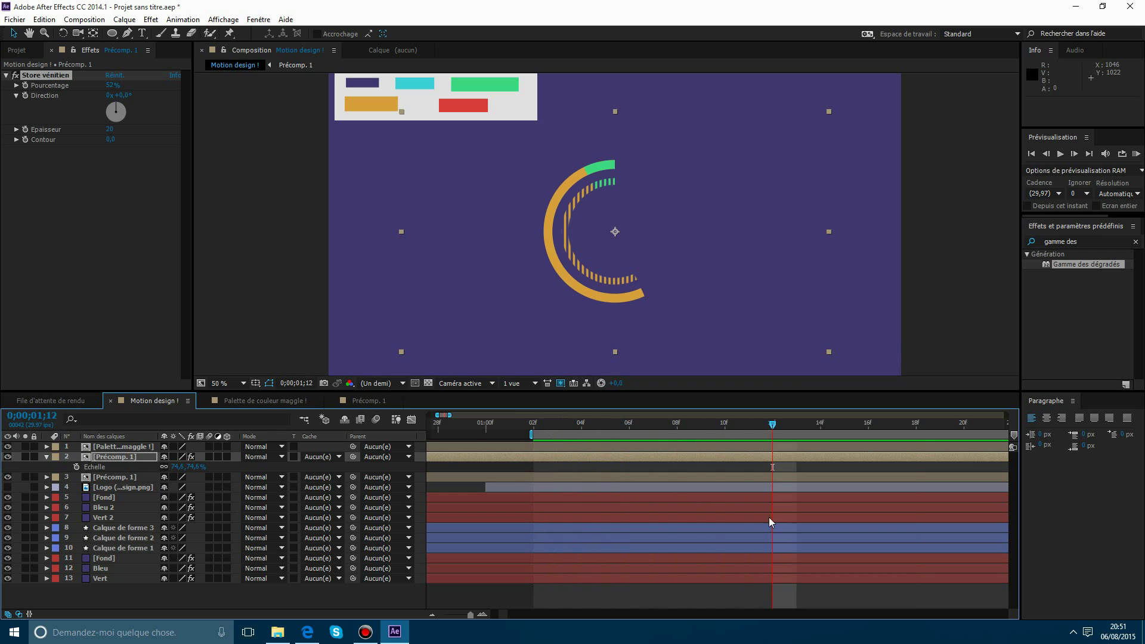
Draw an unfilled circle on a new shape layer, just right of the double ring's centre.
click(46, 456)
drag(112, 37, 146, 57)
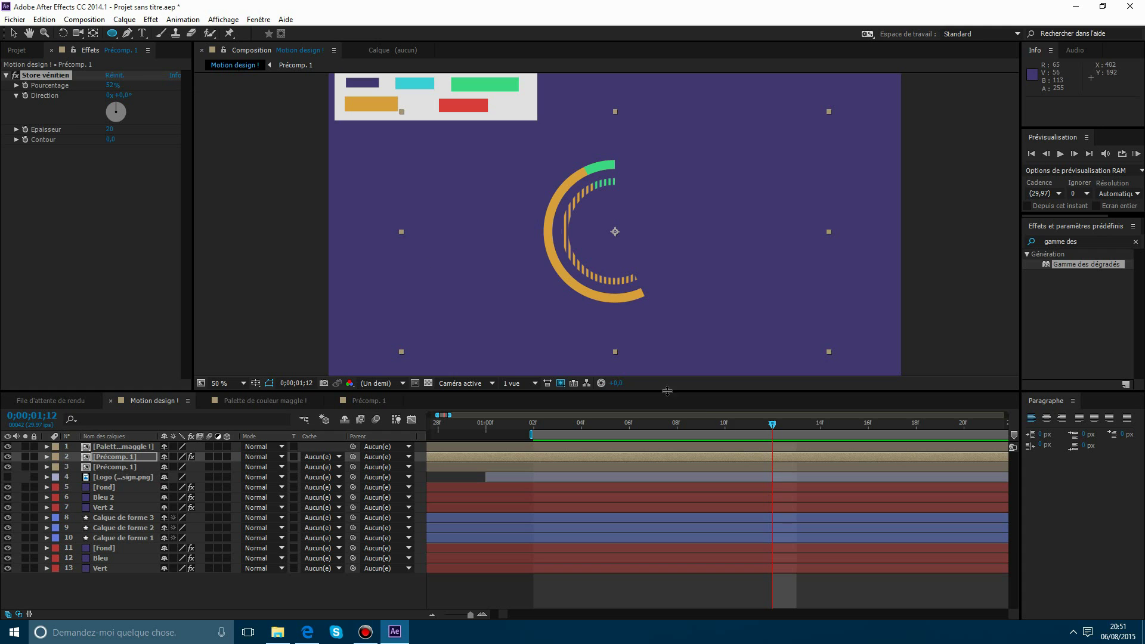
click(802, 602)
drag(651, 182, 734, 265)
Set the new circle's stroke to about 7.7 px wide and colour FFFFFF.
mouse_move(400, 36)
mouse_down()
mouse_move(373, 39)
mouse_move(401, 48)
mouse_up()
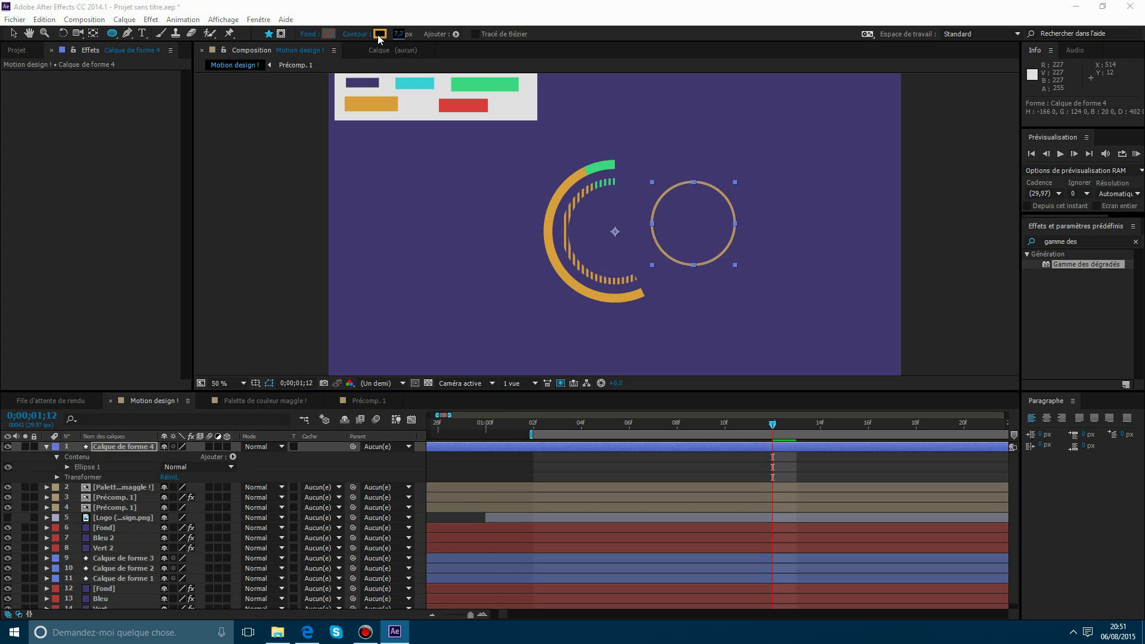
click(380, 34)
text(ffffff)
key(Return)
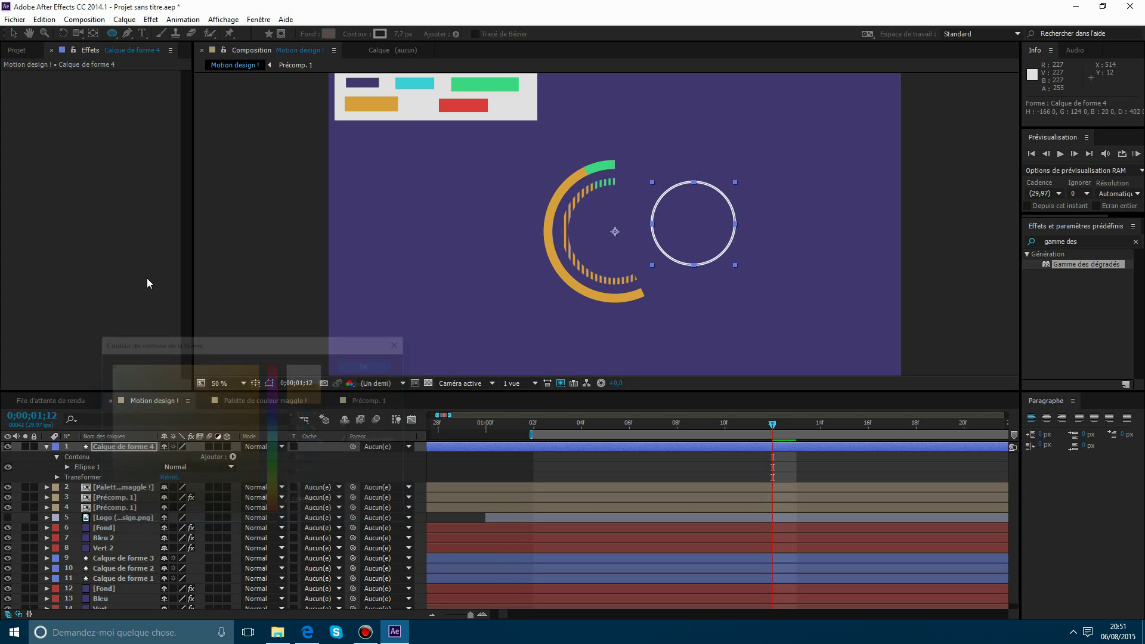
Scale the Calque de forme 4 circle layer down to about 63.8%.
click(13, 33)
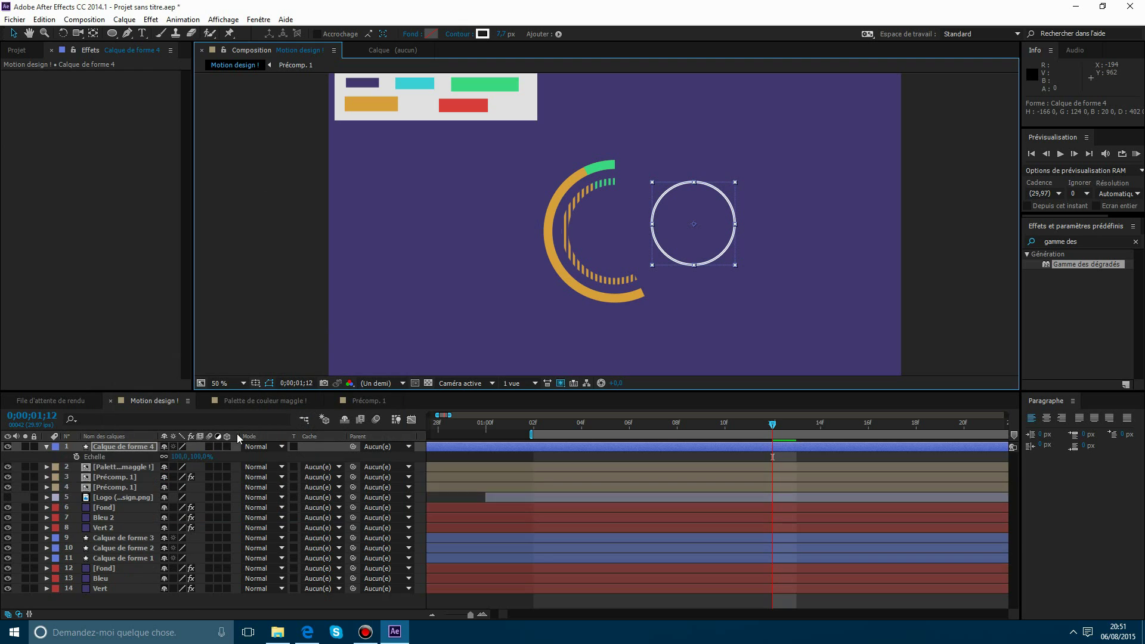
key(s)
drag(197, 457, 1, 97)
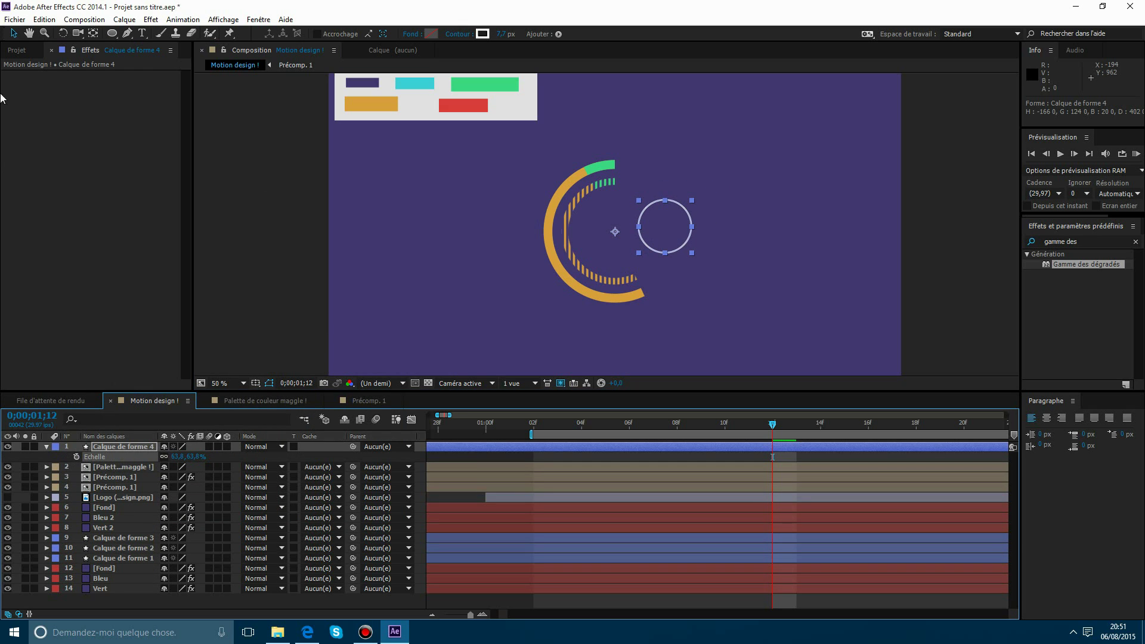
Centre the circle layer's anchor point with the Move Anchor Point.jsx script, using .5 for both X and Y.
click(15, 19)
mouse_move(102, 365)
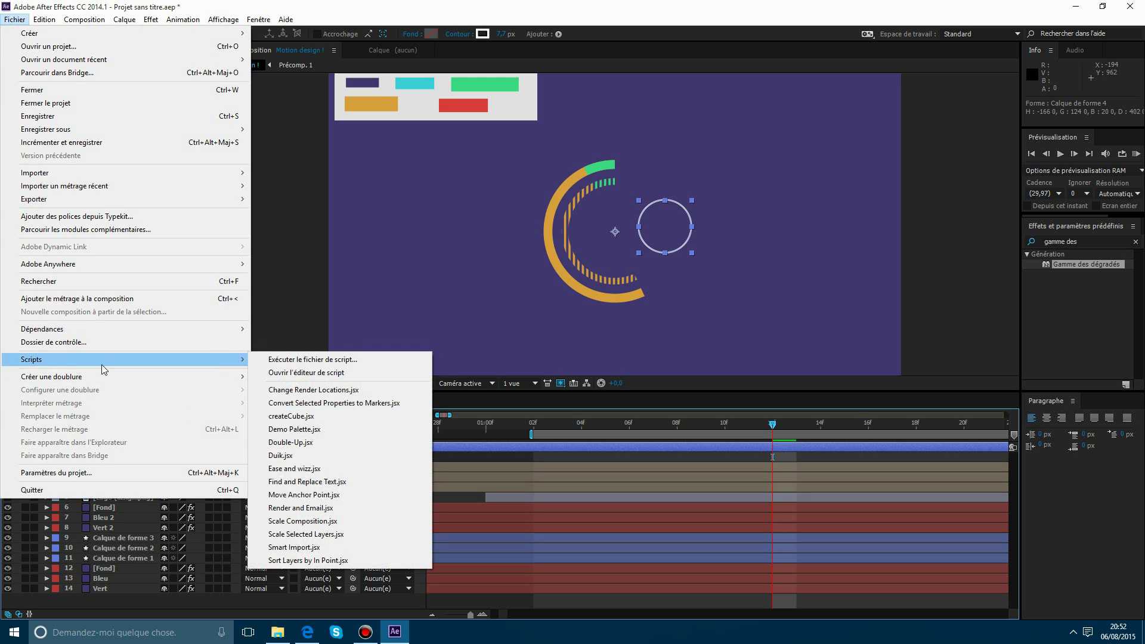
click(304, 494)
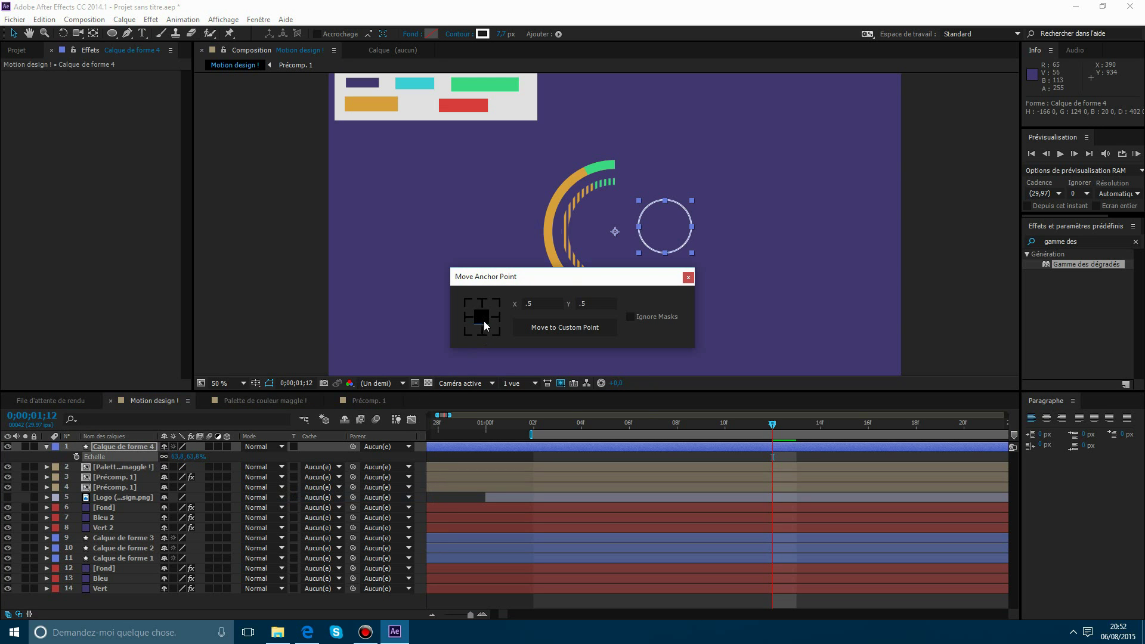
drag(586, 287, 204, 559)
key(period)
key(period)
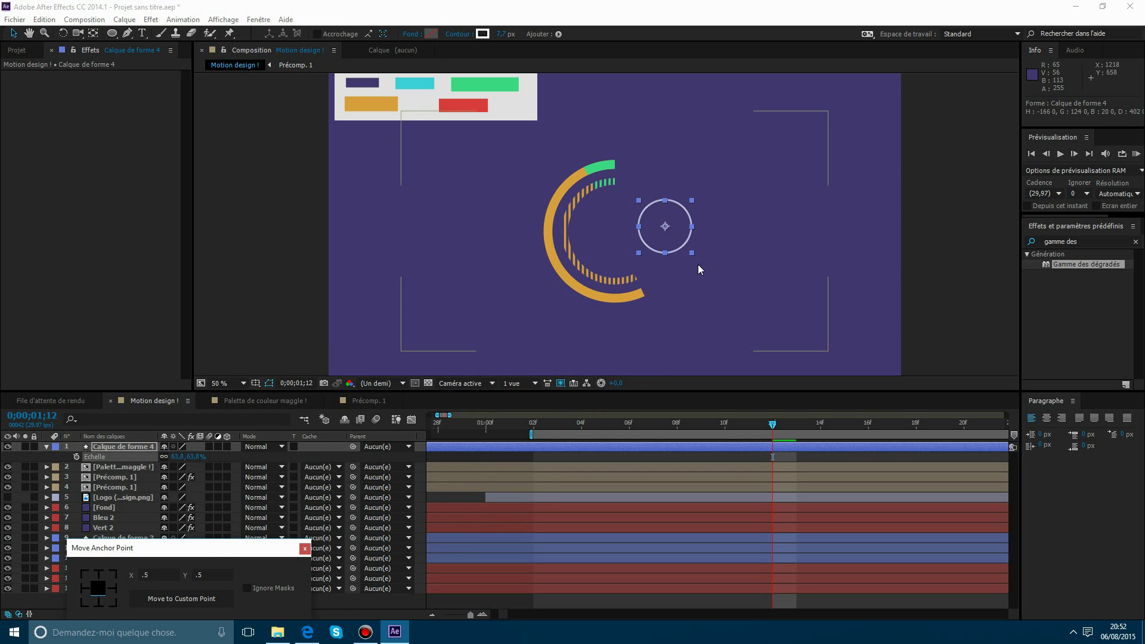
Split the circle layer at 0;00;01;02 and delete the portion before that time.
click(541, 424)
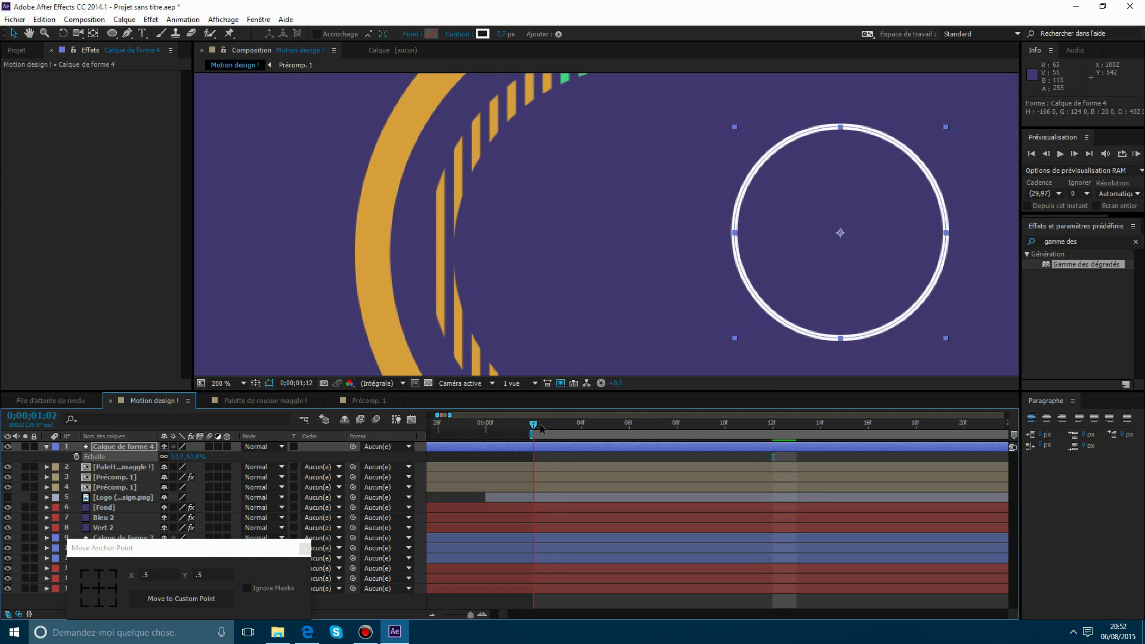
key(ctrl+shift+d)
click(517, 456)
key(Delete)
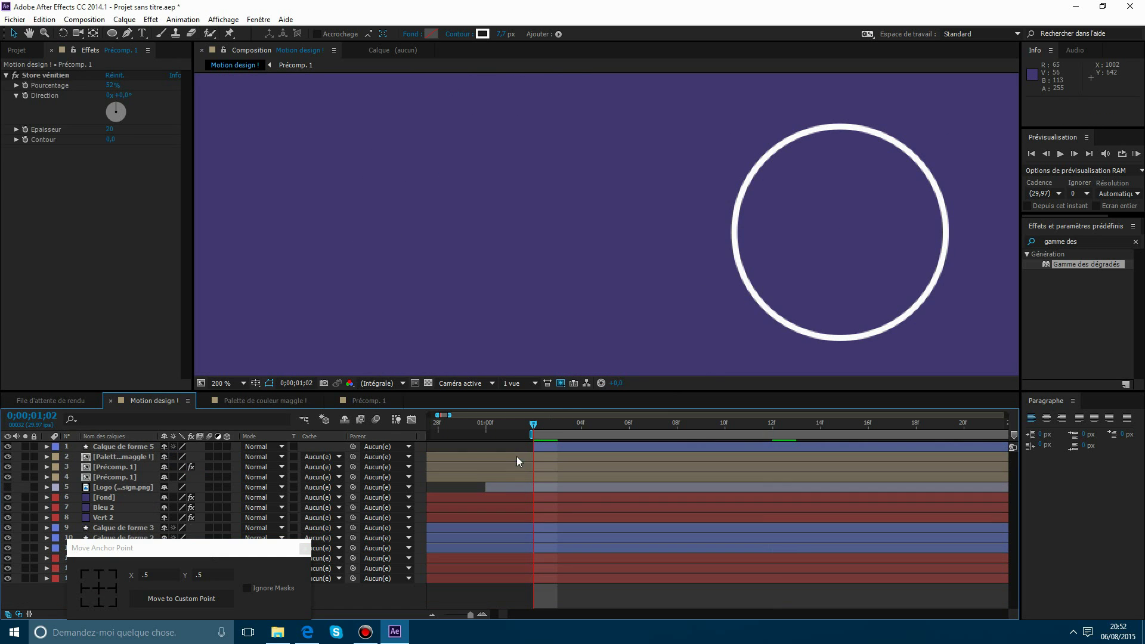
Keyframe the scale of Calque de forme 5 from 0% at 0;00;01;02 to 63.8% at 0;00;01;14.
click(546, 447)
key(s)
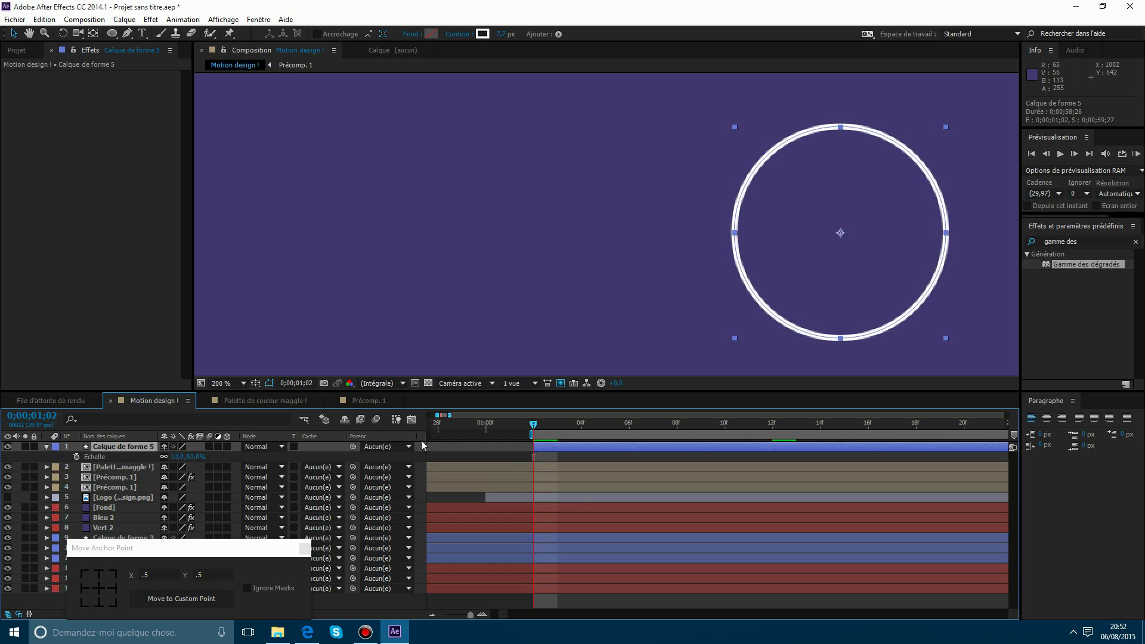
drag(584, 428, 820, 443)
click(76, 456)
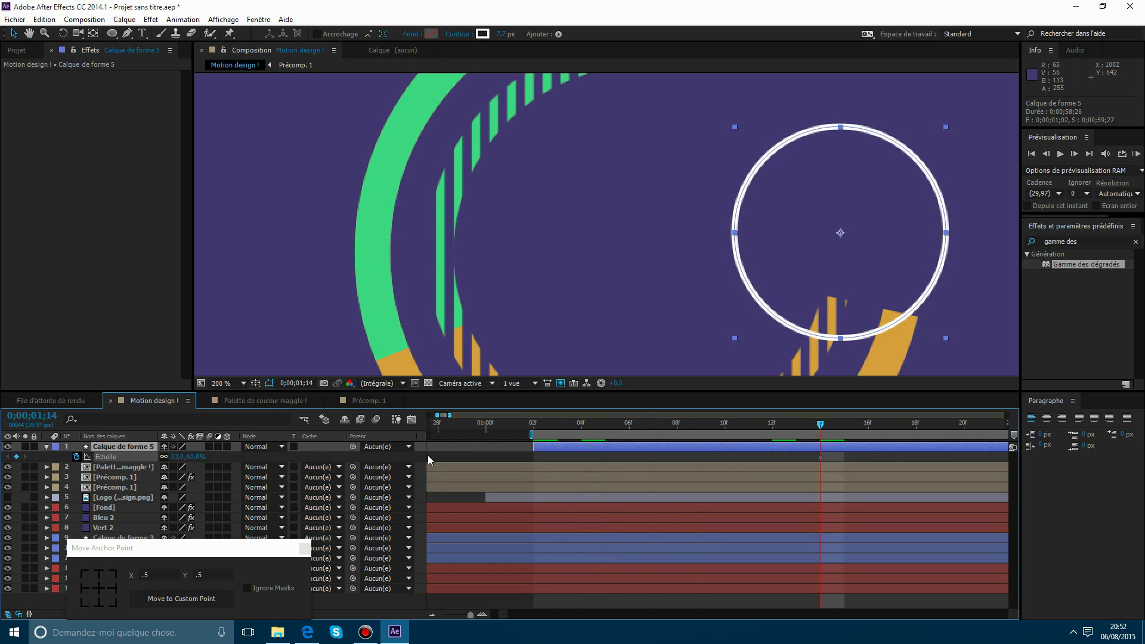
click(542, 428)
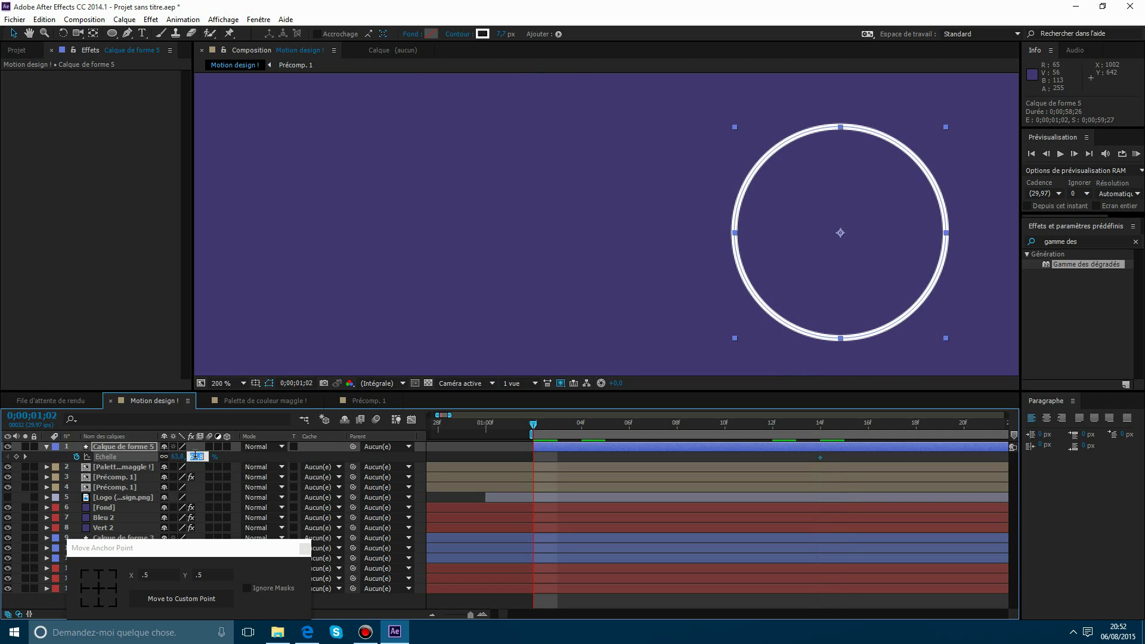
text(0)
key(Return)
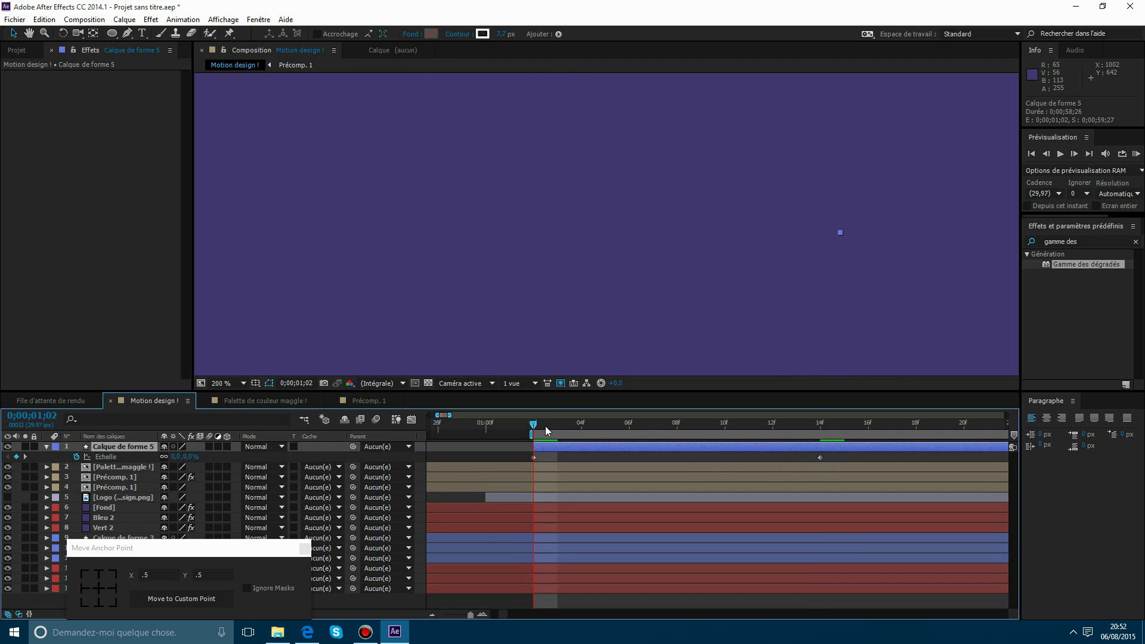
Ease both scale keyframes of the circle and stretch the end keyframe's handle back to 0;00;01;02 for a fast start and slow finish.
drag(545, 426, 748, 423)
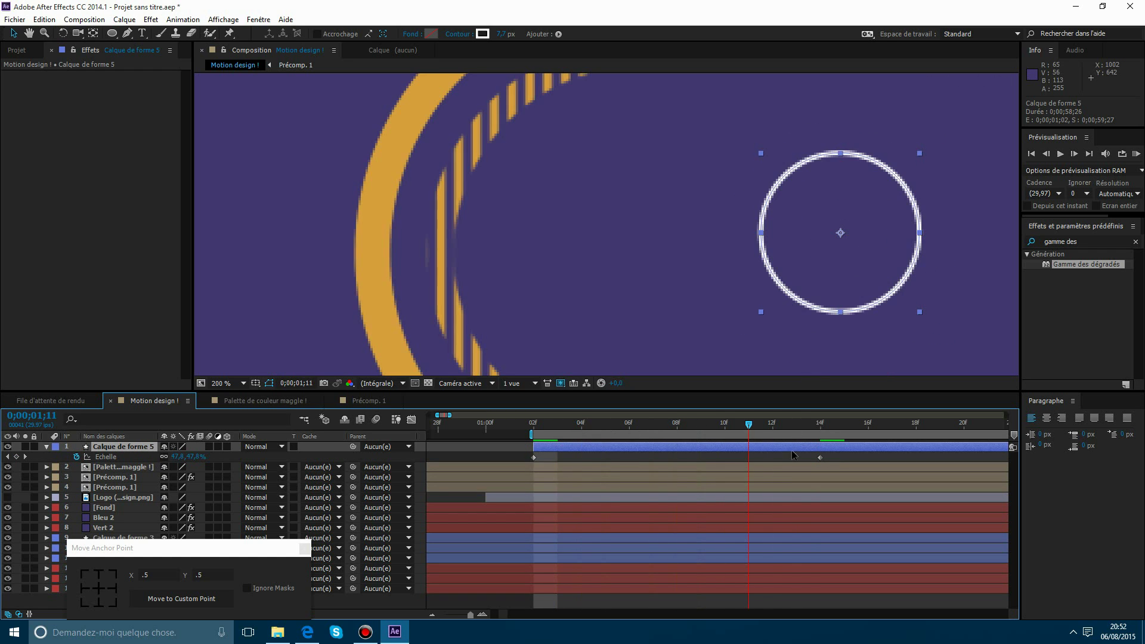
drag(828, 456, 524, 467)
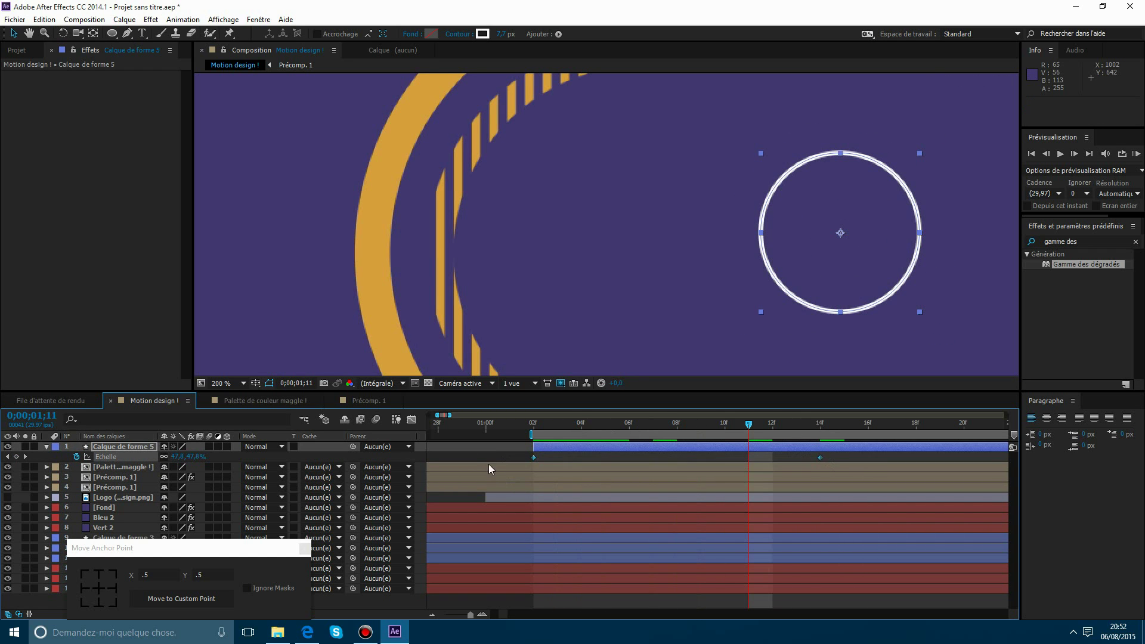
click(411, 420)
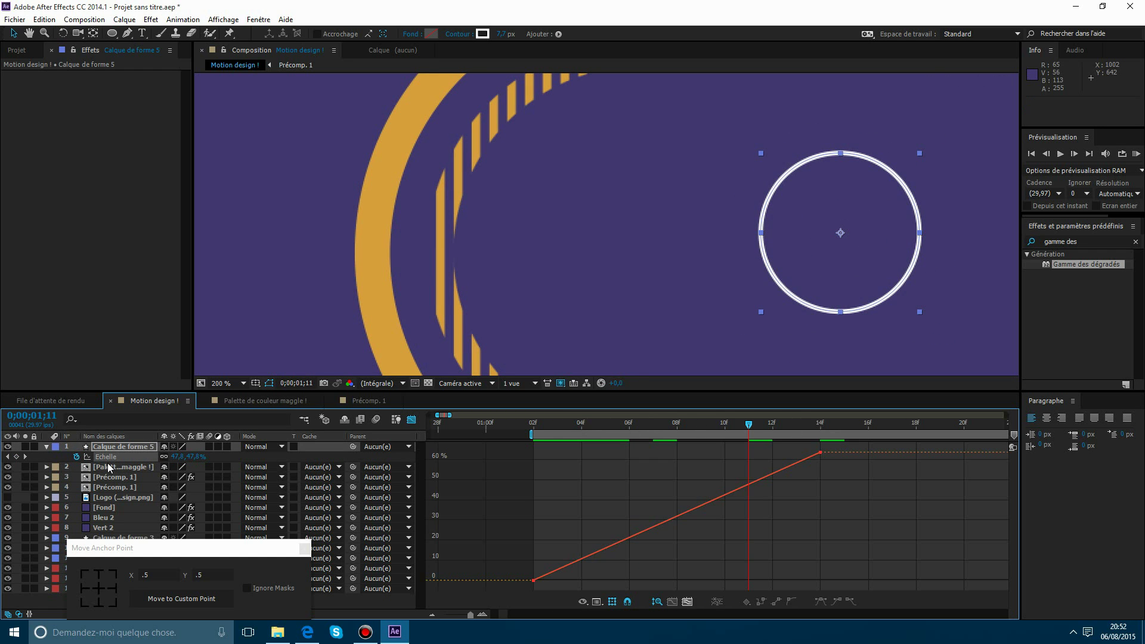
click(818, 601)
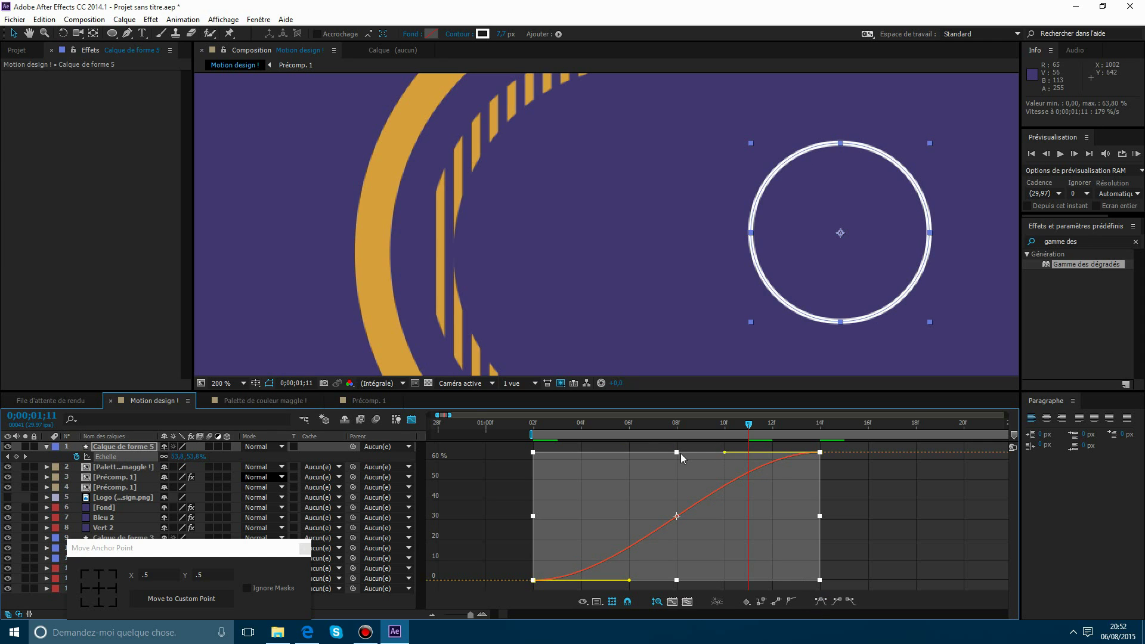
drag(681, 453, 523, 454)
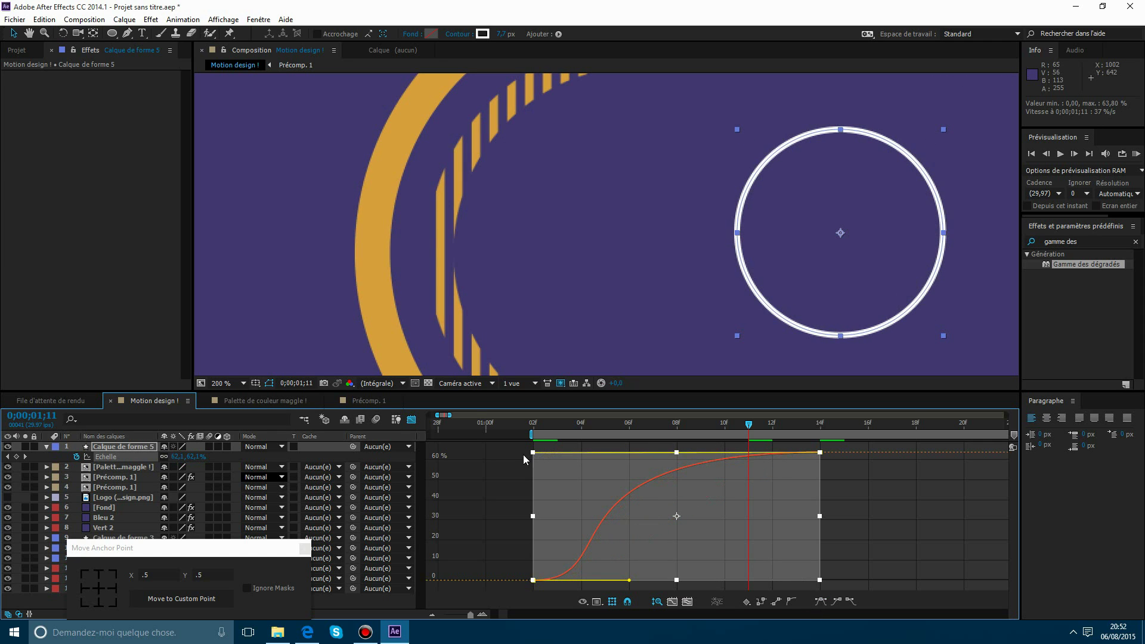
click(413, 420)
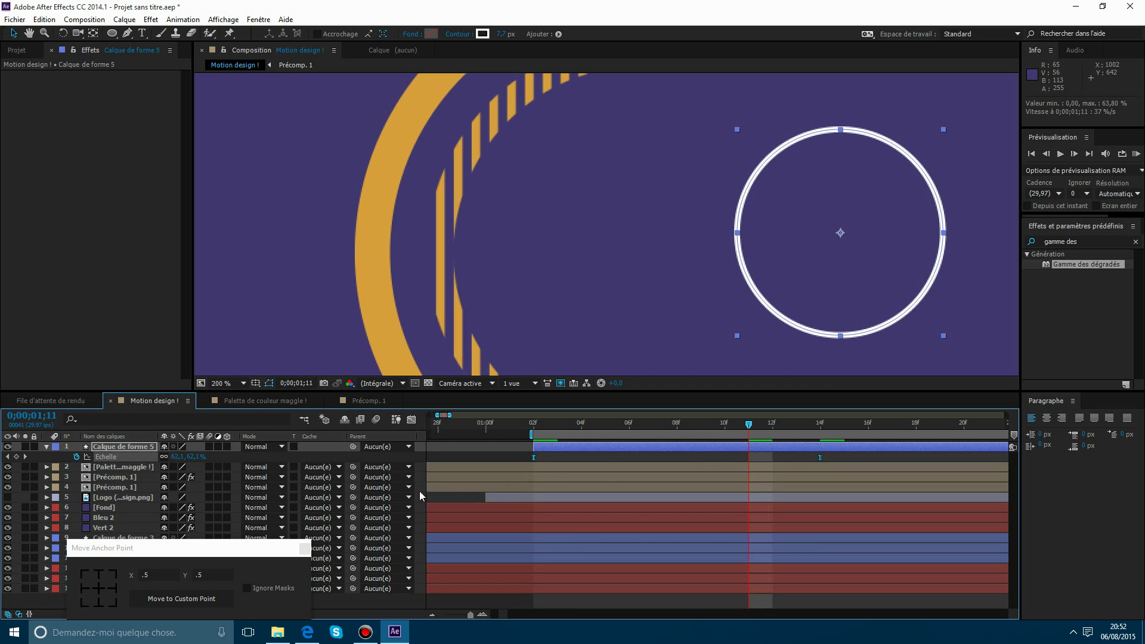
Keyframe the circle's opacity from 100% at 0;00;01;11 to 0% at 0;00;01;18.
key(t)
click(75, 456)
key(space)
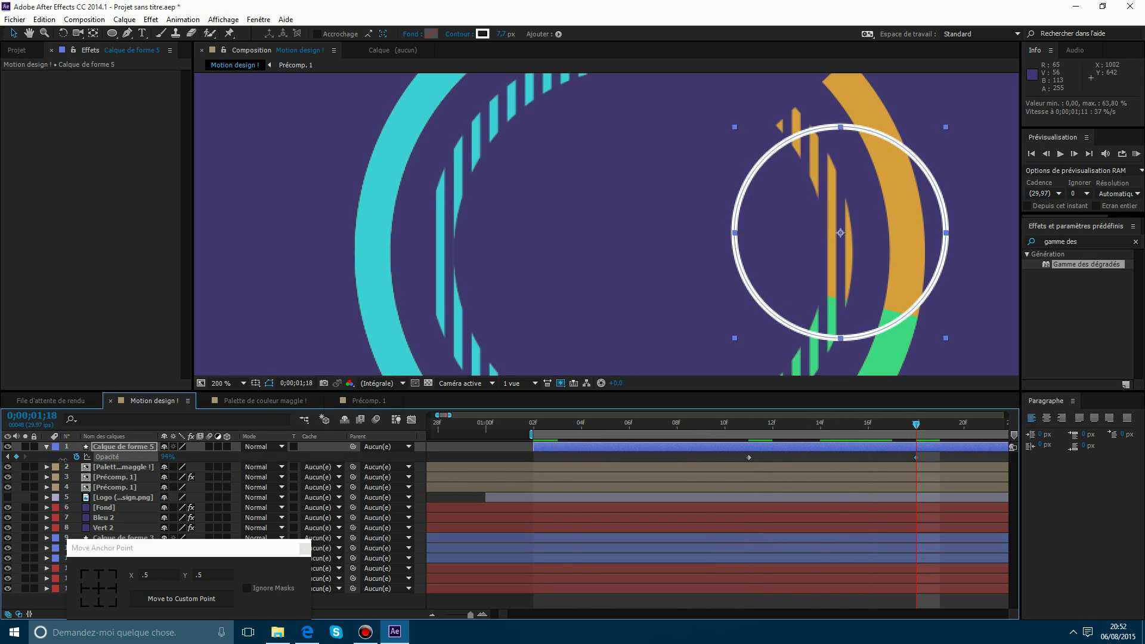
drag(63, 460, 64, 461)
scroll(680, 304, down, 2)
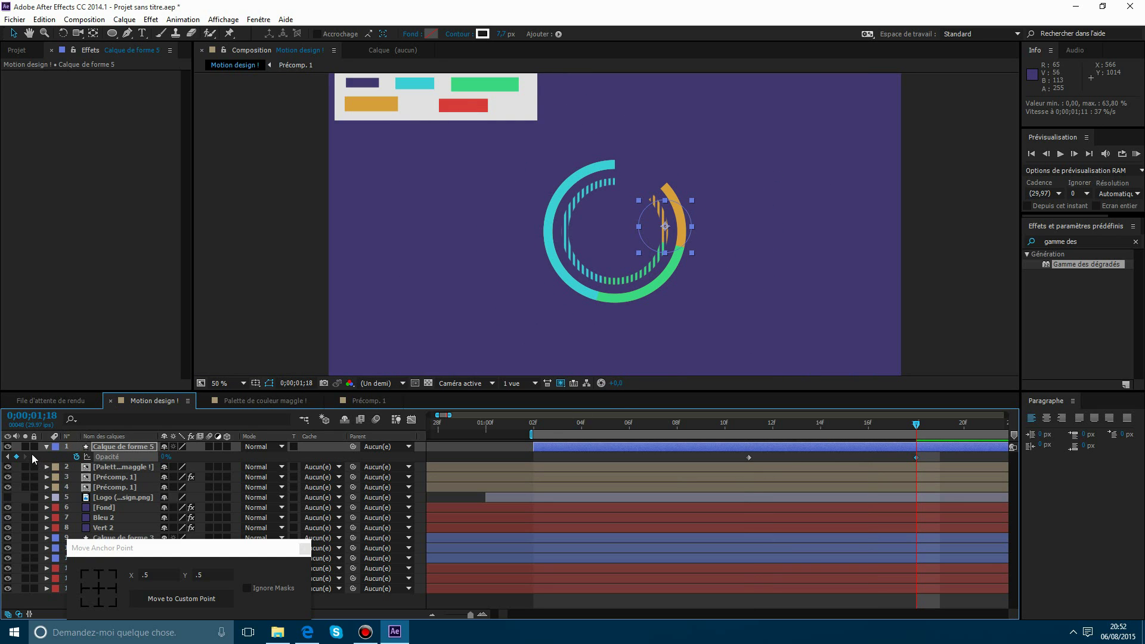
Solo Calque de forme 5, preview it shifted about 7 frames earlier, and return its start to 0;00;01;02.
click(25, 447)
click(605, 422)
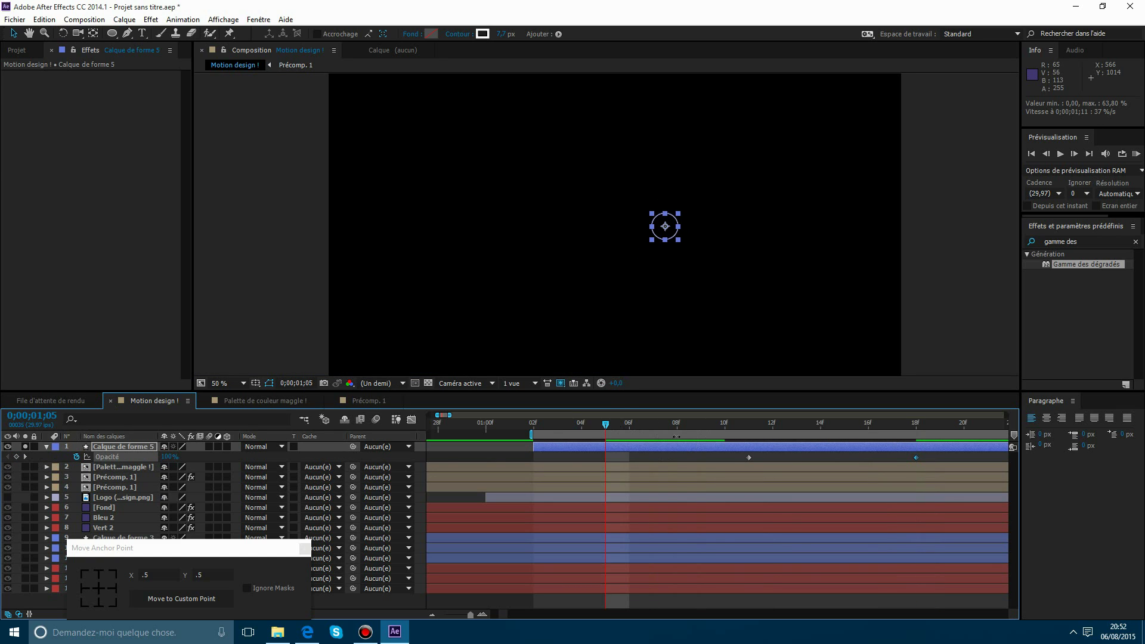
drag(676, 444, 531, 449)
click(538, 426)
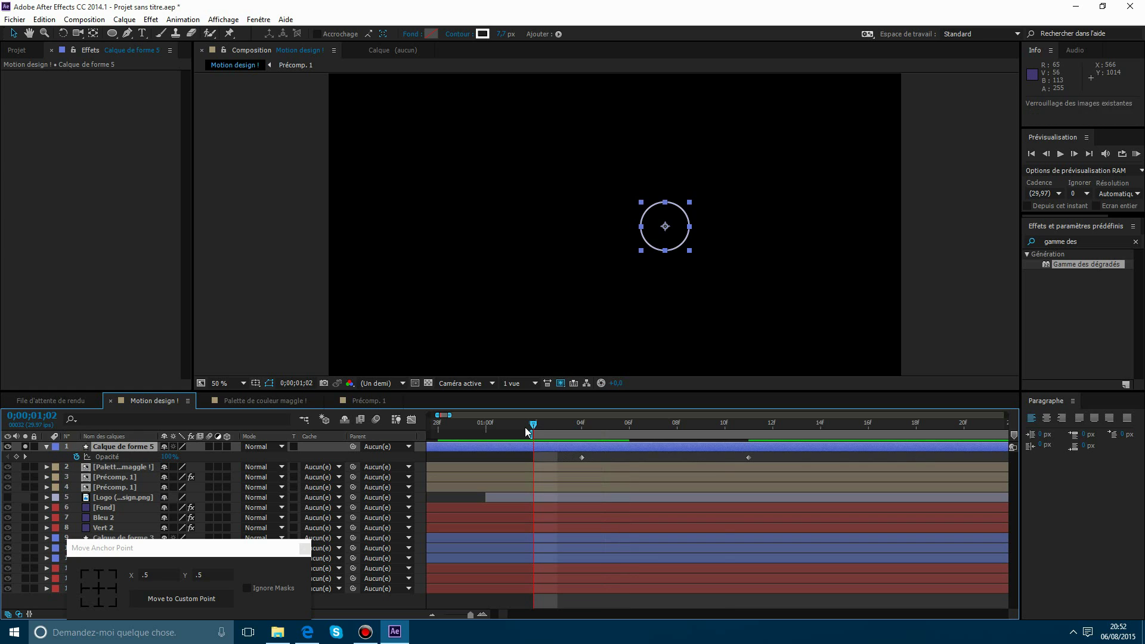
key(space)
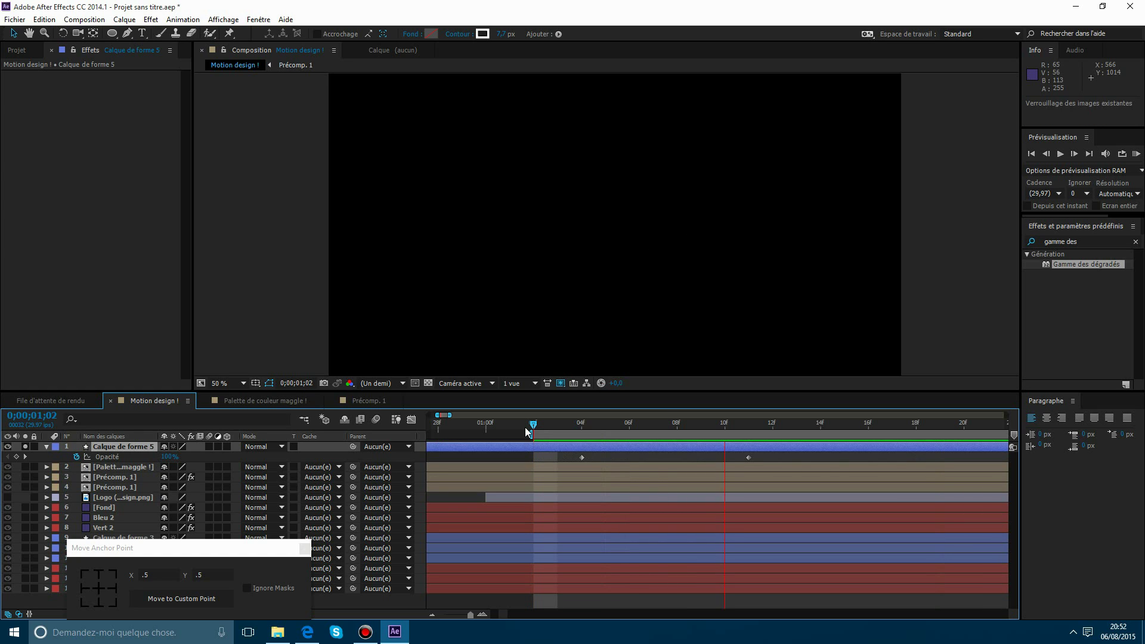
key(space)
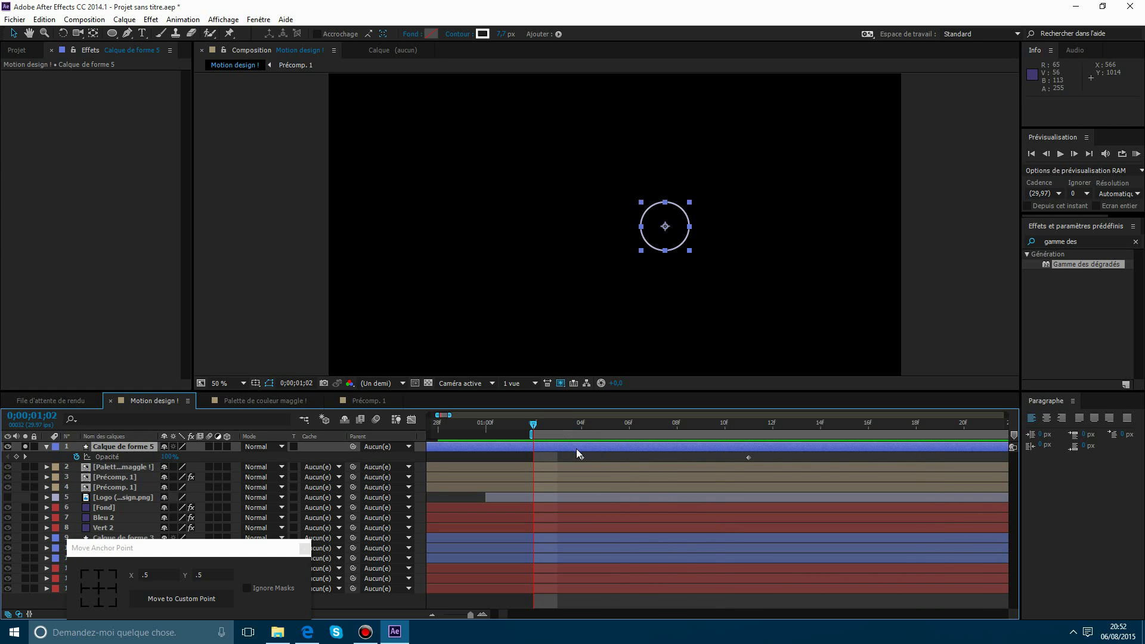
drag(576, 449, 742, 448)
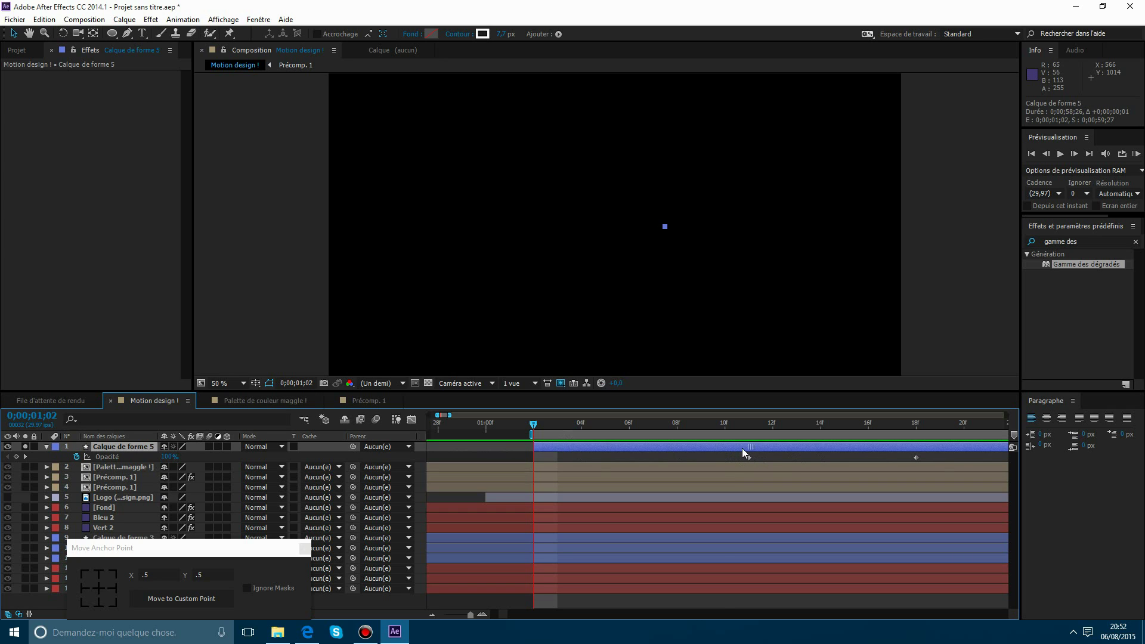
Preview the isolated circle animation from 0;00;01;02 and turn off the layer's solo.
key(space)
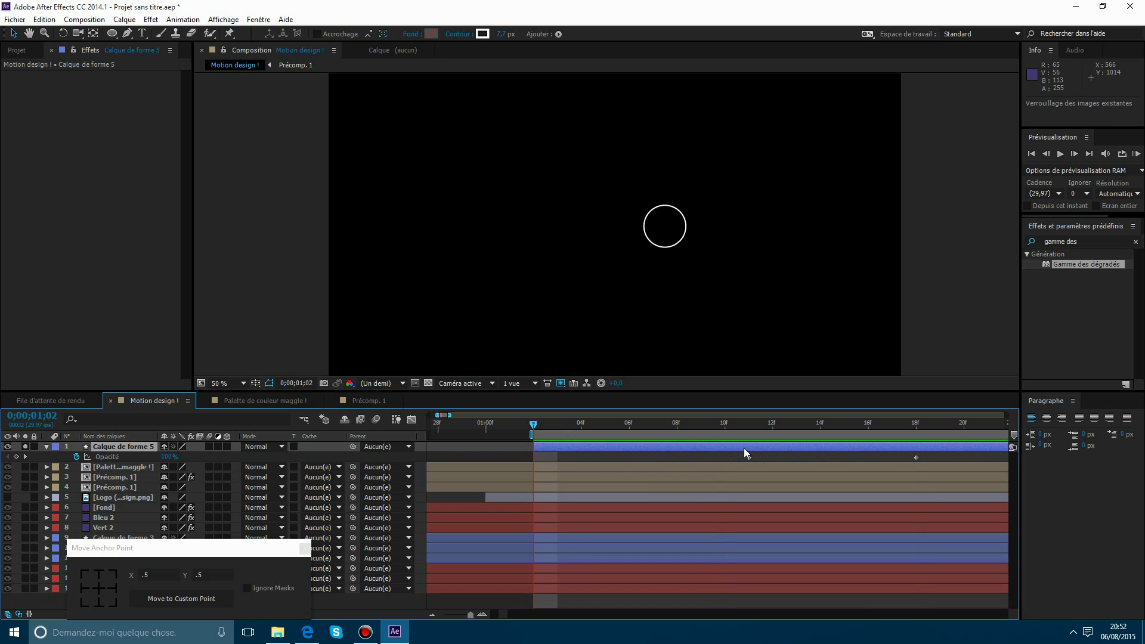
key(space)
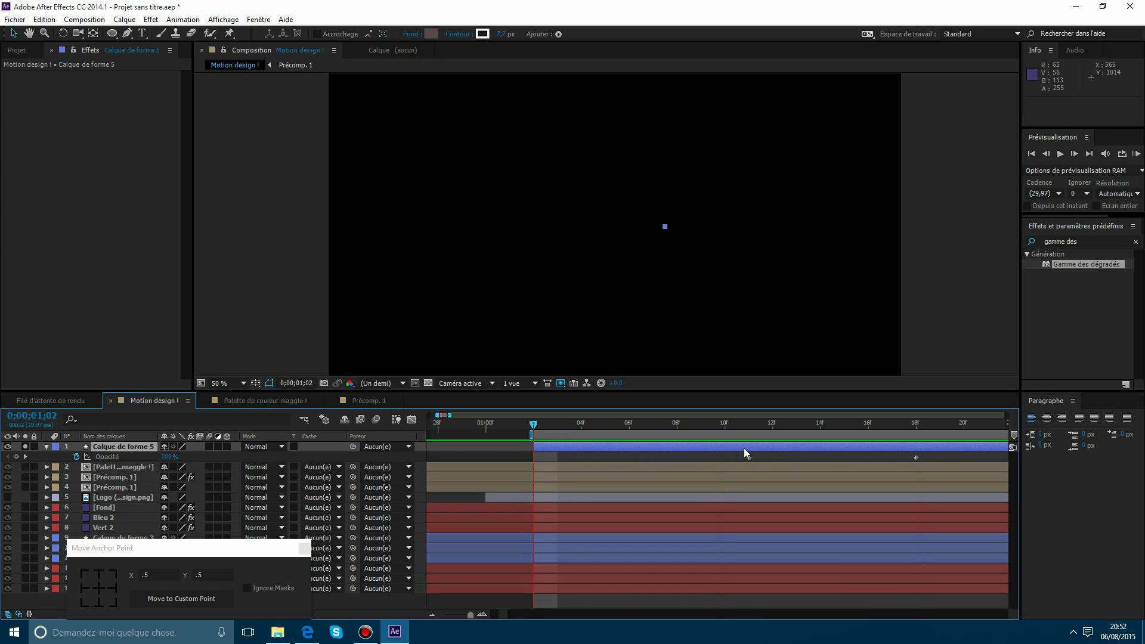
click(25, 447)
key(comma)
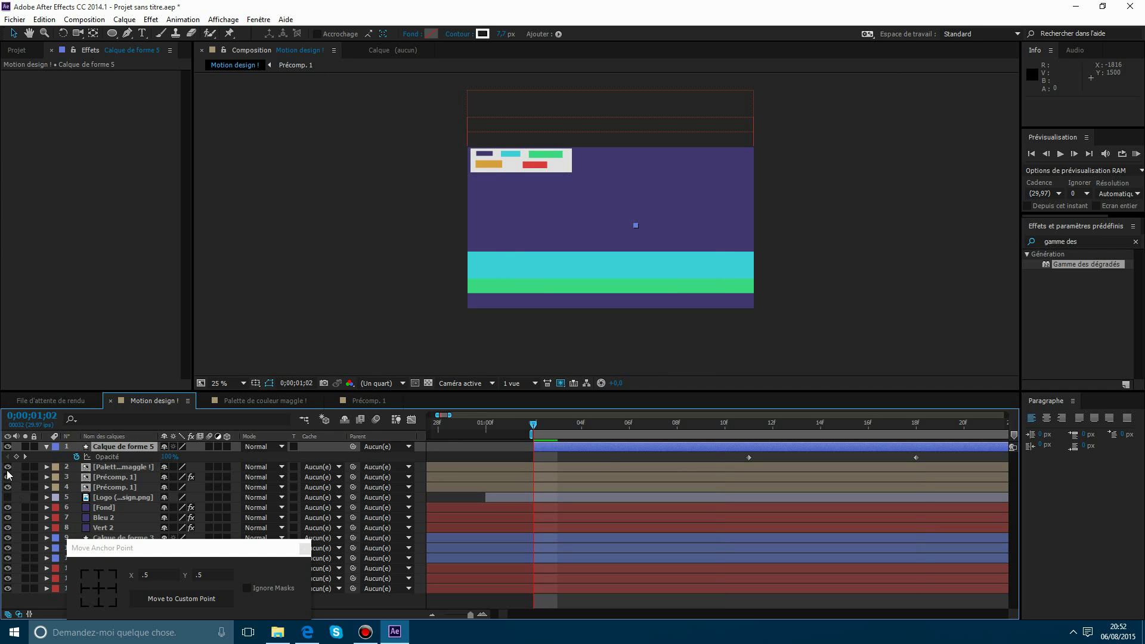
Hide the Palette de couleur maggle ! layer and move it to the top of the layer stack.
click(8, 468)
drag(119, 468, 113, 440)
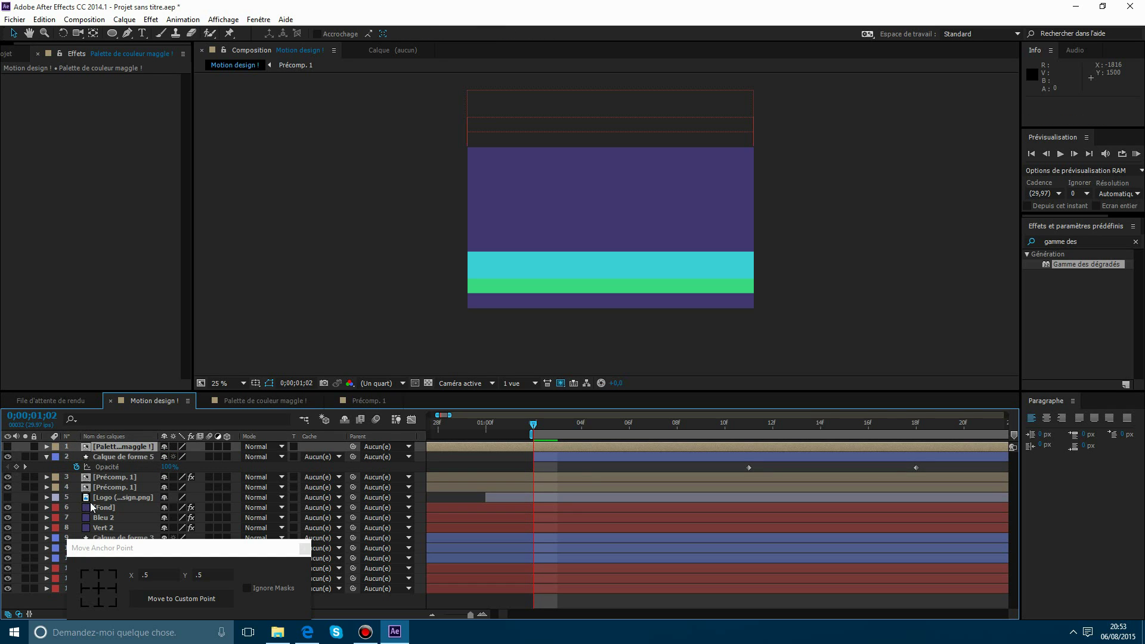
Collapse Calque de forme 5 and scrub to 0;00;01;11 to check the white circle beside the rings.
click(618, 460)
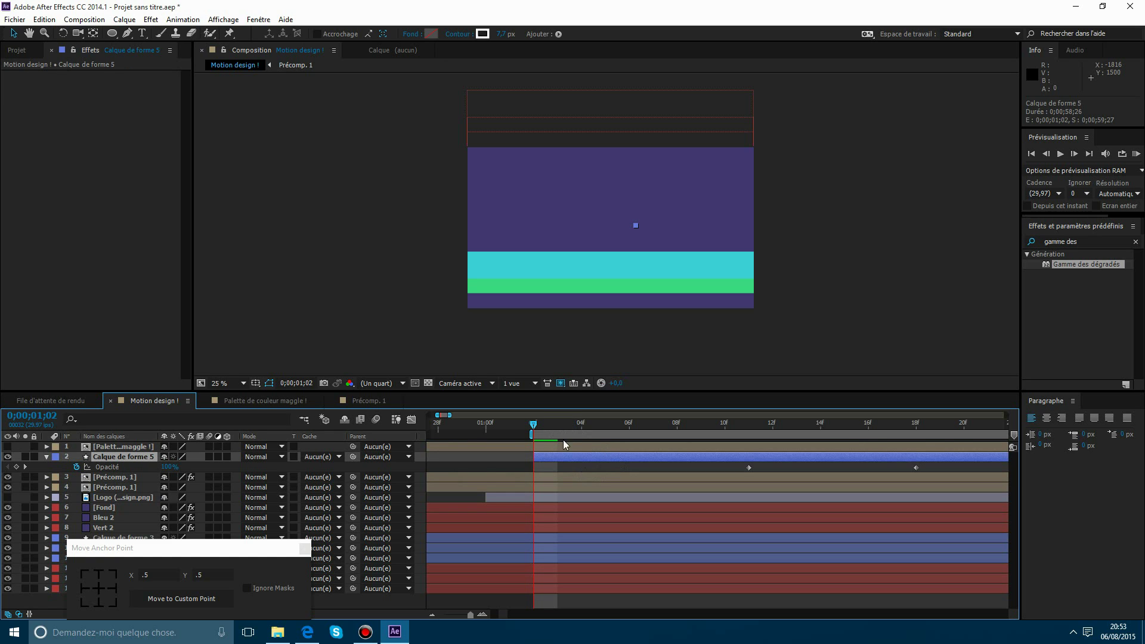
click(47, 457)
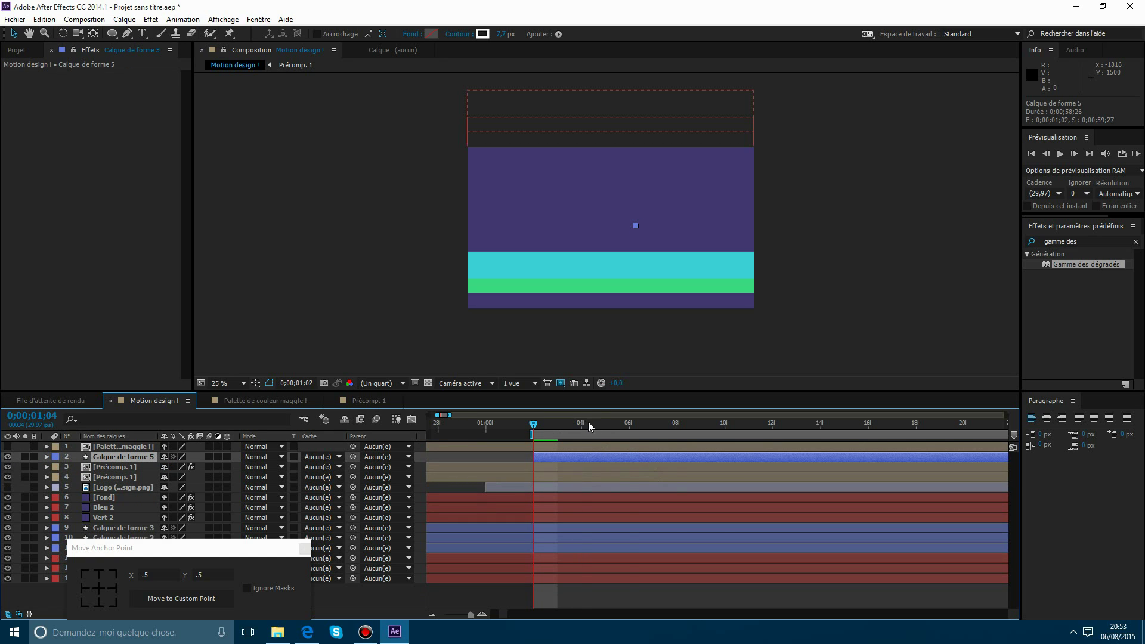
drag(588, 421, 753, 444)
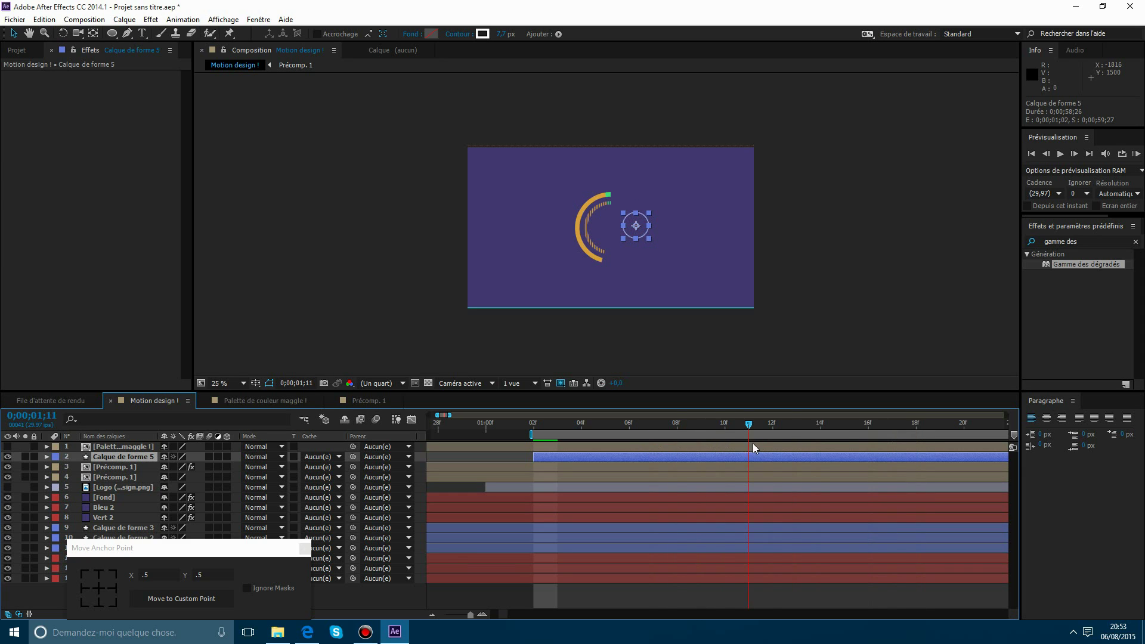
scroll(659, 237, up, 1)
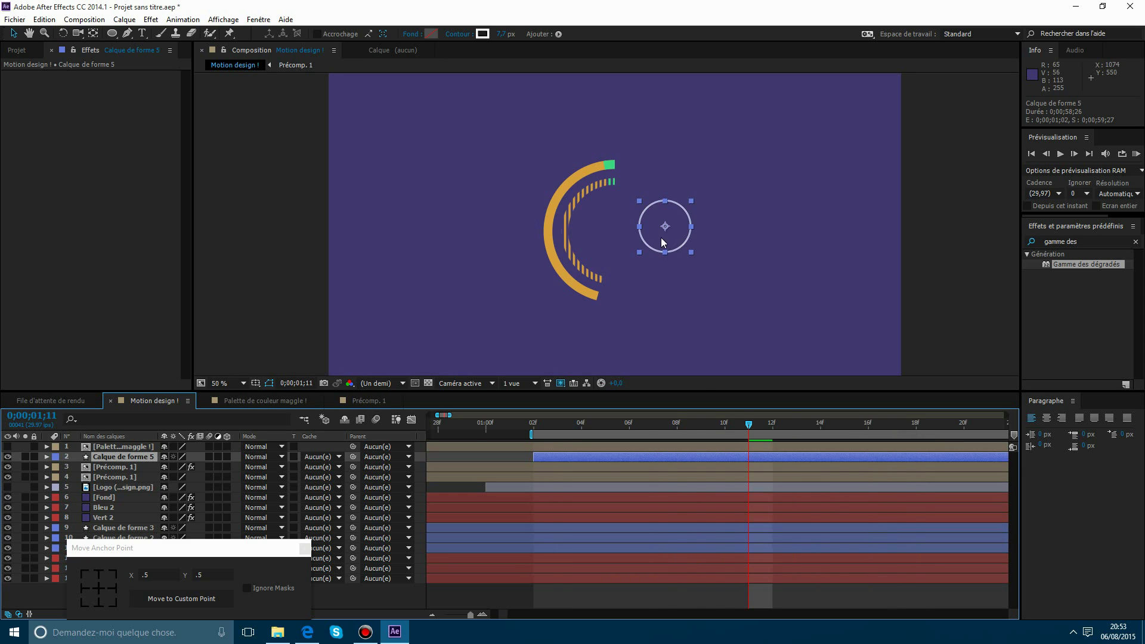
Move Calque de forme 5 onto the upper-left part of the orange ring and reveal its keyframed properties.
drag(660, 237, 545, 204)
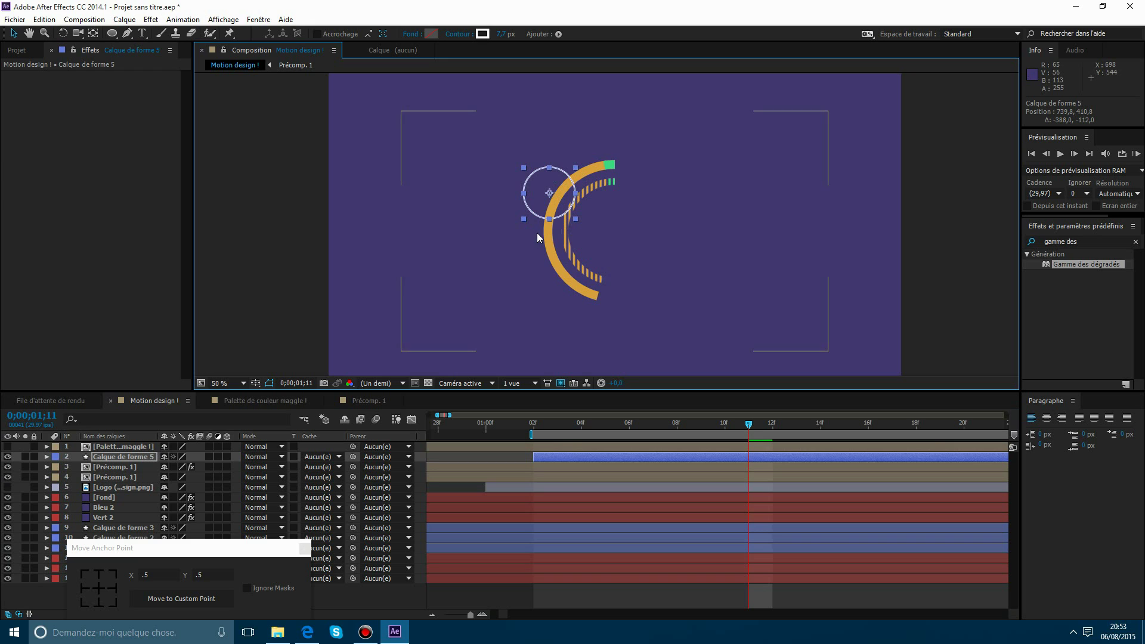
right_click(667, 456)
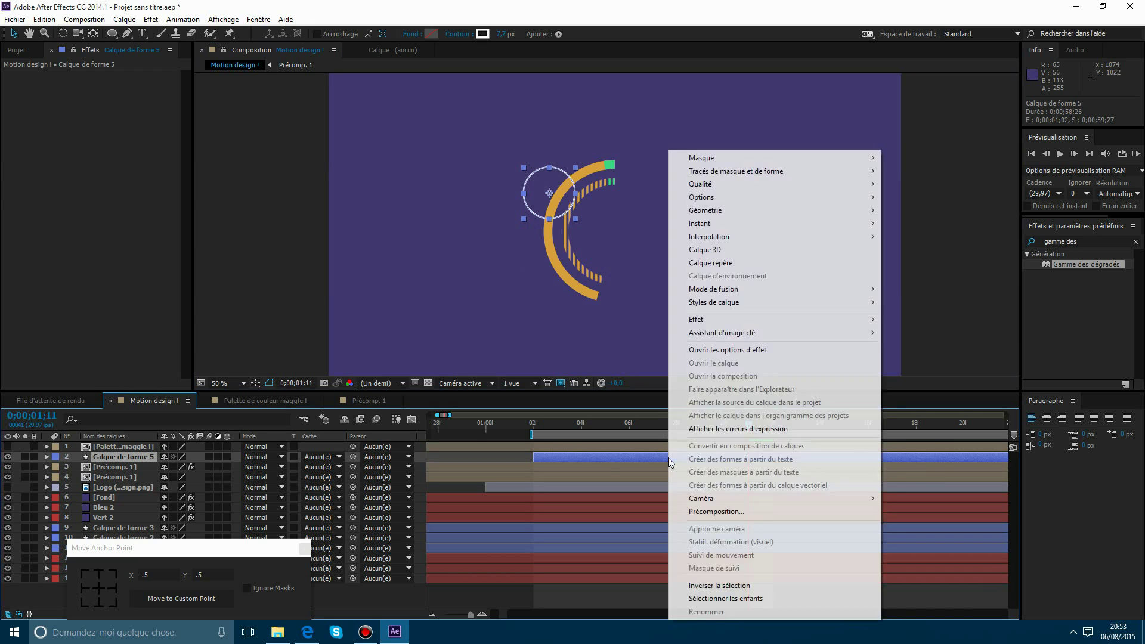
click(606, 459)
key(u)
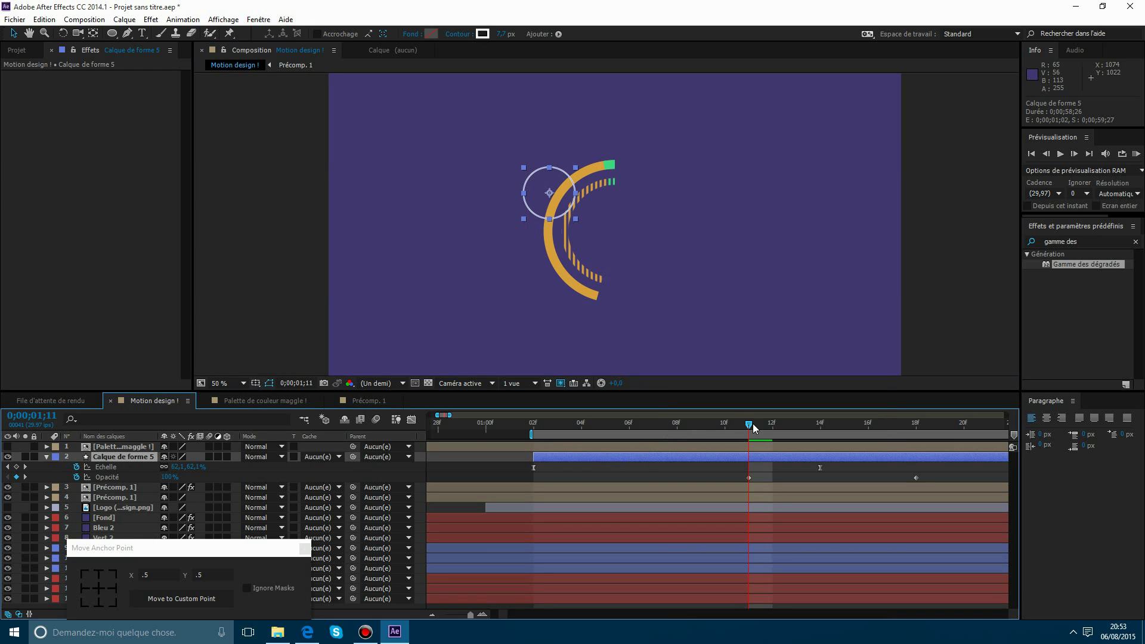
Duplicate Calque de forme 5 and place the copy over the lower end of the orange arc.
mouse_move(753, 423)
mouse_down()
mouse_move(803, 427)
mouse_move(750, 429)
mouse_up()
key(ctrl+d)
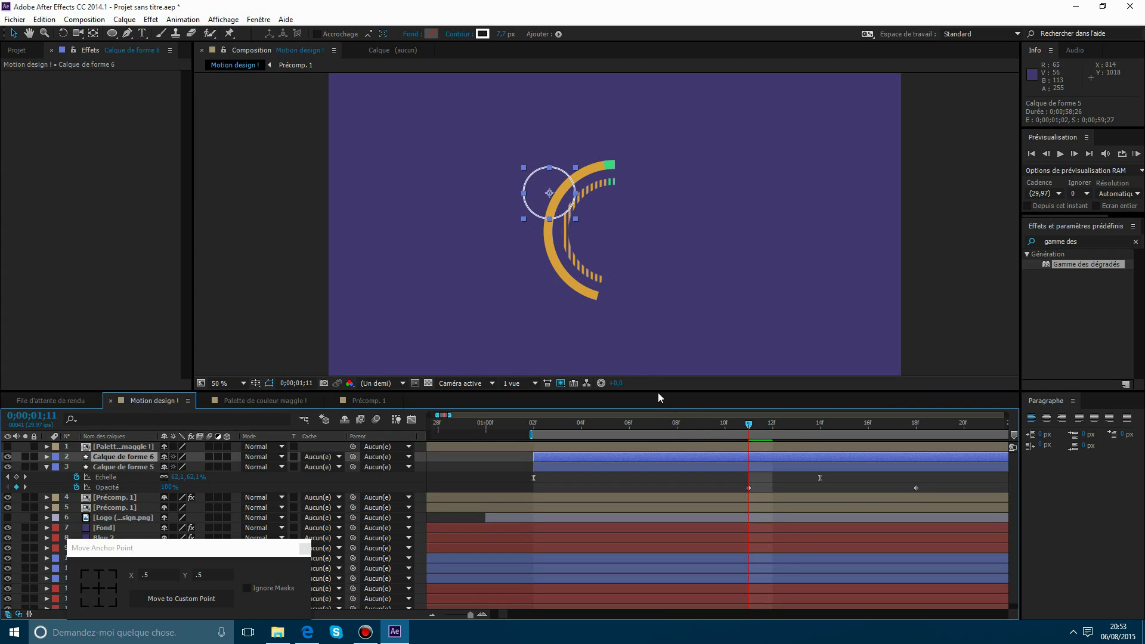
drag(560, 212, 603, 302)
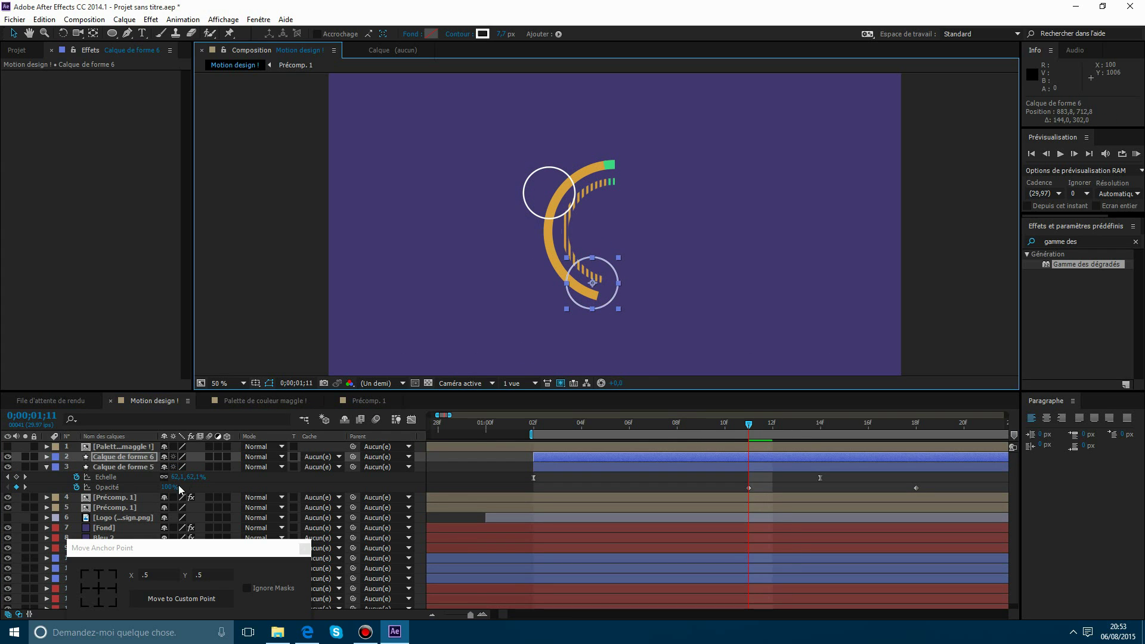
Scale Calque de forme 5 to about 33% at 0;00;01;11, and place a duplicate of it beside the ring's top end.
drag(190, 480, 172, 481)
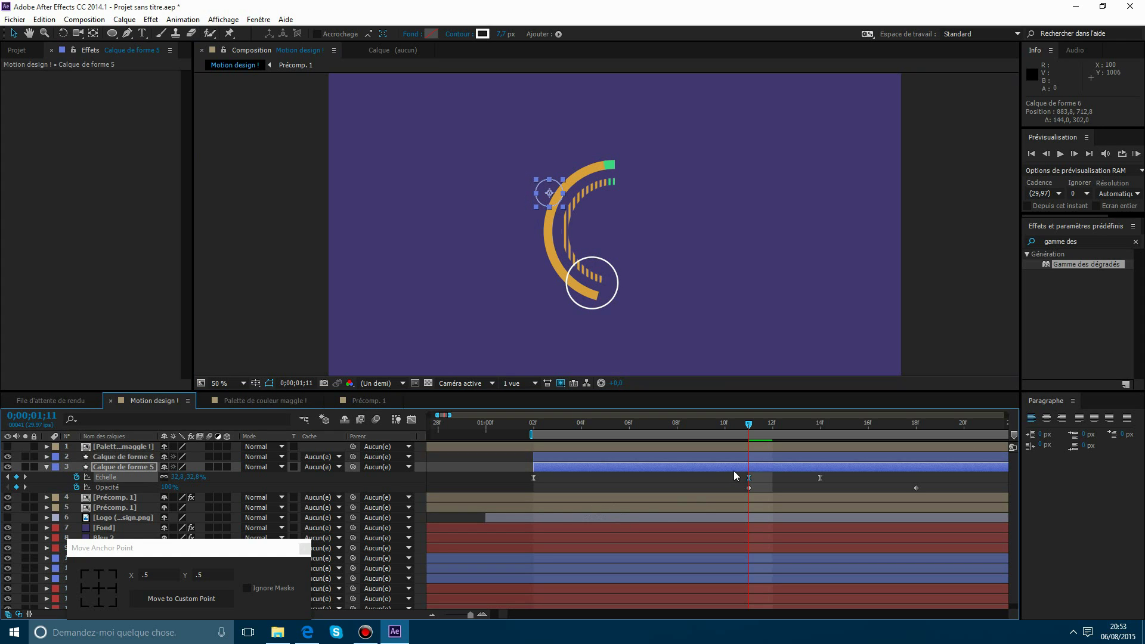
key(ctrl+d)
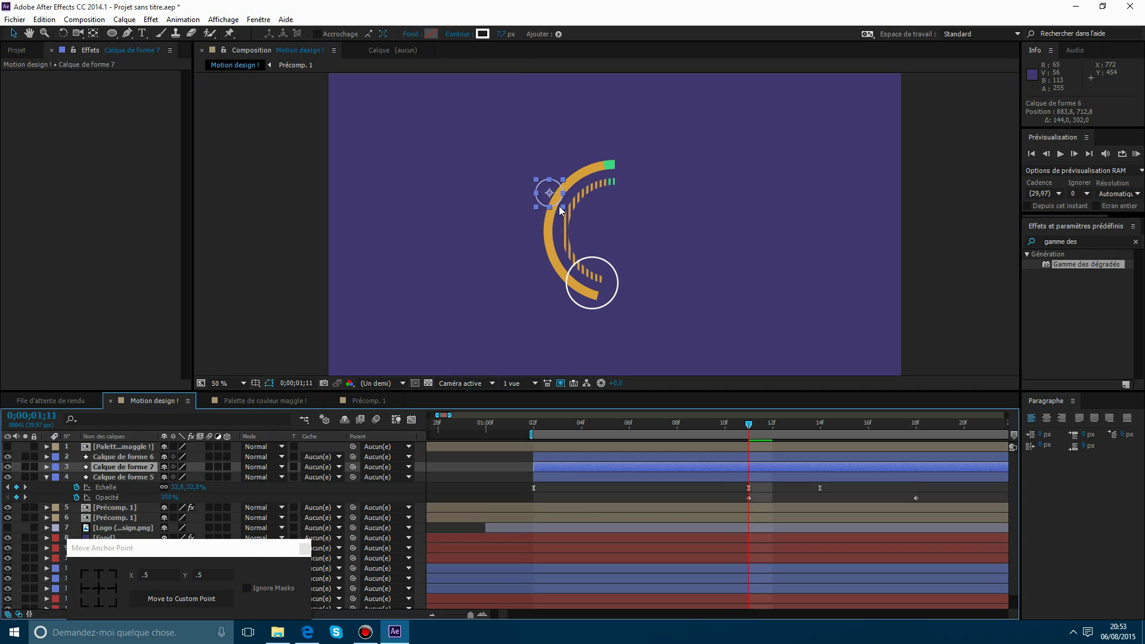
drag(559, 208, 634, 201)
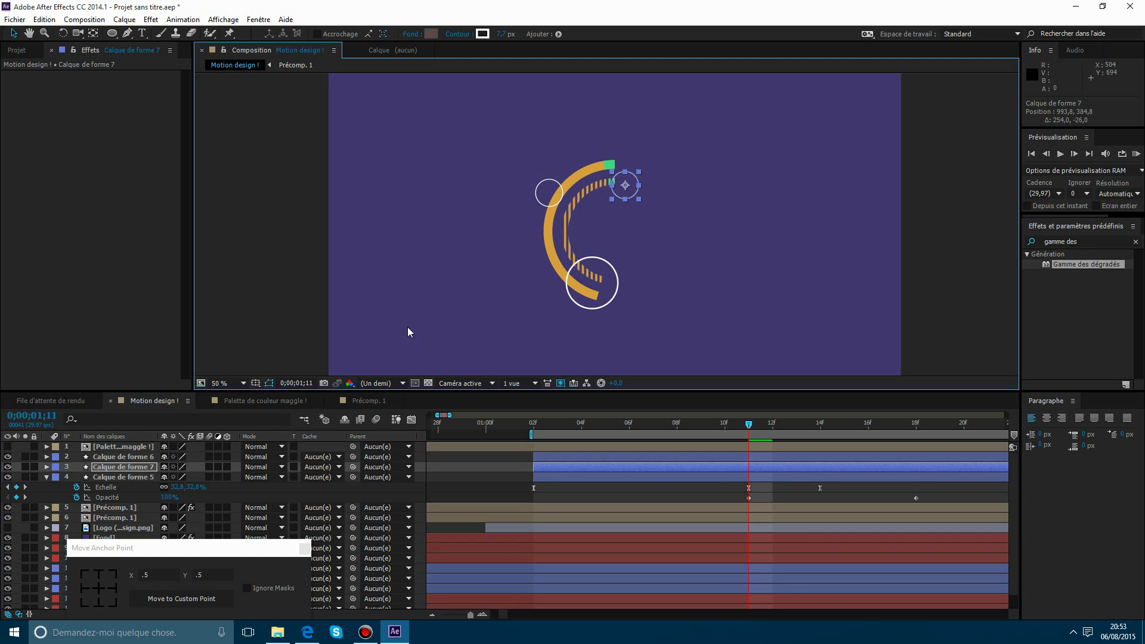
drag(189, 487, 339, 507)
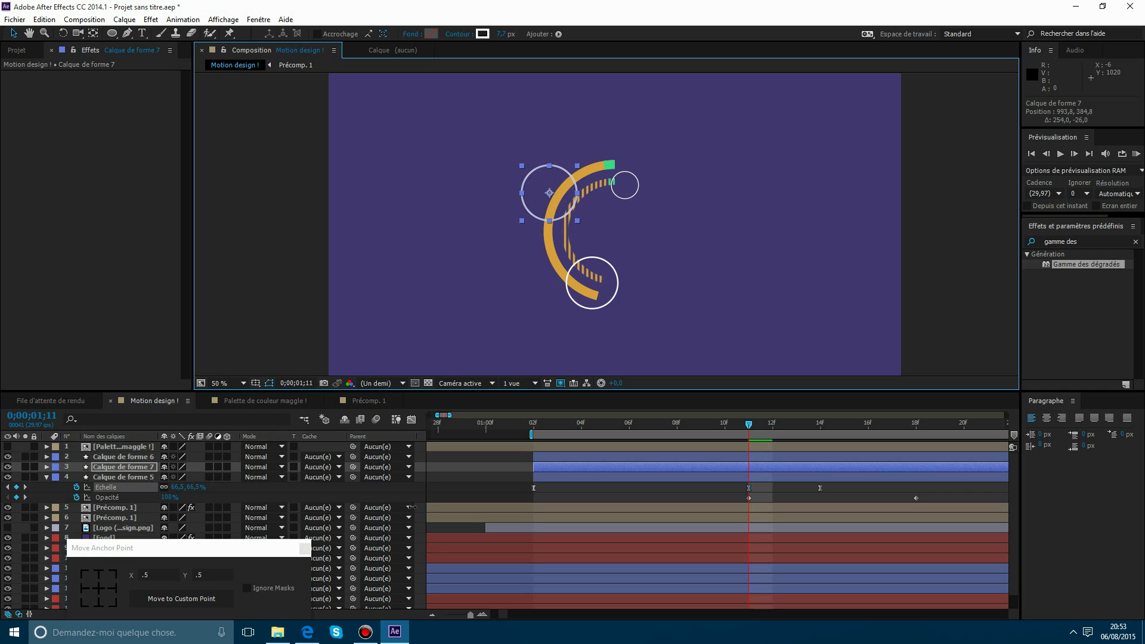
key(ctrl+z)
click(771, 455)
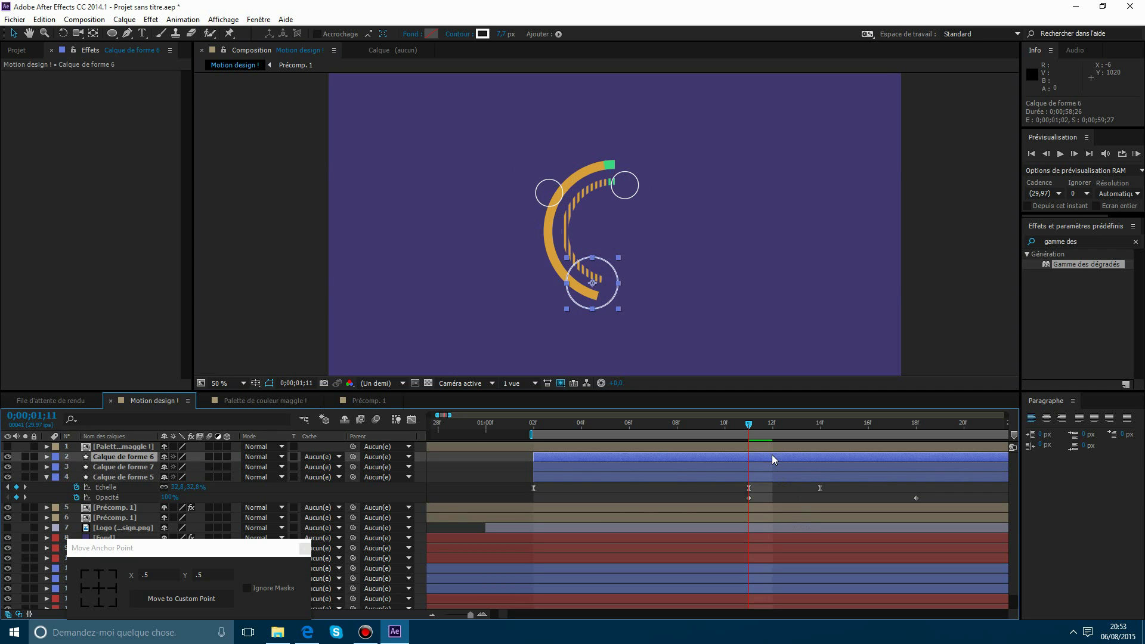
key(q)
click(775, 480)
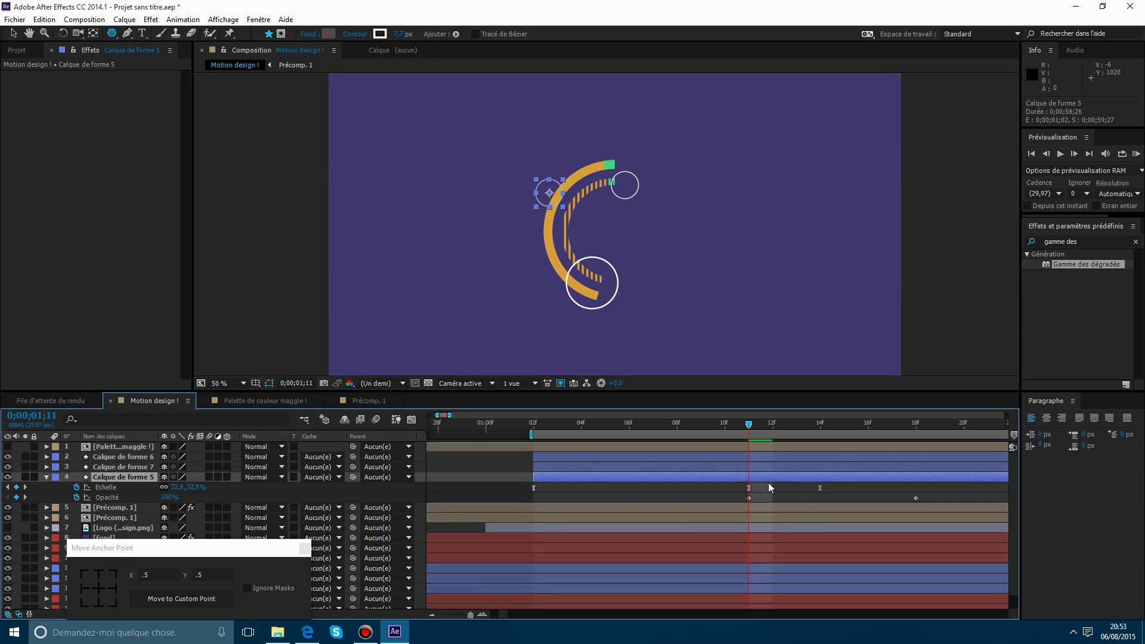
key(s)
Set the scale of Calque de forme 7 to 43.9% at 0;00;01;11 and collapse the circle layers.
click(770, 467)
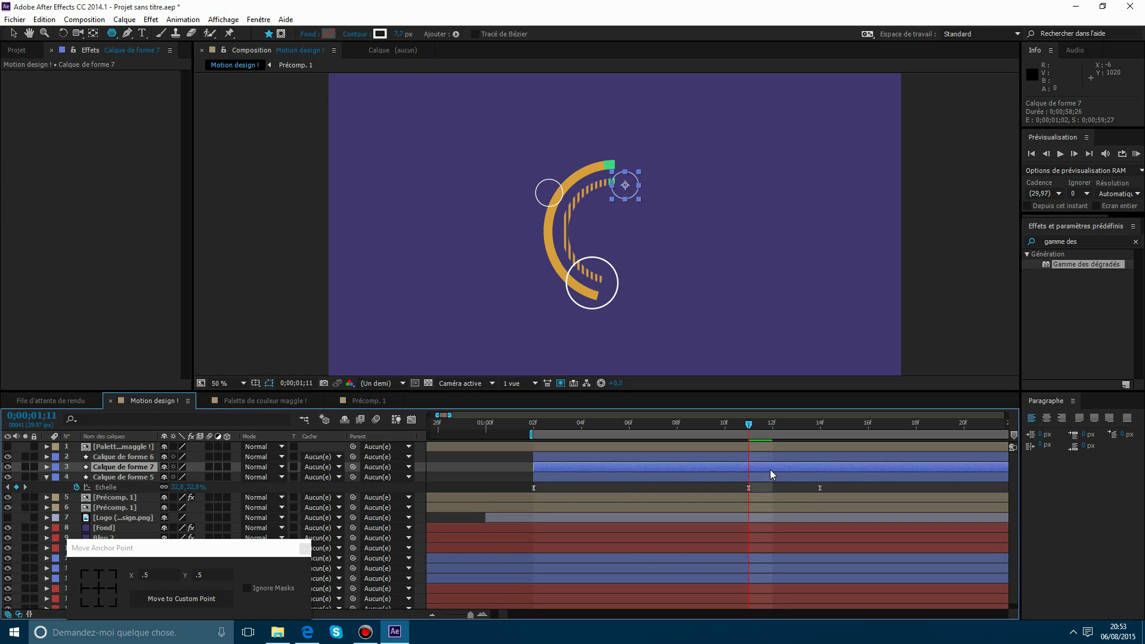
key(s)
drag(174, 477, 234, 471)
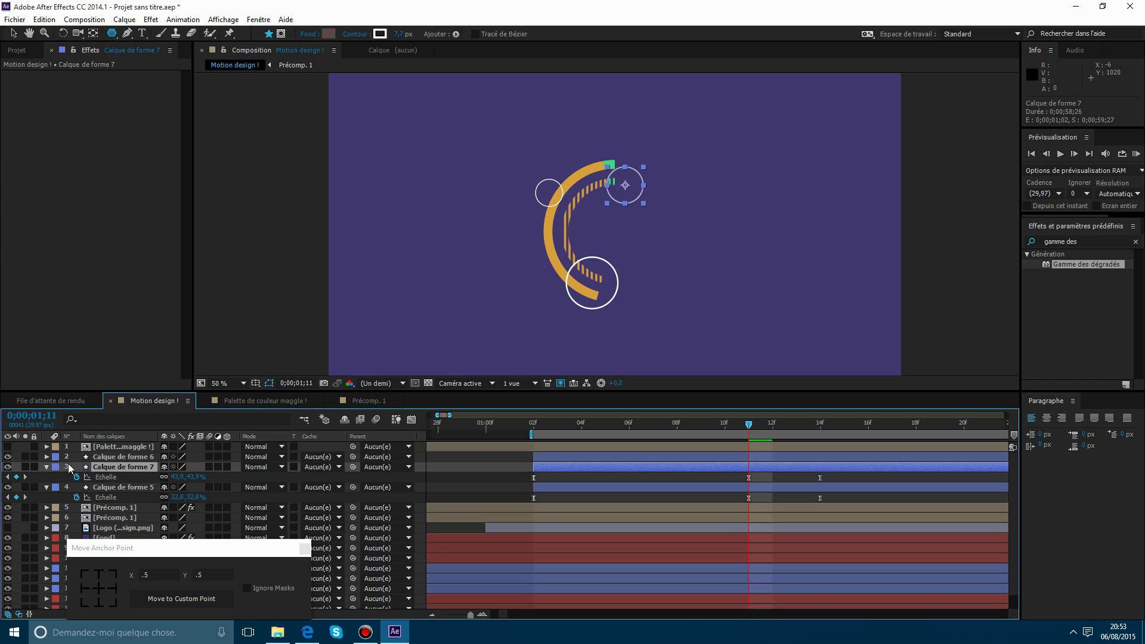
click(47, 474)
click(47, 467)
click(47, 477)
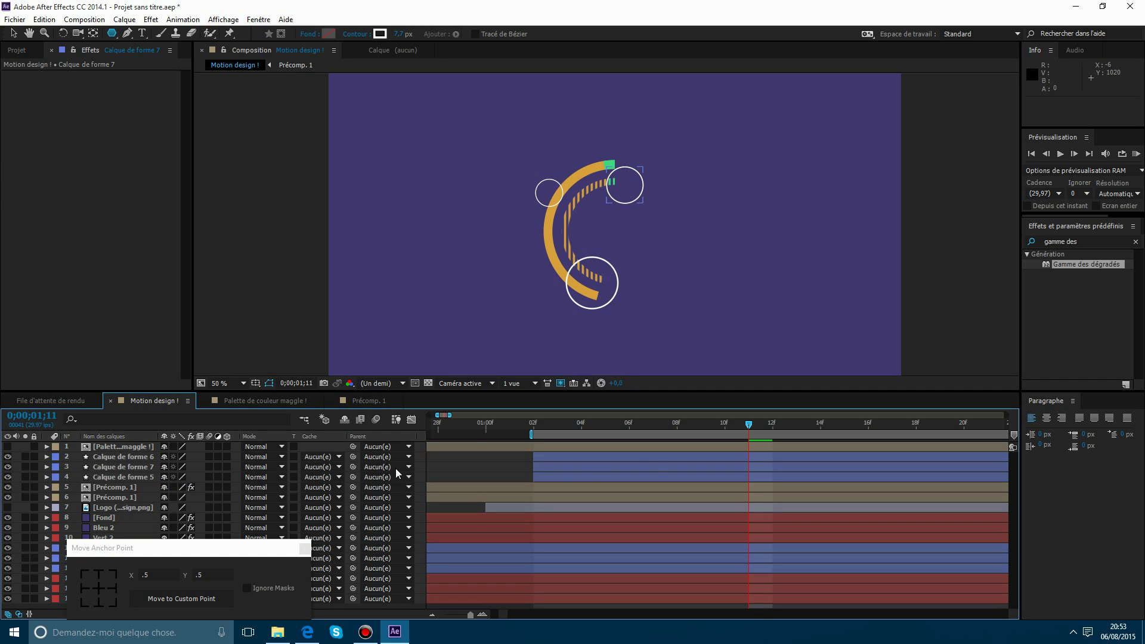
Duplicate Calque de forme 6, place the copy at the ring's open right side and set its scale to 36.4%.
click(655, 457)
key(ctrl+d)
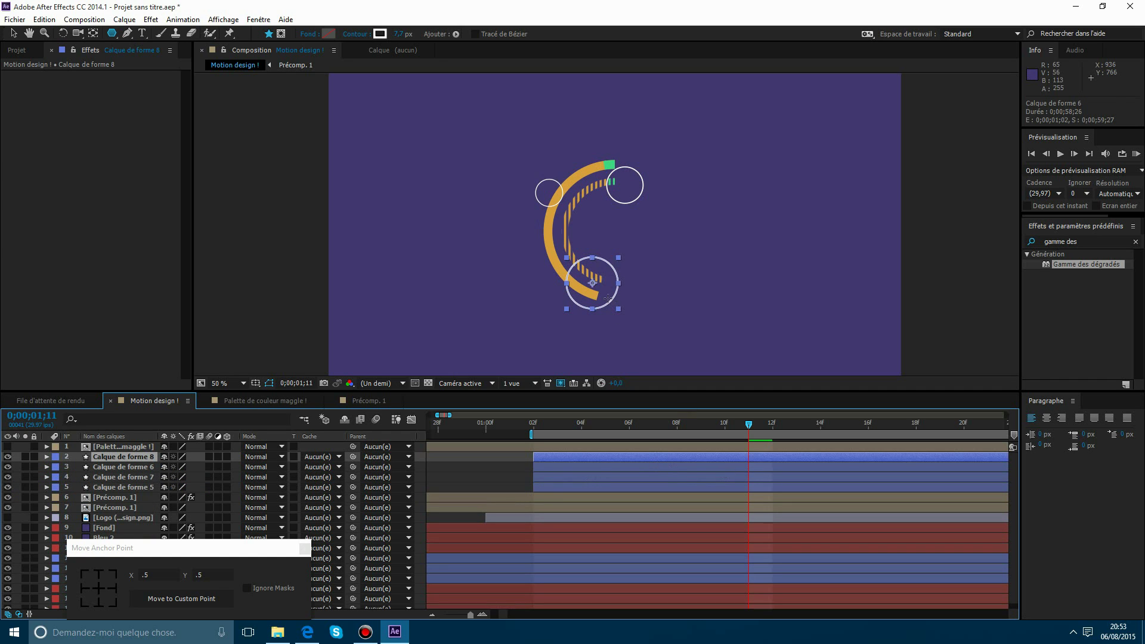
drag(607, 298, 679, 255)
key(ctrl+z)
click(14, 34)
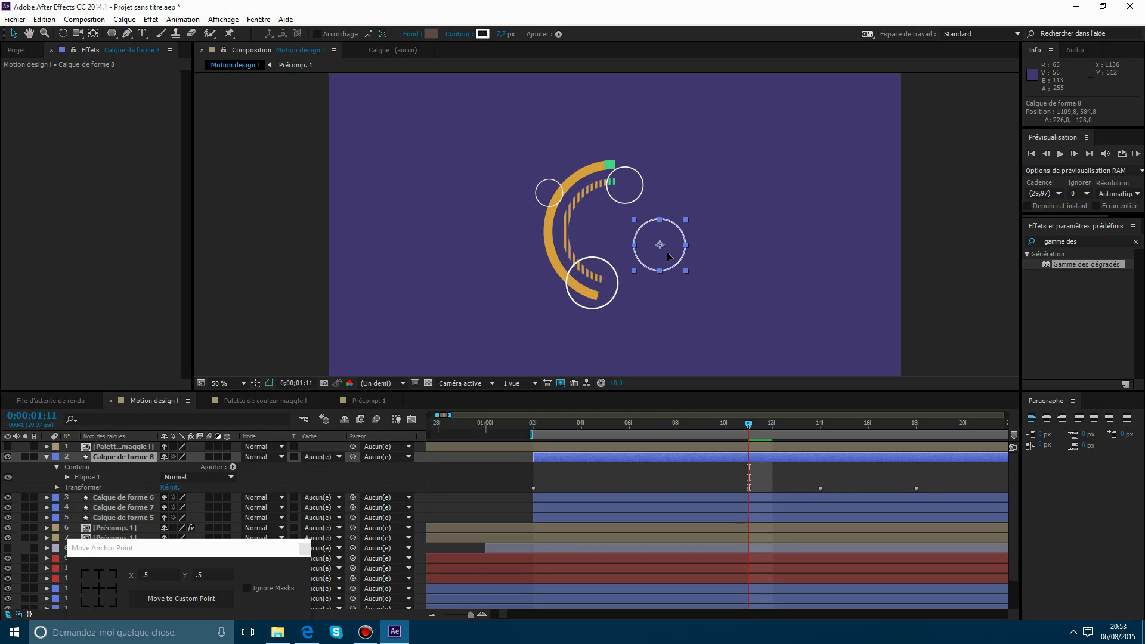
key(s)
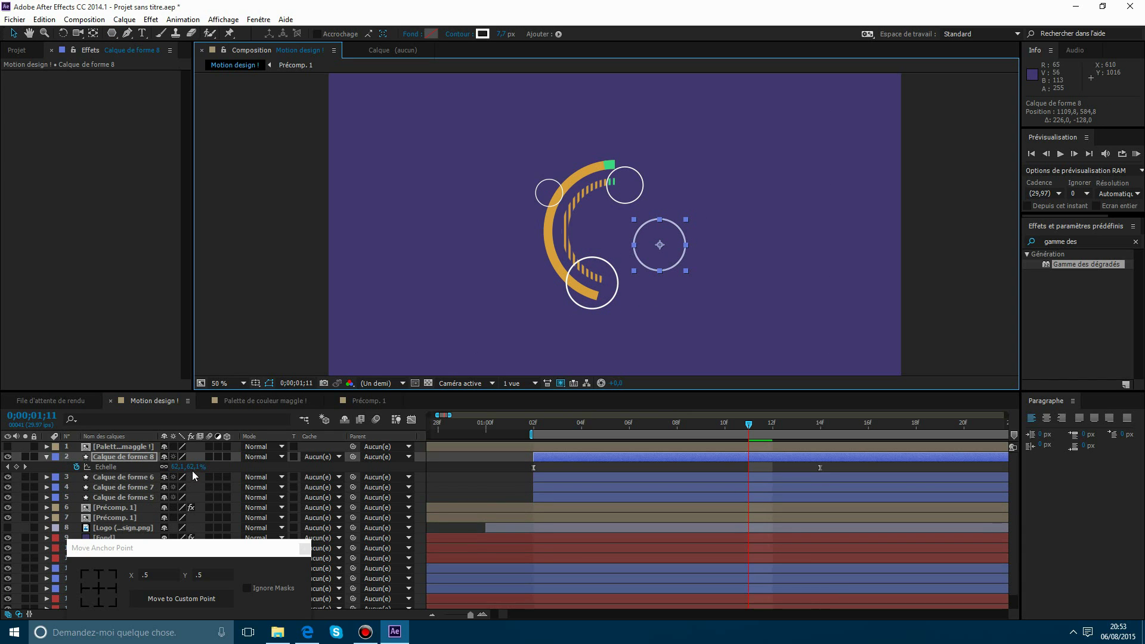
drag(191, 467, 176, 468)
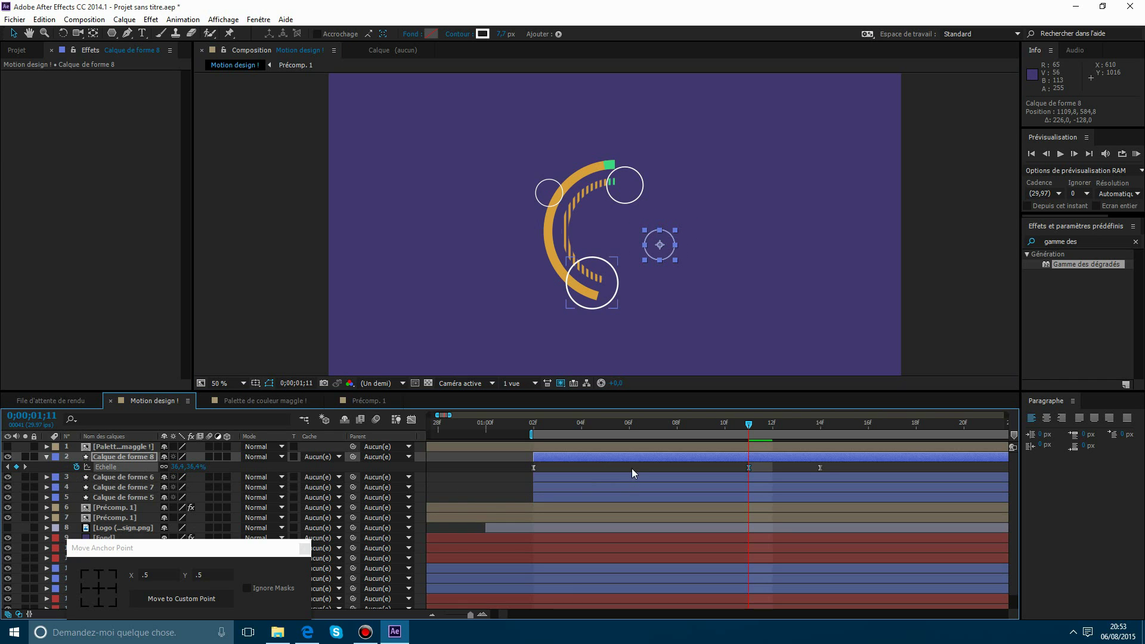
Preview the animation of the four circles from 0;00;01;00.
click(482, 422)
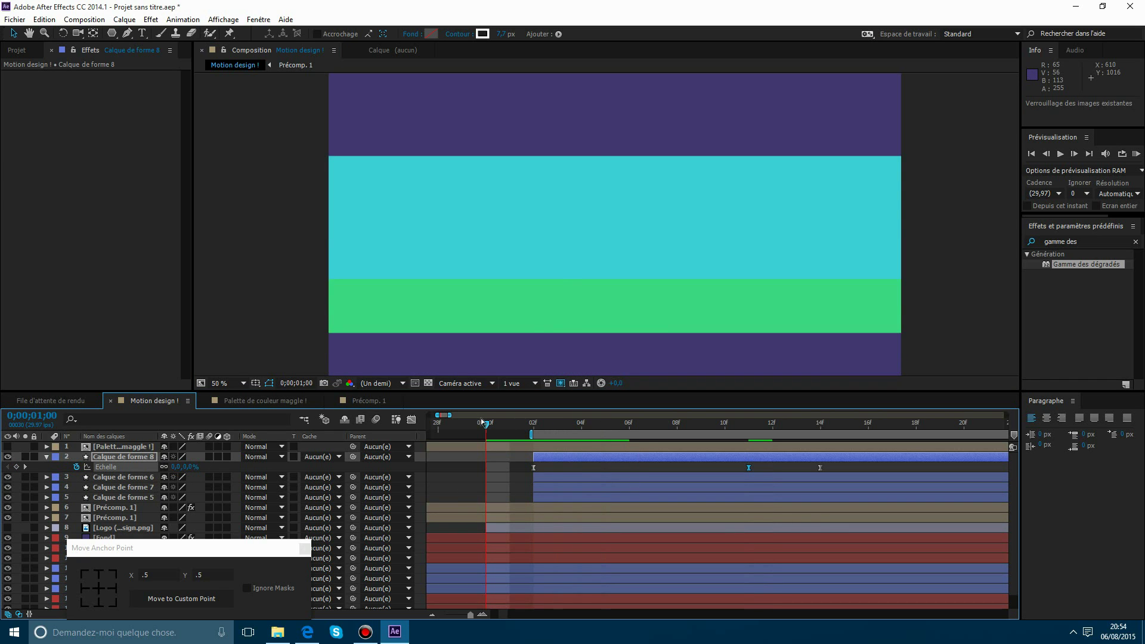
key(KP_0)
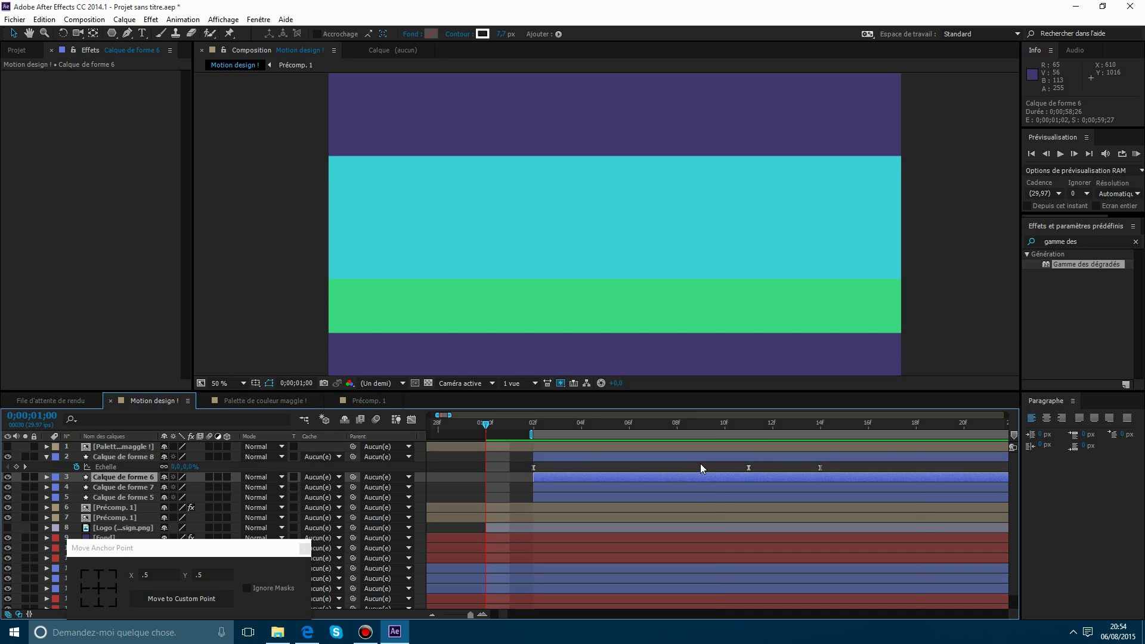
Reveal the keyframes of all four circle layers and delete their Scale keyframes at 0;00;01;14.
shift+click(704, 493)
key(u)
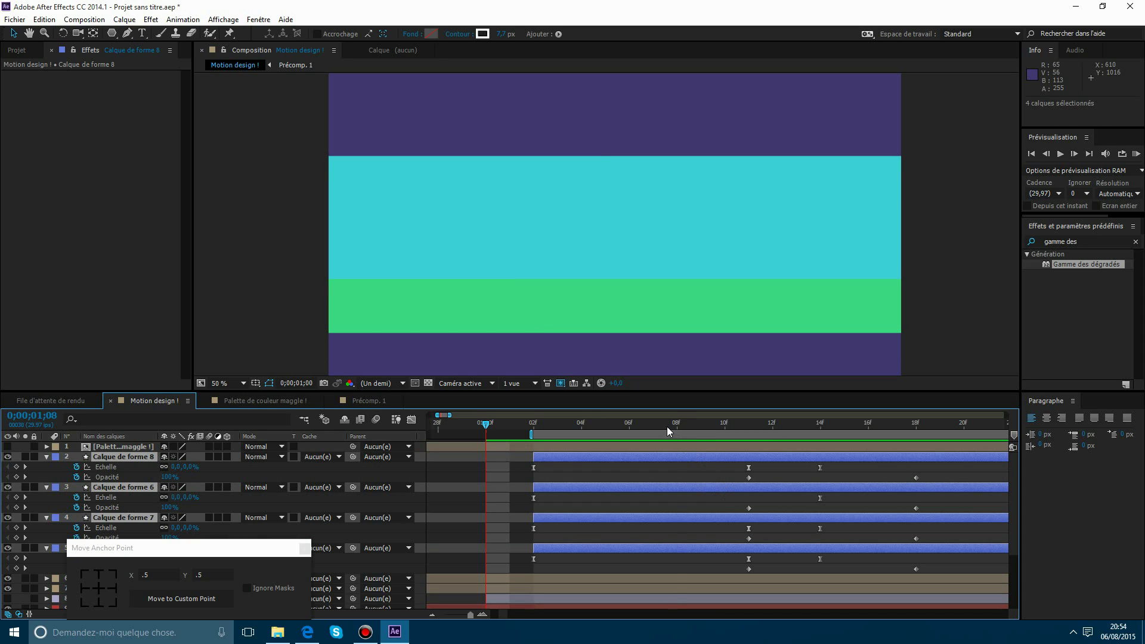
drag(667, 427, 740, 470)
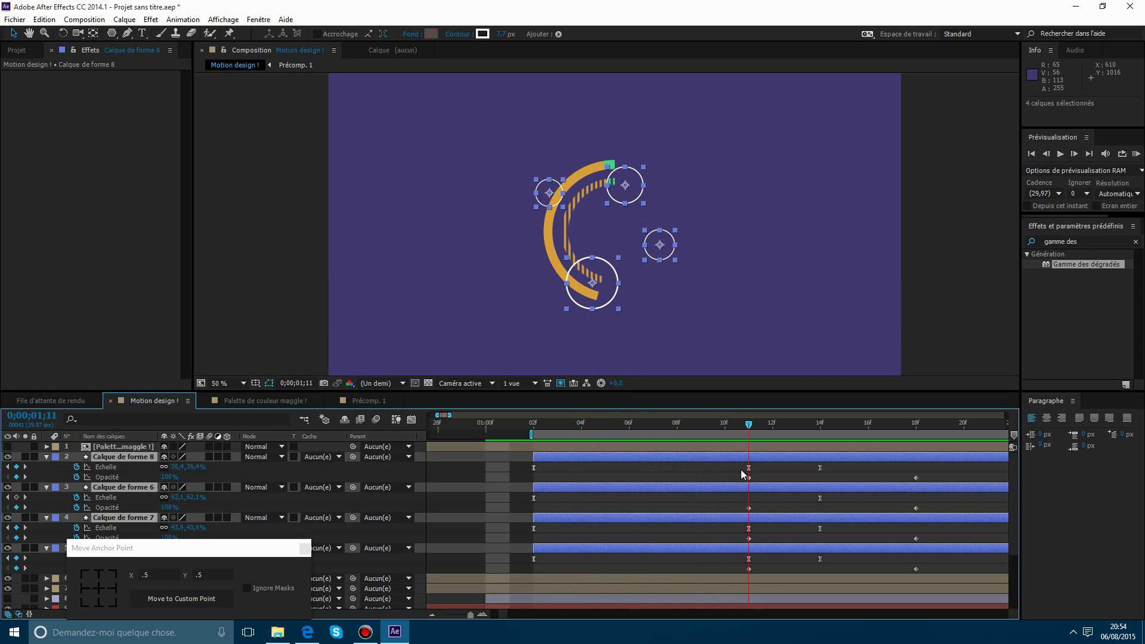
click(738, 466)
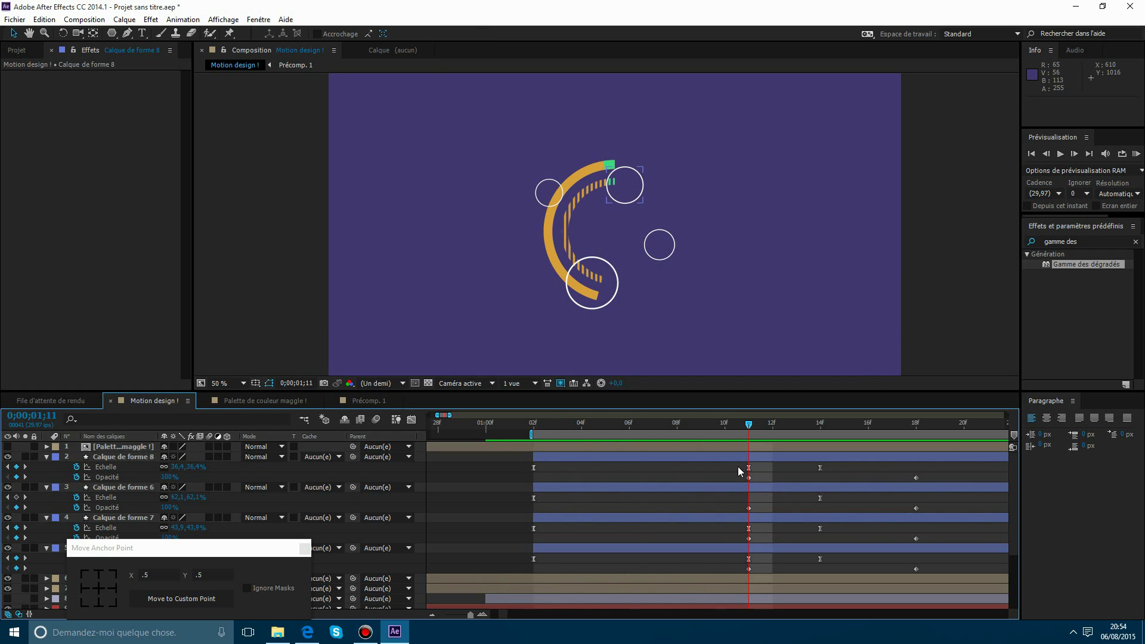
drag(745, 430, 831, 567)
key(Delete)
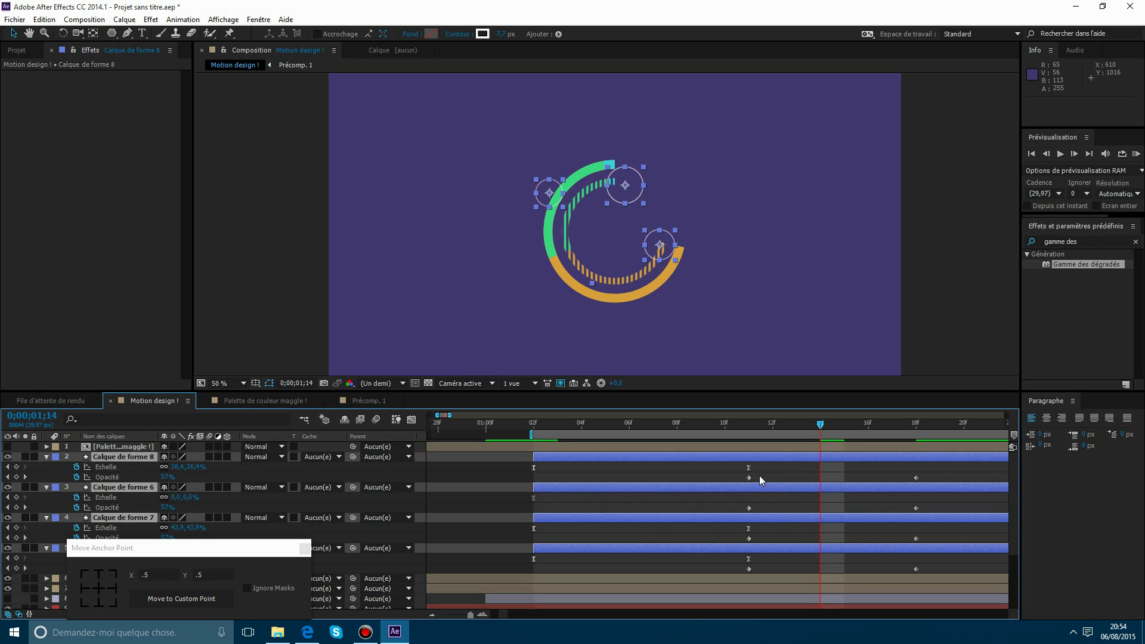
Move the last Scale keyframes of Calque de forme 8, 7 and 5 to 0;00;01;14.
click(748, 468)
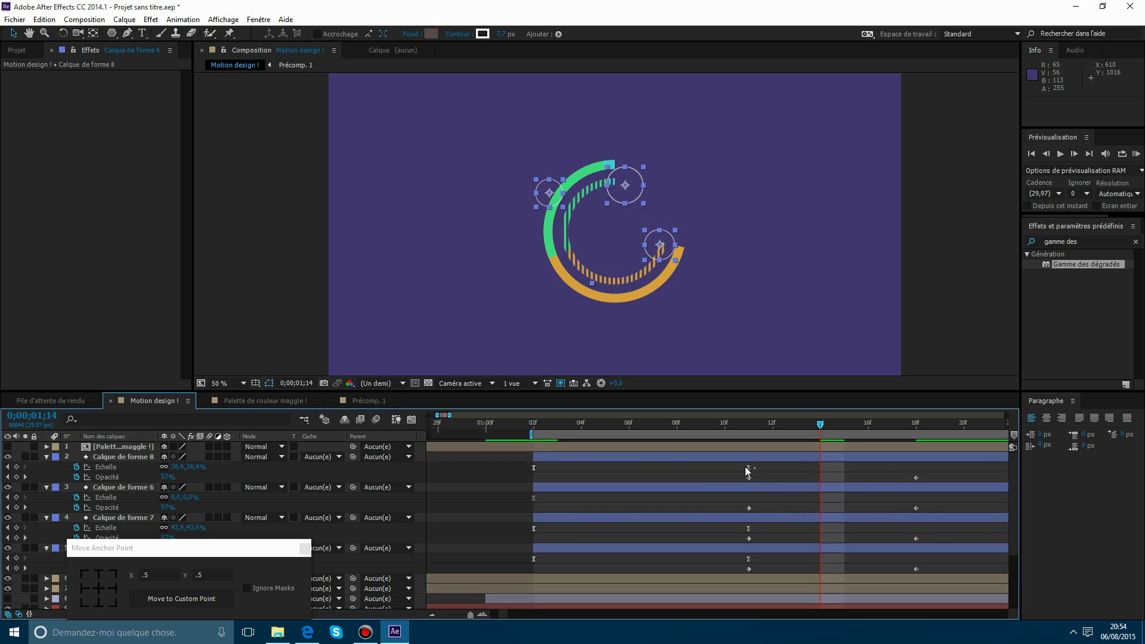
click(748, 529)
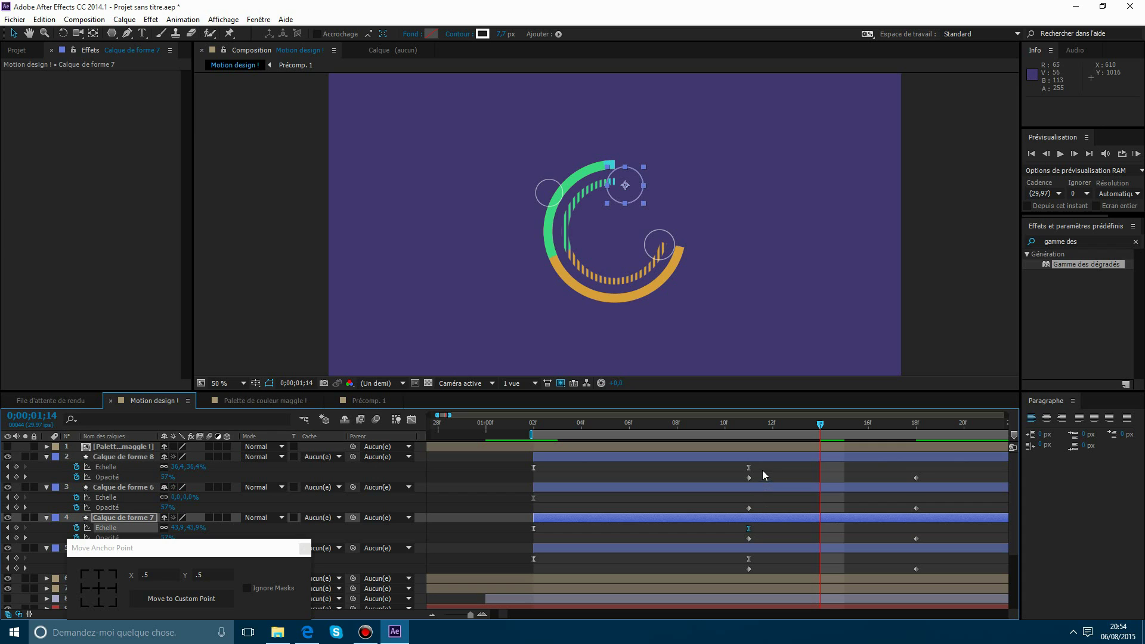
shift+click(748, 467)
shift+click(748, 559)
drag(748, 559, 772, 559)
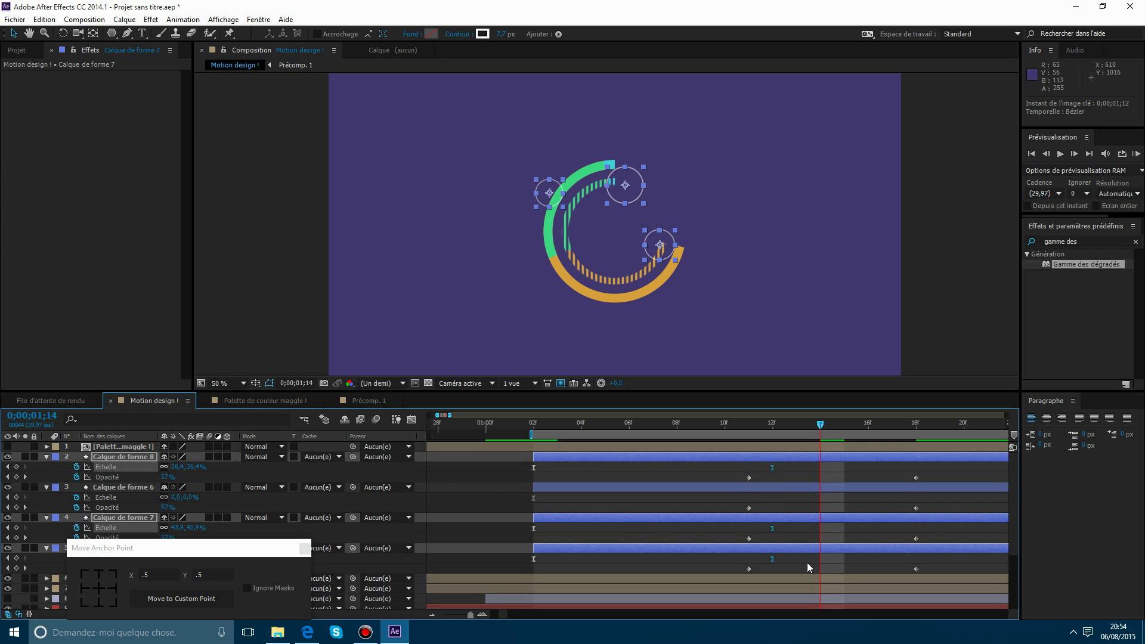
Apply Easy Ease to the Scale curves of the three selected circles and stretch their incoming handles back to 0;00;01;02.
click(411, 420)
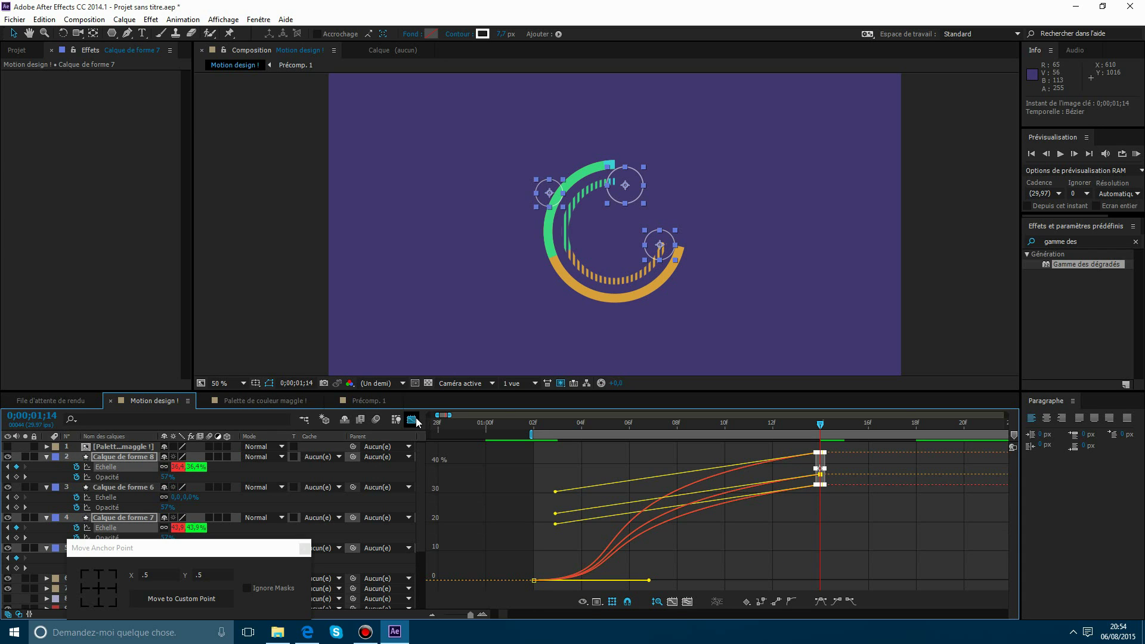
click(106, 469)
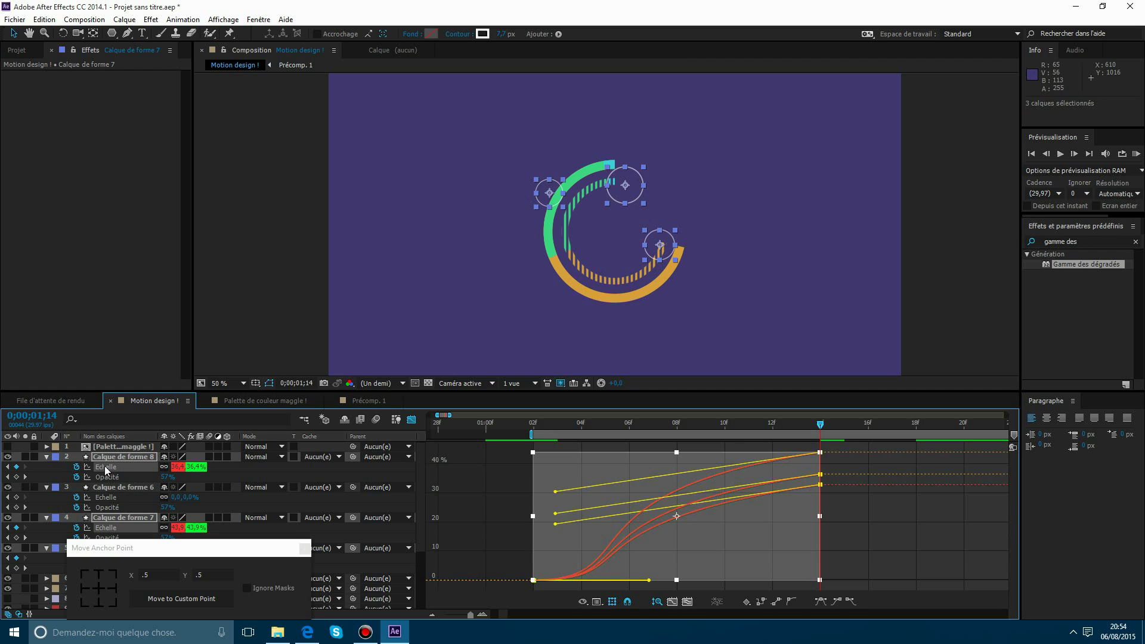
click(820, 601)
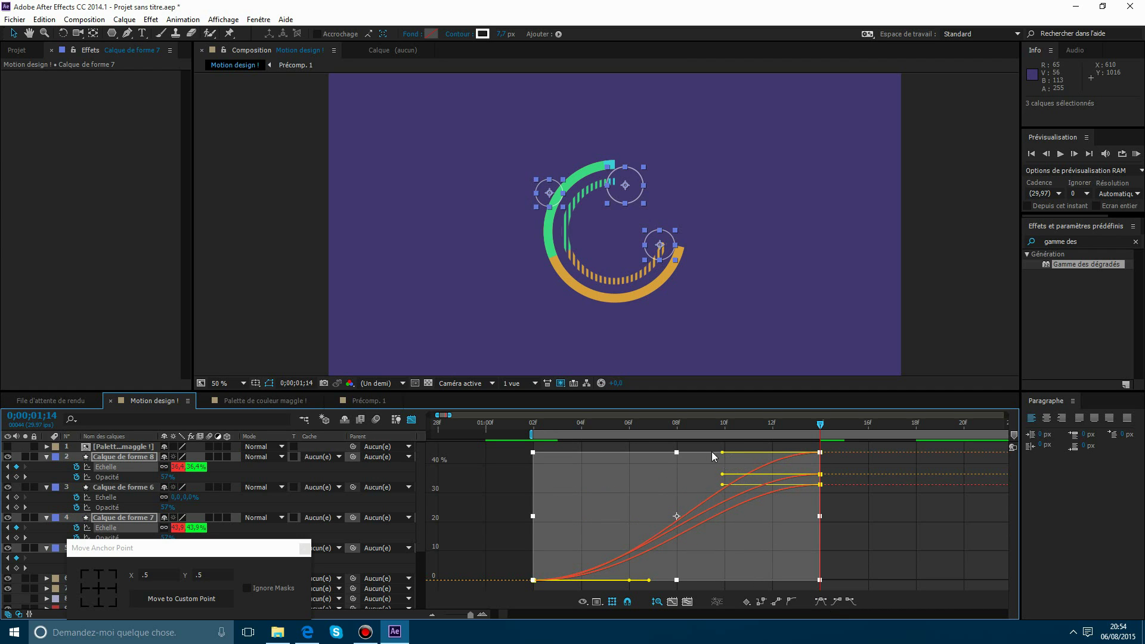
drag(721, 453, 532, 455)
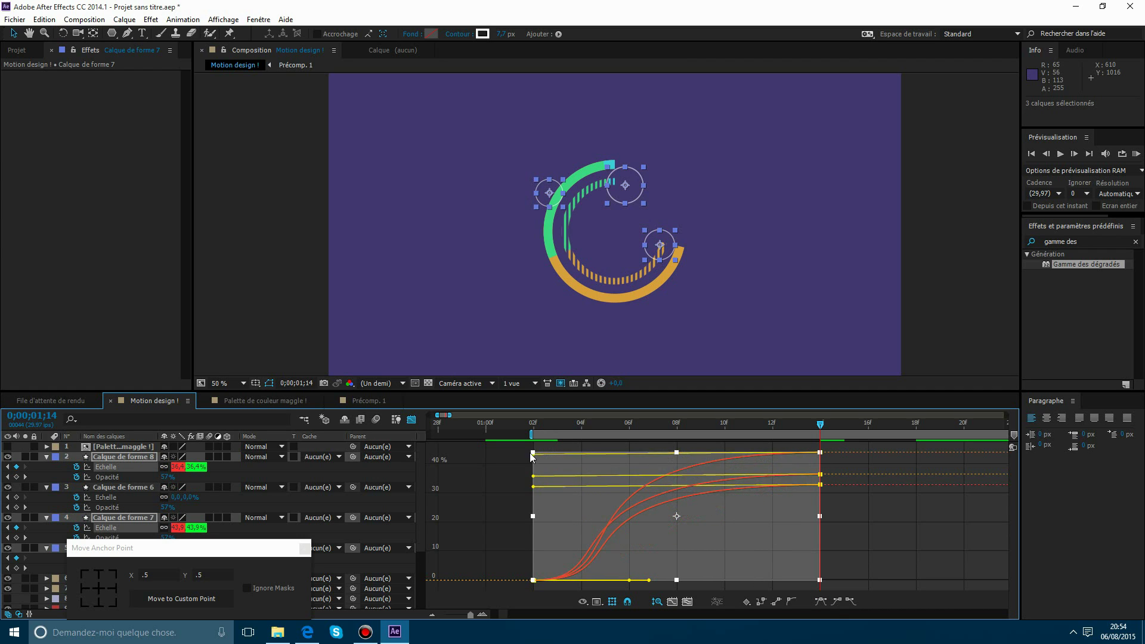
click(411, 419)
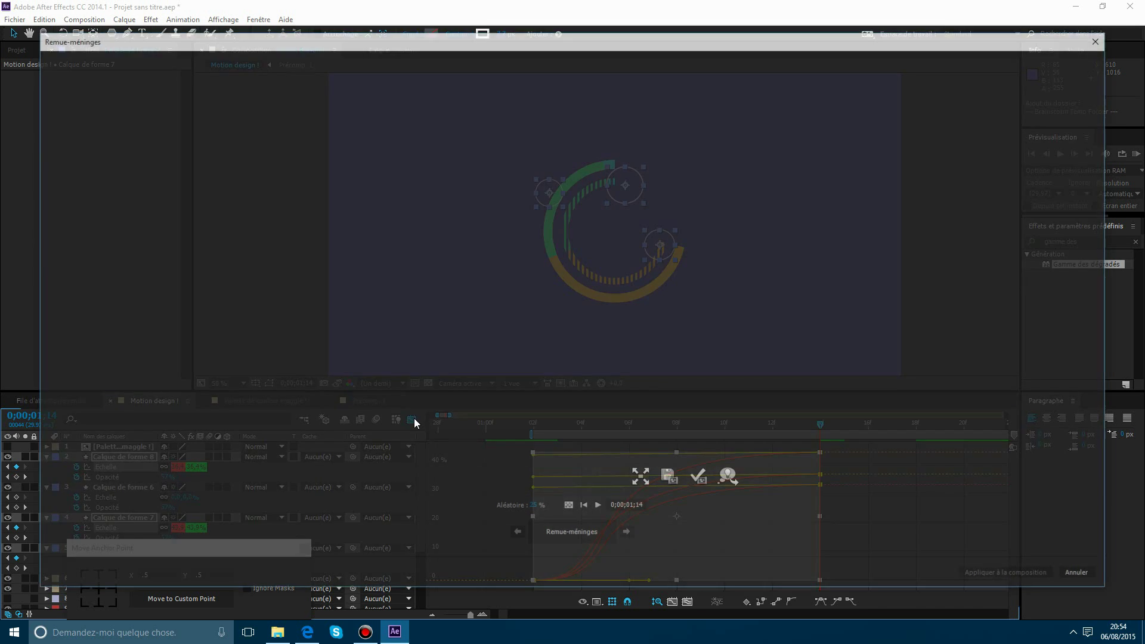
click(1102, 40)
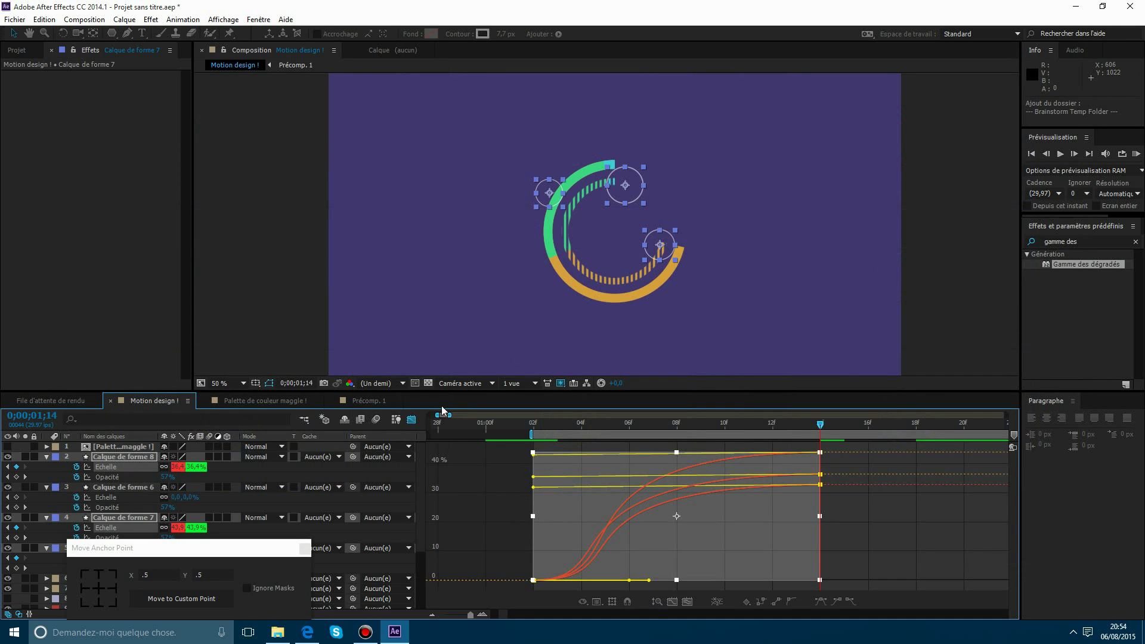
click(411, 419)
Return the playhead to 0;00;01;02 and collapse the circle layers' properties.
drag(676, 430, 533, 431)
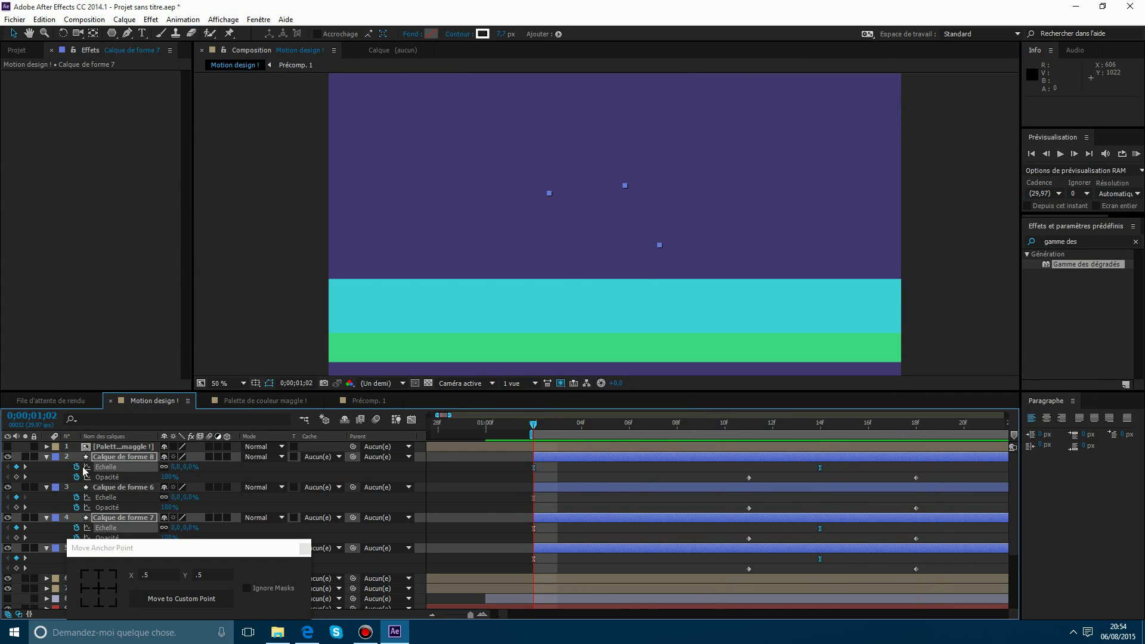
click(46, 456)
click(47, 466)
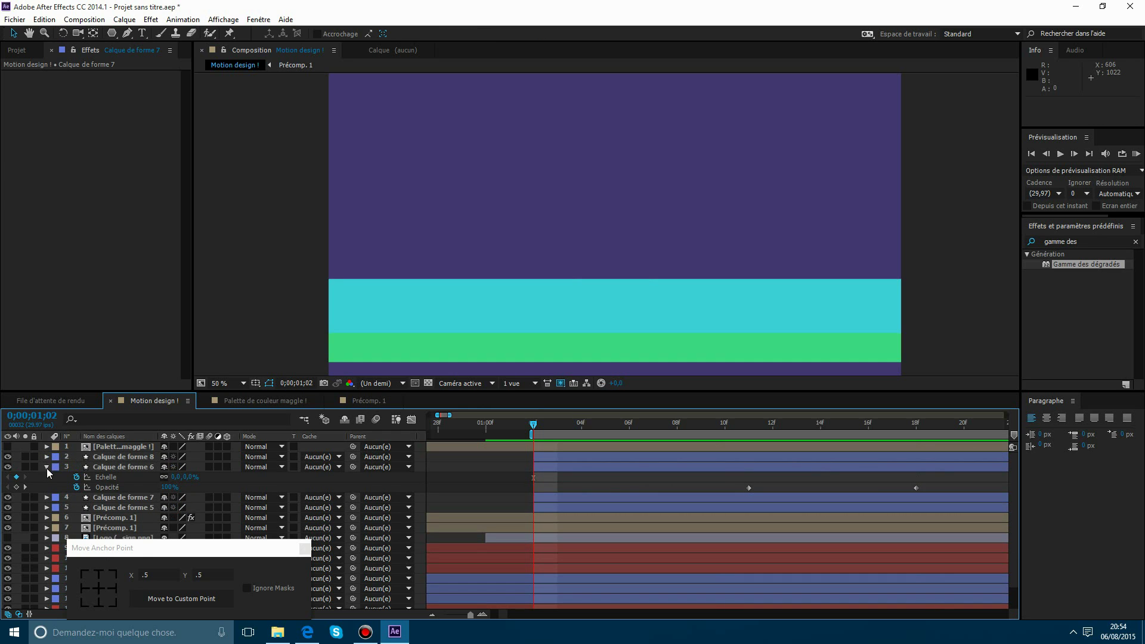
Key Calque de forme 6's Scale at 61% at 0;00;01;11 and move that keyframe to 0;00;01;15.
click(556, 510)
drag(533, 426, 677, 426)
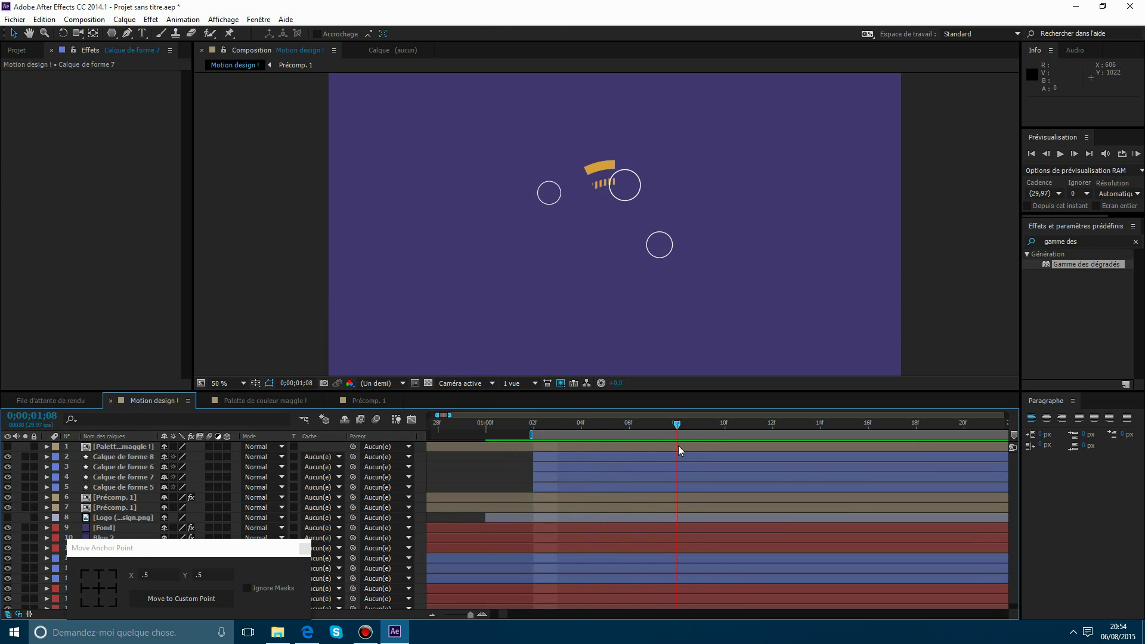
click(699, 458)
click(699, 468)
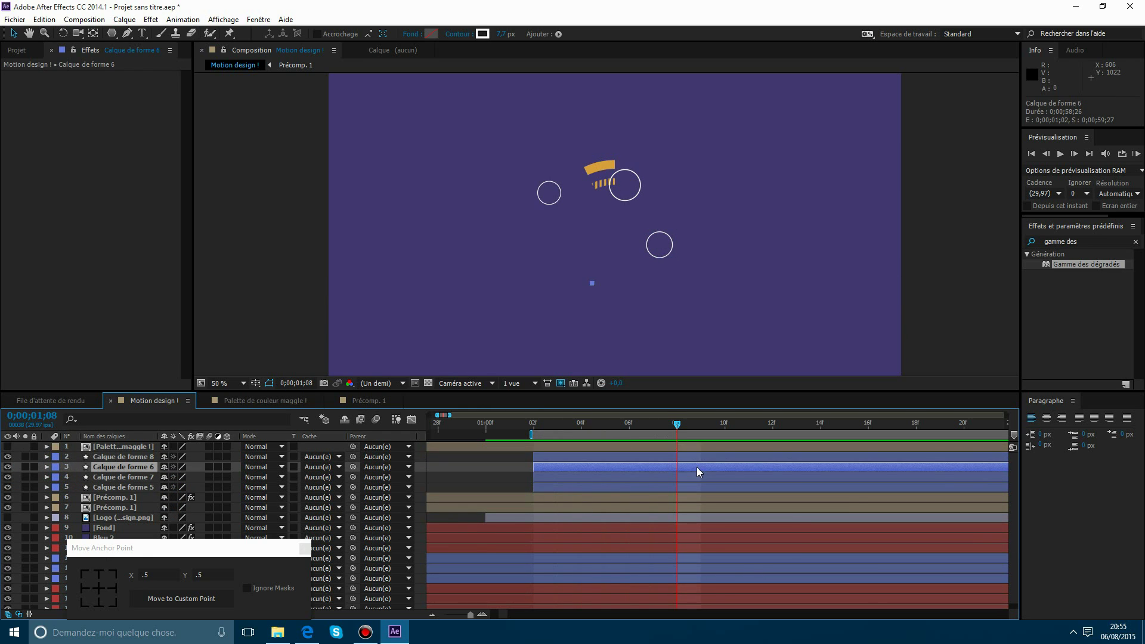
key(u)
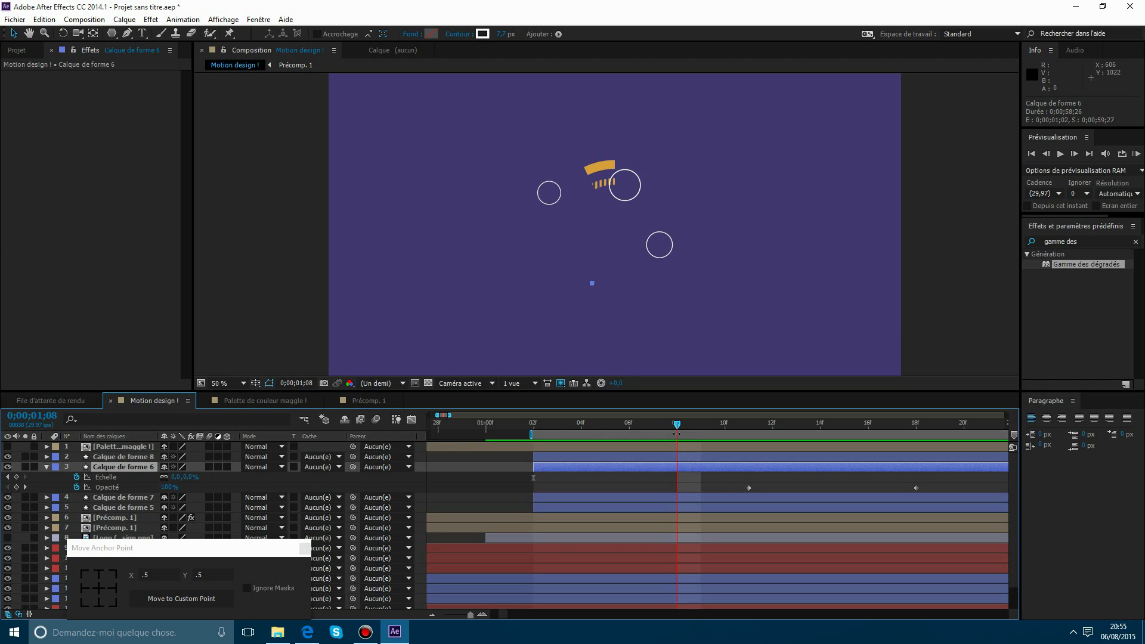
drag(678, 426, 746, 444)
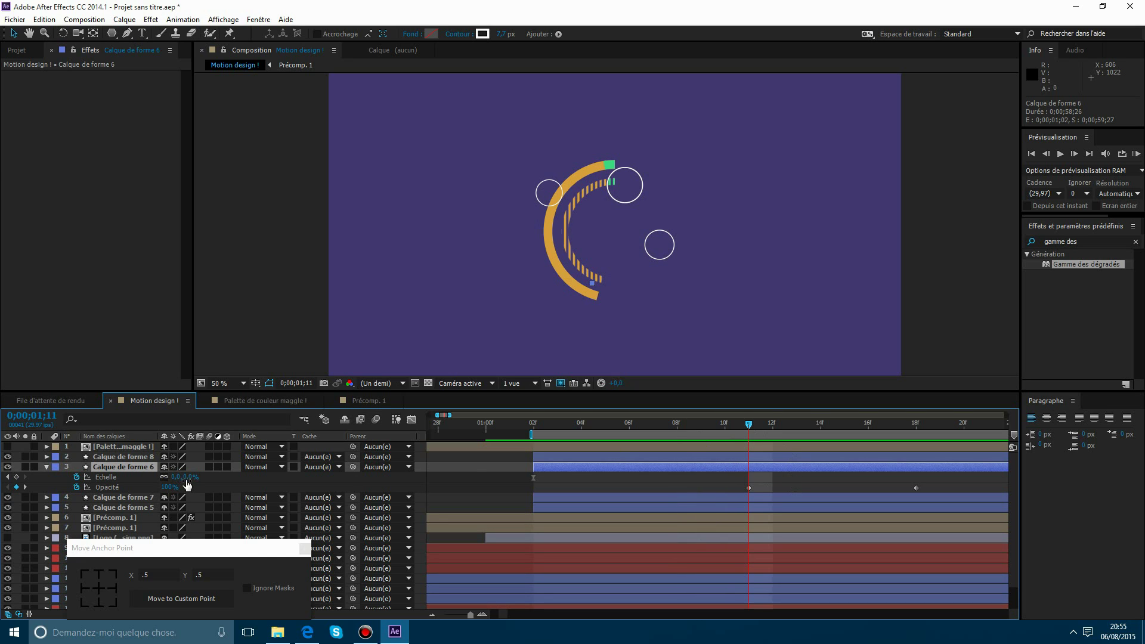
drag(187, 484, 467, 483)
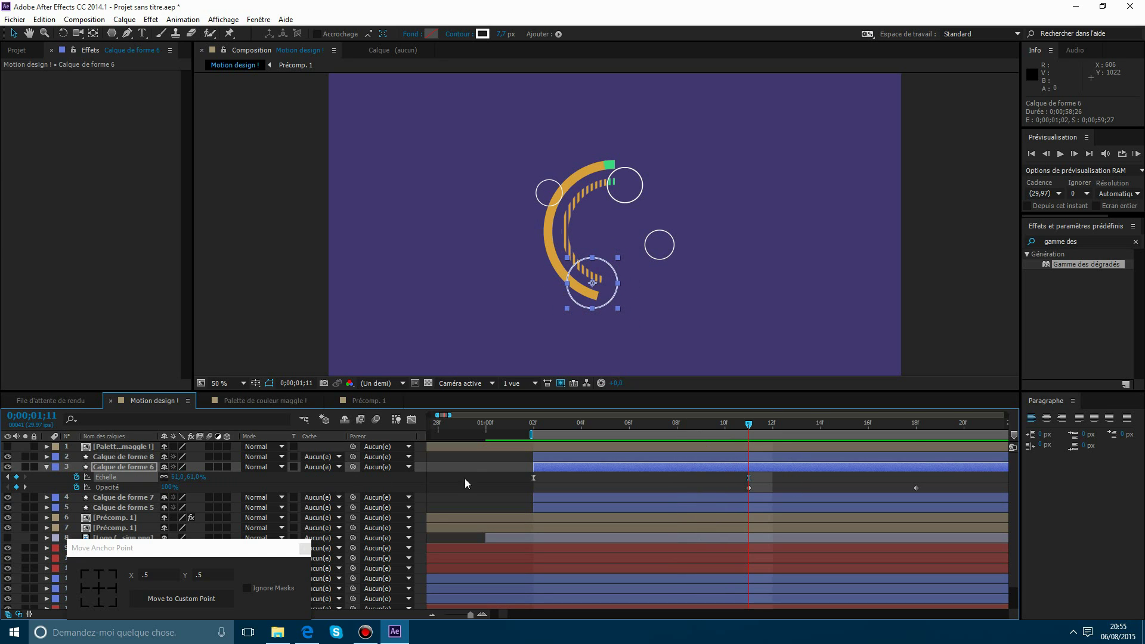
drag(750, 482, 840, 485)
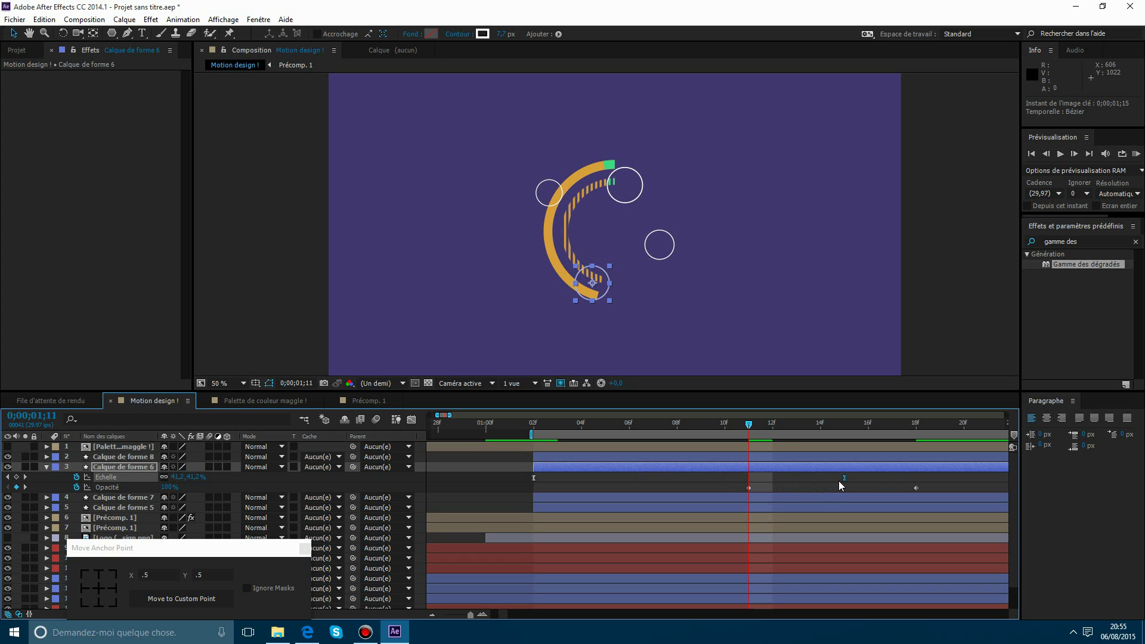
Stretch the incoming handle of Calque de forme 6's last Scale keyframe back to 0;00;01;02 in the graph editor.
drag(756, 423, 782, 460)
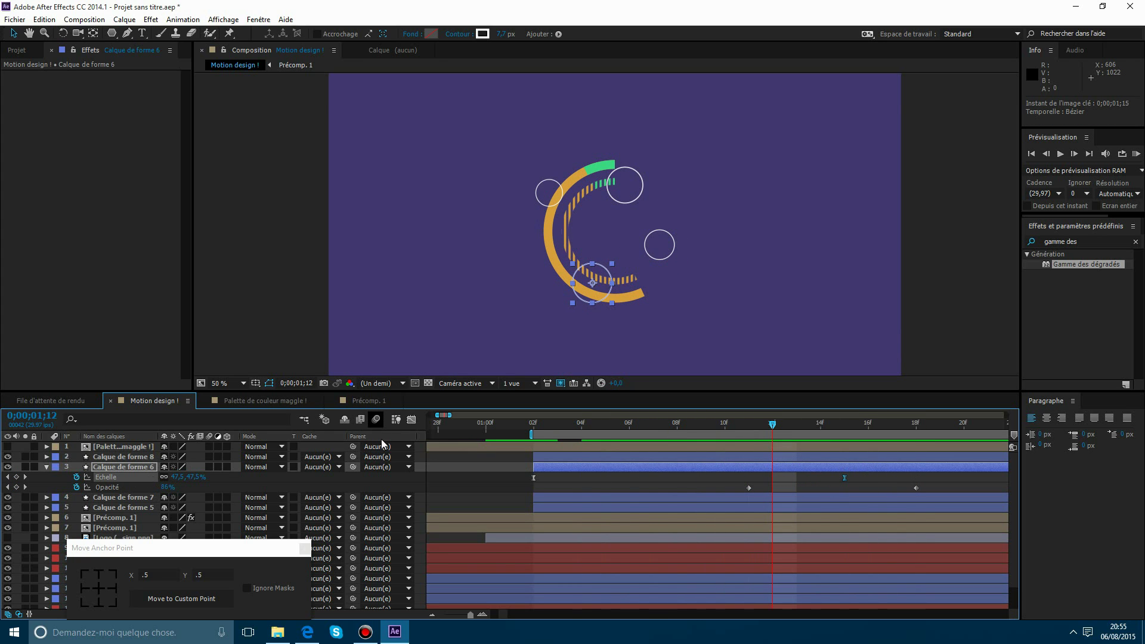
click(411, 419)
click(107, 477)
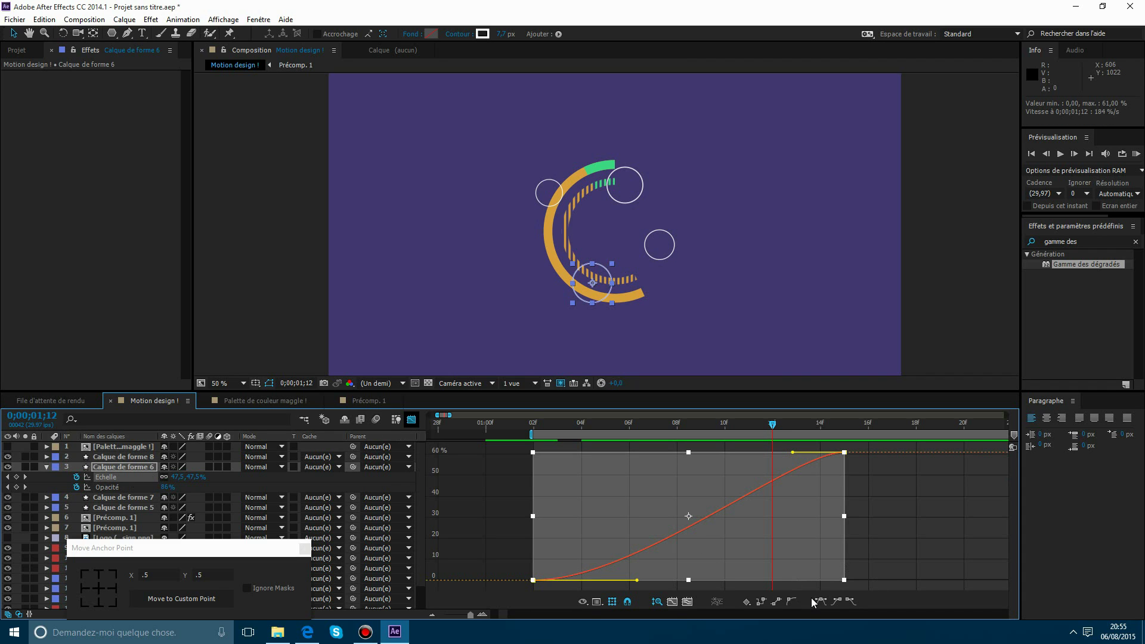
drag(787, 457, 525, 453)
click(408, 422)
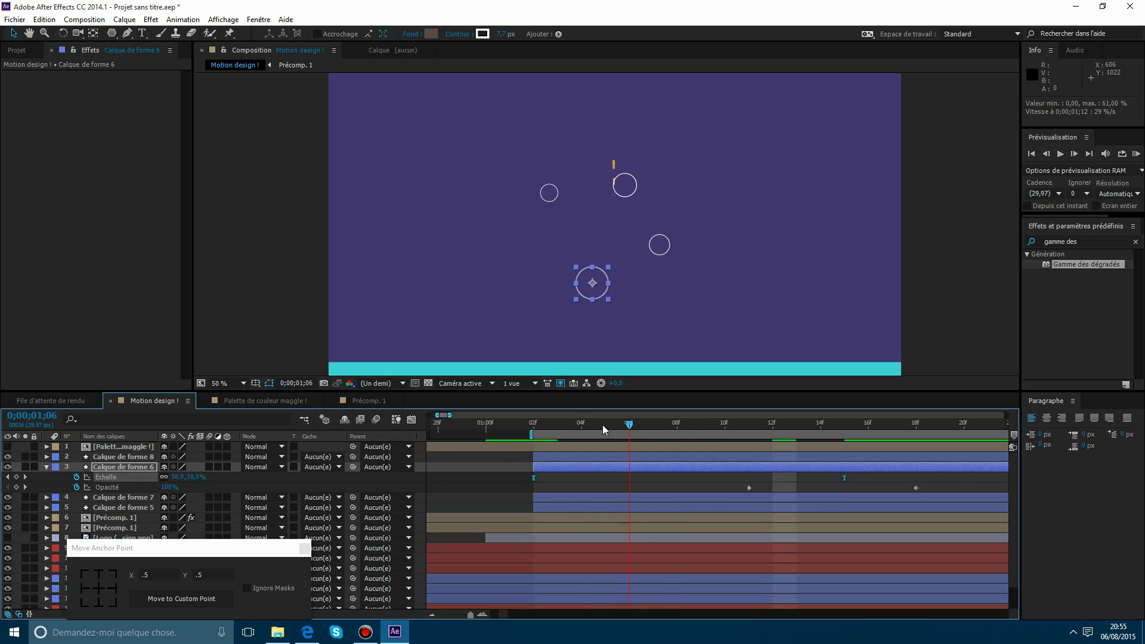
Preview the animation from 0;00;01;00 and collapse the properties of Calque de forme 6.
click(494, 425)
key(space)
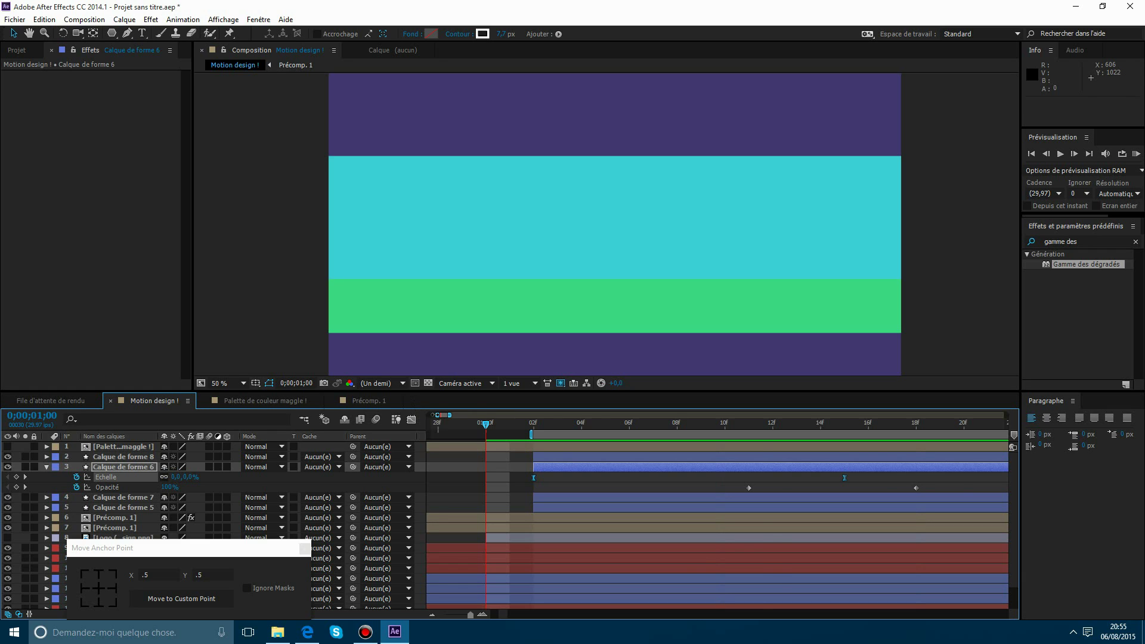
drag(435, 414, 505, 416)
click(47, 467)
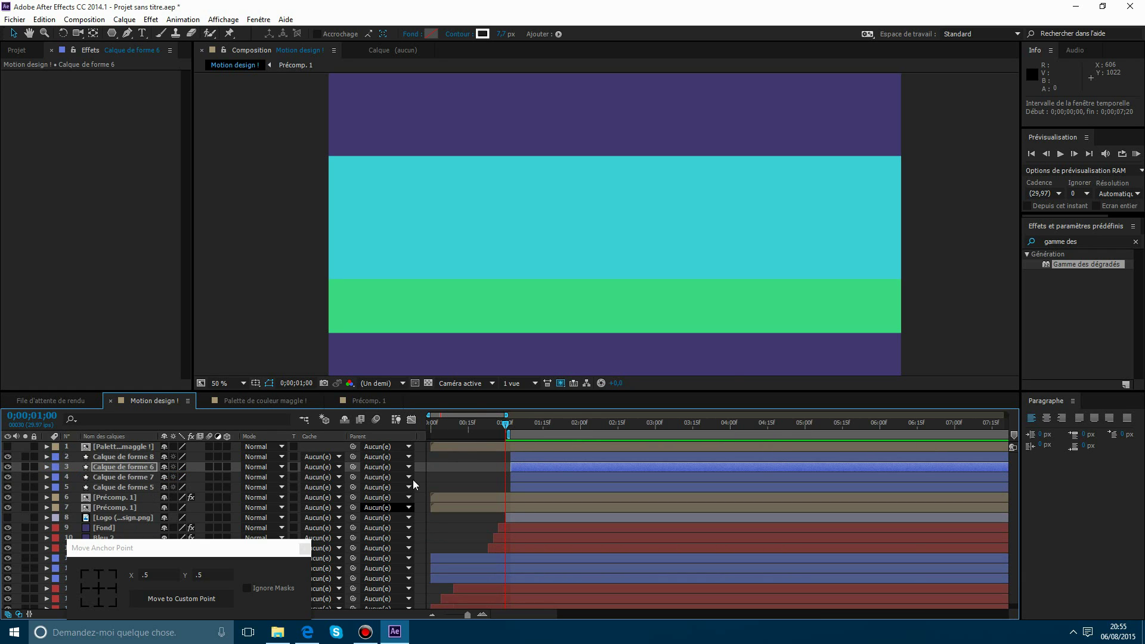
Set the work area to start at 0;00;00;00 and play a RAM preview of the whole animation.
click(382, 507)
click(471, 509)
click(470, 509)
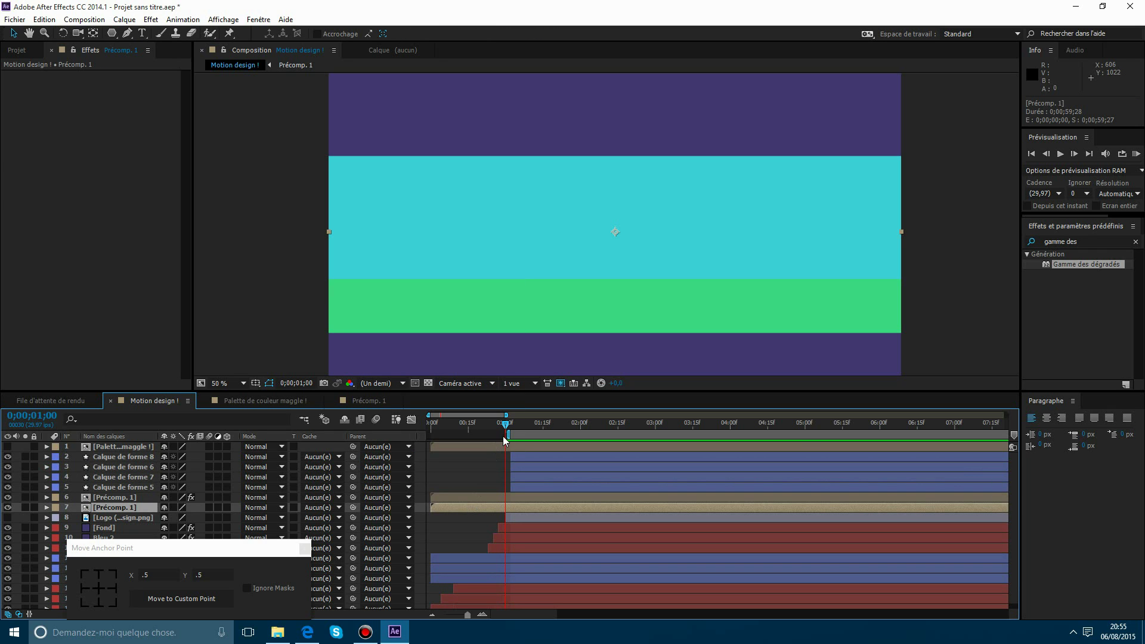
drag(508, 435, 315, 434)
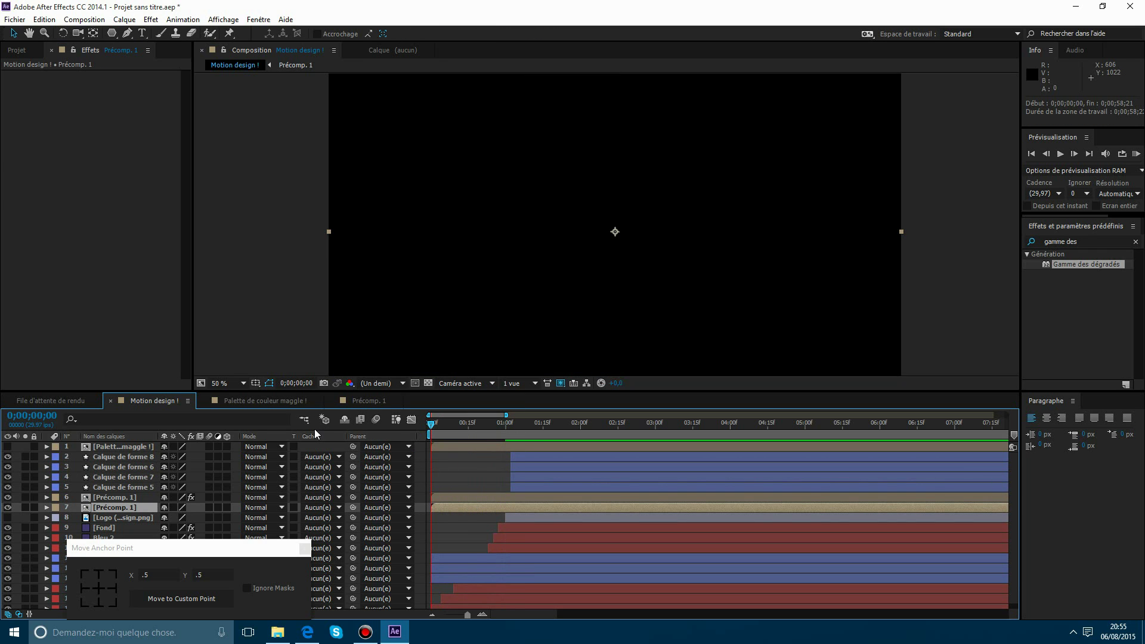
key(KP_0)
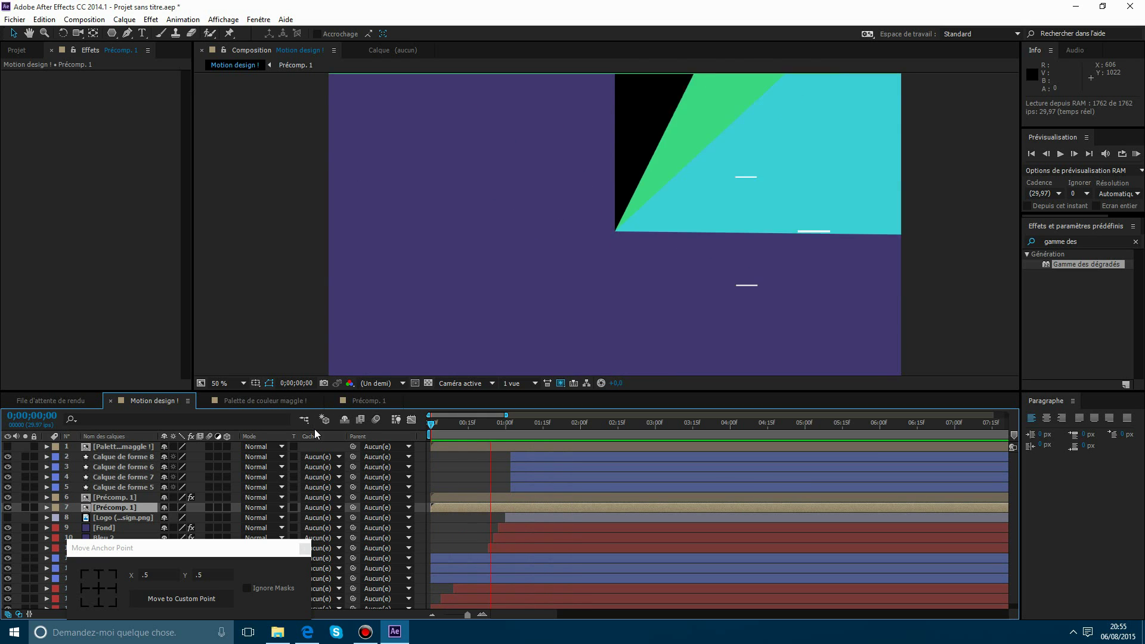
key(space)
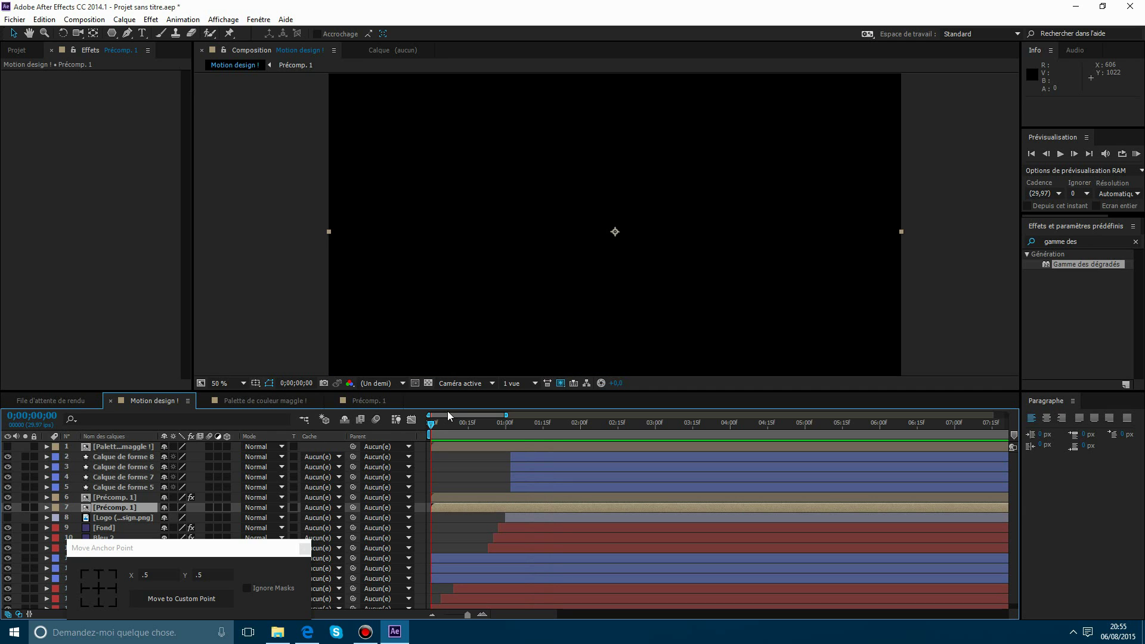
Move the logo PNG layer to the top of the layer stack and make it visible.
drag(451, 425, 595, 444)
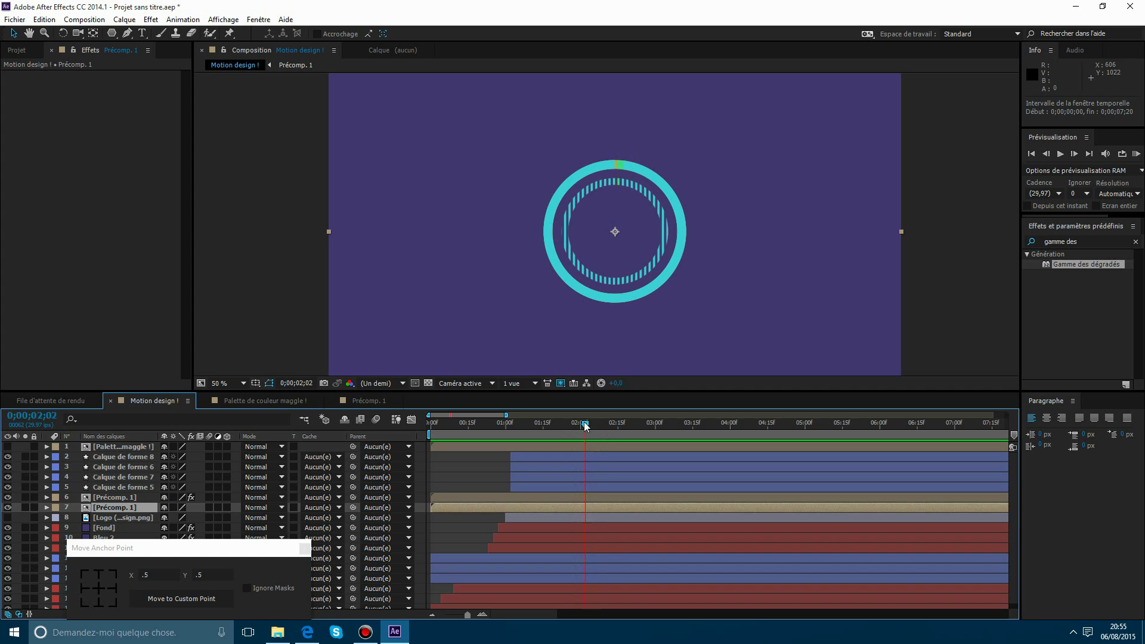
mouse_move(585, 425)
mouse_down()
mouse_move(474, 424)
mouse_move(584, 430)
mouse_move(504, 434)
mouse_move(571, 434)
mouse_up()
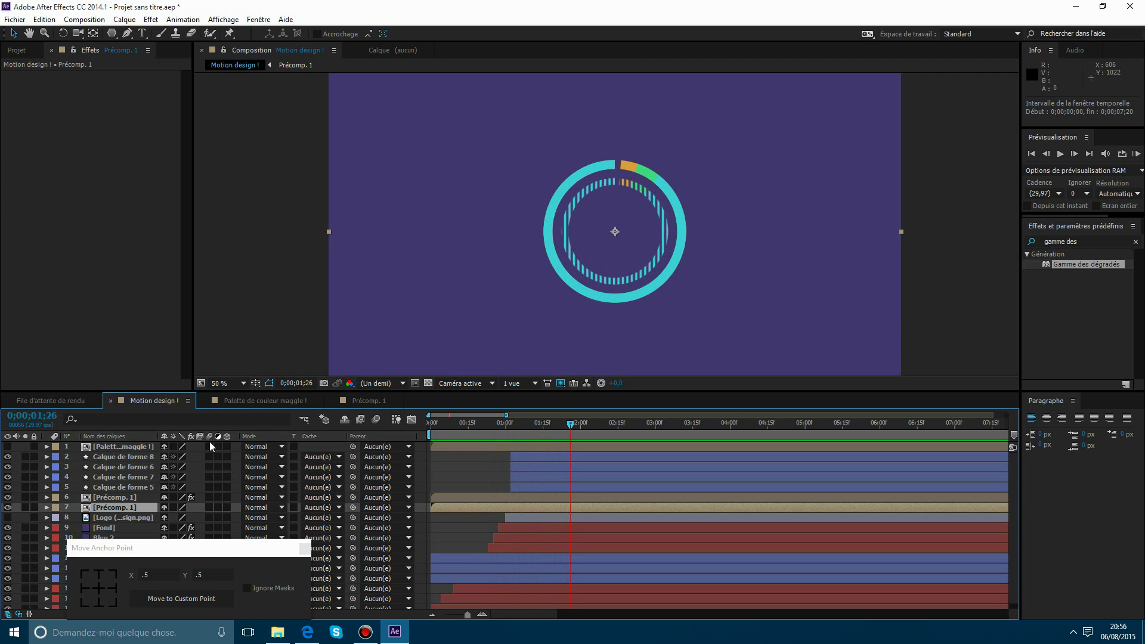
drag(99, 511, 2, 447)
click(7, 446)
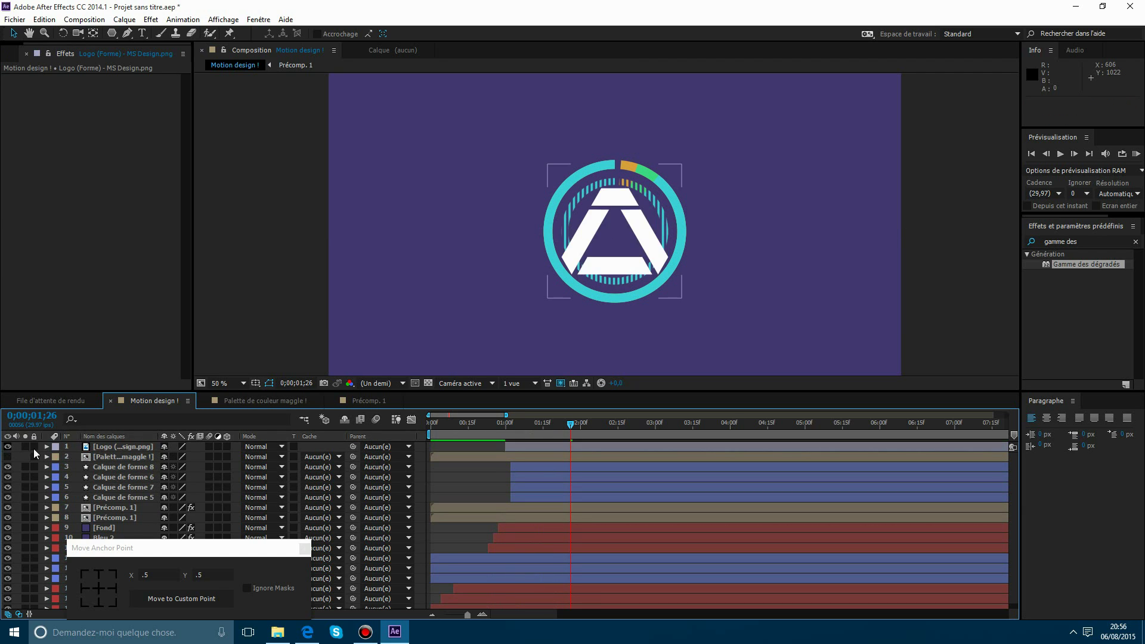
mouse_move(519, 427)
mouse_down()
mouse_move(467, 427)
mouse_move(535, 438)
mouse_up()
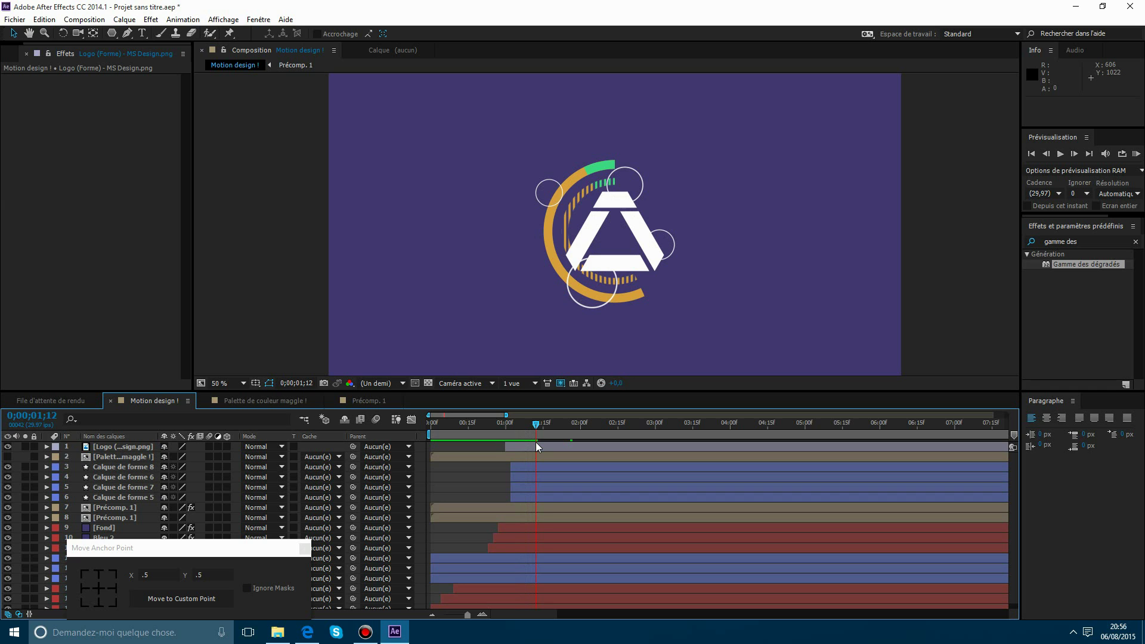
click(364, 632)
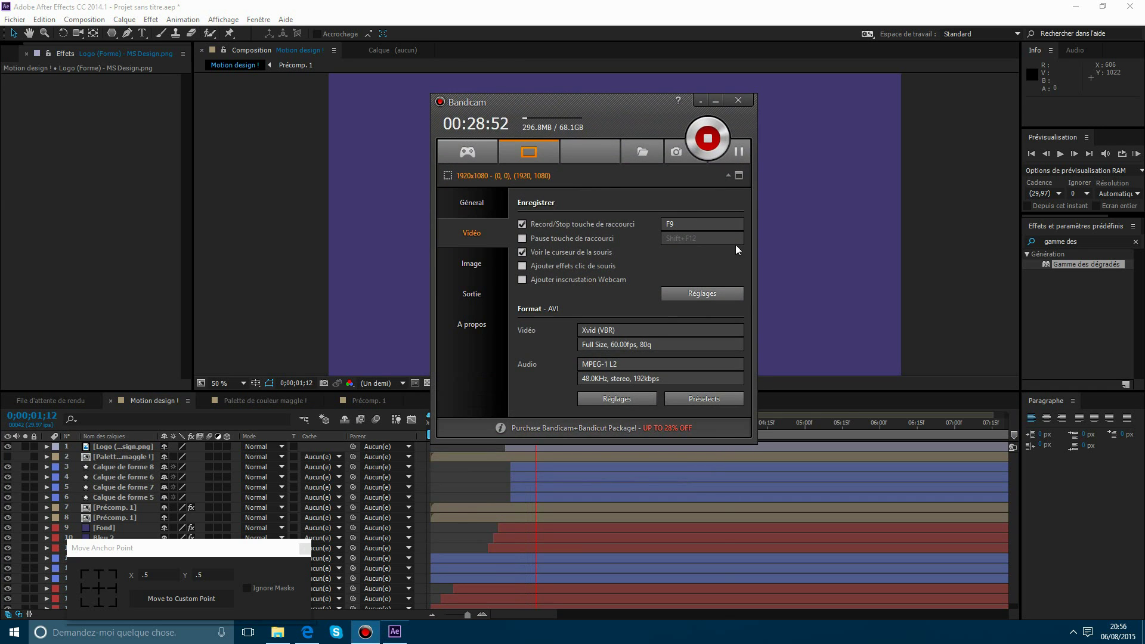
click(716, 148)
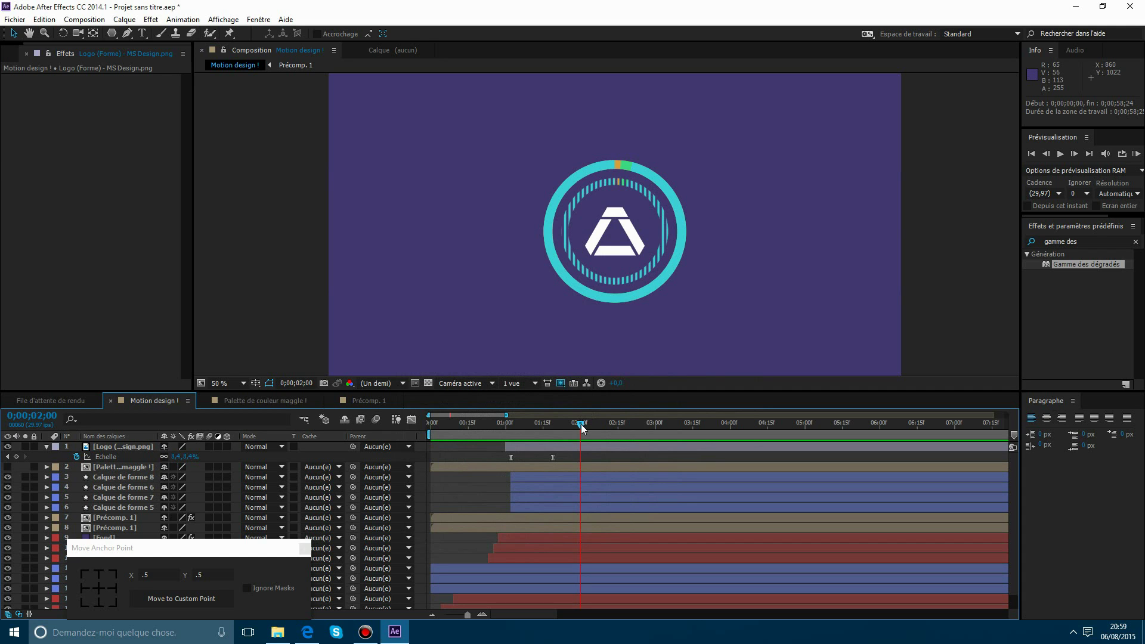
Scrub through the logo's Scale animation to 0;00;01;19 and collapse the logo layer's properties.
drag(581, 428, 542, 427)
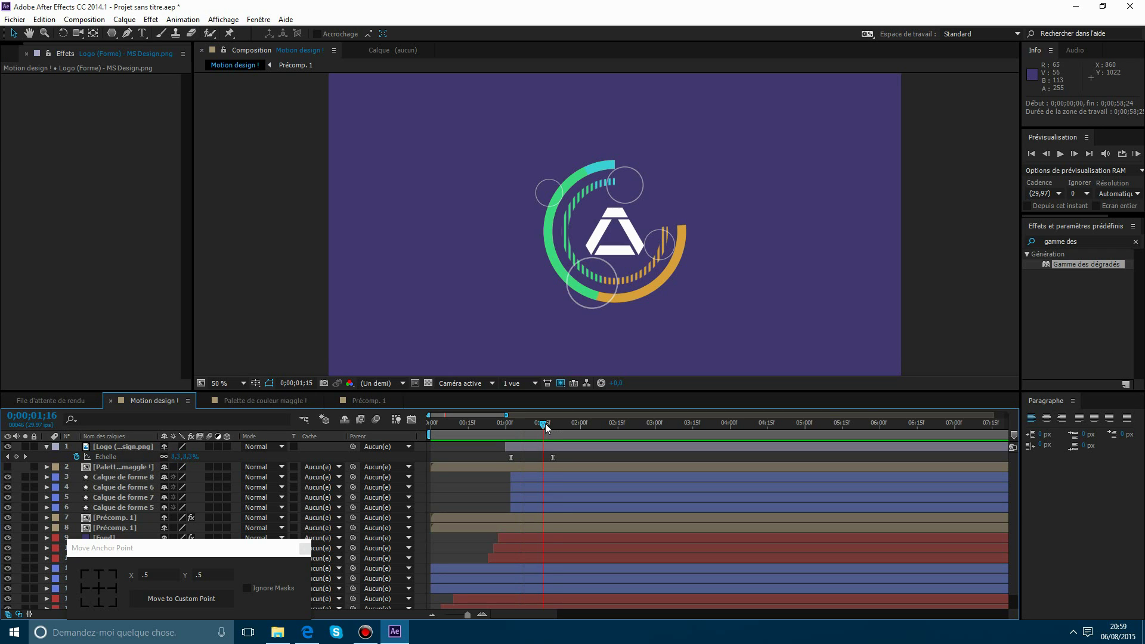
drag(538, 428, 553, 429)
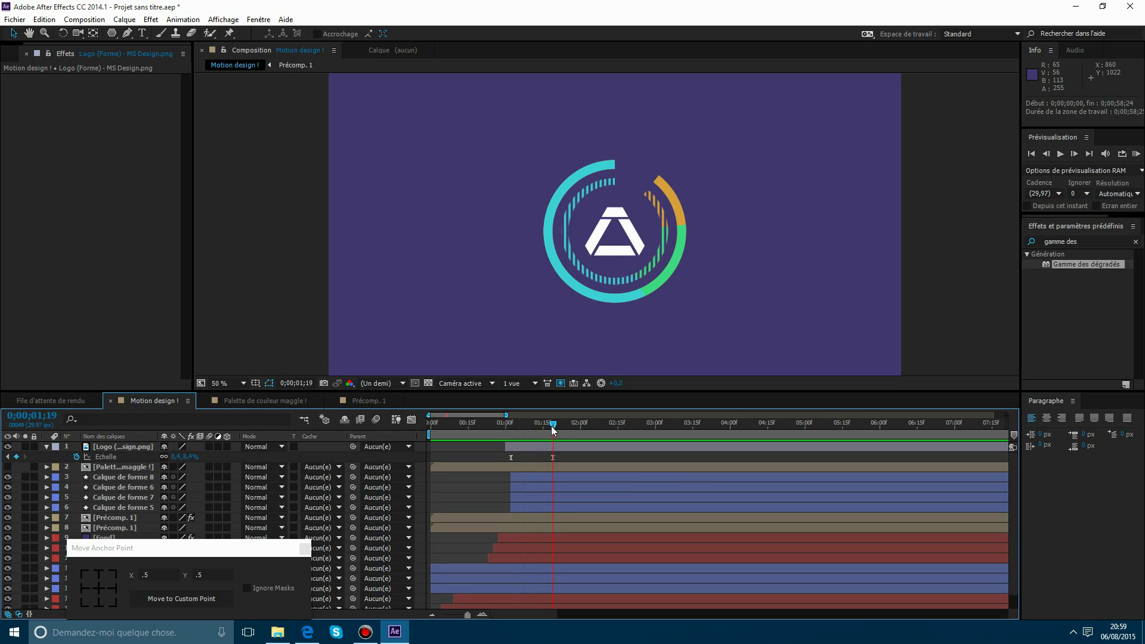
click(46, 450)
click(46, 450)
click(46, 450)
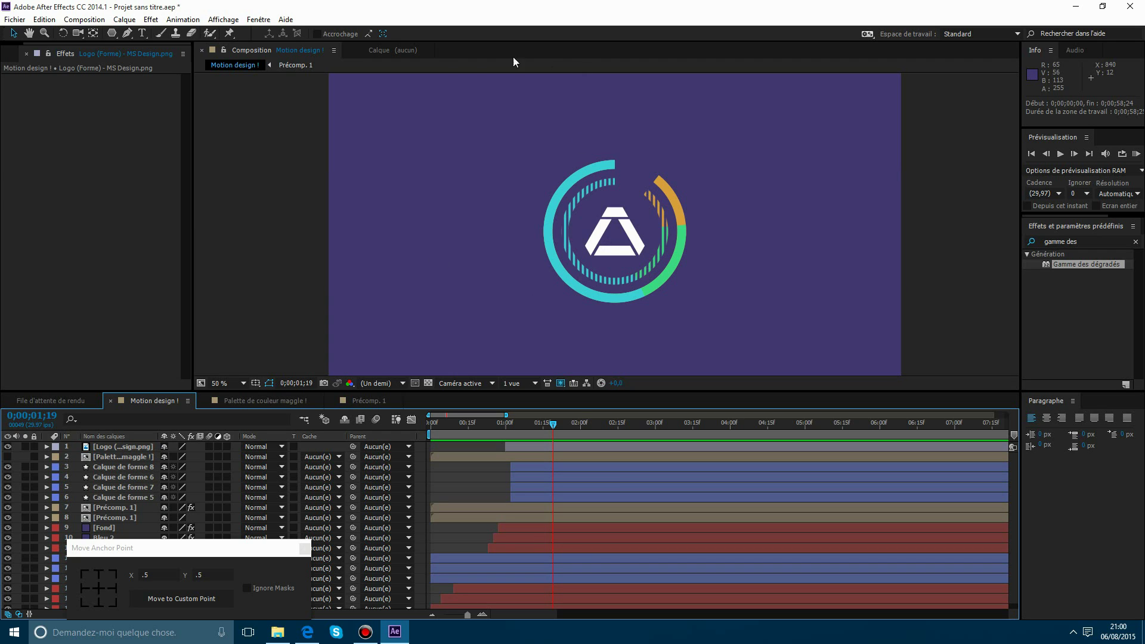
Check the composition in the viewer and place the playhead at 0;00;01;08.
key(space)
drag(478, 153, 488, 205)
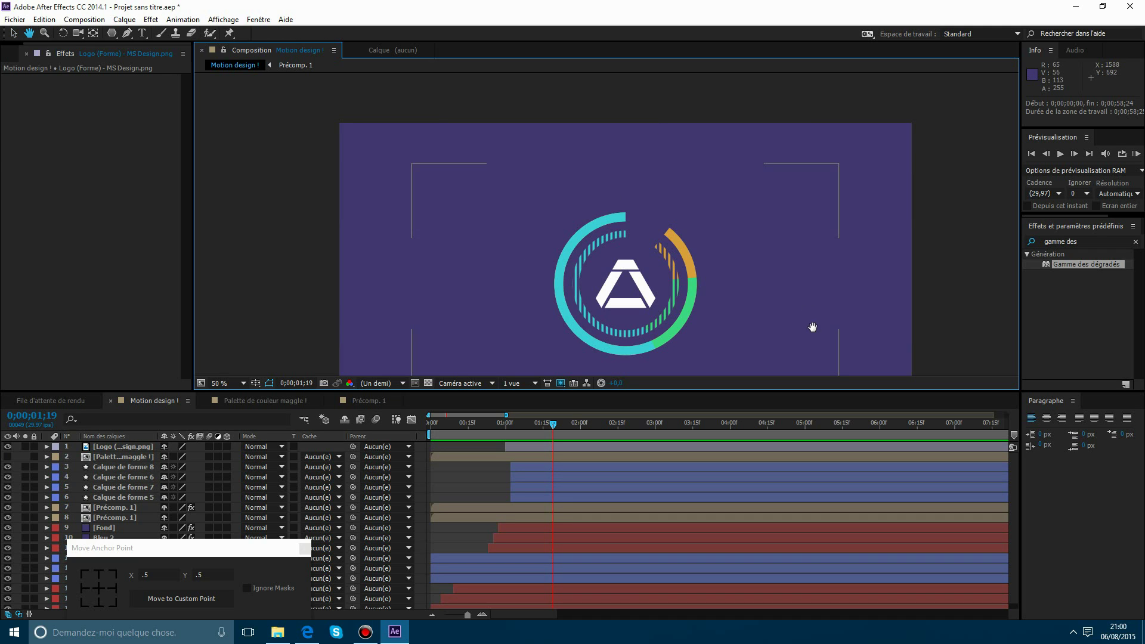
drag(552, 424, 492, 430)
key(KP_0)
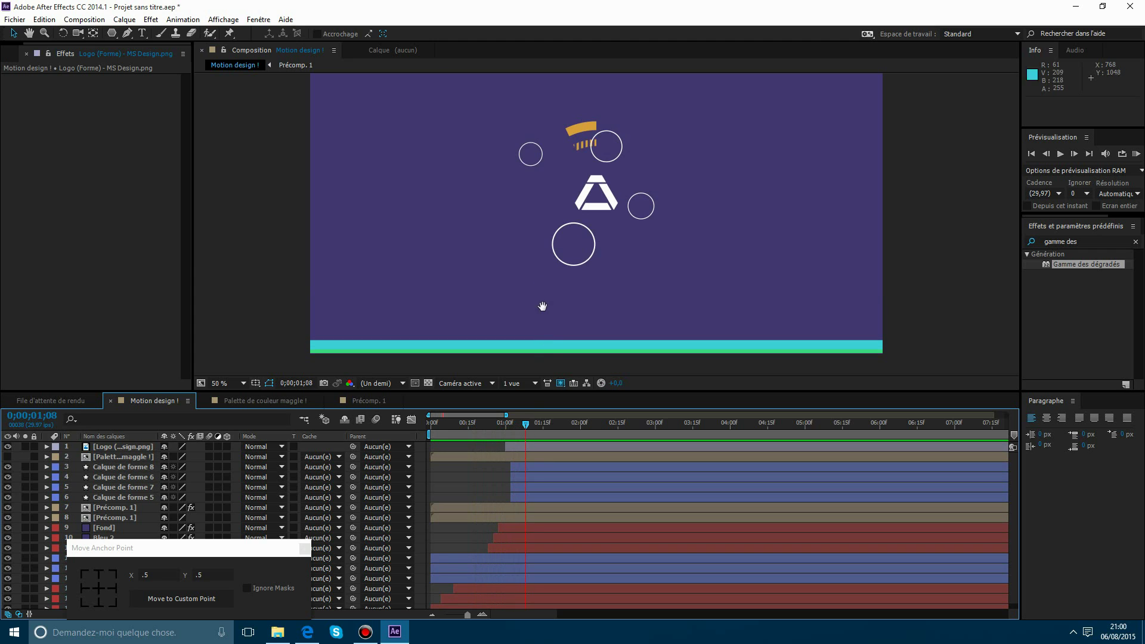
Fit the composition to the viewer up to 100% and move the Move Anchor Point window clear of the layer list.
click(235, 383)
click(237, 410)
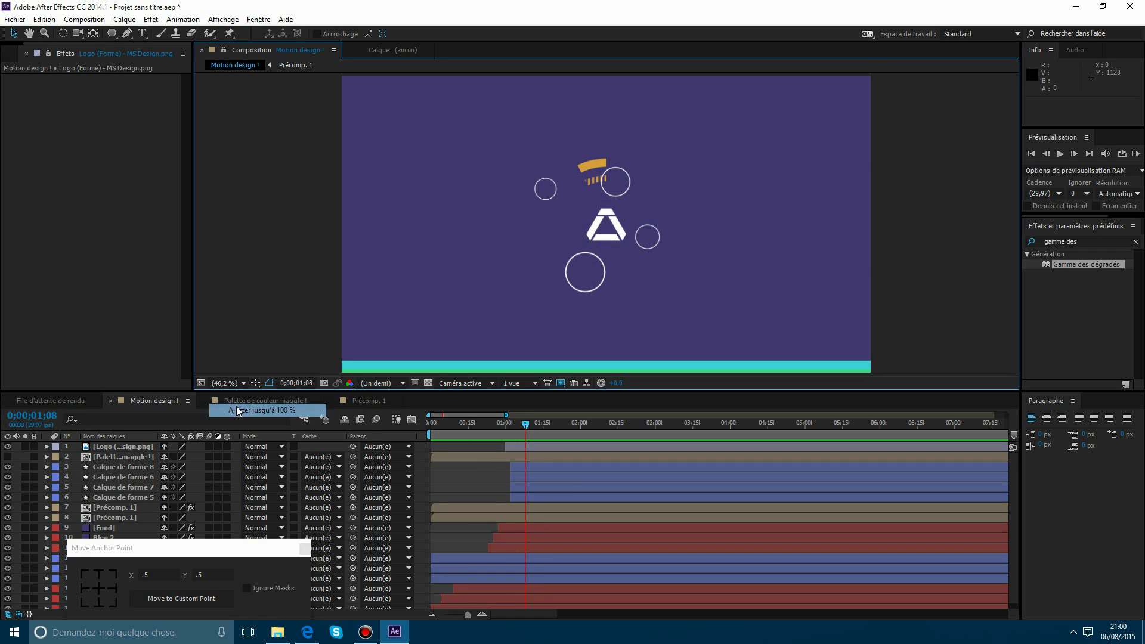
click(455, 485)
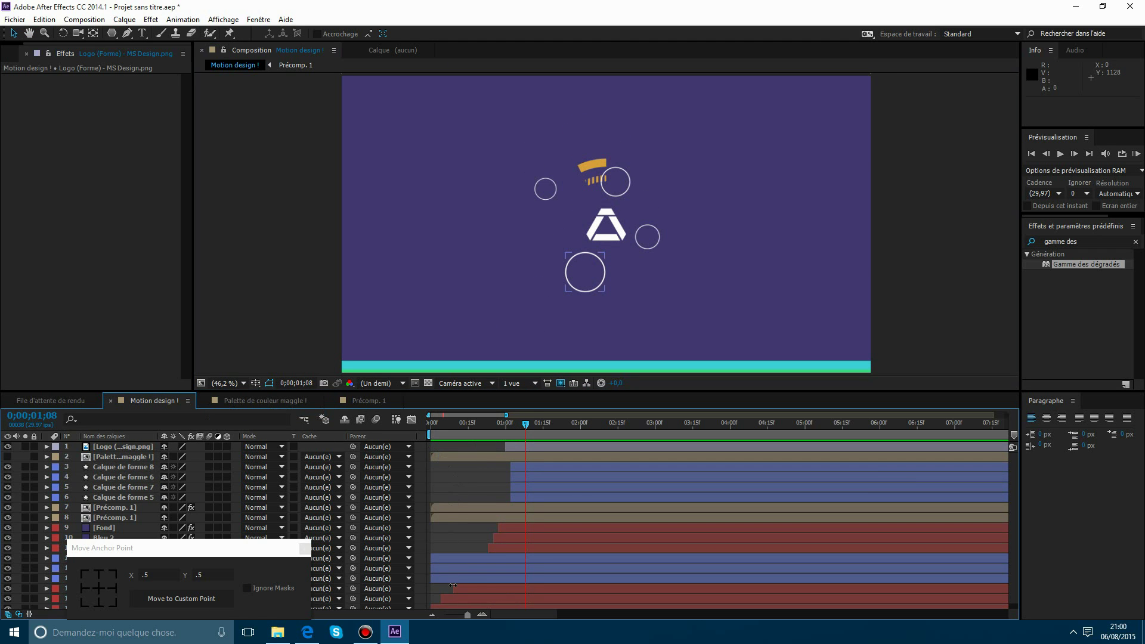
drag(243, 541, 182, 594)
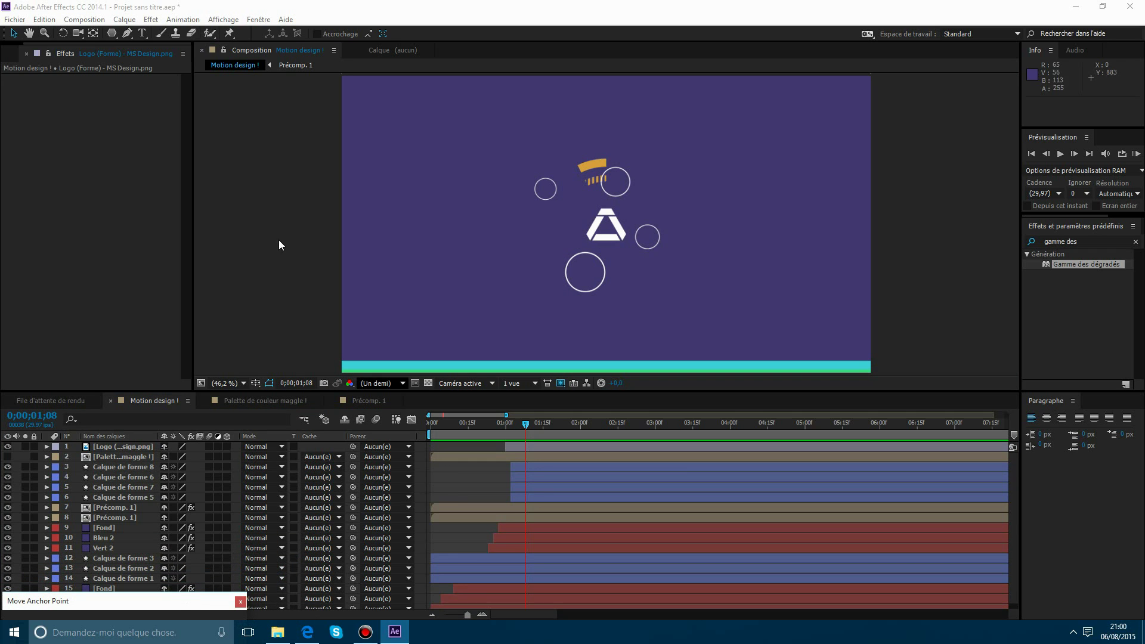
Create a new 1920 × 1080 px purple solid layer named Rien.
click(124, 19)
mouse_move(160, 36)
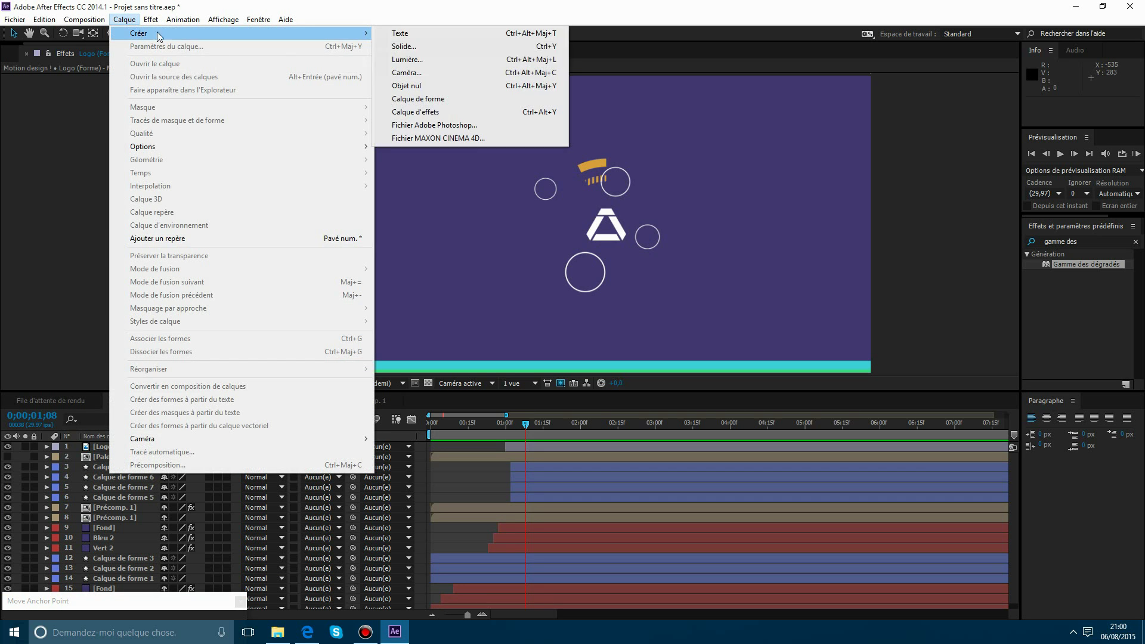
click(412, 47)
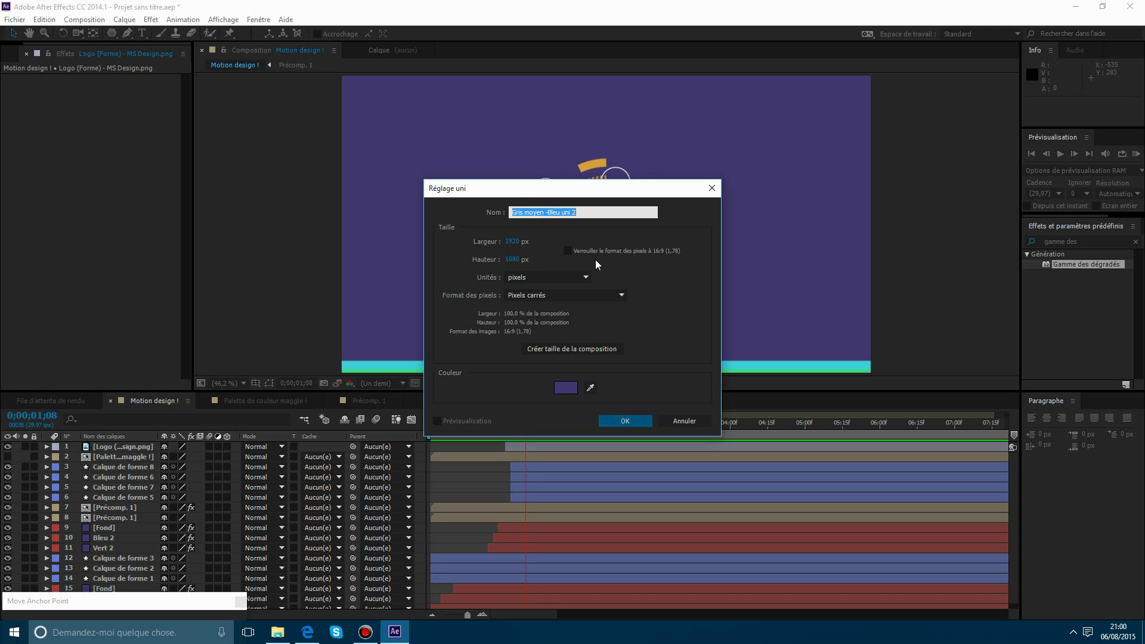
text(Re)
text(en)
key(Return)
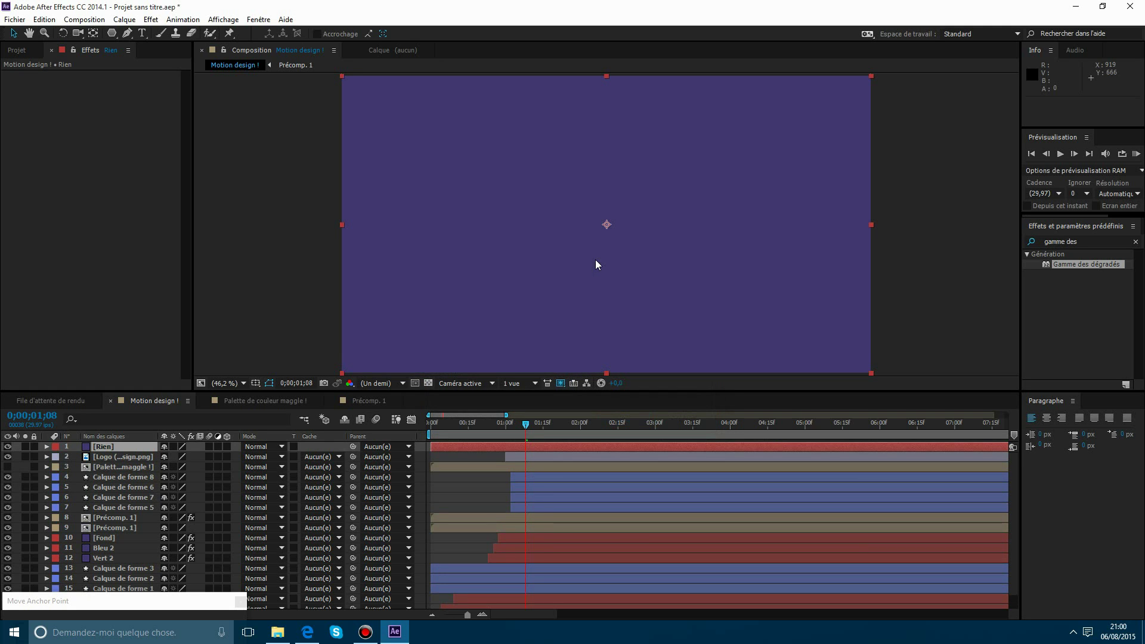
Enlarge the Rien solid to about 340% height and beyond the frame's width, and shift it up until its lower edge nears the frame's bottom.
scroll(589, 261, down, 6)
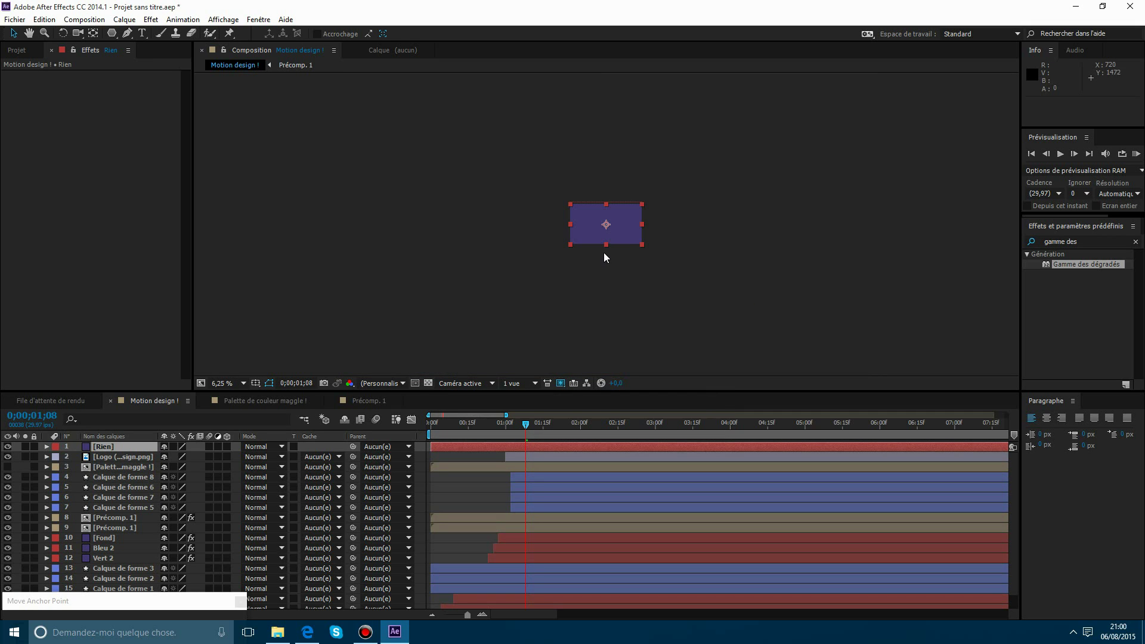
drag(605, 243, 606, 268)
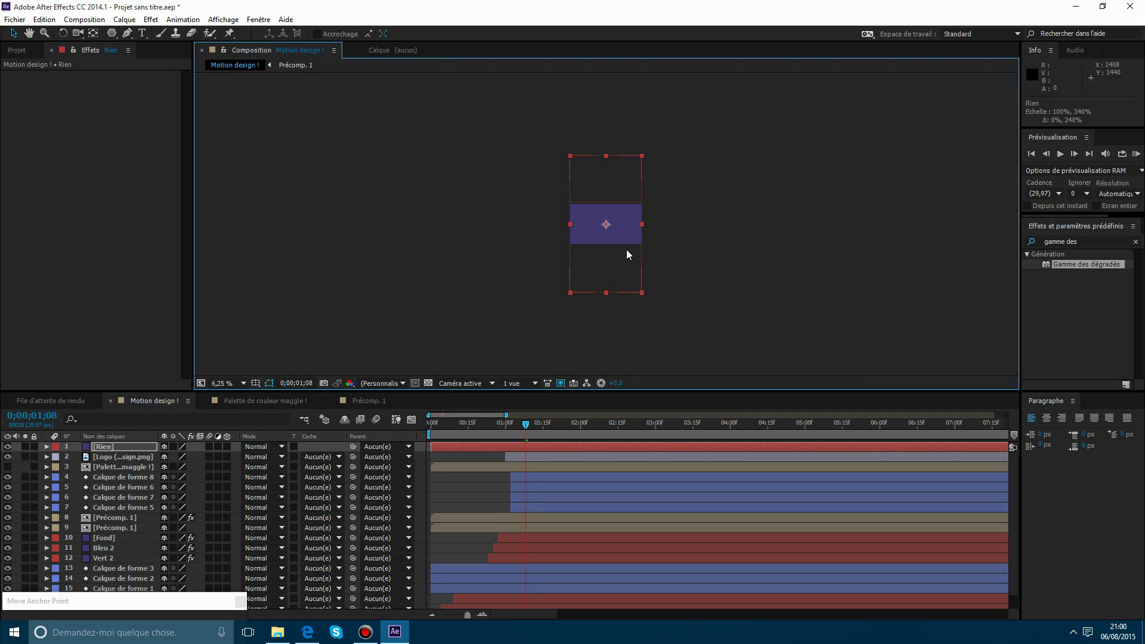
drag(626, 232, 675, 173)
click(676, 286)
scroll(642, 224, up, 1)
scroll(643, 225, up, 1)
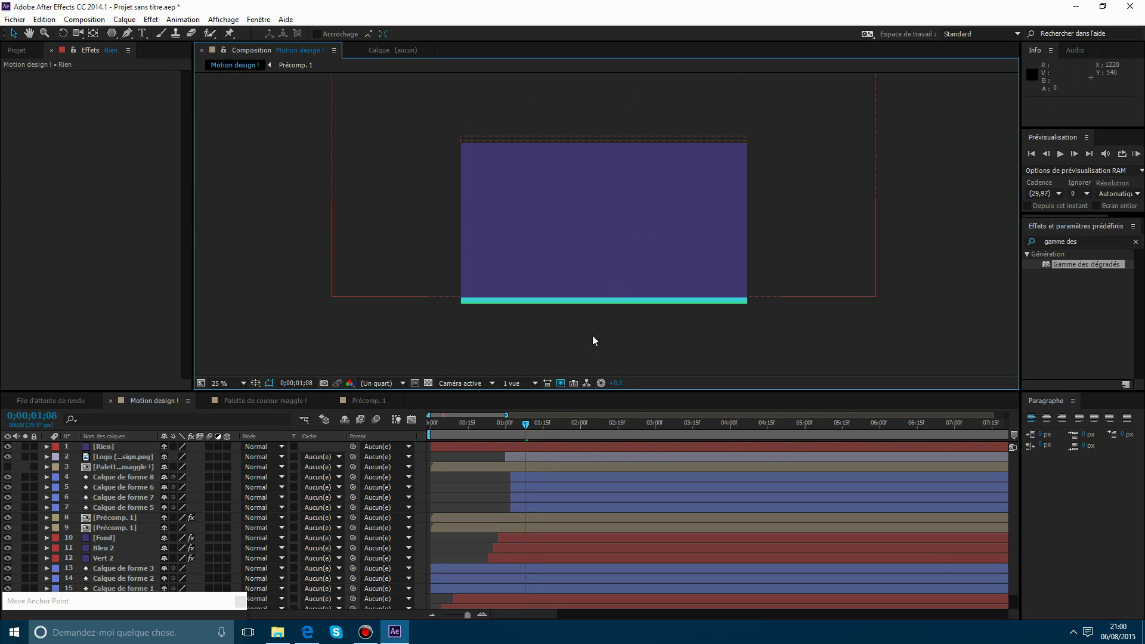
Select the Rien solid for masking with the Pen tool and display the proportional grid over the composition.
click(539, 446)
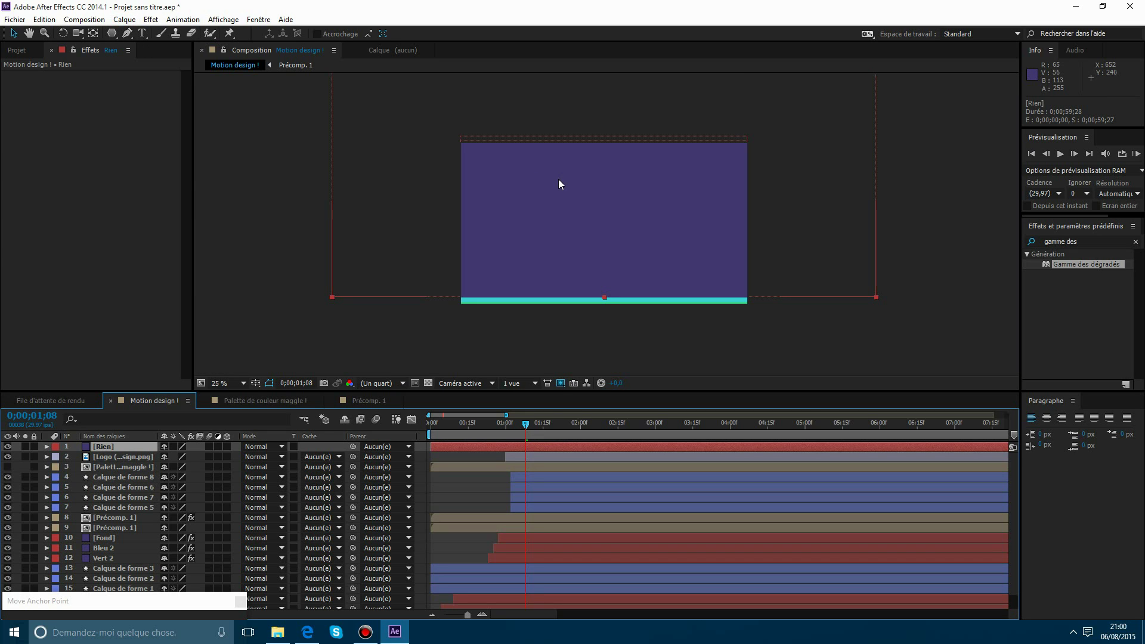
click(133, 37)
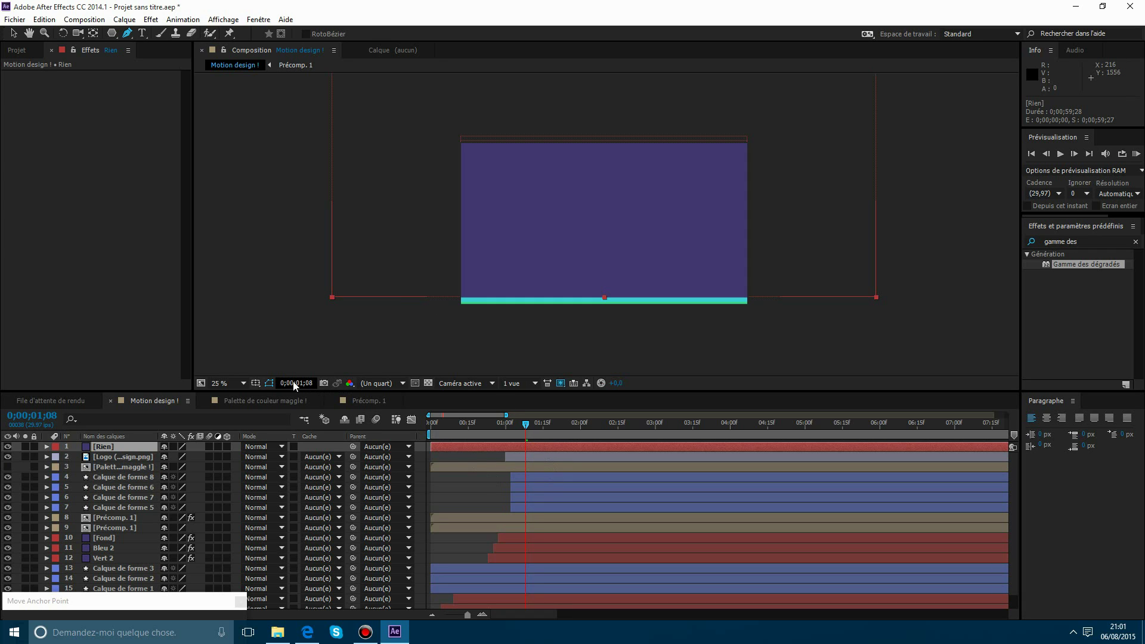
click(256, 384)
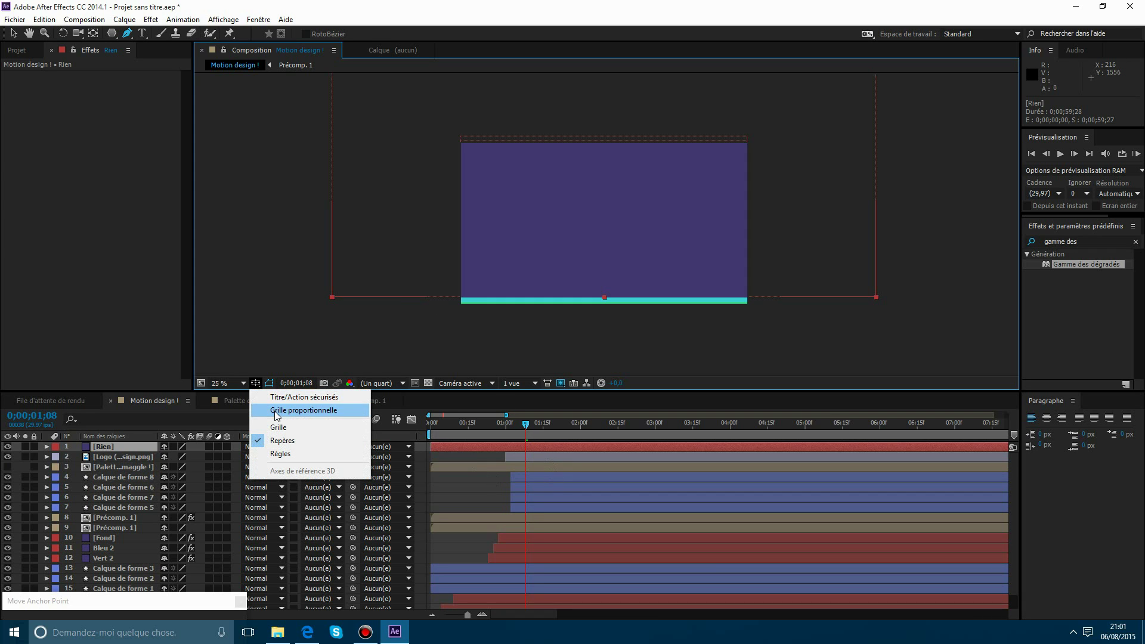
click(276, 411)
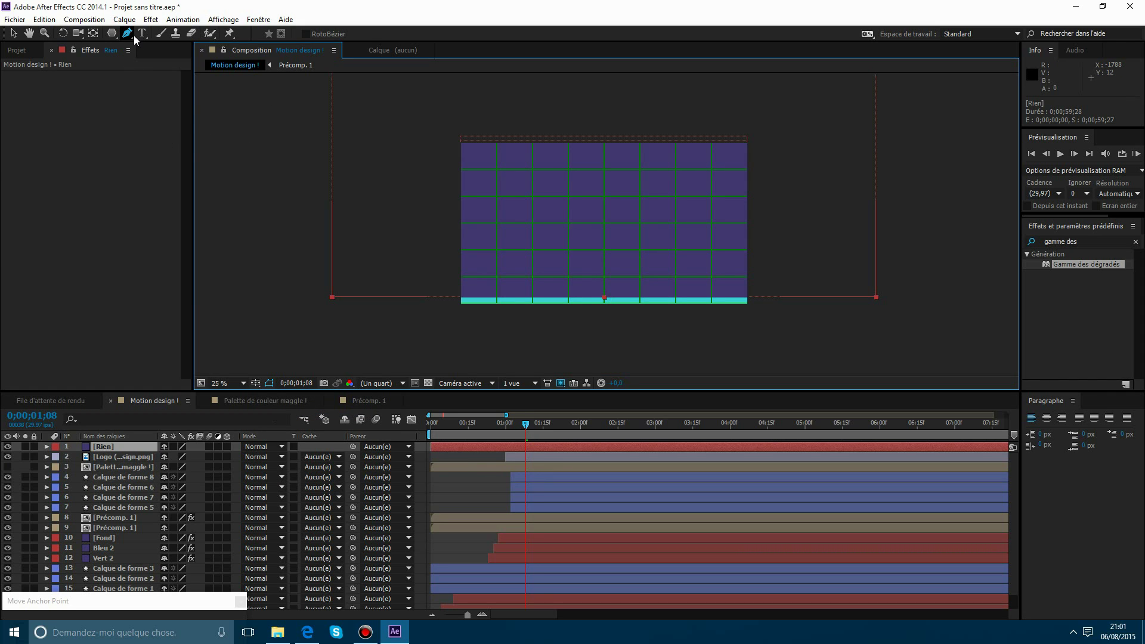
Start a mask on the Rien solid with a shallow V between the frame's side edges, its tip on the central grid line.
scroll(473, 169, up, 2)
drag(456, 178, 486, 220)
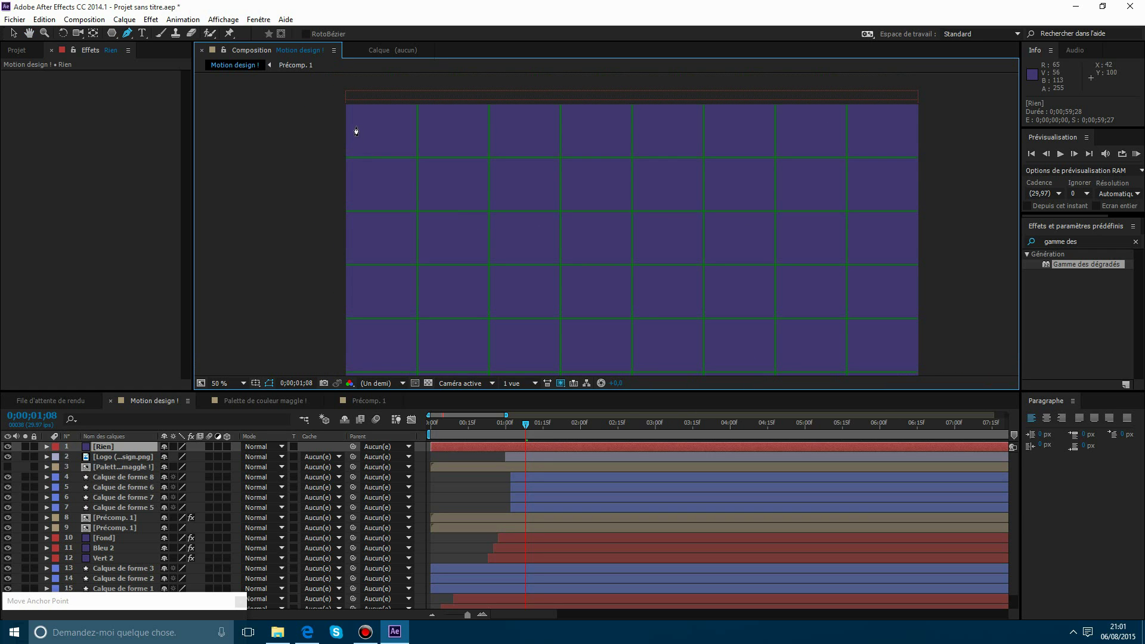
click(344, 157)
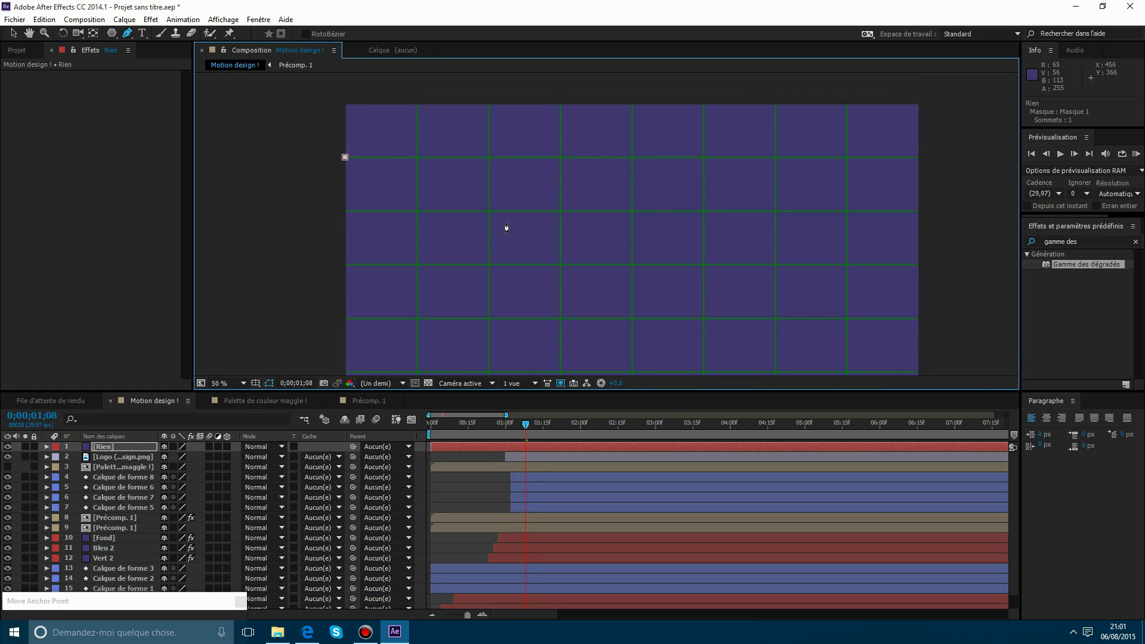
click(632, 212)
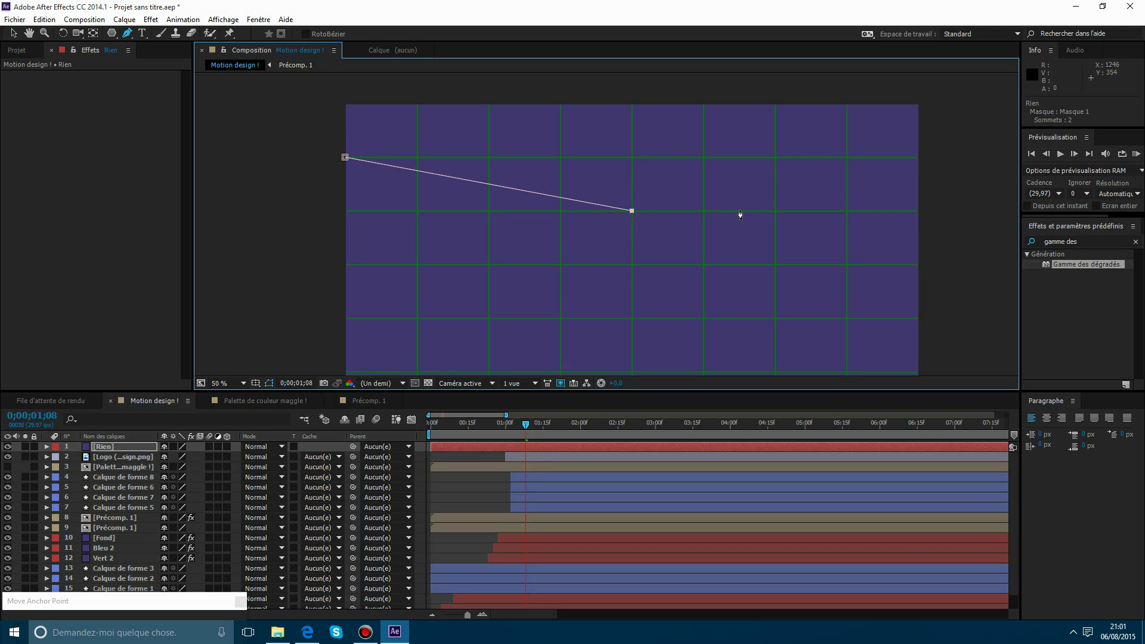
click(918, 157)
Place the playhead at 0;00;01;09 and close the Rien mask with four points outside the frame, looping well above it.
key(space)
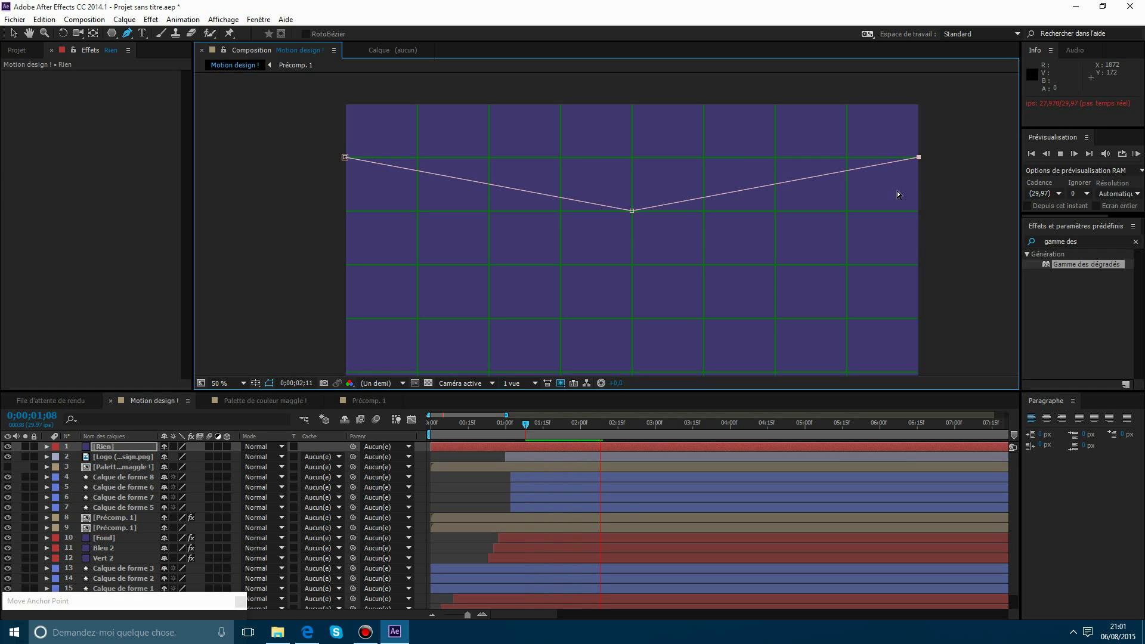
key(space)
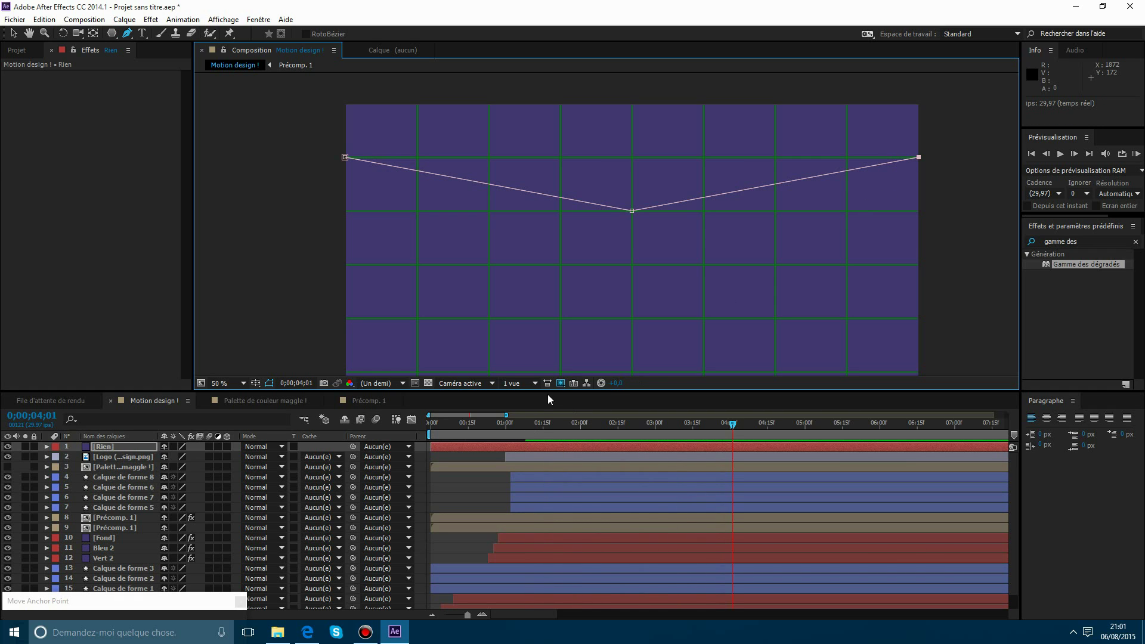
click(528, 422)
key(comma)
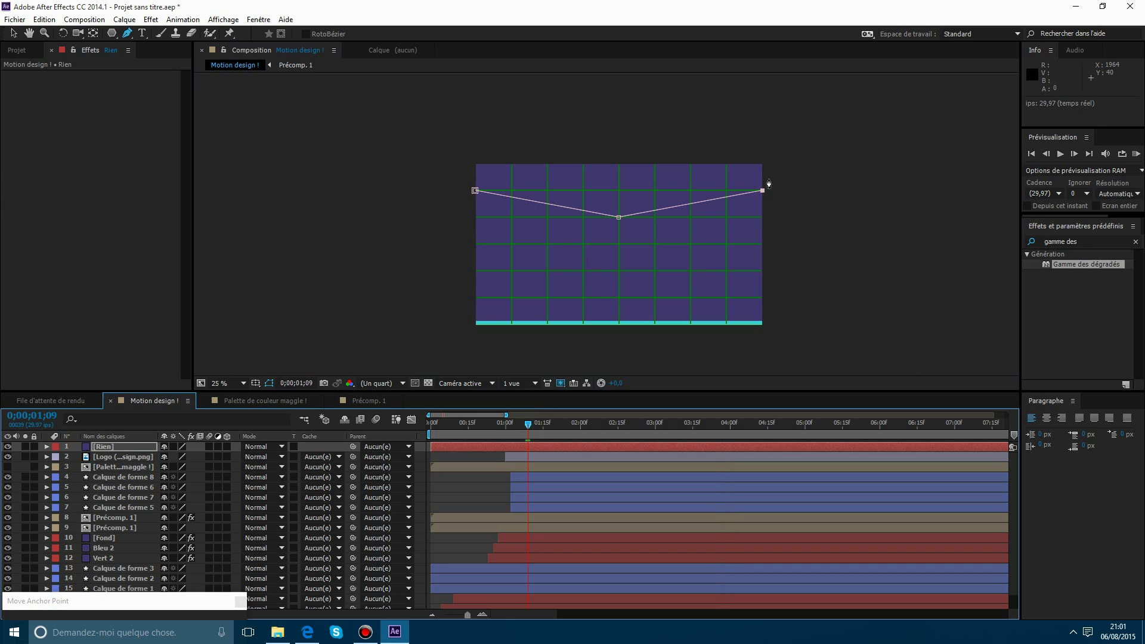
click(825, 169)
key(comma)
key(comma)
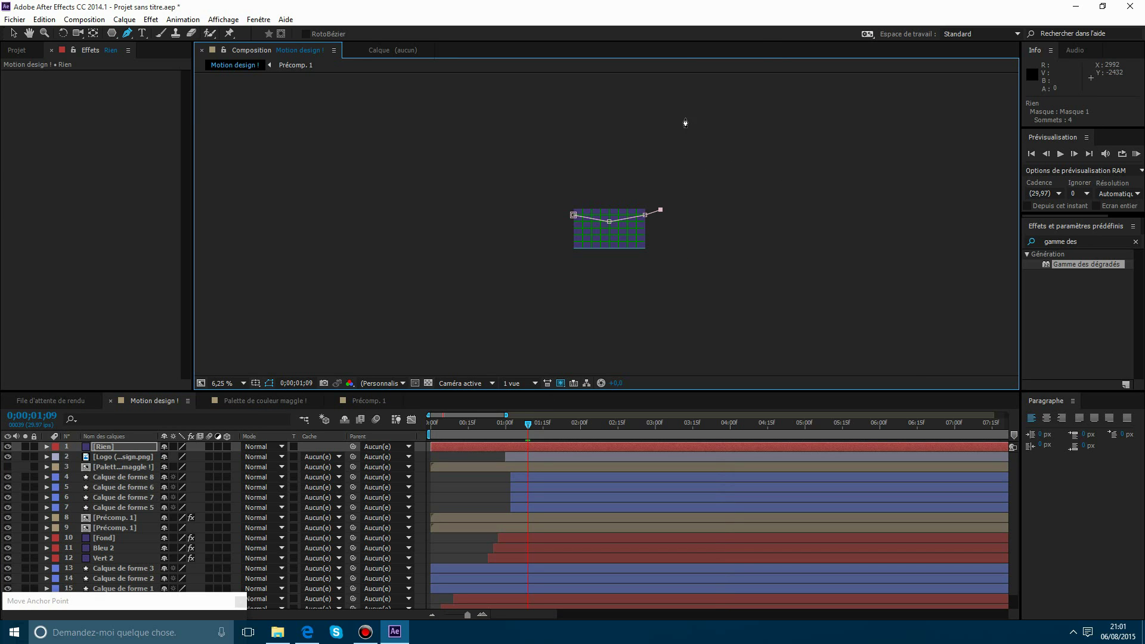
click(684, 118)
click(526, 108)
click(524, 222)
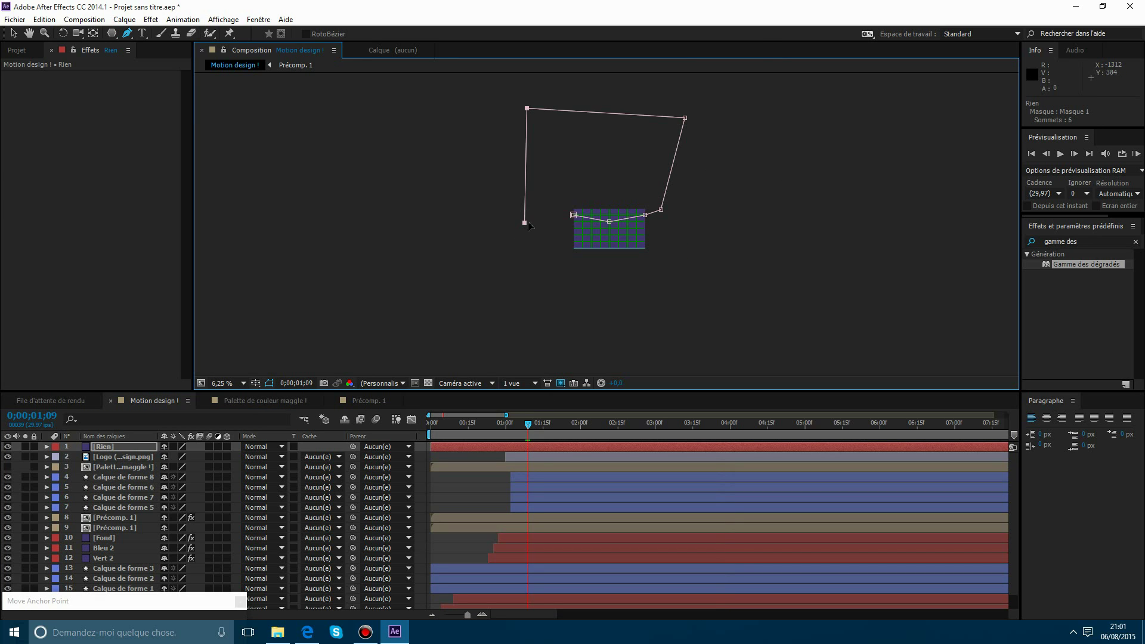
click(573, 216)
Deselect the Rien layer and hide the proportional grid.
click(492, 481)
key(period)
key(period)
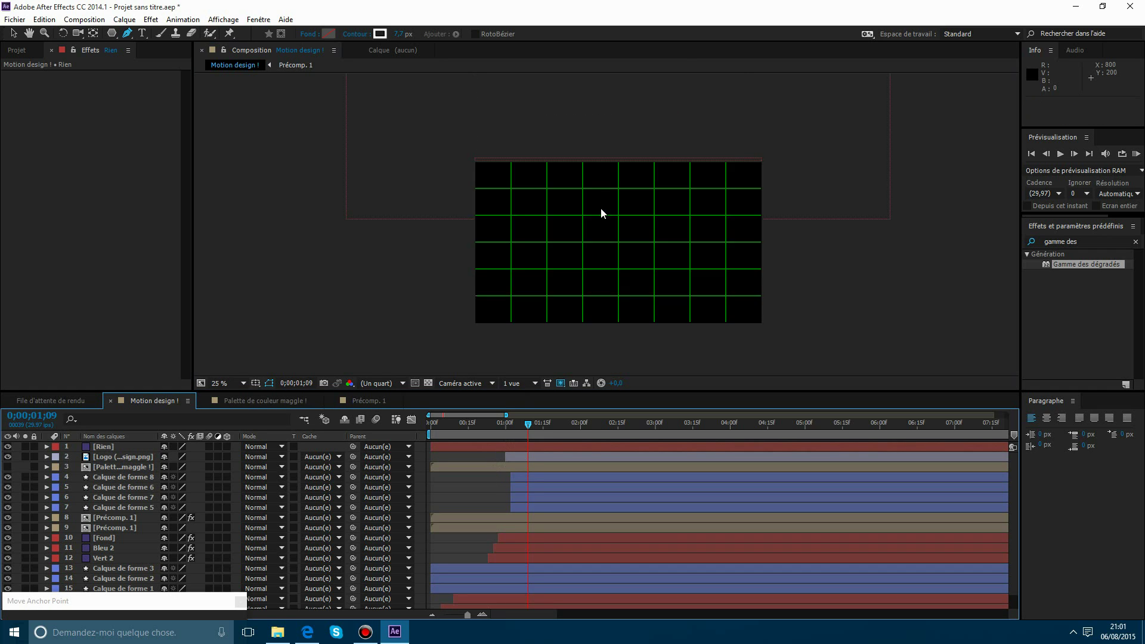
key(period)
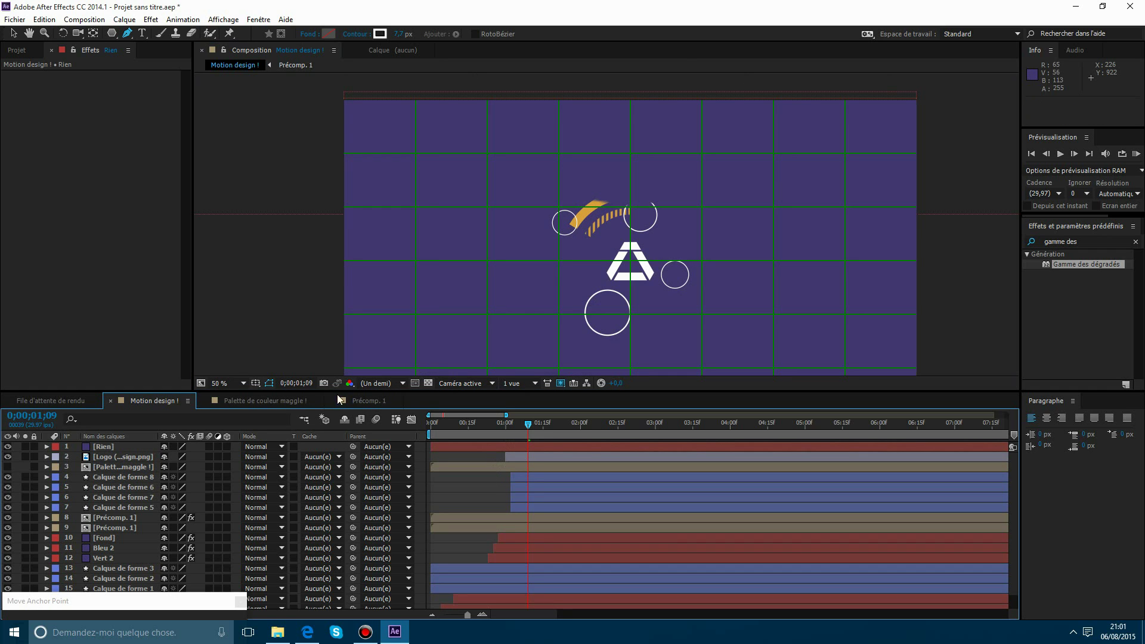
click(255, 384)
click(322, 417)
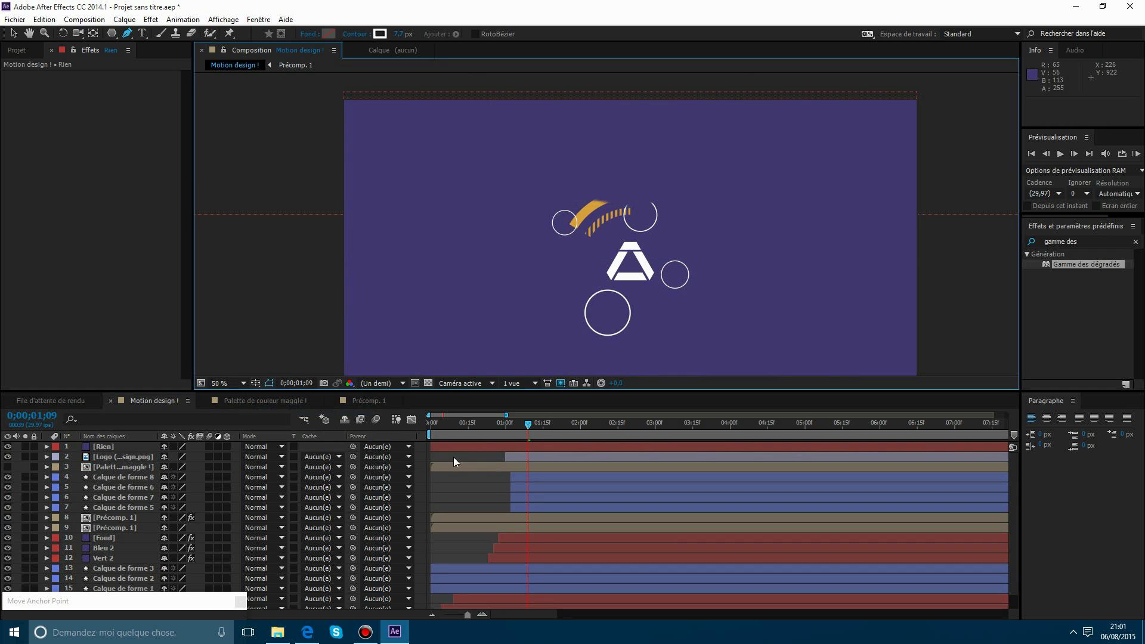
Switch to the Selection tool and expand the properties of Masque 1 on the Rien layer.
click(517, 447)
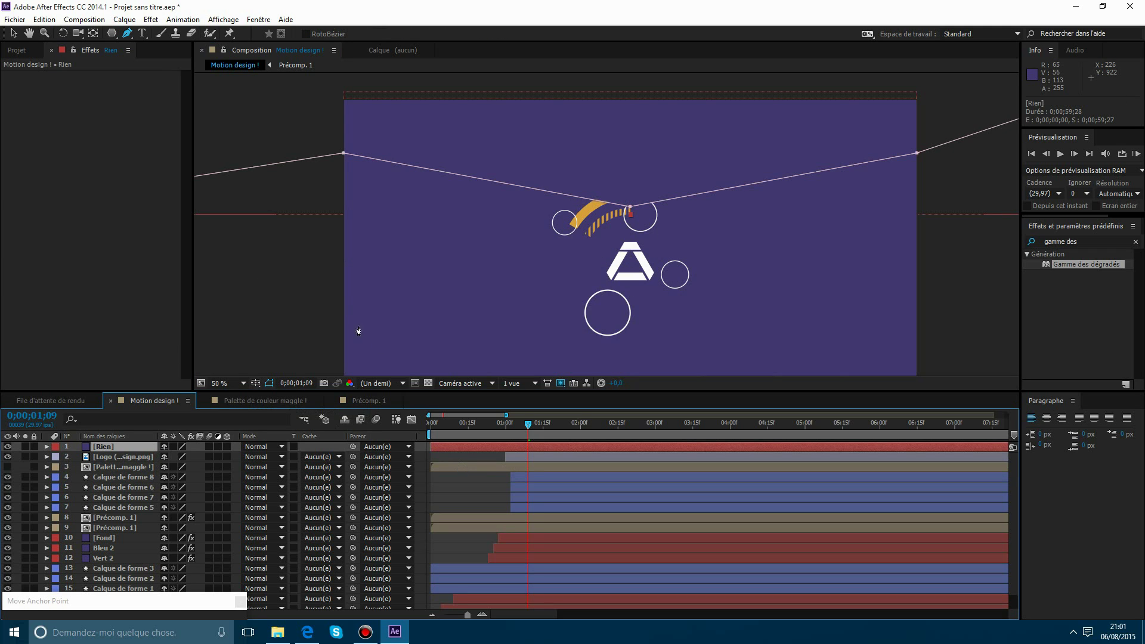
click(13, 33)
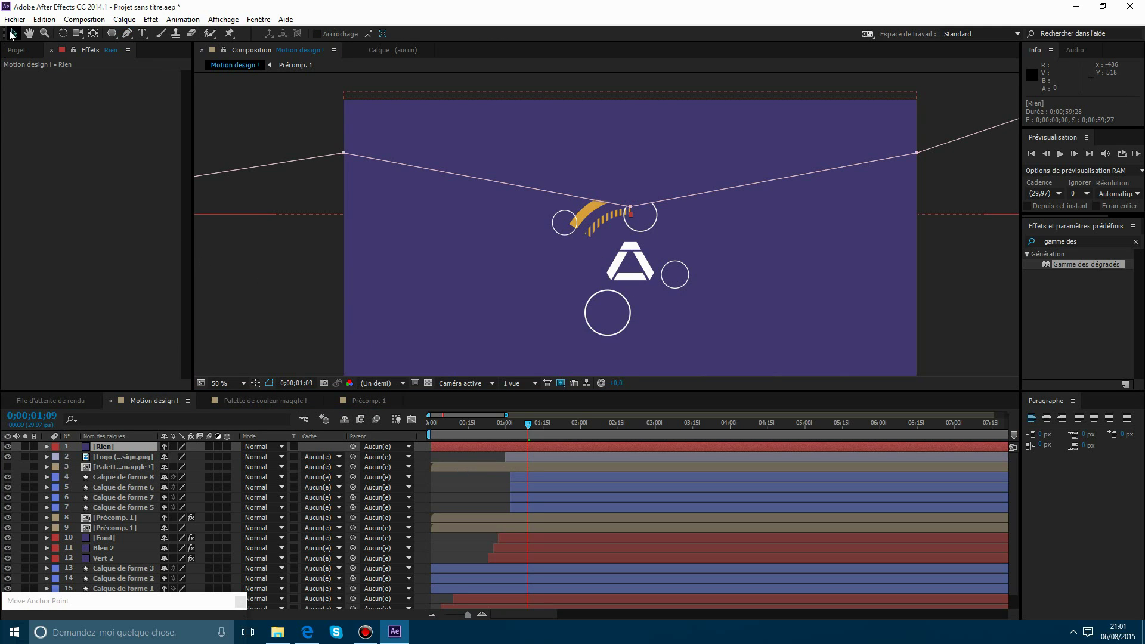
click(120, 447)
key(m)
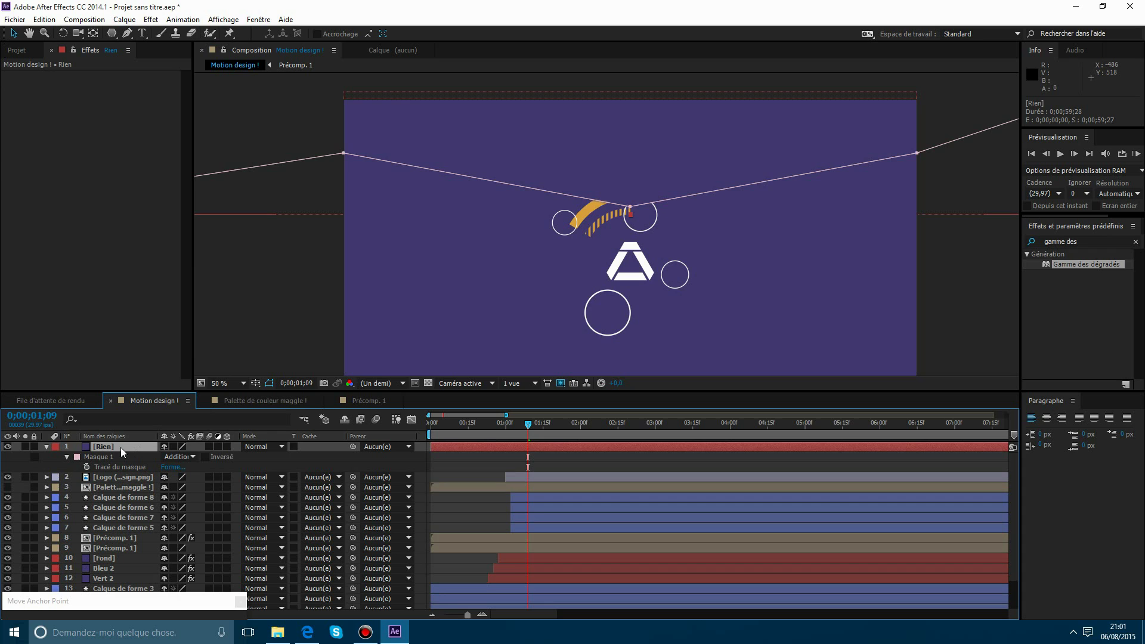
click(65, 457)
click(67, 457)
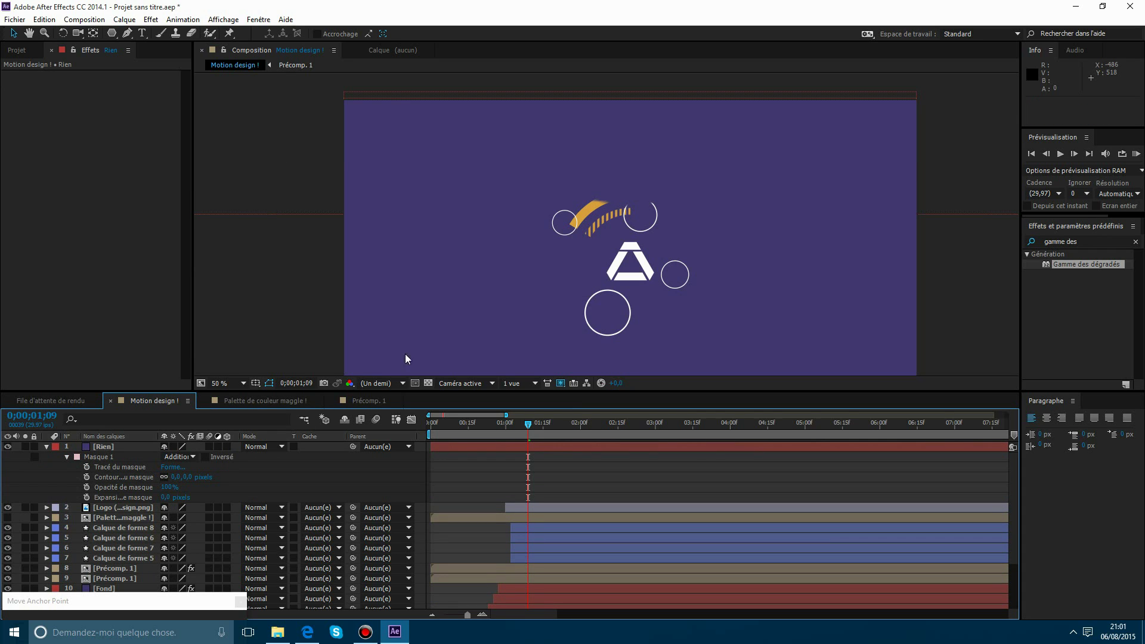
Raise the Rien solid to a Y position of about -958, keeping its mask horizontally aligned with the frame.
click(572, 446)
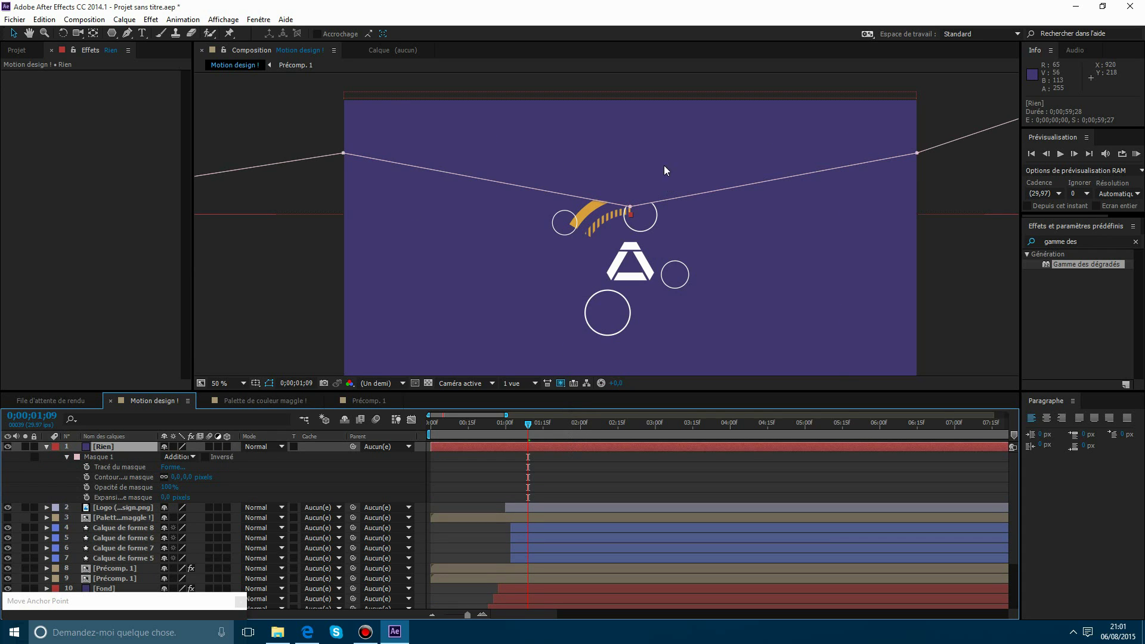
drag(663, 166, 693, 138)
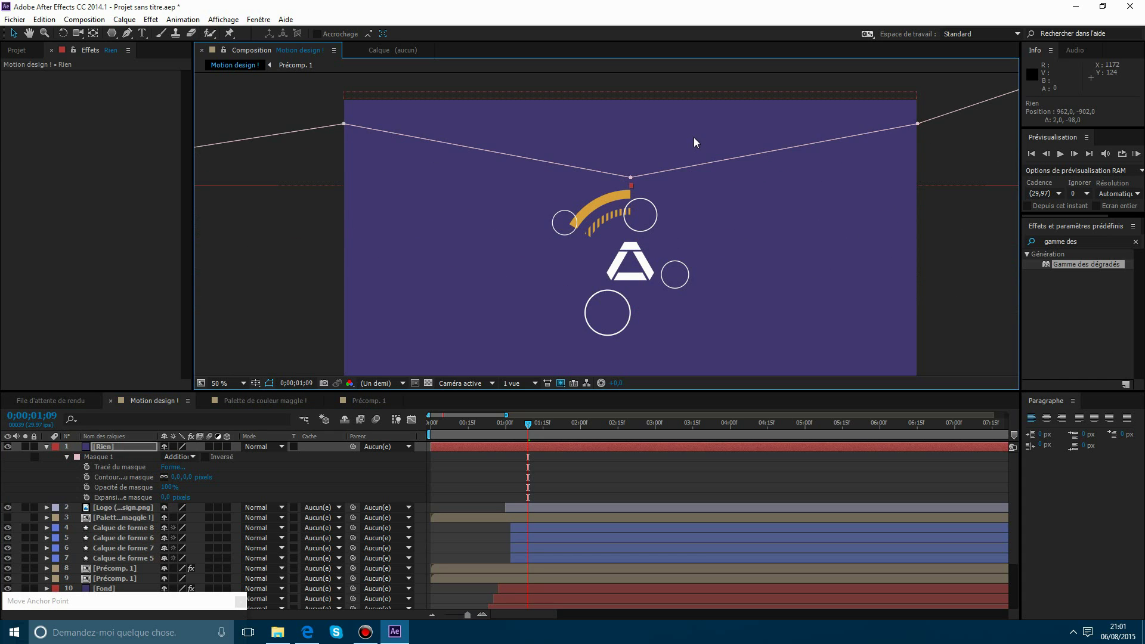
key(ctrl+z)
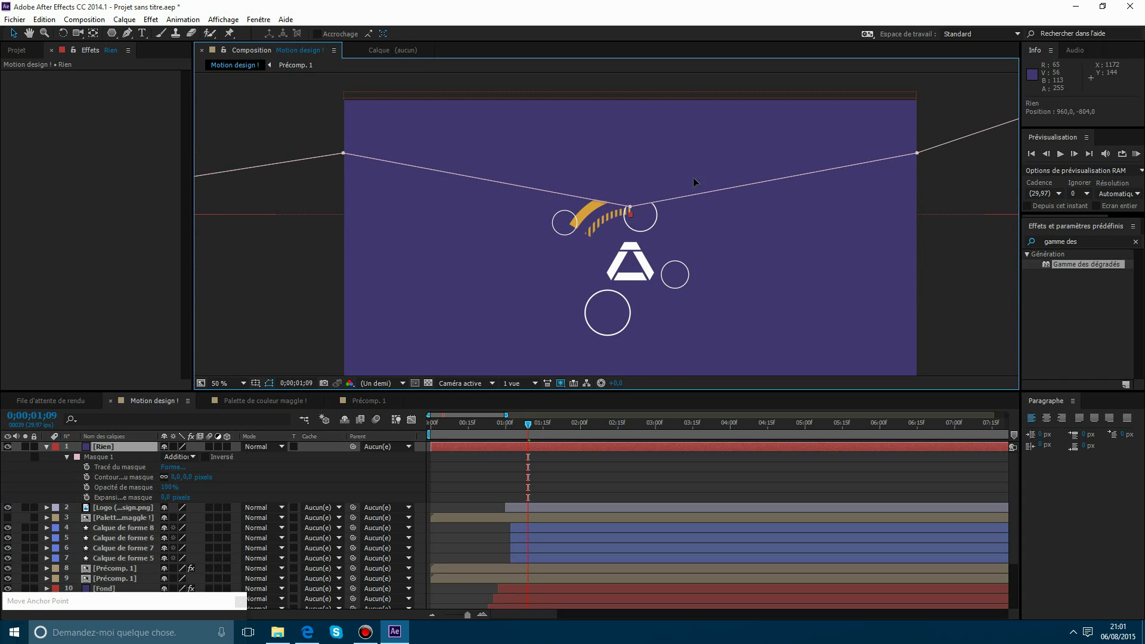
drag(692, 177, 677, 155)
key(comma)
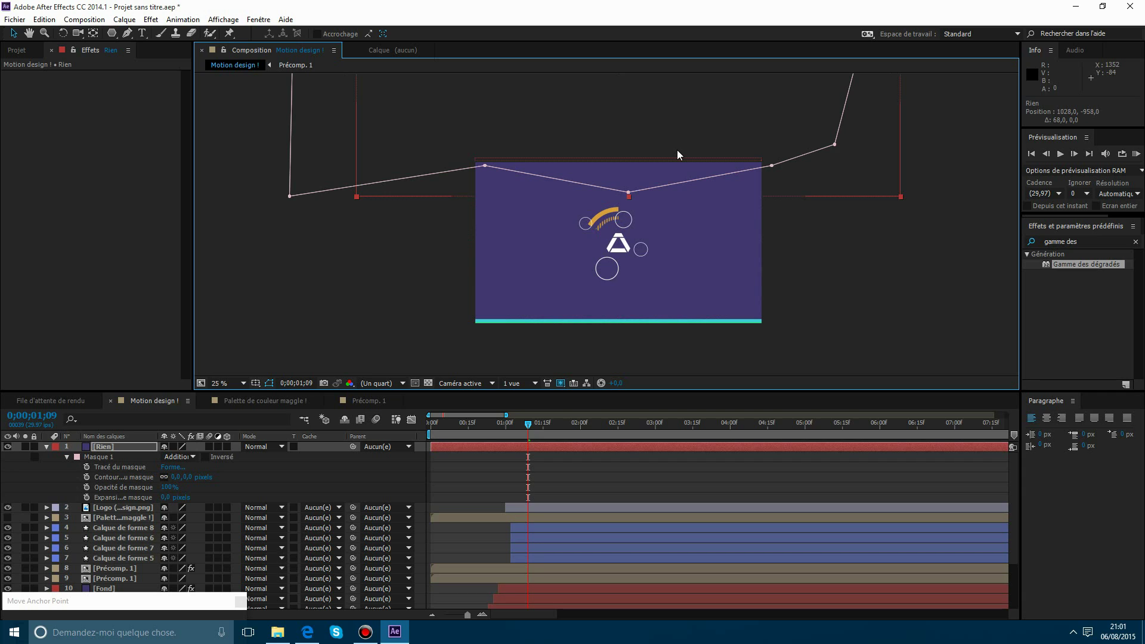
key(ctrl+z)
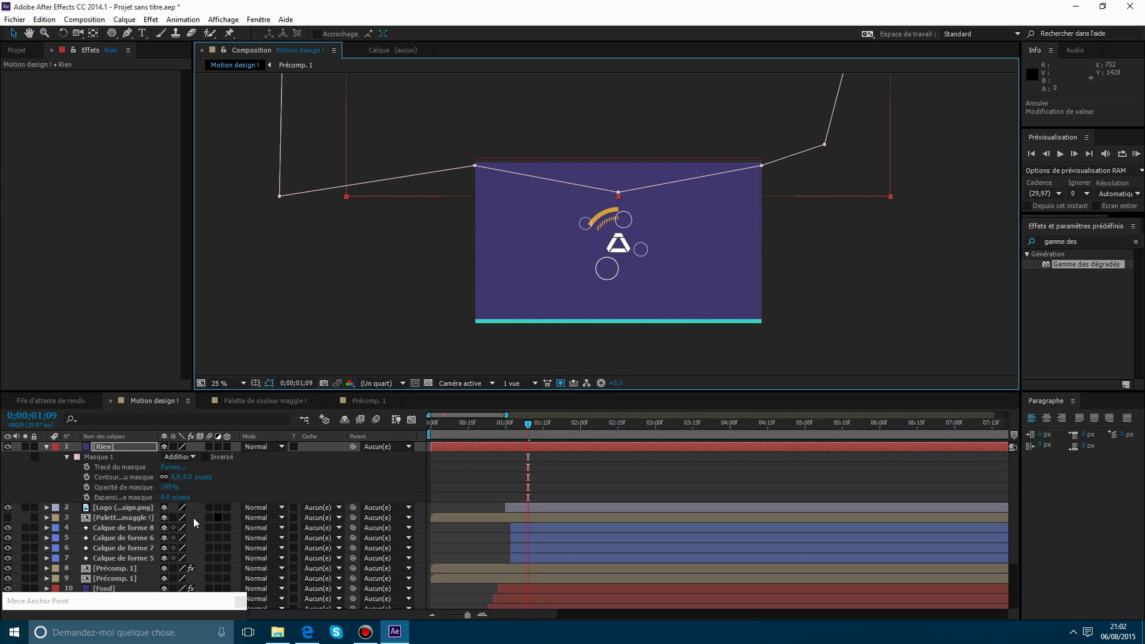
Show the colour palette layer and place the logo layer above the Rien layer in the stack.
click(9, 518)
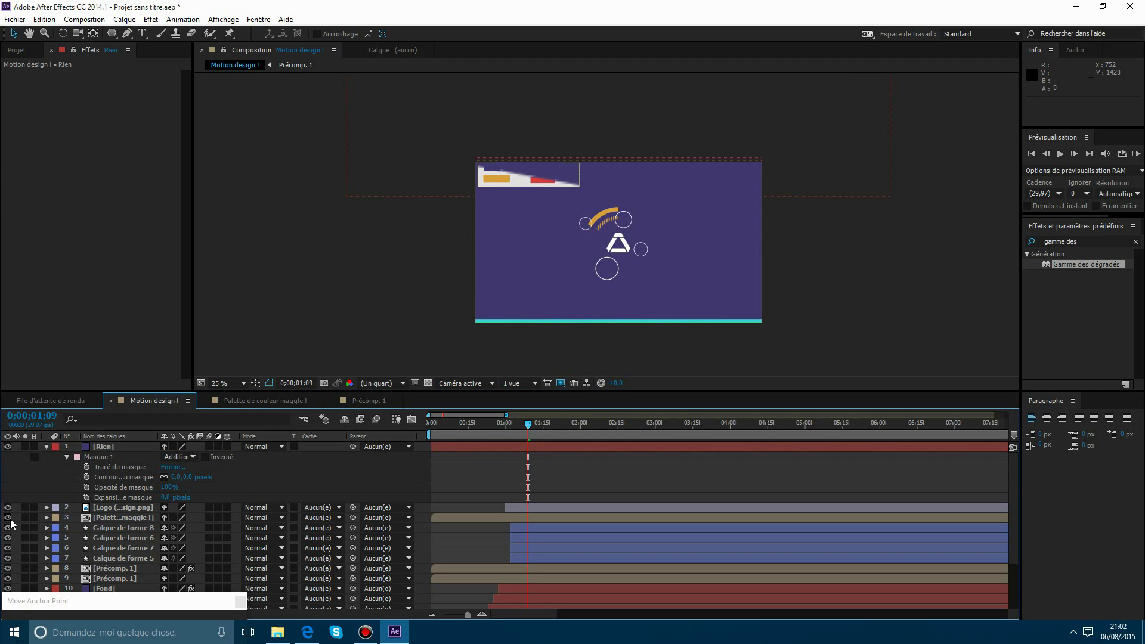
click(139, 502)
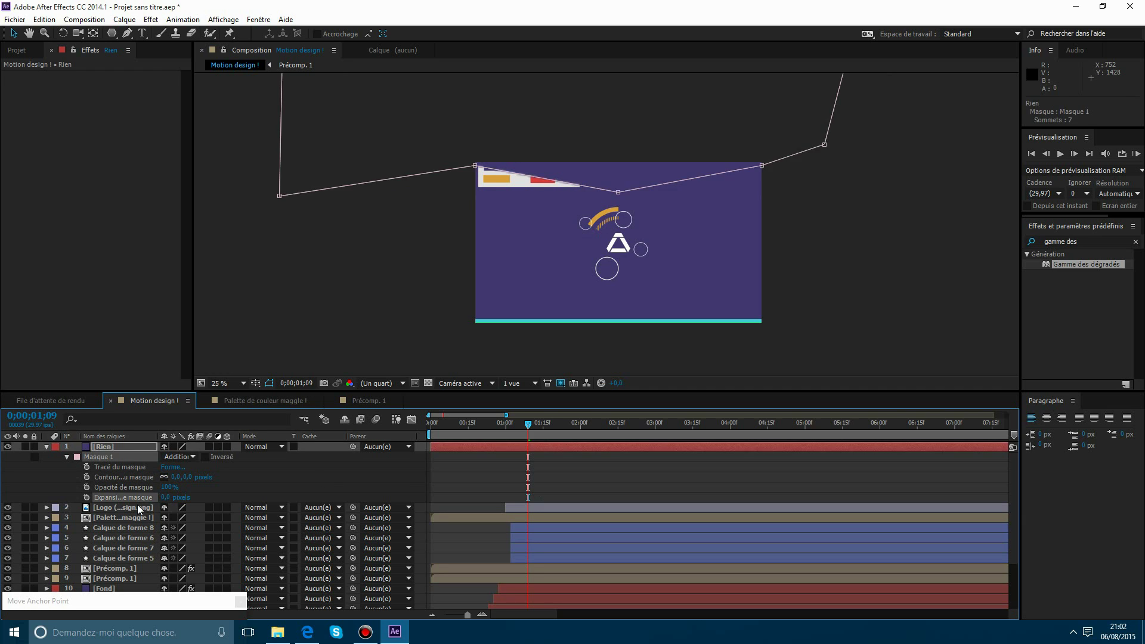
click(137, 505)
click(130, 445)
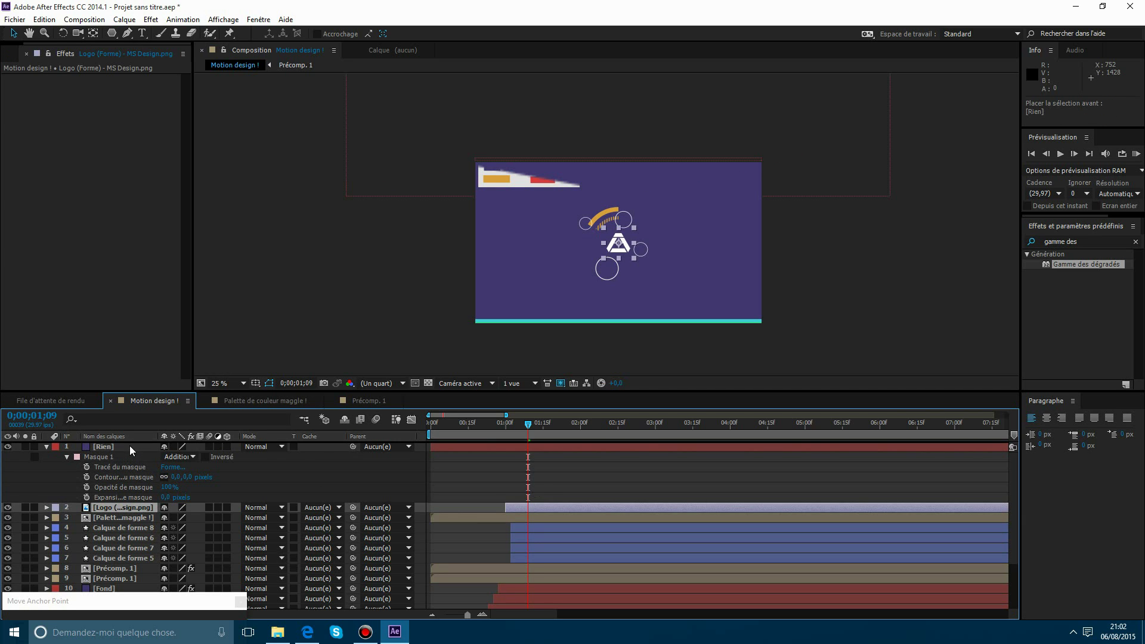
key(ctrl+[)
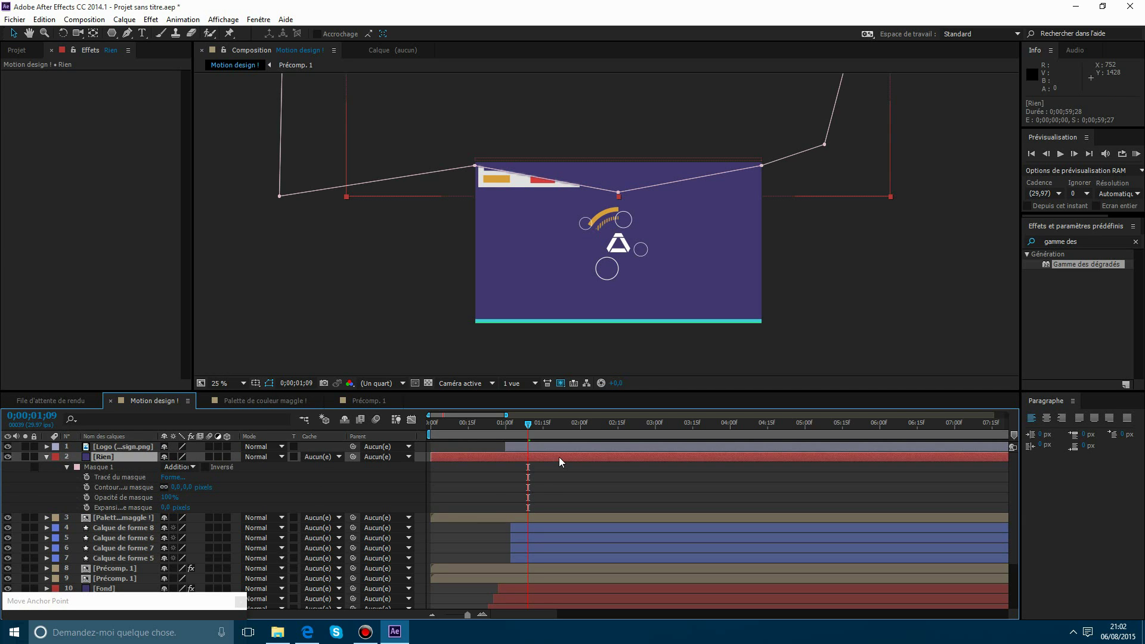
Split the Rien layer at 0;00;01;09 and delete its earlier portion.
key(ctrl+shift+d)
click(521, 466)
key(Delete)
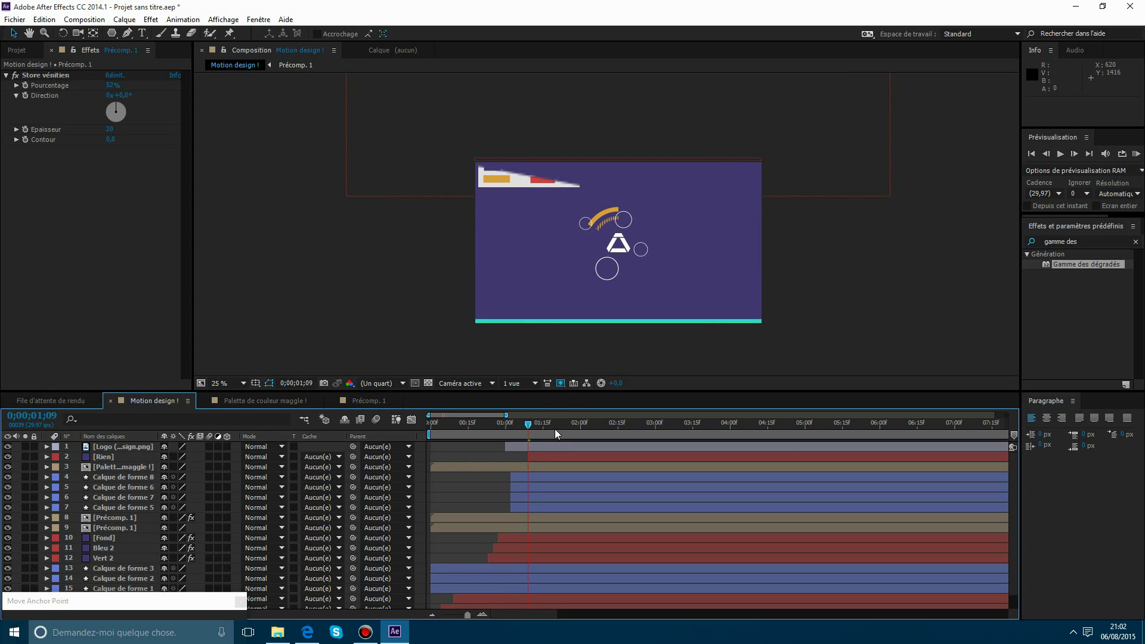
Apply the Gamme des dégradés effect to Rien and sample the ring's orange at 0;00;01;16 for both its start and end colours.
click(551, 455)
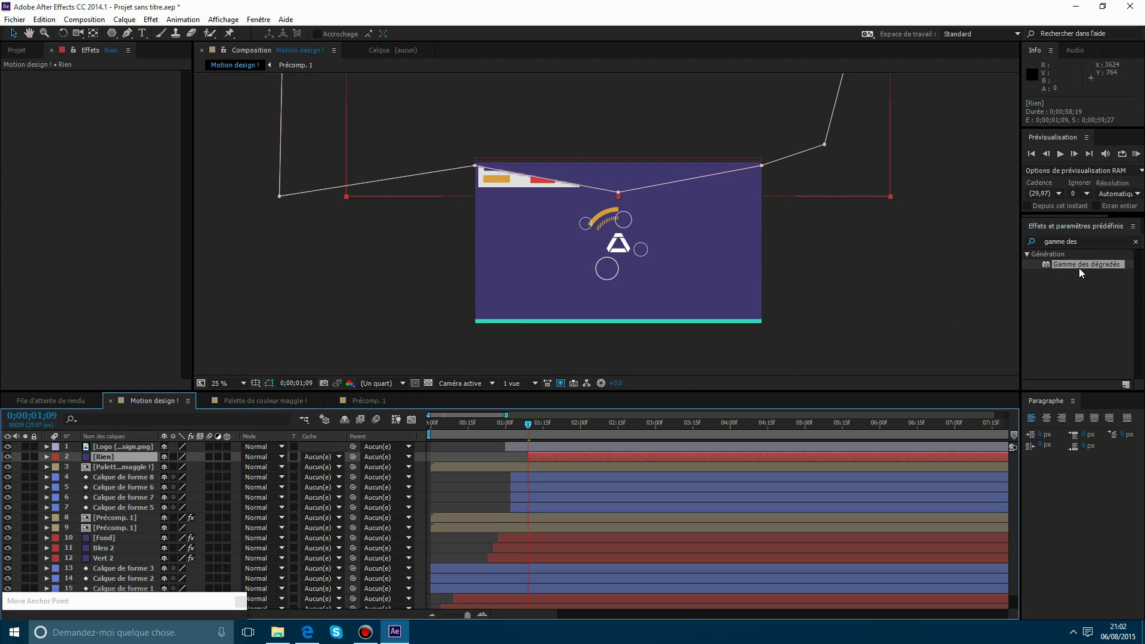
drag(1079, 267, 596, 458)
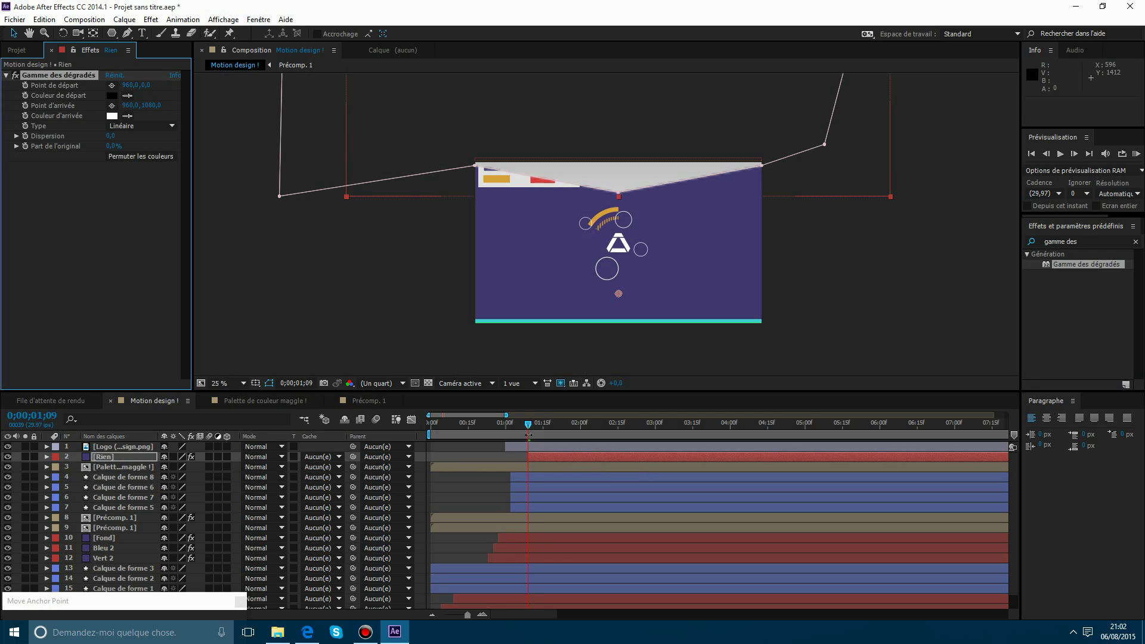
drag(528, 425, 545, 427)
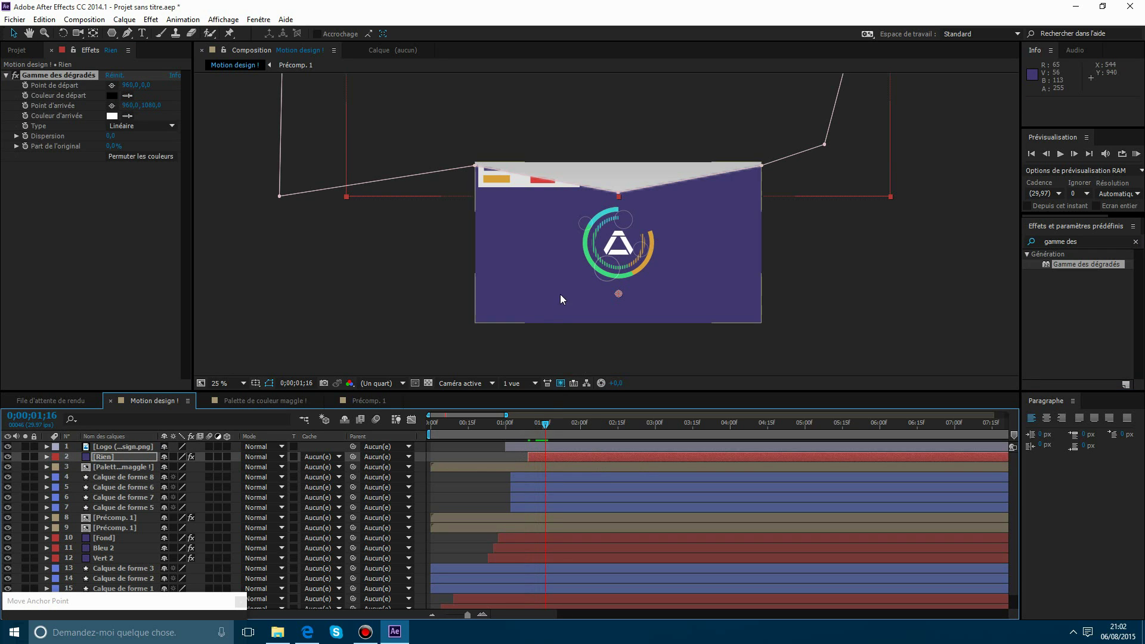
scroll(559, 294, up, 2)
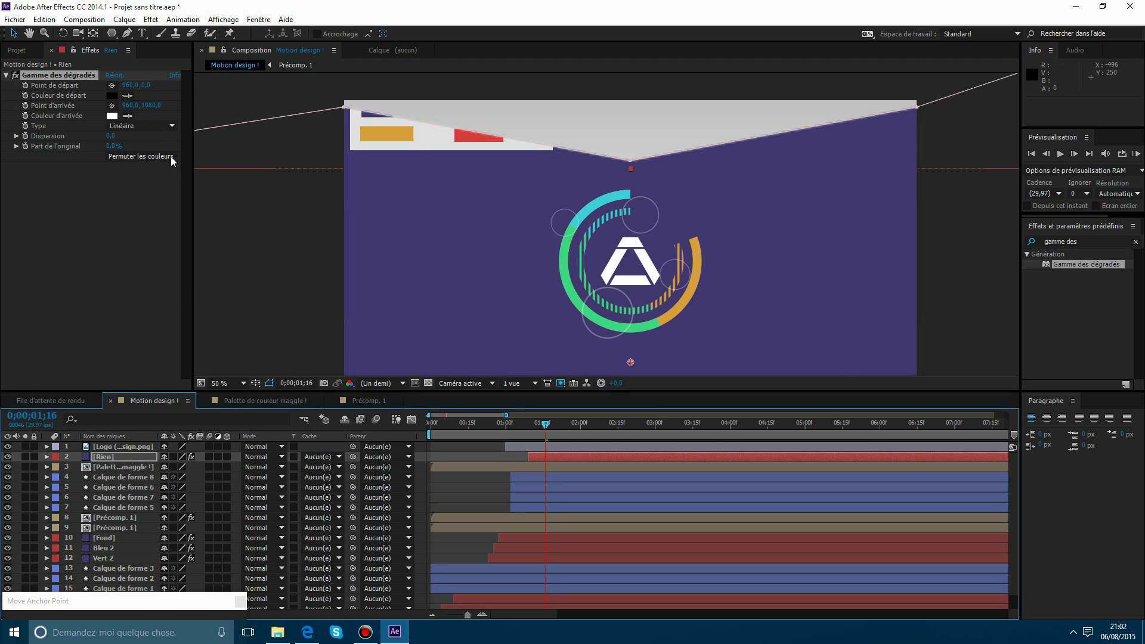
click(127, 95)
click(656, 321)
click(127, 116)
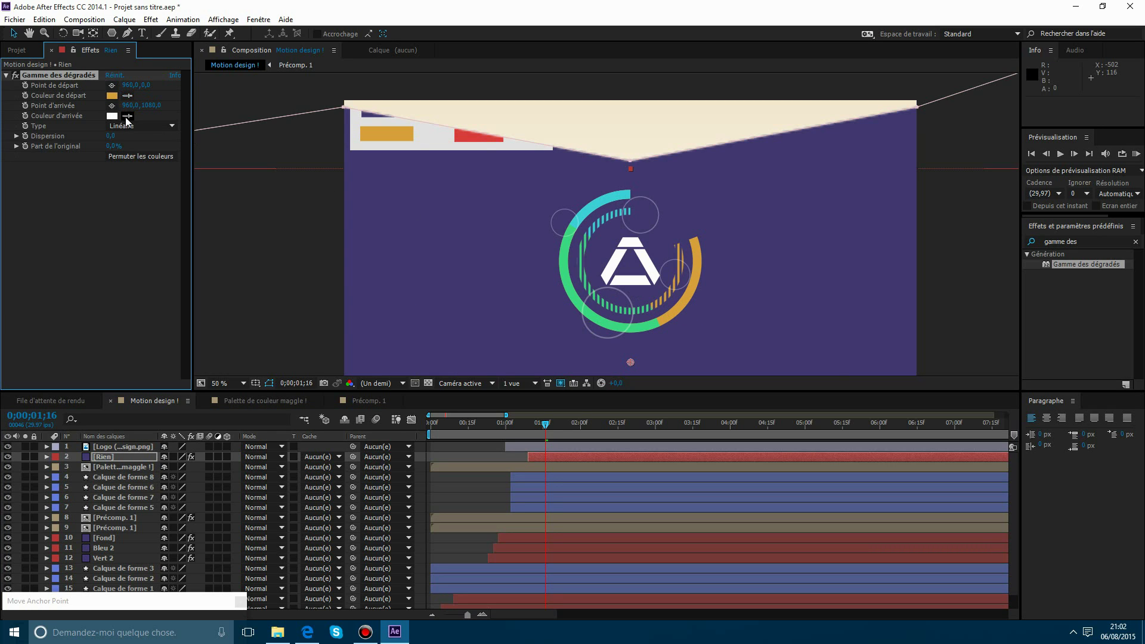
click(672, 315)
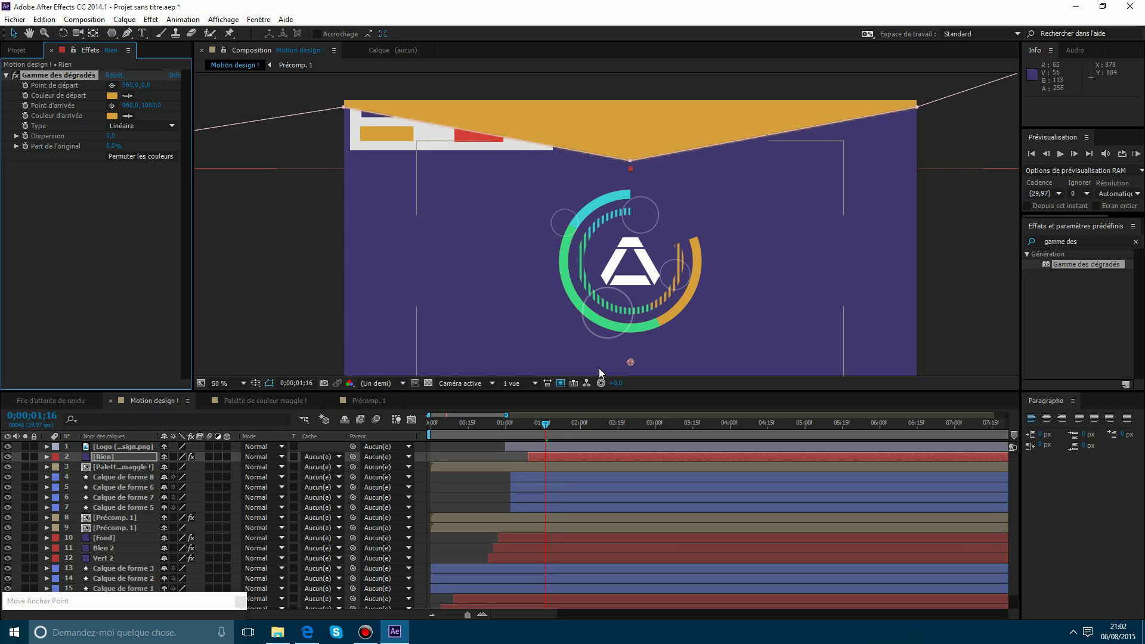
Delete the masked orange Rien solid from the composition.
click(473, 481)
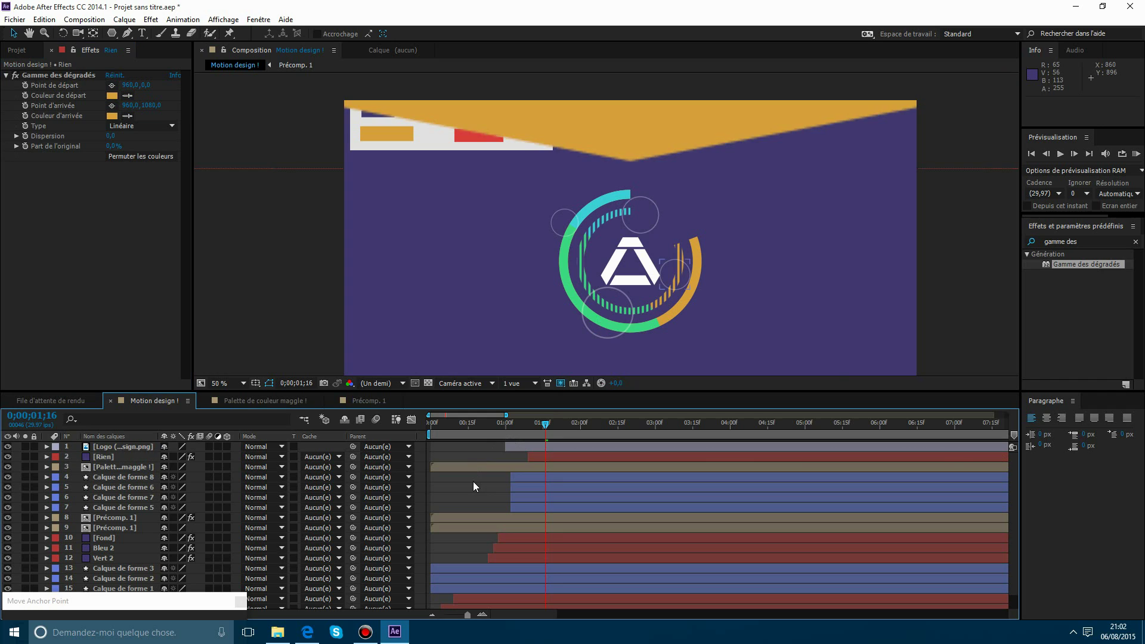
click(546, 449)
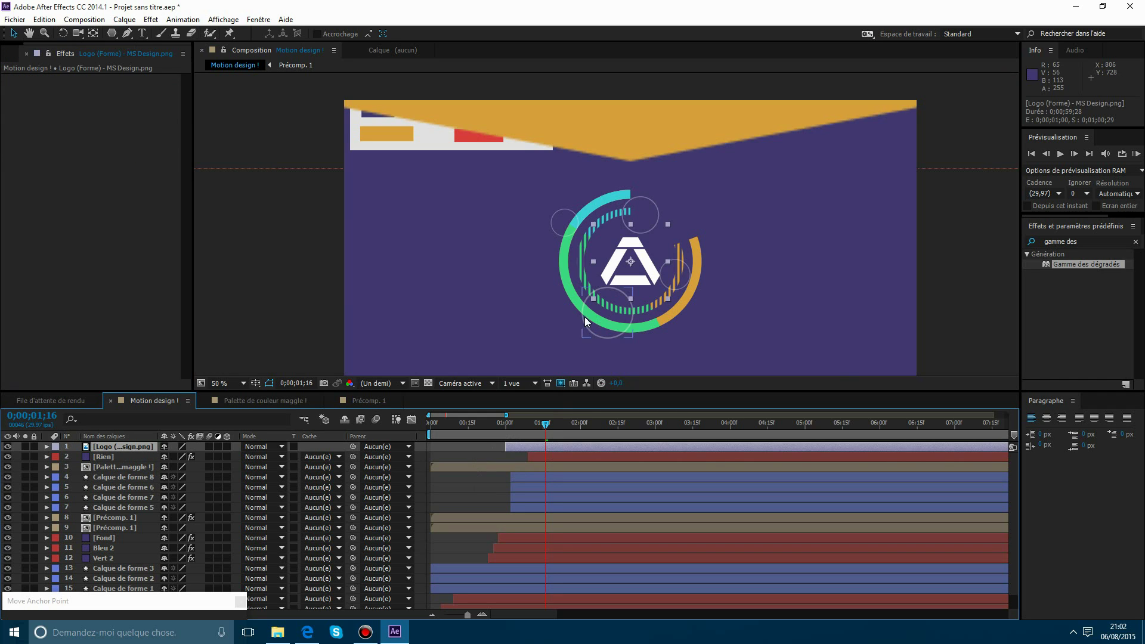
scroll(584, 252, down, 1)
scroll(584, 252, down, 1)
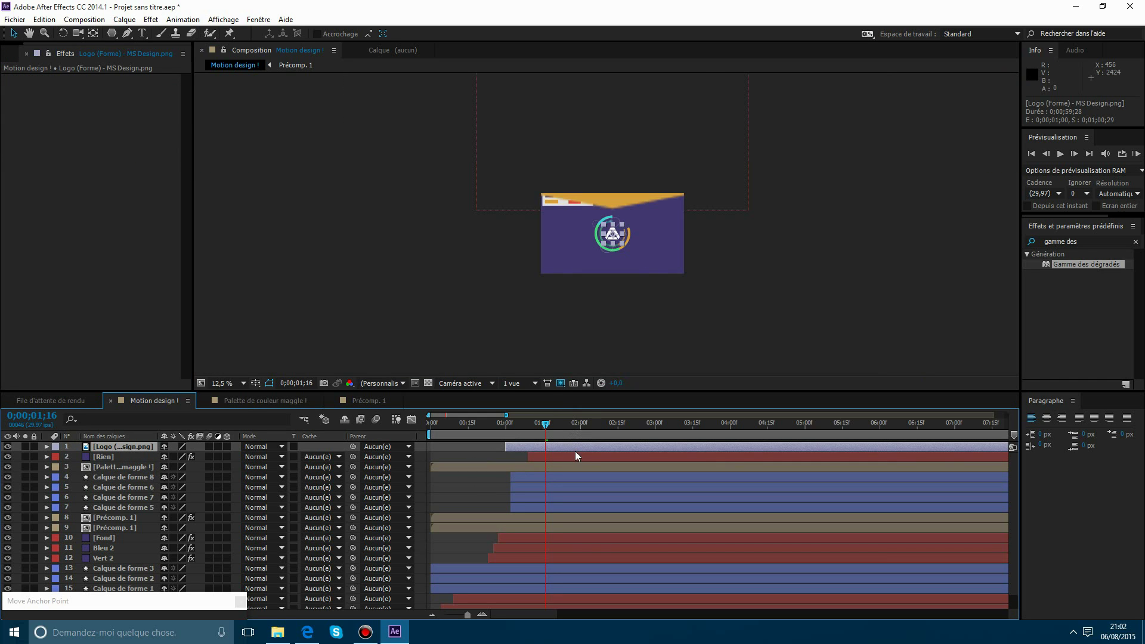
click(574, 456)
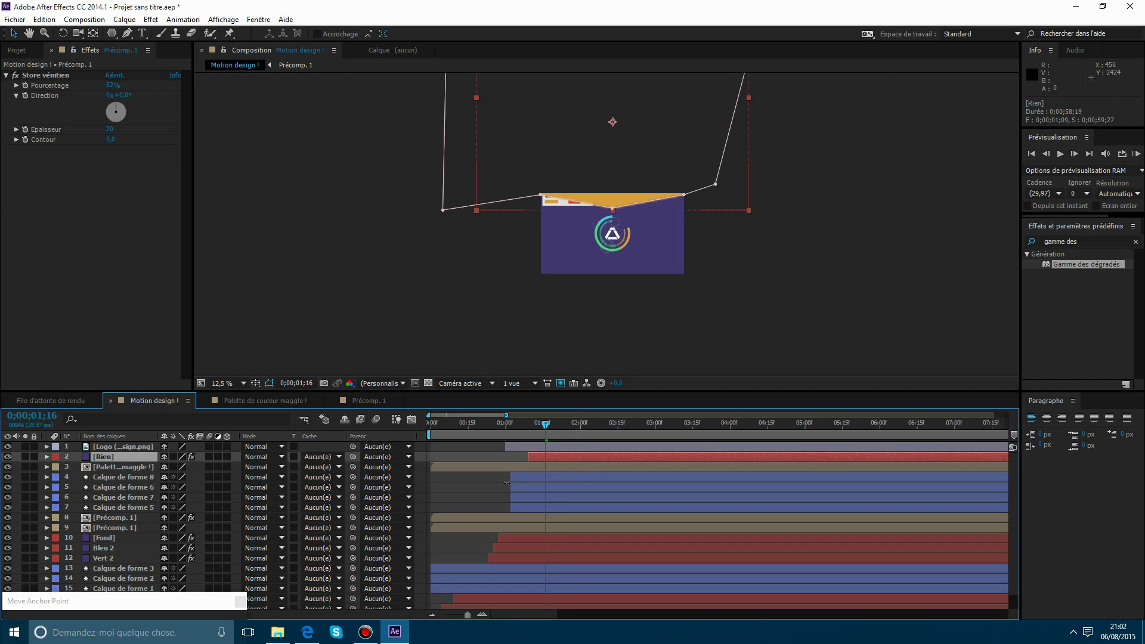
key(Delete)
Create a new solid with a width of 5000 px and a height of 5000 px.
right_click(484, 487)
click(133, 20)
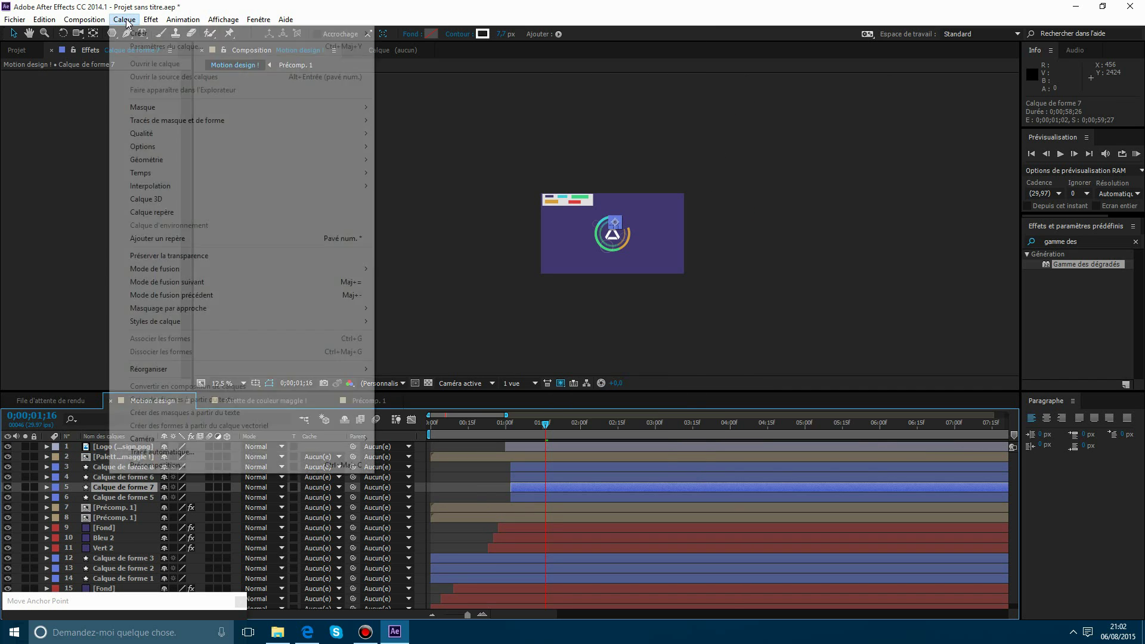
mouse_move(143, 33)
click(411, 47)
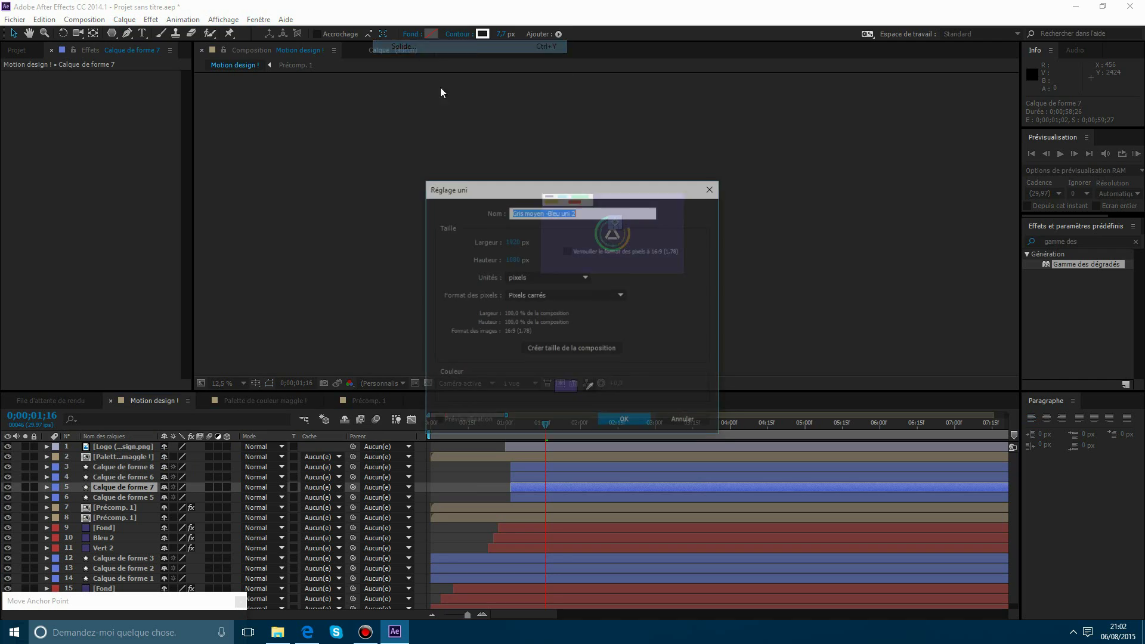
click(511, 245)
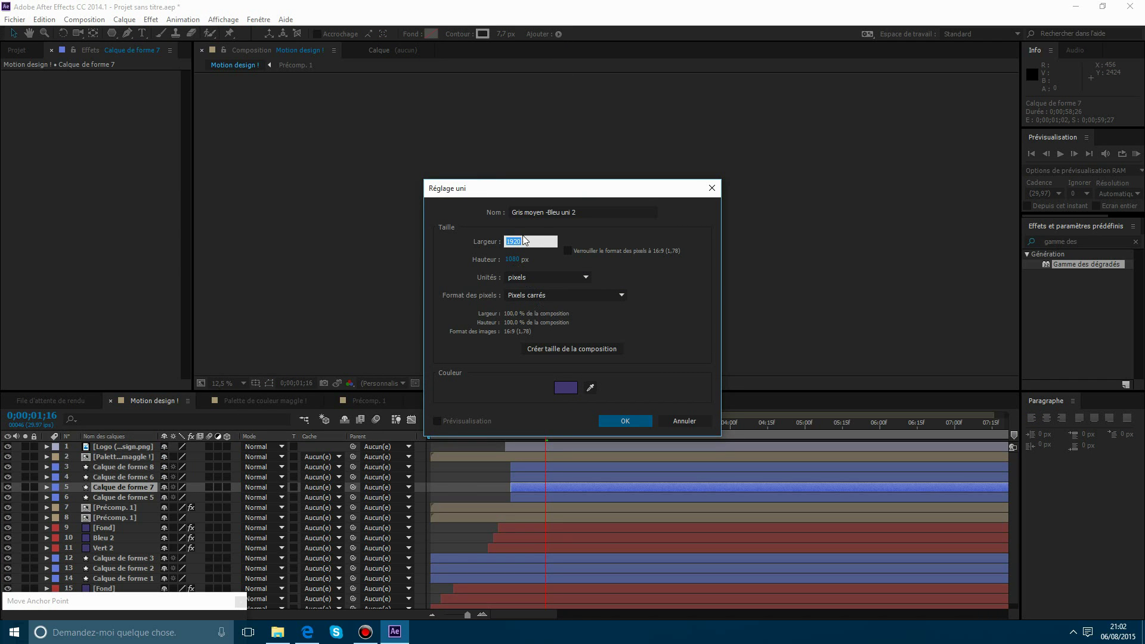
text(5000)
click(511, 259)
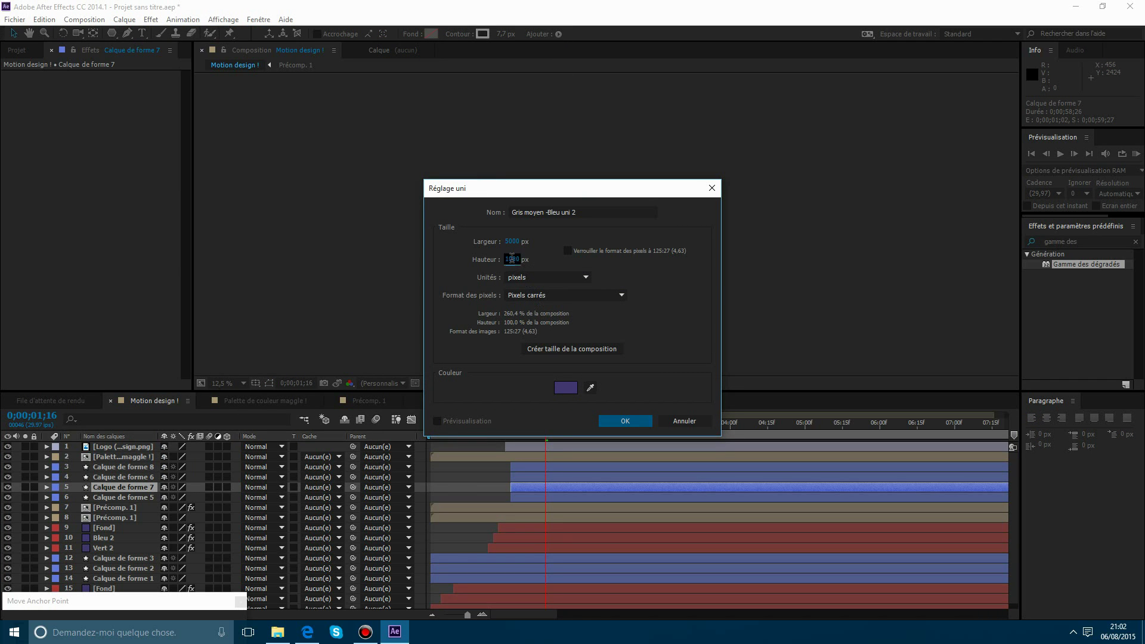
text(5000)
key(Return)
click(635, 421)
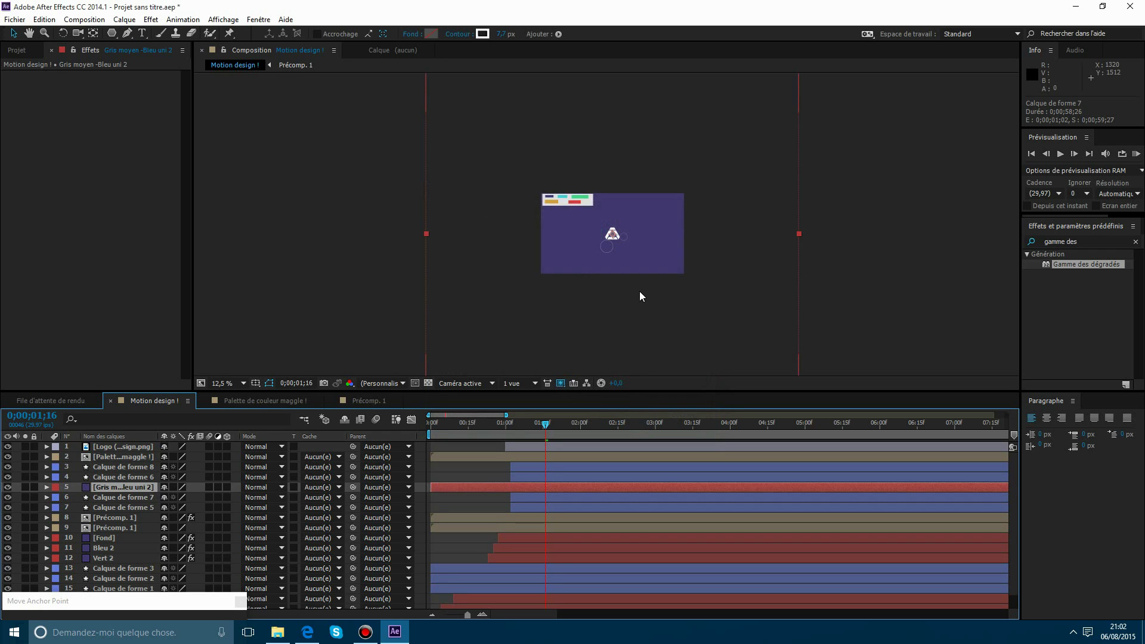
Raise the new solid straight up to position 960, -1388, keeping it horizontally centred on the frame.
key(comma)
key(period)
key(period)
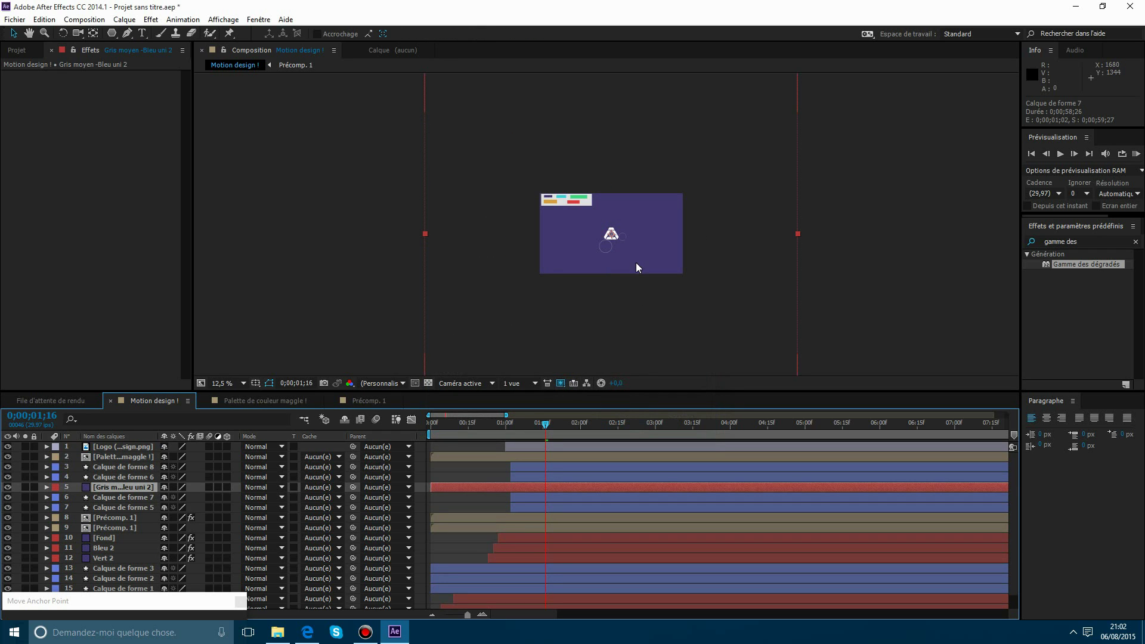
drag(637, 273, 638, 130)
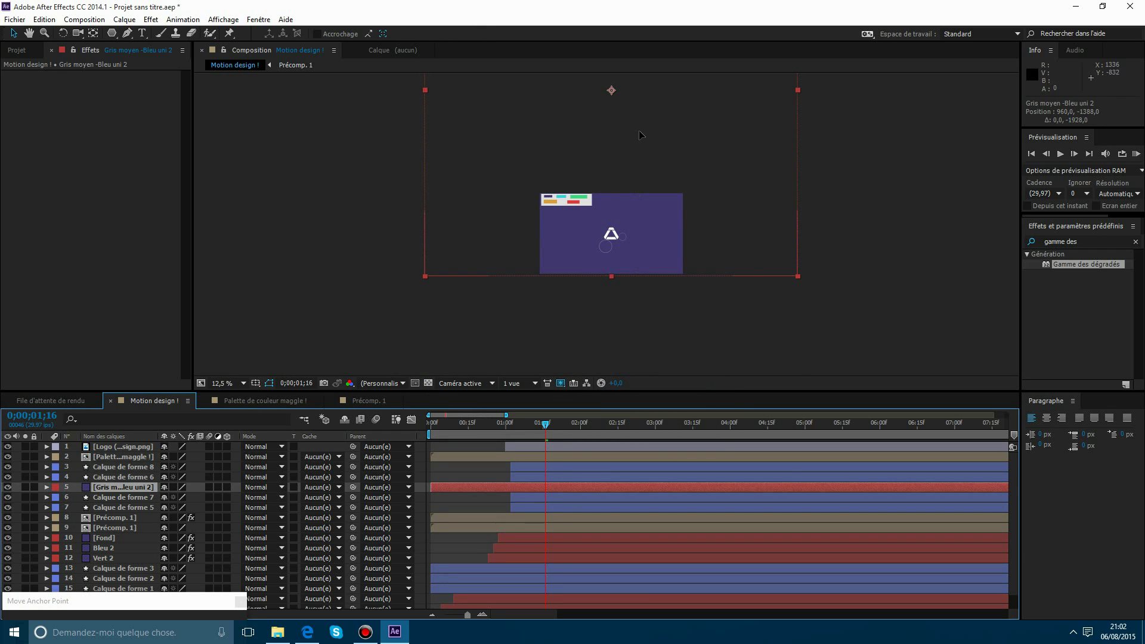
Display the proportional grid over the composition.
key(period)
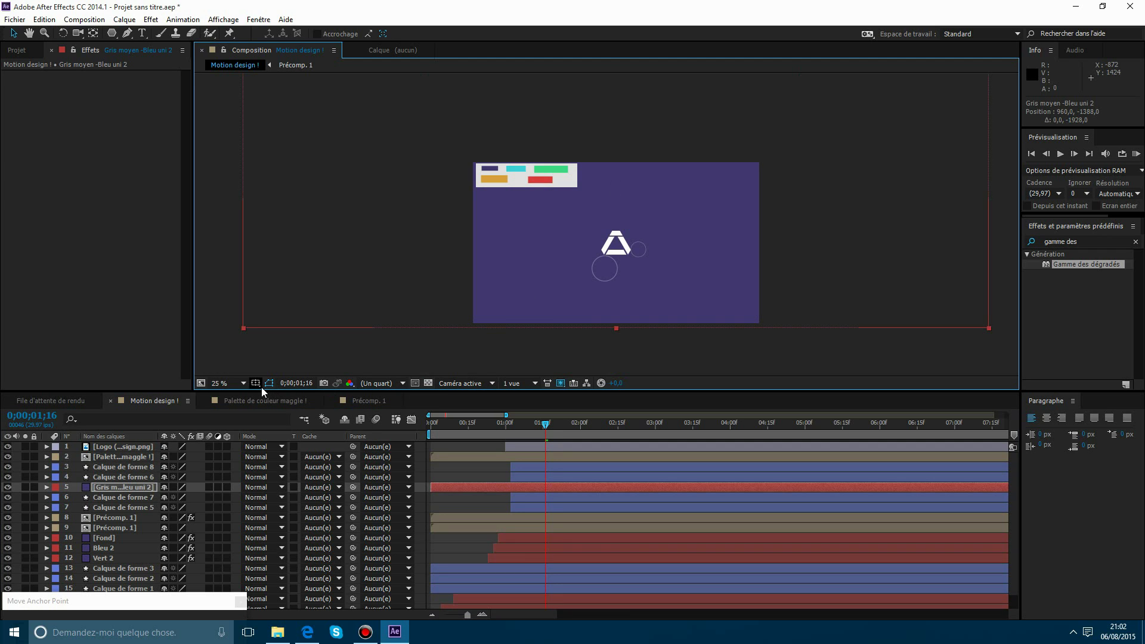
click(259, 385)
click(275, 410)
key(period)
Draw a closed five-point Pen mask on the solid, with a V from both frame edges at the first gridline down to the centre at the second.
click(130, 34)
drag(398, 189, 443, 249)
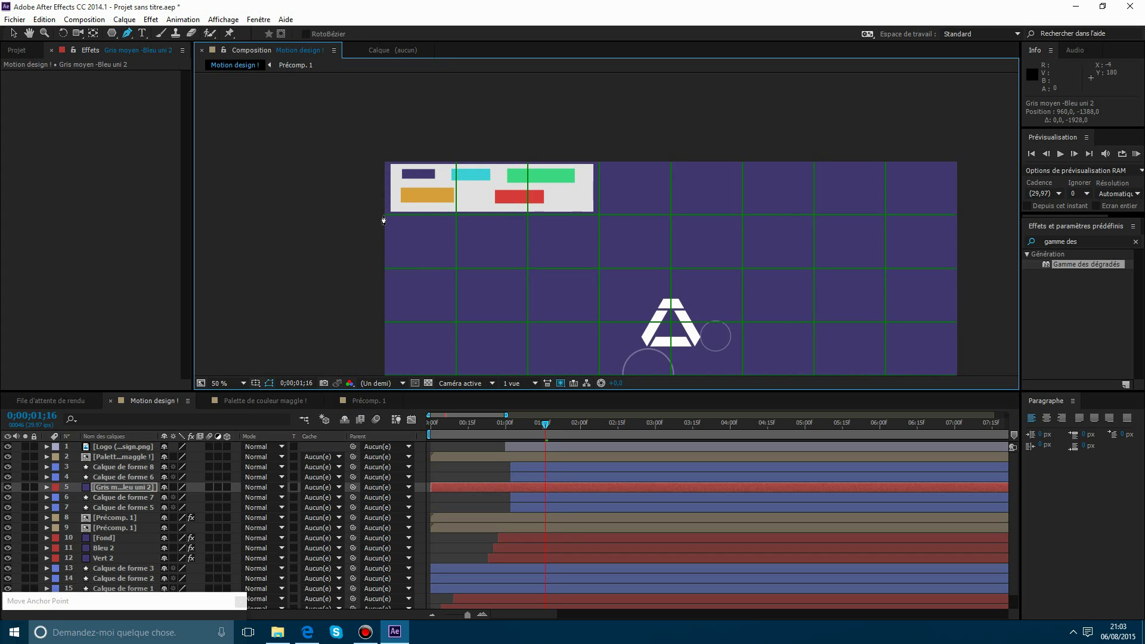
drag(669, 287, 612, 255)
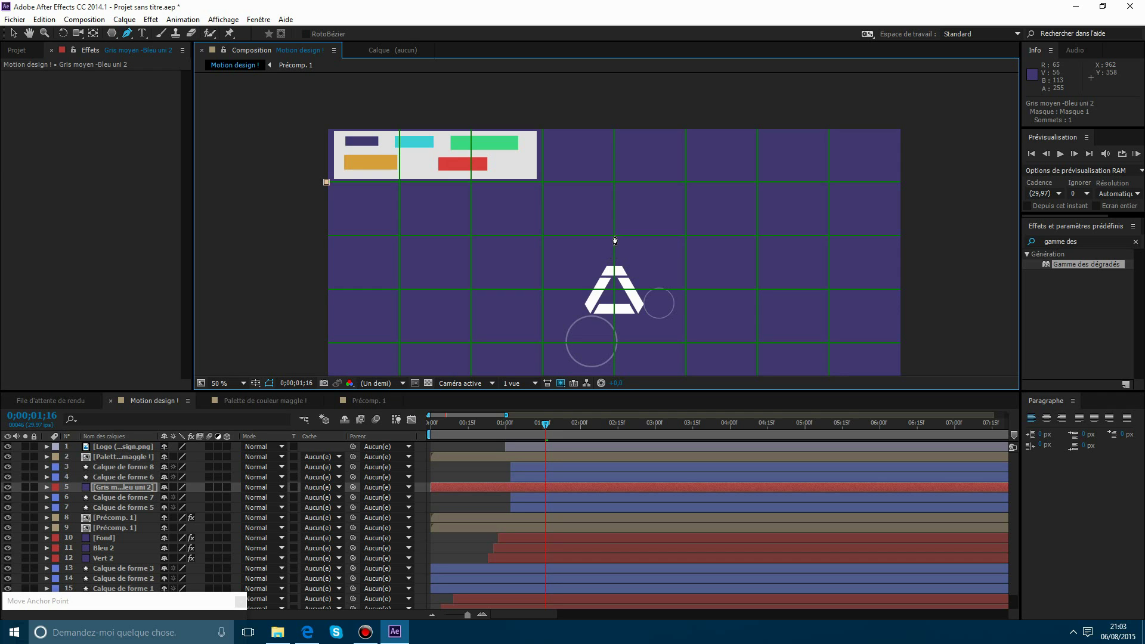
click(613, 237)
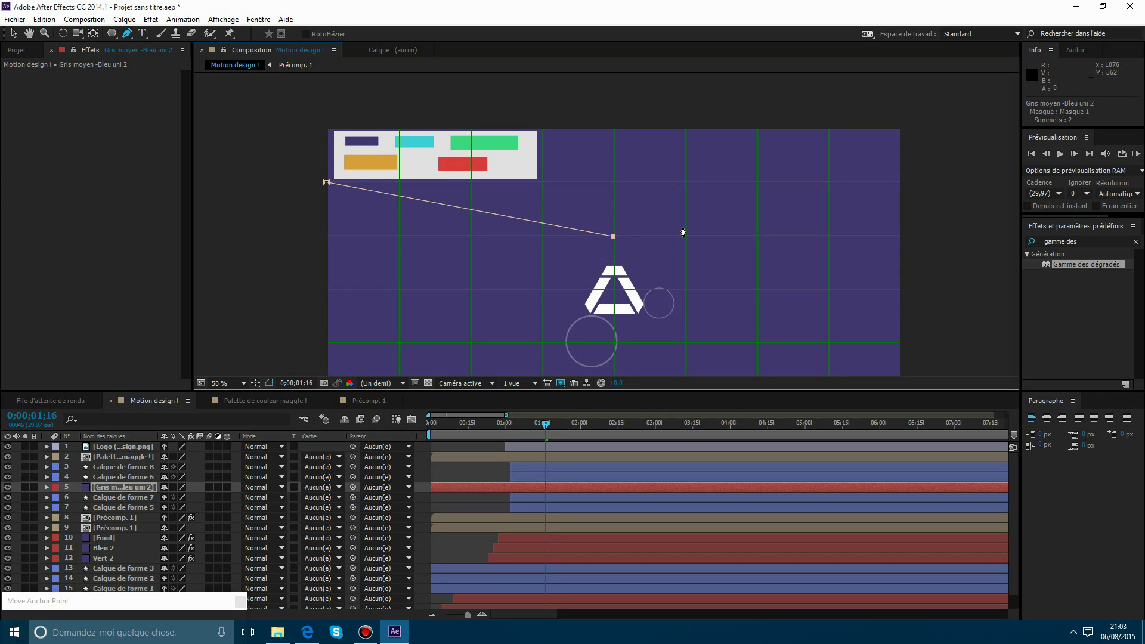
click(900, 187)
scroll(700, 172, down, 6)
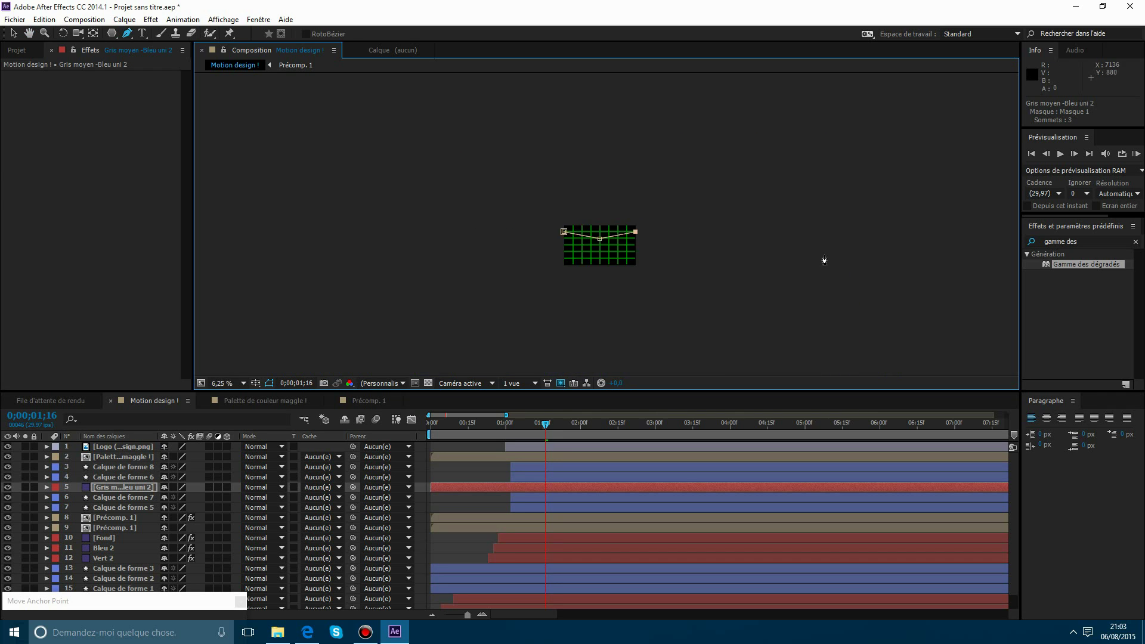
click(705, 152)
click(490, 136)
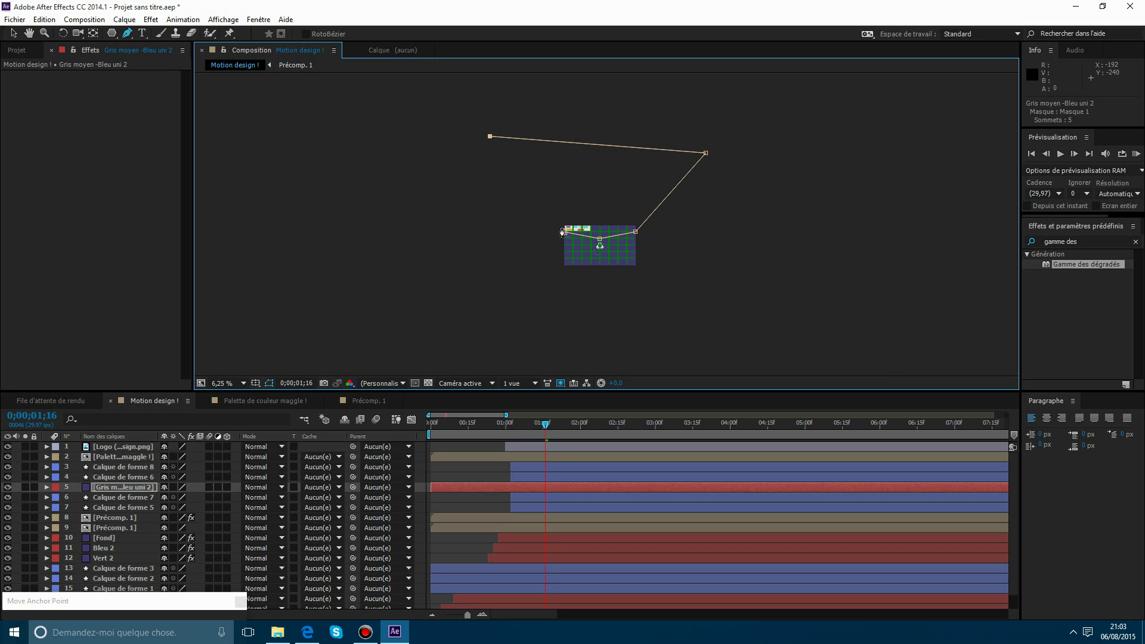
click(563, 232)
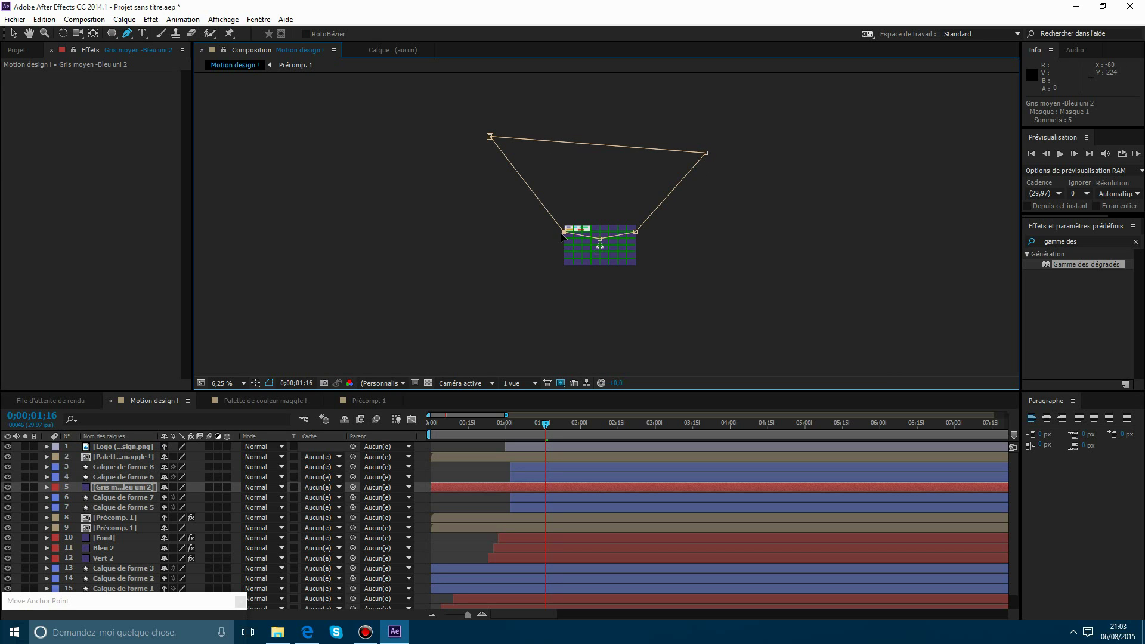
click(471, 468)
Place the new masked solid directly below the colour palette layer in the stack.
scroll(607, 237, up, 4)
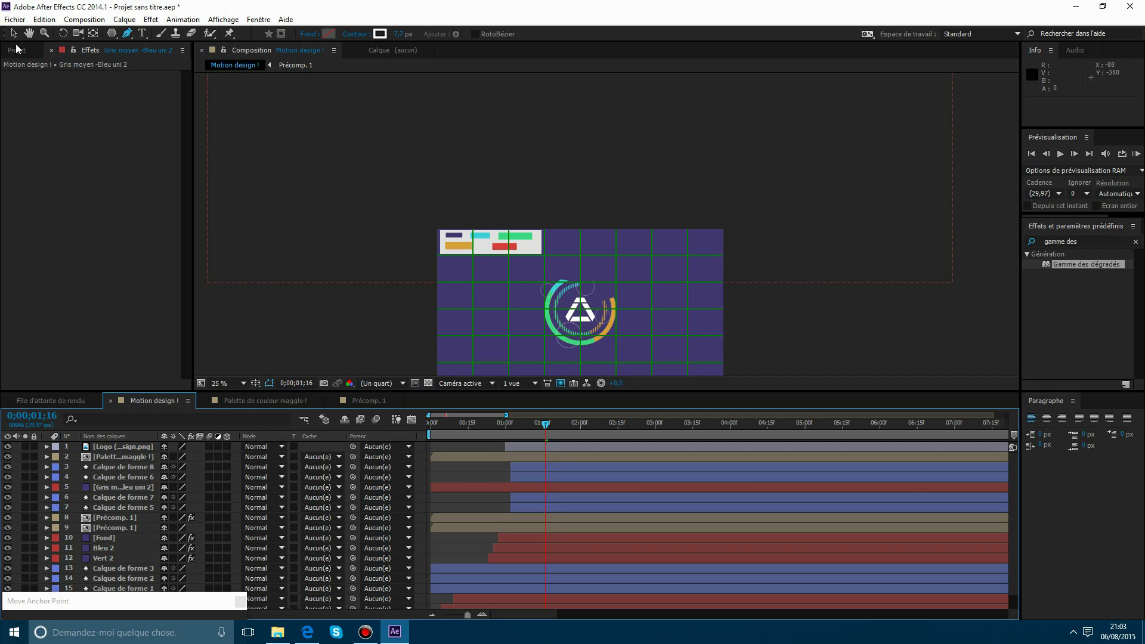
key(v)
click(142, 486)
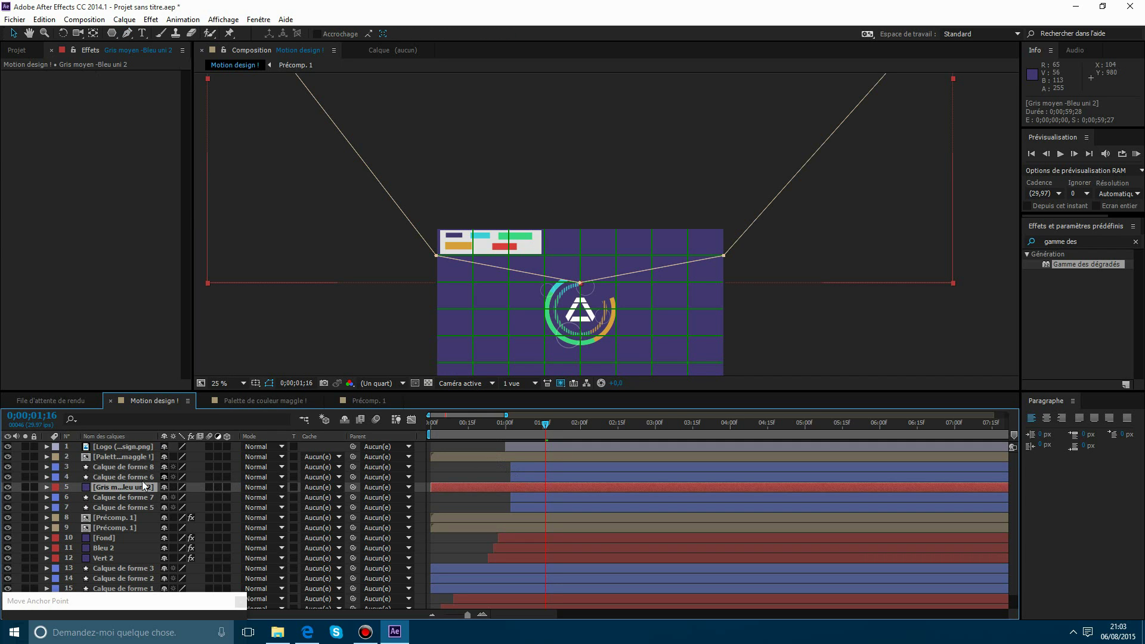
drag(143, 486, 127, 467)
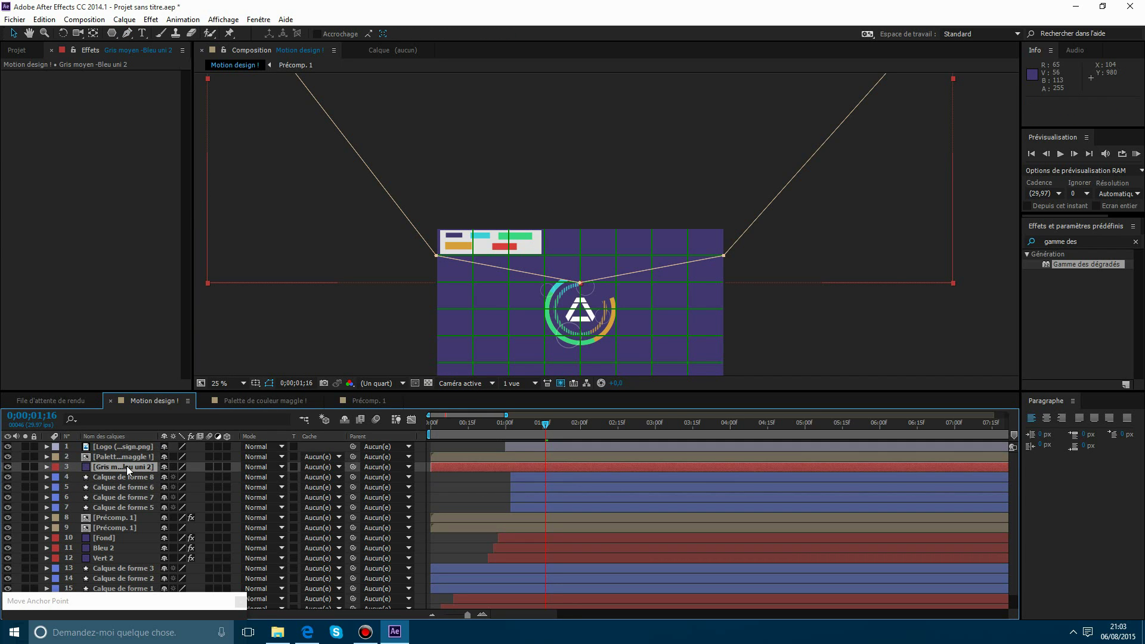
click(134, 446)
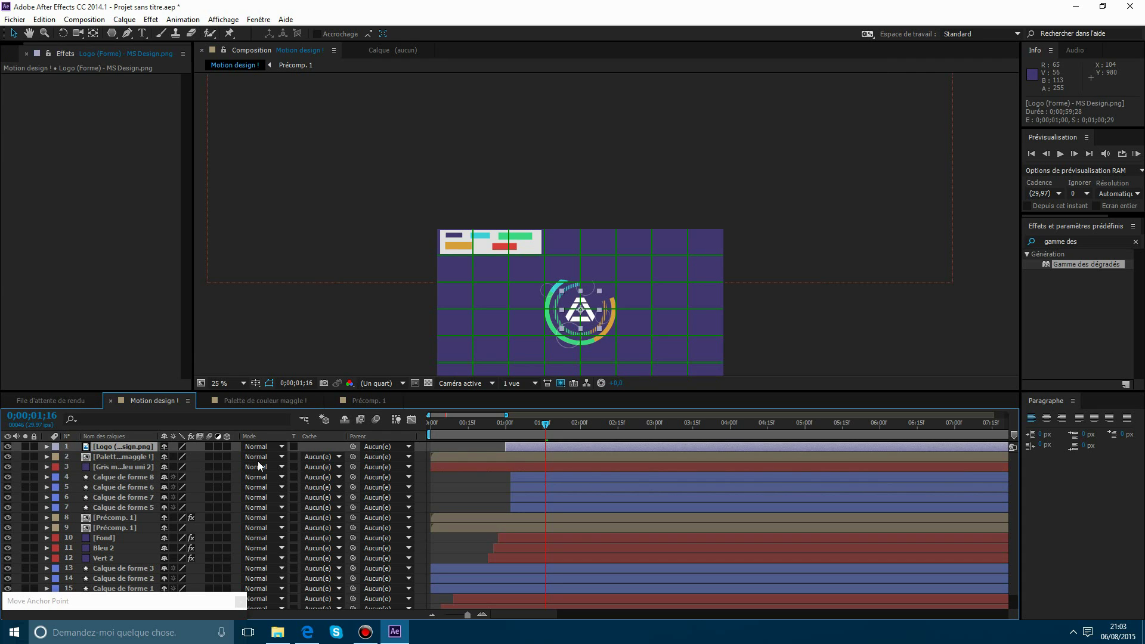
Apply the Gamme des dégradés effect to the solid and sample the ring's orange for both its end and start colours.
click(524, 467)
double_click(1079, 264)
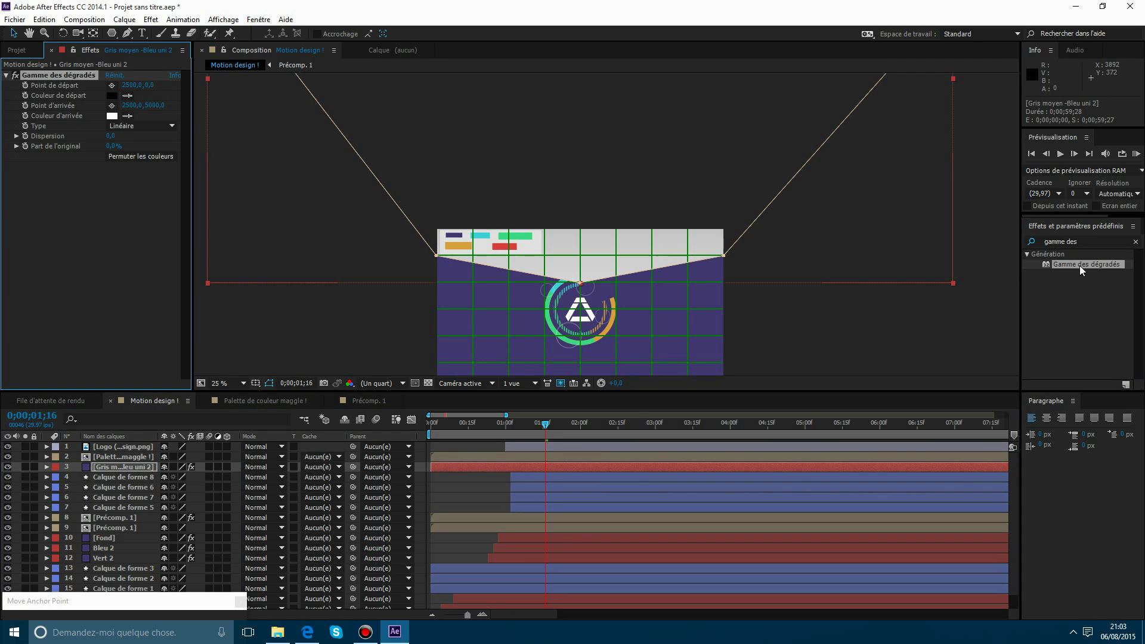
click(128, 116)
click(602, 328)
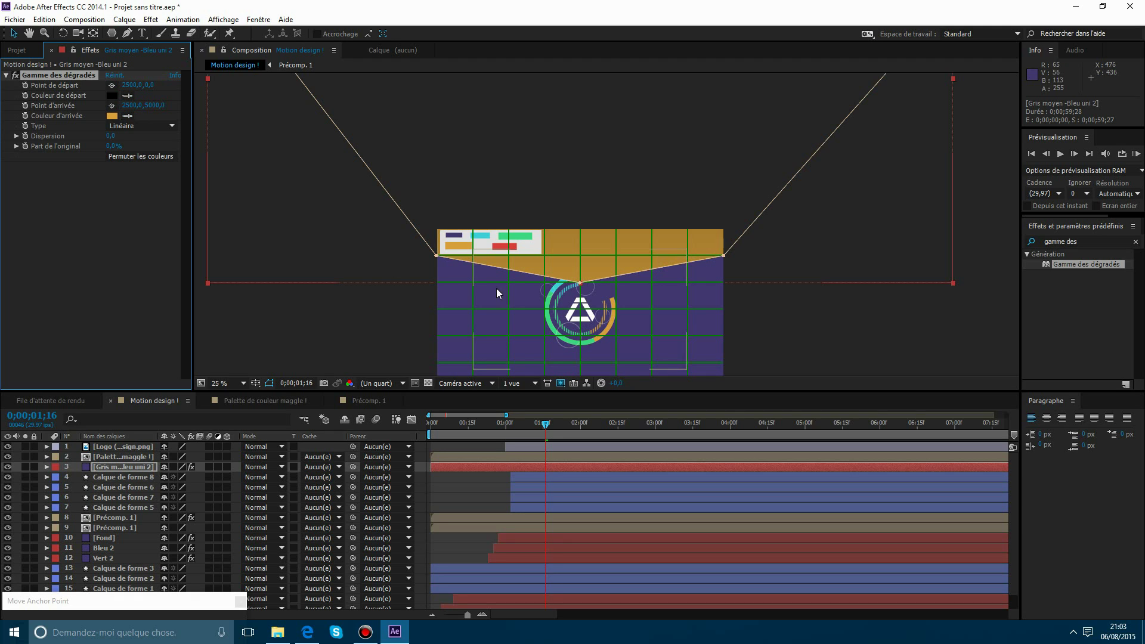
click(127, 95)
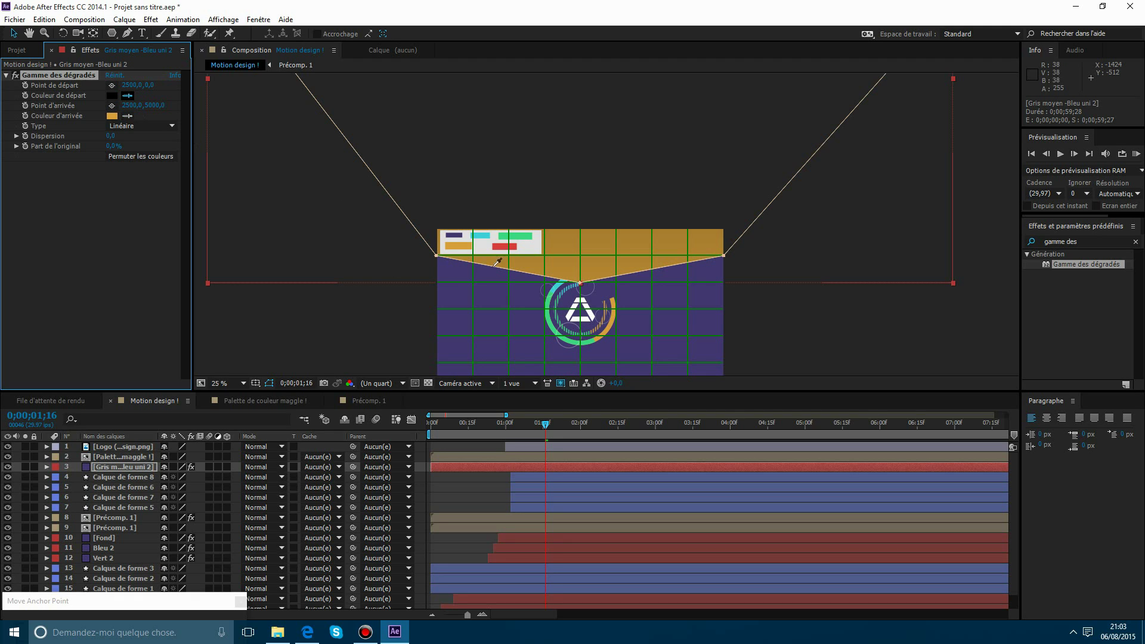
click(610, 323)
click(477, 484)
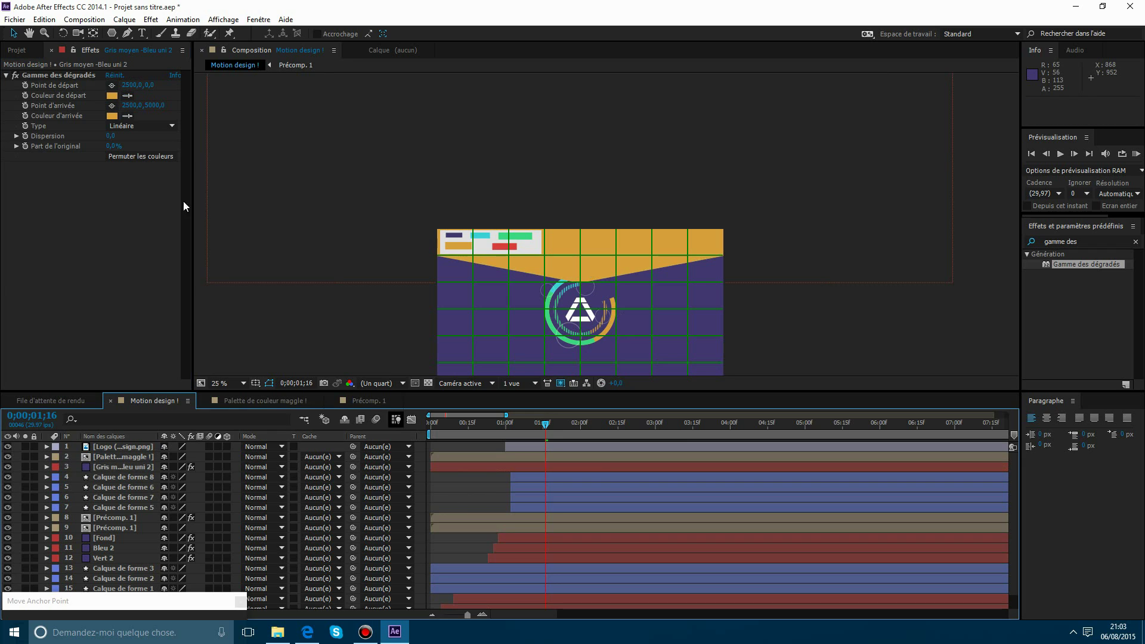
Hide the proportional grid and raise the orange solid just above the frame to position 960, -1768.
click(260, 384)
click(303, 410)
click(502, 466)
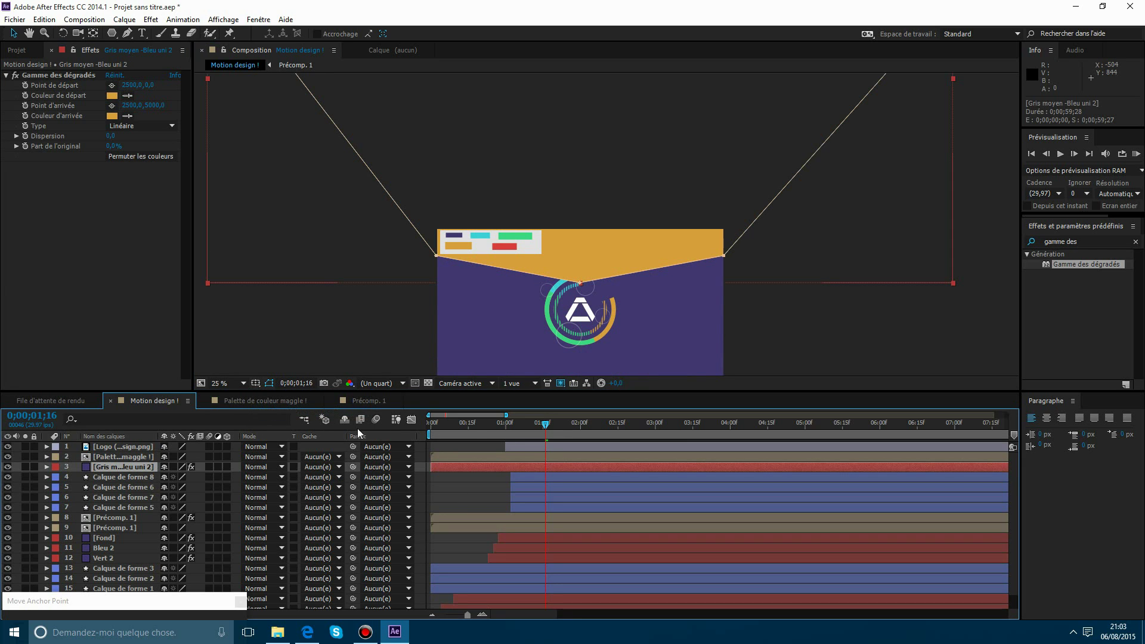
key(h)
drag(535, 308, 537, 275)
key(v)
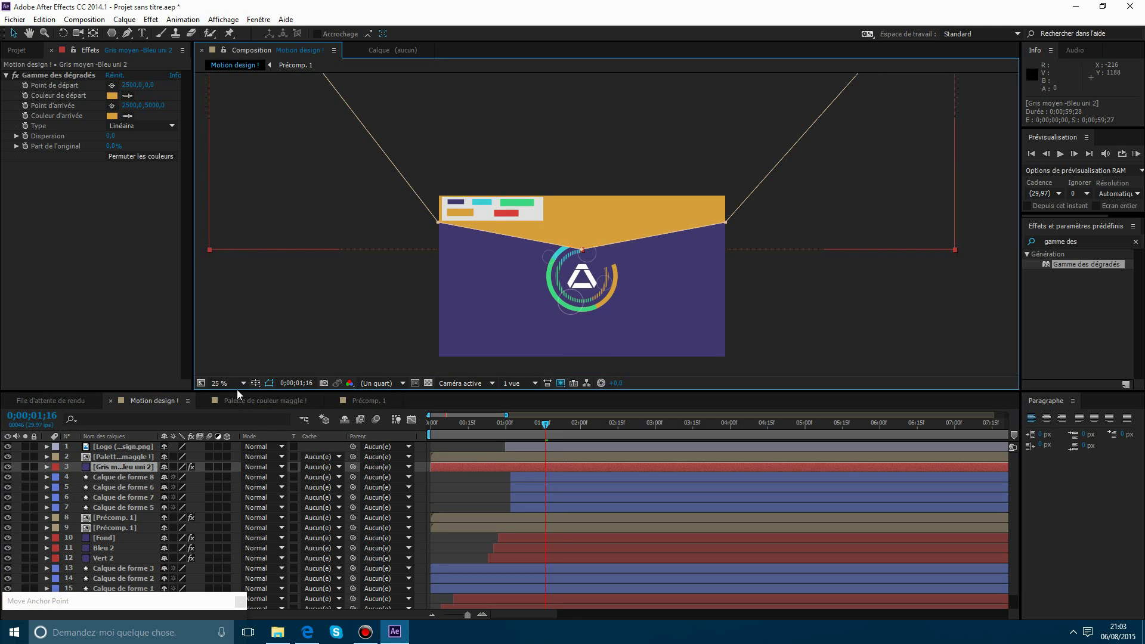
click(238, 387)
click(251, 410)
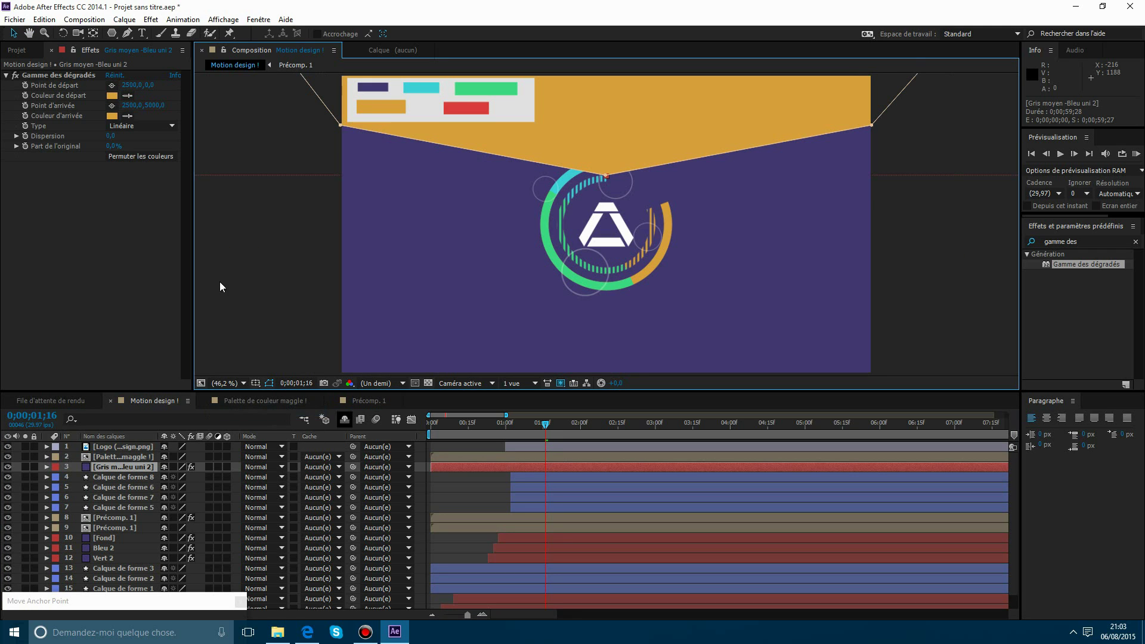
click(14, 35)
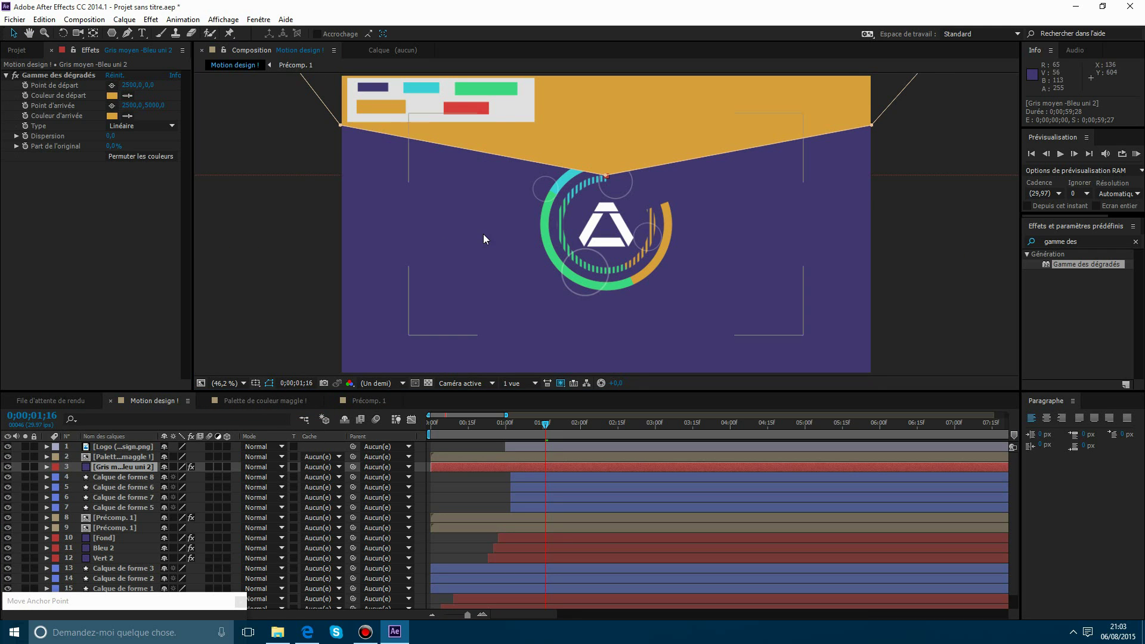
scroll(484, 234, down, 2)
drag(588, 184, 632, 117)
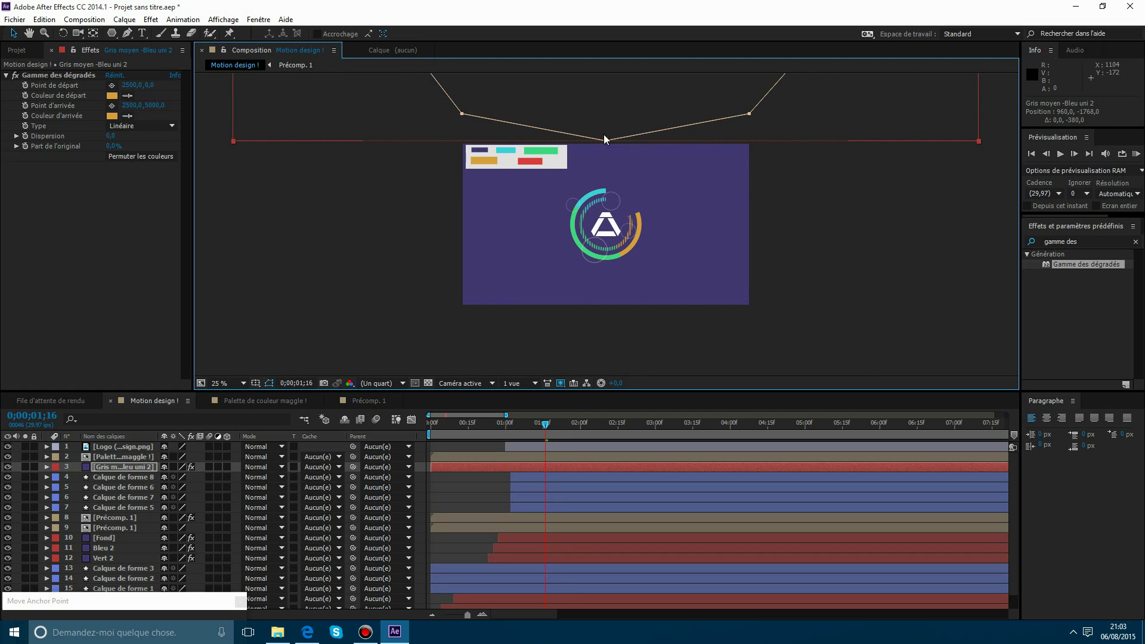
Split the orange solid at 0;00;01;16 and delete its earlier portion.
key(p)
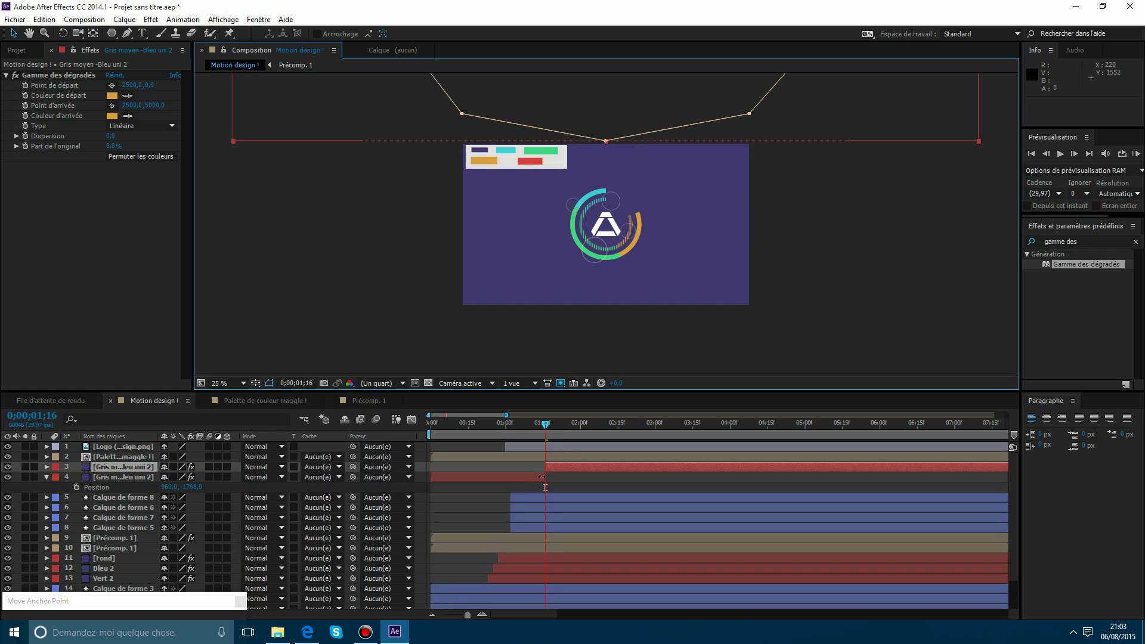
key(ctrl+shift+d)
key(Delete)
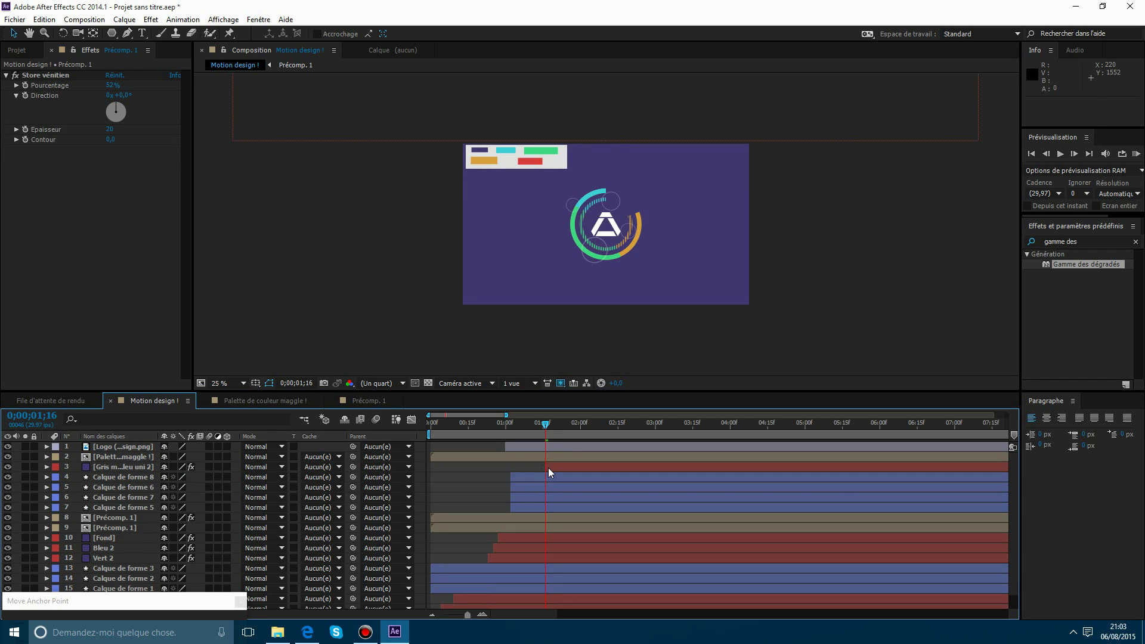
Add a Position keyframe to the orange solid at 0;00;01;16.
click(549, 467)
key(p)
click(77, 477)
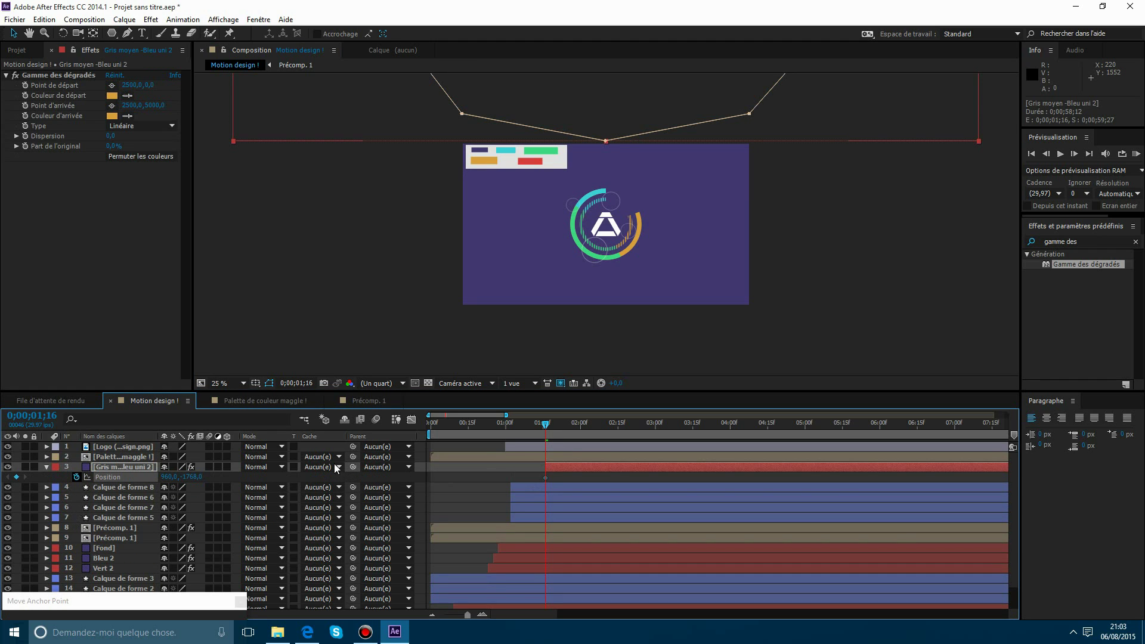
At 0;00;02;03, lower the orange solid to position 960, -456 so that it covers the whole frame.
drag(546, 424, 587, 425)
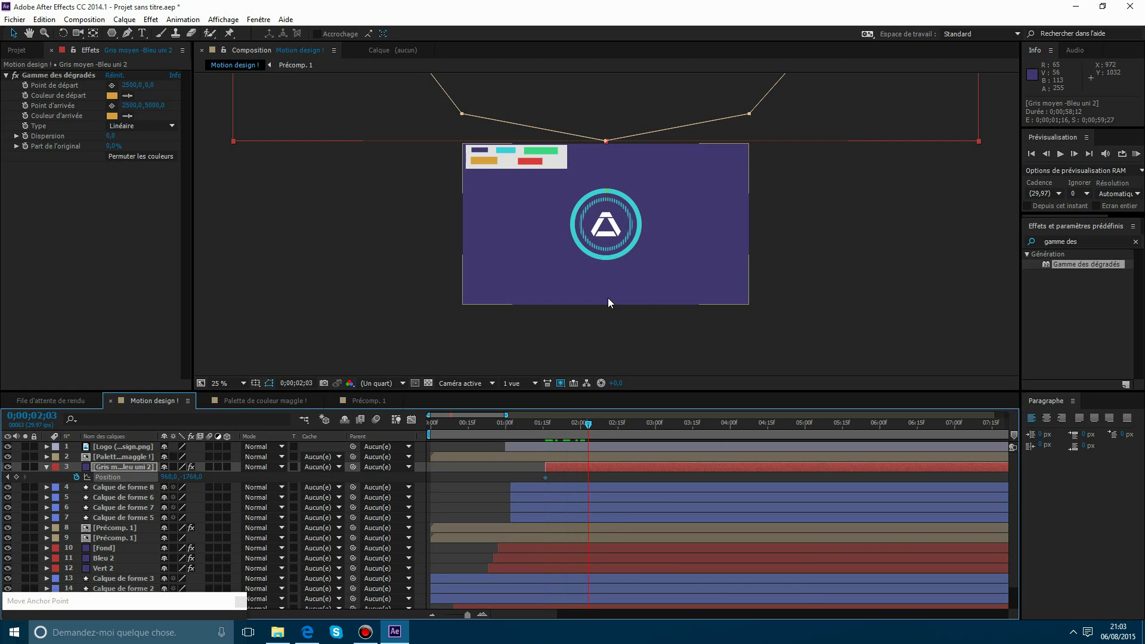
scroll(624, 192, down, 1)
drag(624, 192, 634, 262)
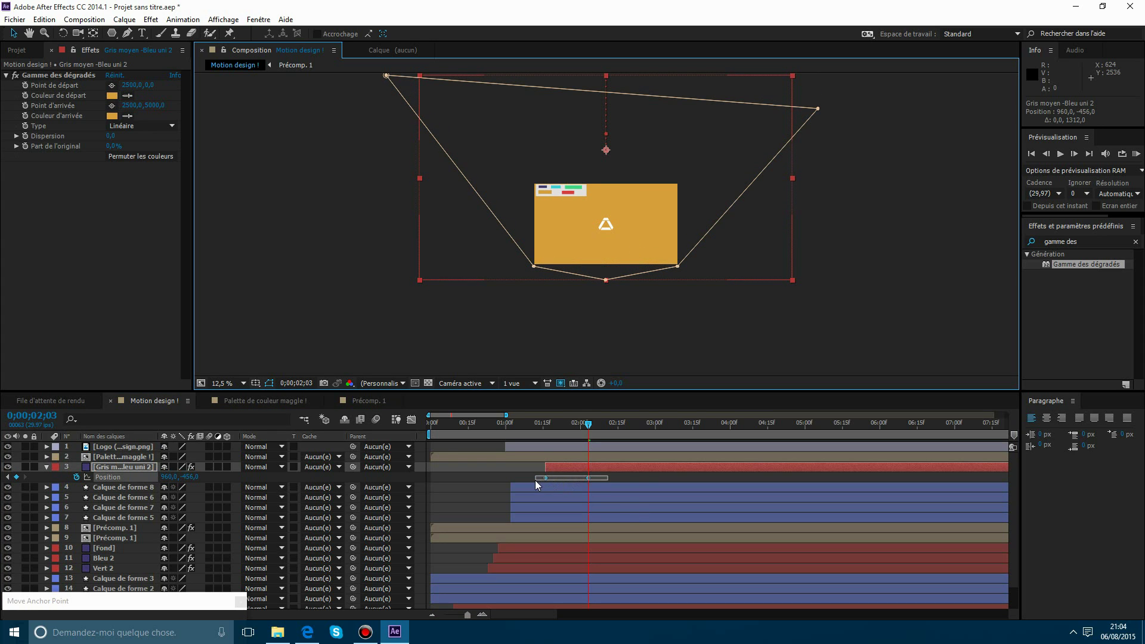
Ease both Position keyframes of the orange solid and shape its speed curve to peak early and slow down gradually.
drag(535, 481, 534, 480)
click(117, 481)
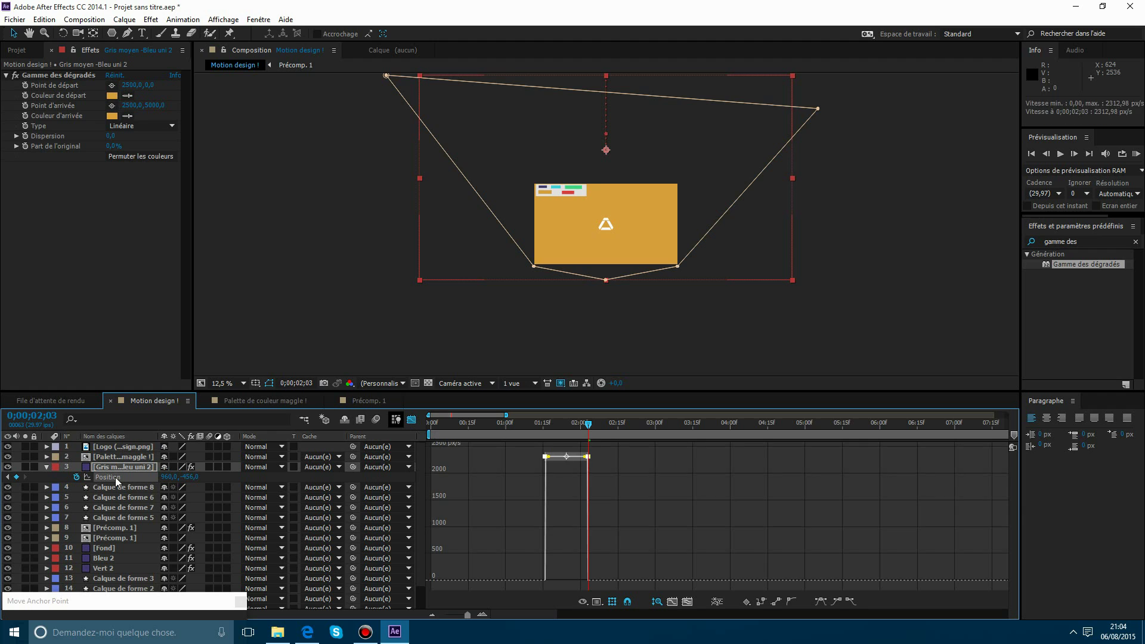
click(821, 602)
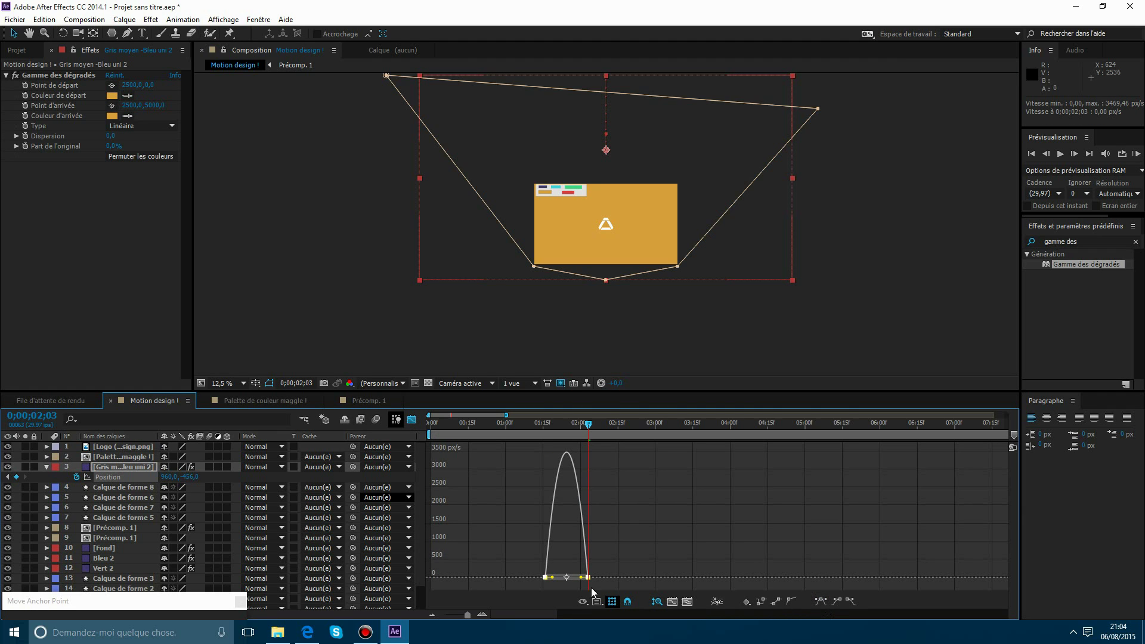
drag(581, 578, 556, 578)
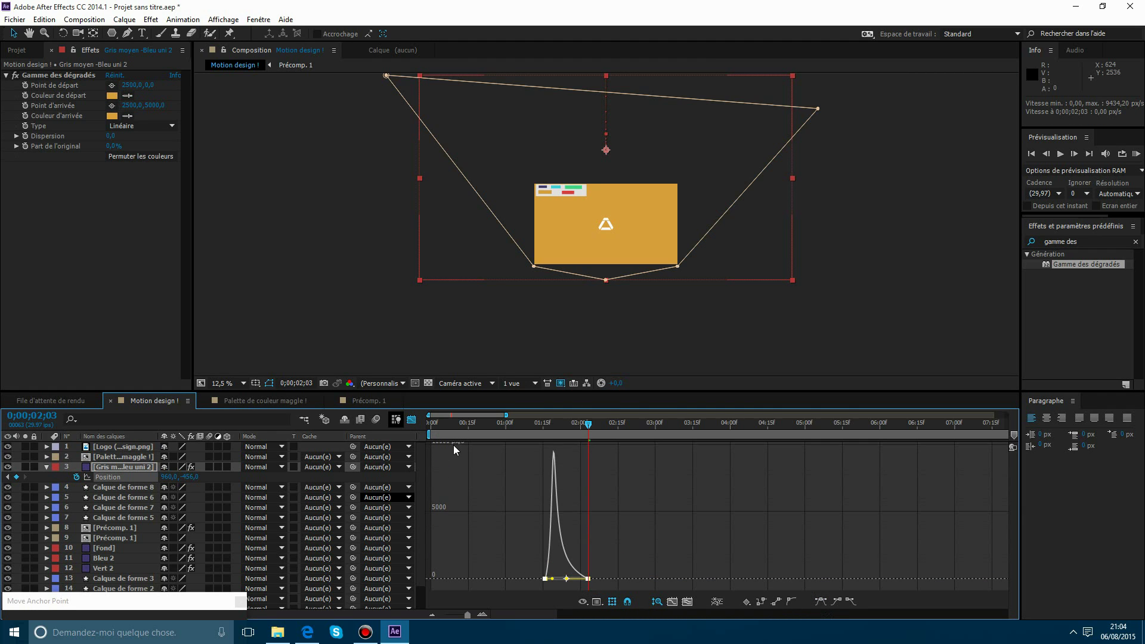
click(411, 419)
Delay the orange solid's final Position keyframe to about 0;00;02;11 and preview the drop from 0;00;01;08.
drag(615, 424, 525, 425)
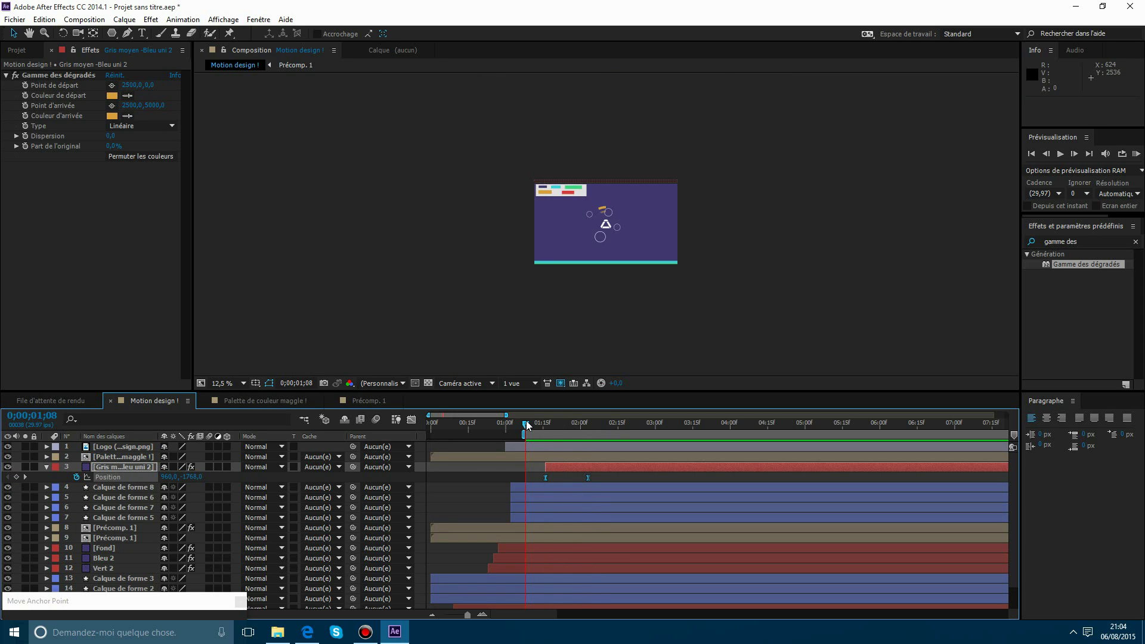
scroll(631, 319, up, 1)
drag(589, 477, 611, 476)
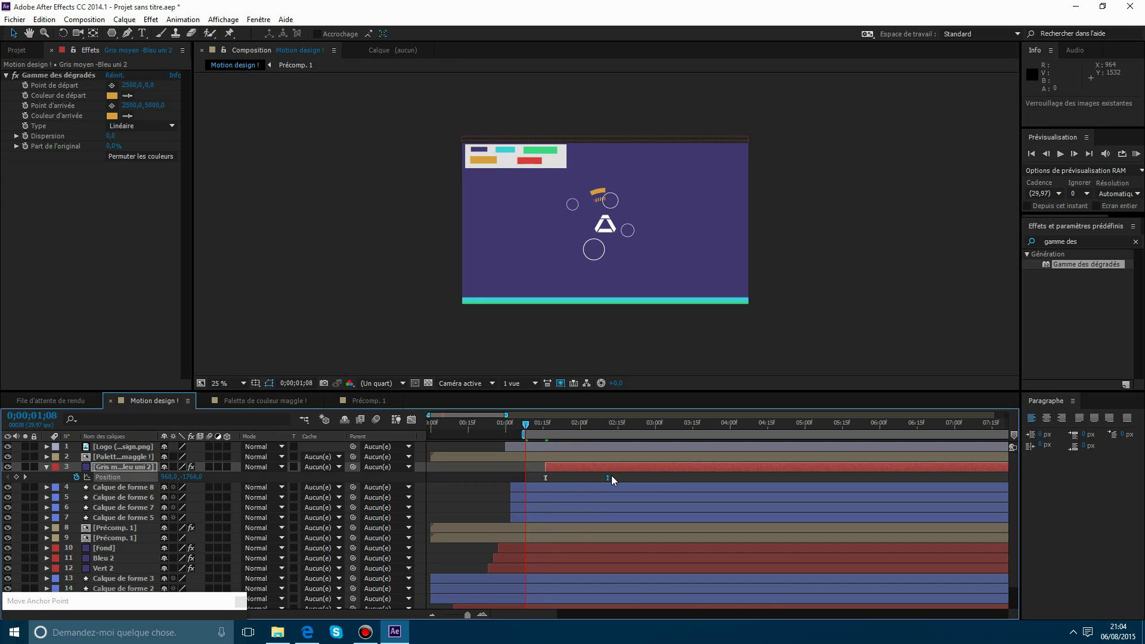
key(space)
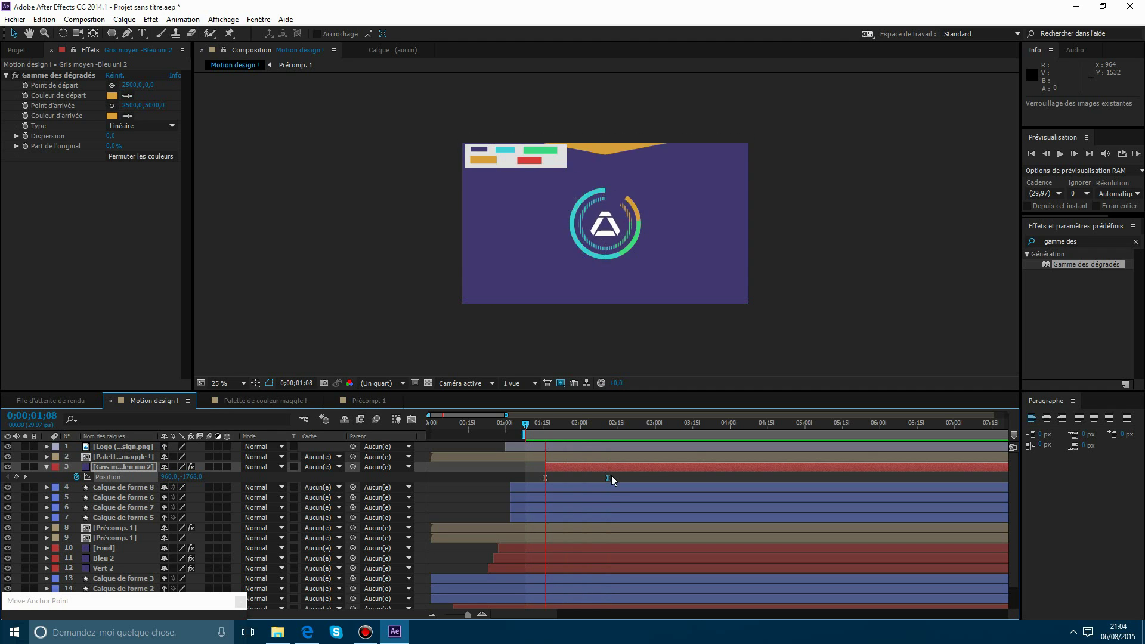
key(space)
click(516, 474)
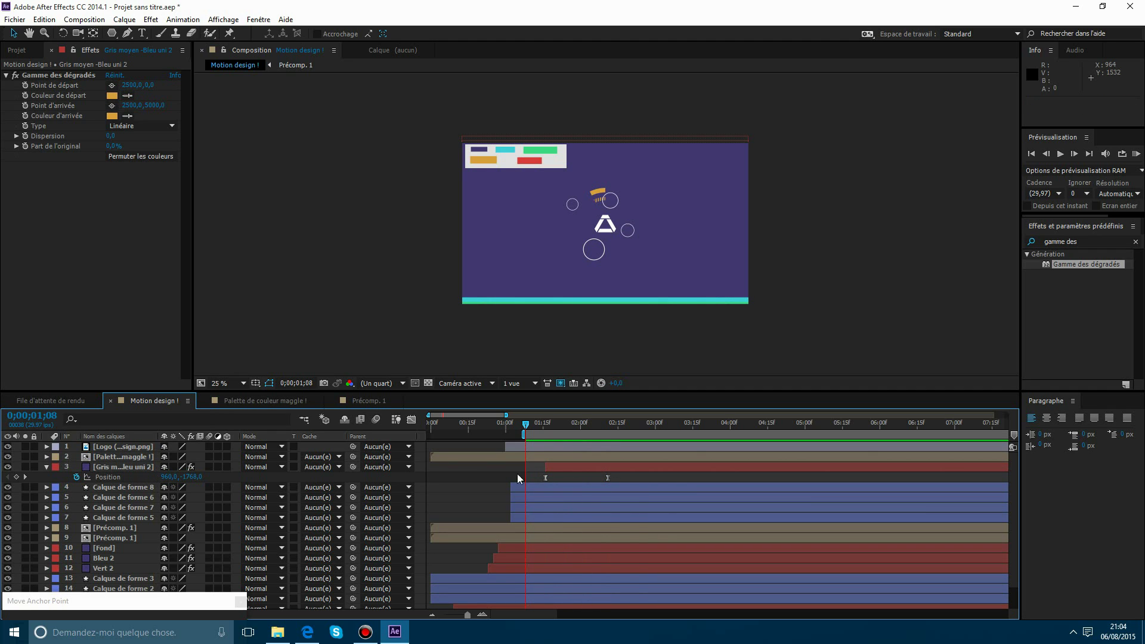
Fit the composition in the viewer, then duplicate the orange solid and offset the copy to start at 0;00;01;21.
click(243, 382)
click(250, 411)
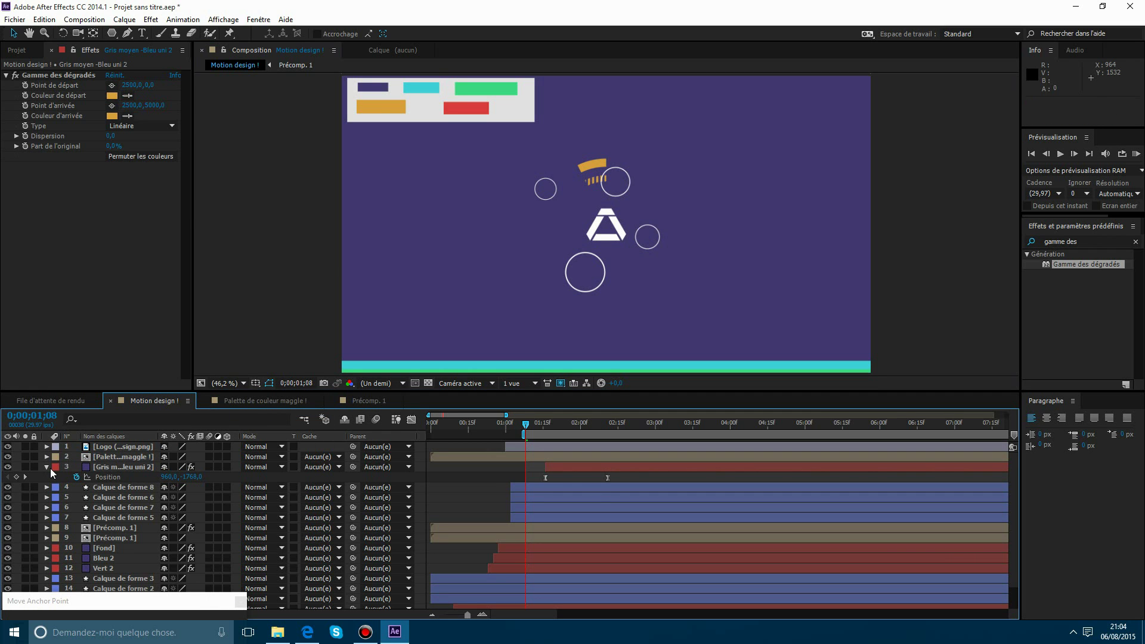
click(572, 469)
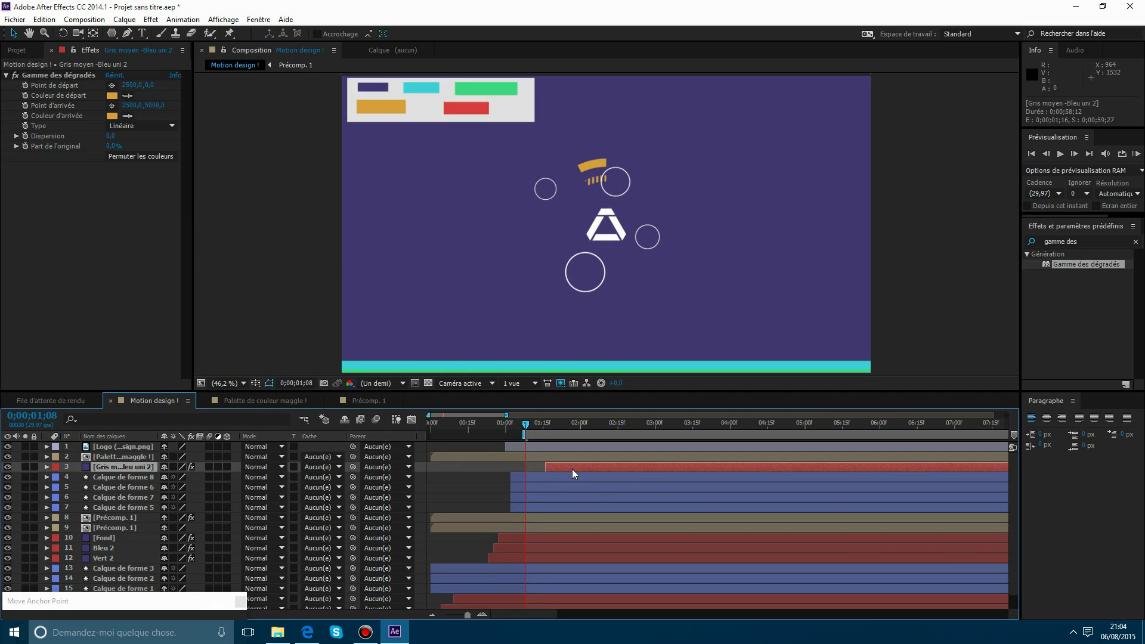
key(ctrl+d)
drag(556, 465, 562, 468)
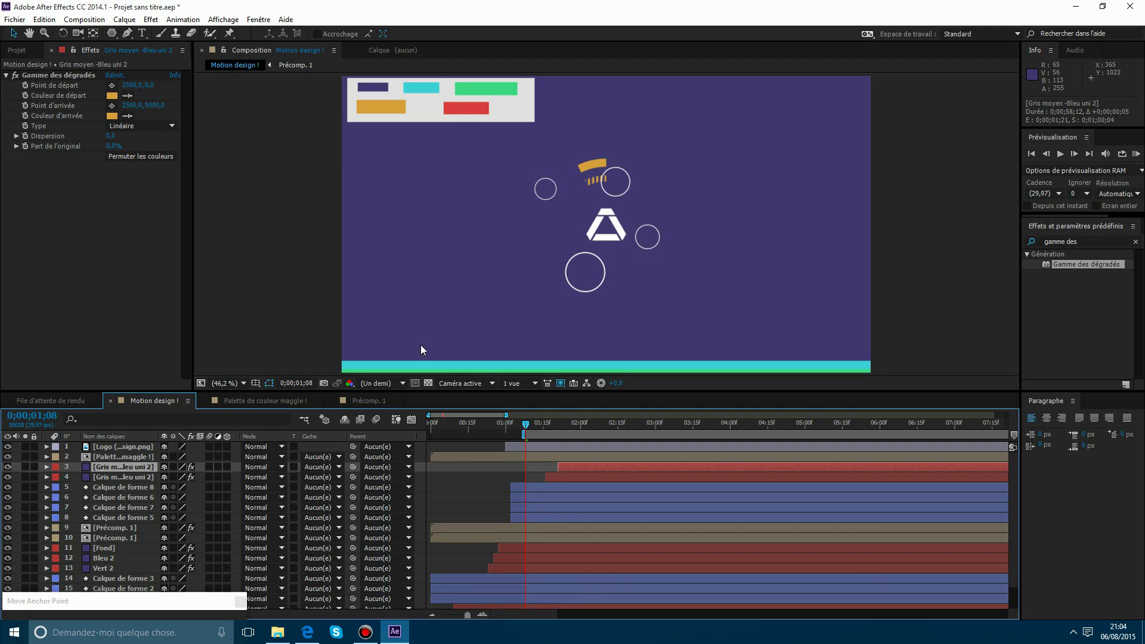
Sample the palette's green for both the end and start gradient colours of the duplicated solid.
click(567, 422)
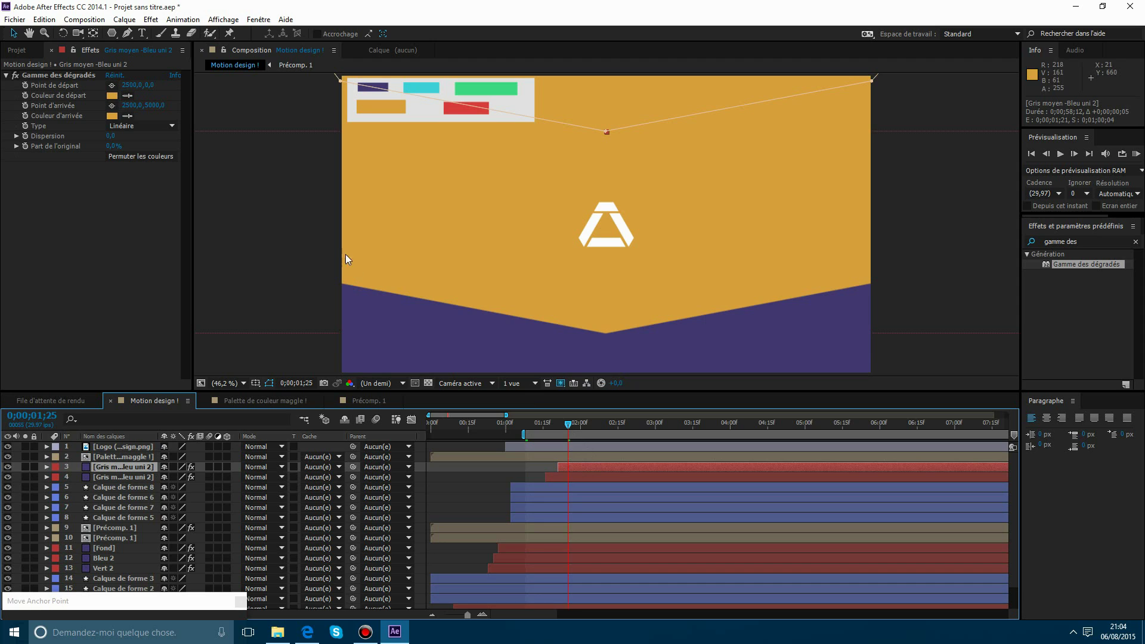
click(128, 116)
click(460, 93)
click(128, 96)
click(477, 90)
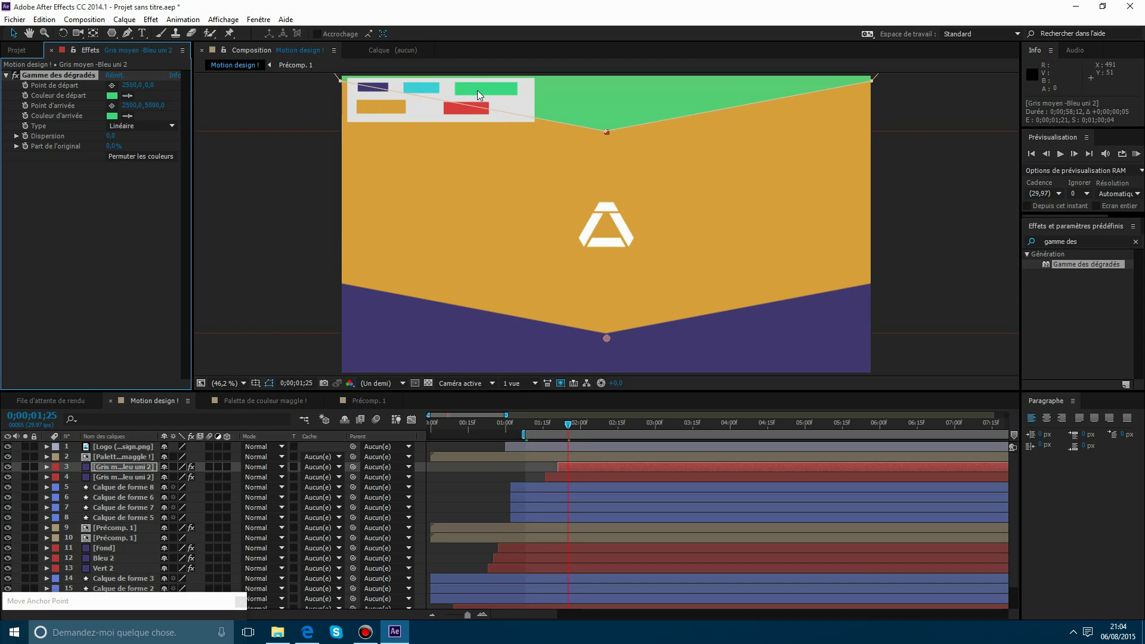
Undo the accidental effect duplication, then duplicate the green solid layer and offset the copy to start at 0;00;01;25.
key(ctrl+d)
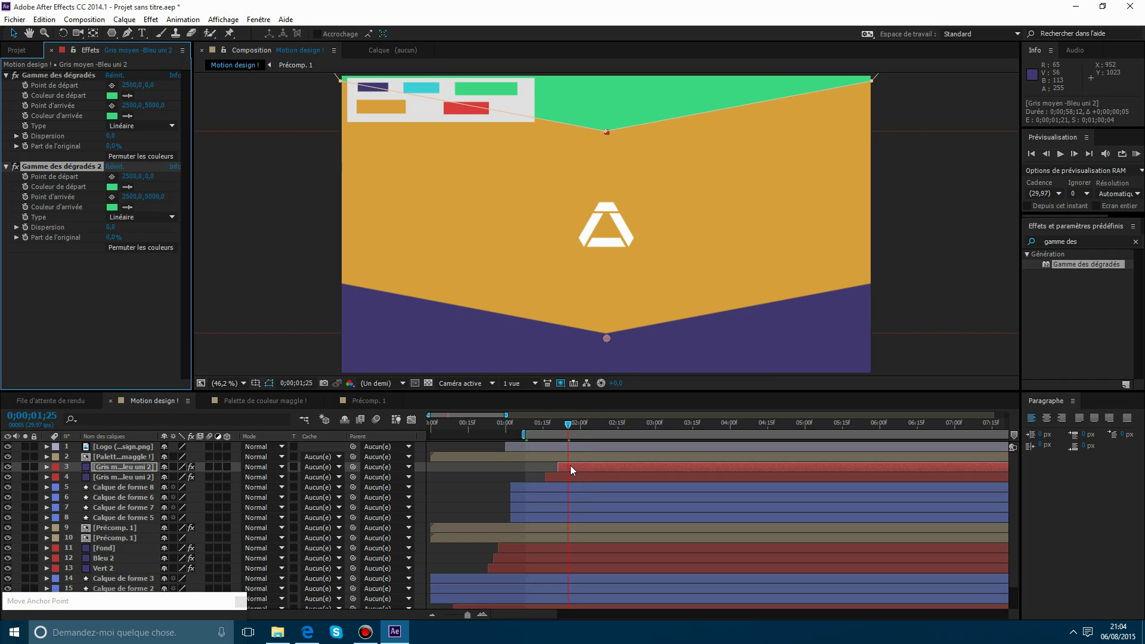
key(ctrl+z)
click(571, 466)
key(ctrl+d)
drag(570, 466, 579, 467)
click(581, 424)
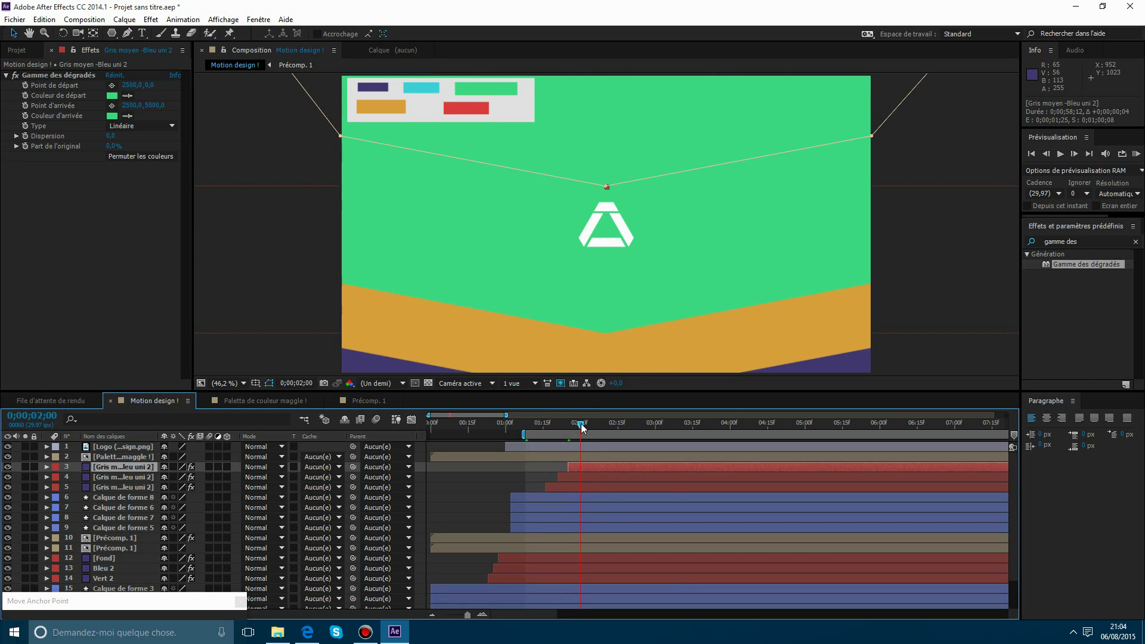
ctrl+click(578, 463)
click(579, 467)
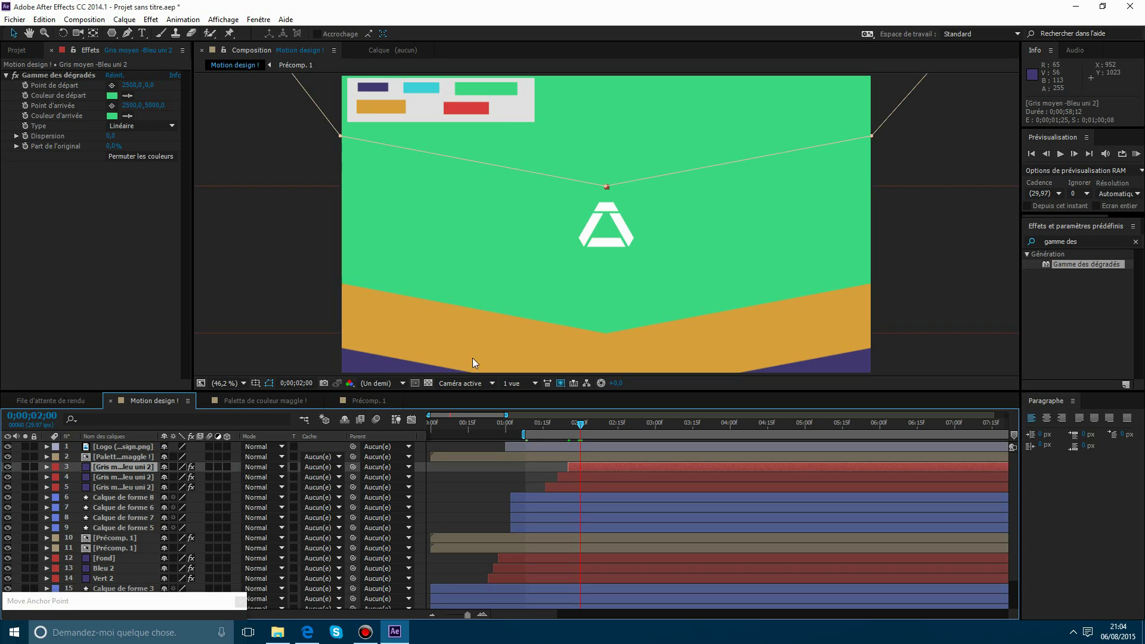
Sample the palette's cyan for both the start and end gradient colours of the newest solid copy.
click(127, 96)
click(424, 89)
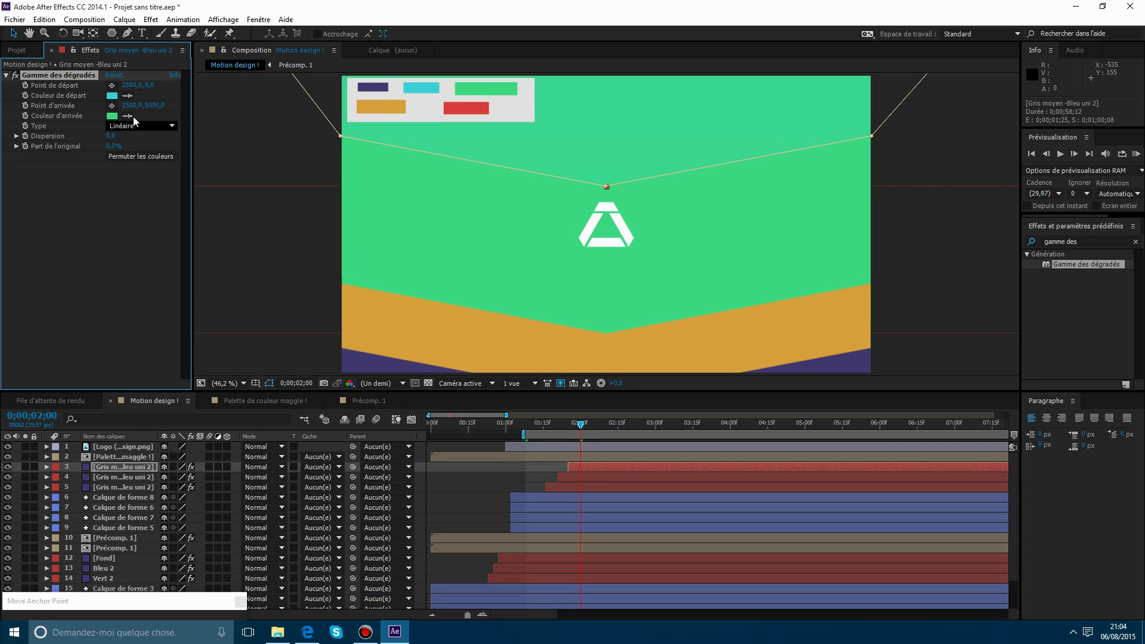
click(406, 90)
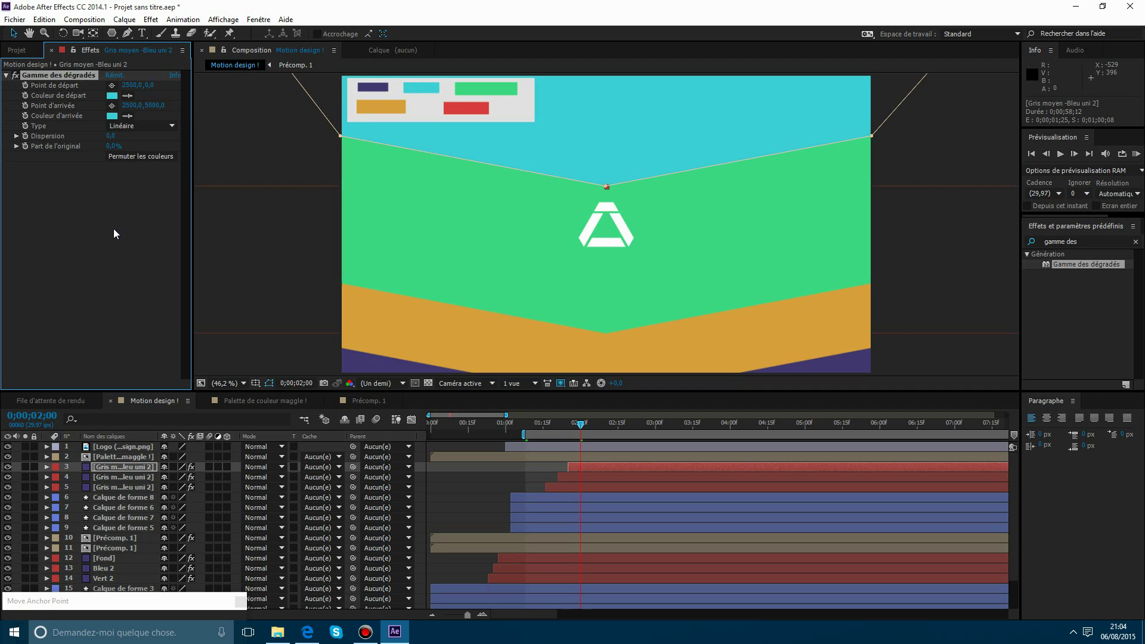
click(471, 471)
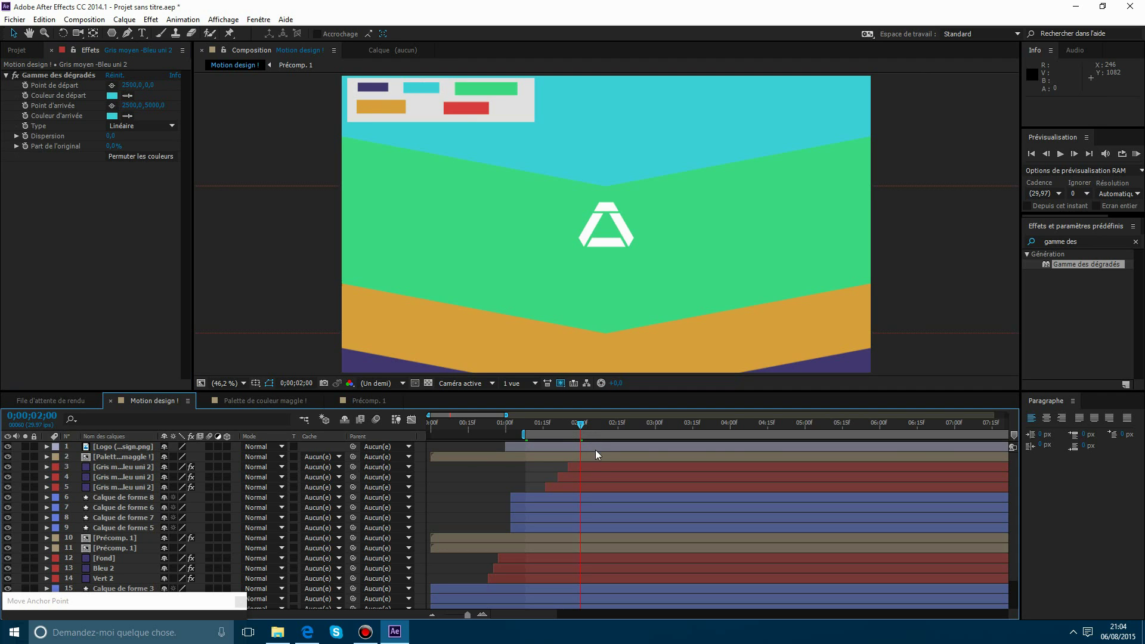
Duplicate the cyan solid and offset the copy to start at 0;00;02;00.
click(593, 466)
key(ctrl+d)
drag(595, 468, 603, 467)
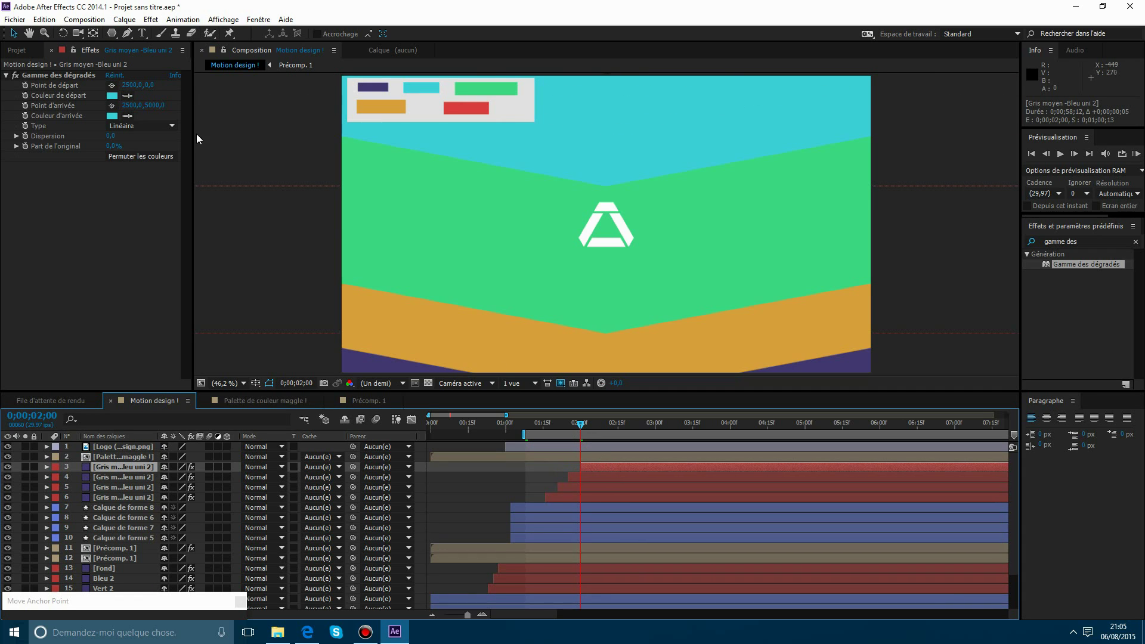
Sample the palette's purple for both gradient colours of the newest copy and preview the cascade from 0;00;01;04.
click(130, 94)
click(372, 87)
click(373, 88)
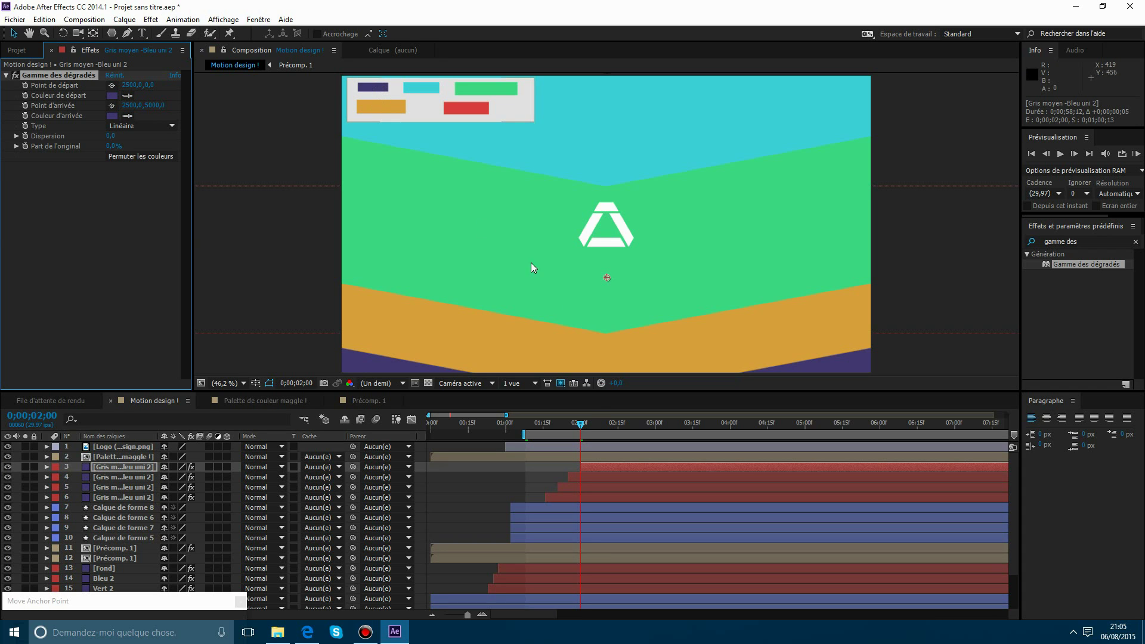
drag(588, 423, 516, 459)
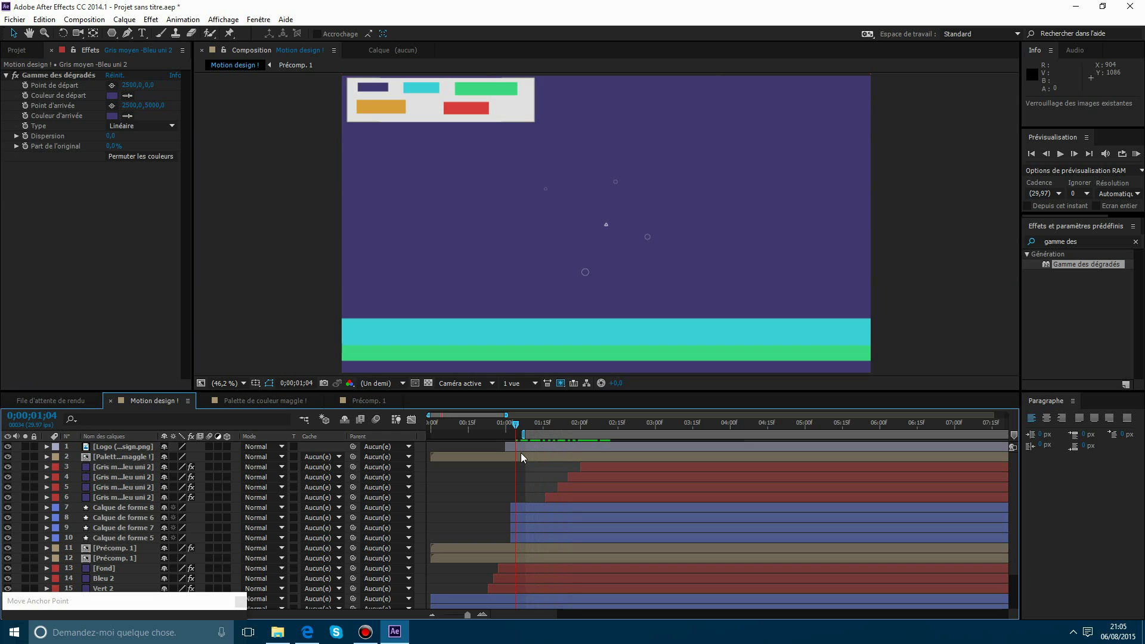
key(space)
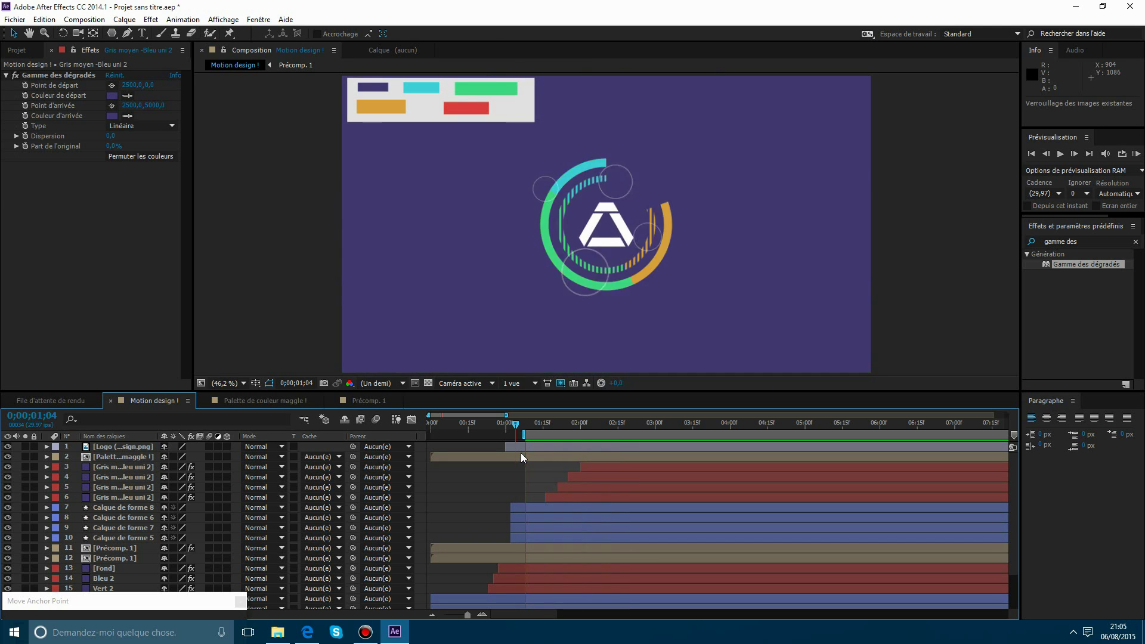
scroll(614, 295, up, 1)
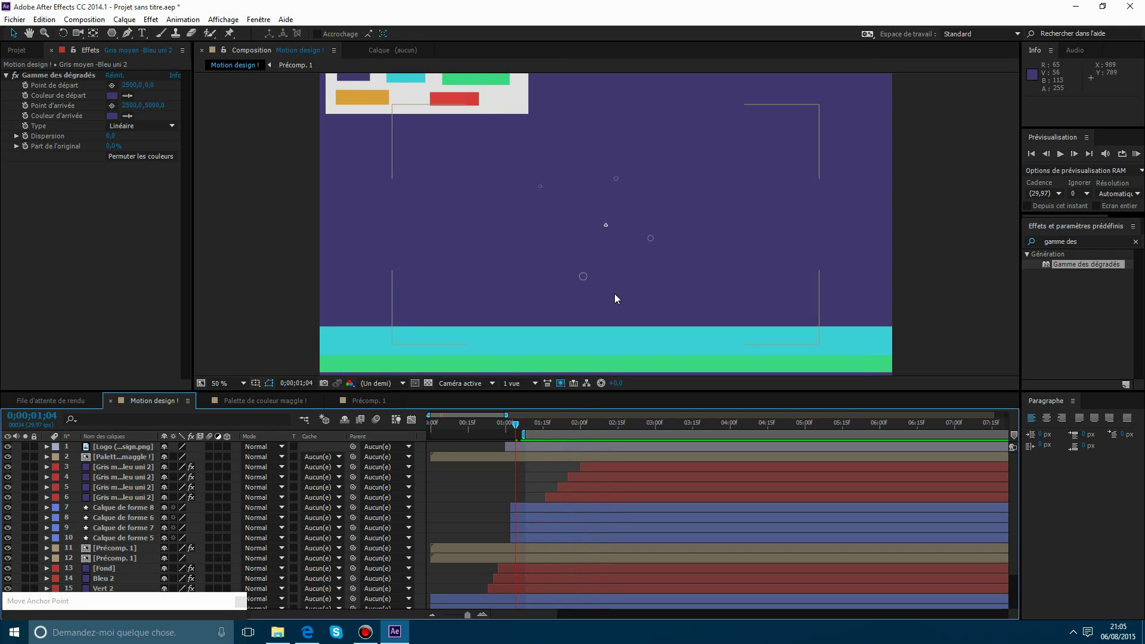
At 0;00;02;09, add the Ombre portée layer style to the logo layer and inspect the shadow up close.
click(528, 423)
drag(528, 426, 603, 426)
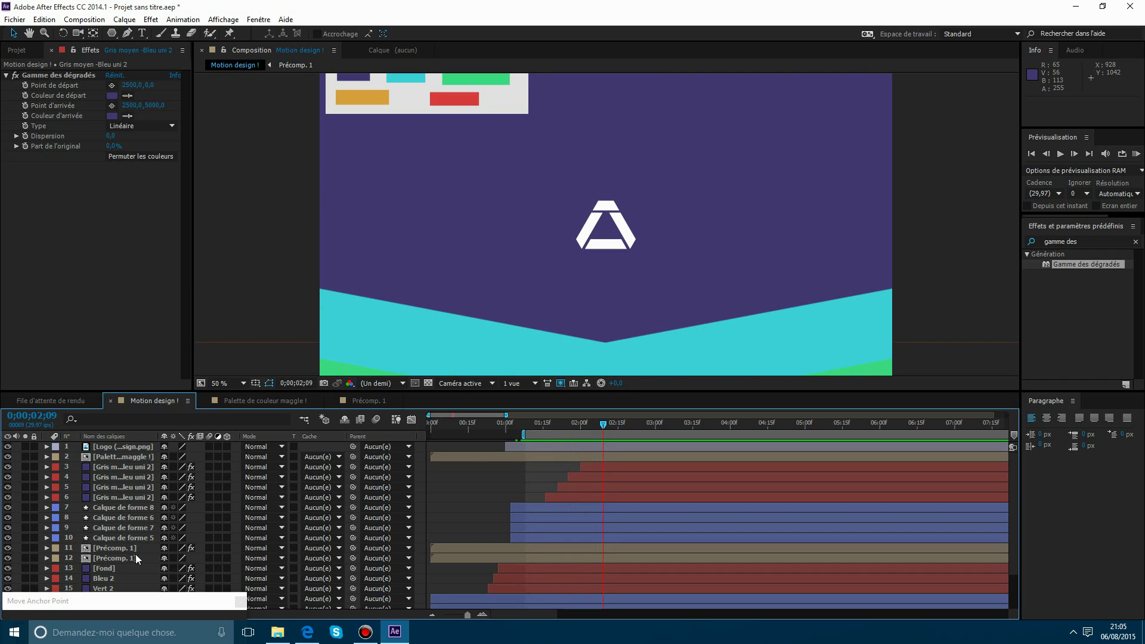
click(129, 448)
right_click(560, 445)
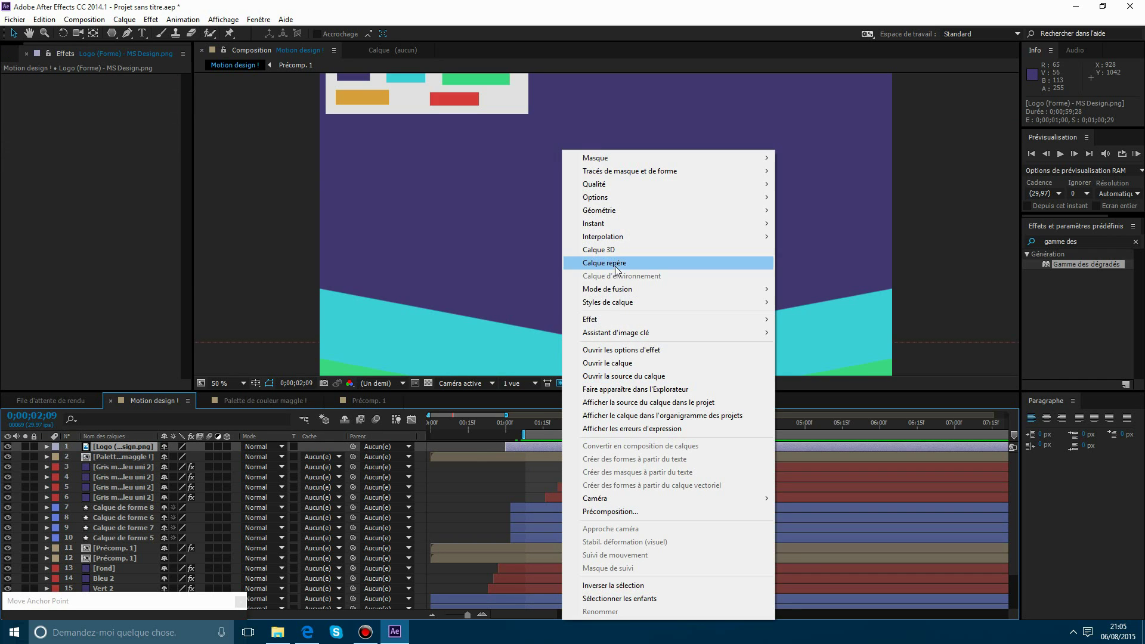
mouse_move(603, 228)
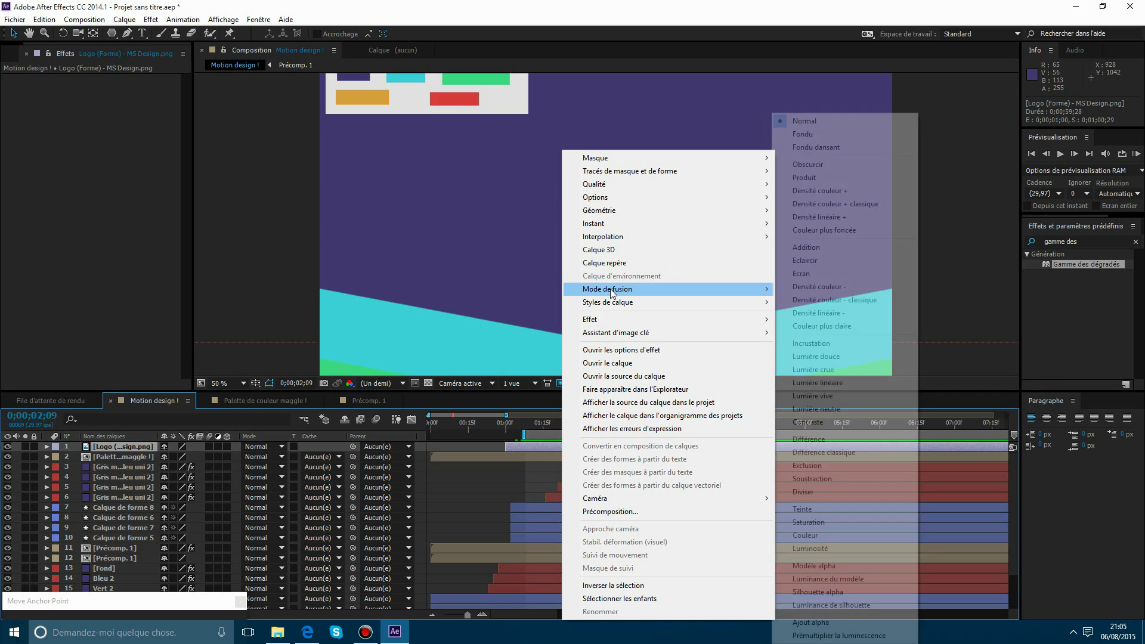
mouse_move(613, 302)
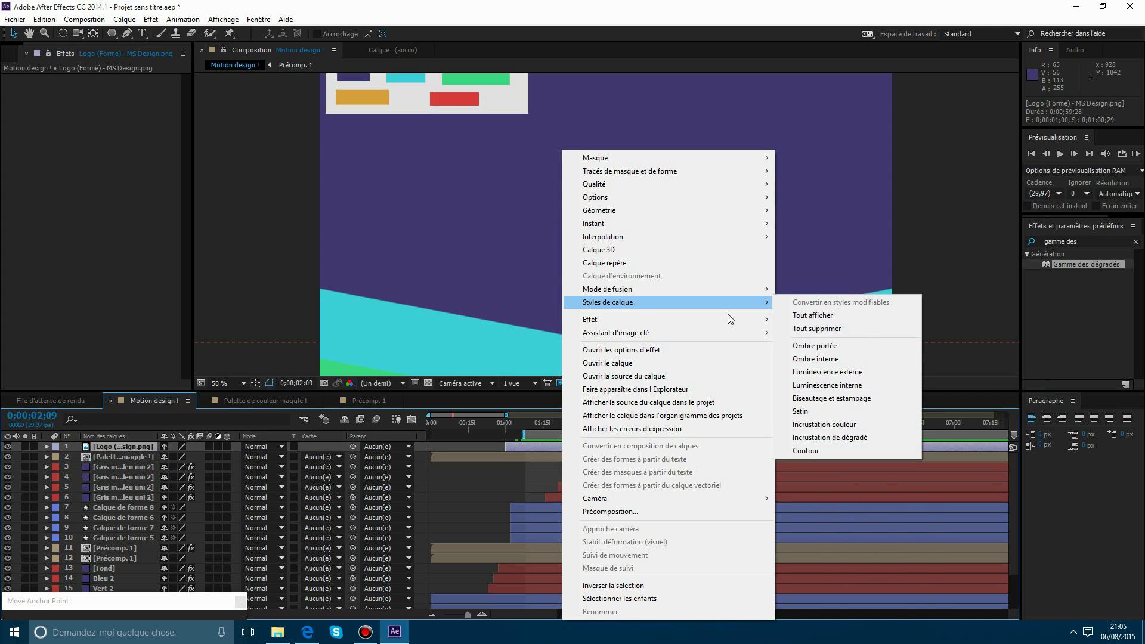
click(847, 346)
scroll(685, 259, up, 2)
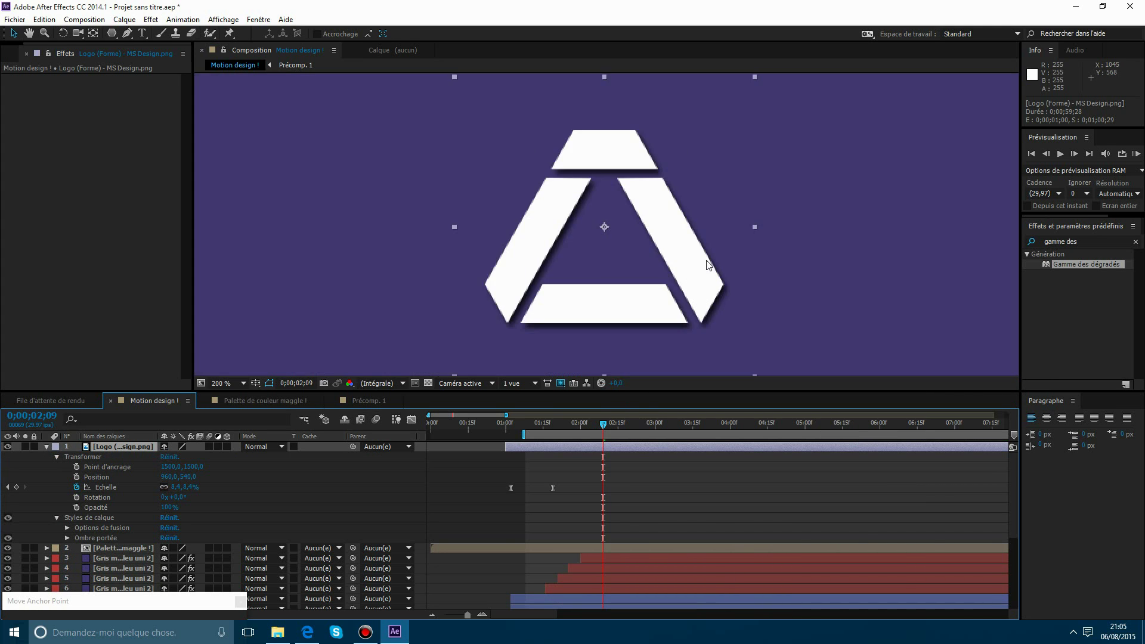
scroll(693, 265, down, 2)
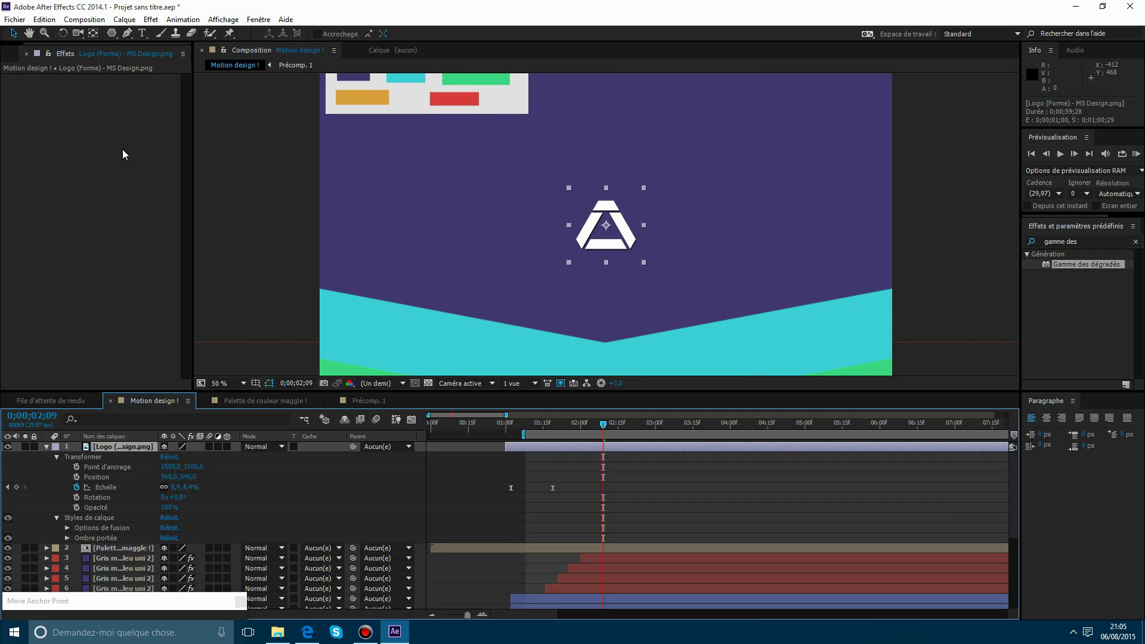
Expand the logo's Ombre portée settings, reduce the shadow opacity to 21%, and inspect it up close.
click(71, 539)
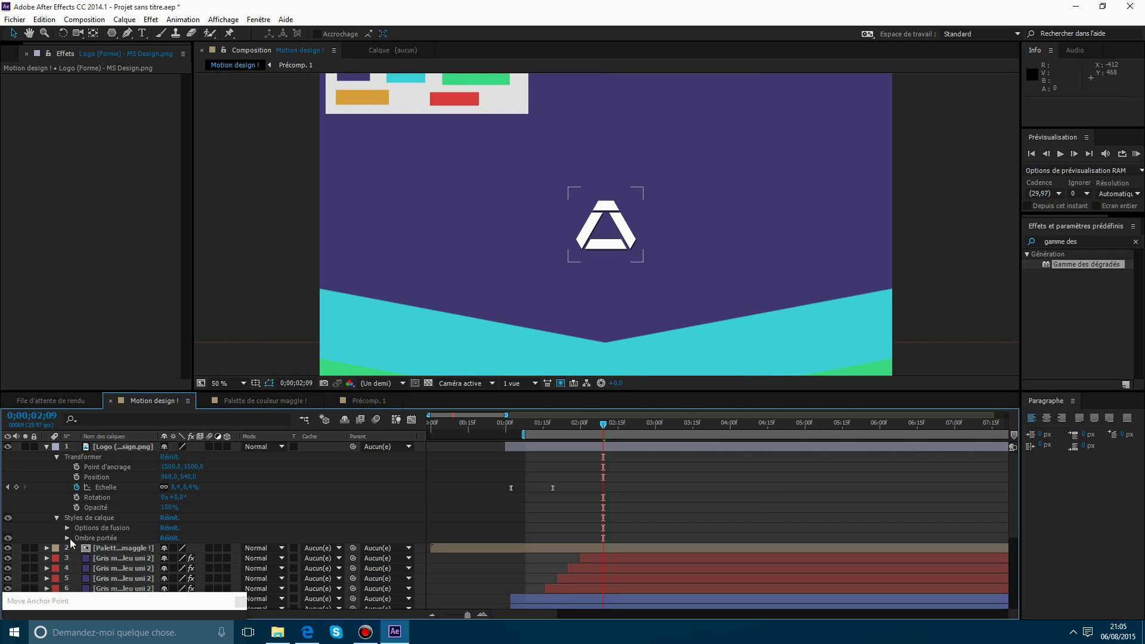
click(66, 536)
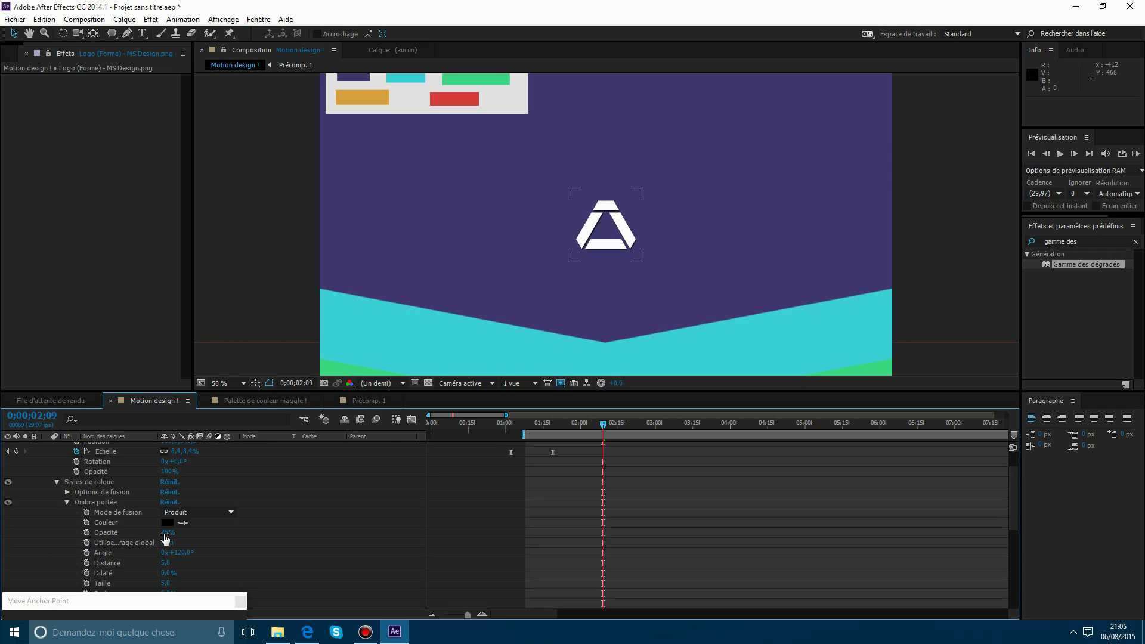
drag(165, 533, 132, 537)
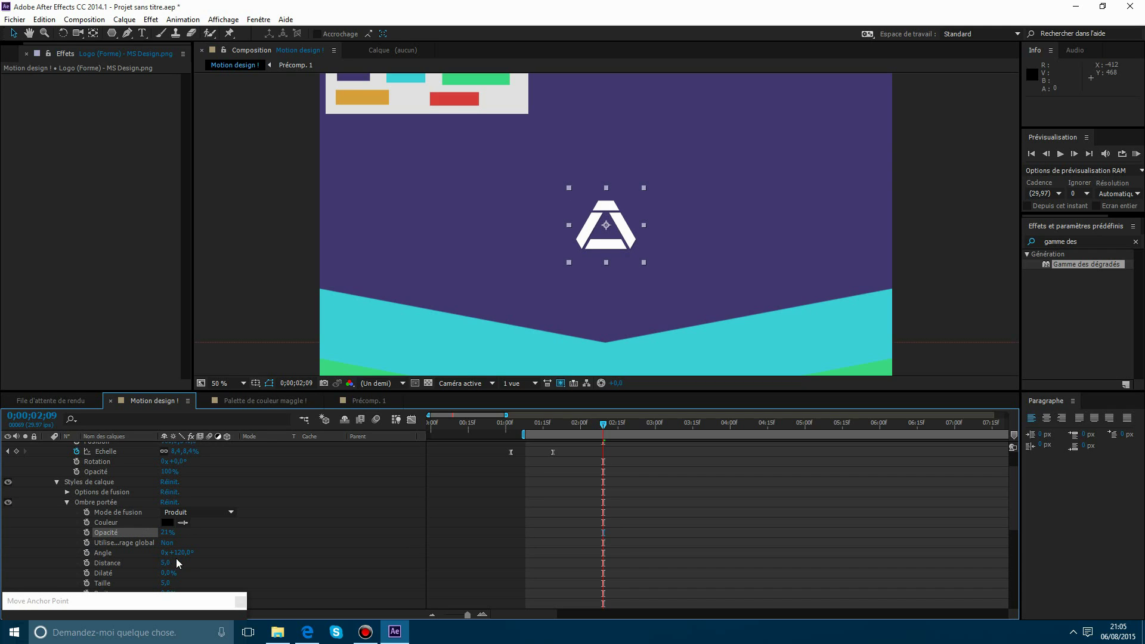
key(period)
key(period)
key(period)
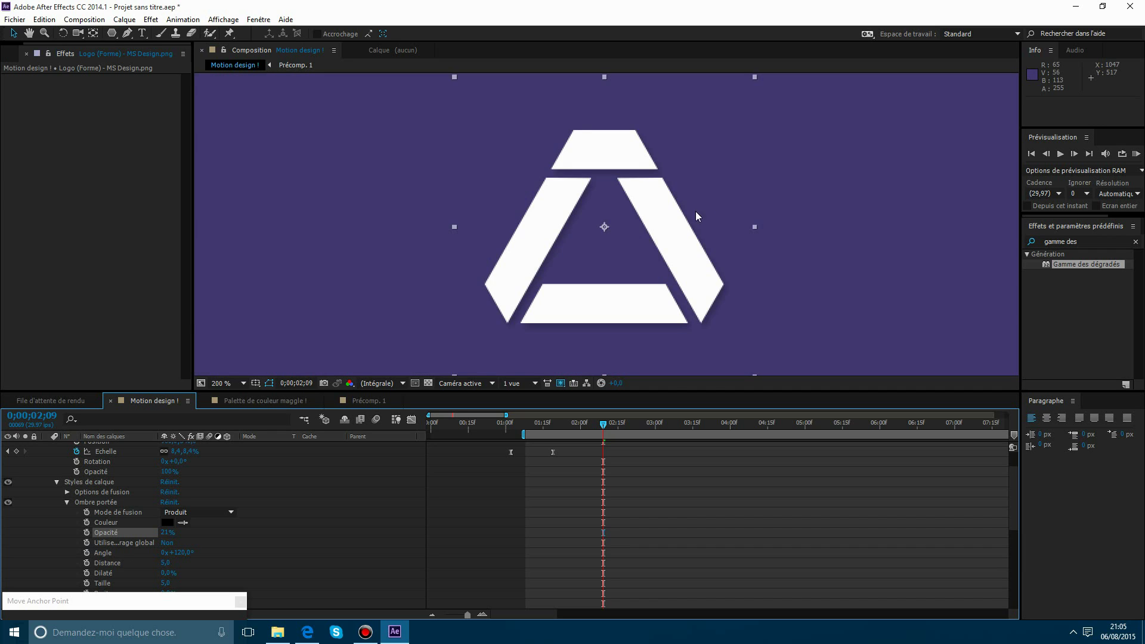
Set the logo's Ombre portée distance to 13,1 and its opacity to 22%.
drag(650, 261, 646, 232)
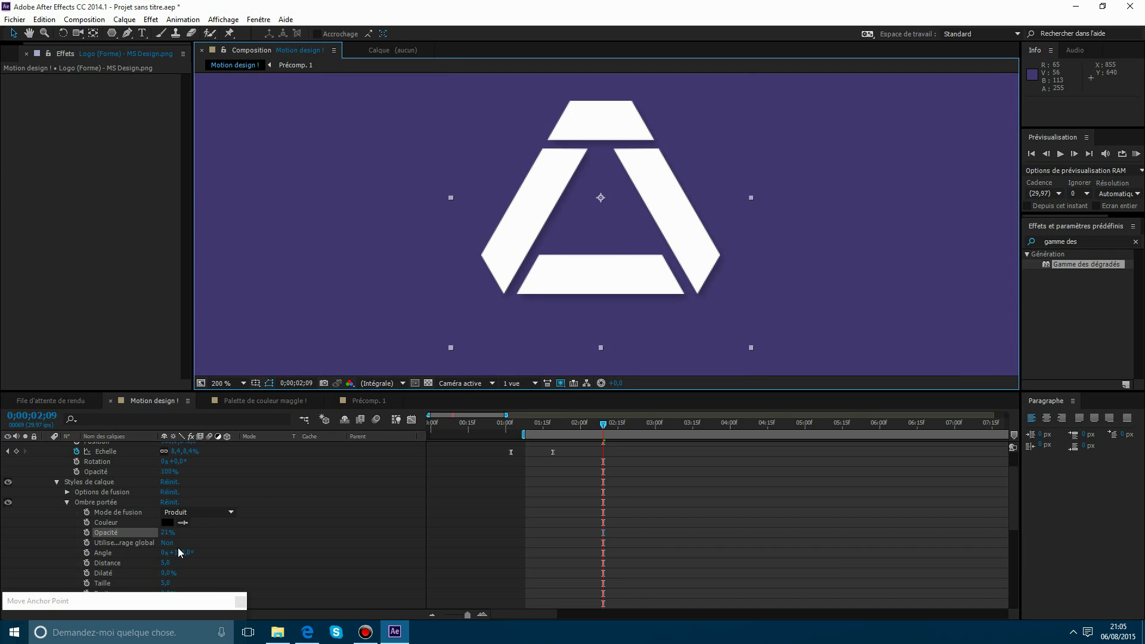
drag(167, 562, 205, 562)
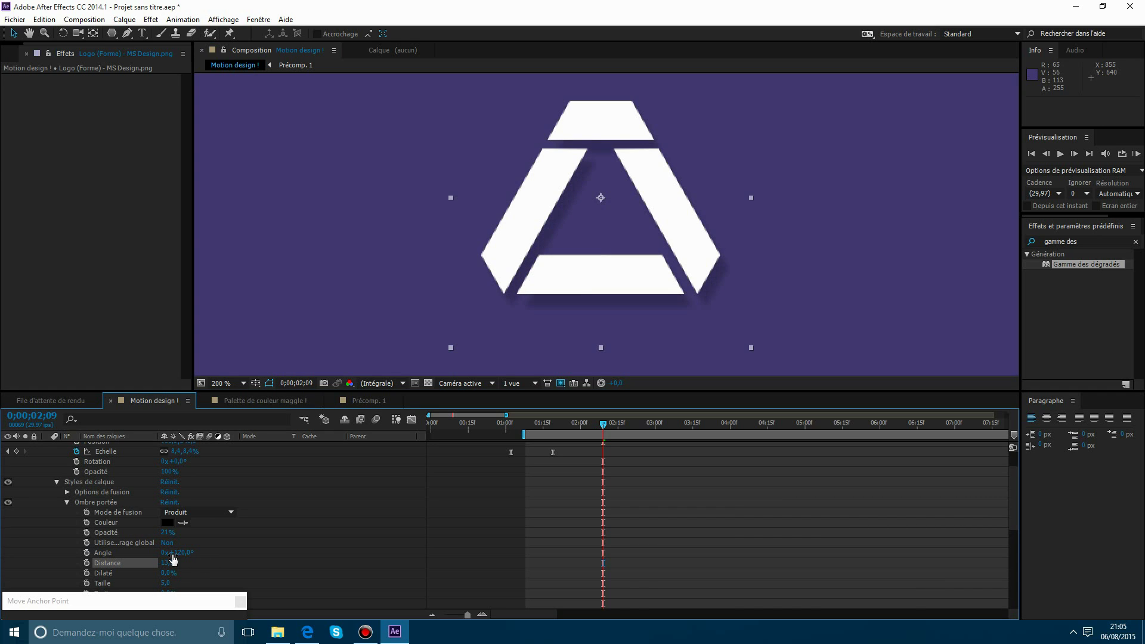
drag(167, 538, 337, 509)
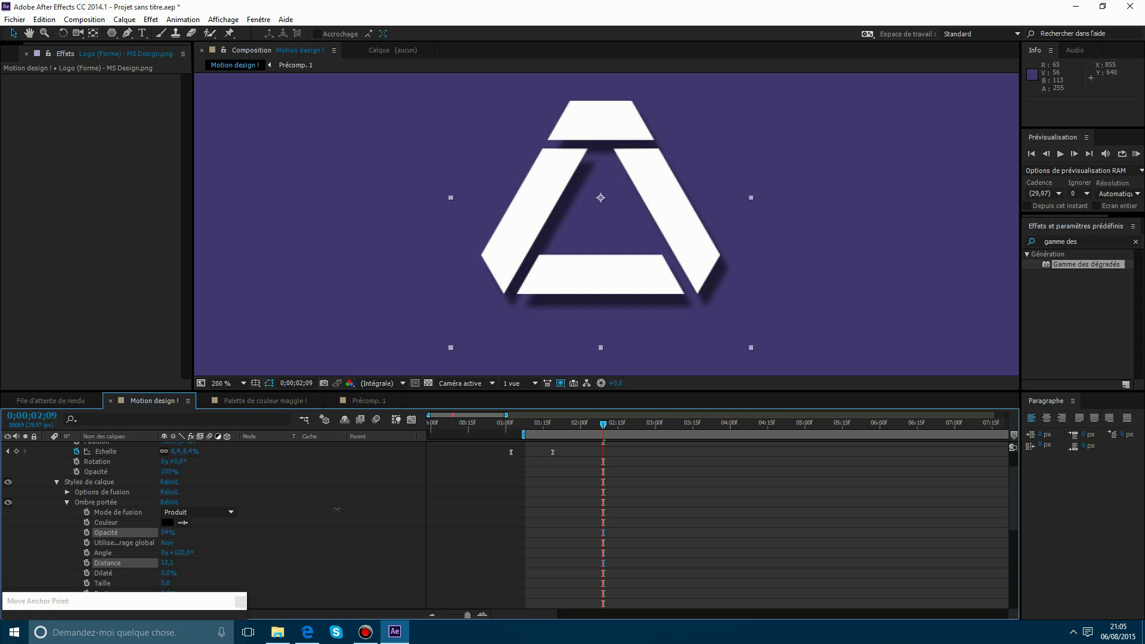
scroll(296, 524, down, 2)
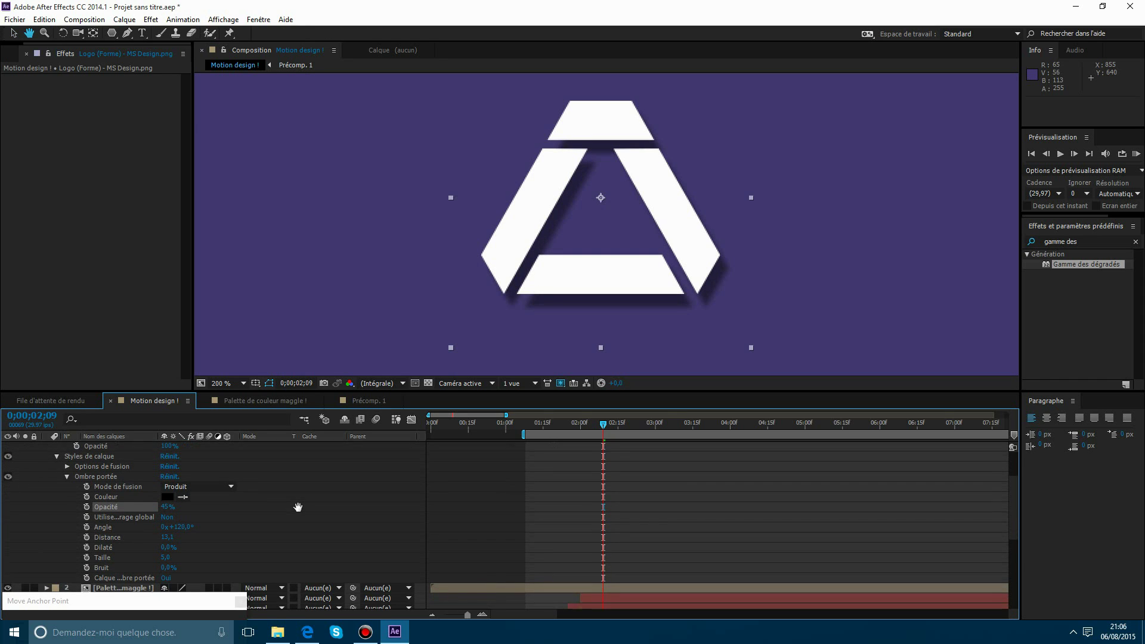
key(v)
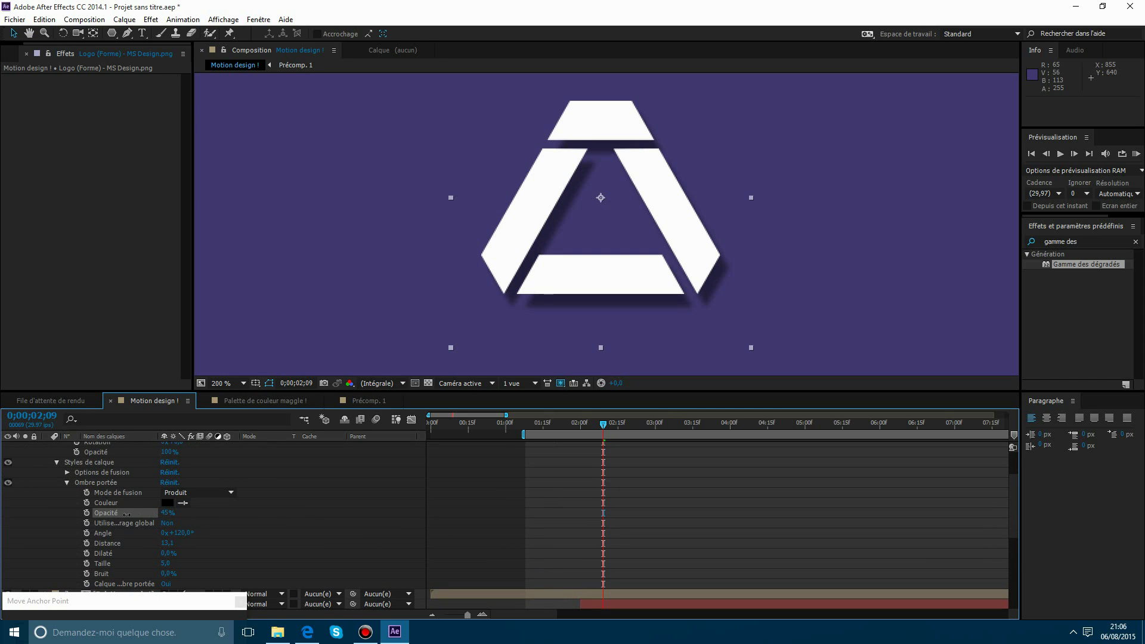
drag(127, 514, 2, 516)
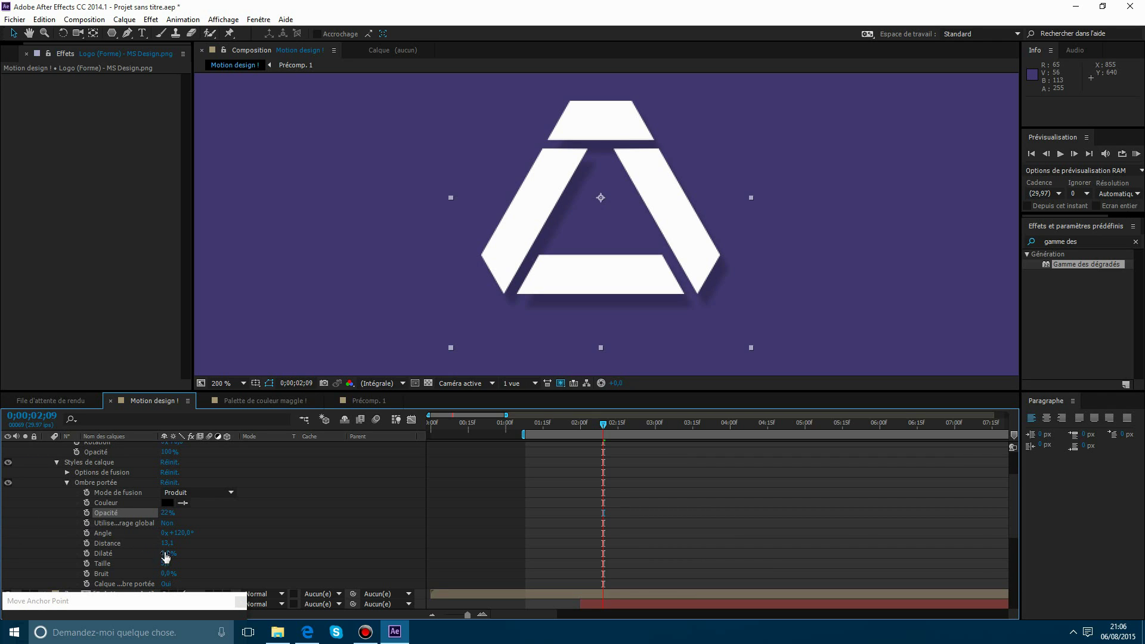
Reduce the drop shadow's Taille to 0,0 for hard edges, and deselect the logo layer.
key(h)
scroll(182, 539, down, 1)
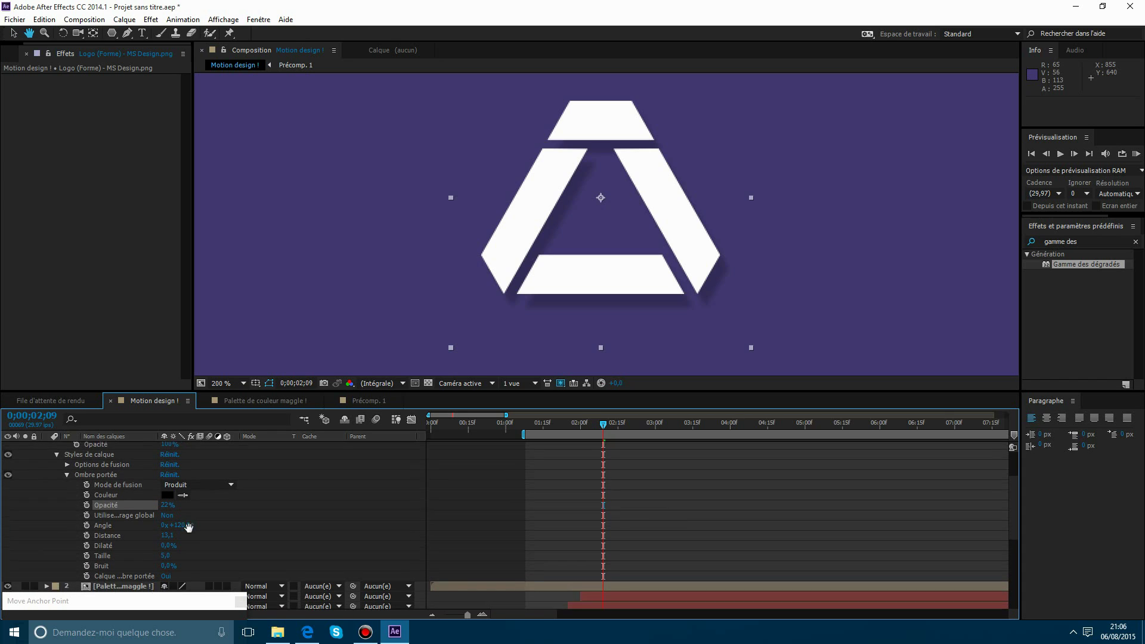
key(v)
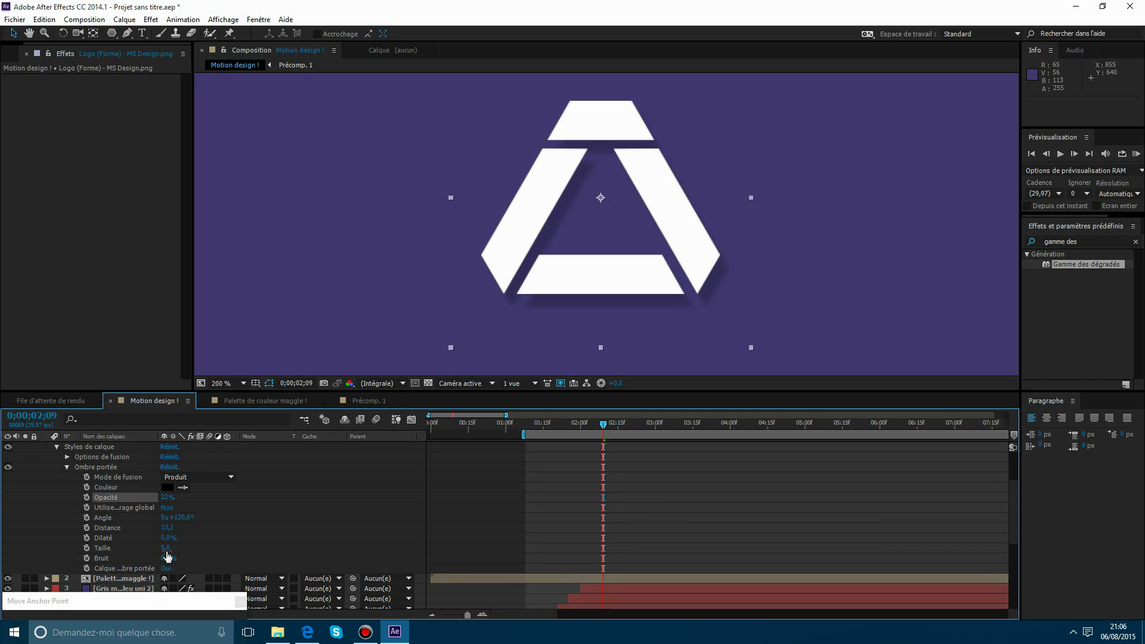
drag(167, 548, 102, 548)
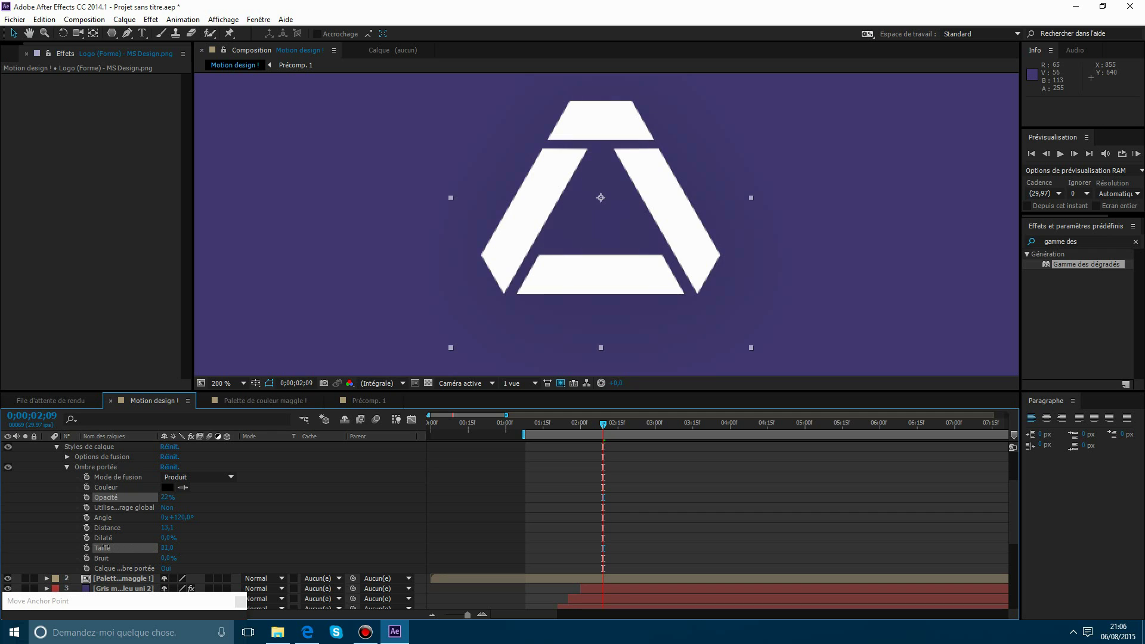
click(314, 504)
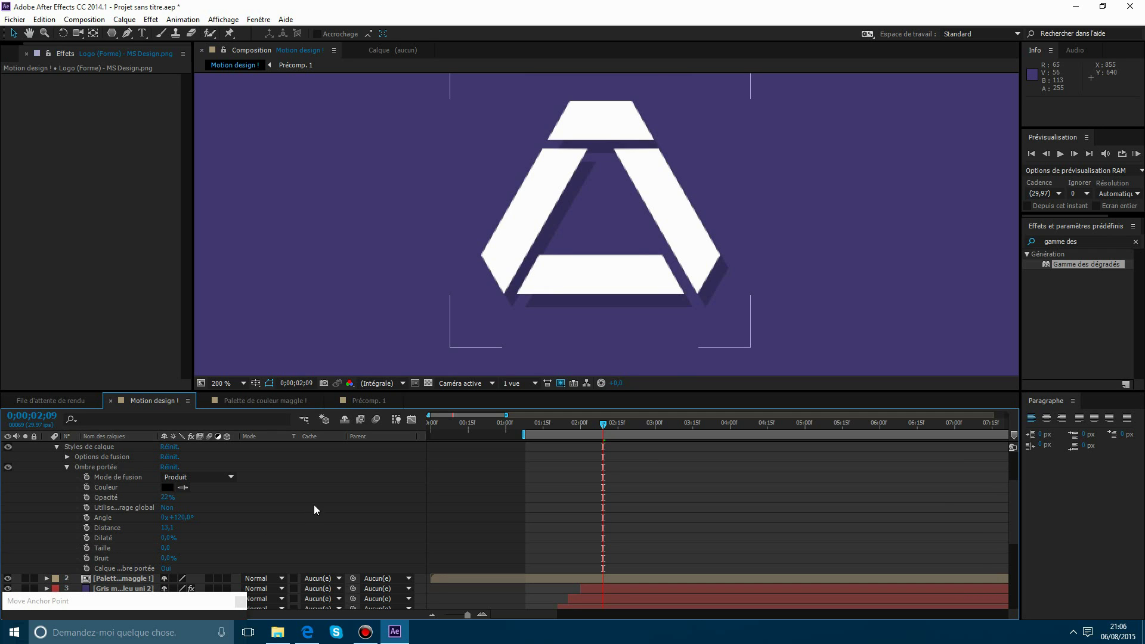
Increase the drop shadow's distance to 20,3 and check the logo in the whole frame.
click(232, 383)
click(245, 412)
scroll(591, 262, up, 5)
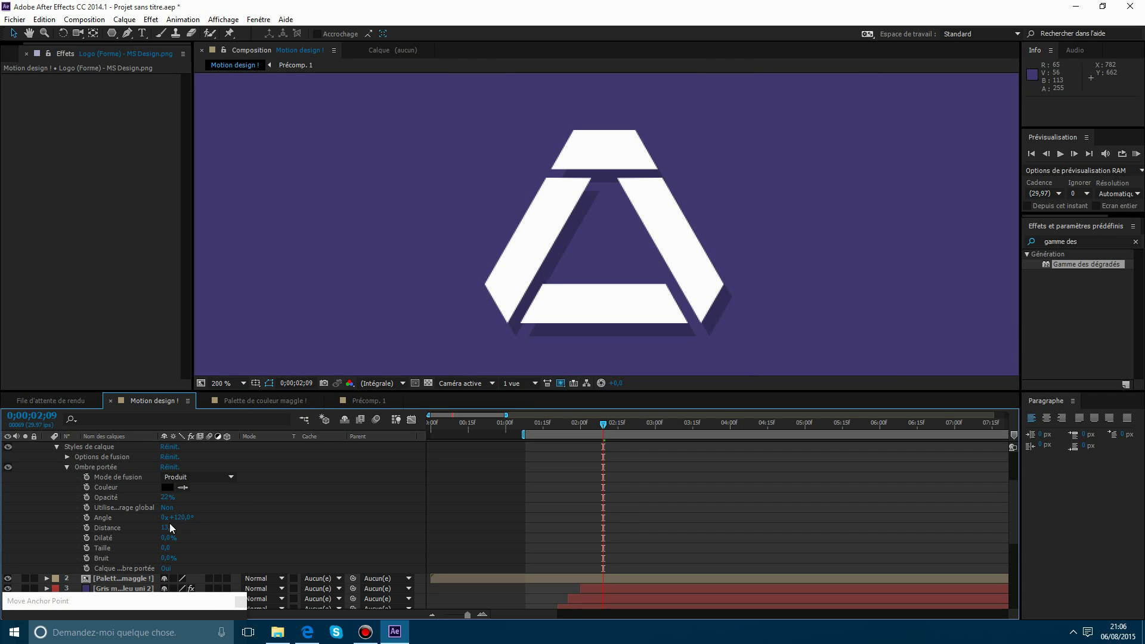
drag(167, 527, 213, 528)
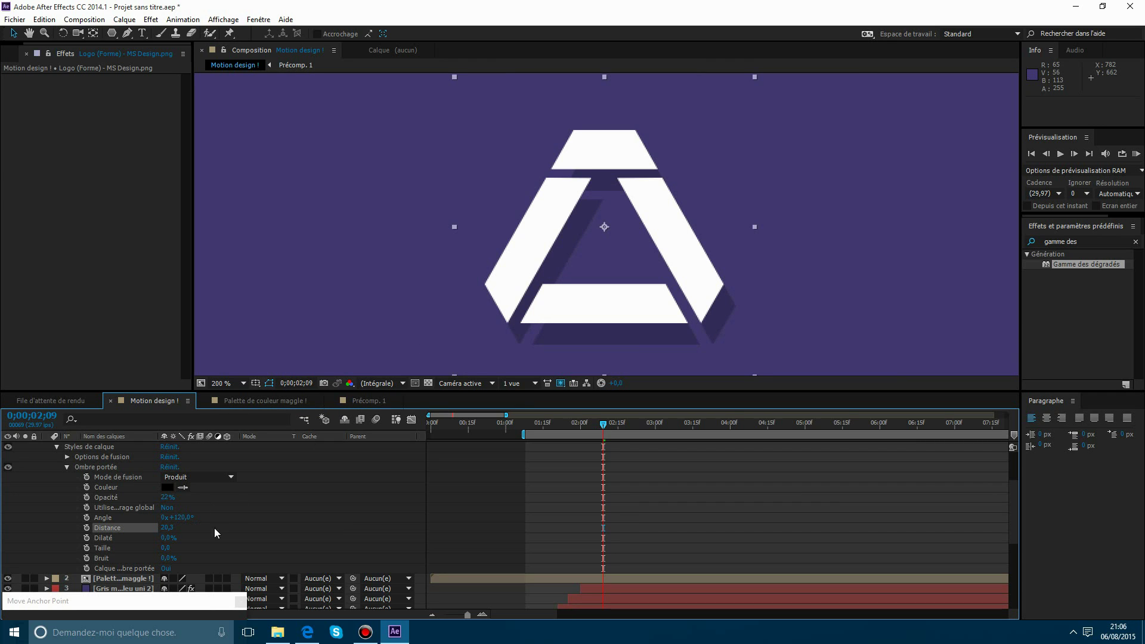
scroll(638, 273, down, 4)
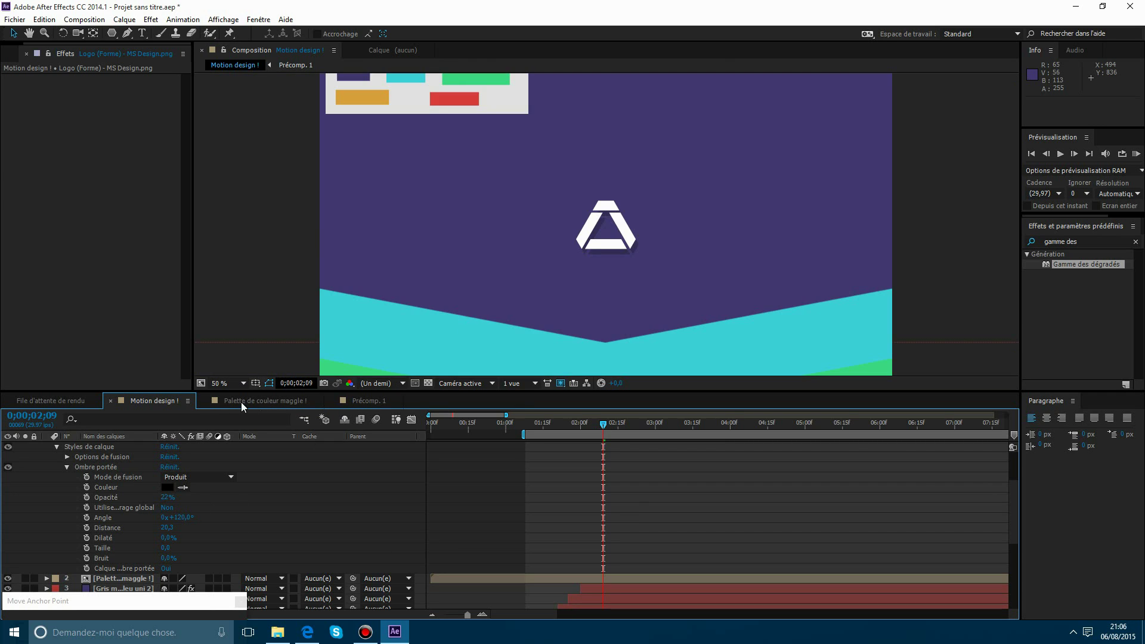
click(243, 383)
click(230, 397)
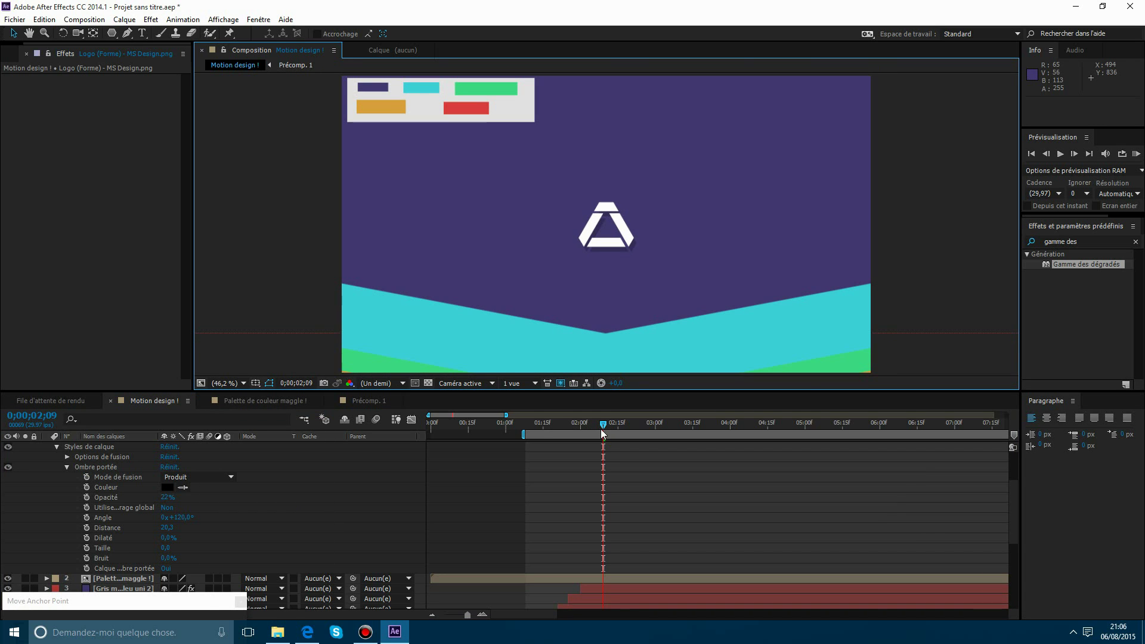
Scrub back through the cascade to 0;00;01;26 and collapse the logo layer's properties.
drag(599, 428, 557, 429)
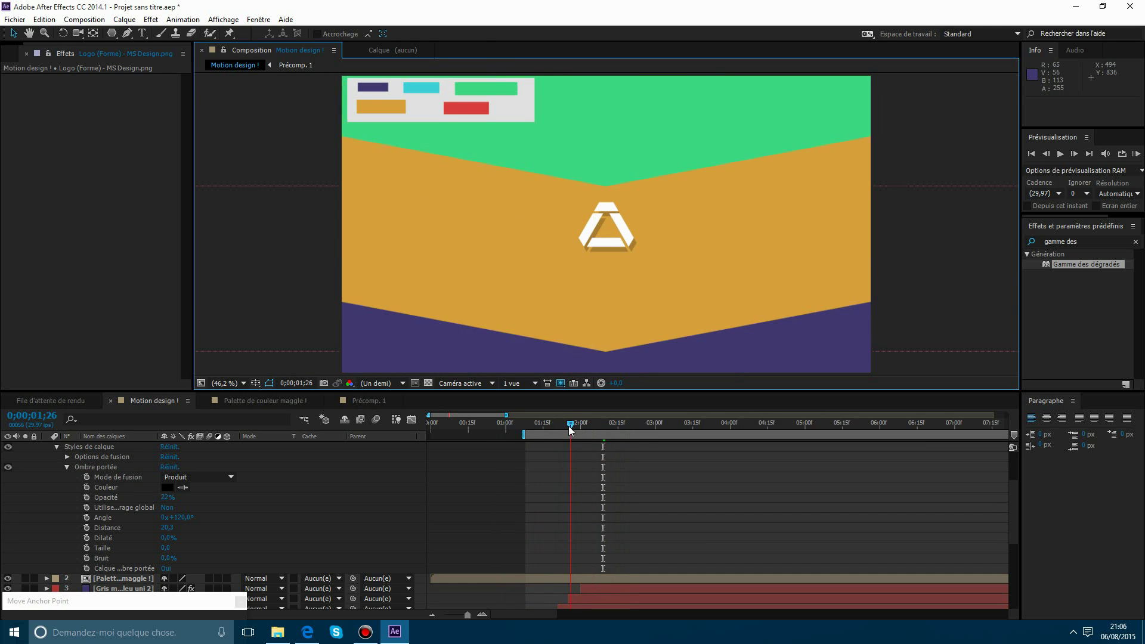
click(58, 447)
scroll(58, 449, up, 3)
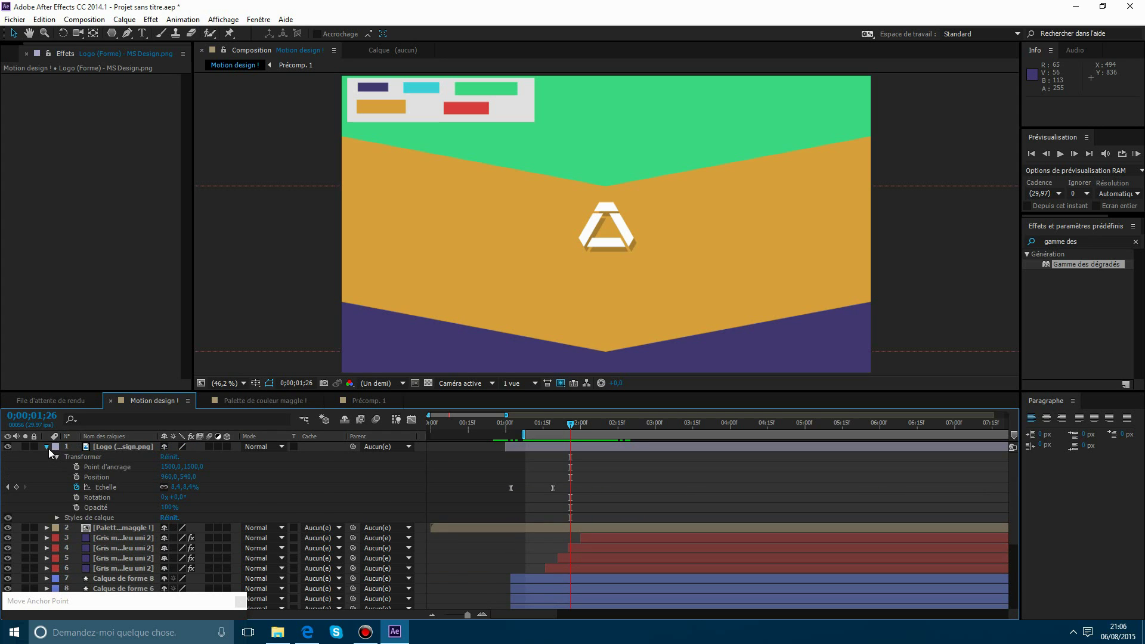
click(48, 447)
Precompose the four V-shaped colour solids into a new composition named ZAFZFAEFAZE.
click(580, 488)
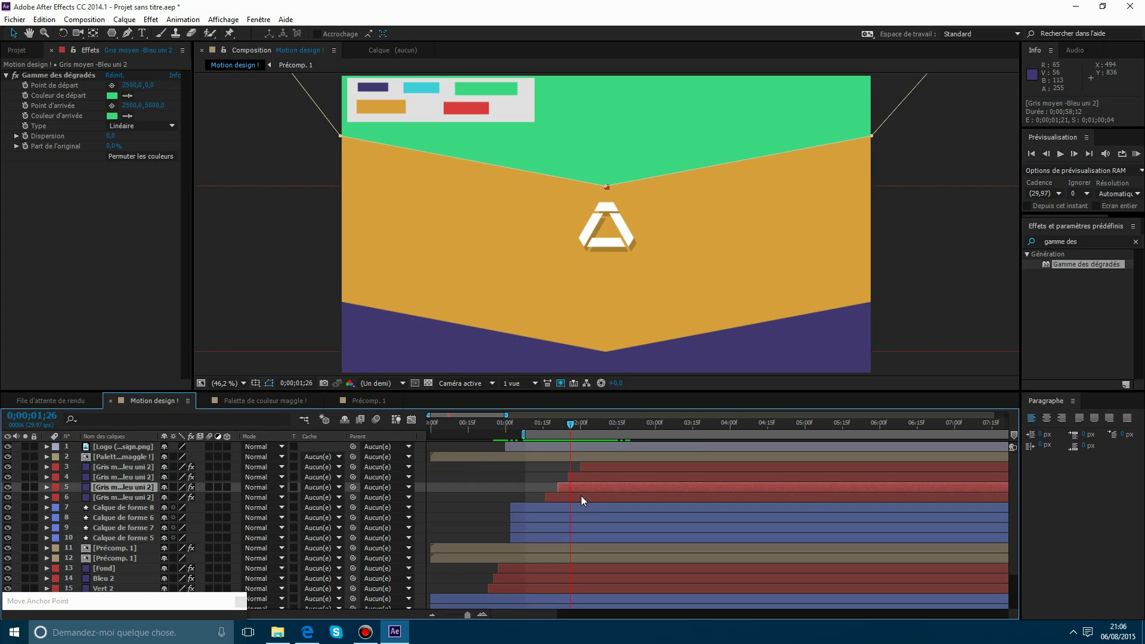
click(582, 499)
shift+click(619, 465)
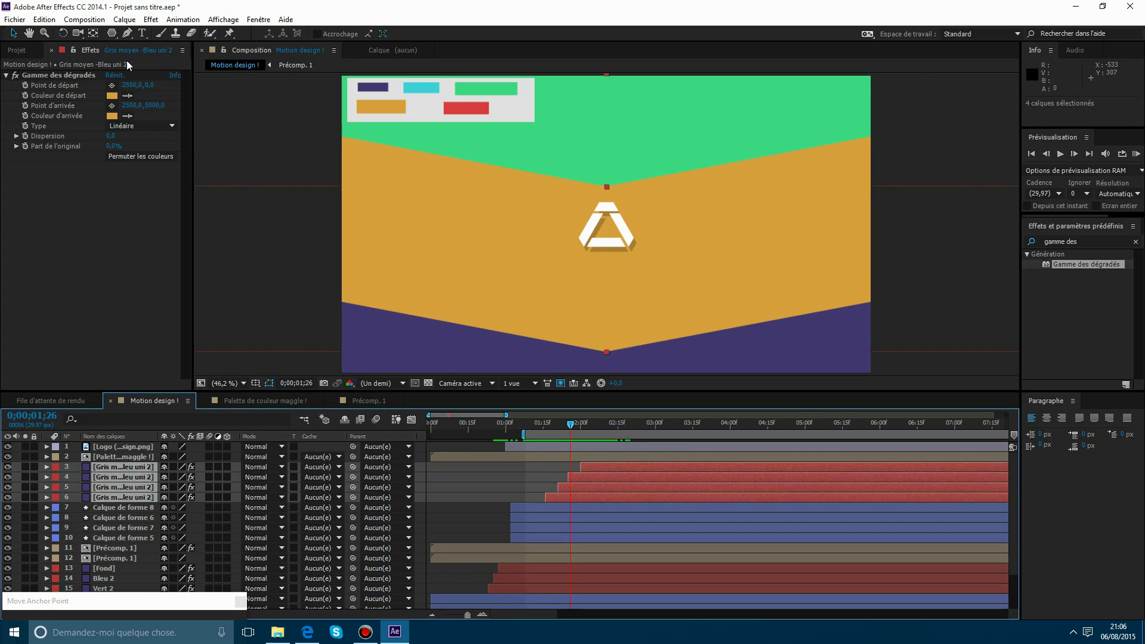
click(125, 19)
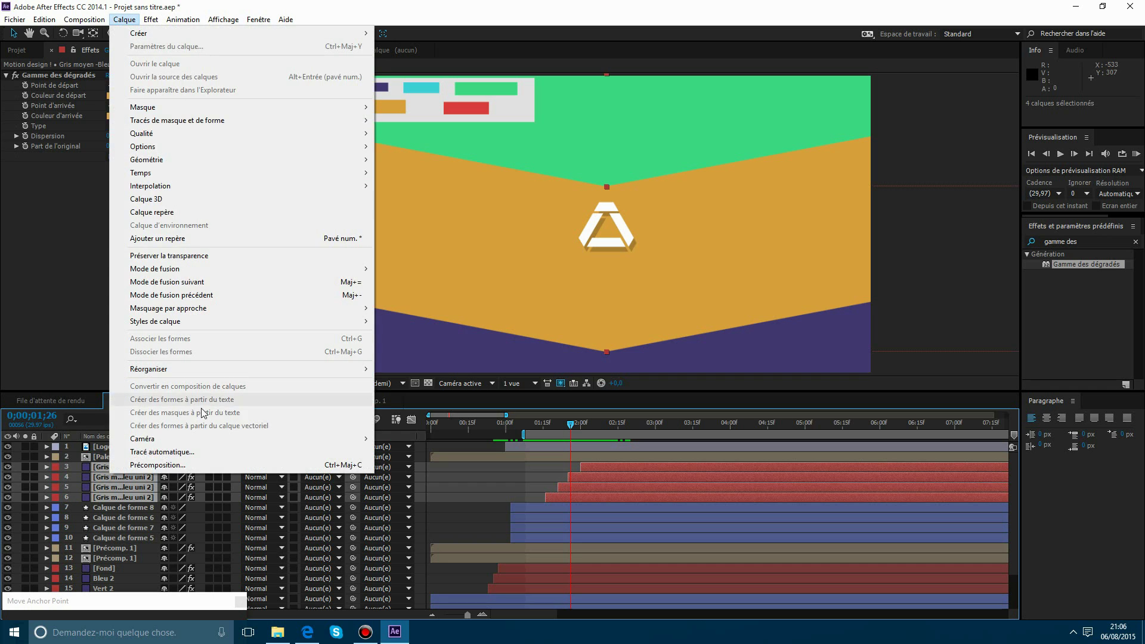
click(218, 463)
key(BackSpace)
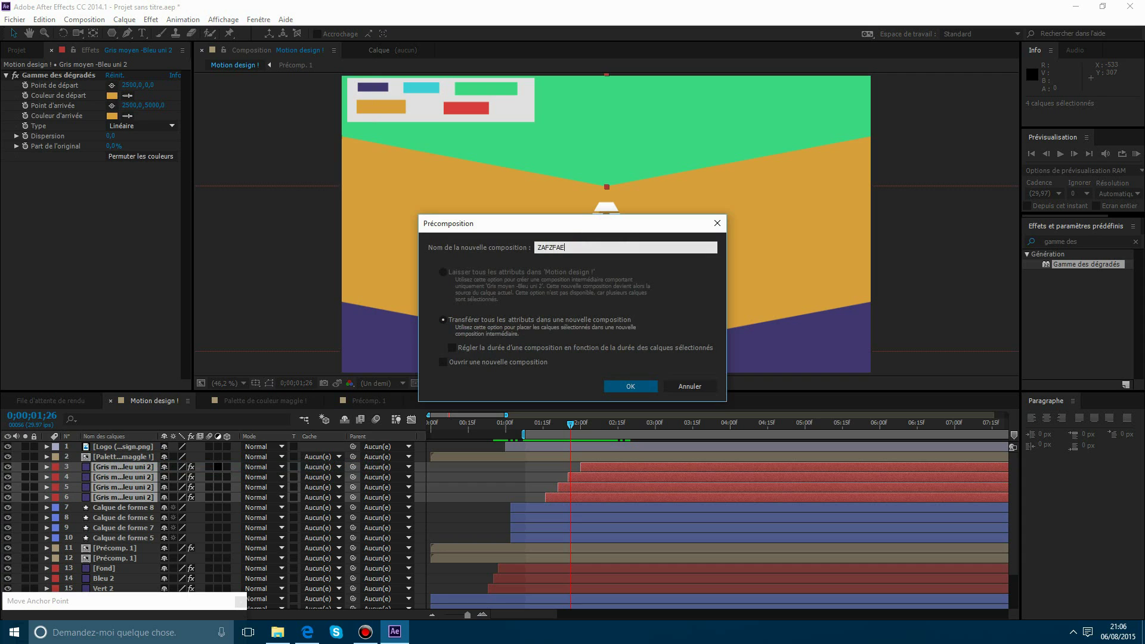
text(ZAFZFAEFAZE)
key(Return)
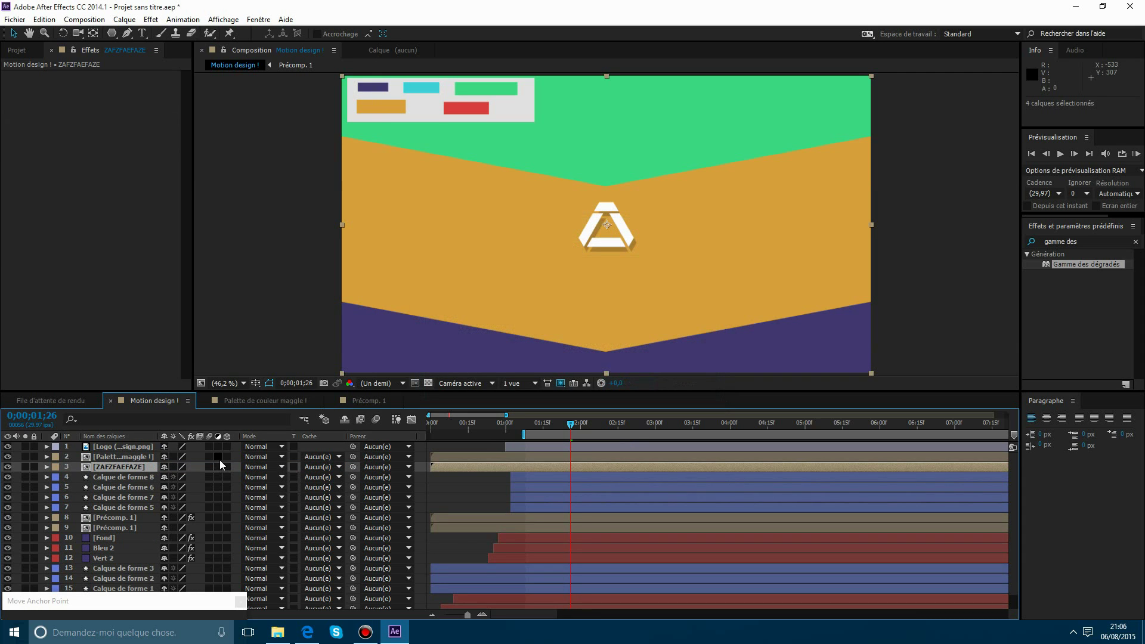
Duplicate the ZAFZFAEFAZE precomposition and flip the copy vertically, with its scale at 100%, -100%.
scroll(574, 239, down, 2)
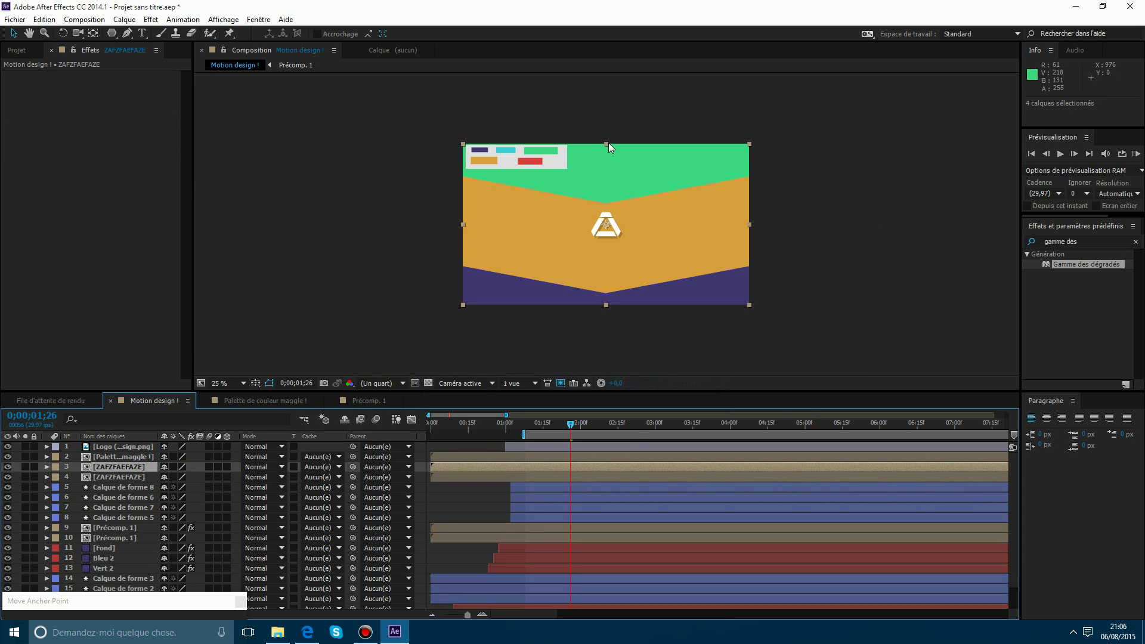
drag(604, 142, 609, 179)
scroll(608, 304, up, 2)
scroll(610, 245, up, 1)
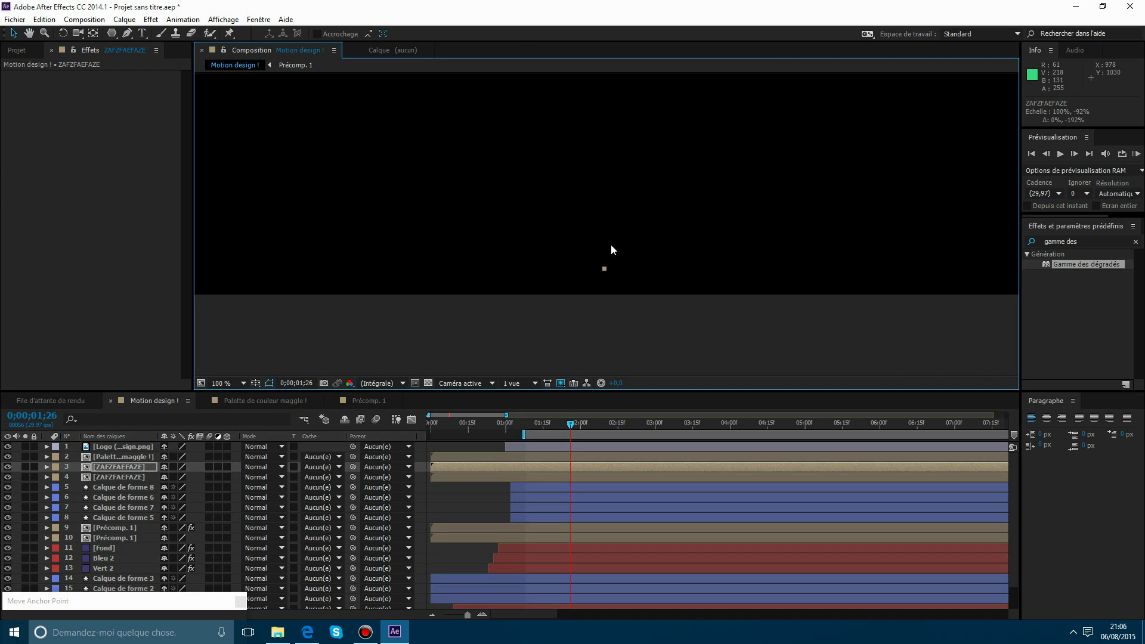
mouse_move(615, 258)
mouse_down()
mouse_move(615, 212)
mouse_move(600, 248)
mouse_up()
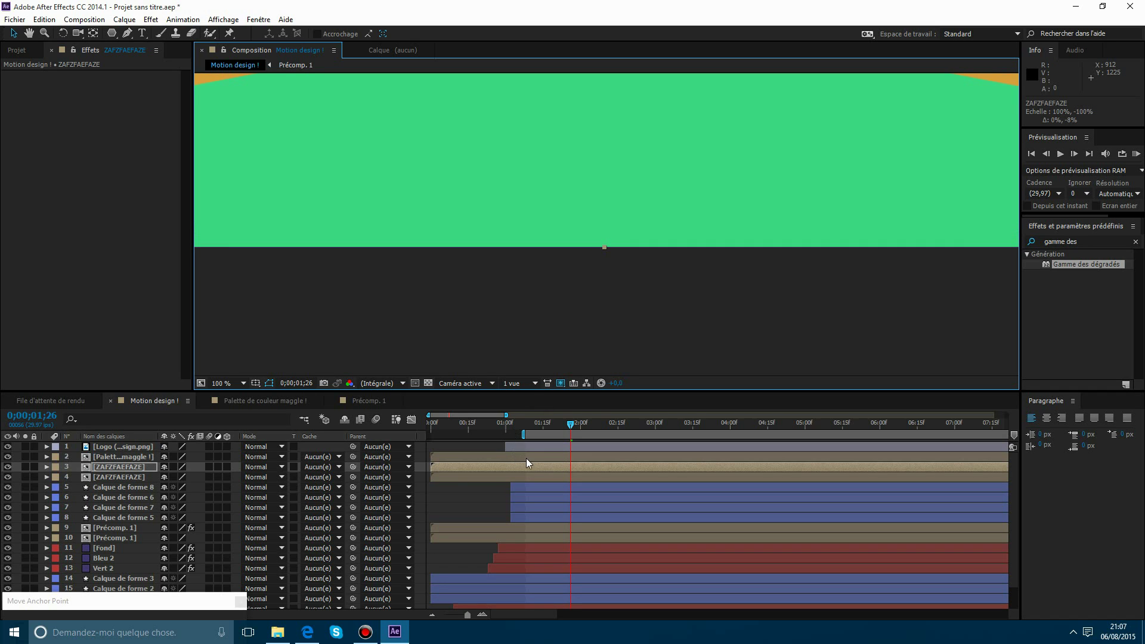
scroll(567, 238, down, 4)
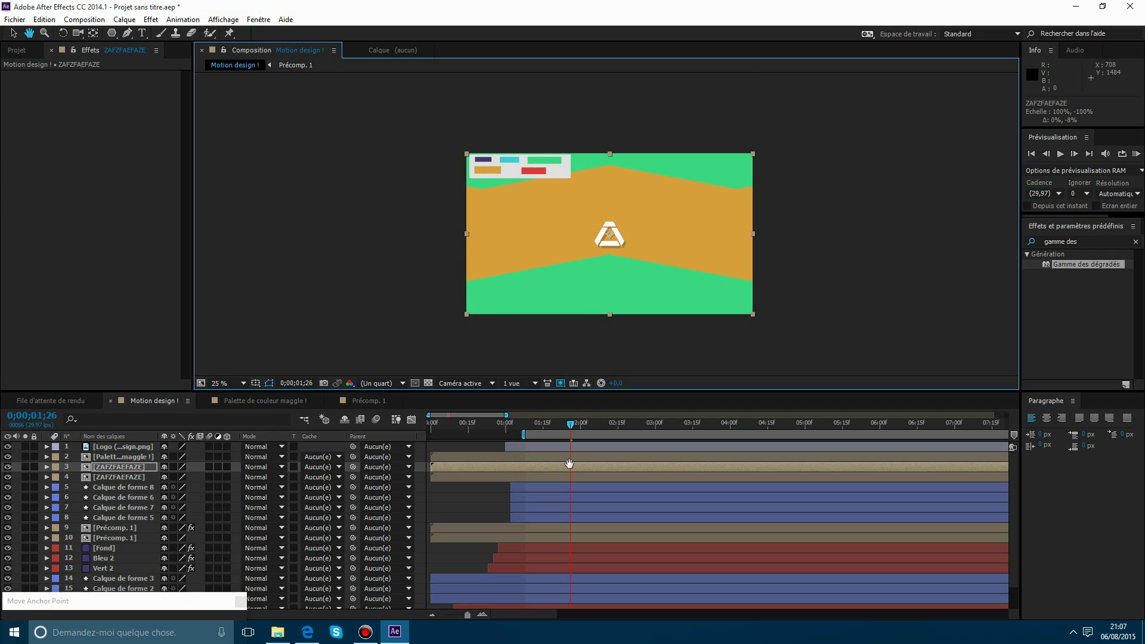
Offset the flipped precomposition to start at 0;00;00;11 and preview the animation from 0;00;00;20.
drag(574, 467, 601, 463)
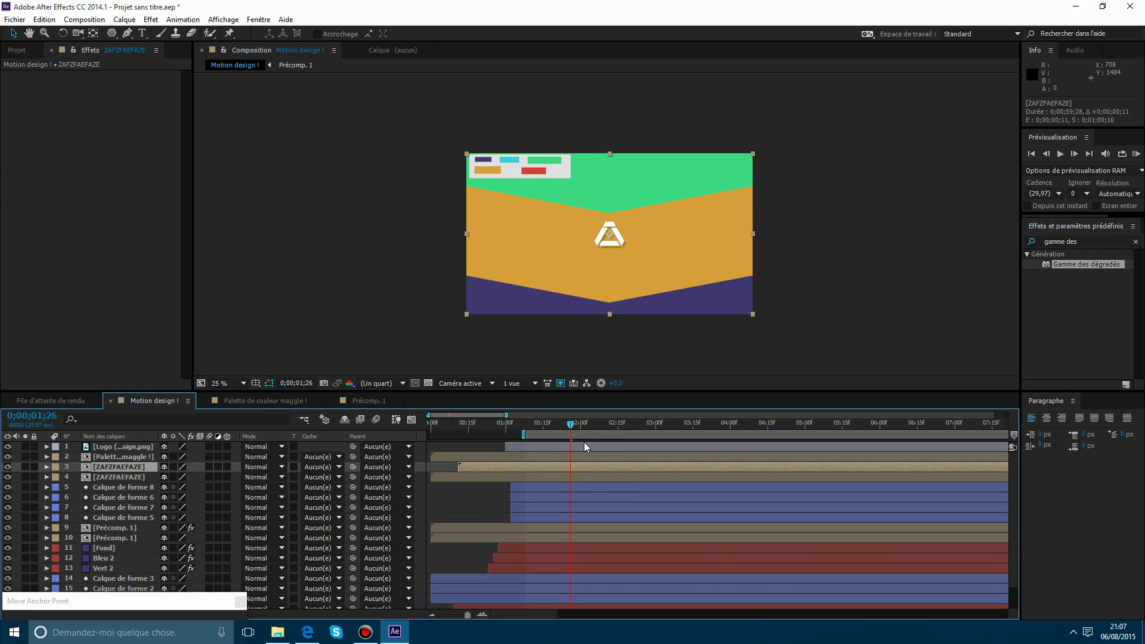
drag(562, 428, 481, 452)
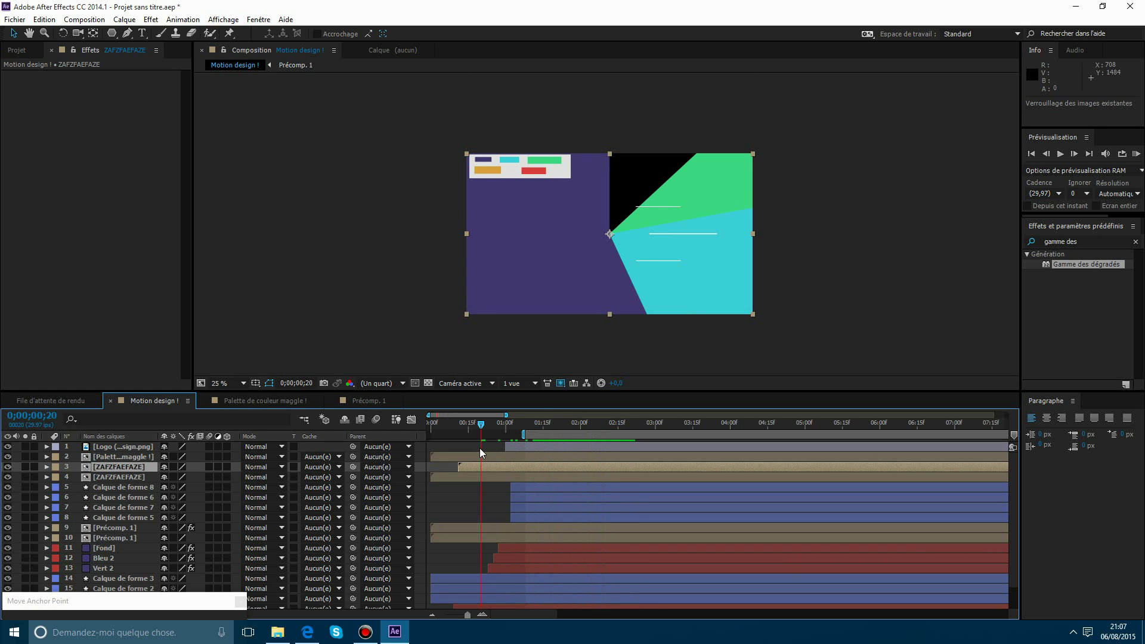
key(space)
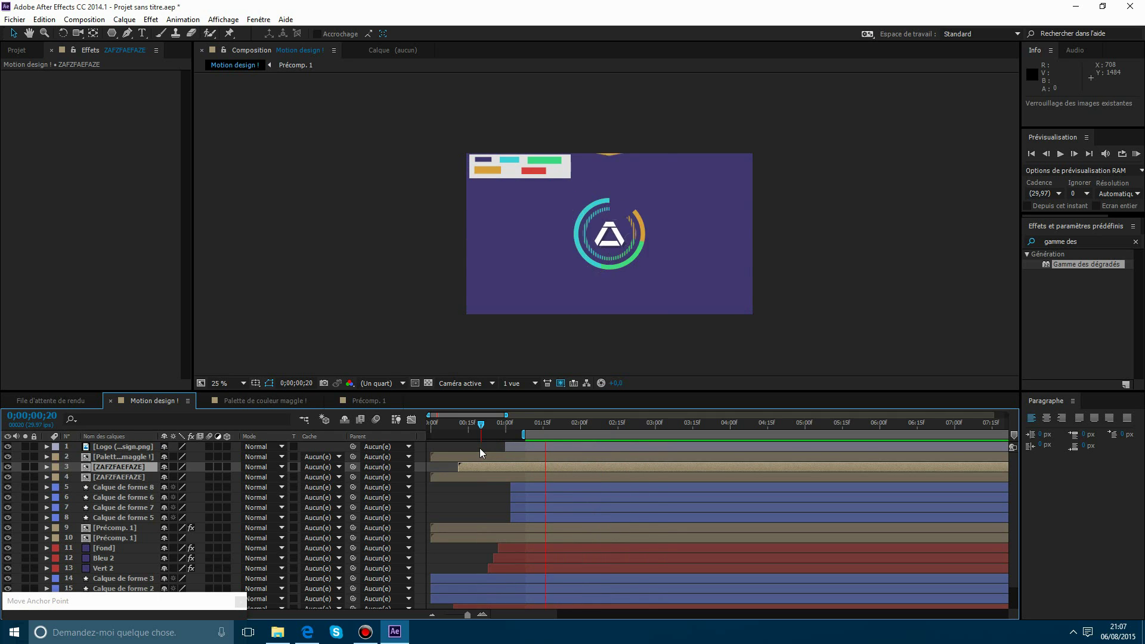
key(space)
Delay the flipped precomposition by a few more frames and preview the adjusted cascade.
drag(547, 462, 559, 468)
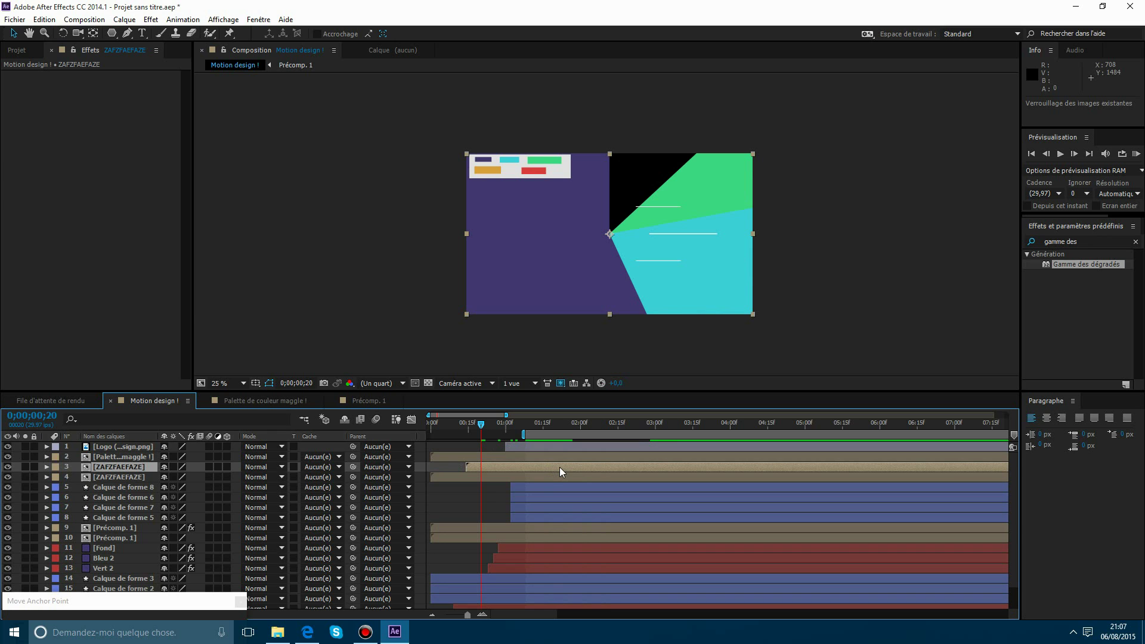
key(space)
click(479, 492)
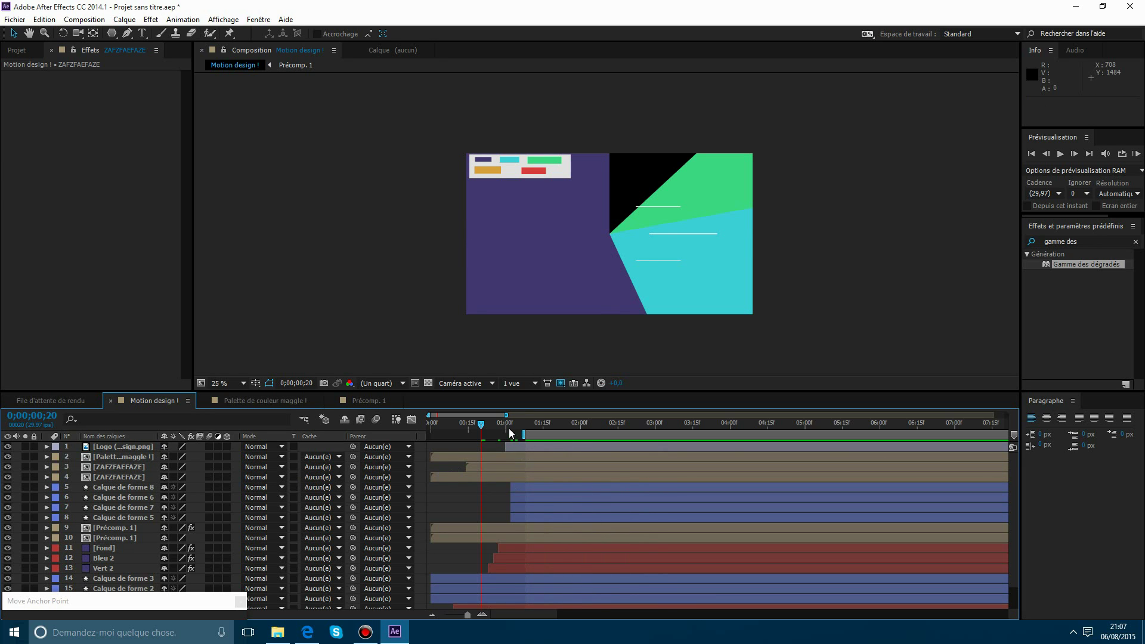
key(period)
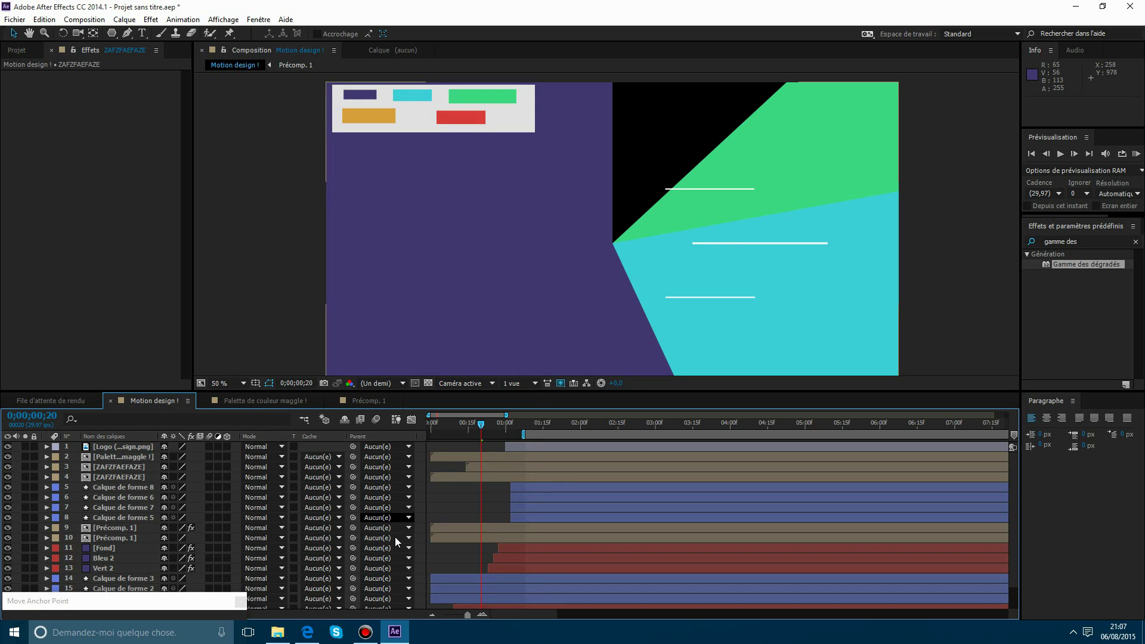
click(371, 632)
click(374, 635)
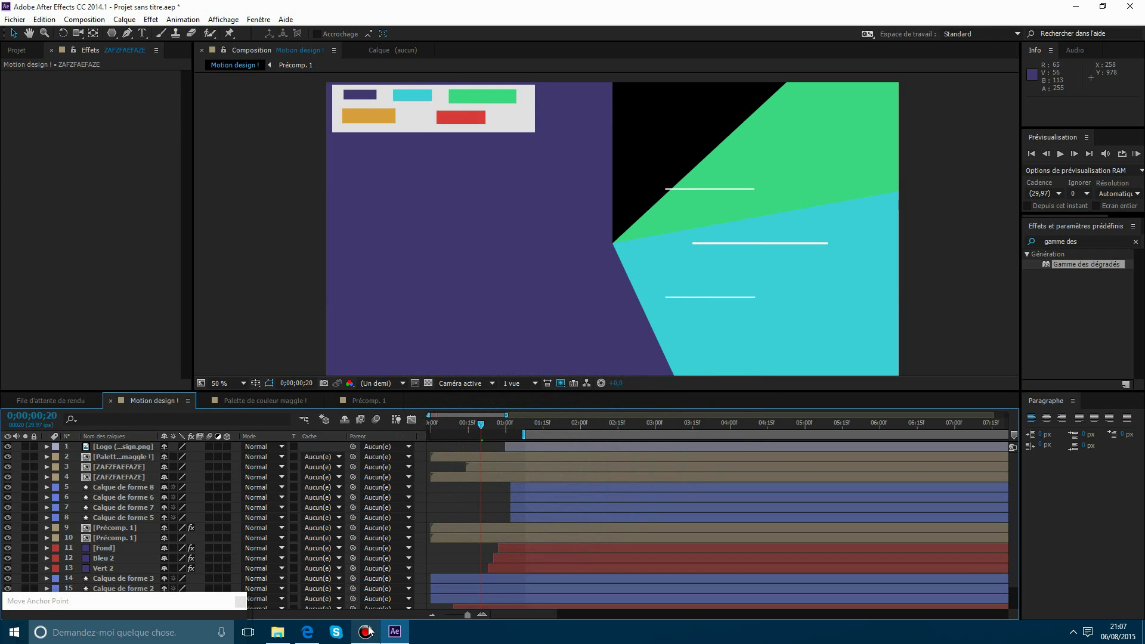
click(368, 630)
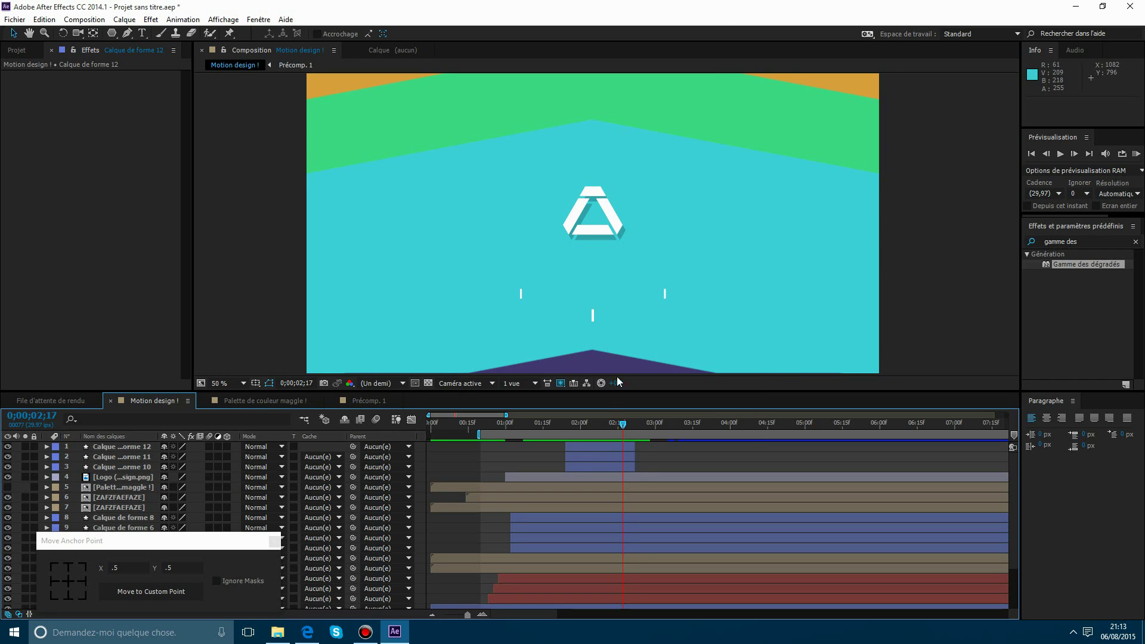
Duplicate the three vertical line layers, Calque de forme 10 to 12, and enlarge the copies, the outer two to 113.1%, 176.4% scale.
drag(620, 425, 584, 449)
click(588, 449)
shift+click(596, 463)
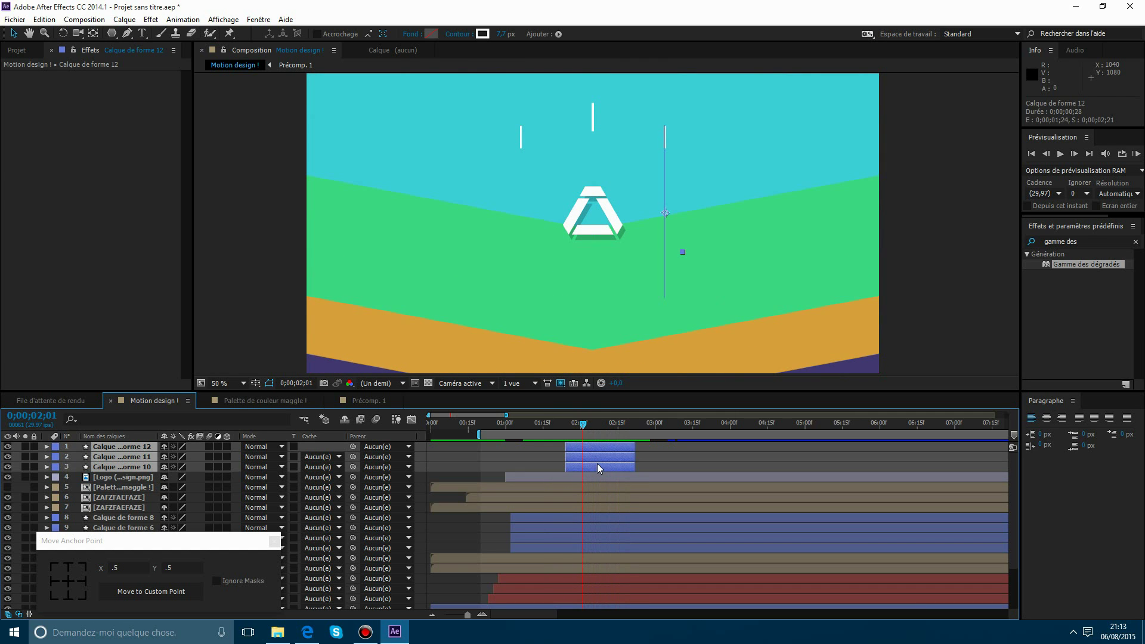
key(ctrl+d)
key(s)
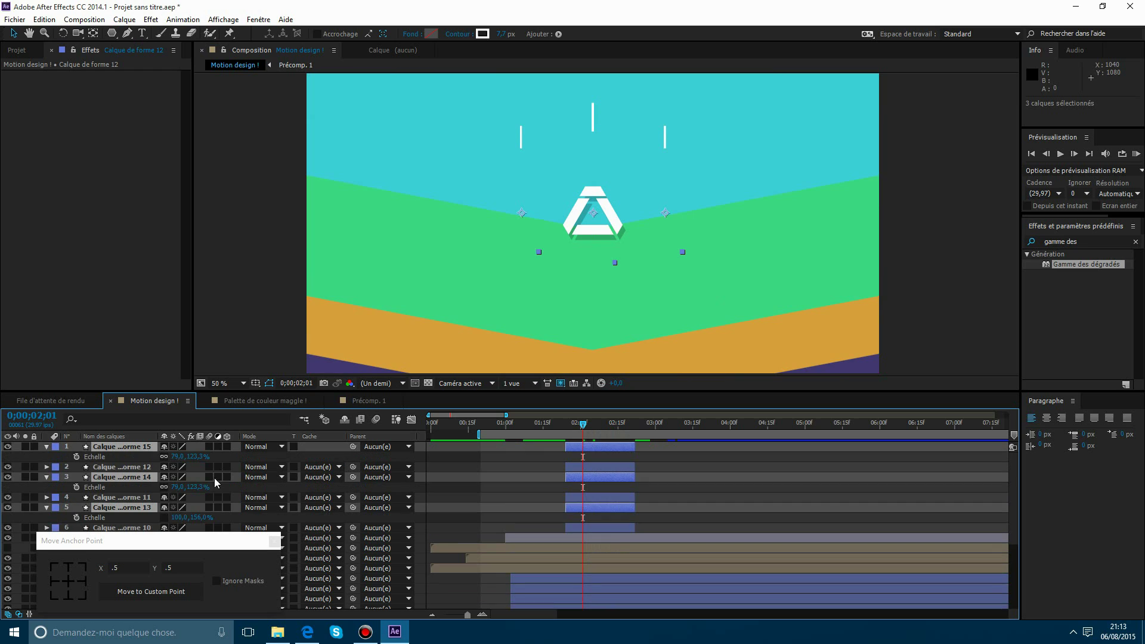
drag(204, 456, 531, 487)
click(531, 487)
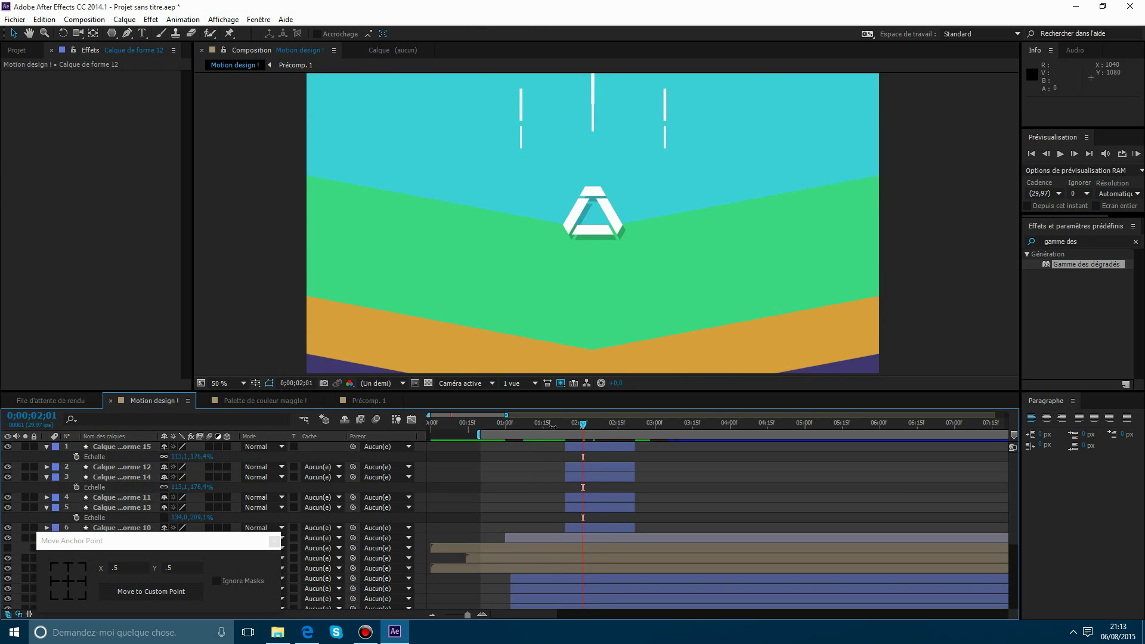
Preview the animation from 0;00;01;06 and check the doubled line accents around 0;00;02;16.
drag(531, 427, 520, 427)
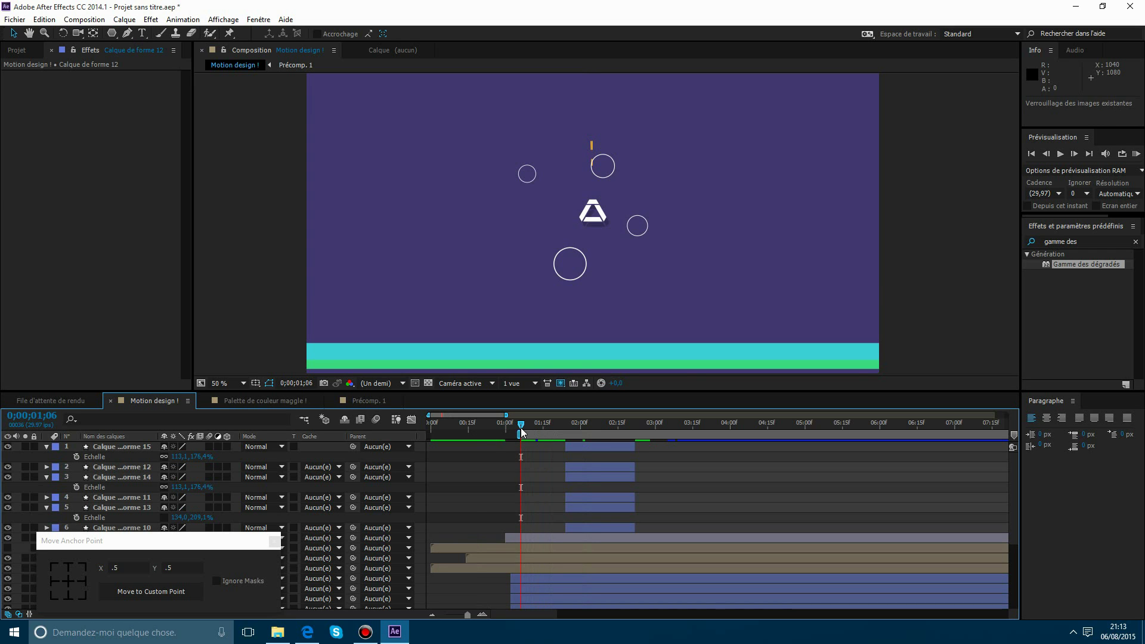
key(space)
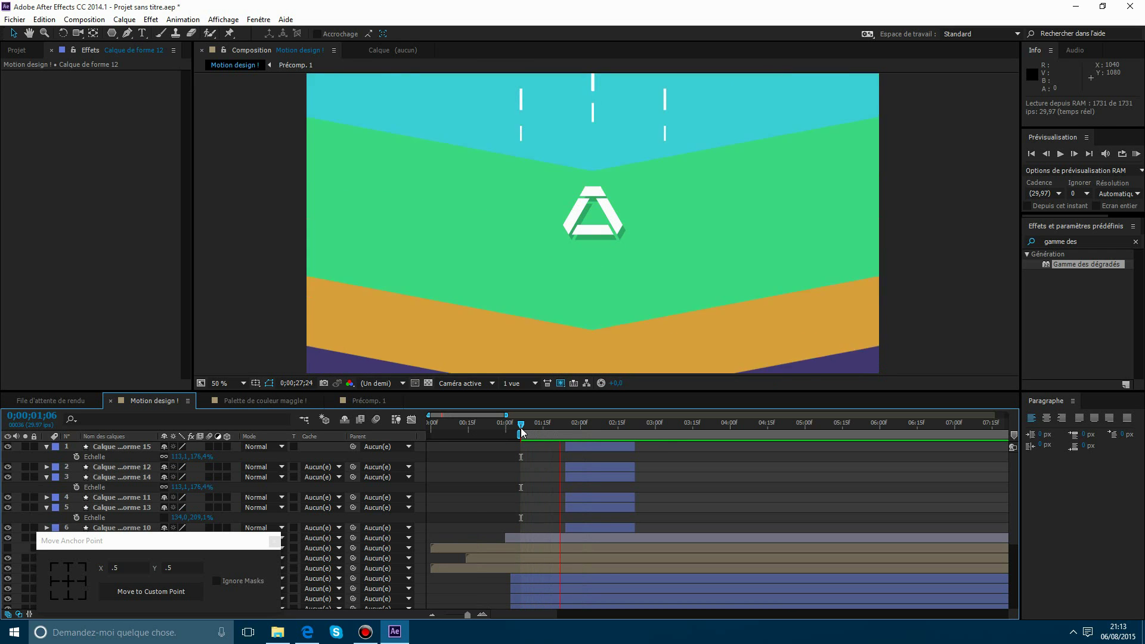
key(space)
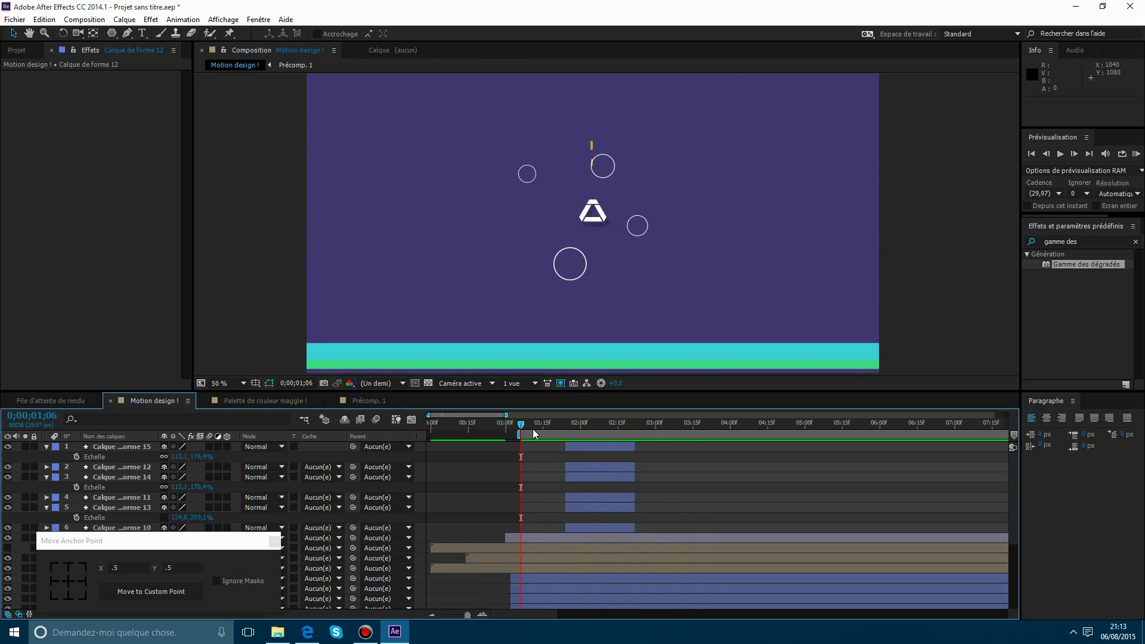
drag(533, 428, 606, 428)
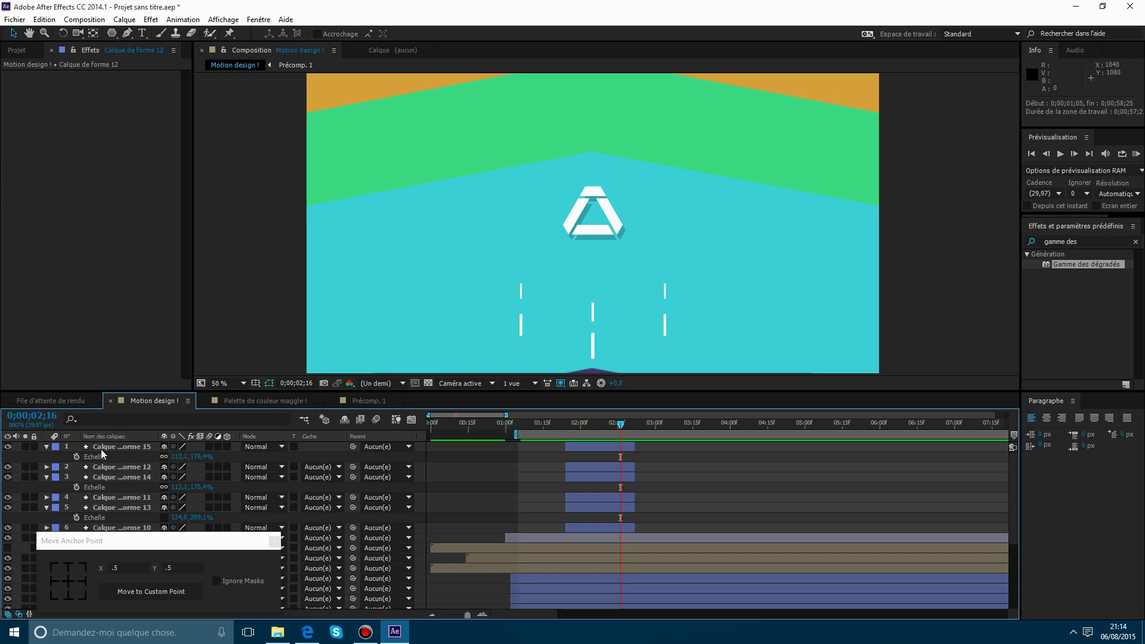
Collapse the three duplicated line layers' properties and move the Move Anchor Point window off the layer list.
click(46, 447)
click(46, 467)
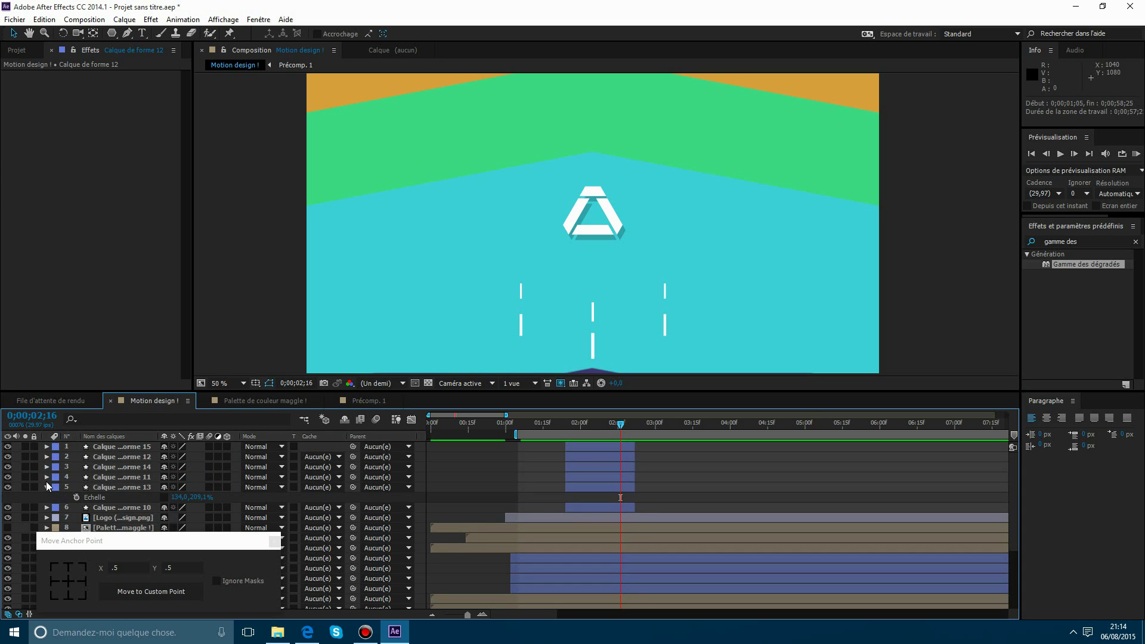
click(46, 485)
scroll(310, 496, down, 3)
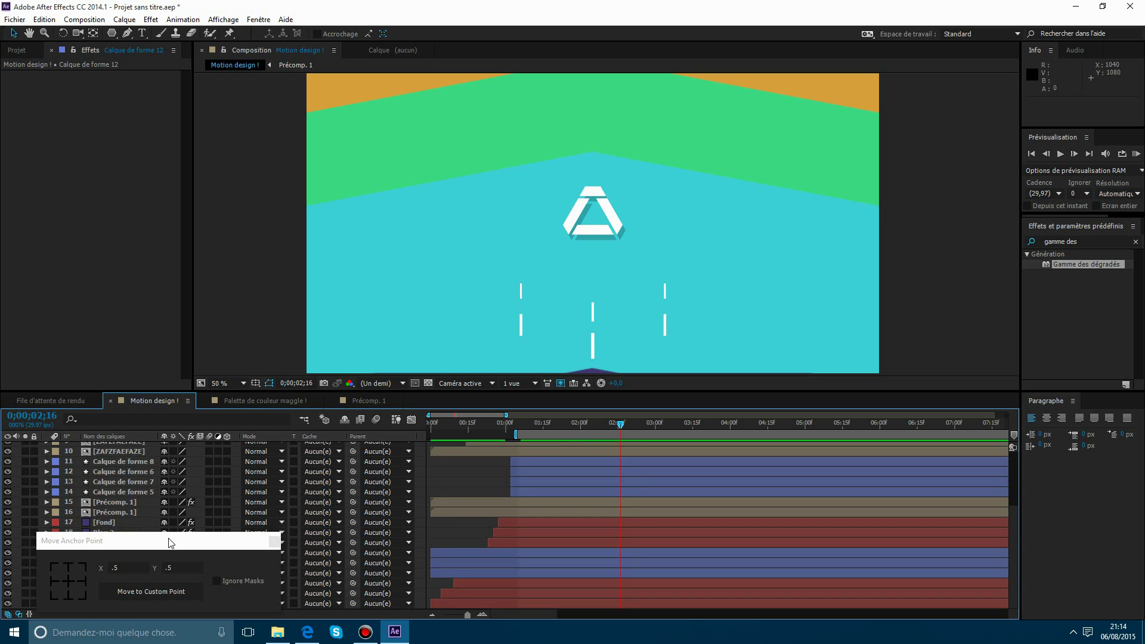
drag(155, 541, 118, 244)
scroll(475, 477, up, 3)
scroll(533, 371, down, 2)
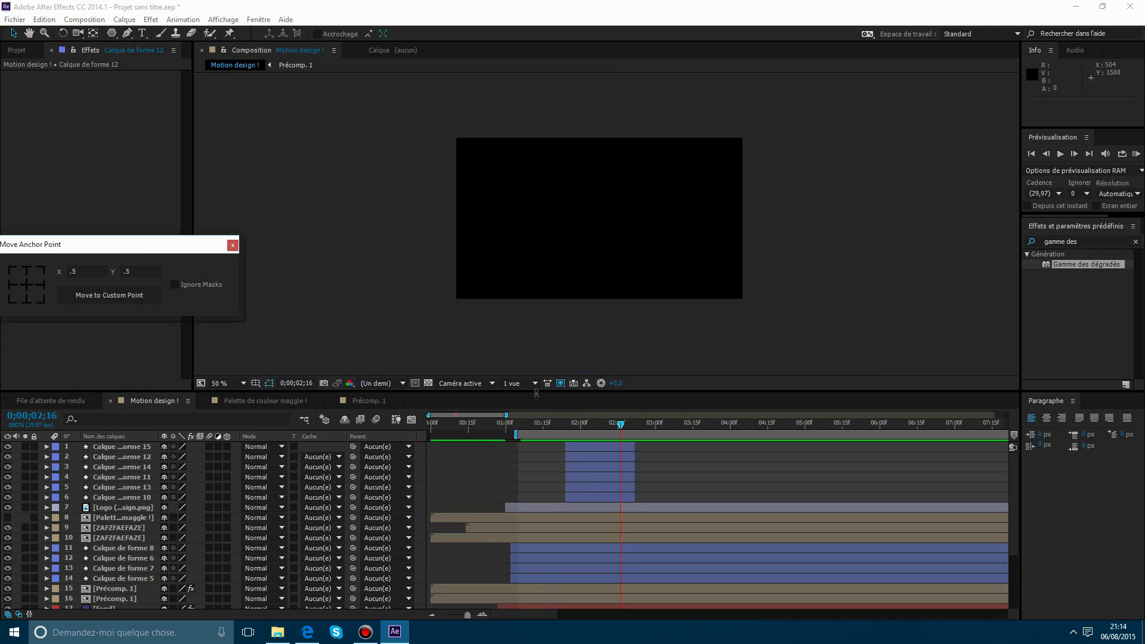
scroll(533, 386, down, 1)
Examine the opening horizontal line accents up close between 0;00;00;11 and 0;00;00;15, including the Calque de forme 3 layer.
drag(544, 423, 458, 427)
click(503, 384)
click(525, 396)
key(h)
scroll(527, 245, up, 4)
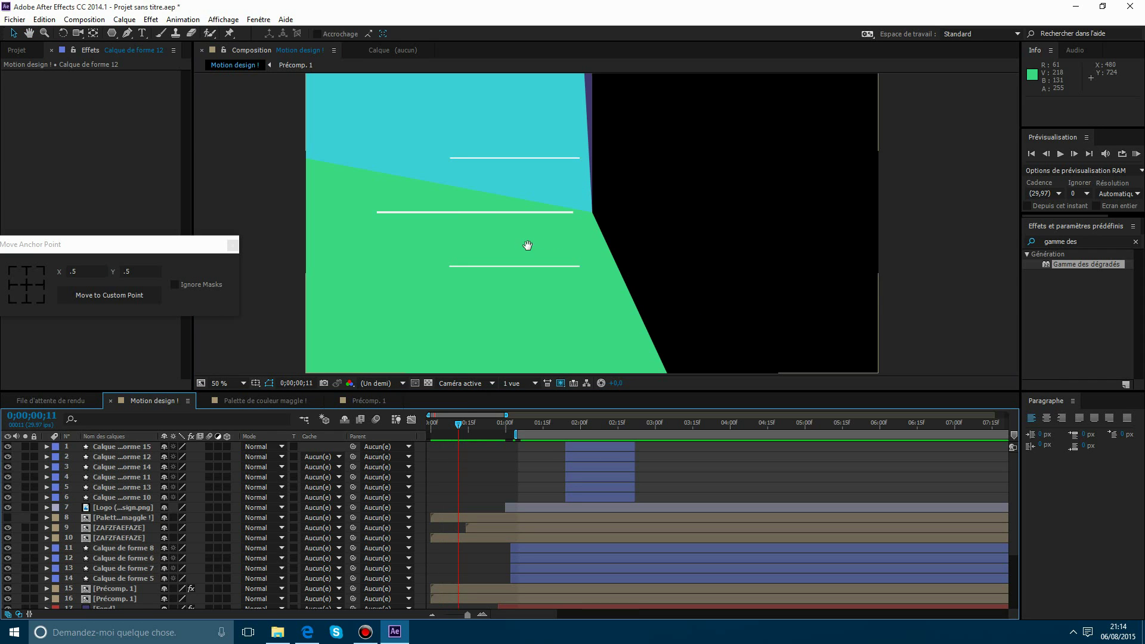
key(v)
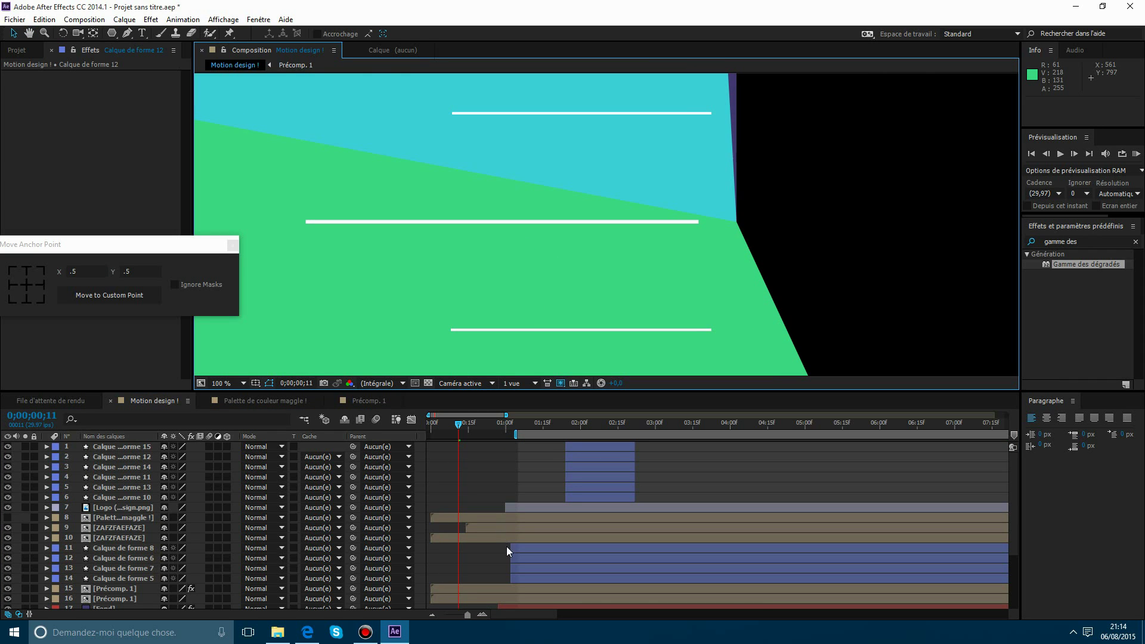
scroll(523, 543, down, 3)
click(510, 552)
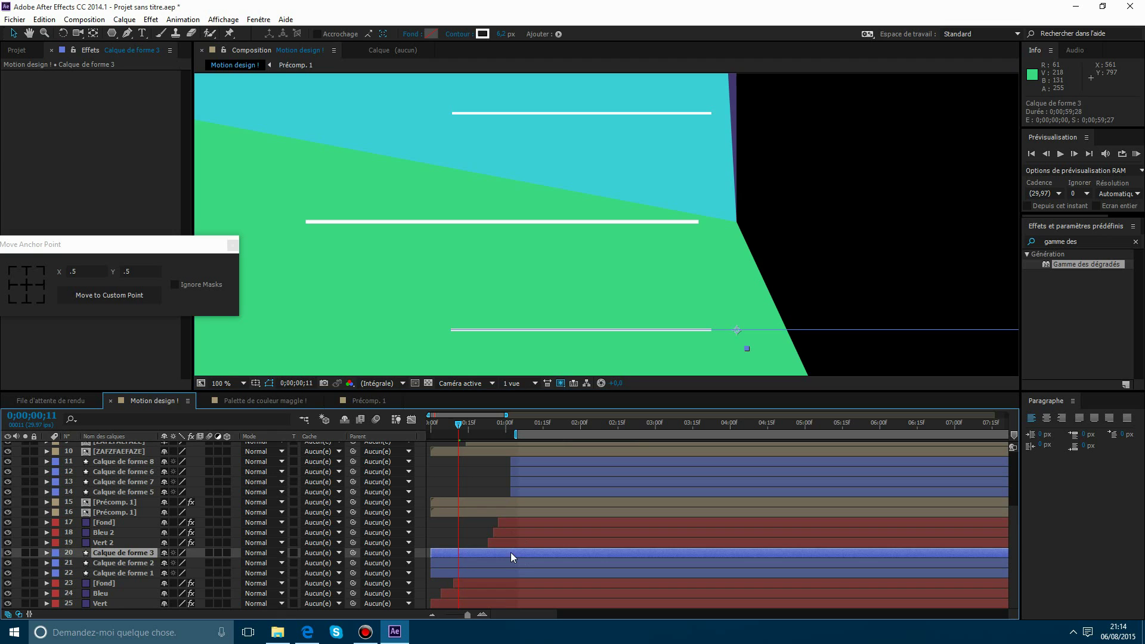
key(u)
mouse_move(459, 424)
mouse_down()
mouse_move(468, 432)
mouse_move(446, 432)
mouse_move(468, 434)
mouse_up()
scroll(542, 486, up, 5)
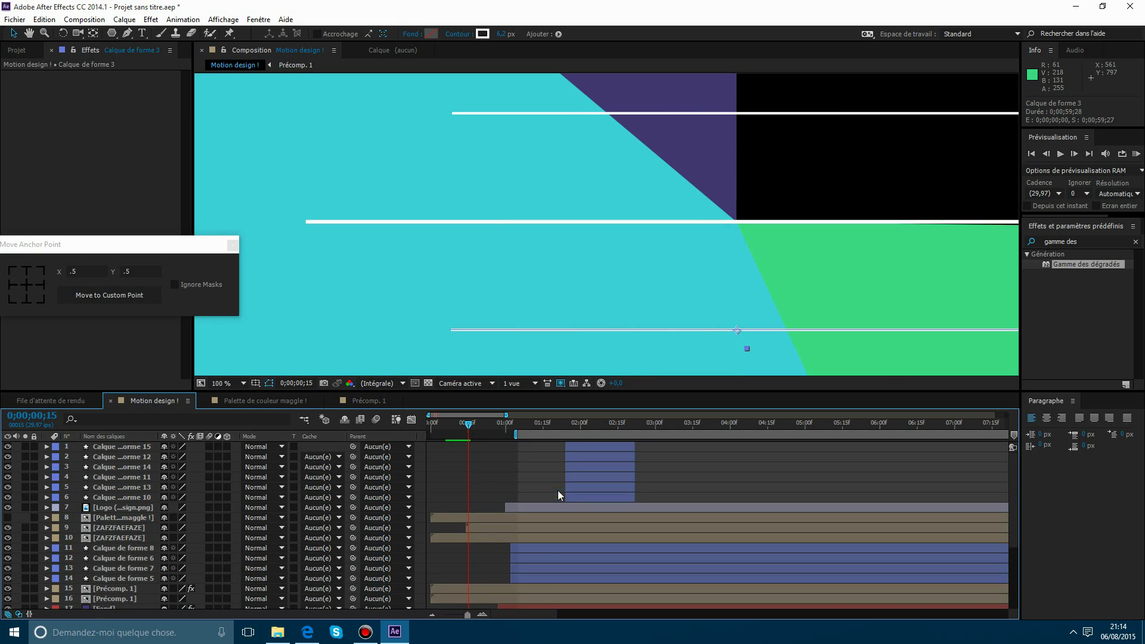
At 0;00;02;08, duplicate the Calque de forme 8 circle layer and move the copy to the top of the layer stack.
click(548, 423)
drag(567, 422, 605, 423)
click(226, 384)
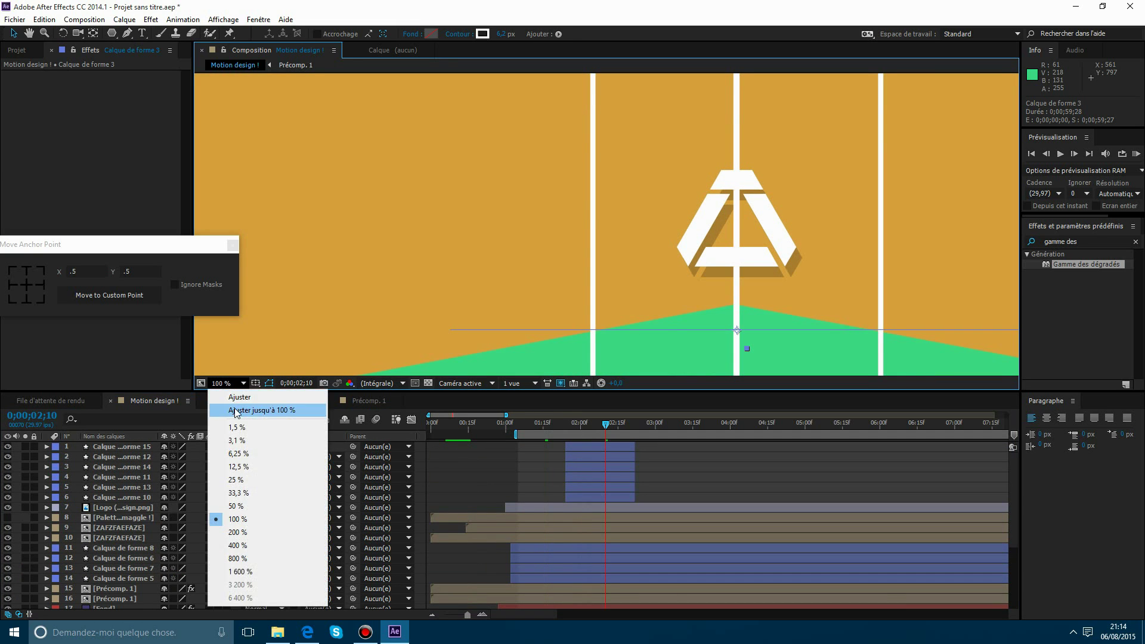
click(251, 409)
drag(585, 423, 606, 437)
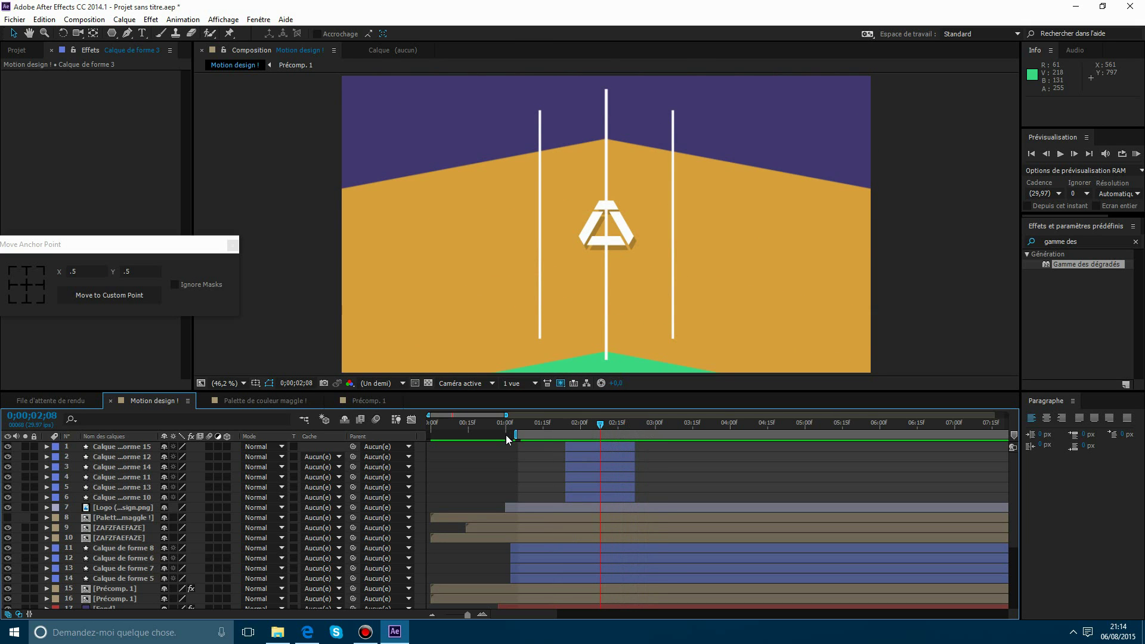
click(538, 546)
key(ctrl+d)
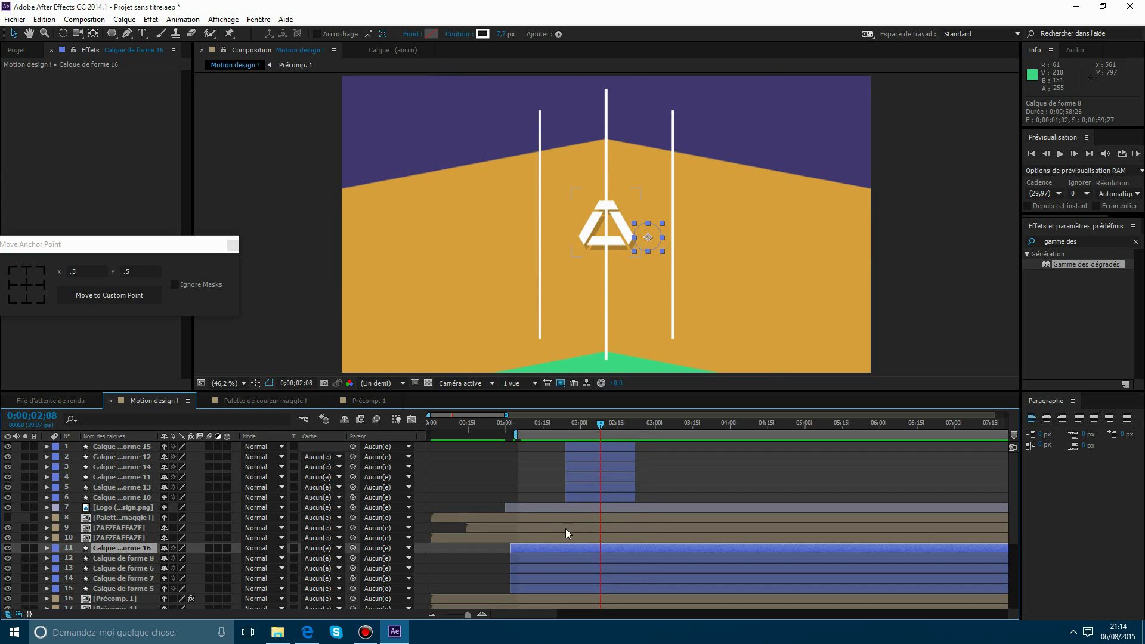
drag(123, 546, 128, 442)
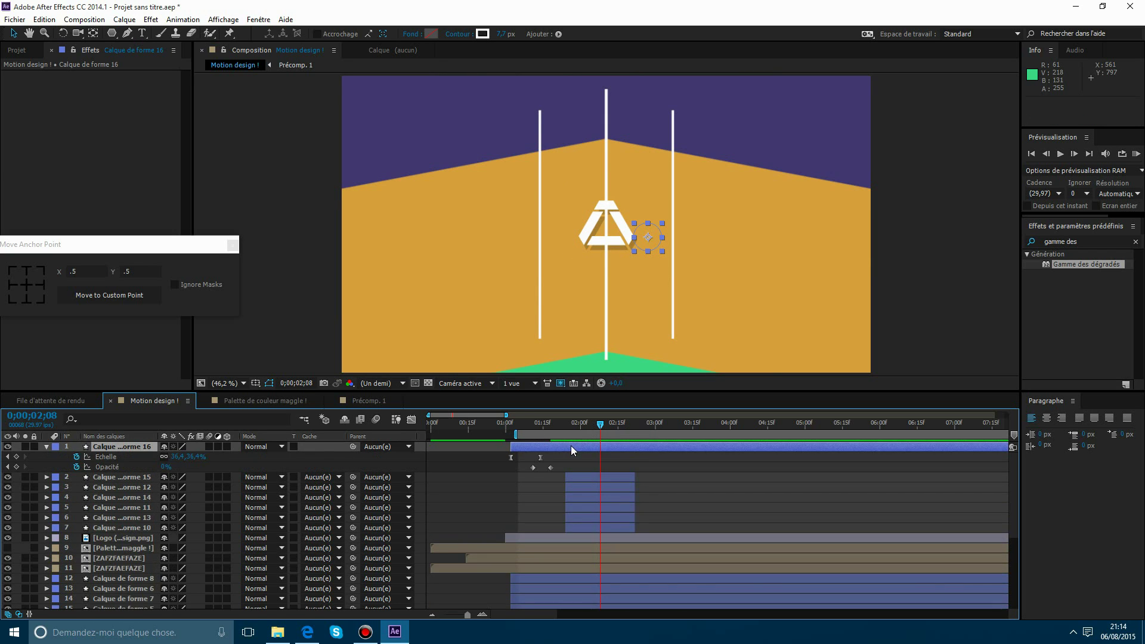
Offset the copied circle layer to start at 0;00;02;21, as the V-shaped cascade clears the logo.
drag(570, 445, 659, 446)
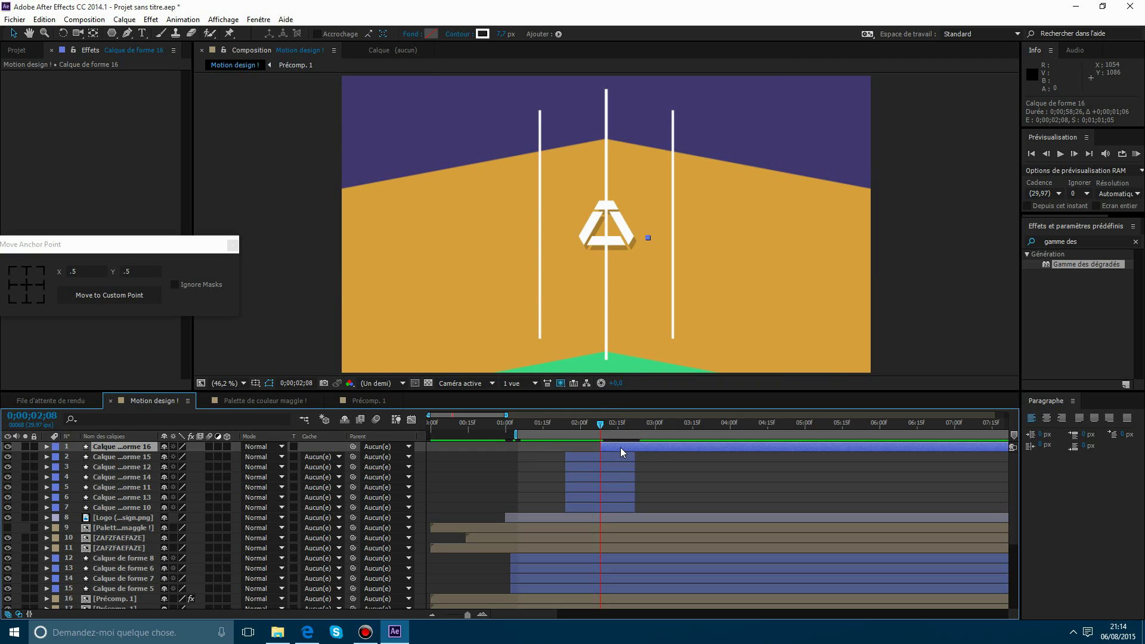
drag(603, 426, 632, 428)
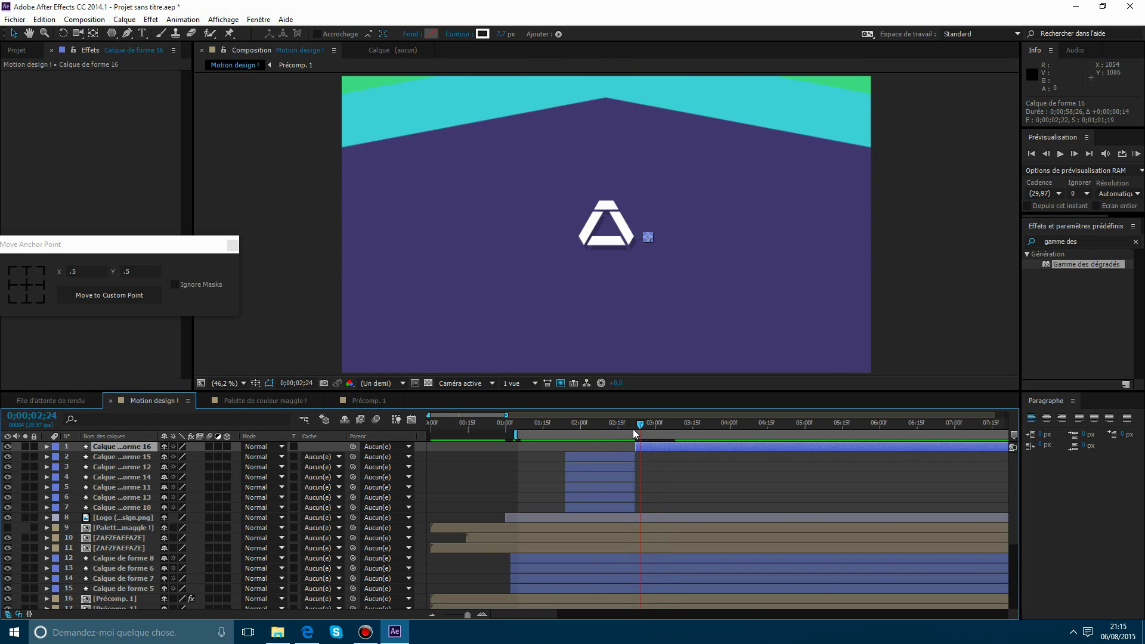
scroll(642, 273, up, 1)
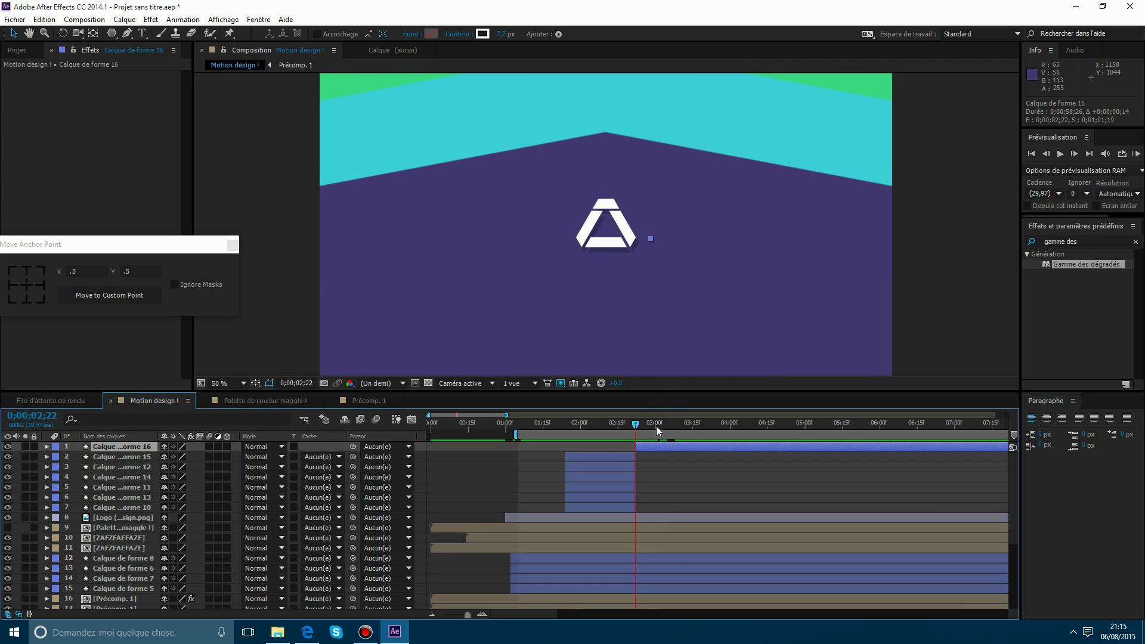
mouse_move(651, 442)
mouse_down()
mouse_move(659, 427)
mouse_move(702, 429)
mouse_move(658, 426)
mouse_up()
Place the circle on the logo's lower-right corner and duplicate it onto the lower-left corner, at about (872, 584).
scroll(649, 310, up, 2)
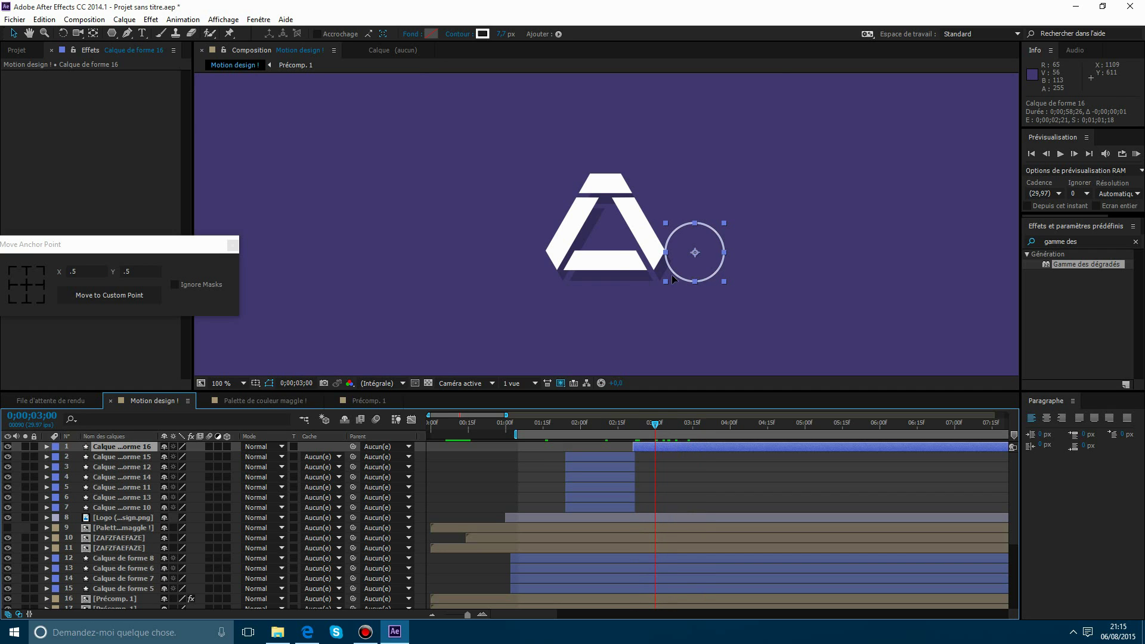
drag(673, 279, 560, 273)
key(ctrl+d)
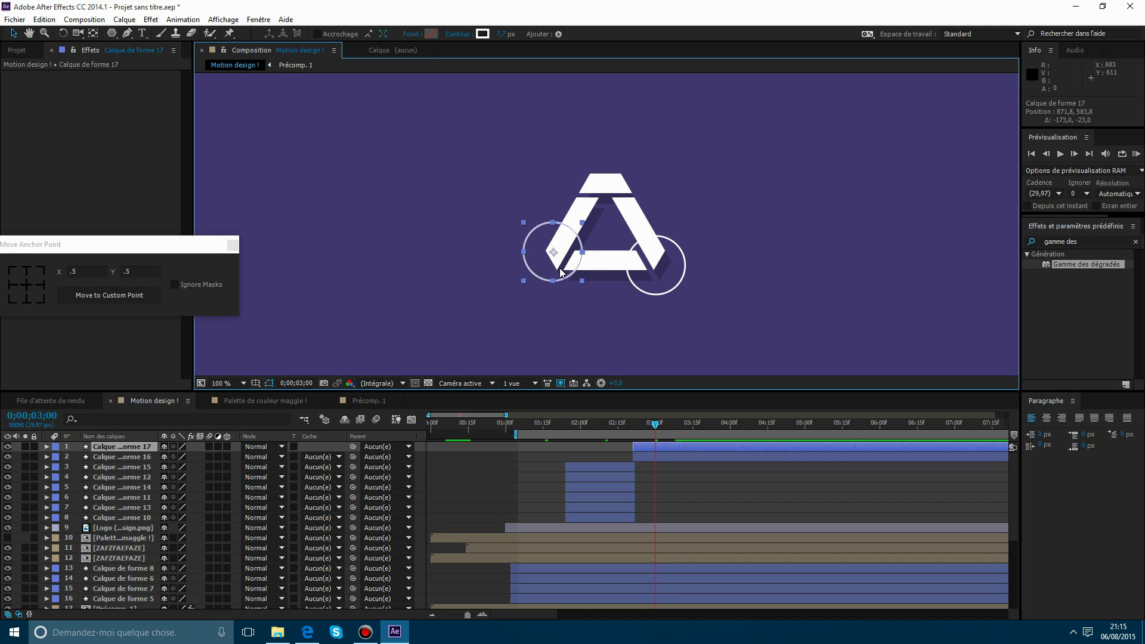
Set the lower-left circle's ending scale keyframe at 0;00;03;03 to 17.1%.
key(u)
click(658, 426)
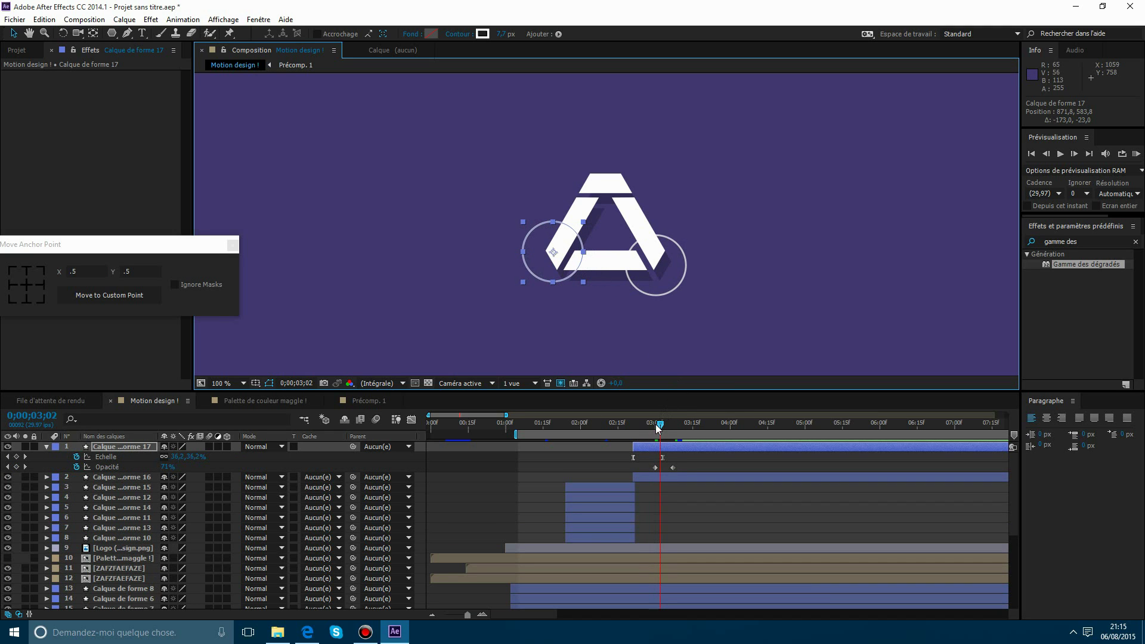
drag(659, 427, 662, 427)
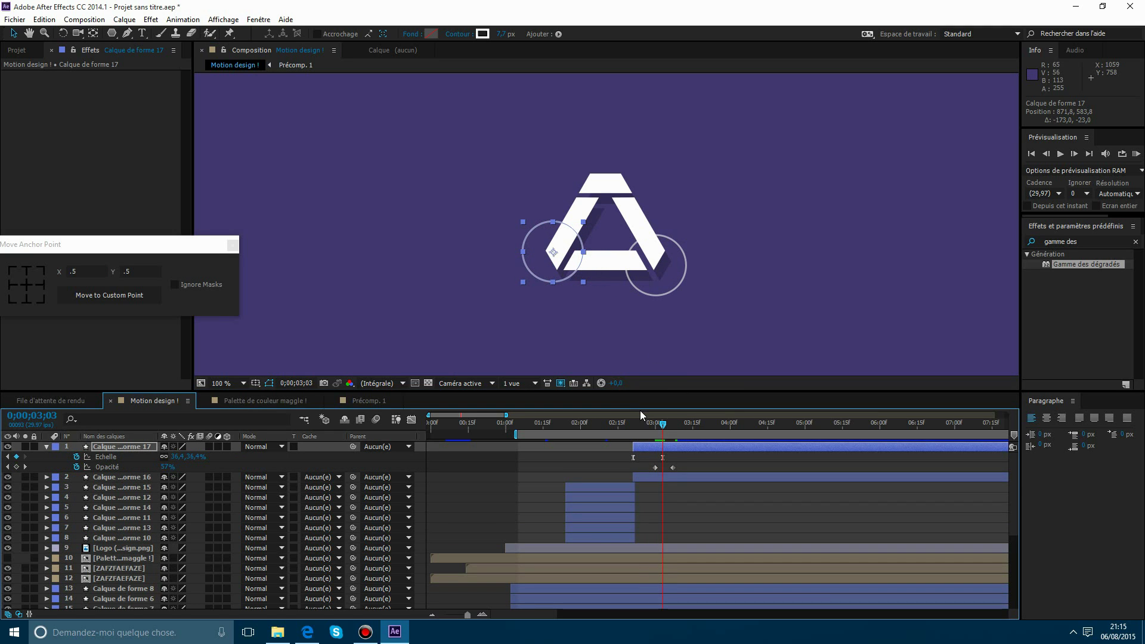
key(u)
key(s)
drag(187, 457, 86, 467)
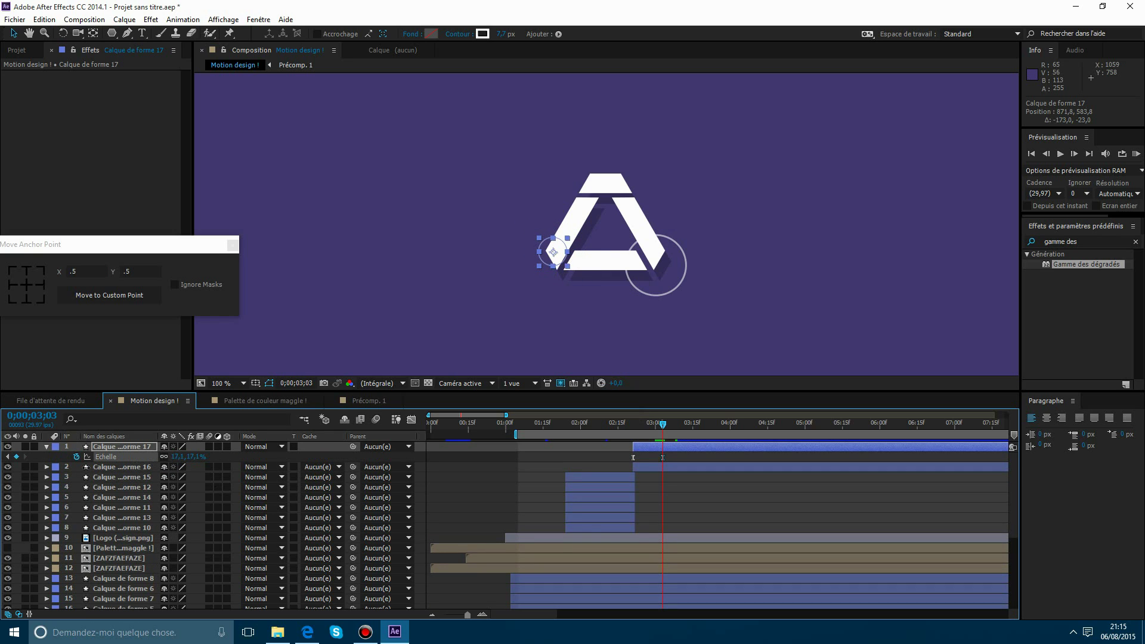
Duplicate the small circle onto the logo's top corner, at about (983, 459), and set its scale at 0;00;03;03 to 27.5%.
click(683, 449)
key(ctrl+d)
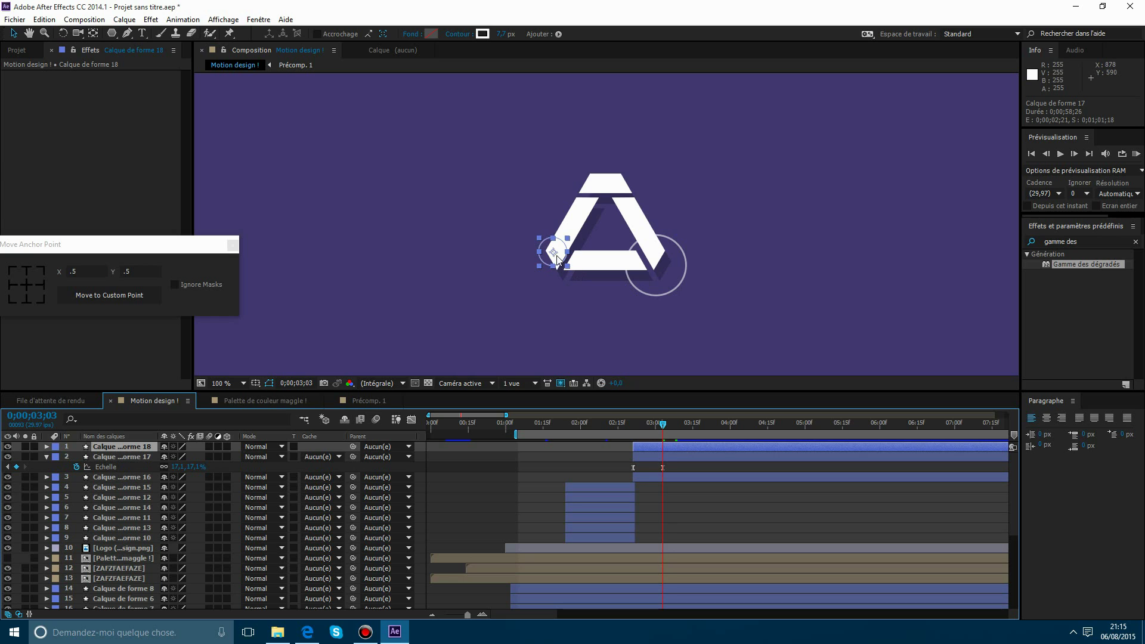
drag(570, 246, 636, 171)
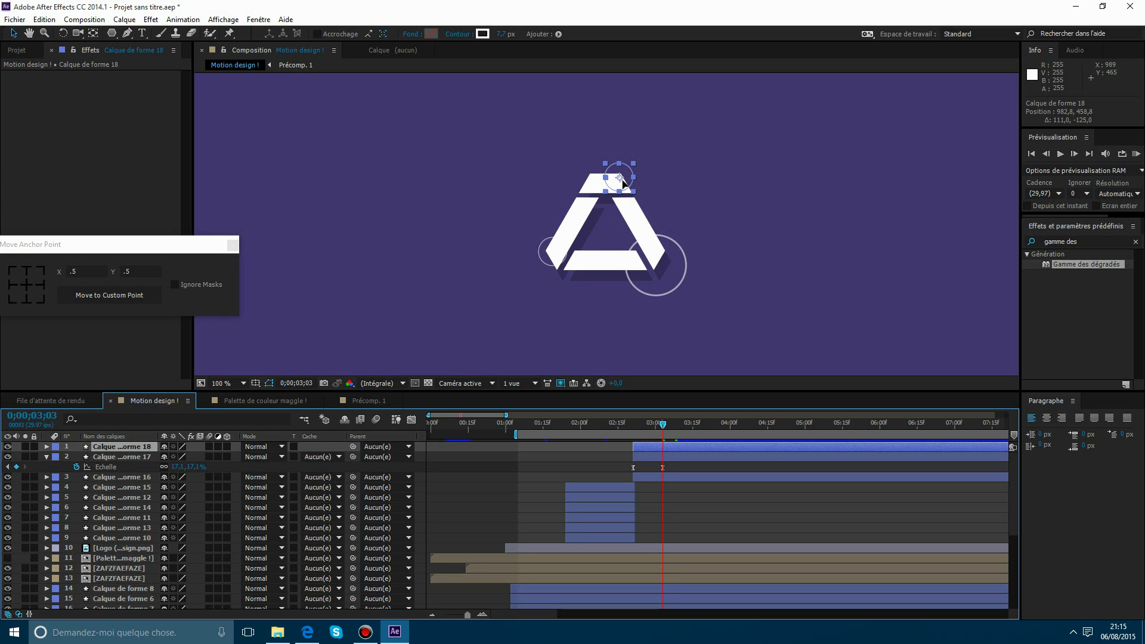
key(u)
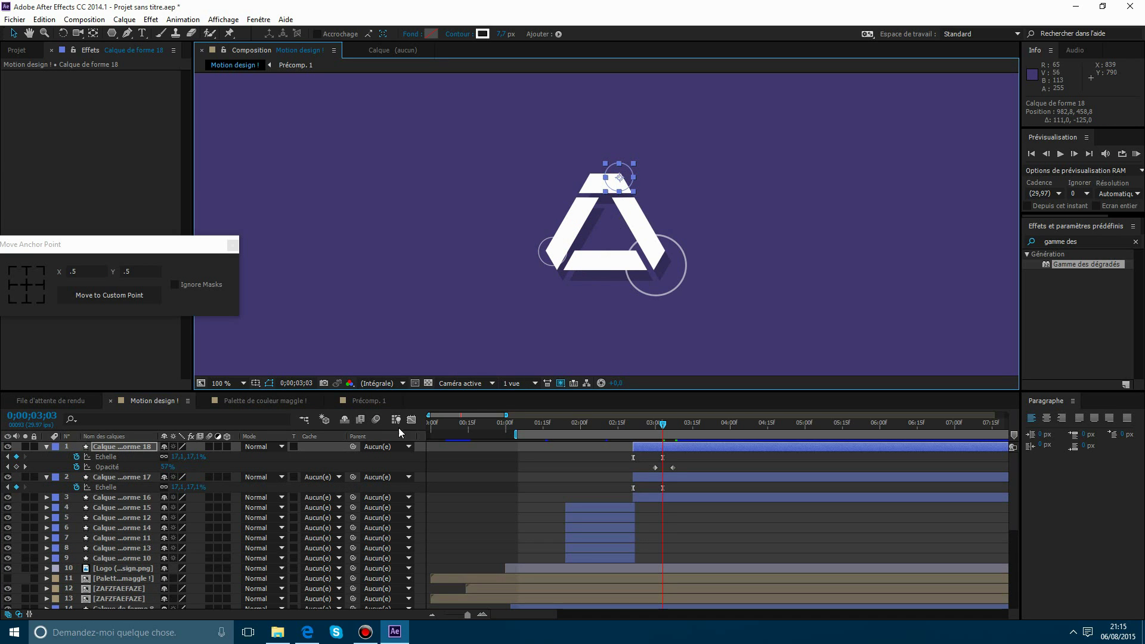
drag(194, 457, 592, 499)
click(749, 532)
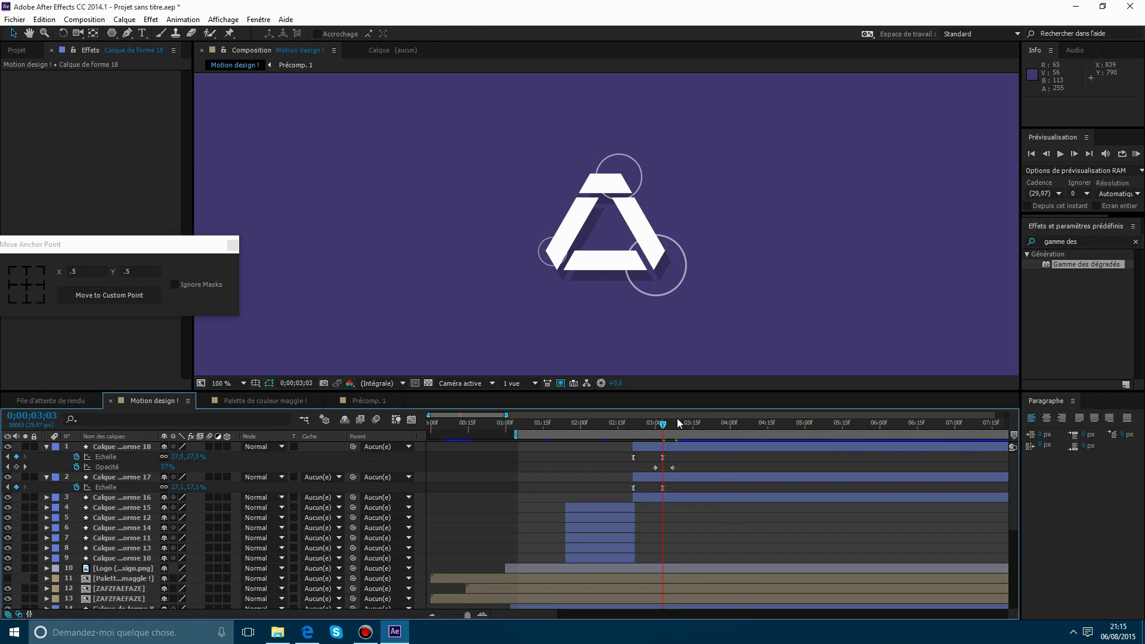
Fit the whole composition in the viewer, preview the animation from 0;00;01;09, and collapse the top circle layer's properties.
drag(663, 421, 617, 427)
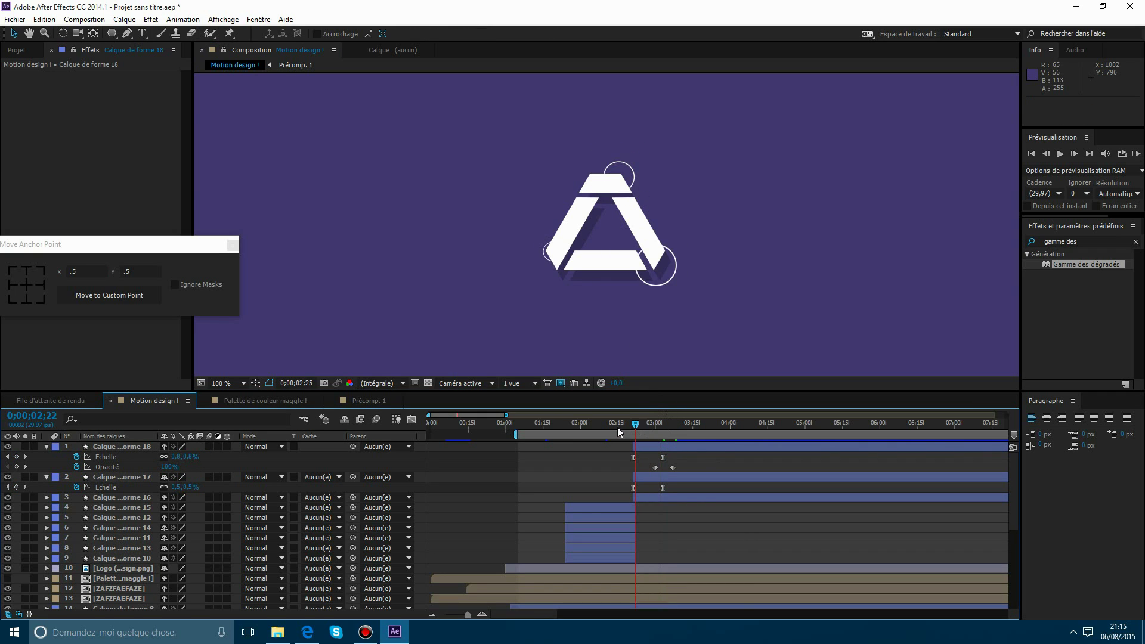
click(222, 383)
click(238, 409)
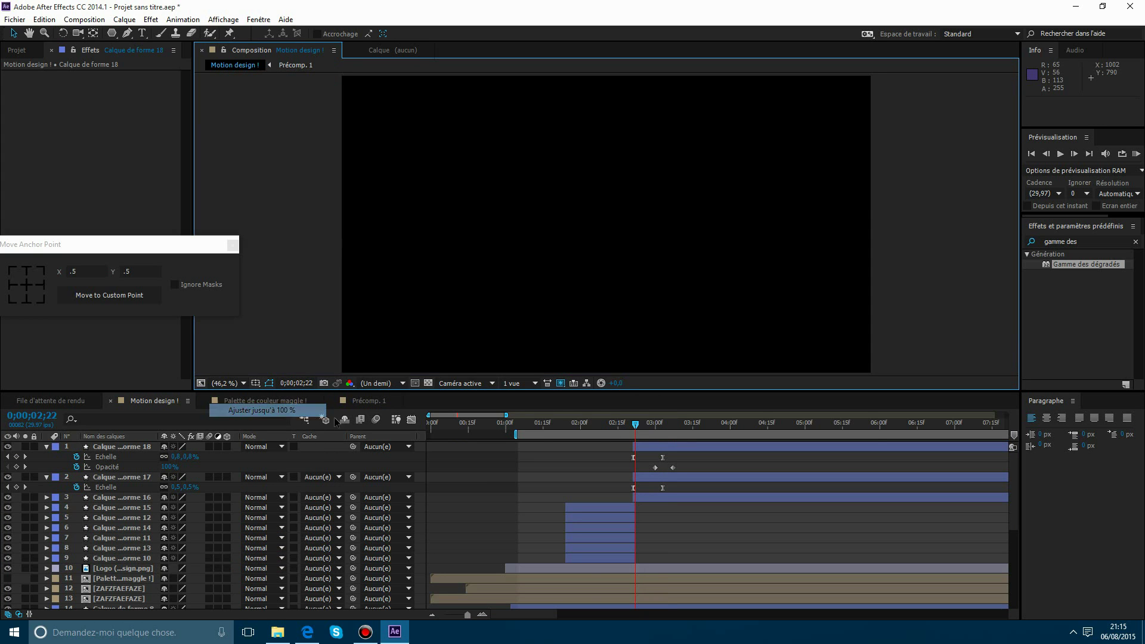
drag(542, 424, 531, 403)
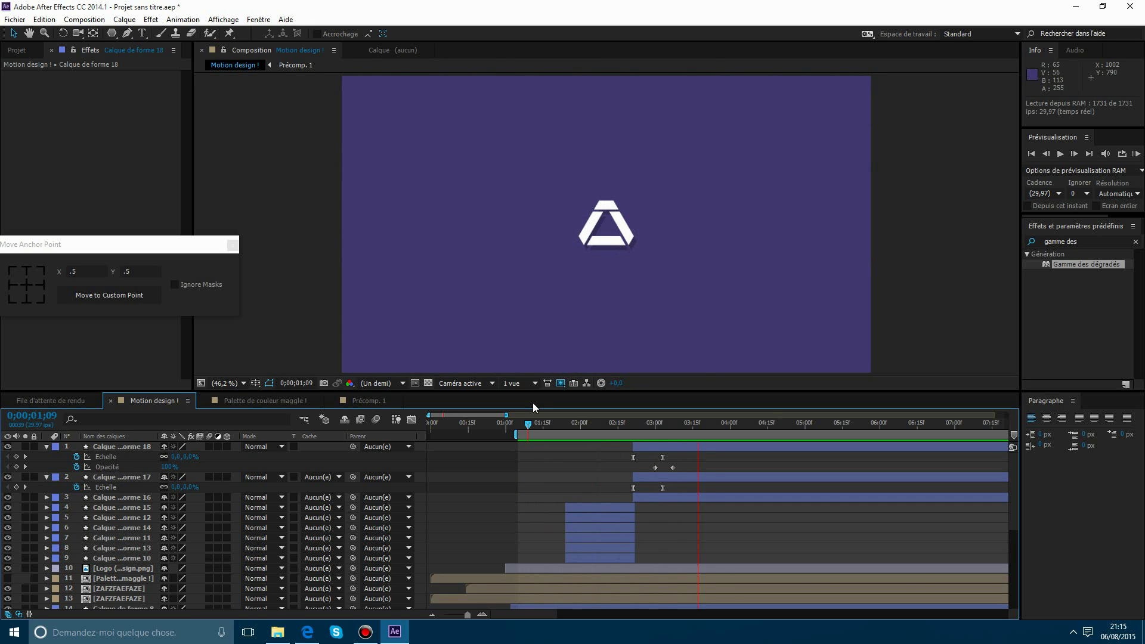
key(space)
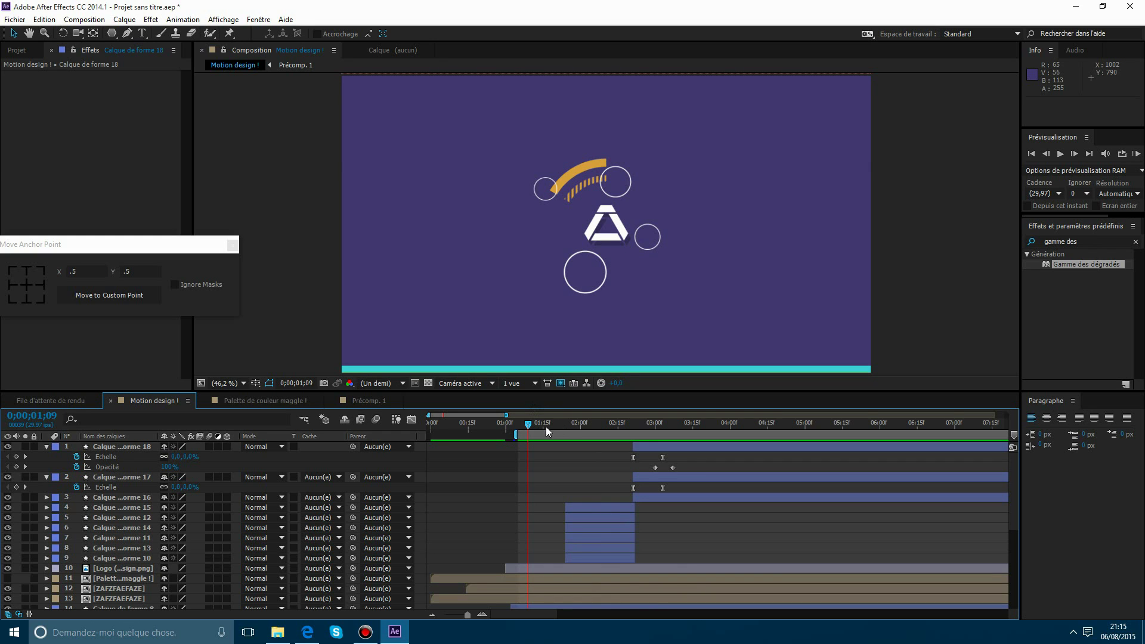
click(46, 447)
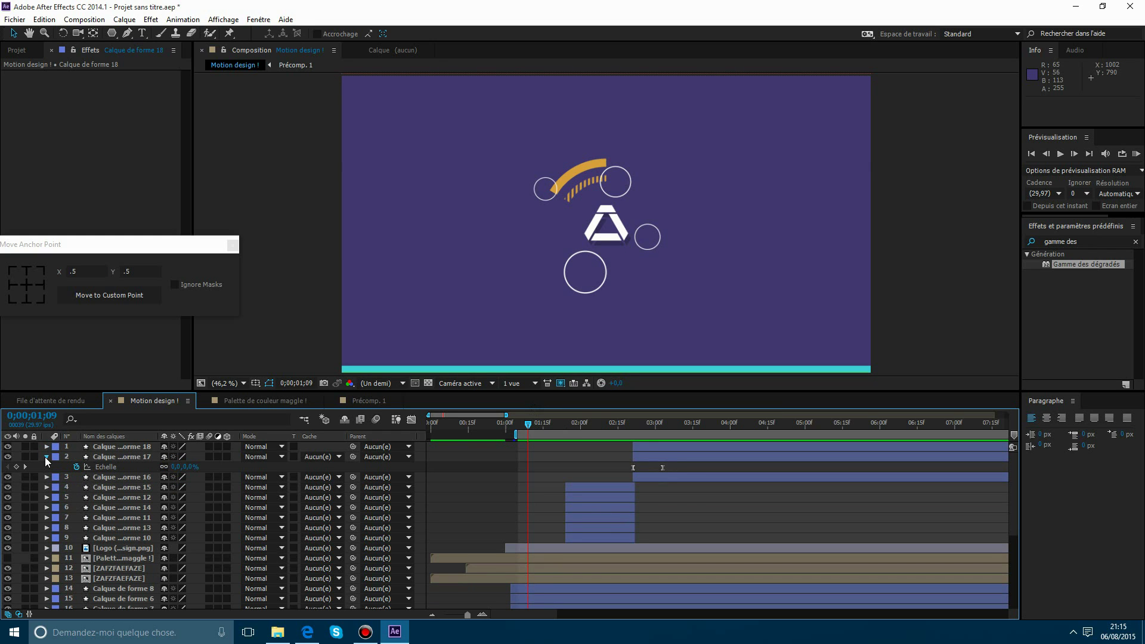
Apply the 3D simple effect to the logo layer and move the current time to 0;00;03;11.
click(46, 457)
drag(524, 425, 674, 430)
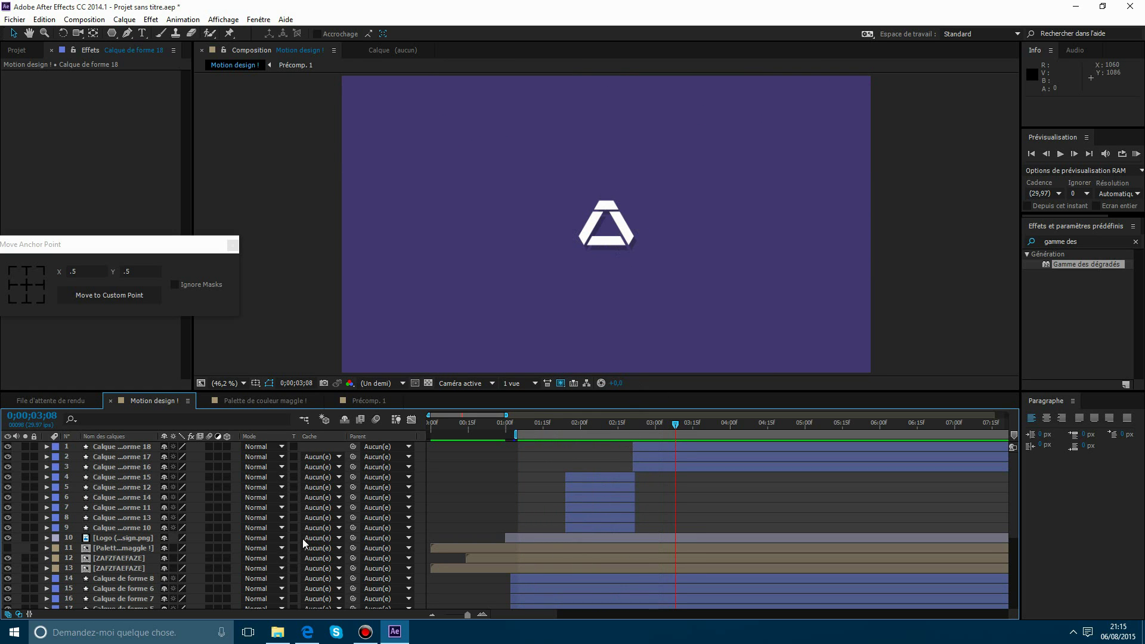
click(109, 538)
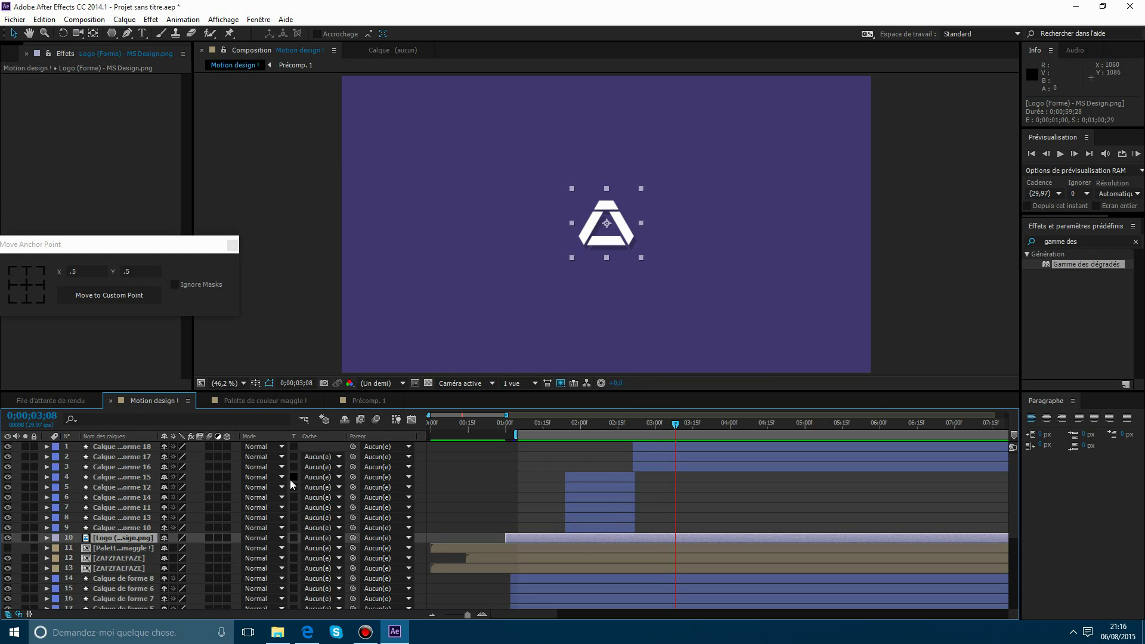
click(1082, 241)
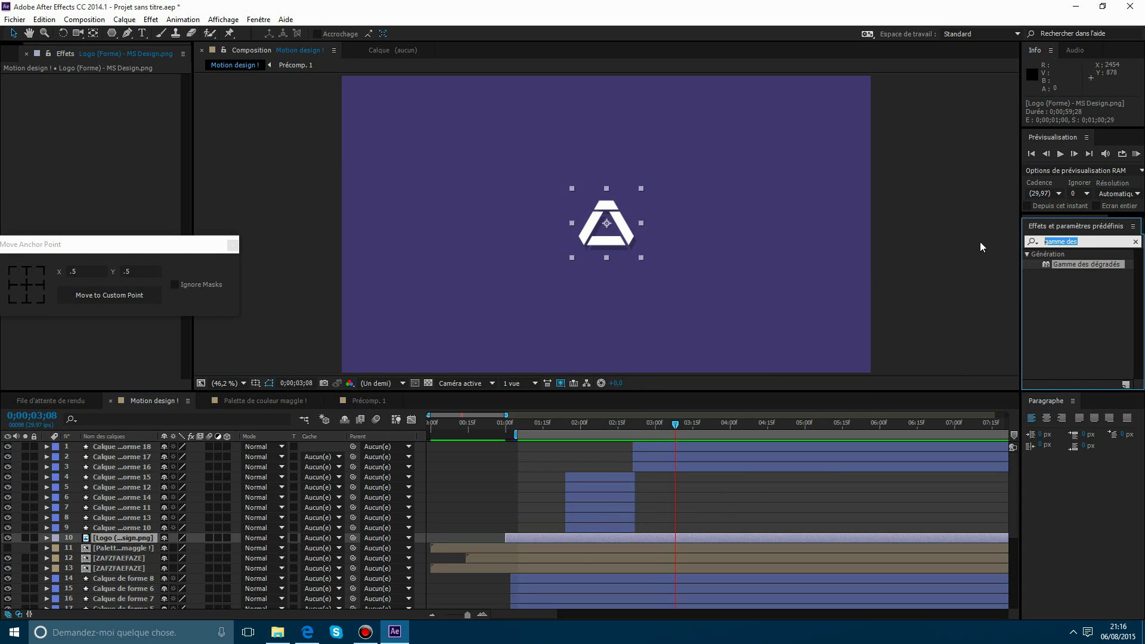
text(3fd)
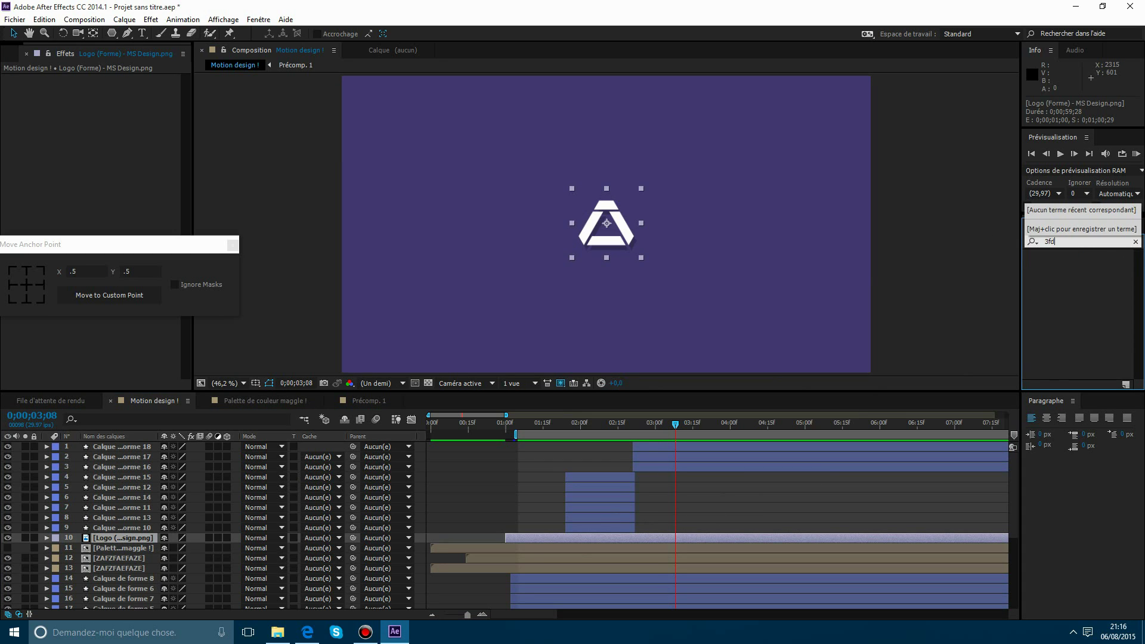
key(BackSpace)
text(d simple)
drag(1057, 273, 706, 534)
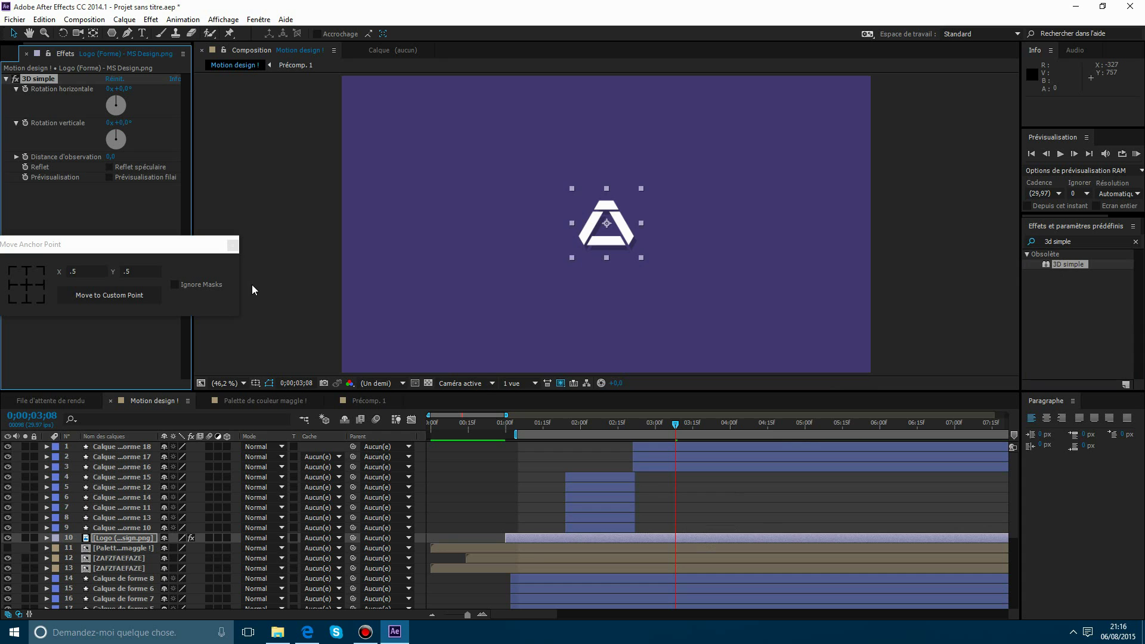
drag(108, 253, 119, 578)
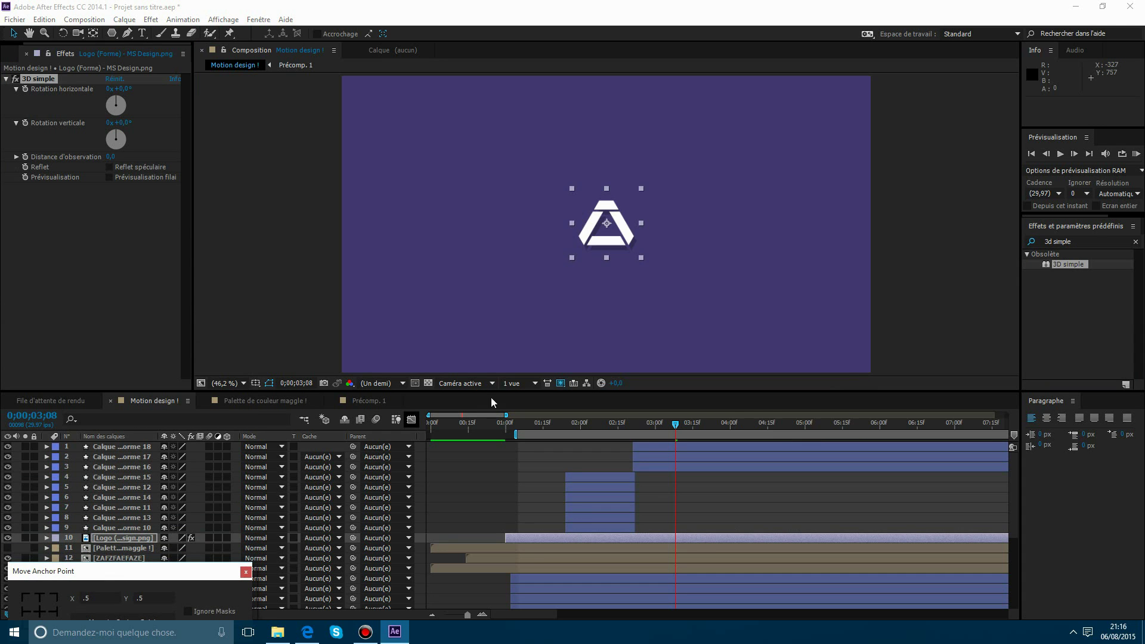
click(682, 424)
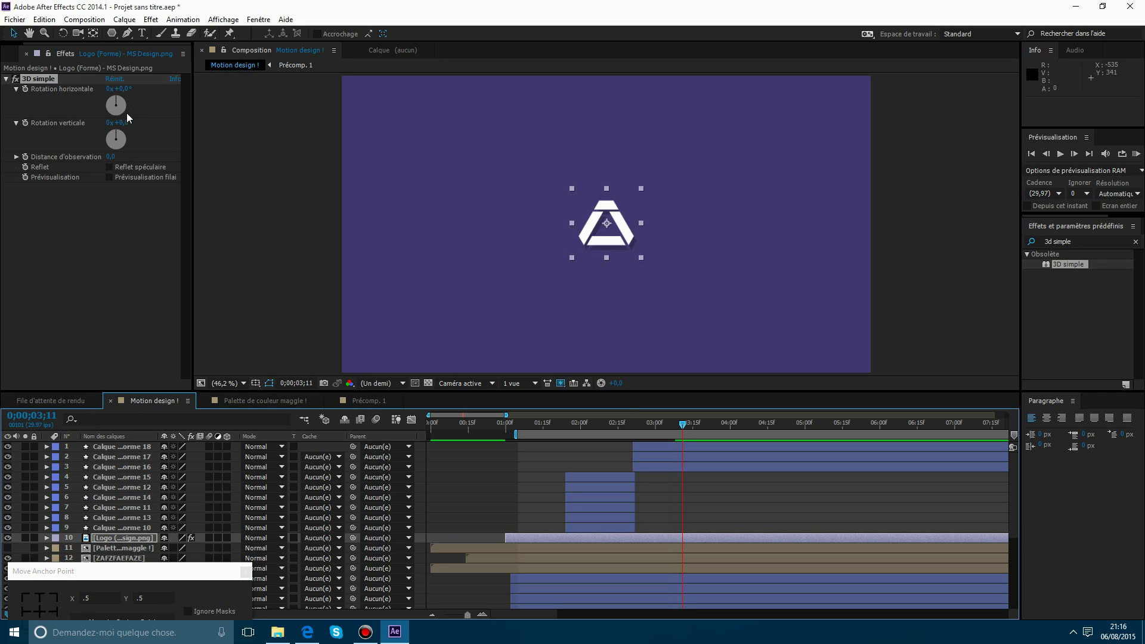
drag(136, 119, 173, 122)
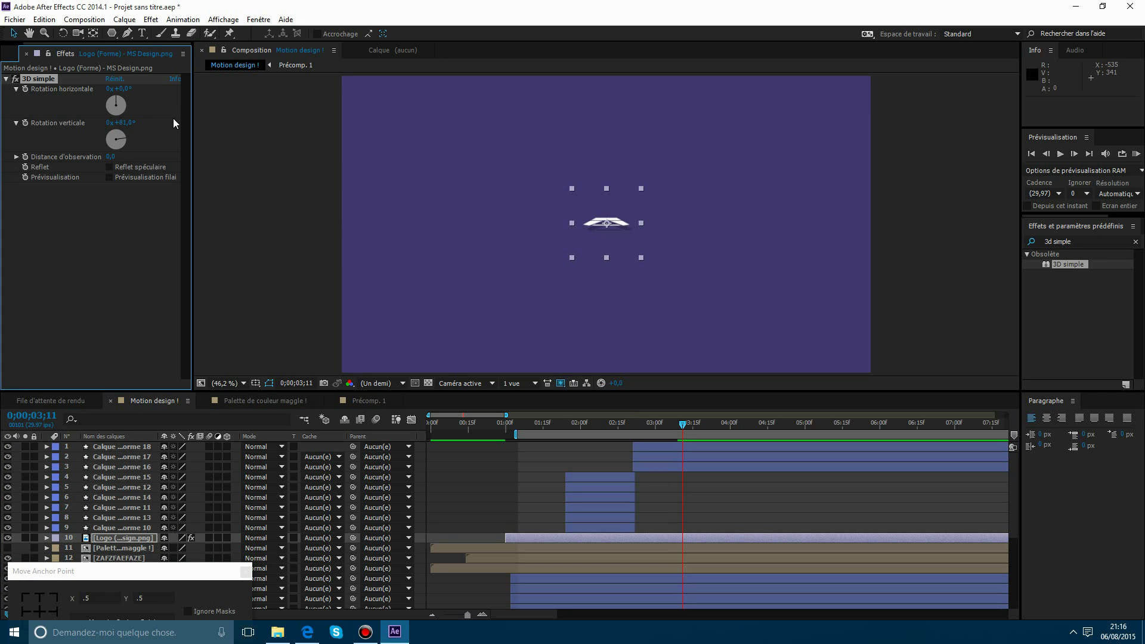
key(ctrl+z)
drag(126, 88, 192, 97)
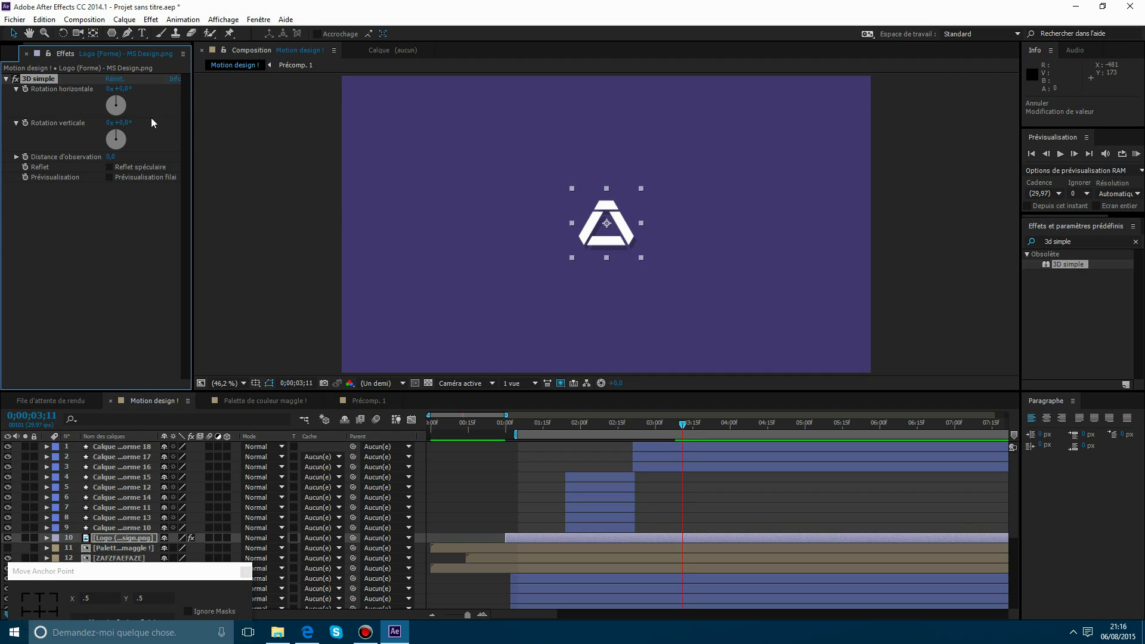
Keyframe the logo's 3D simple horizontal rotation from 0° at 0;00;03;11 to 90° at 0;00;03;26.
click(25, 88)
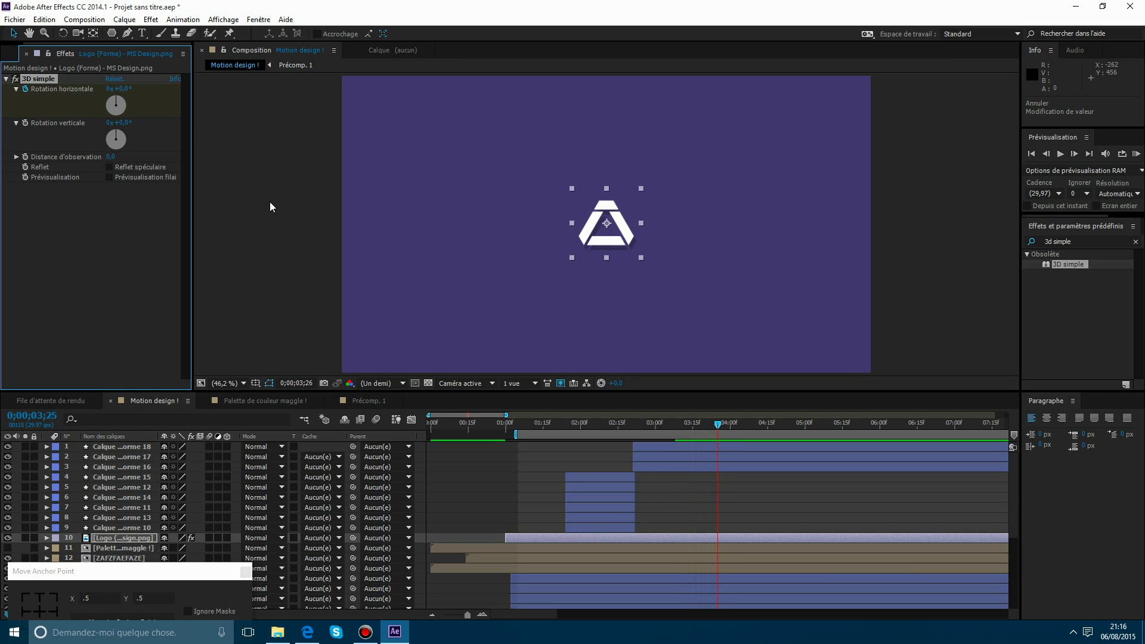
click(123, 89)
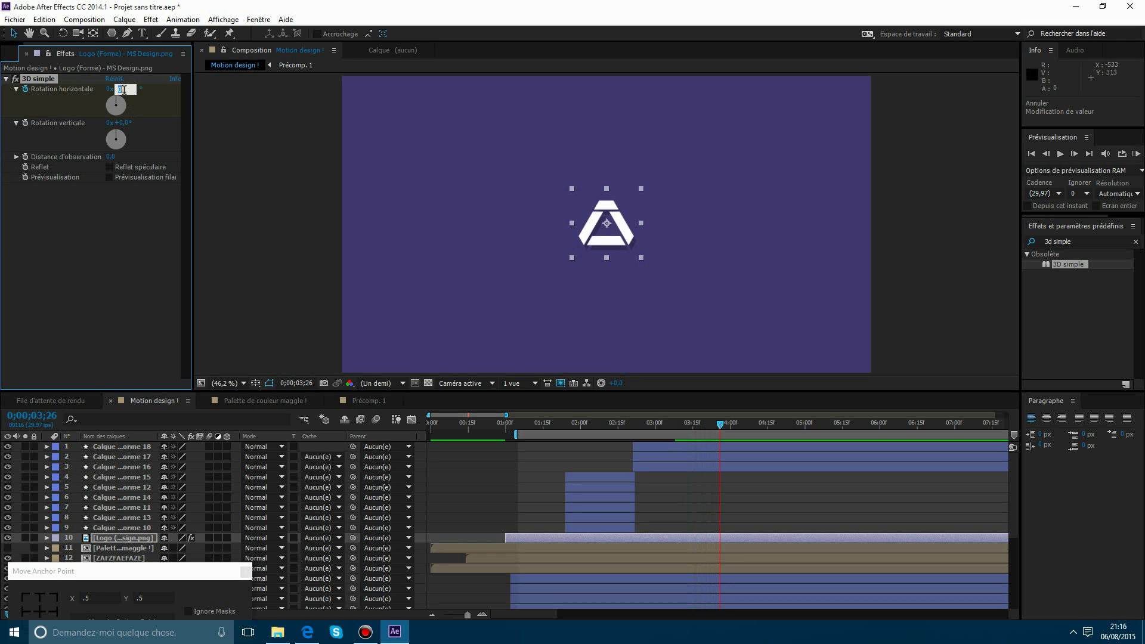
text(45)
key(Return)
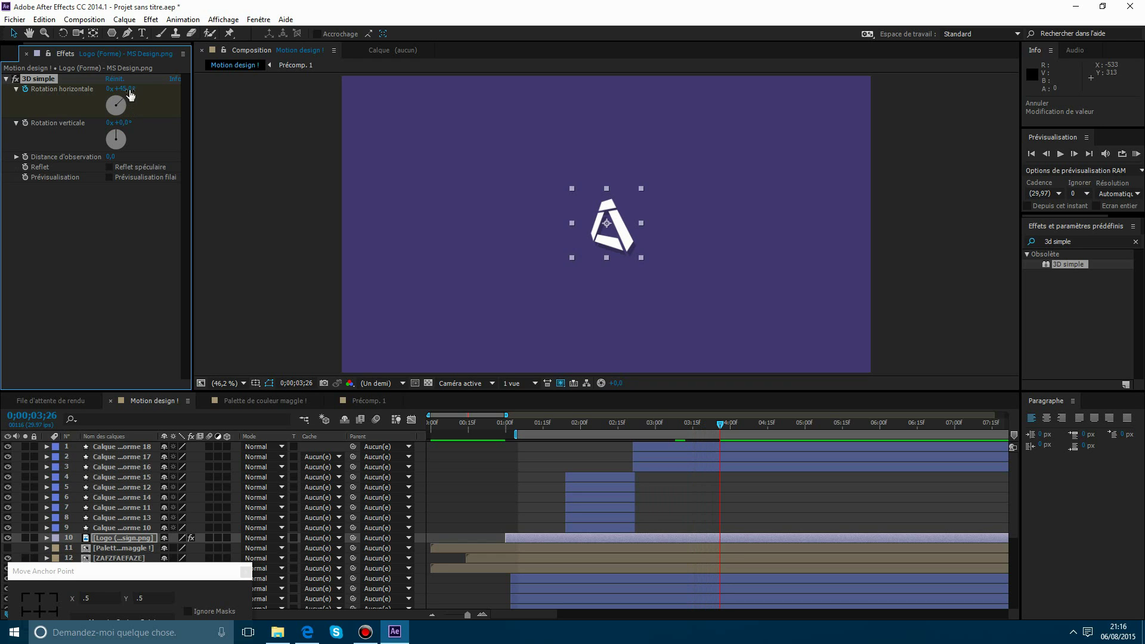
click(130, 88)
text(90)
key(Return)
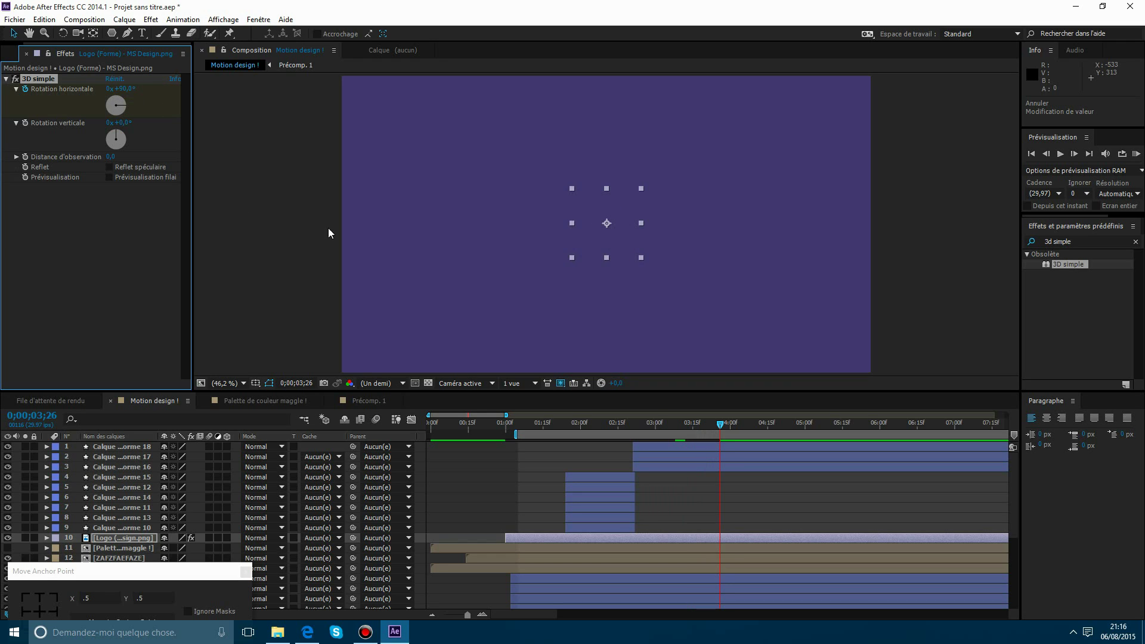
key(Page_Up)
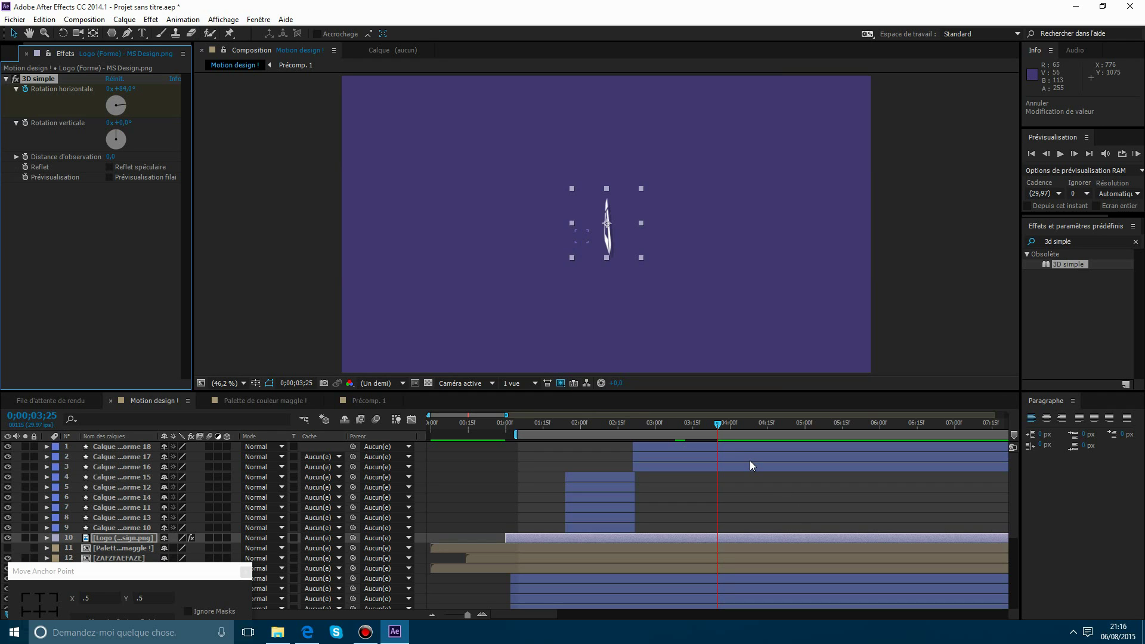
key(Page_Down)
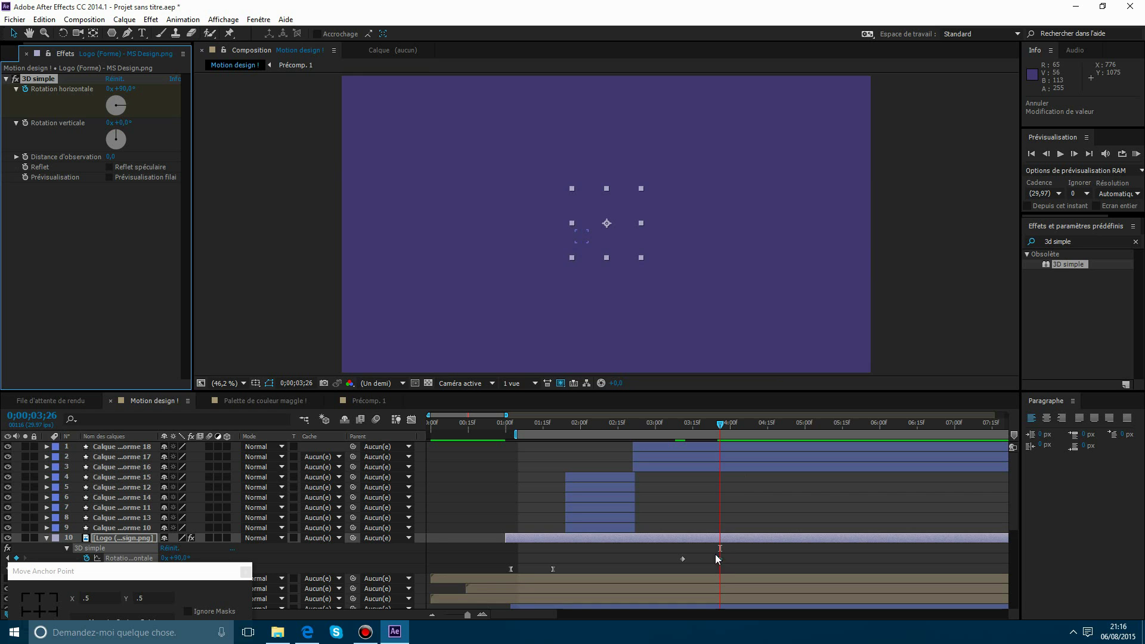
Ease the logo's horizontal rotation keyframes and extend the first keyframe's influence handle to the end keyframe's time in the value graph.
click(608, 535)
click(395, 420)
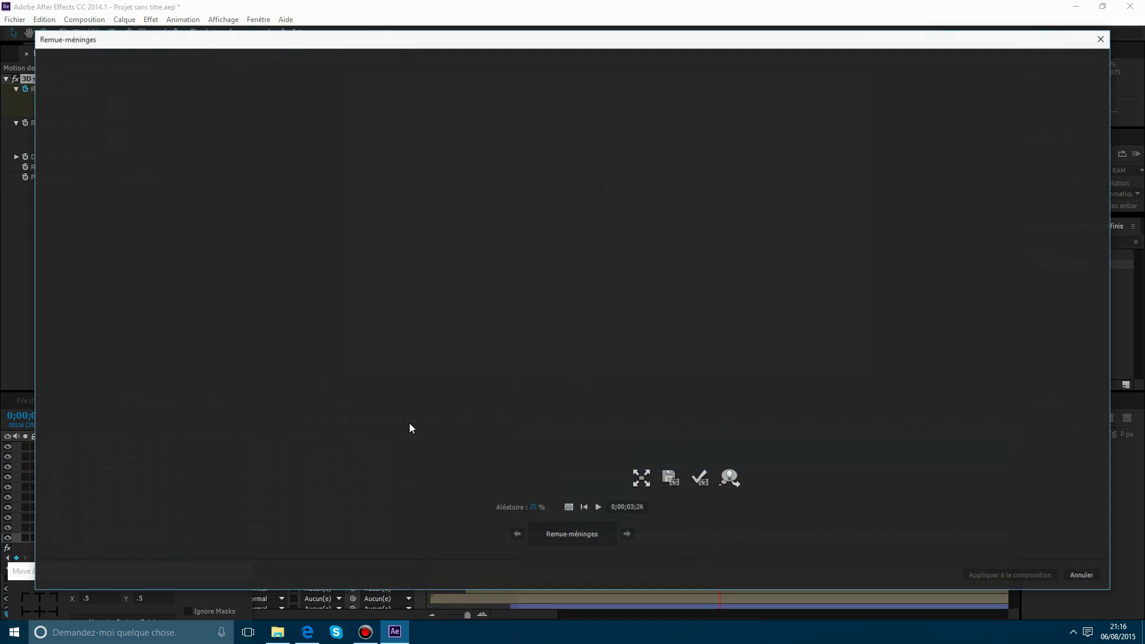
click(1100, 40)
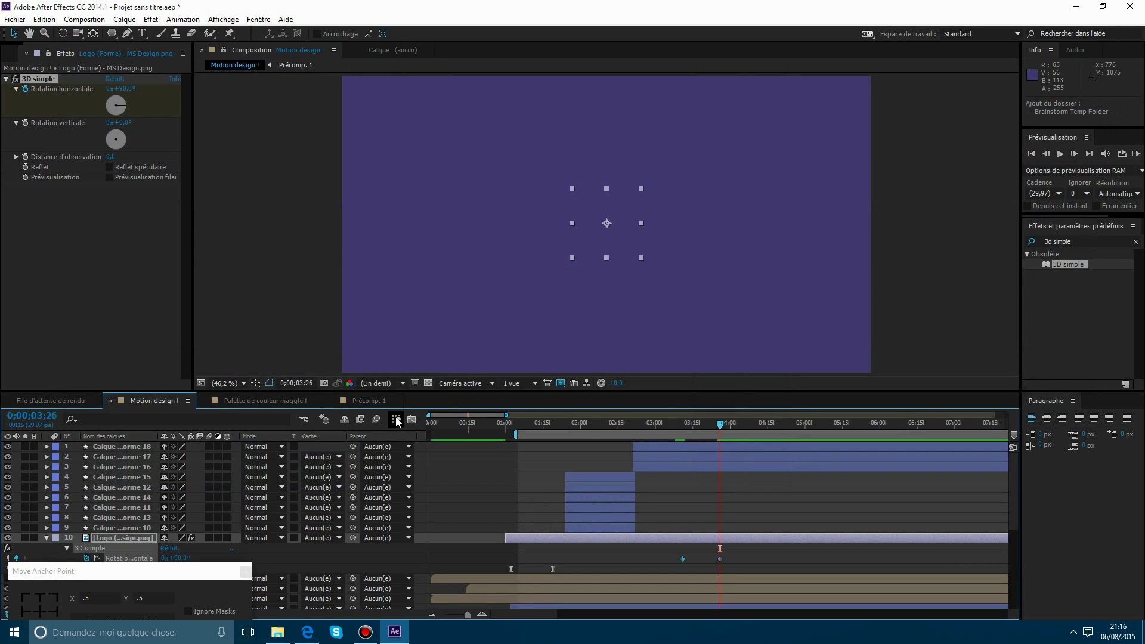
click(412, 420)
click(143, 559)
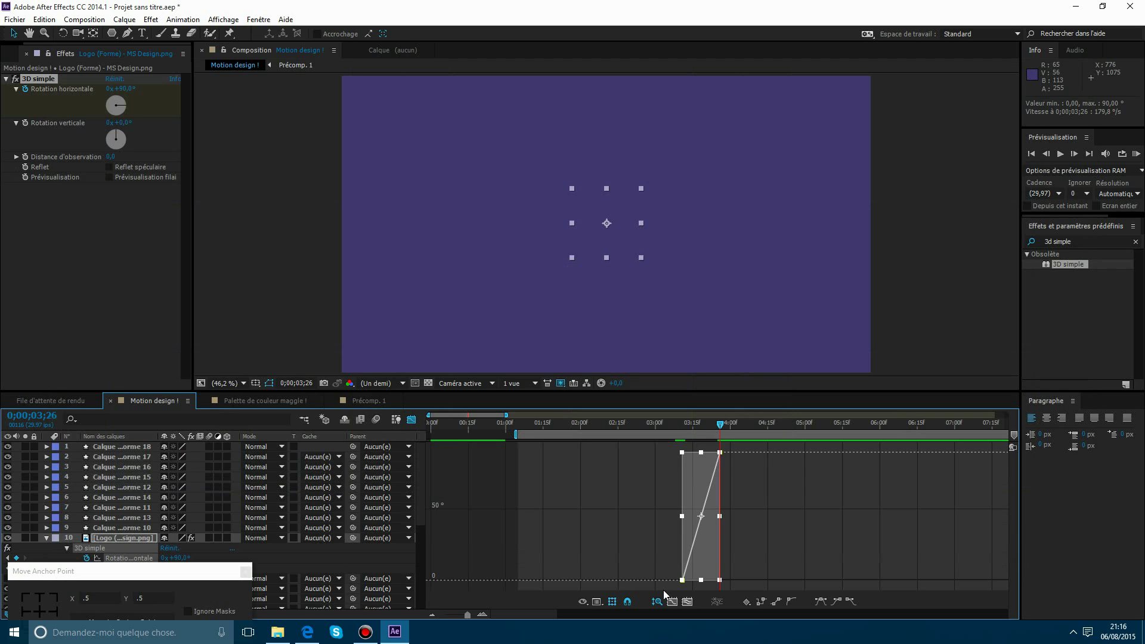
click(820, 601)
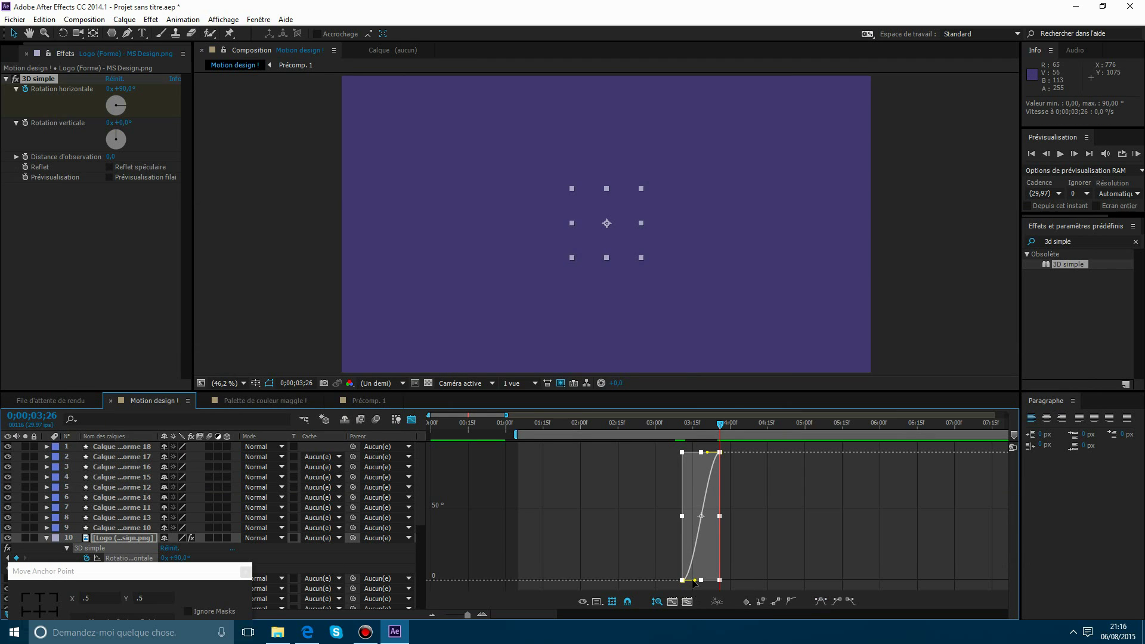
drag(696, 581, 720, 582)
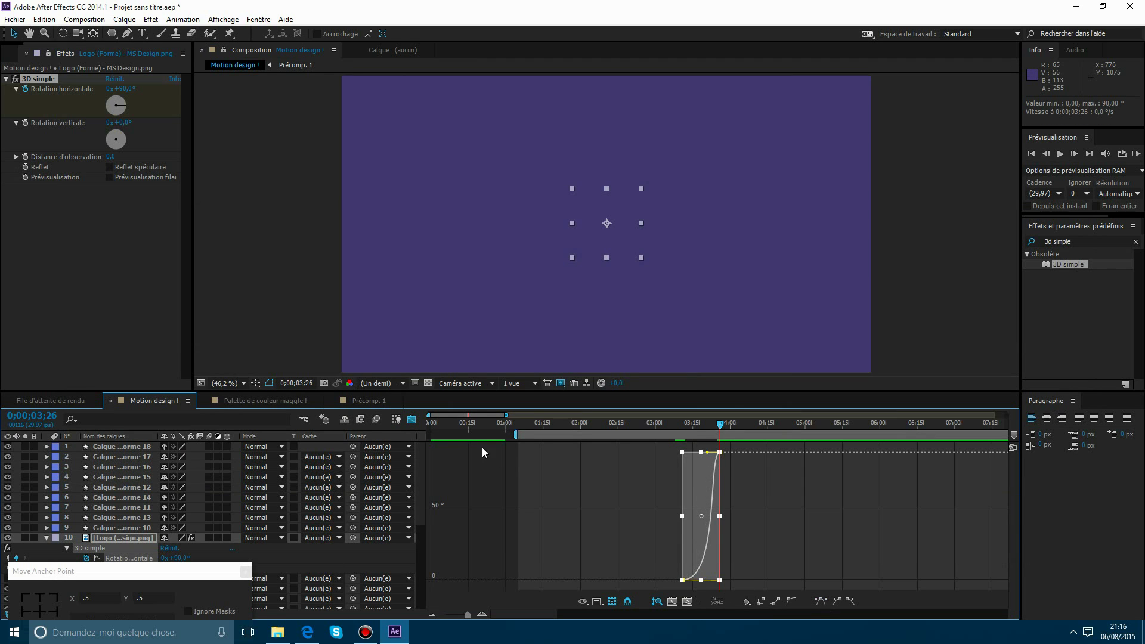
Split the logo layer at 0;00;03;26 and delete the part after that time.
click(411, 420)
key(ctrl+shift+d)
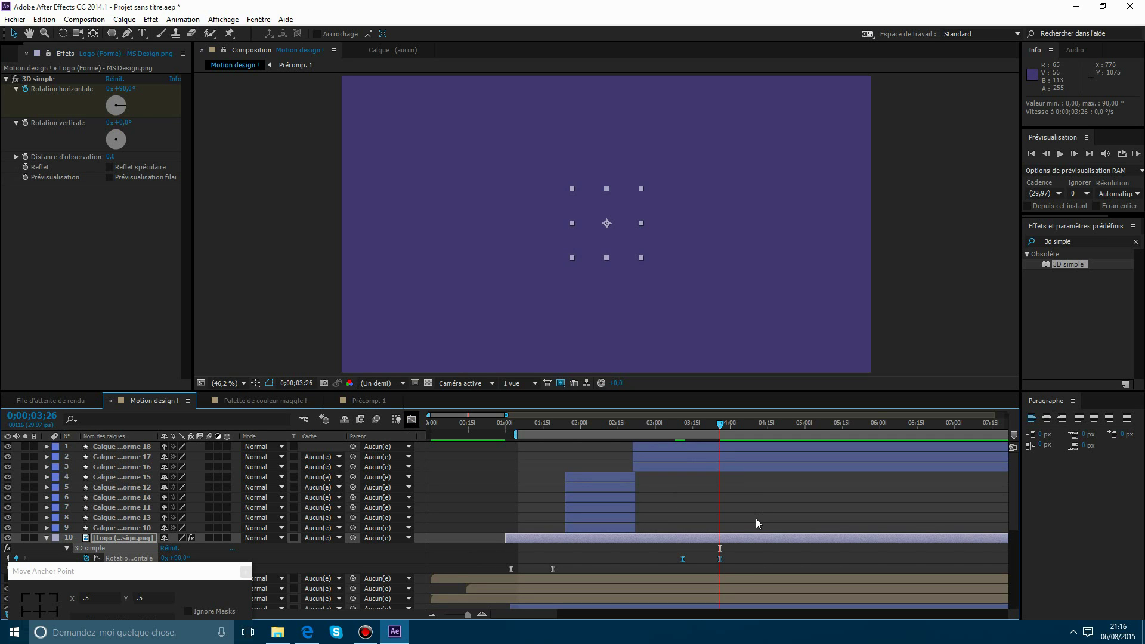
key(Delete)
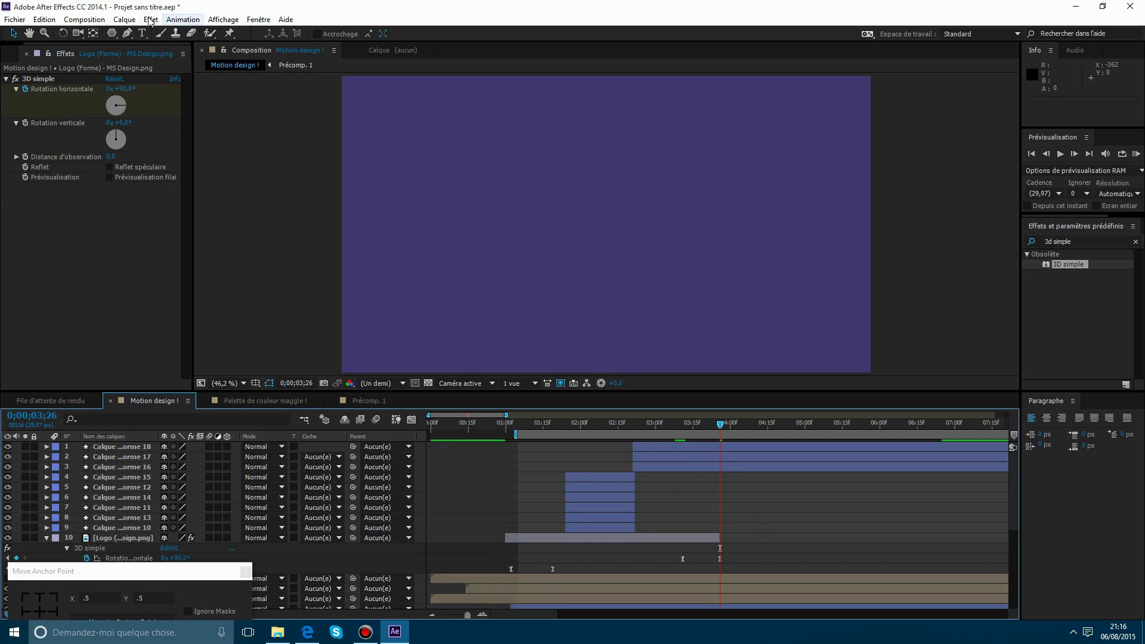
Create a new text layer reading "MS DESIGN".
click(125, 20)
mouse_move(357, 34)
click(426, 34)
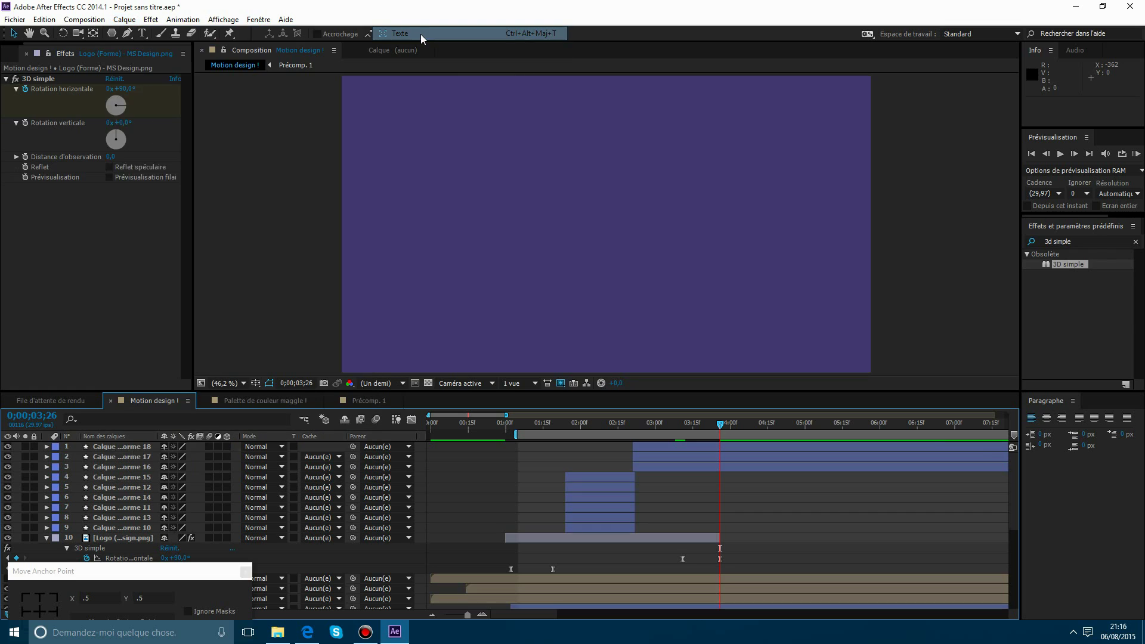
text(MS DESI)
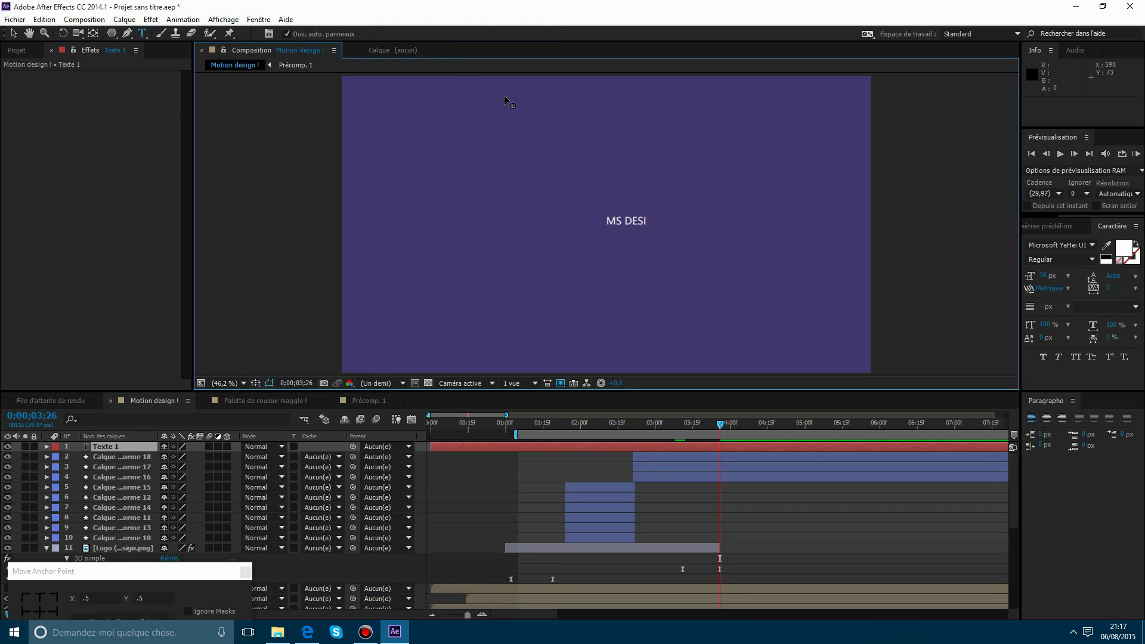
text(GN)
Set the font of the word DESIGN in the text layer to Arial.
drag(664, 222, 624, 222)
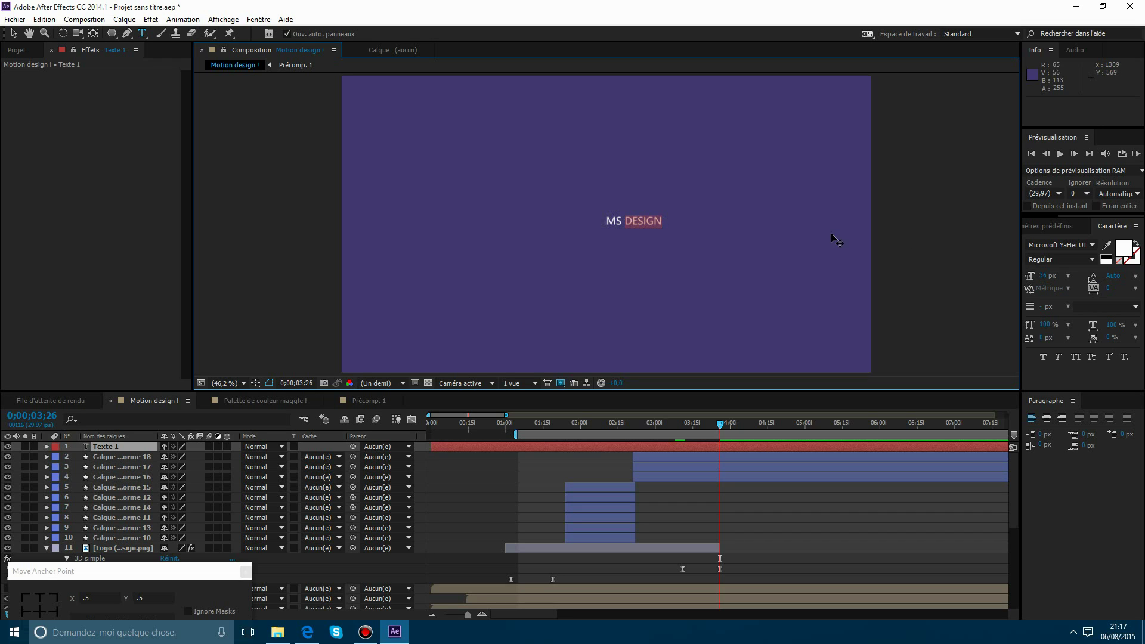
click(1043, 242)
text(Comic Sans MS)
key(Return)
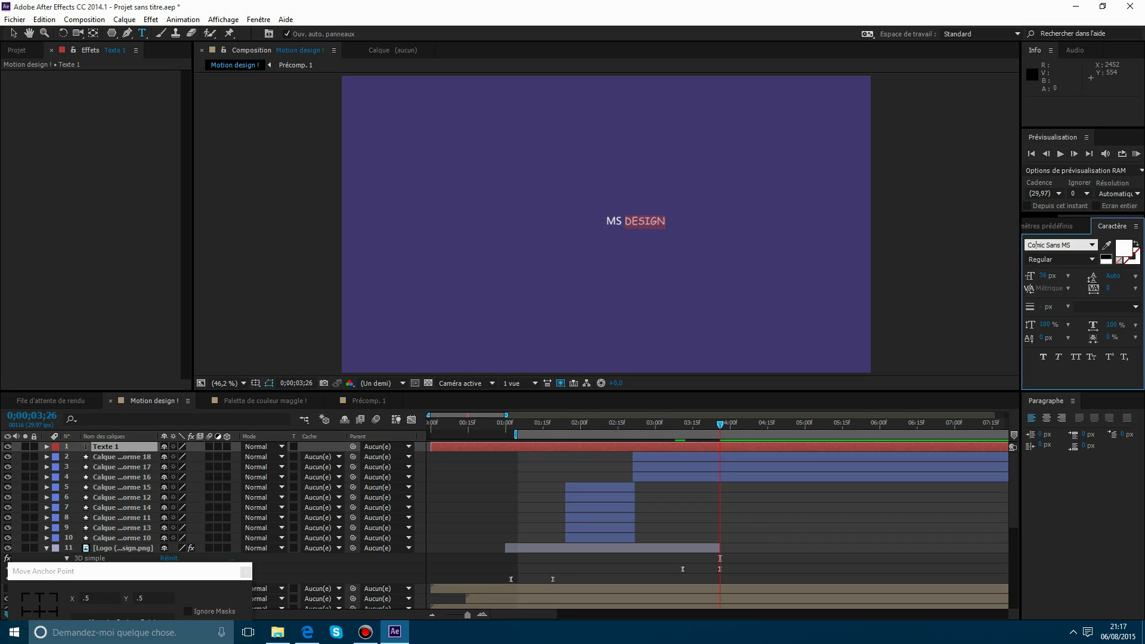
click(1066, 243)
text(Cou)
key(BackSpace)
key(BackSpace)
key(BackSpace)
click(886, 495)
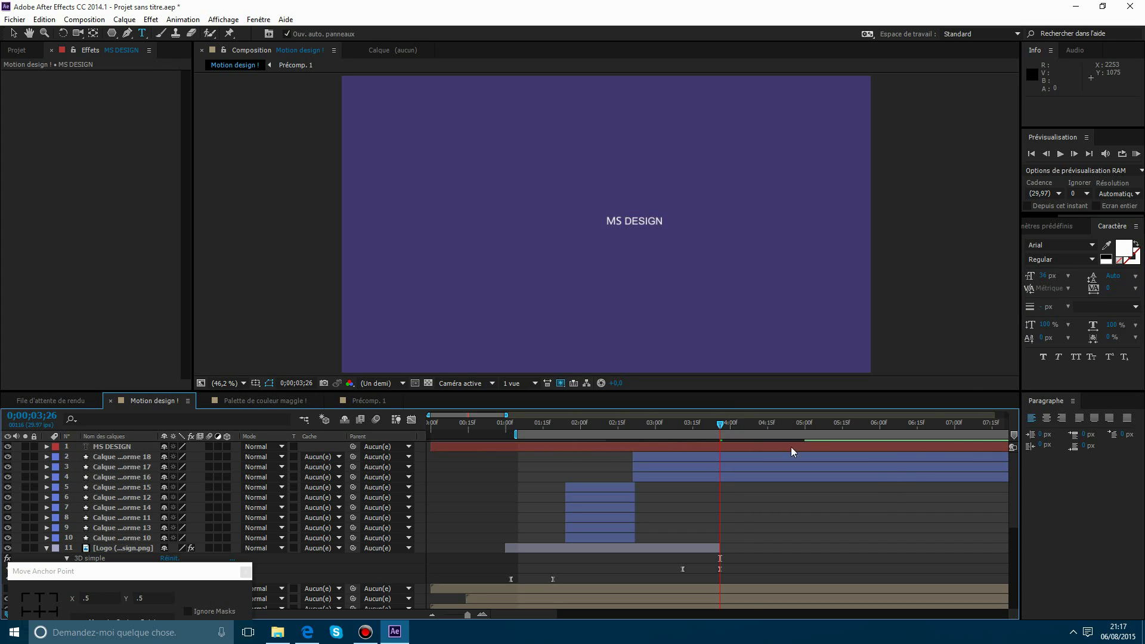
Move the MS DESIGN text layer's anchor point to the centre of the text.
scroll(628, 246, up, 1)
click(13, 33)
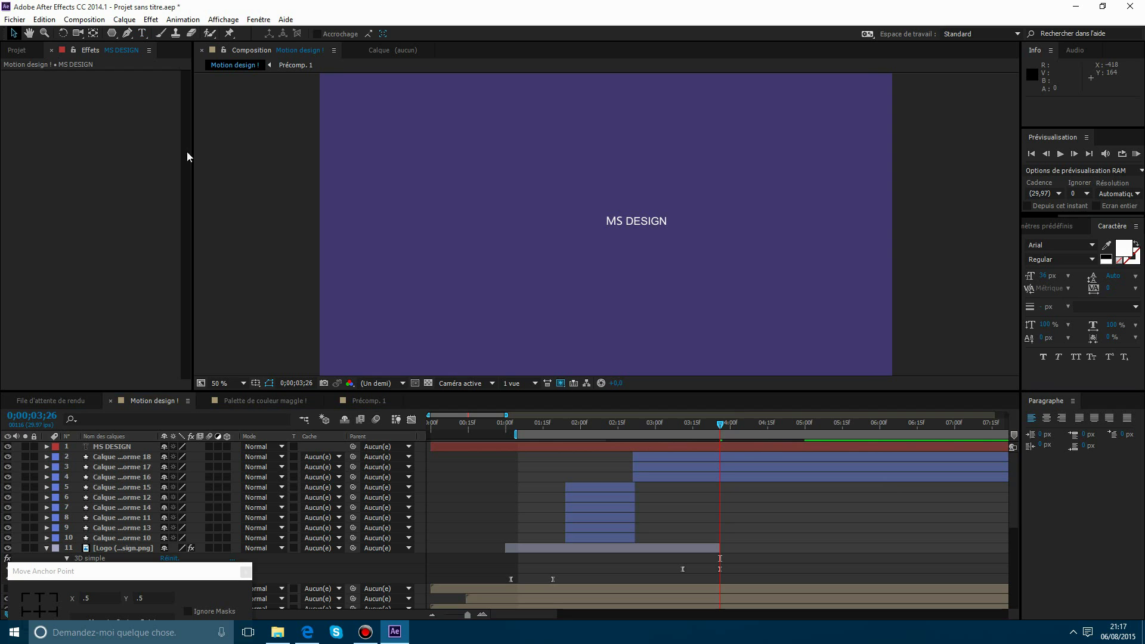
click(739, 445)
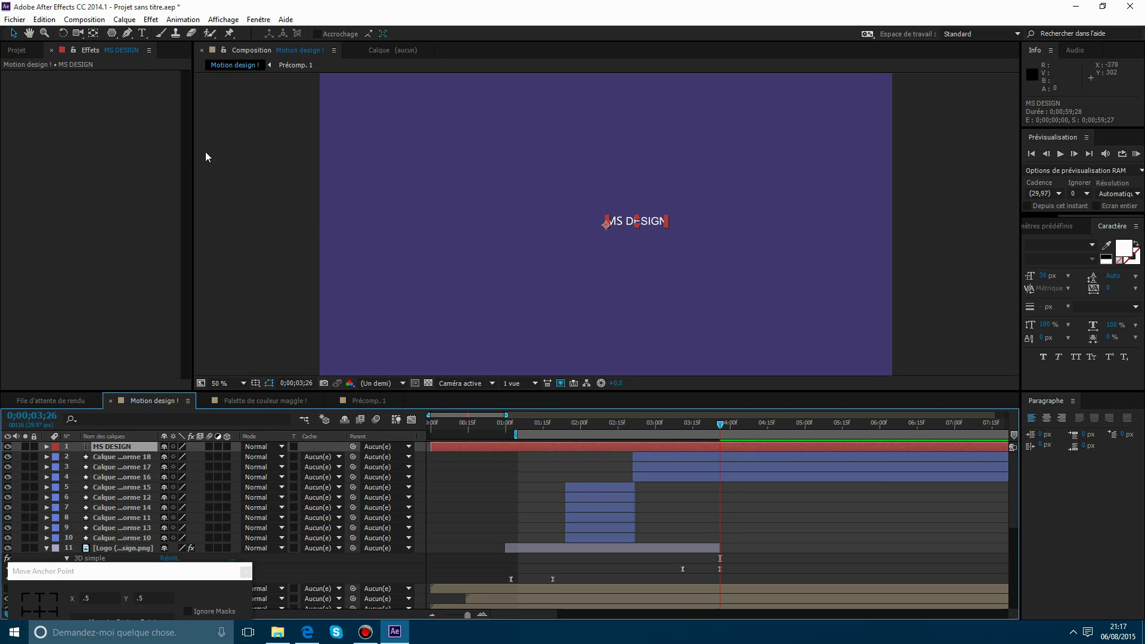
click(15, 19)
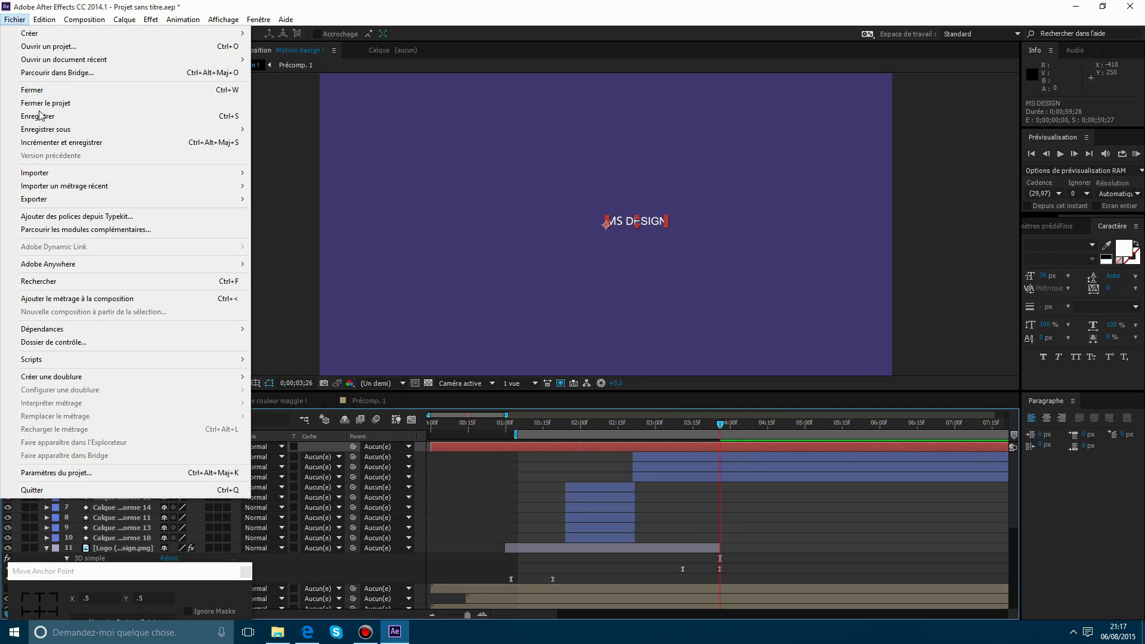
click(17, 599)
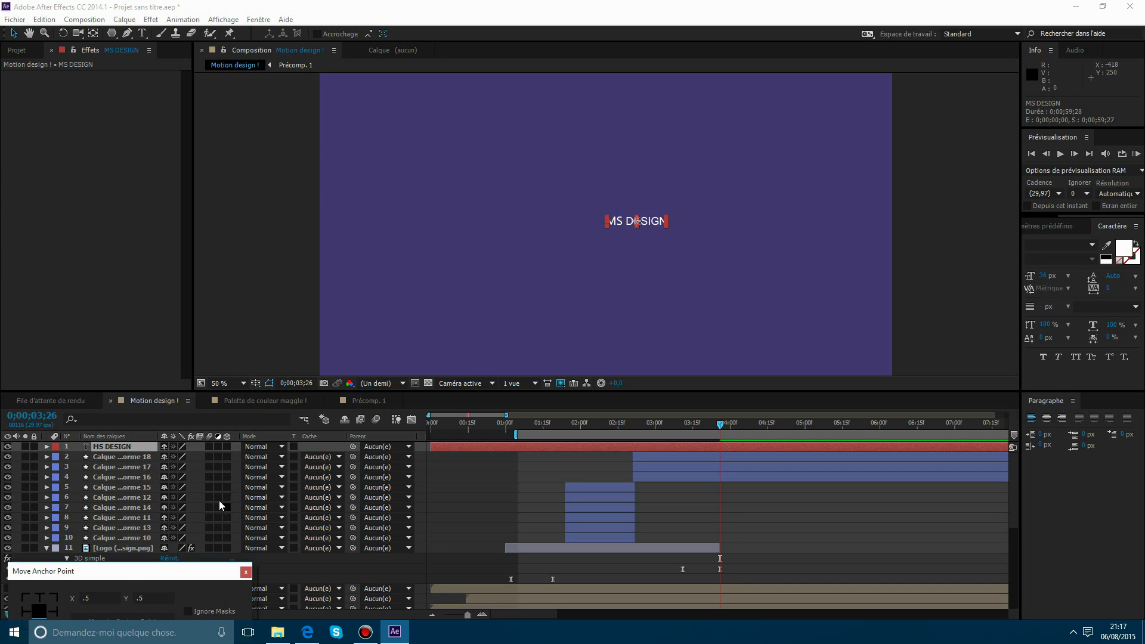
Scale the MS DESIGN text to 267.6% and place it at about (972.6, 596.4) in the composition.
click(130, 448)
key(s)
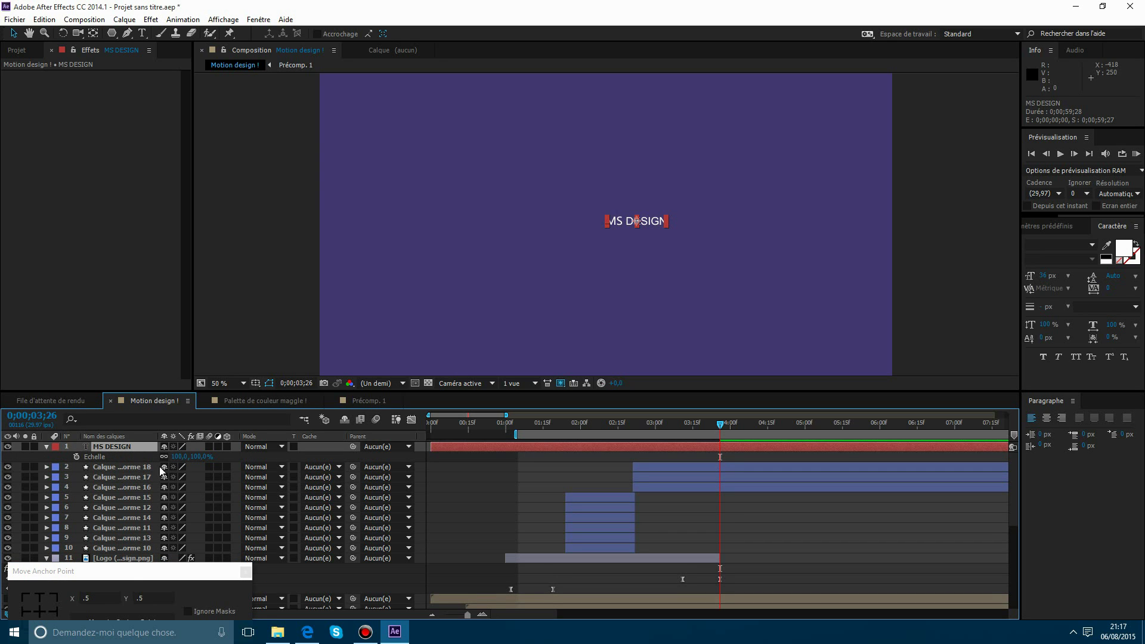
drag(194, 457, 717, 284)
drag(654, 233, 627, 255)
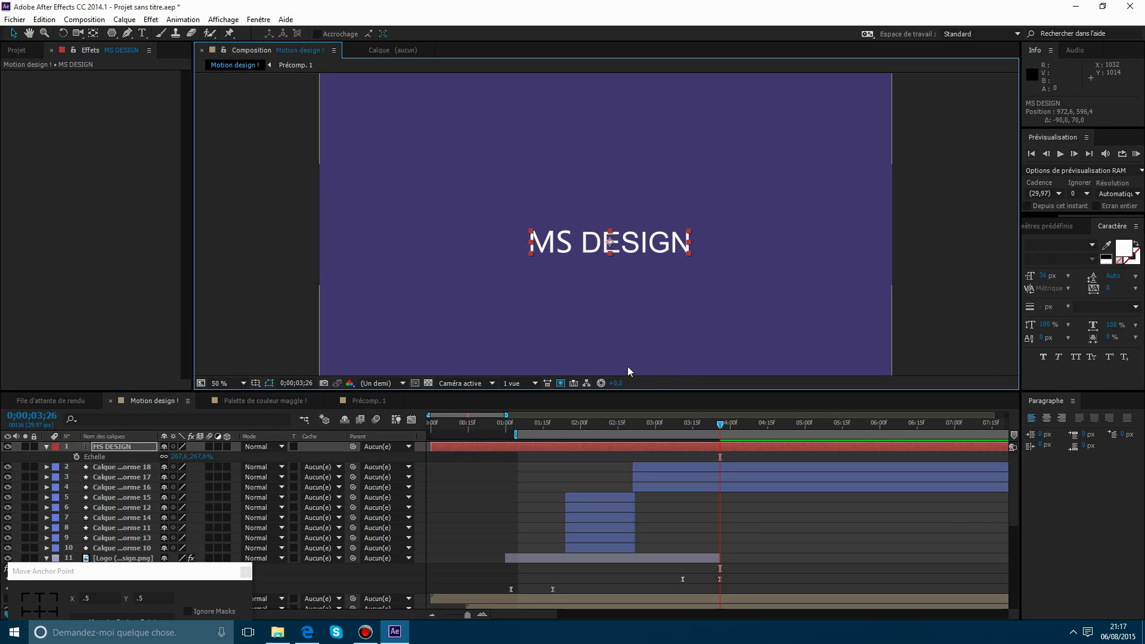
scroll(680, 319, down, 2)
scroll(680, 315, up, 2)
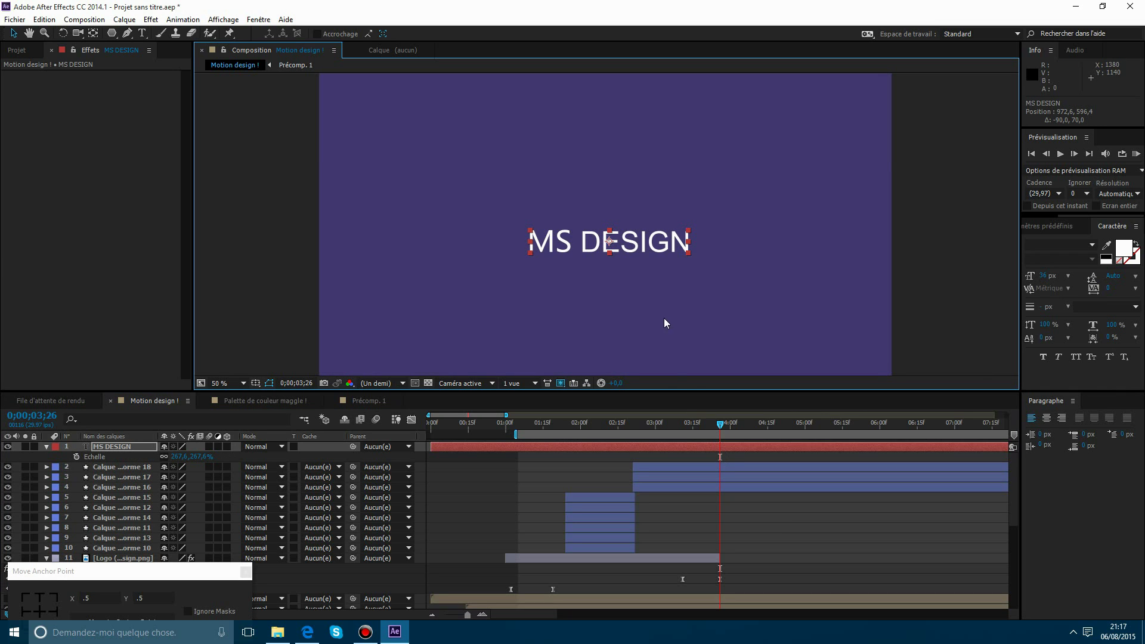
Add a drop shadow layer style (Ombre portée) to the MS DESIGN text layer.
right_click(703, 445)
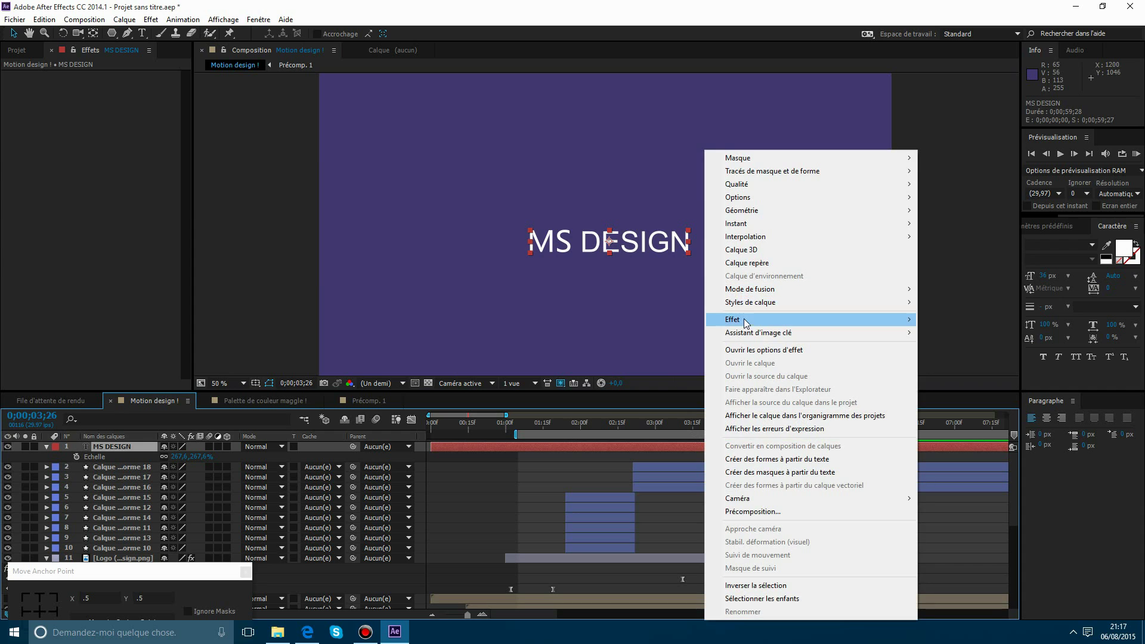
mouse_move(746, 303)
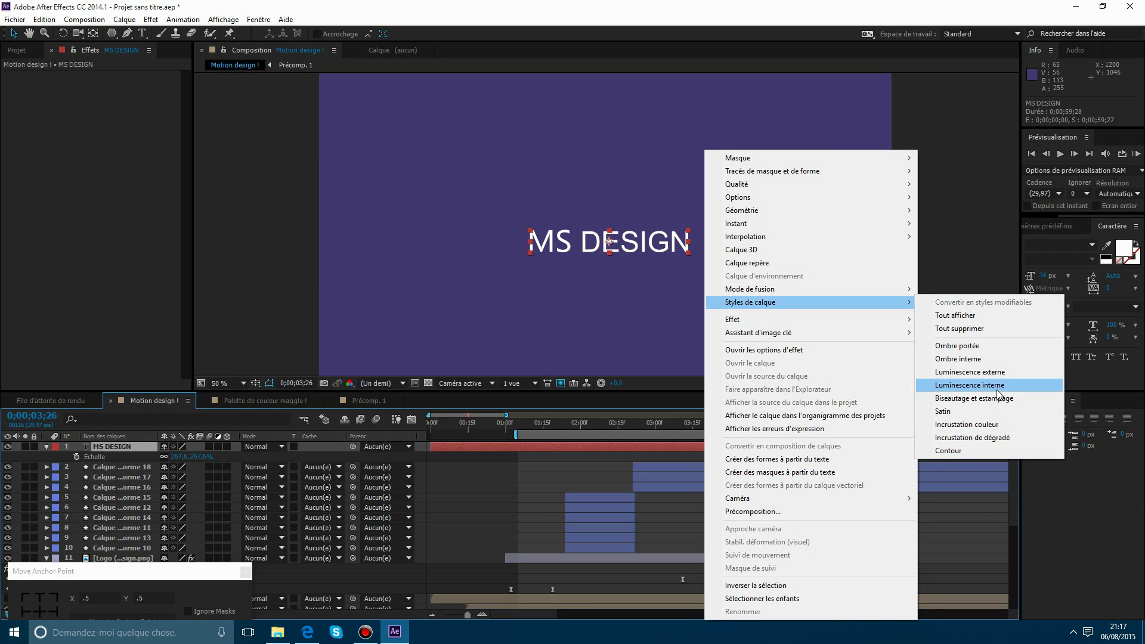
click(978, 346)
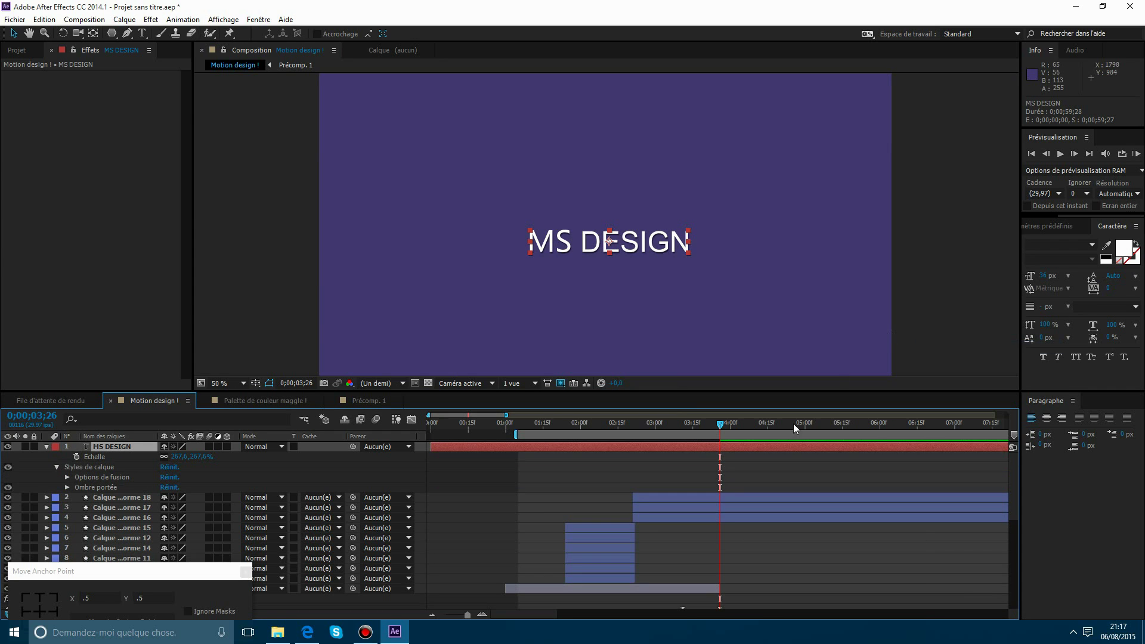
Set the MS DESIGN drop shadow's size to 0, distance to 17.5 and opacity to 25%.
drag(176, 571, 158, 360)
scroll(93, 577, down, 3)
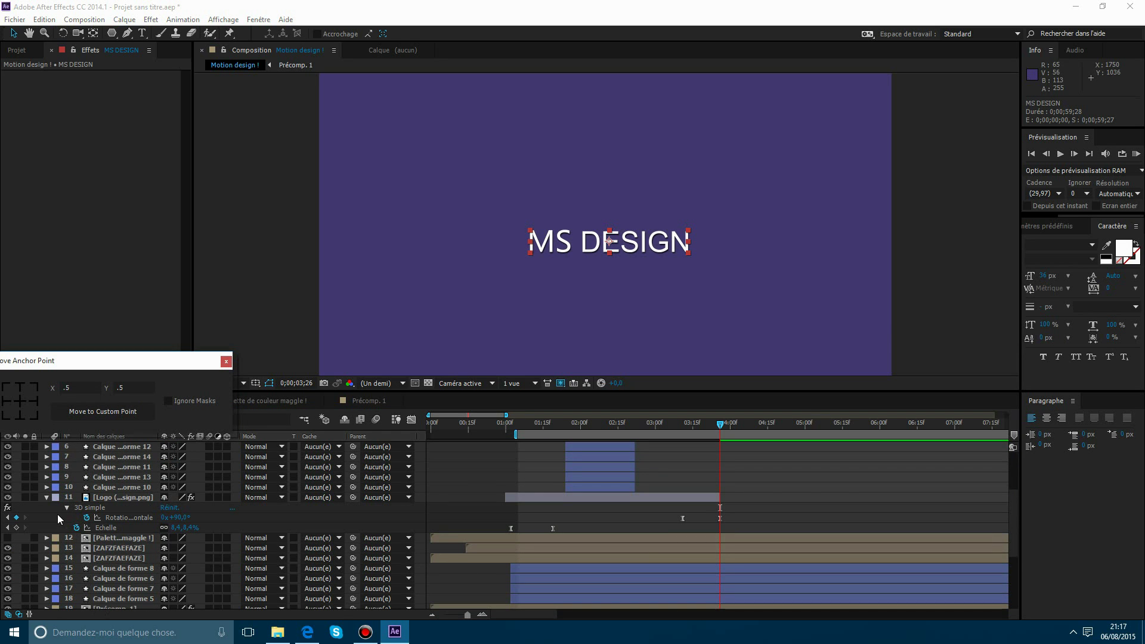
scroll(74, 512, up, 3)
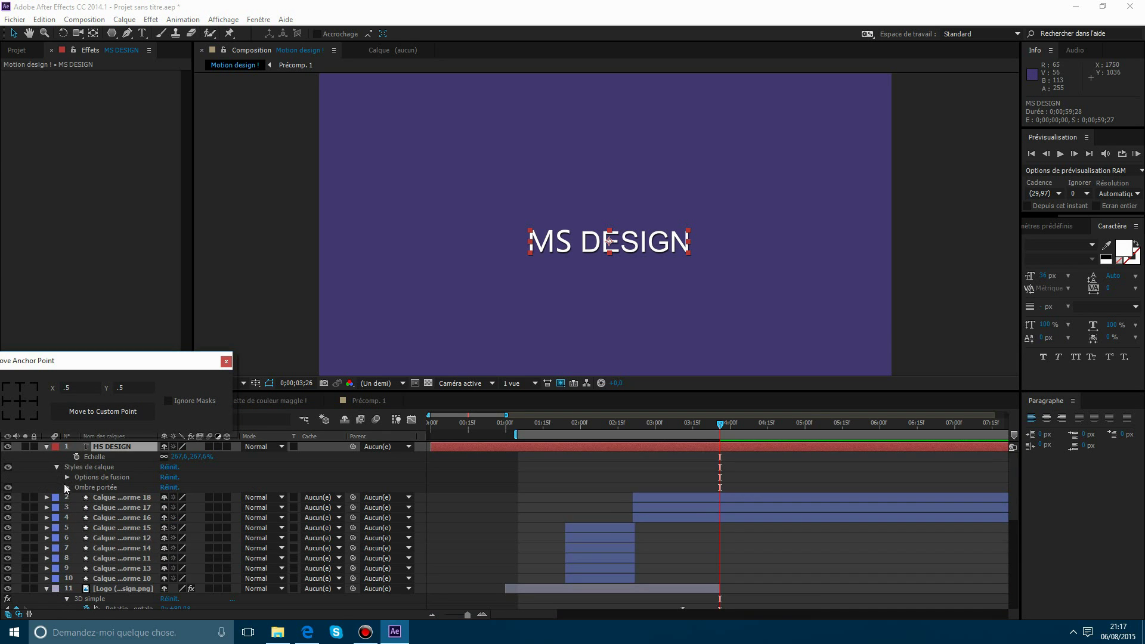
click(67, 487)
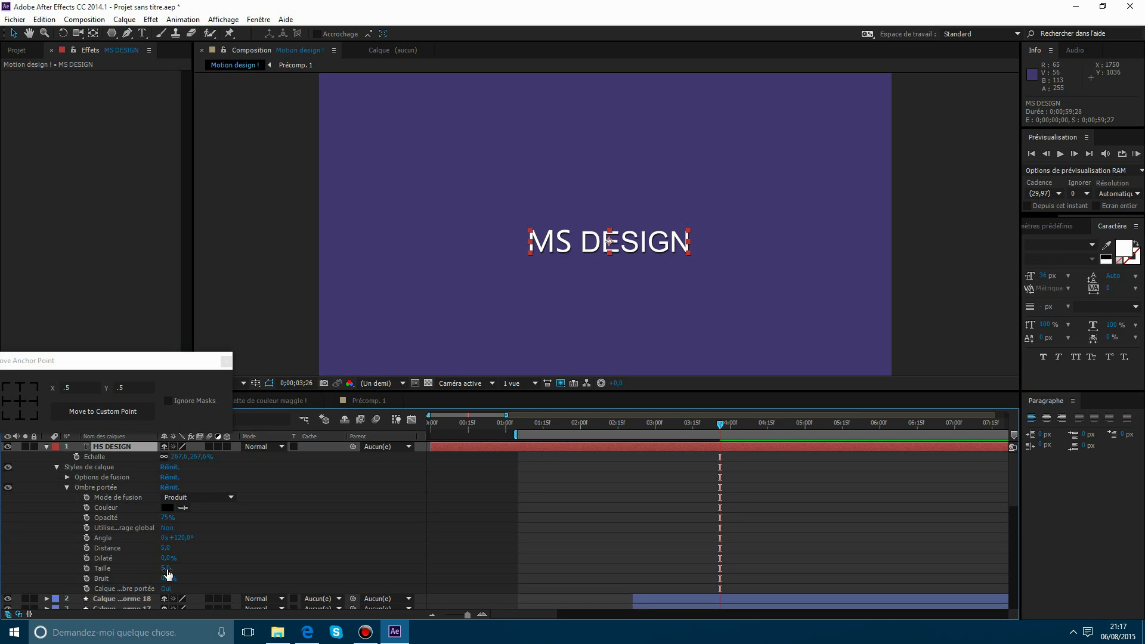
drag(168, 574, 128, 571)
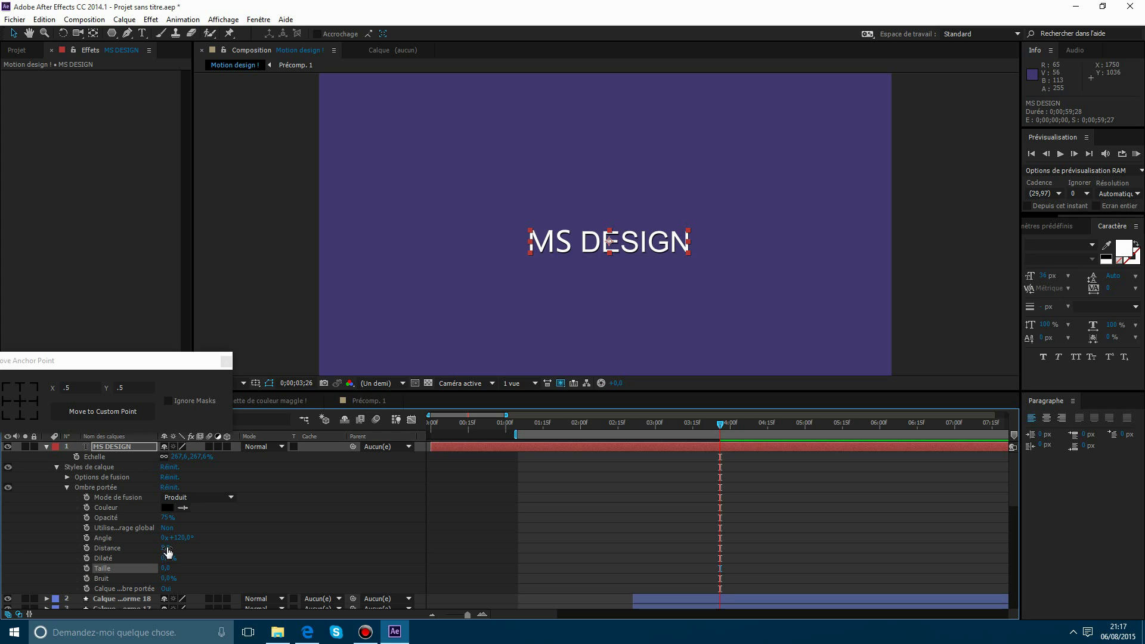
drag(169, 544, 104, 527)
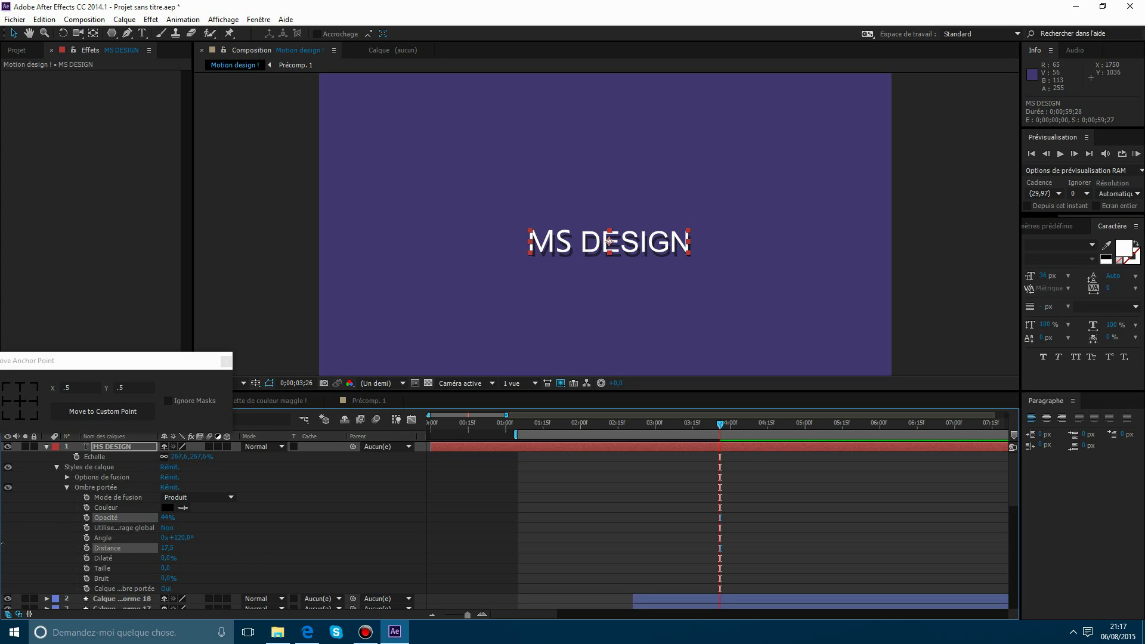
click(154, 520)
click(167, 518)
click(136, 517)
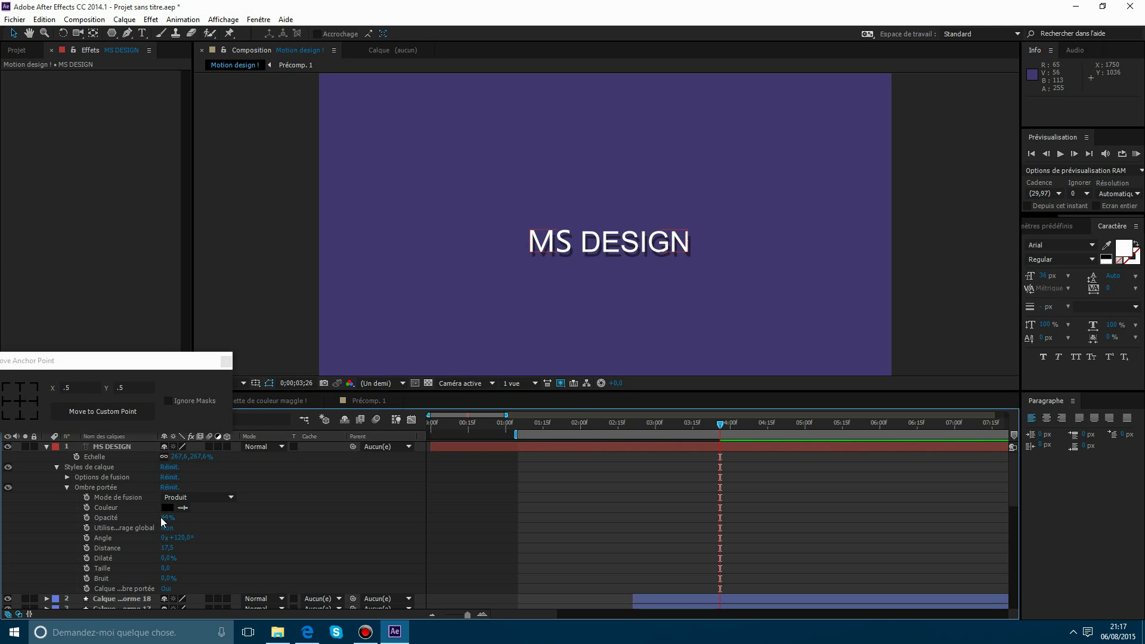
click(162, 518)
click(505, 545)
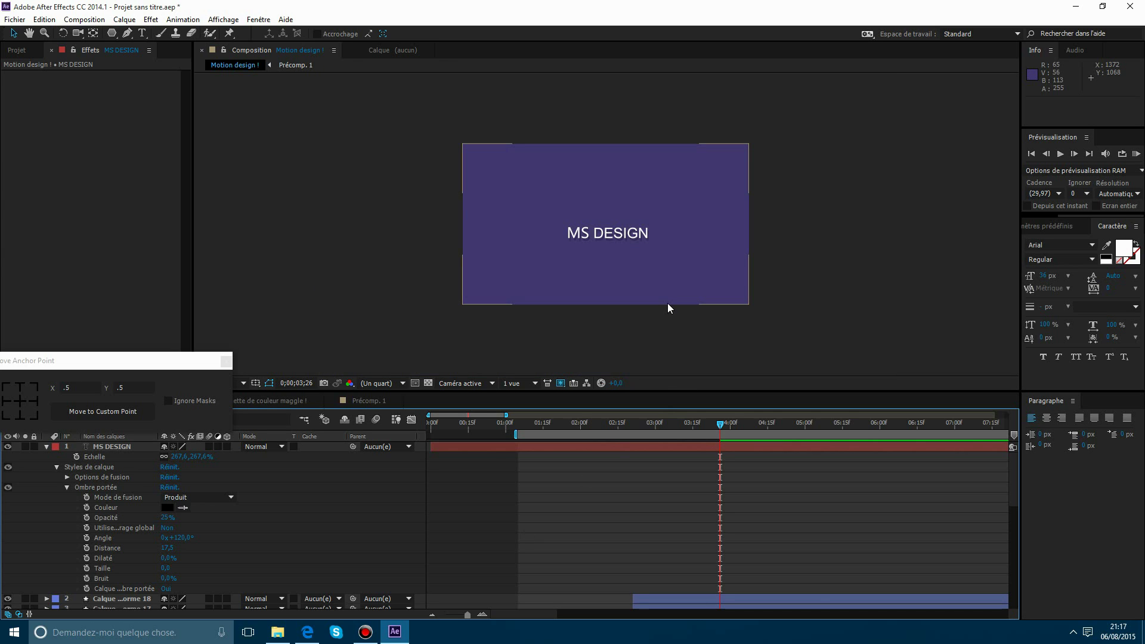
Apply the 3D simple effect to the MS DESIGN text layer.
click(750, 446)
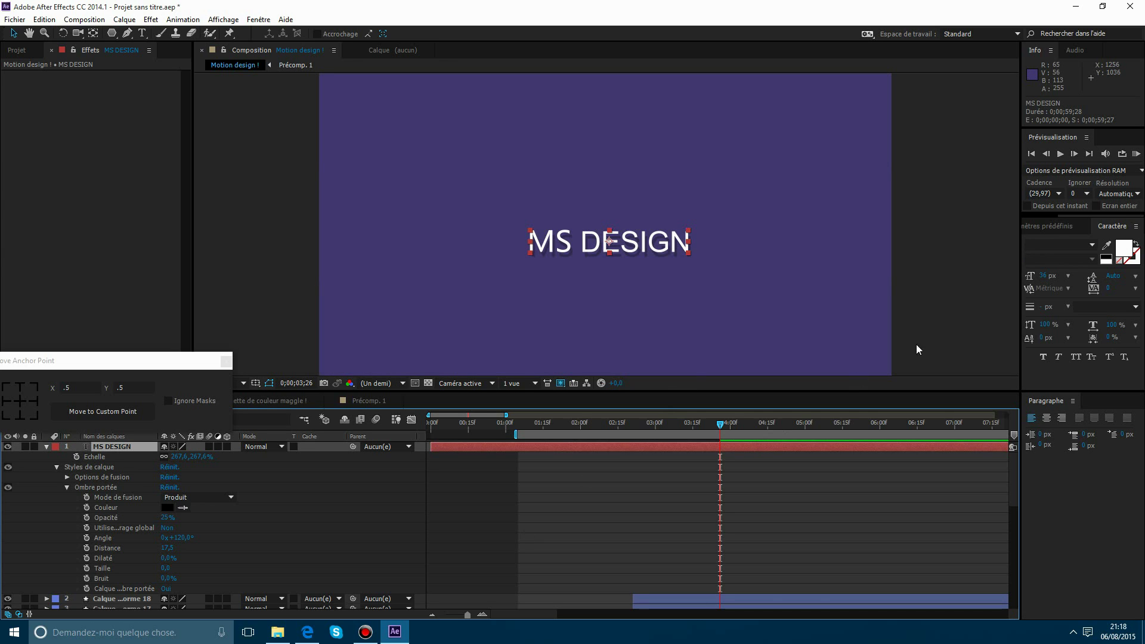
click(1054, 228)
drag(1061, 267, 757, 448)
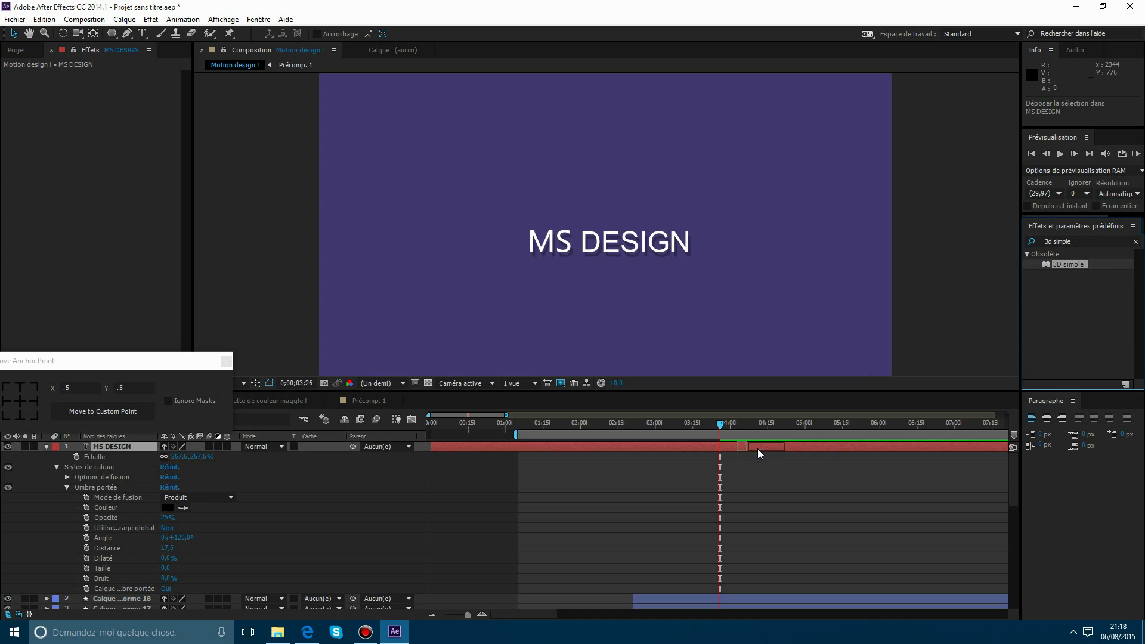
Centre the MS DESIGN text in the composition at about (959.6, 539.9) using the proportional grid, then hide the grid and fit the view.
click(255, 383)
click(280, 409)
scroll(628, 262, up, 4)
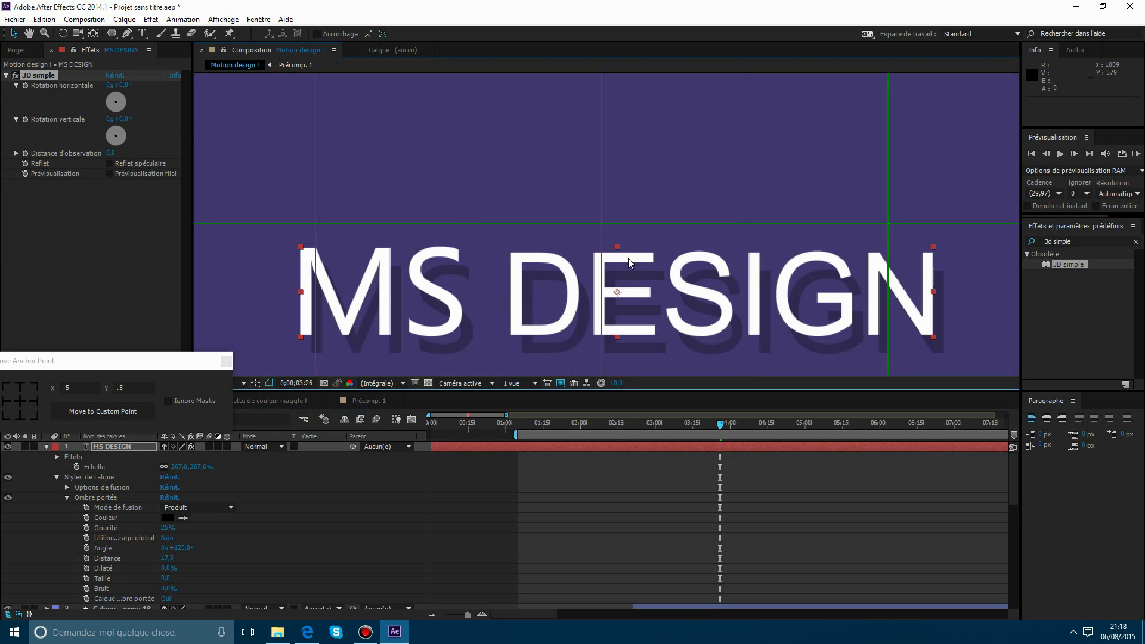
drag(643, 300, 626, 233)
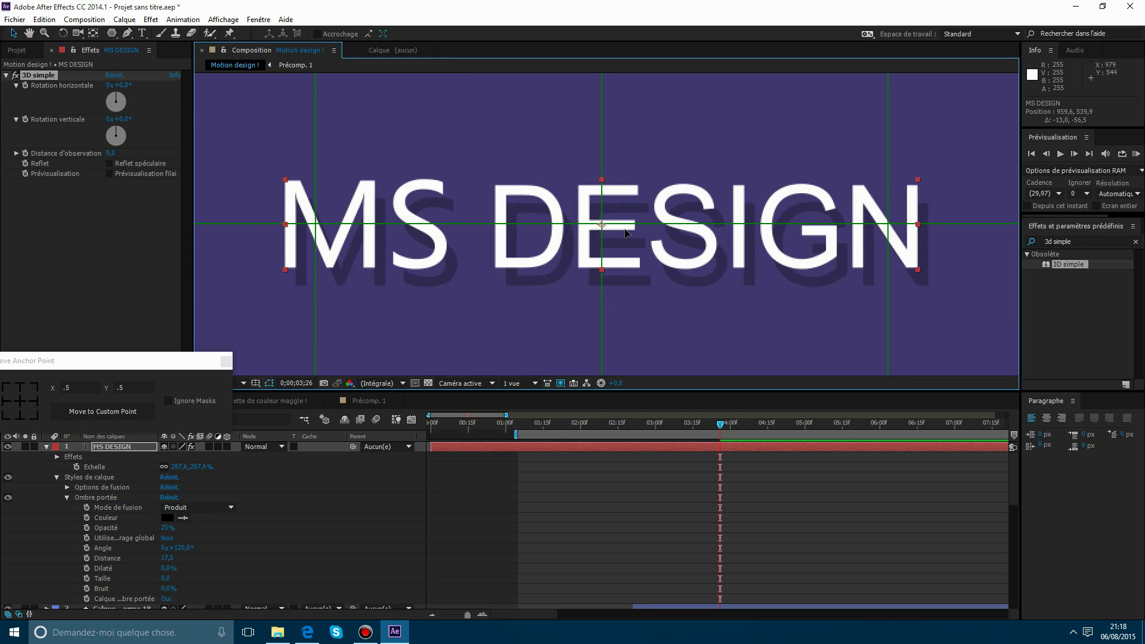
click(257, 385)
click(280, 409)
scroll(674, 313, down, 4)
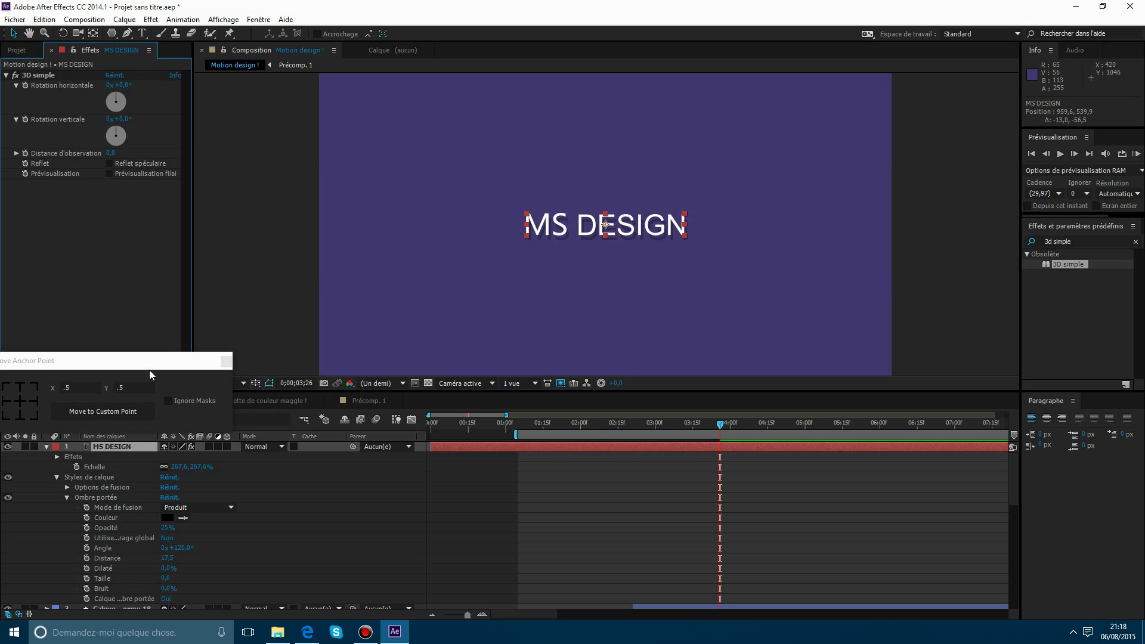
drag(149, 365, 131, 505)
click(216, 384)
click(256, 410)
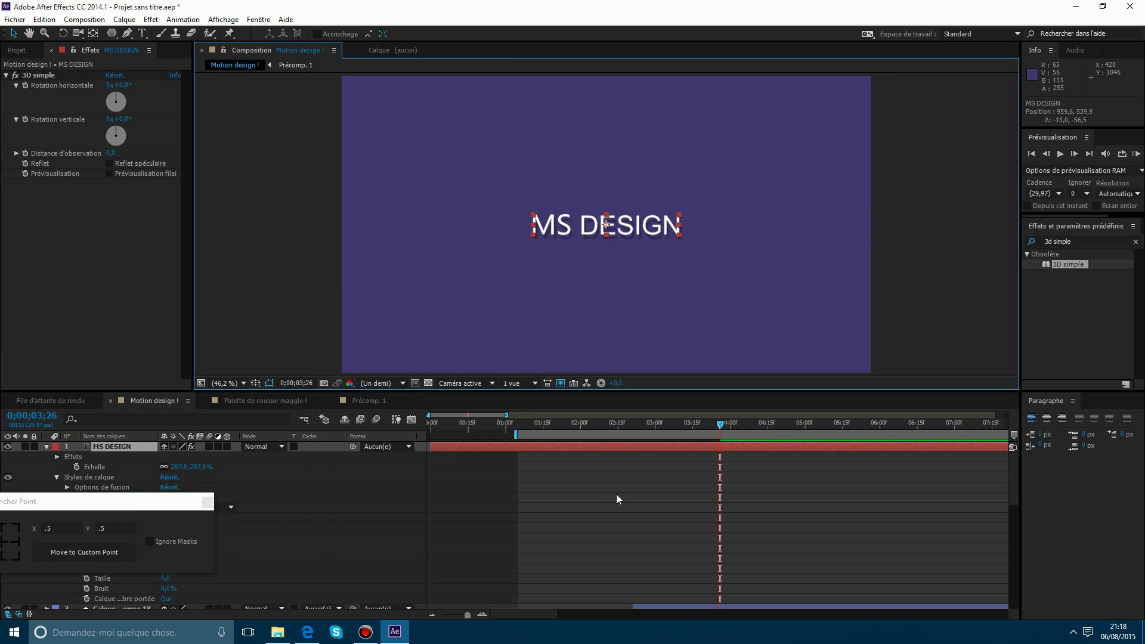
Keyframe the MS DESIGN layer's 3D simple horizontal rotation from -90° at 0;00;03;26 to 0° at 0;00;04;11.
click(49, 447)
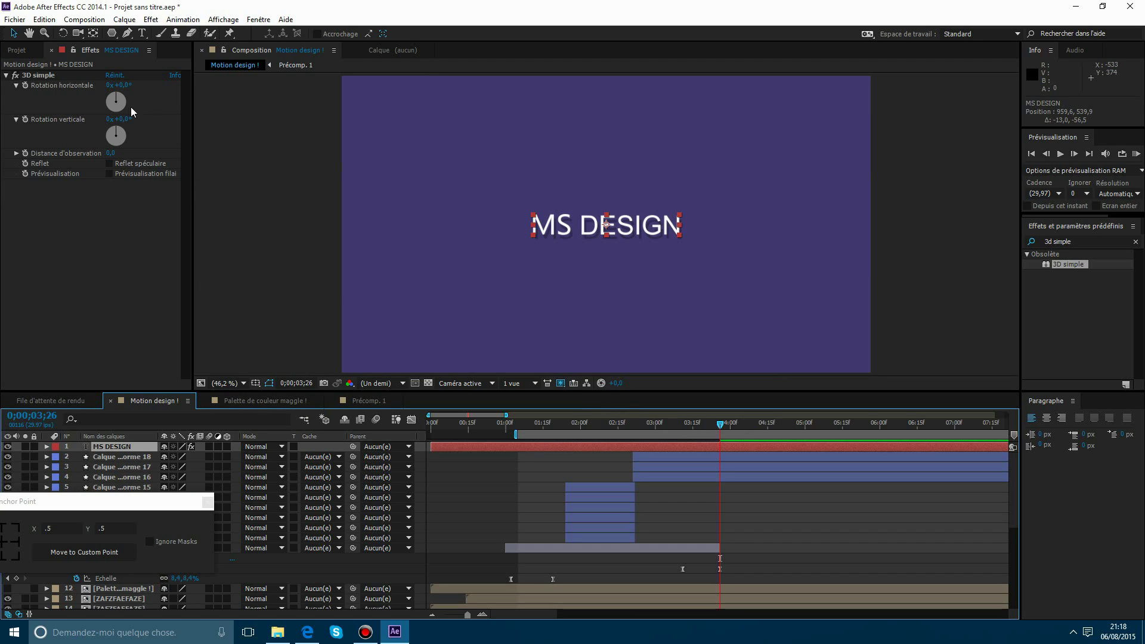
drag(125, 119, 49, 112)
key(ctrl+z)
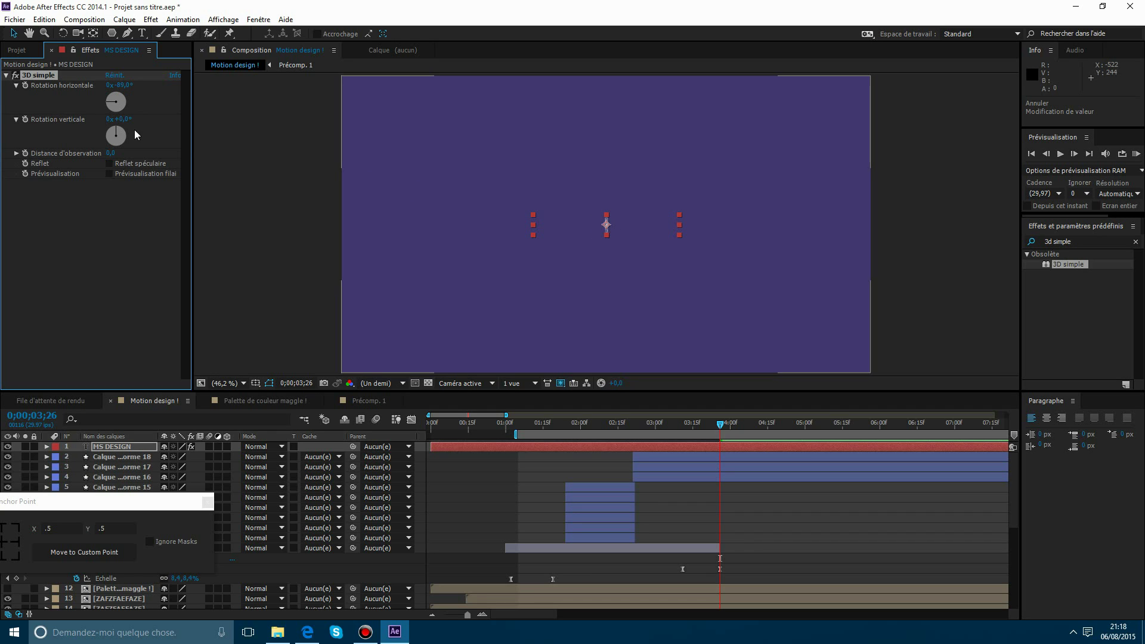
click(124, 86)
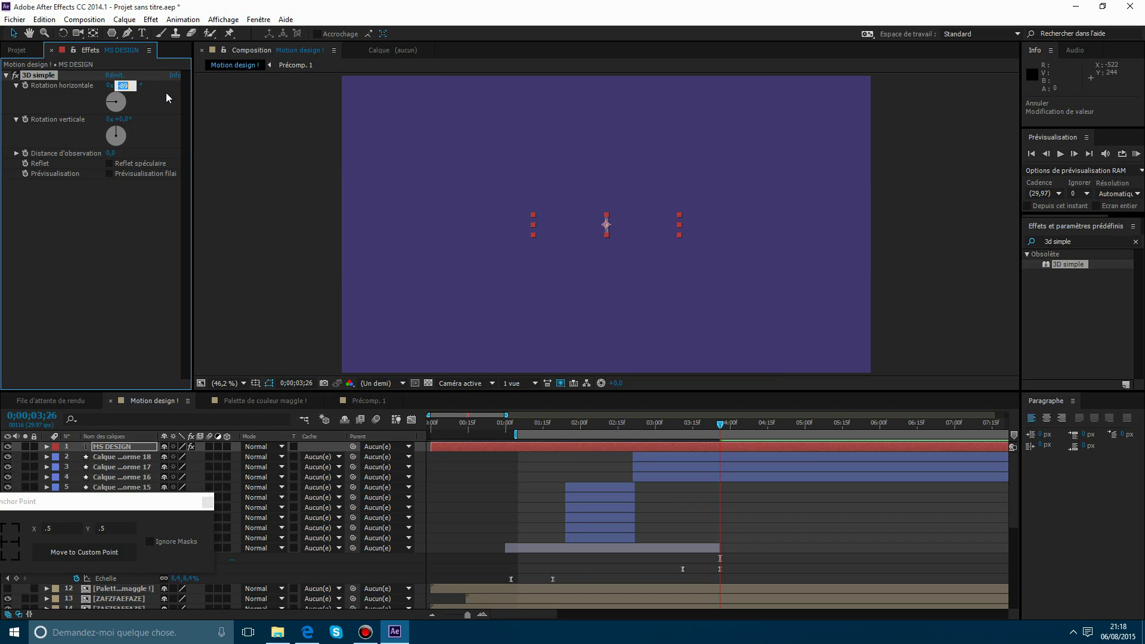
text(-90)
key(Return)
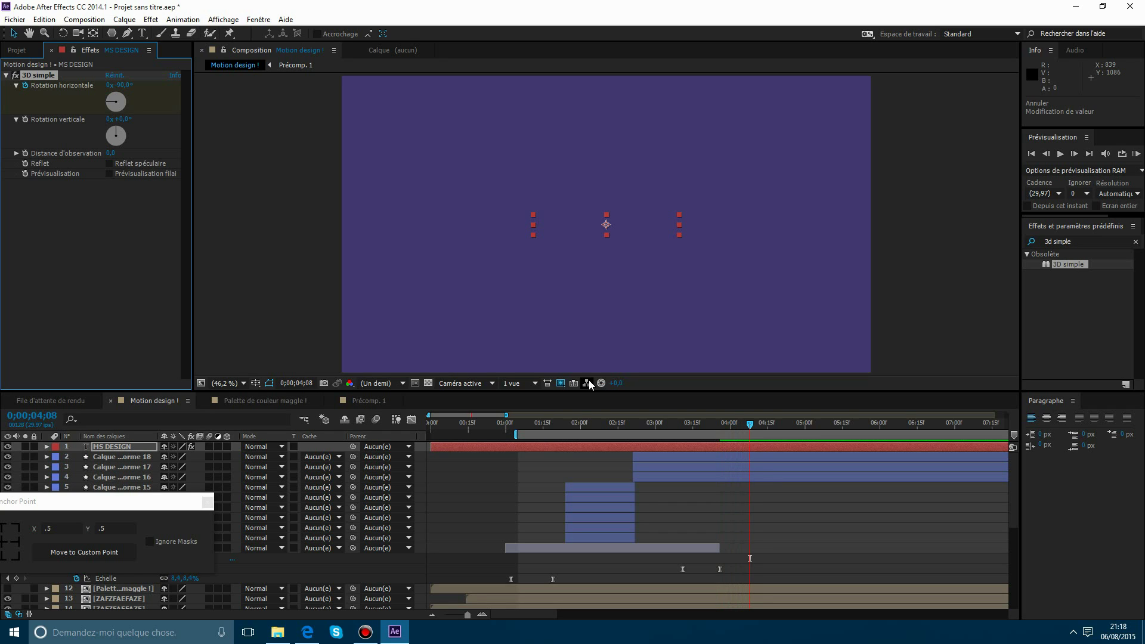
click(123, 85)
text(0)
key(Return)
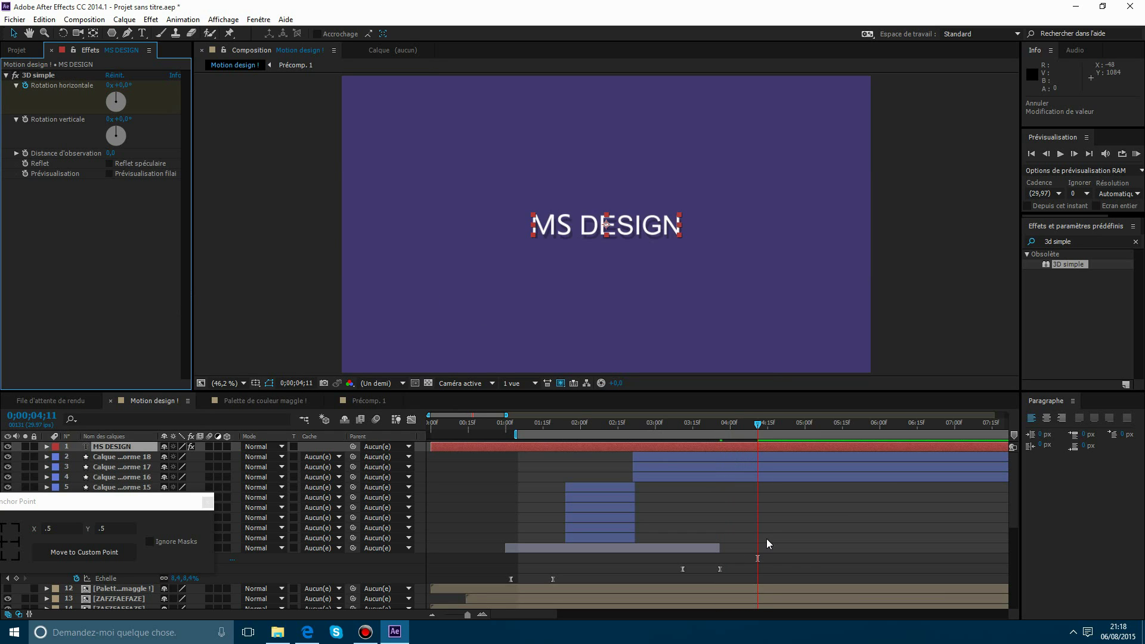
Apply Easy Ease to both MS DESIGN horizontal rotation keyframes and lengthen the last keyframe's incoming ease back to the first keyframe's time.
click(750, 424)
drag(749, 424, 764, 474)
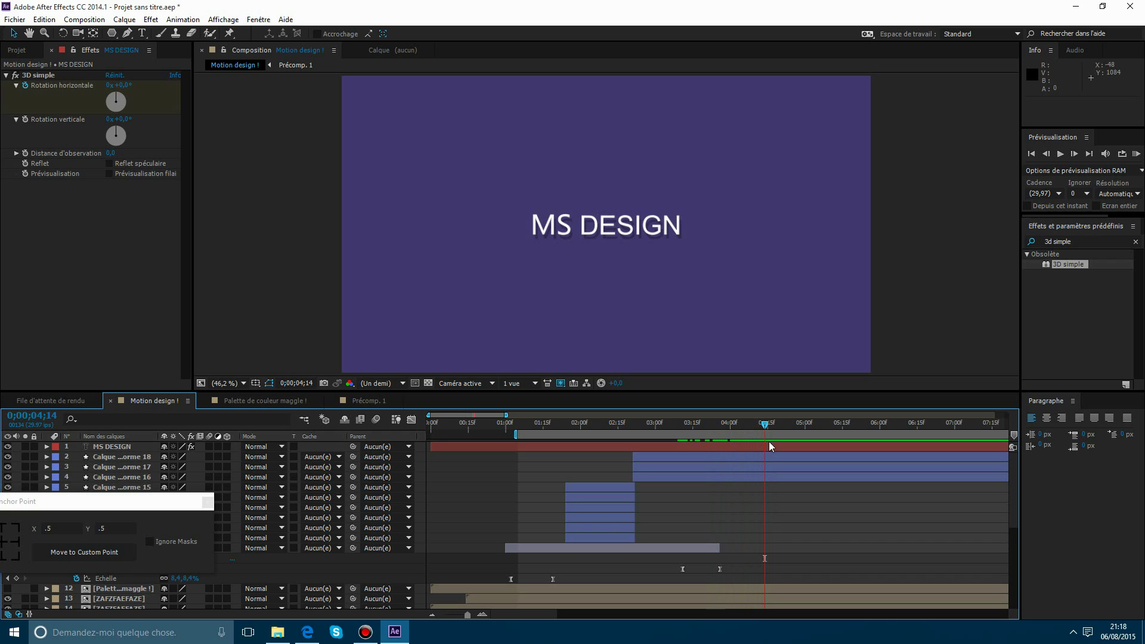
click(769, 446)
key(u)
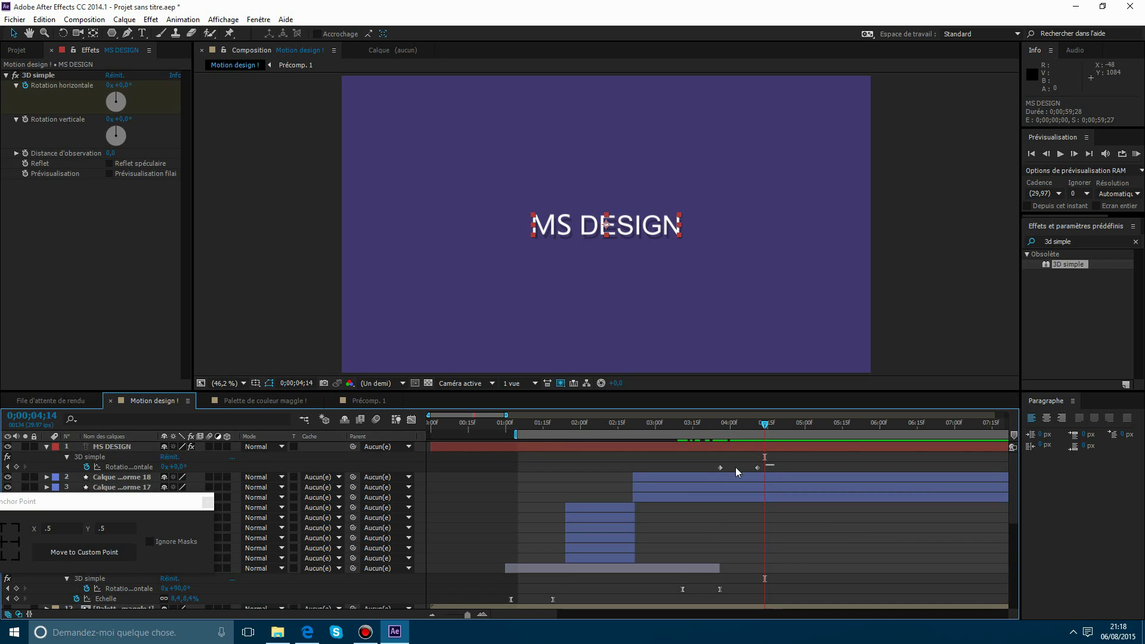
drag(737, 468, 680, 472)
click(411, 420)
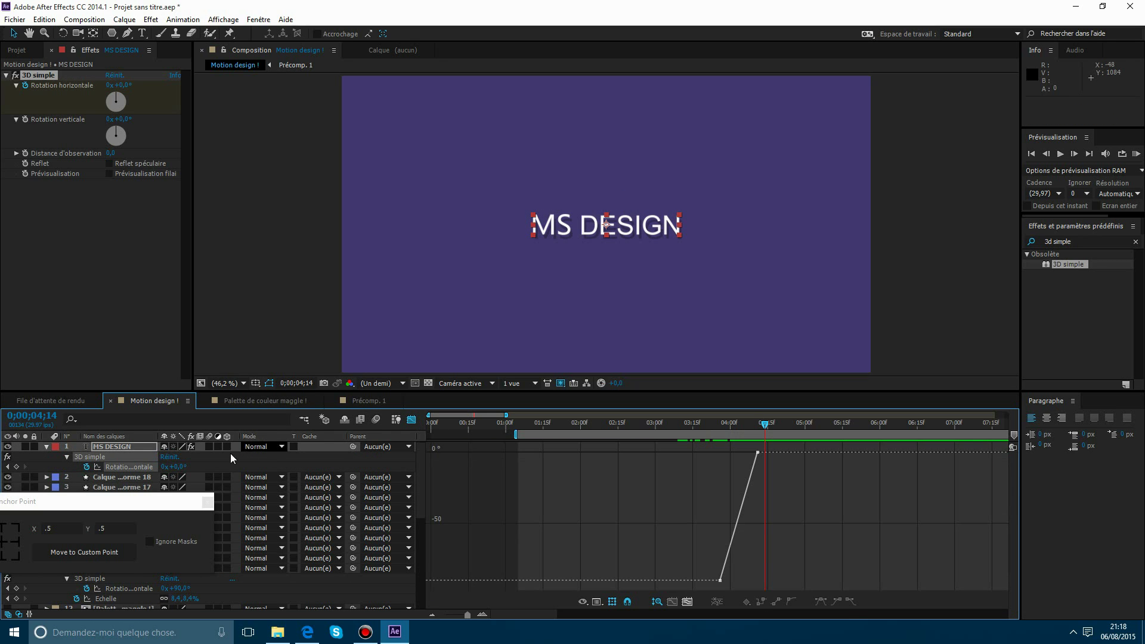
click(136, 467)
click(820, 600)
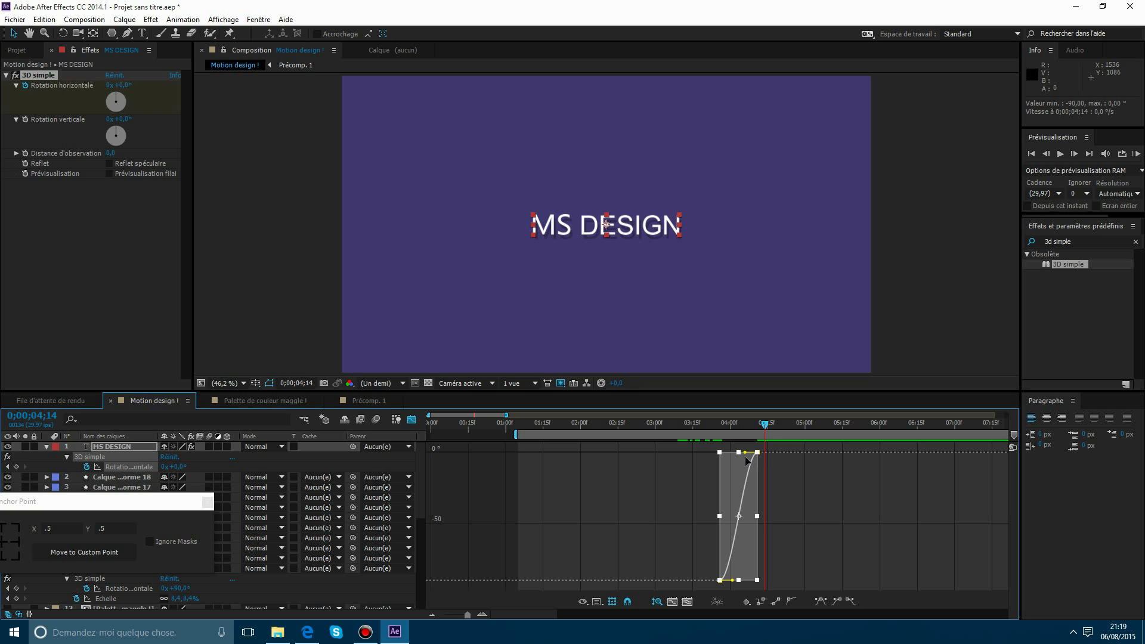
drag(746, 452, 720, 453)
click(413, 420)
Start the work area at 0;00;03;11 and preview the transition from the logo to the MS DESIGN text.
click(683, 424)
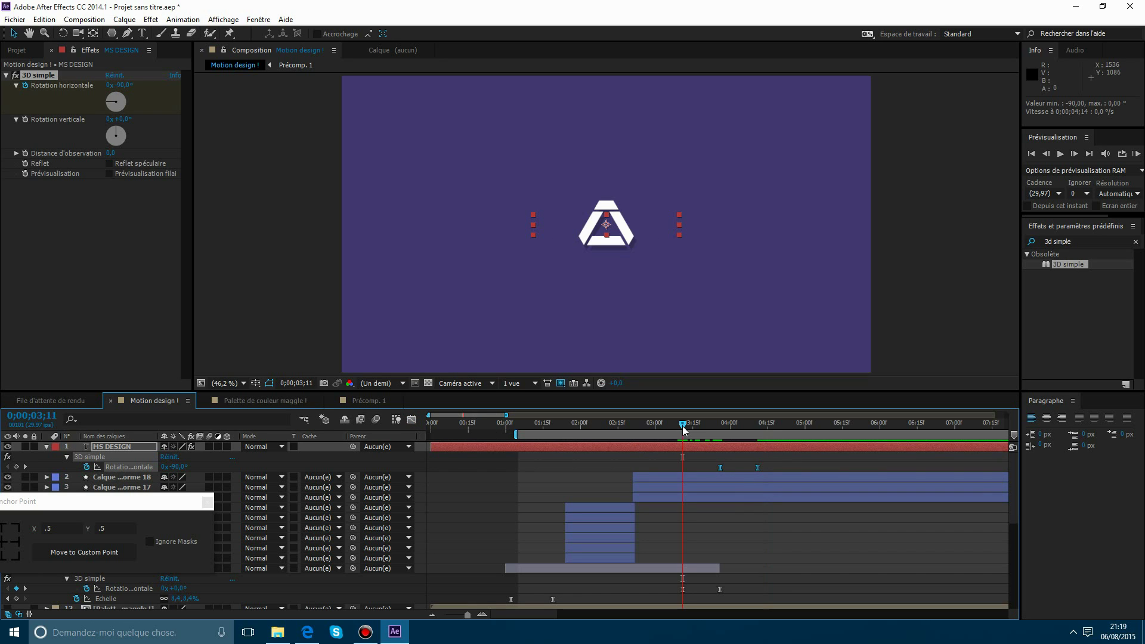
key(b)
key(KP_0)
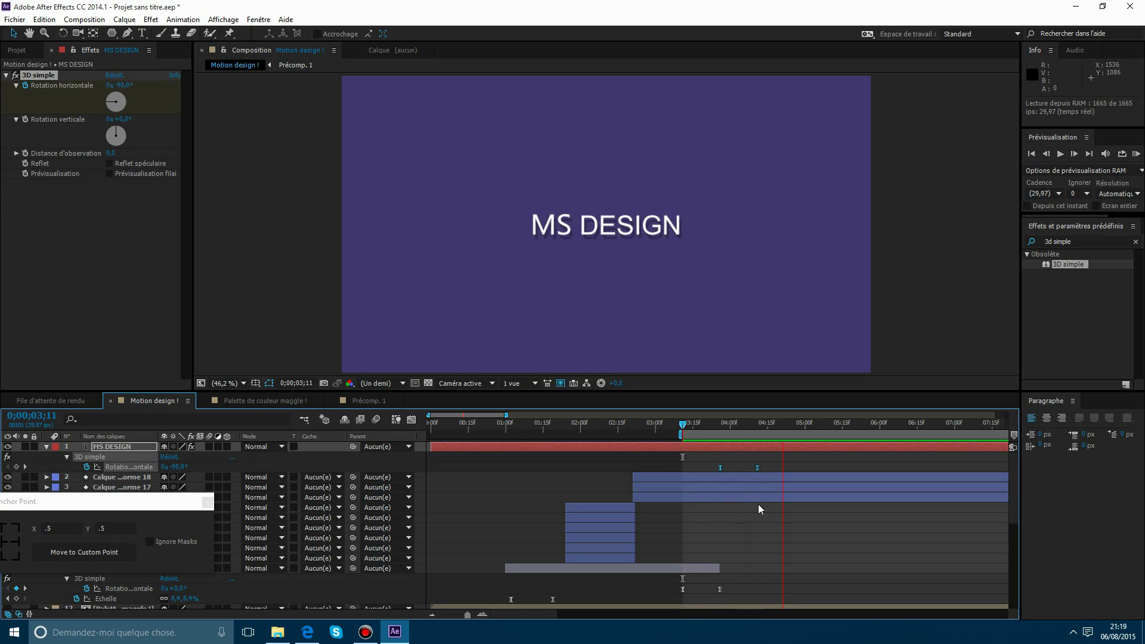
click(782, 520)
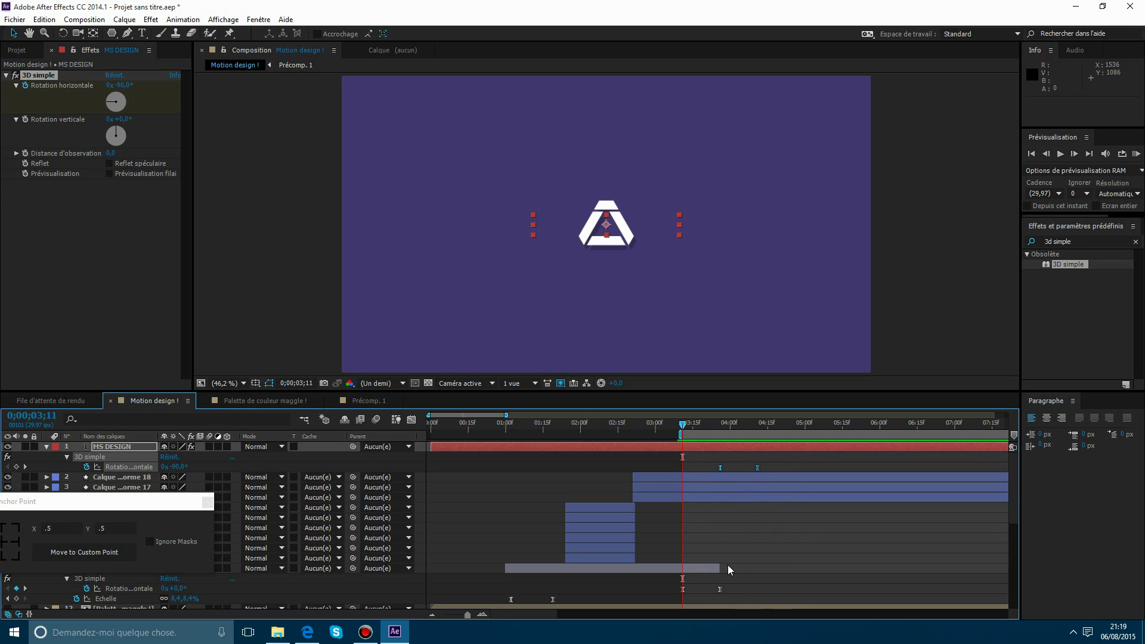
Extend the logo layer's end to 0;00;04;02 and move its last horizontal rotation keyframe to 0;00;04;03.
drag(721, 566, 737, 567)
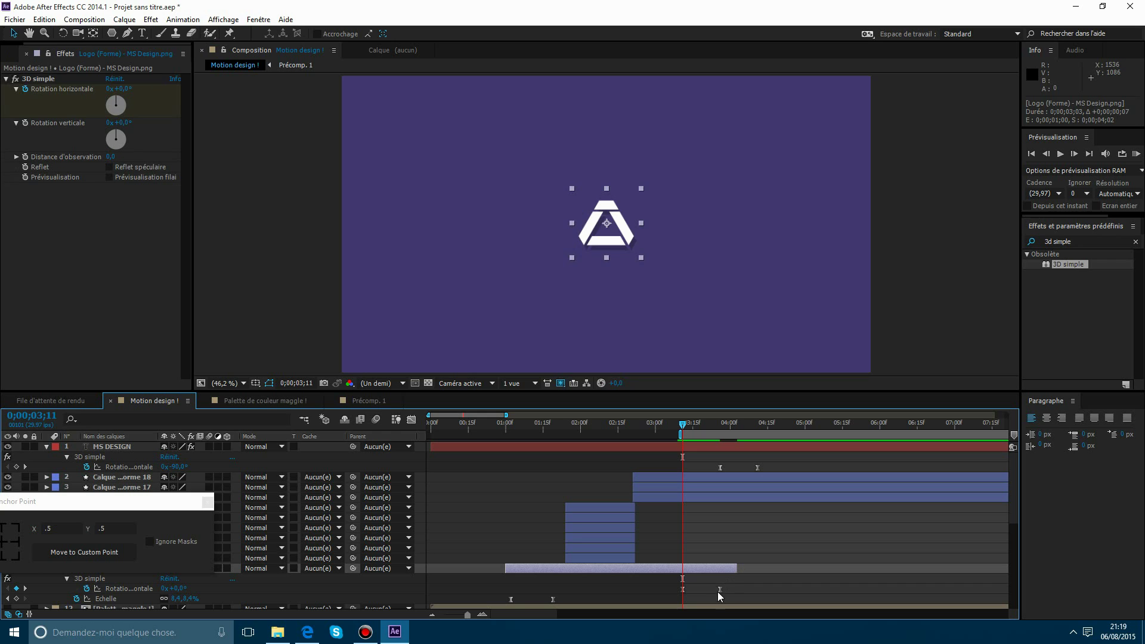
click(728, 589)
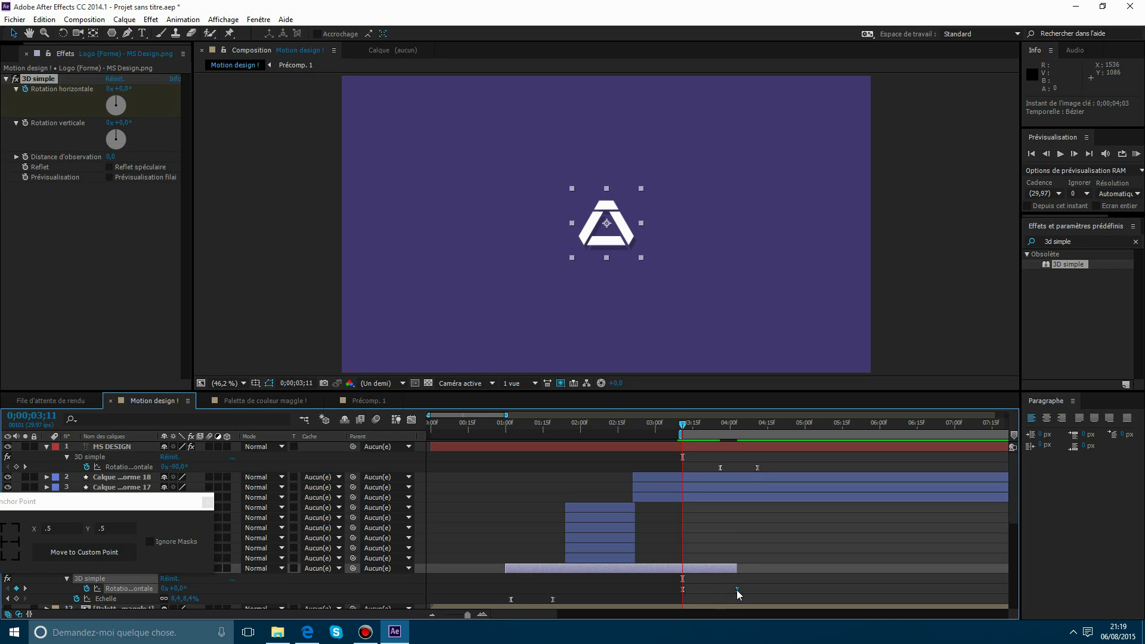
Shift the MS DESIGN layer so its first rotation keyframe sits at 0;00;04;03, and move its last keyframe to about 0;00;04;25.
click(740, 448)
drag(720, 426, 791, 471)
click(773, 468)
click(789, 550)
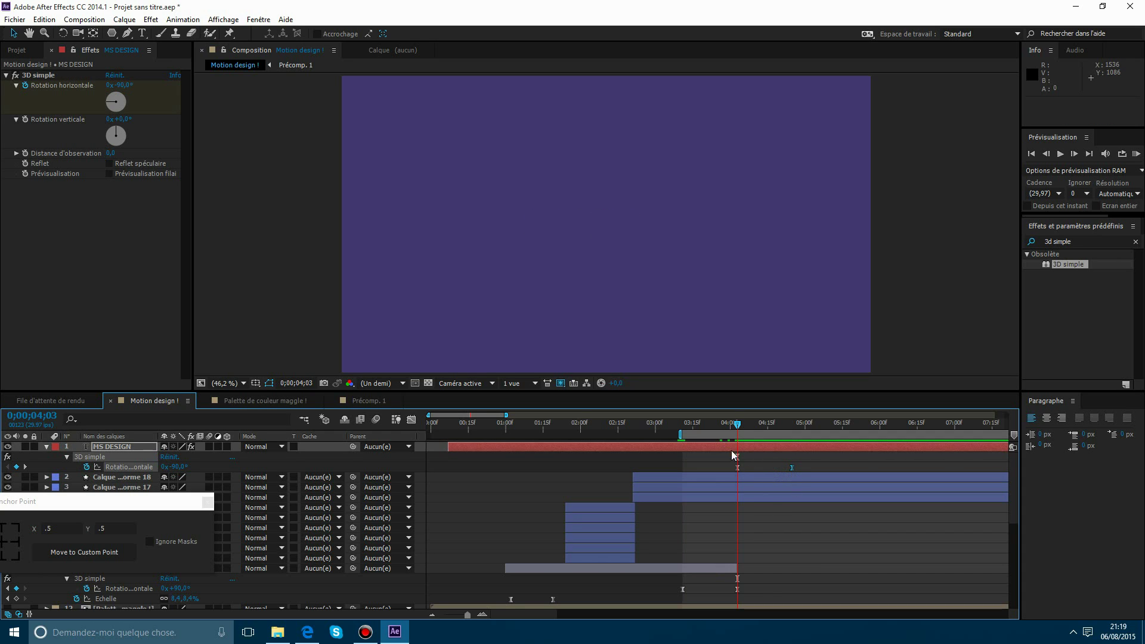
drag(668, 424, 678, 427)
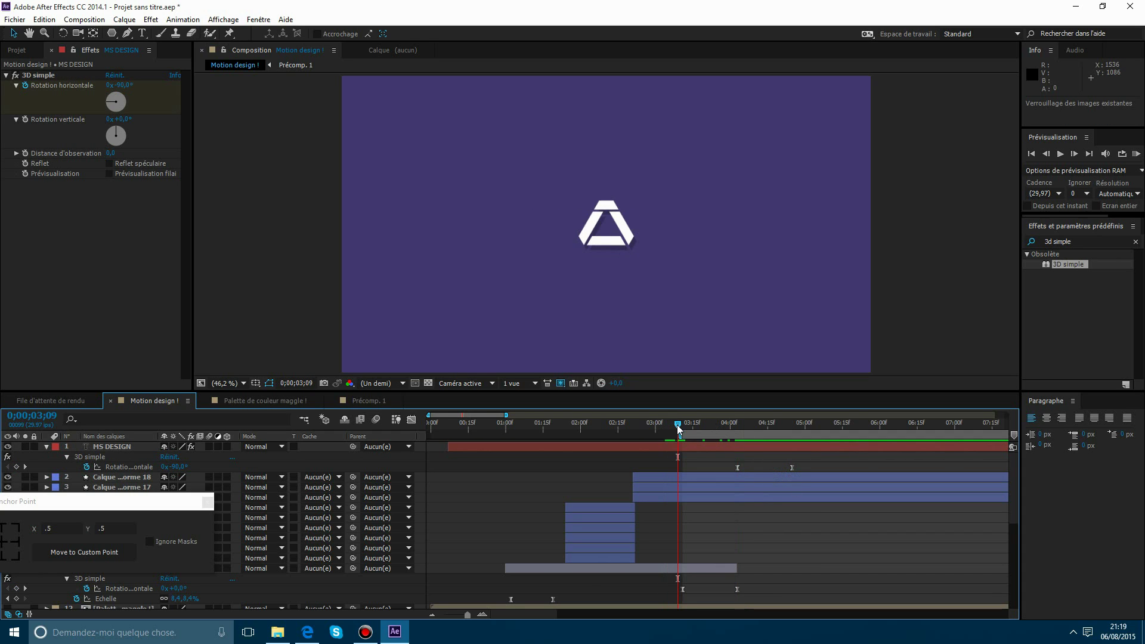
key(space)
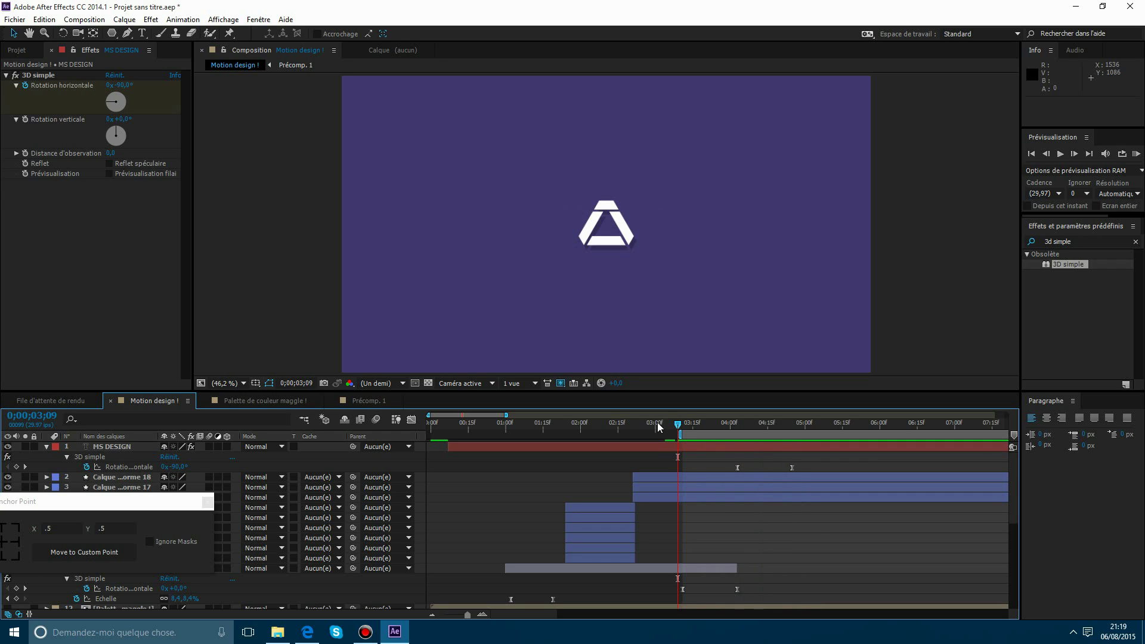
Close the Move Anchor Point window, extend the work area back to the composition's start and preview the full animation.
click(208, 501)
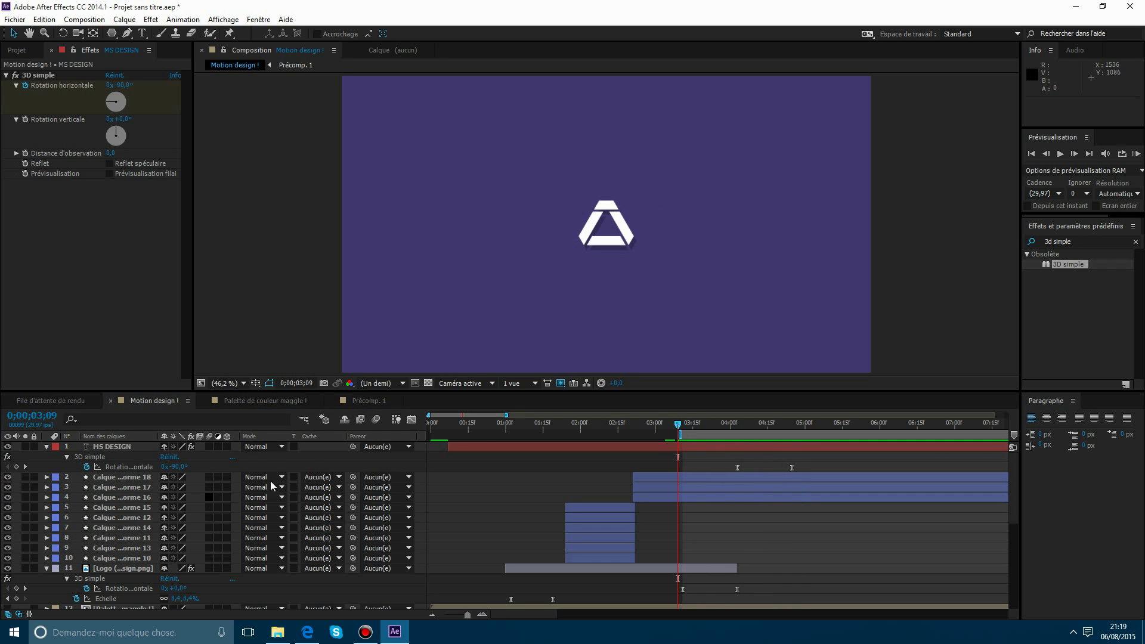
drag(679, 434, 429, 434)
drag(506, 414, 408, 425)
key(KP_0)
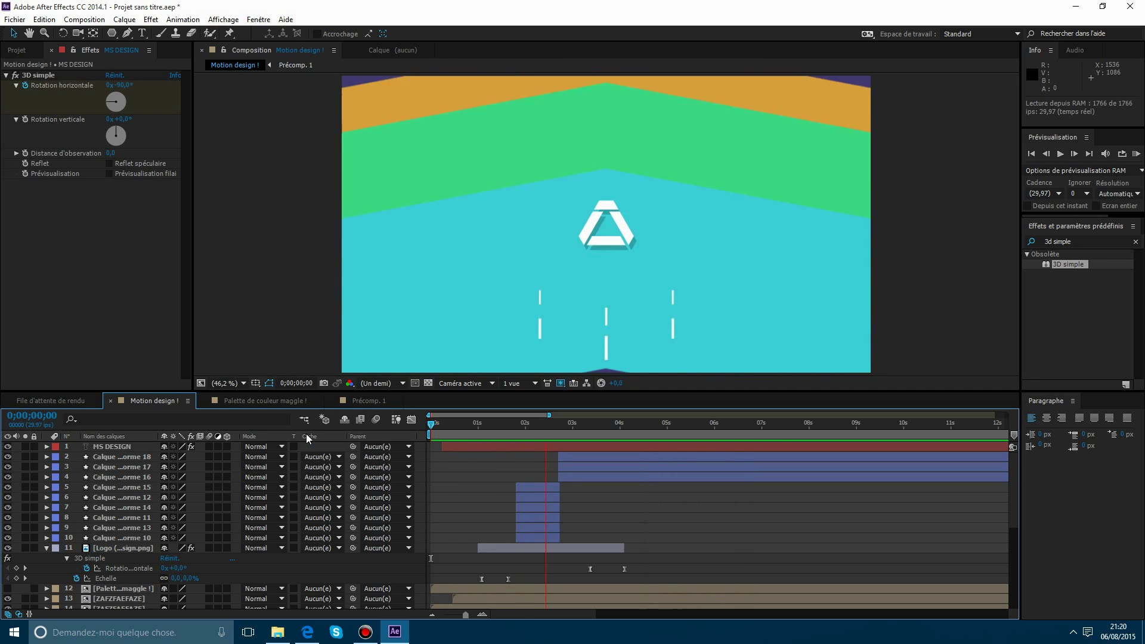
key(space)
Scrub through the ring and logo sections, then replay the animation from the beginning.
drag(452, 422, 509, 422)
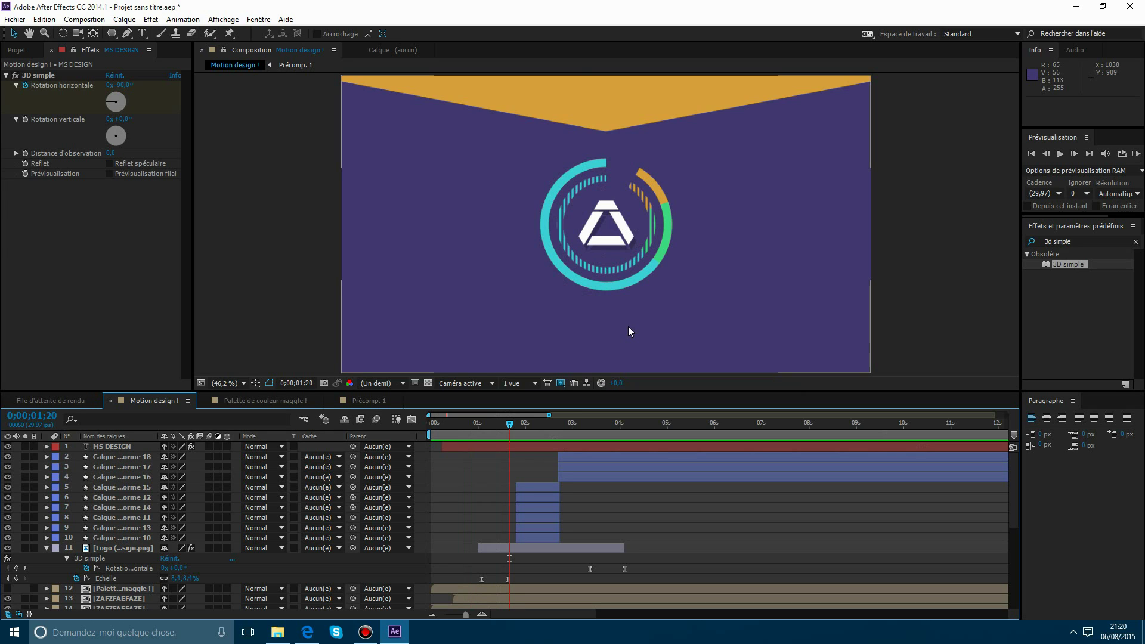
click(582, 427)
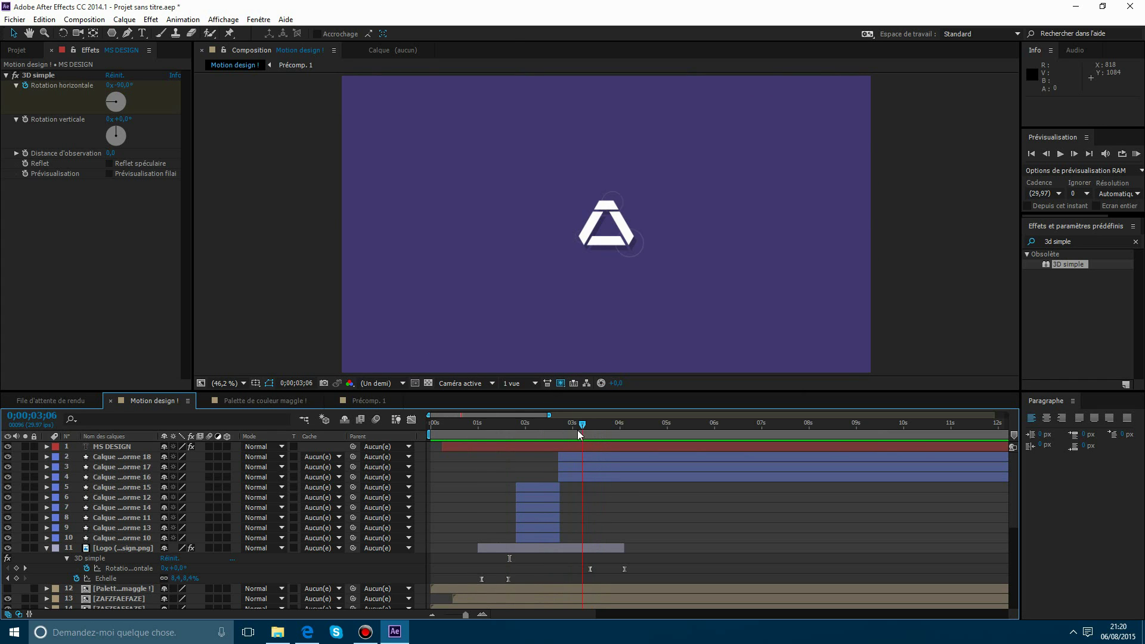
drag(577, 430, 416, 428)
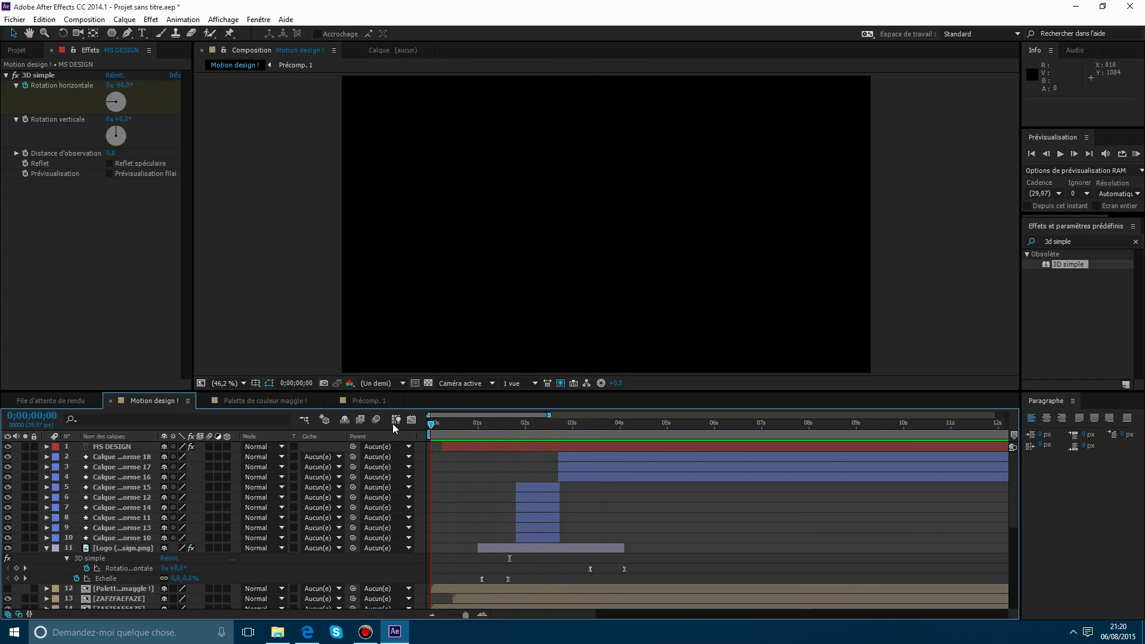
key(space)
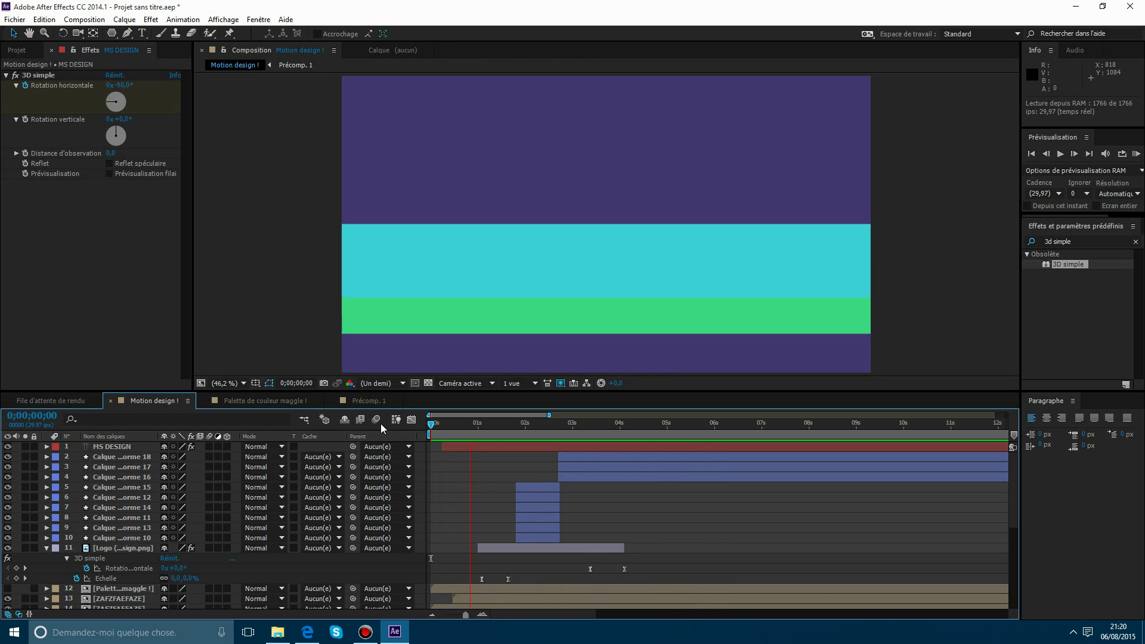
key(space)
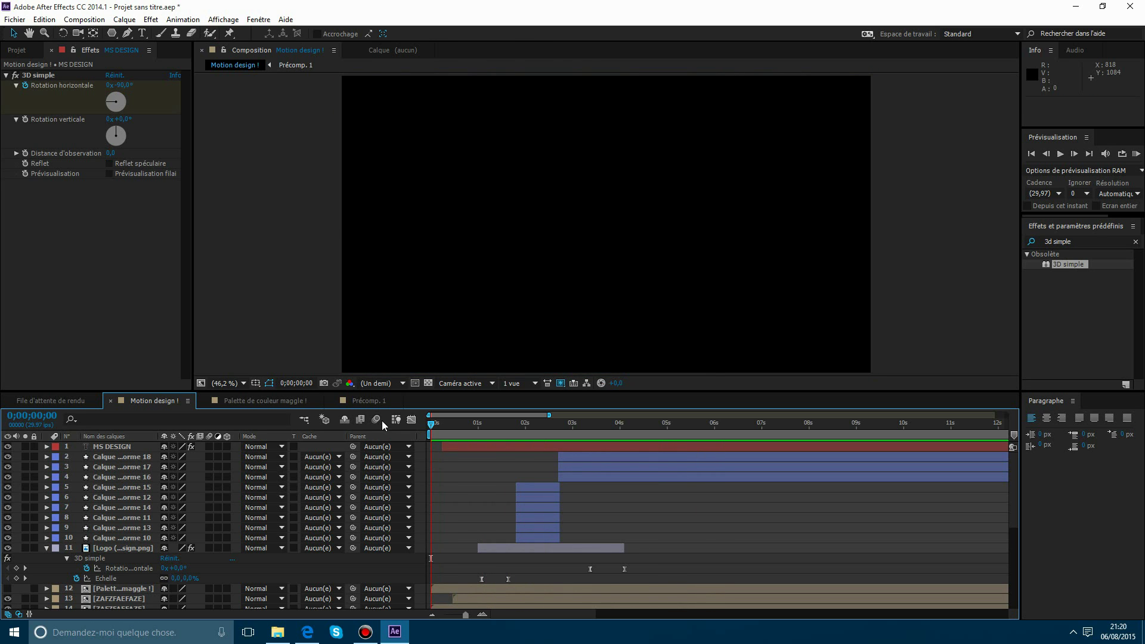